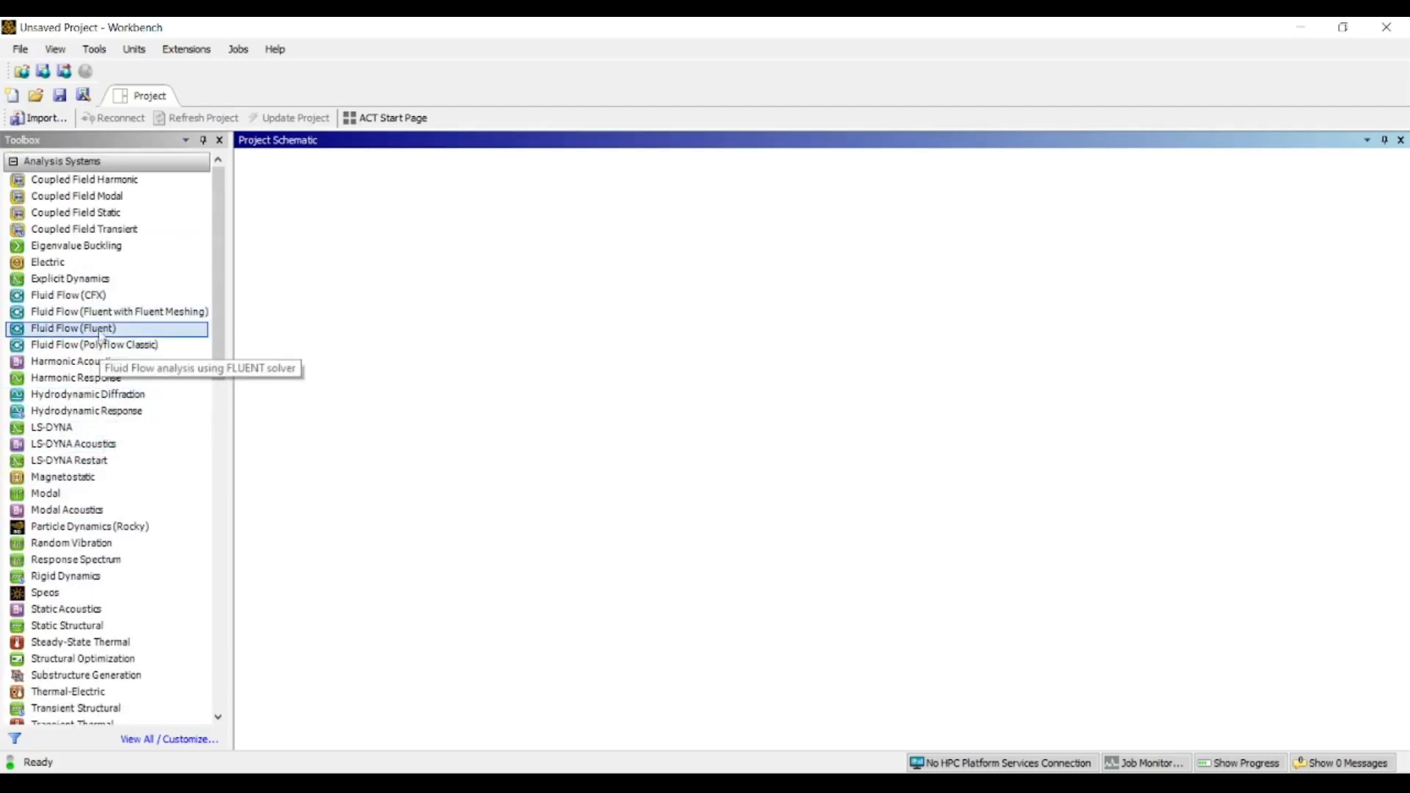
- Add a Fluid Flow (Fluent) analysis system to the project and open its geometry in DesignModeler
double_click(101, 334)
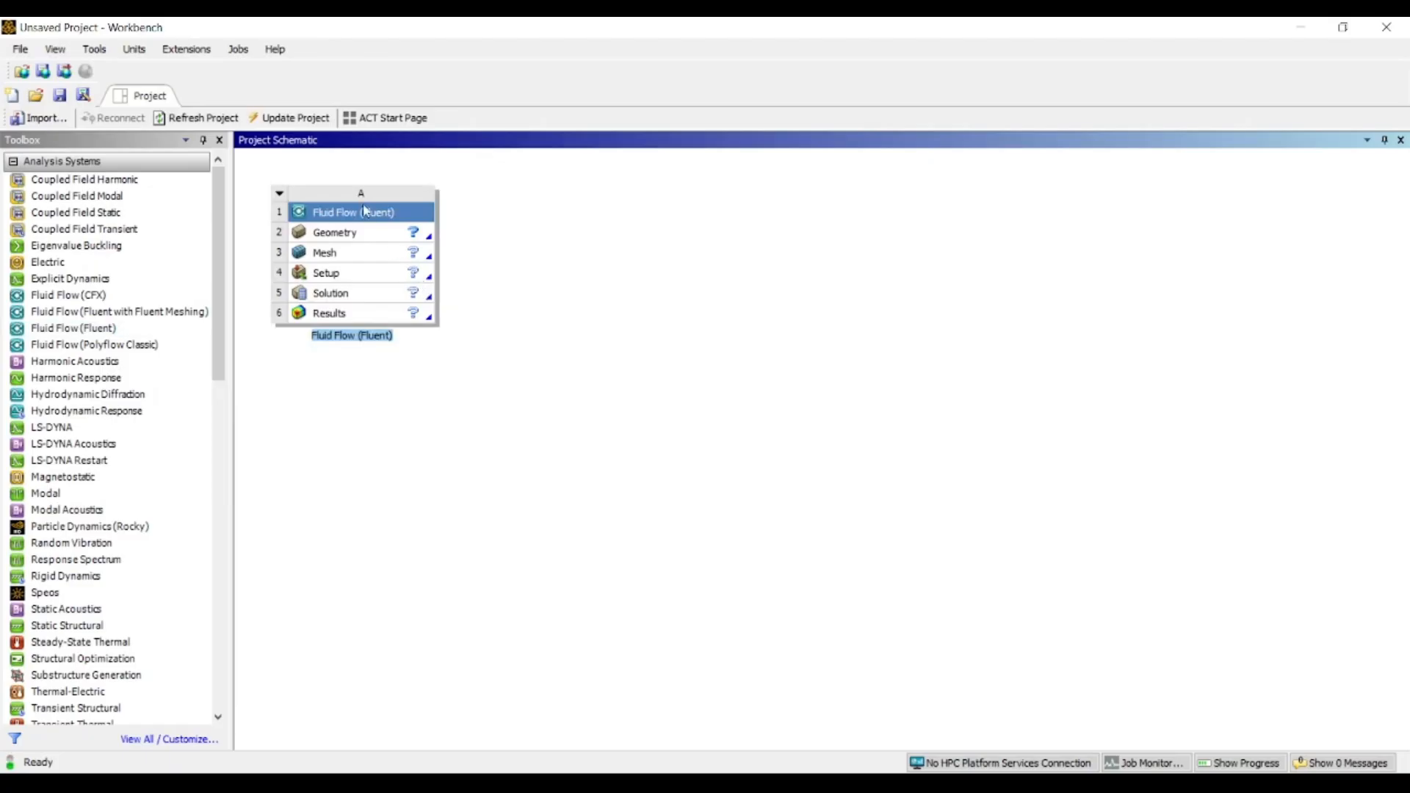
left_click(373, 240)
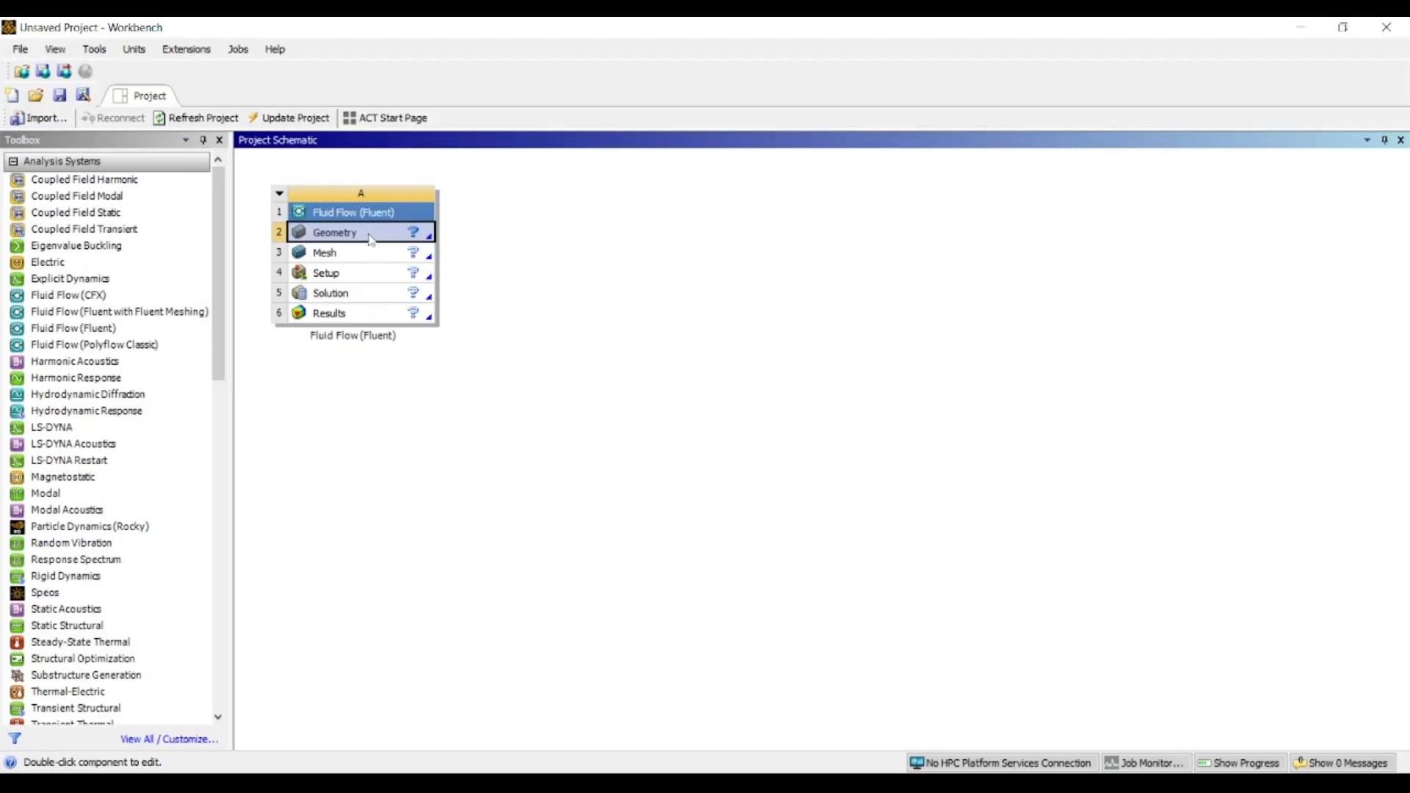
right_click(371, 238)
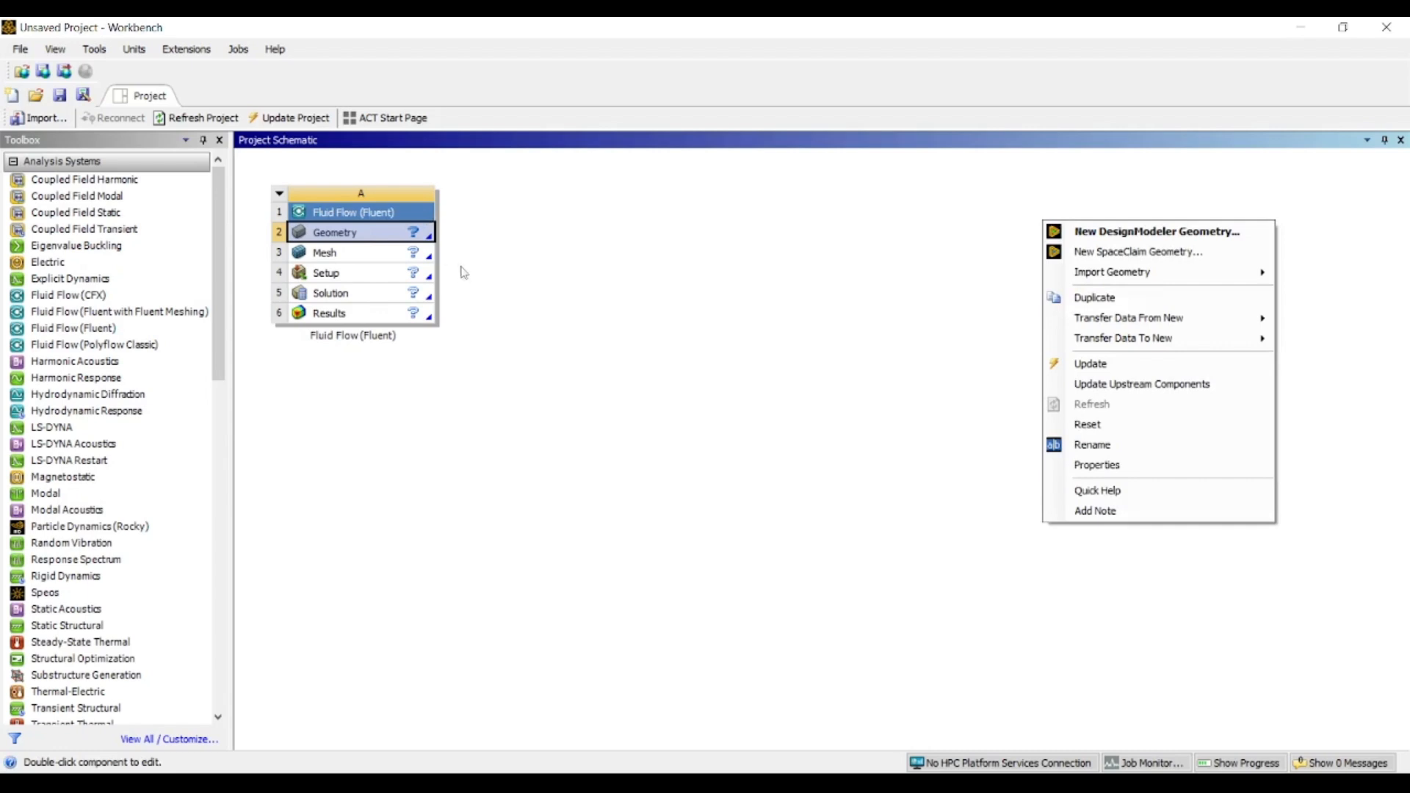
left_click(1077, 233)
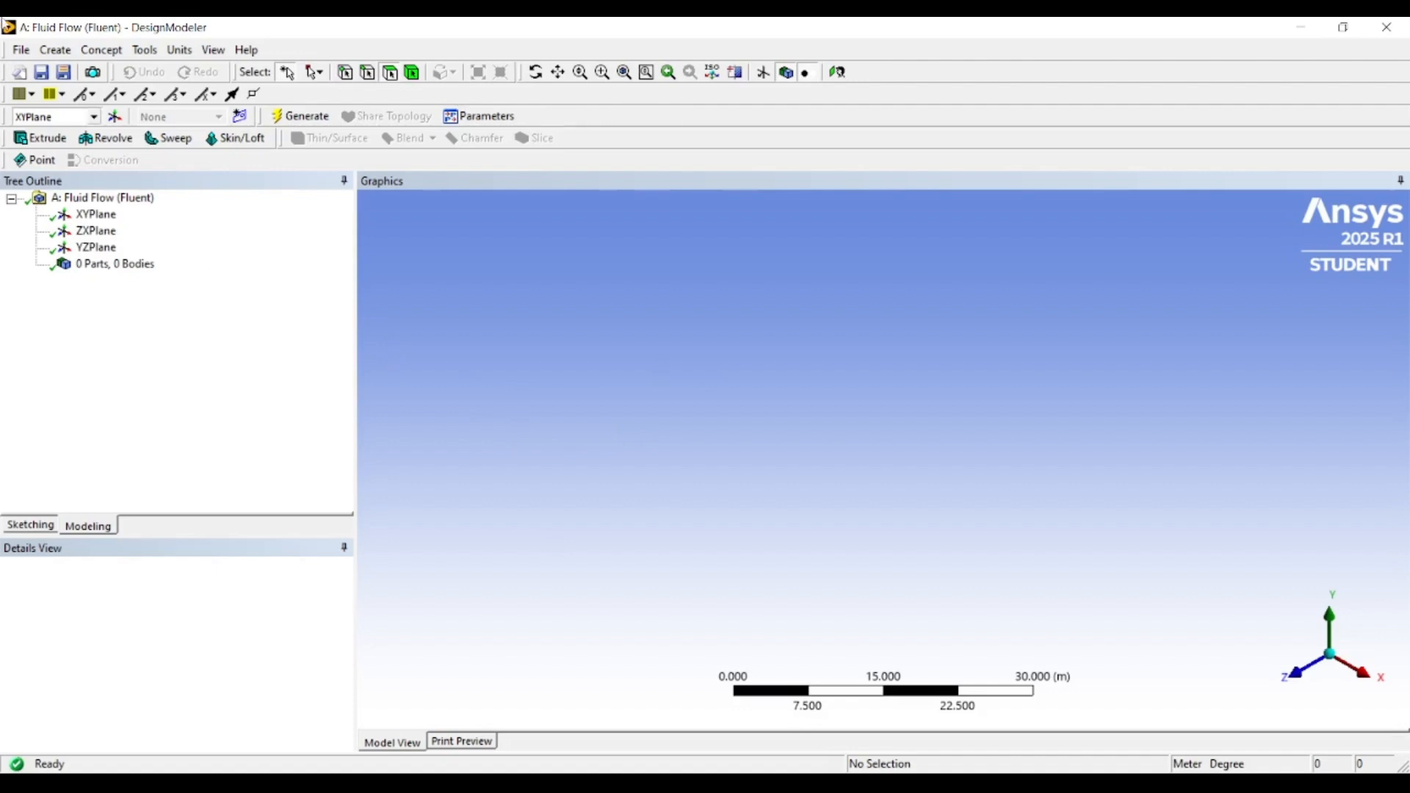
- Set the model's length unit to millimetres
left_click(55, 50)
left_click(179, 50)
left_click(183, 53)
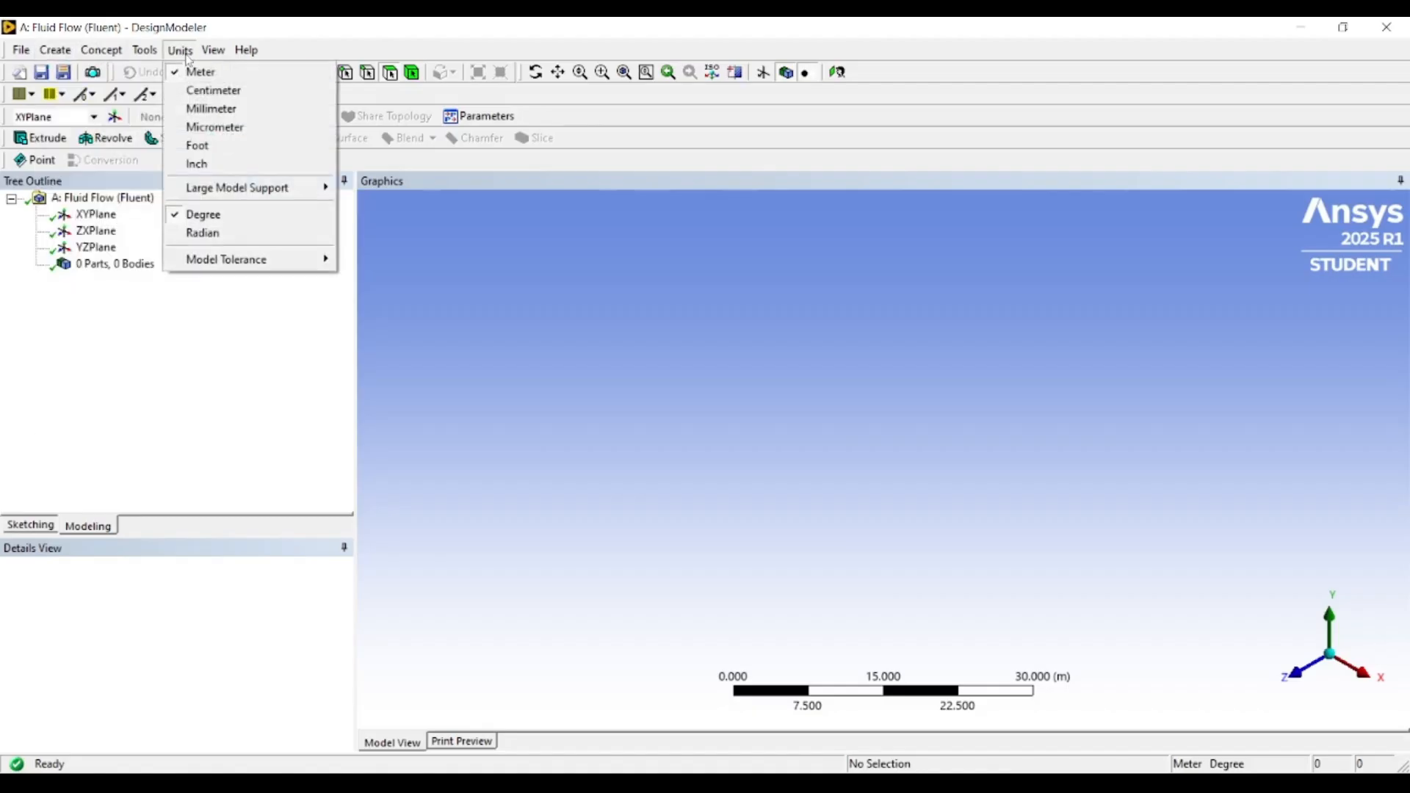
left_click(213, 109)
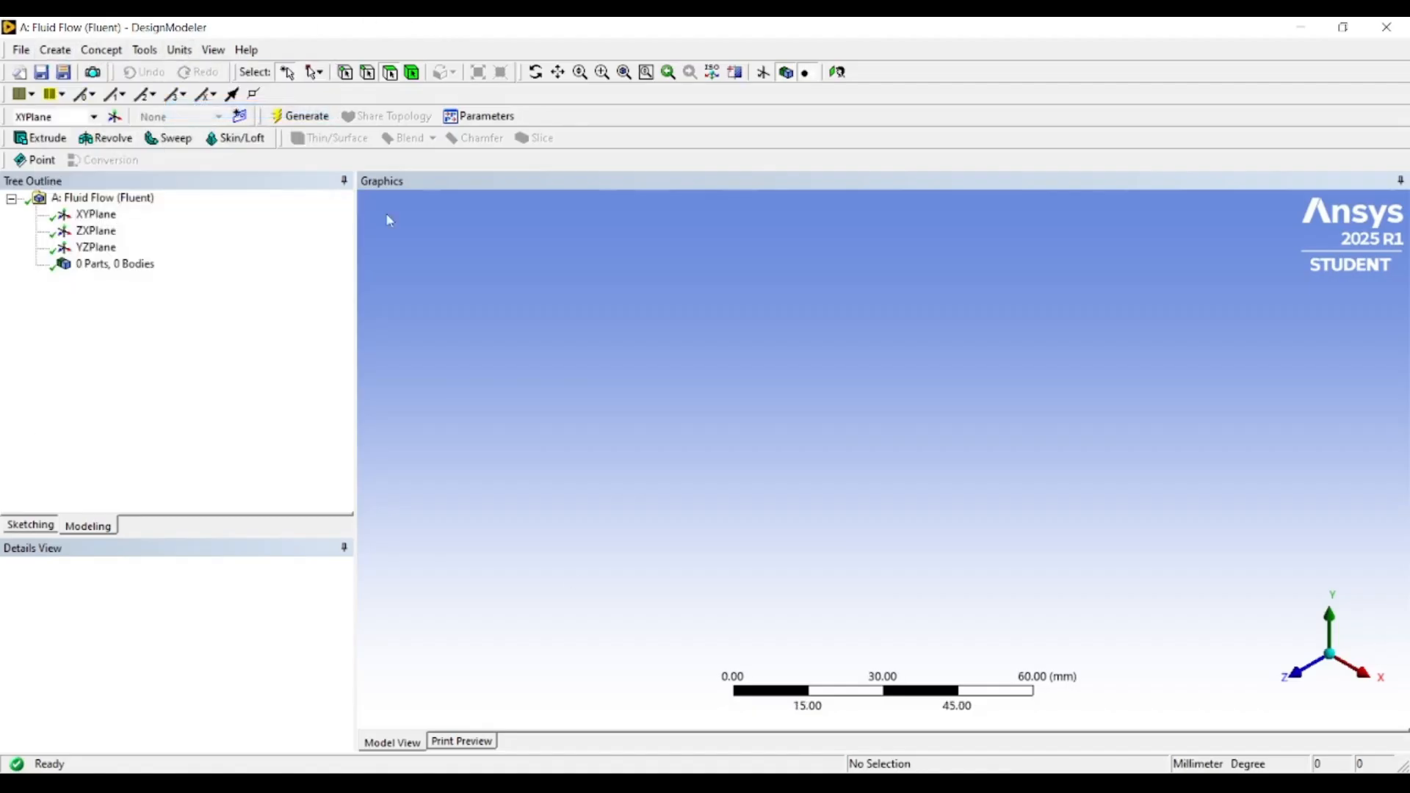
- Start a cylinder primitive on the XY plane with its operation set to Add Frozen
left_click(63, 53)
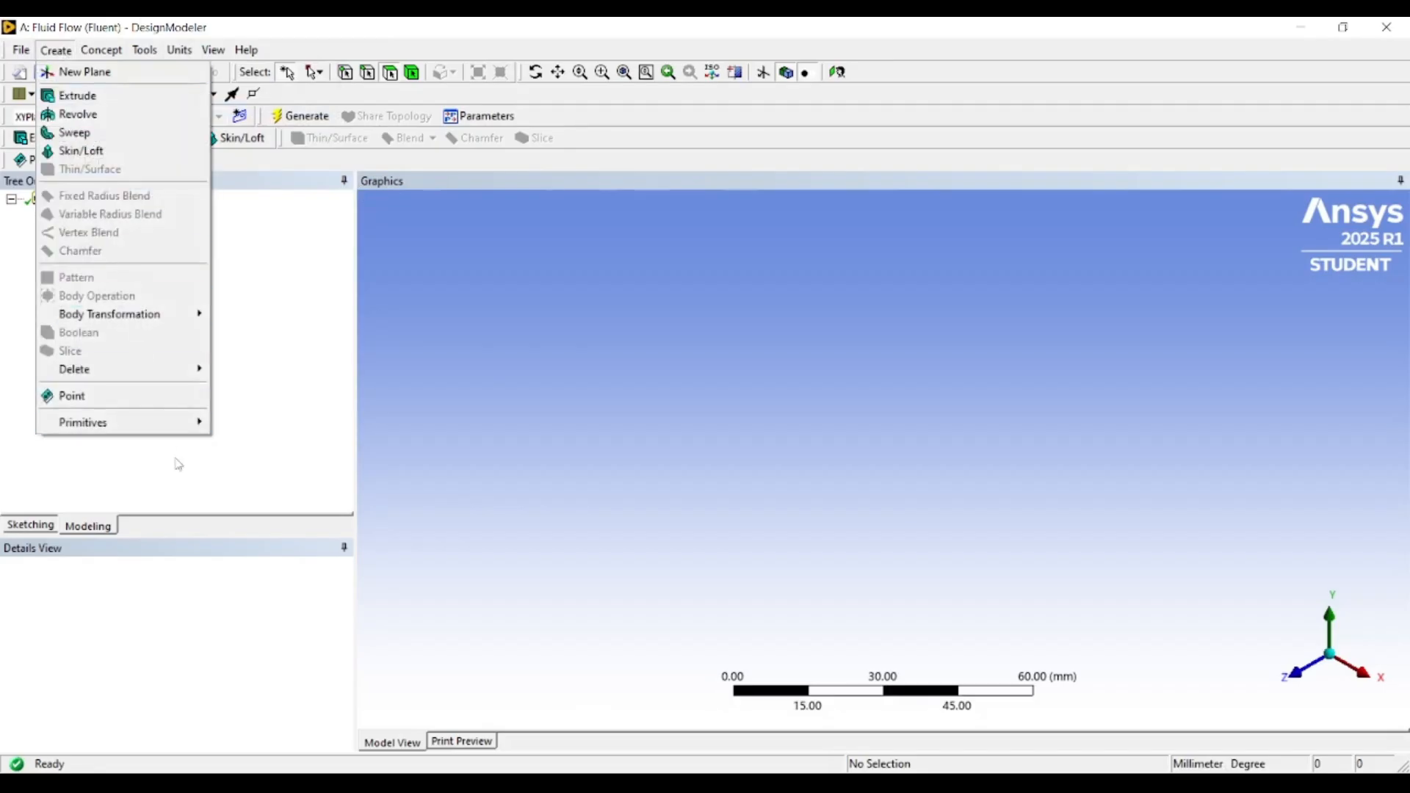
mouse_move(192, 423)
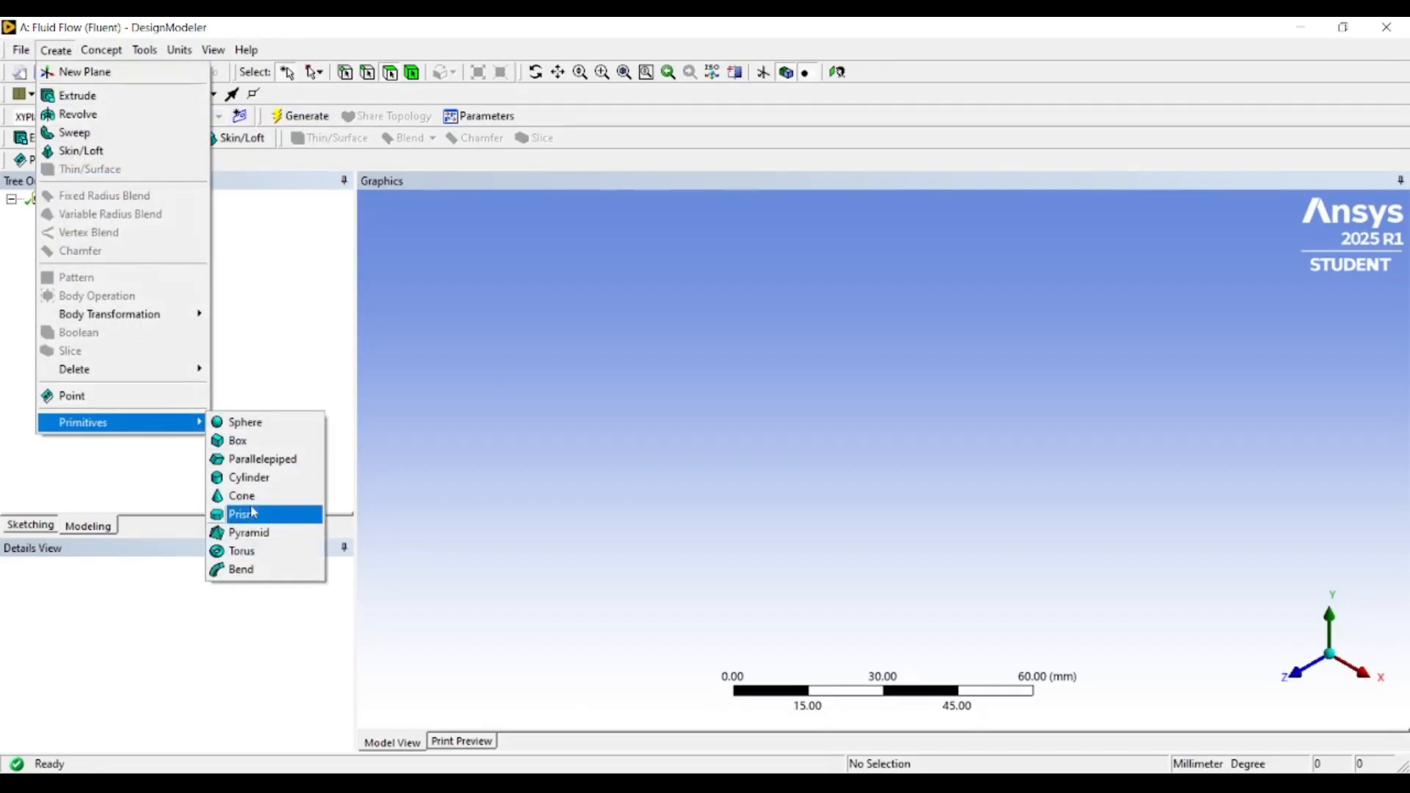
left_click(248, 477)
scroll(284, 629, "down", 1)
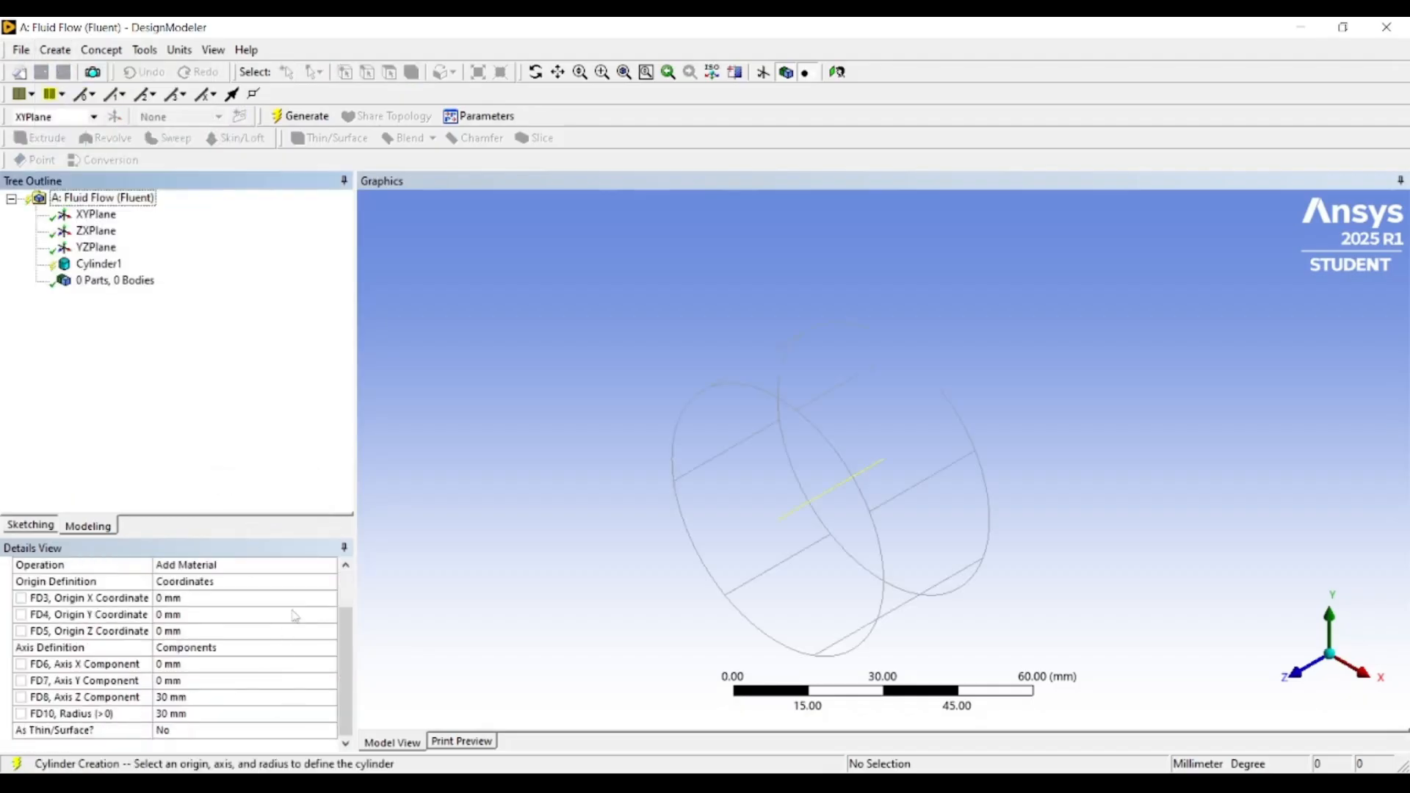
left_click(327, 566)
left_click(328, 566)
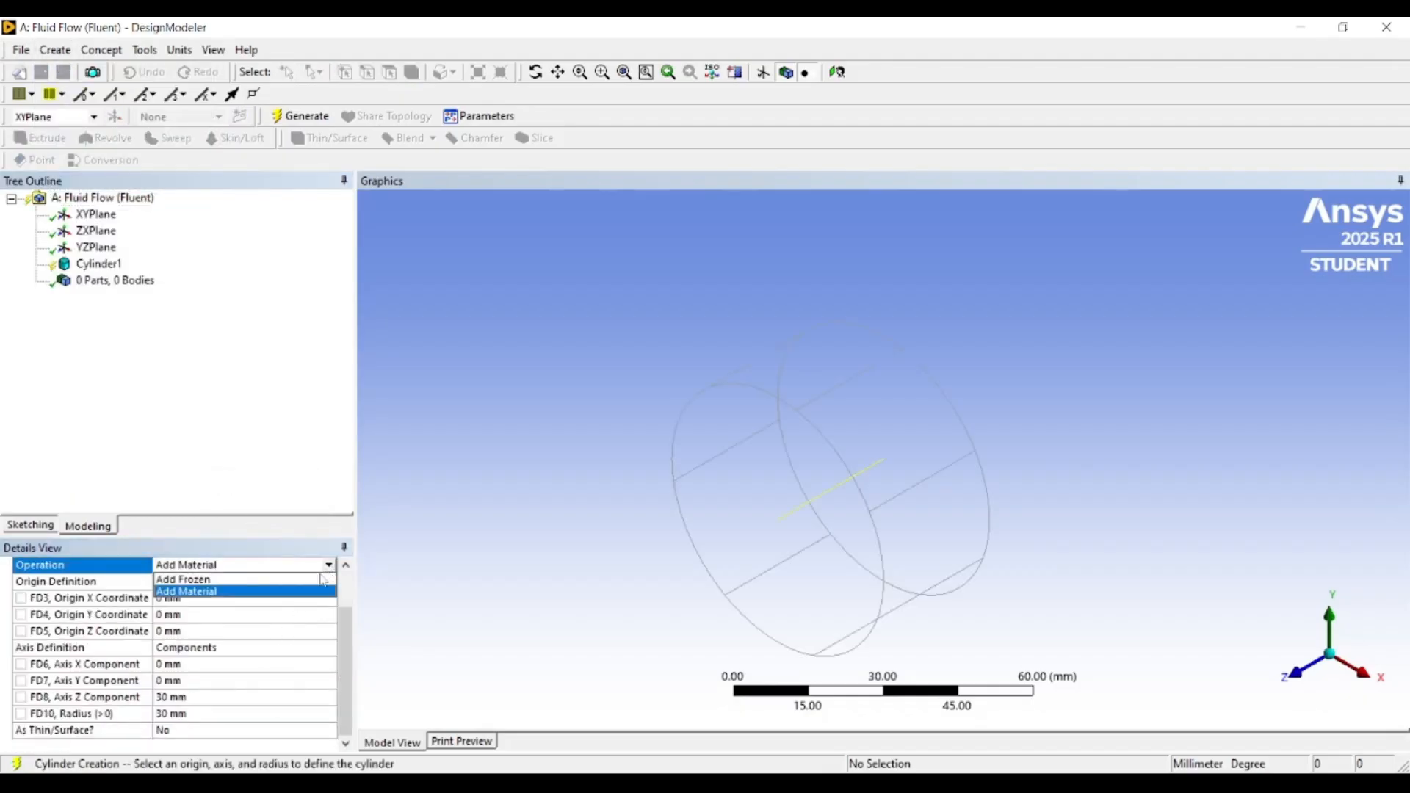
left_click(273, 590)
- Set the cylinder's origin Z coordinate to 300 mm
scroll(237, 670, "down", 1)
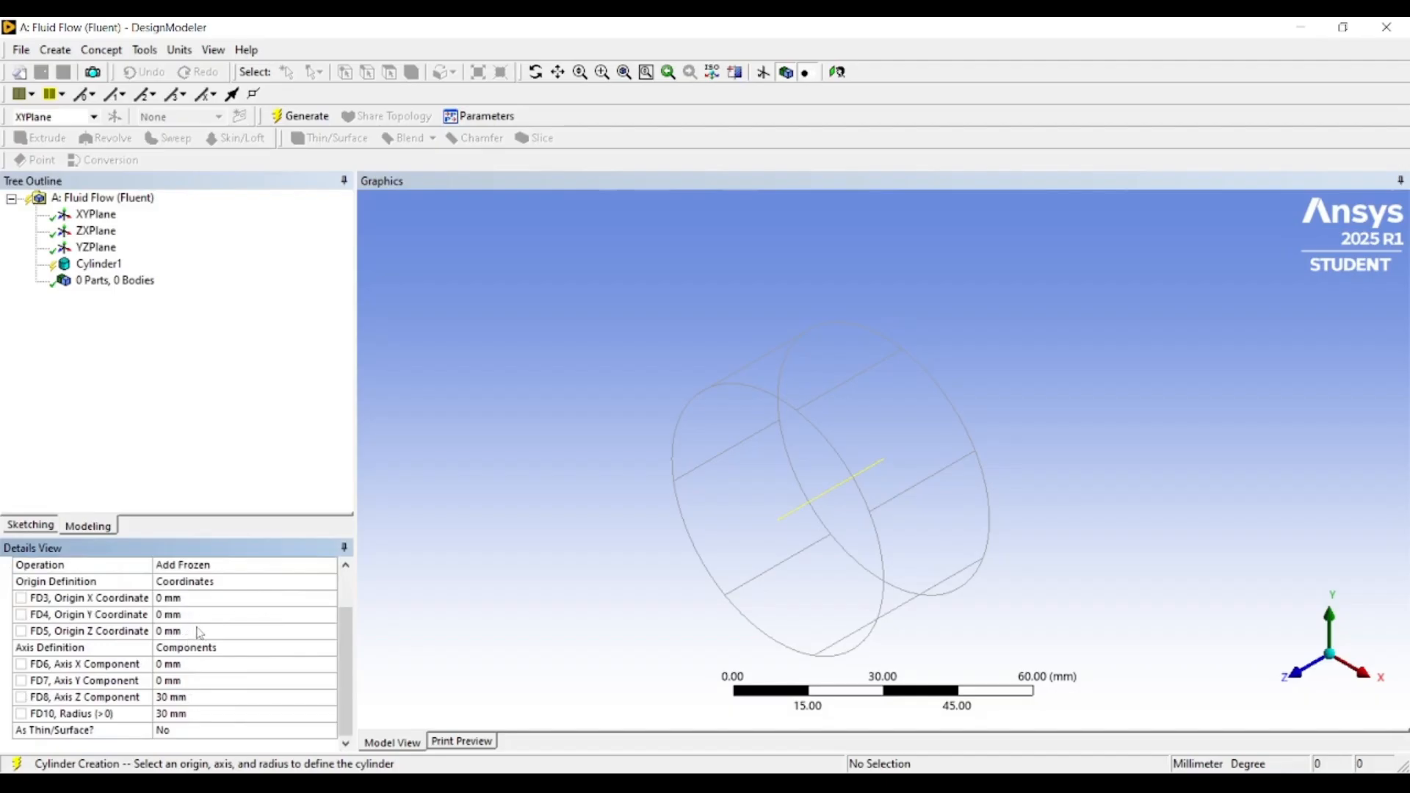
scroll(197, 633, "up", 1)
scroll(195, 688, "down", 1)
left_click(185, 632)
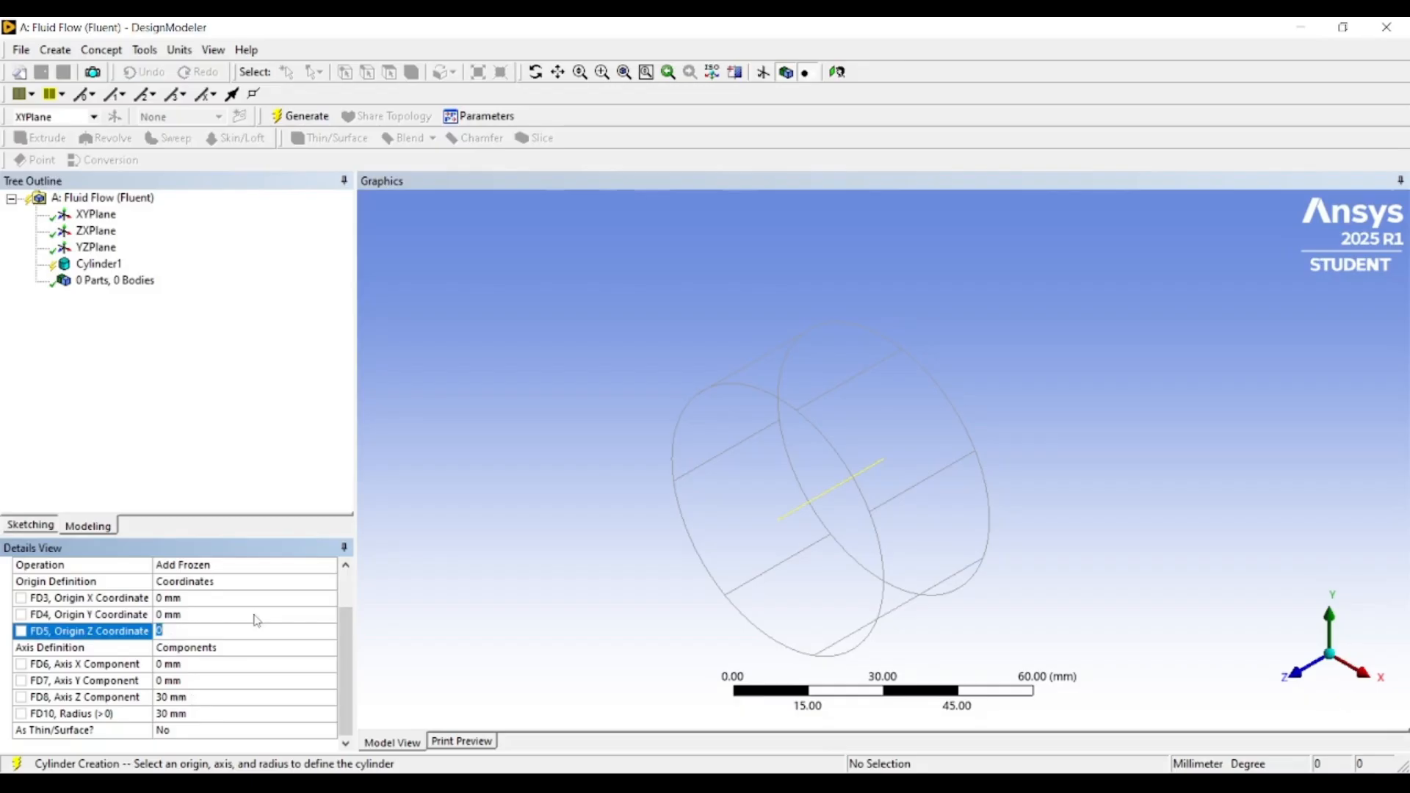
type("300")
key("Return")
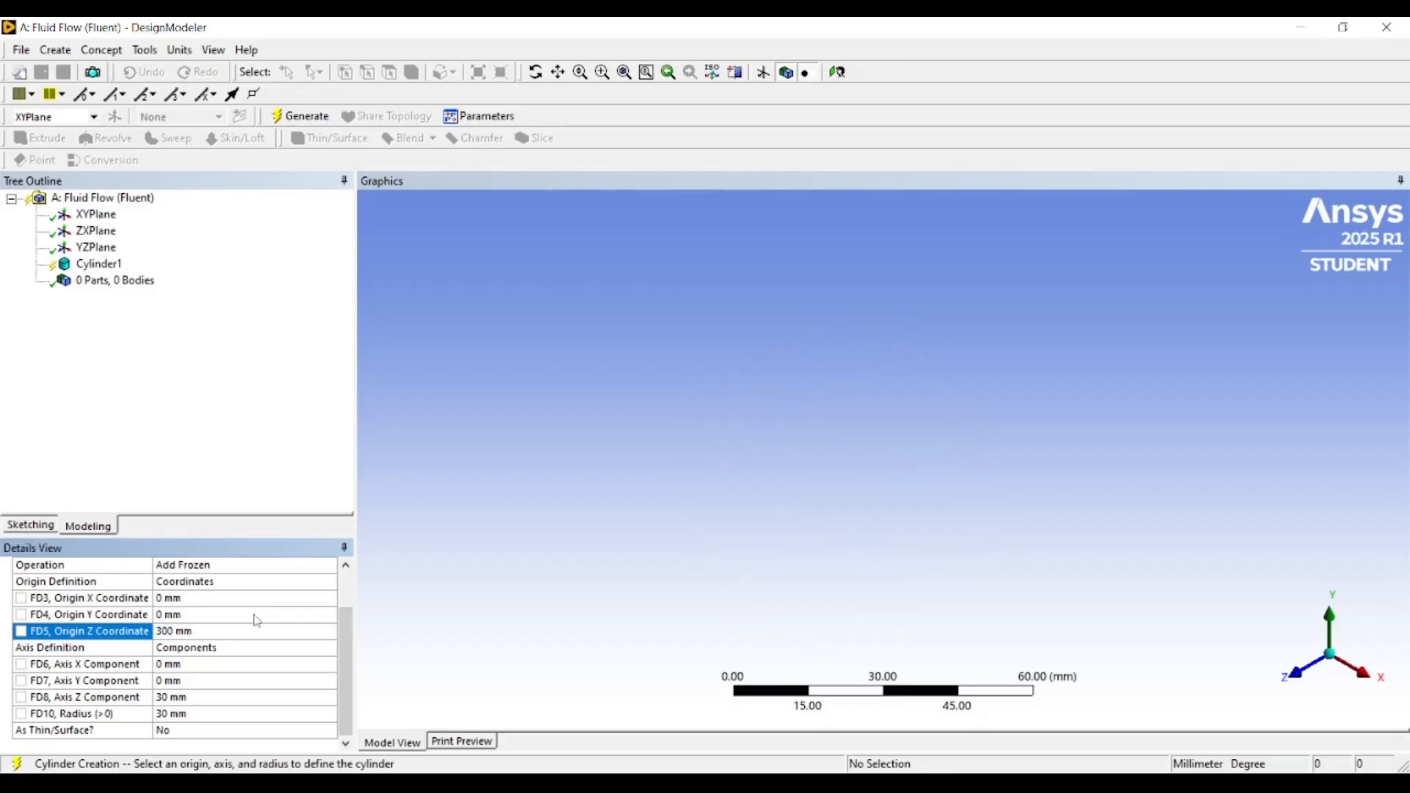
scroll(566, 396, "up", 1)
scroll(786, 473, "up", 4)
scroll(780, 477, "down", 5)
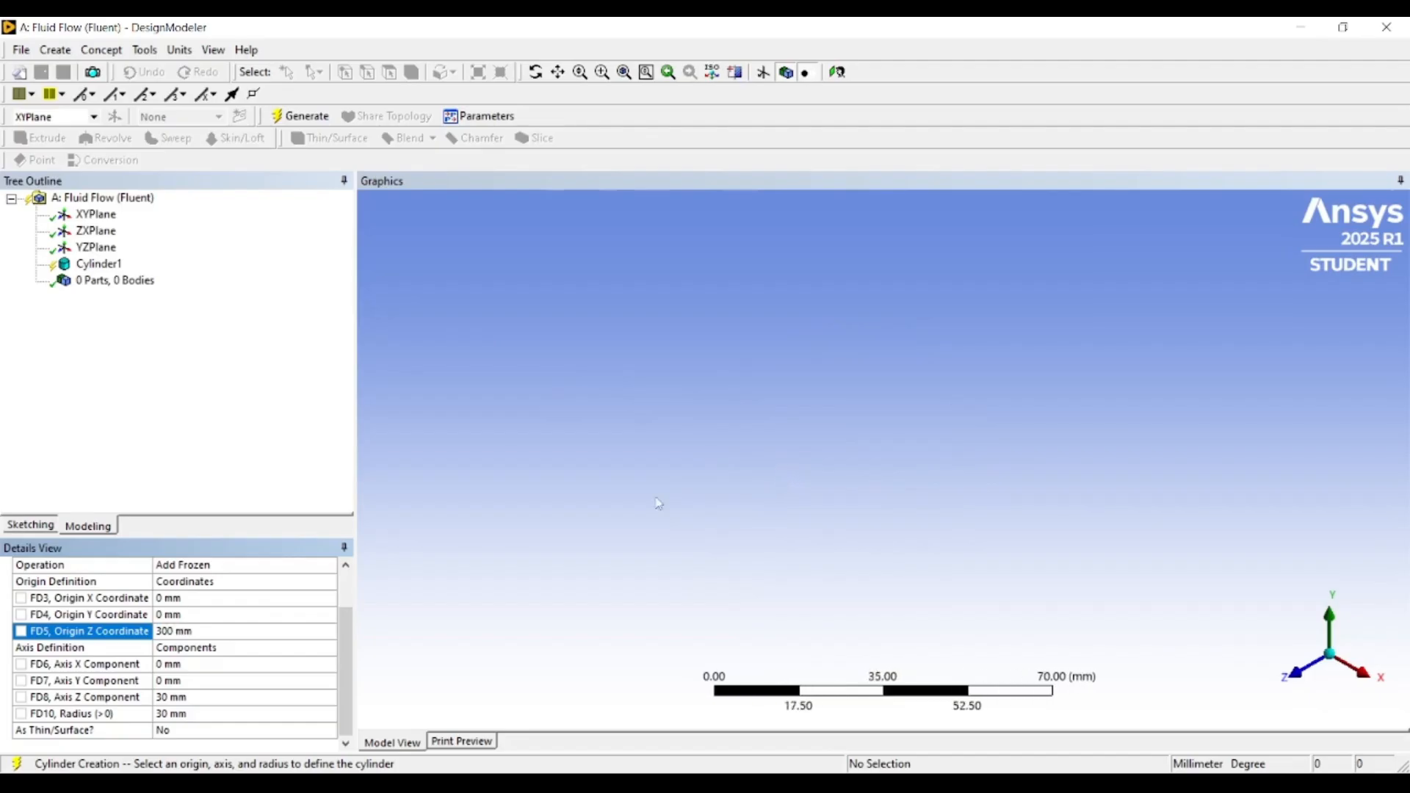
- Set the cylinder's origin Z coordinate to -300 mm and its axis Z component to 300 mm
left_click(195, 626)
type("-300")
key("Return")
left_click(200, 692)
type("300")
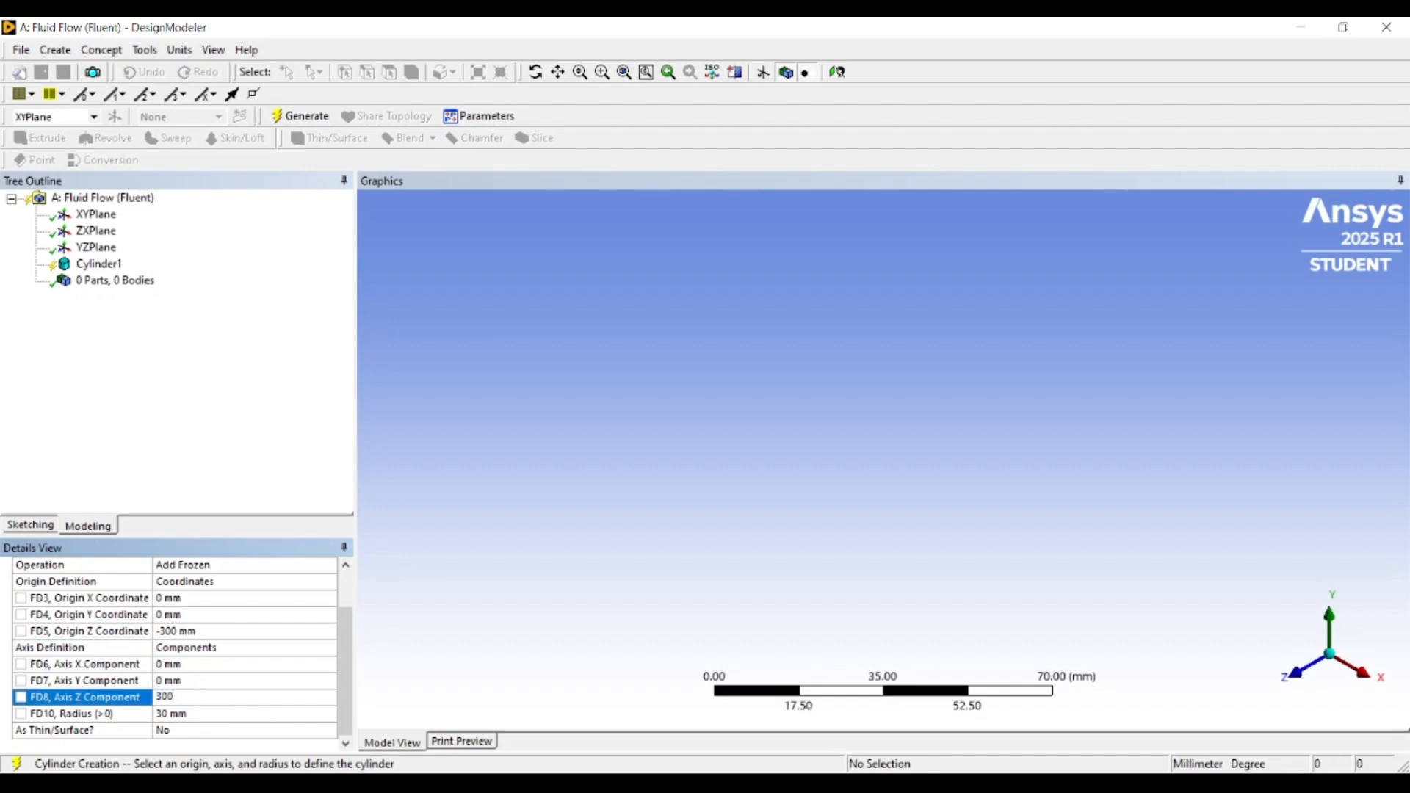
key("Return")
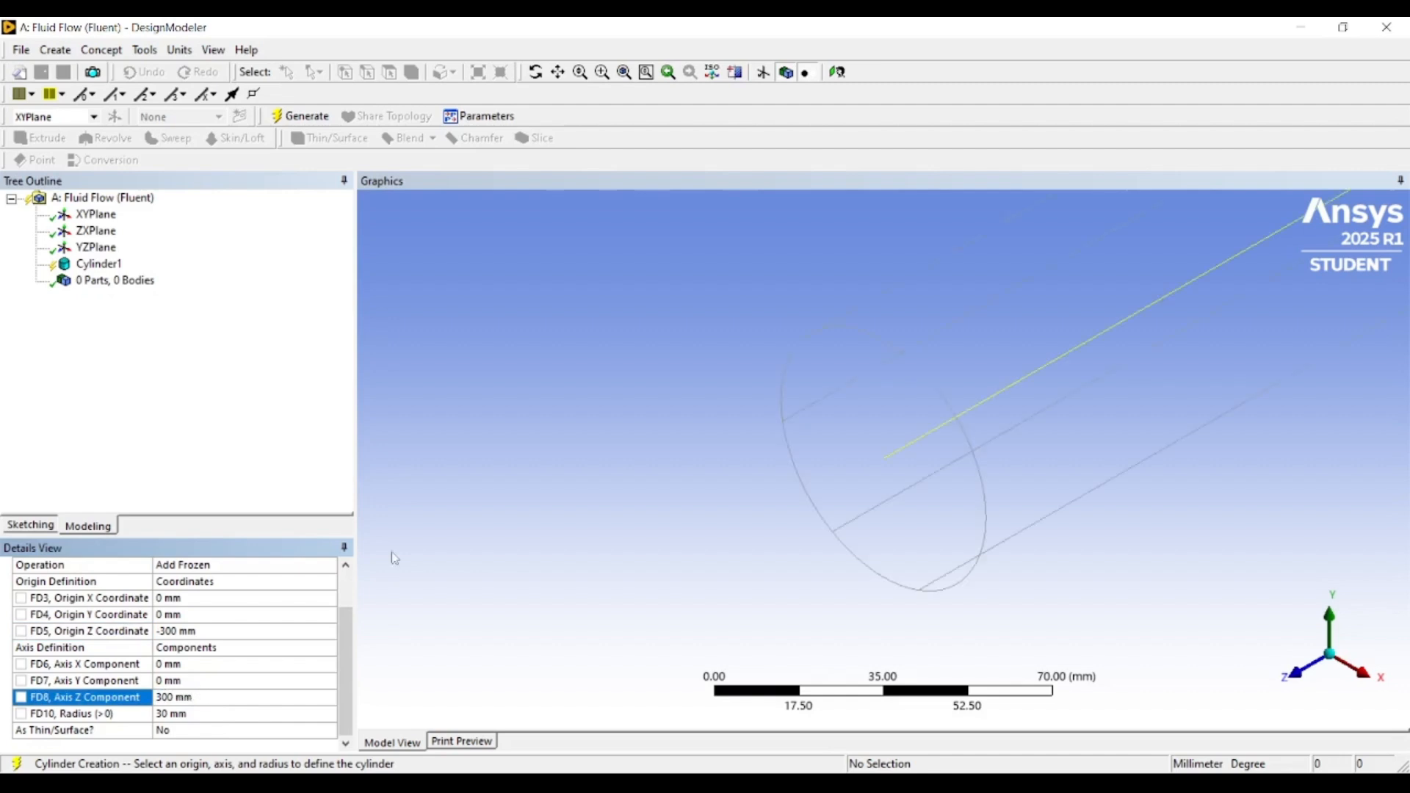
- Generate the cylinder as a solid body
scroll(1064, 346, "down", 5)
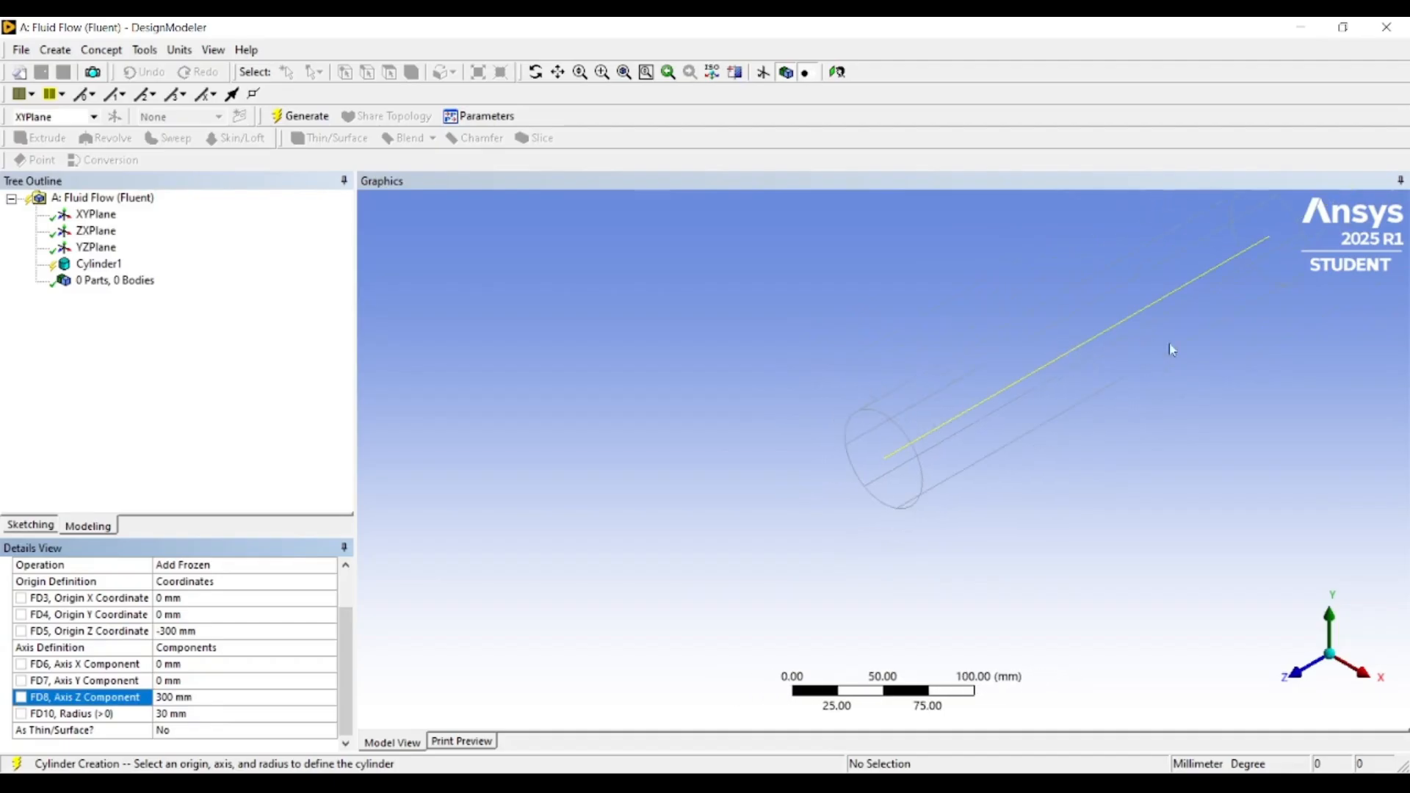
scroll(1167, 349, "up", 3)
scroll(1094, 409, "up", 1)
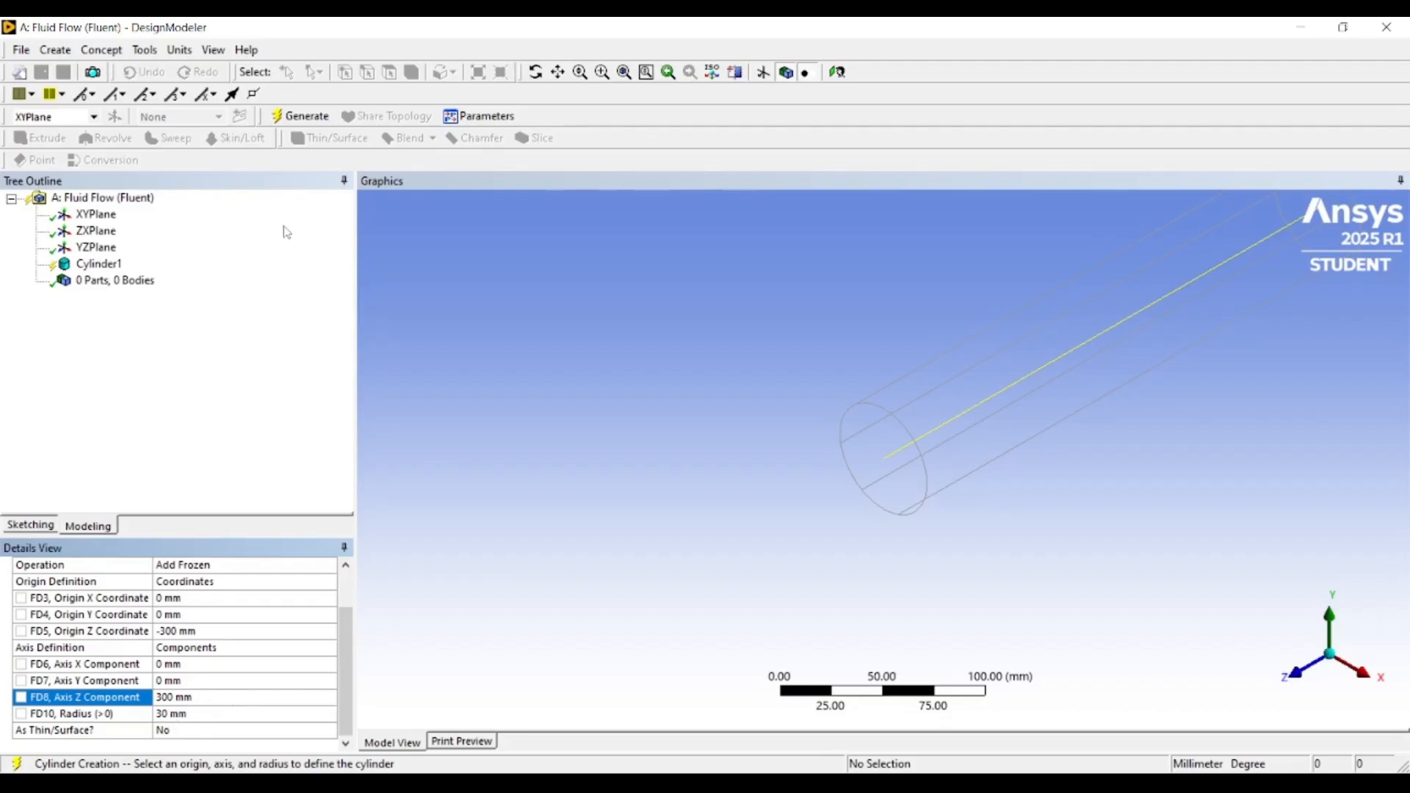
left_click(291, 117)
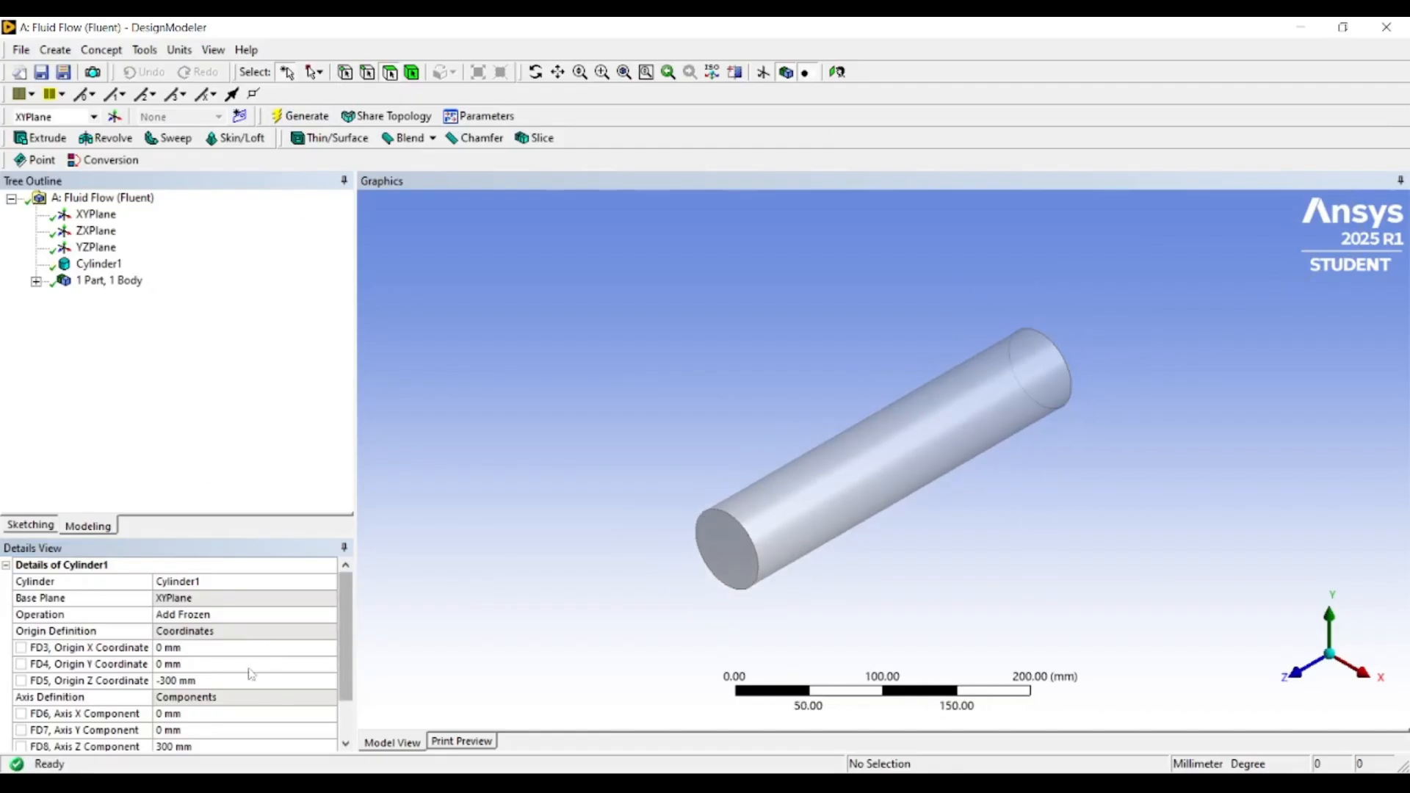
left_click(65, 51)
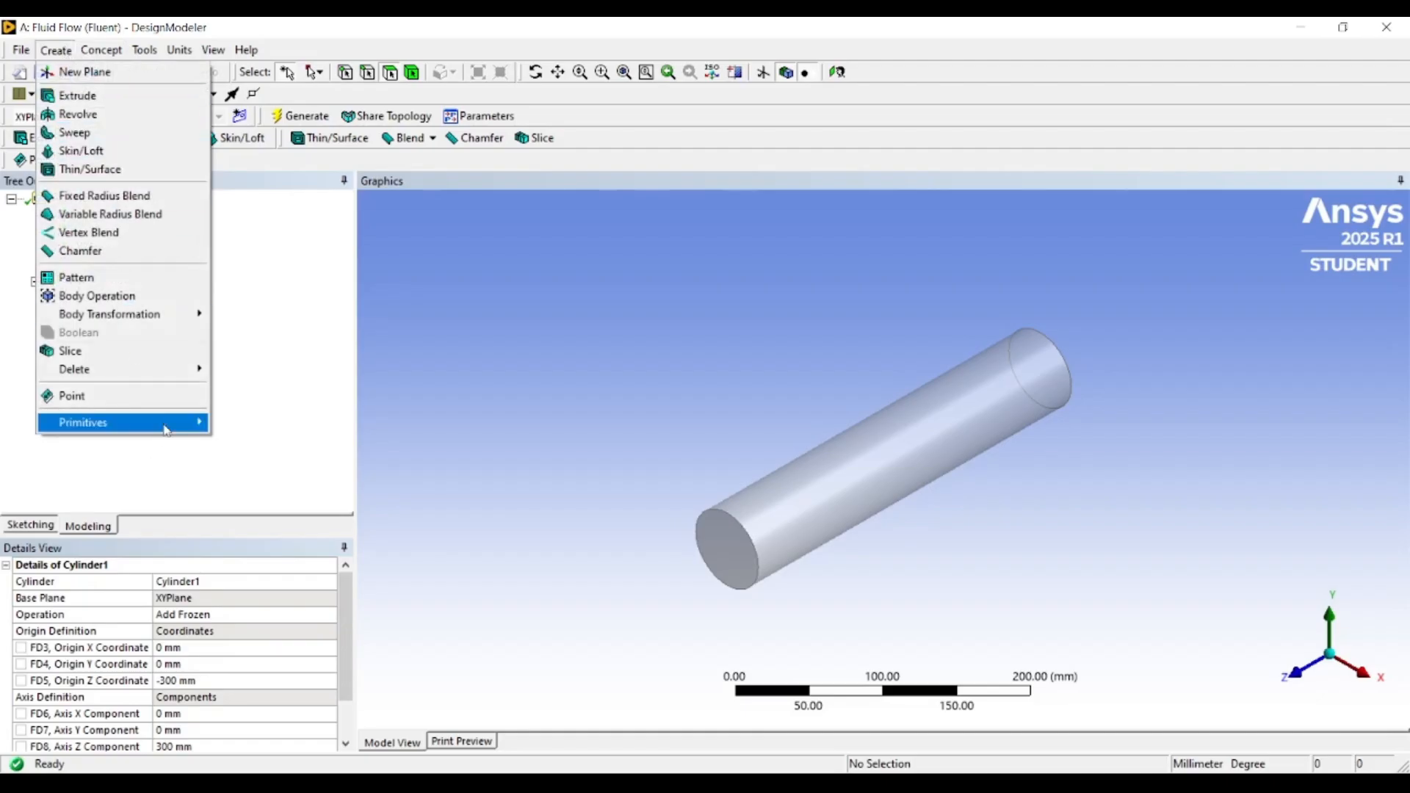
mouse_move(169, 422)
left_click(242, 441)
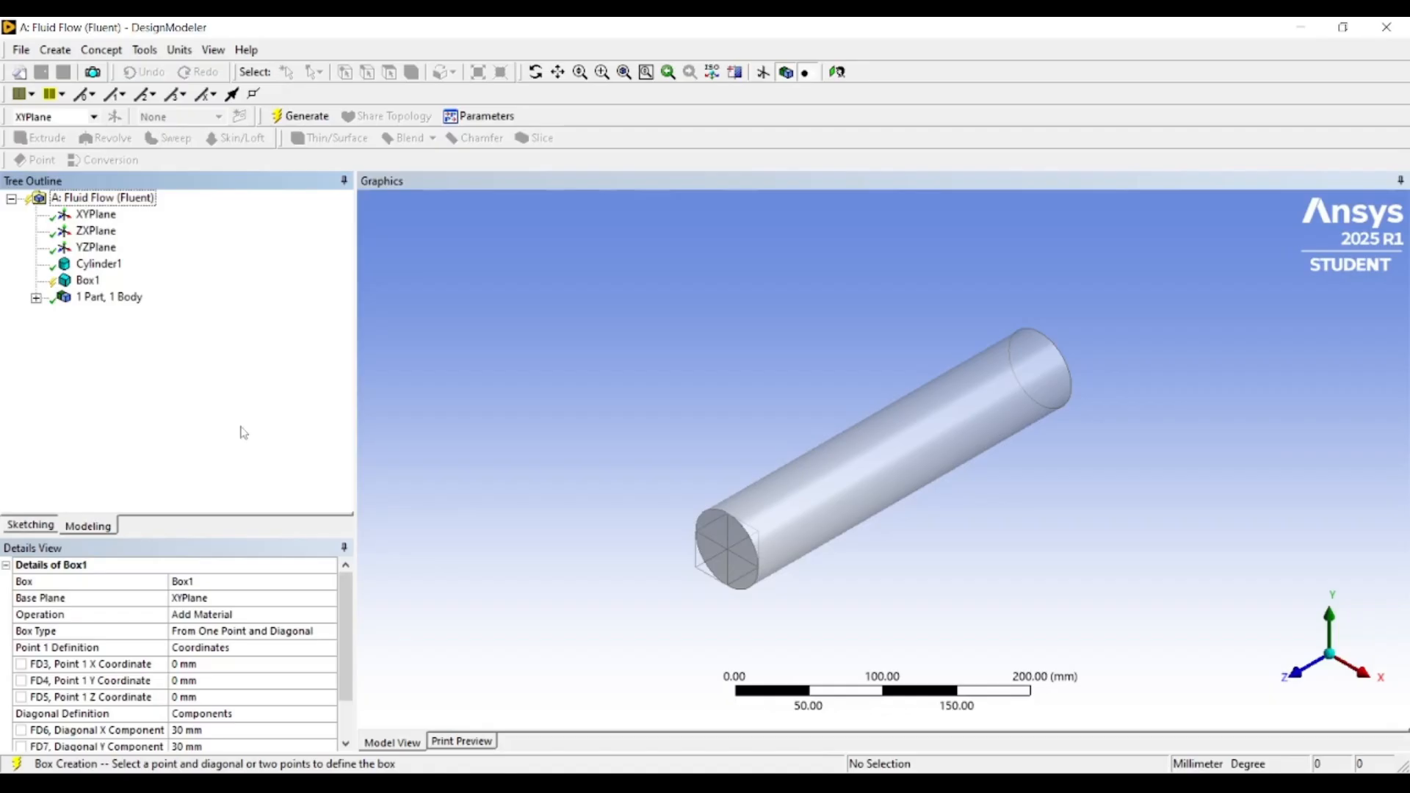
right_click(93, 286)
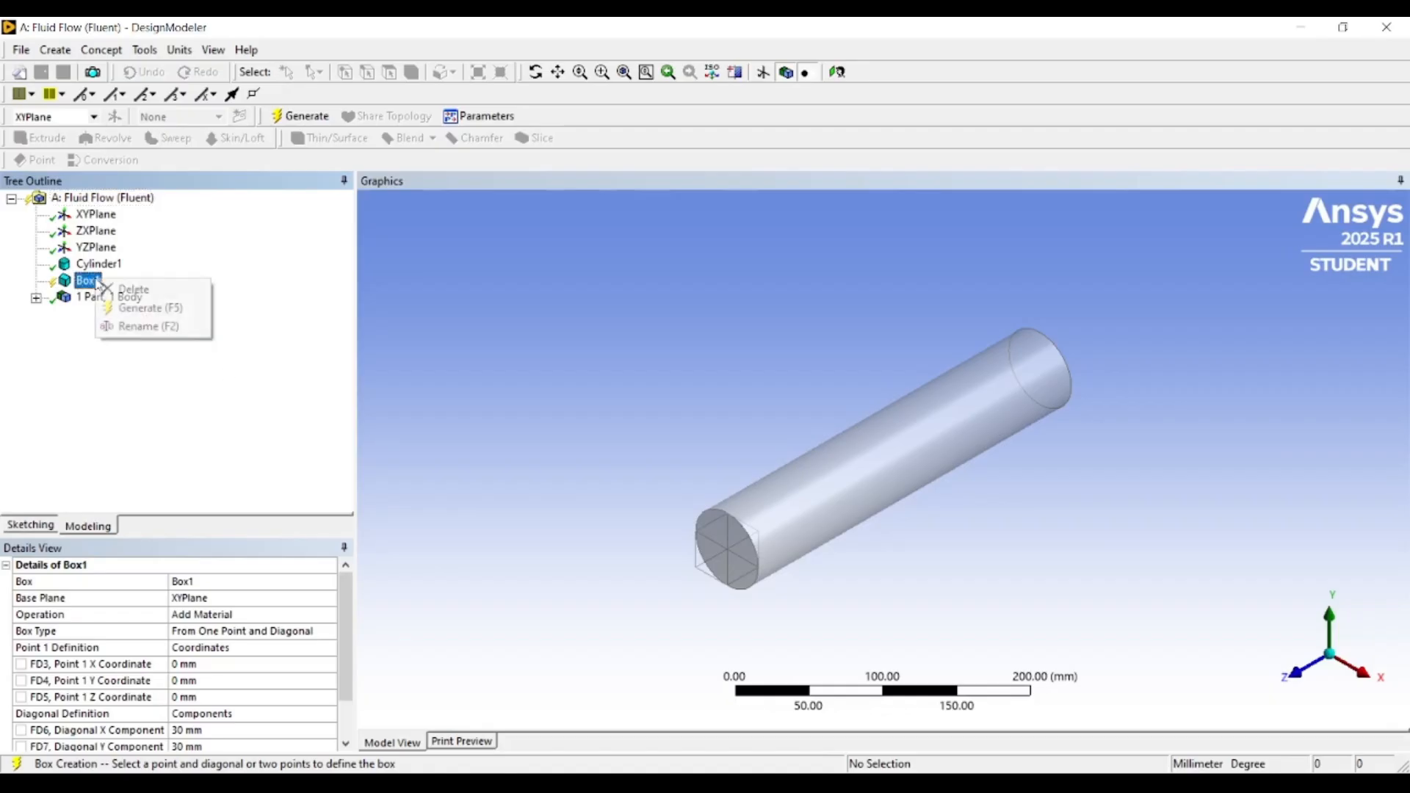
left_click(118, 288)
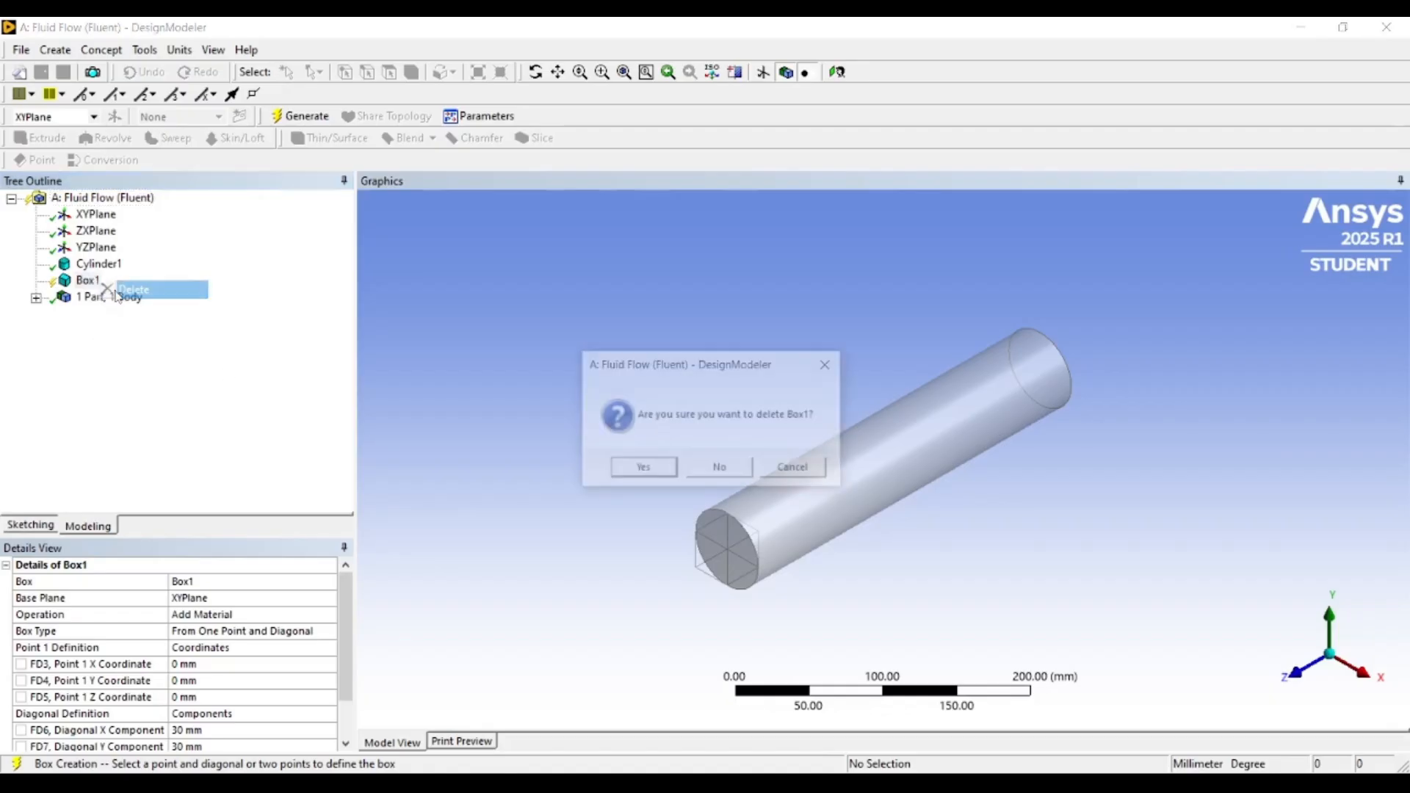
left_click(643, 470)
- Generate a box-shaped enclosure around the cylinder, keeping the default non-uniform cushion
left_click(74, 55)
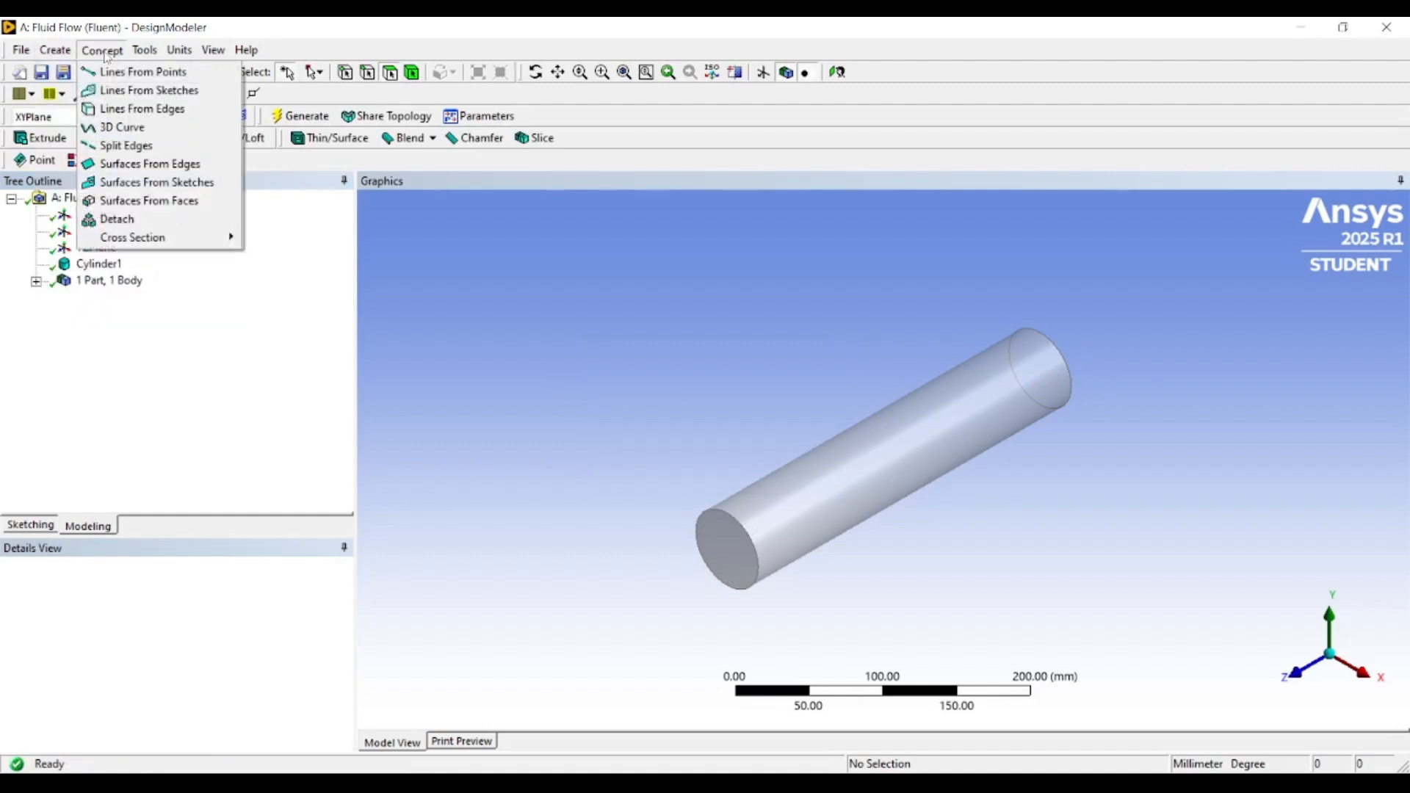
mouse_move(151, 48)
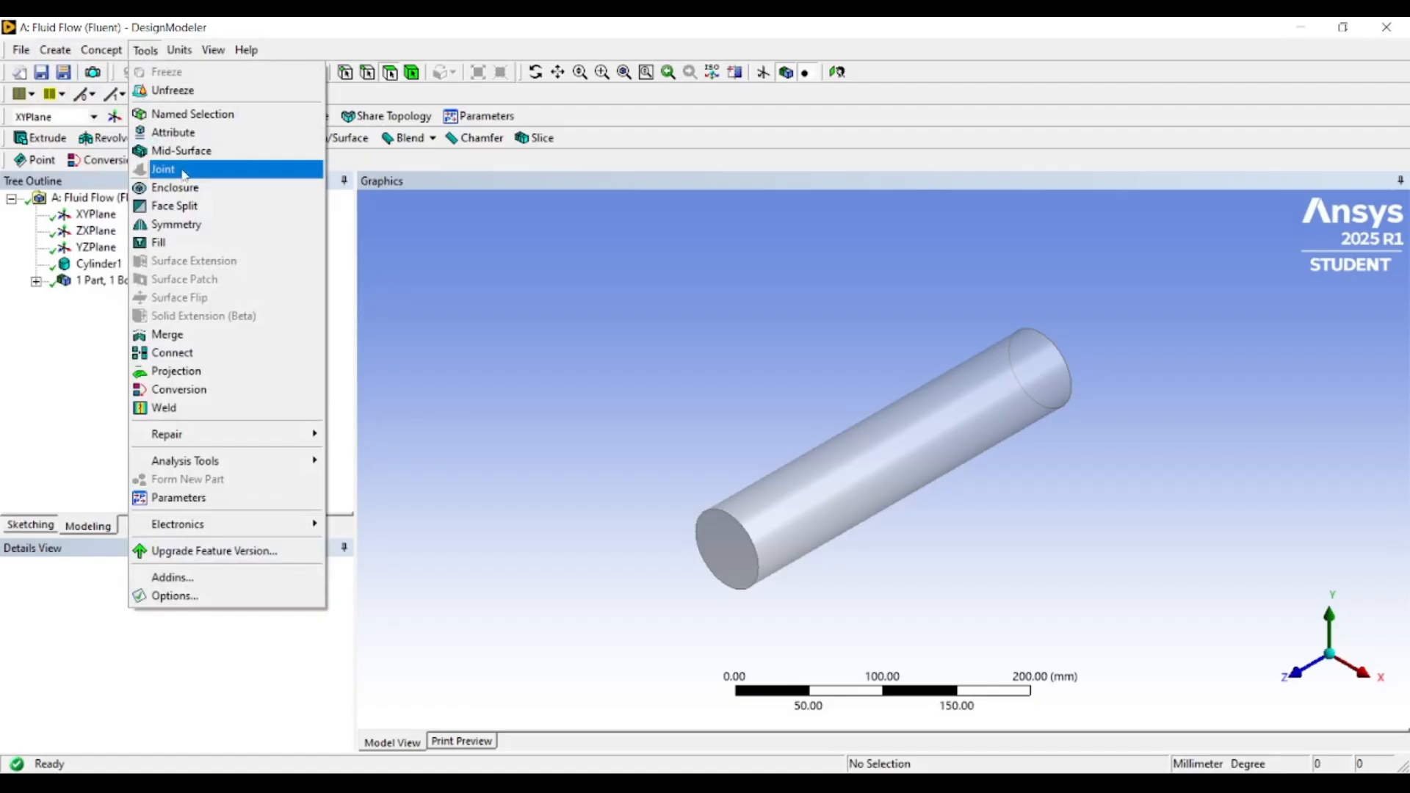
left_click(183, 193)
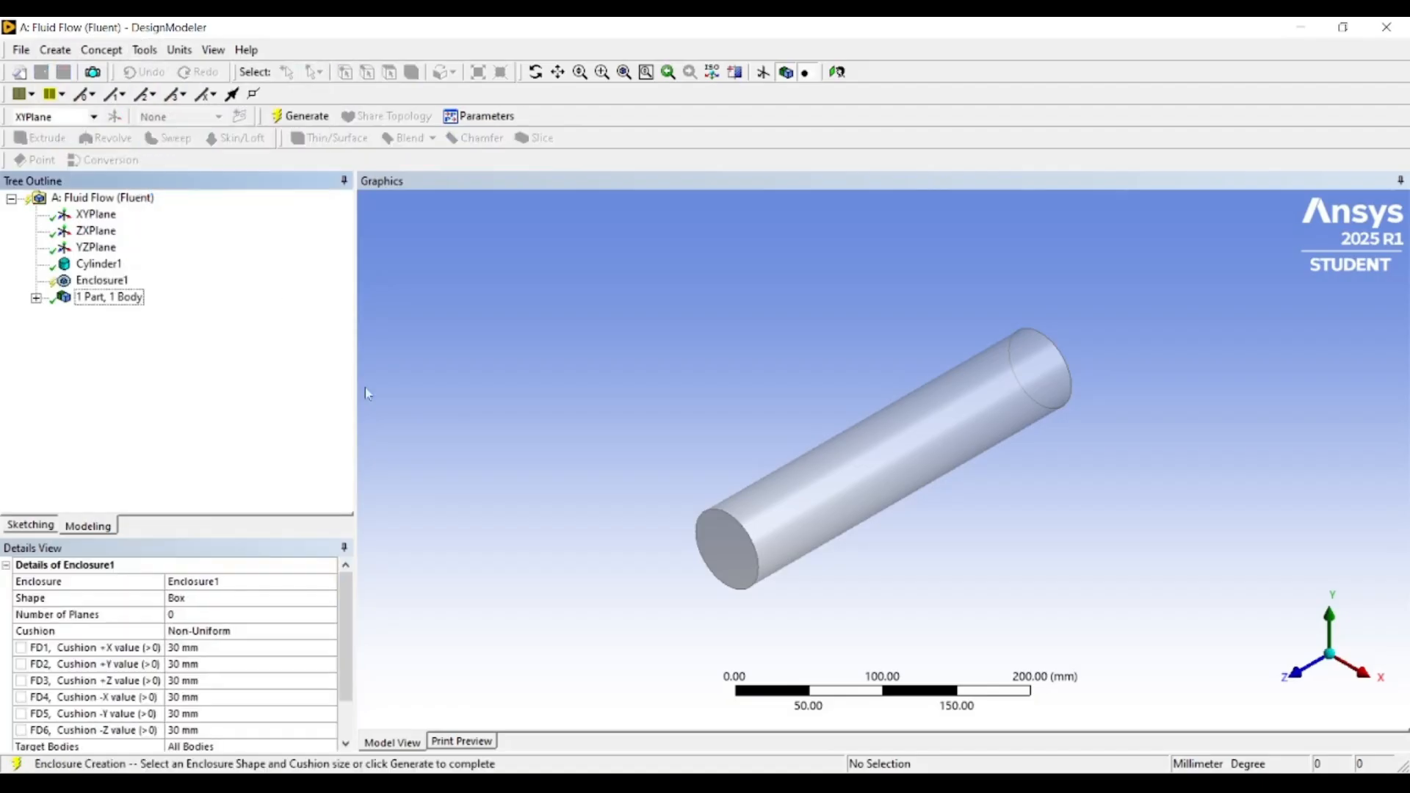
scroll(277, 621, "down", 1)
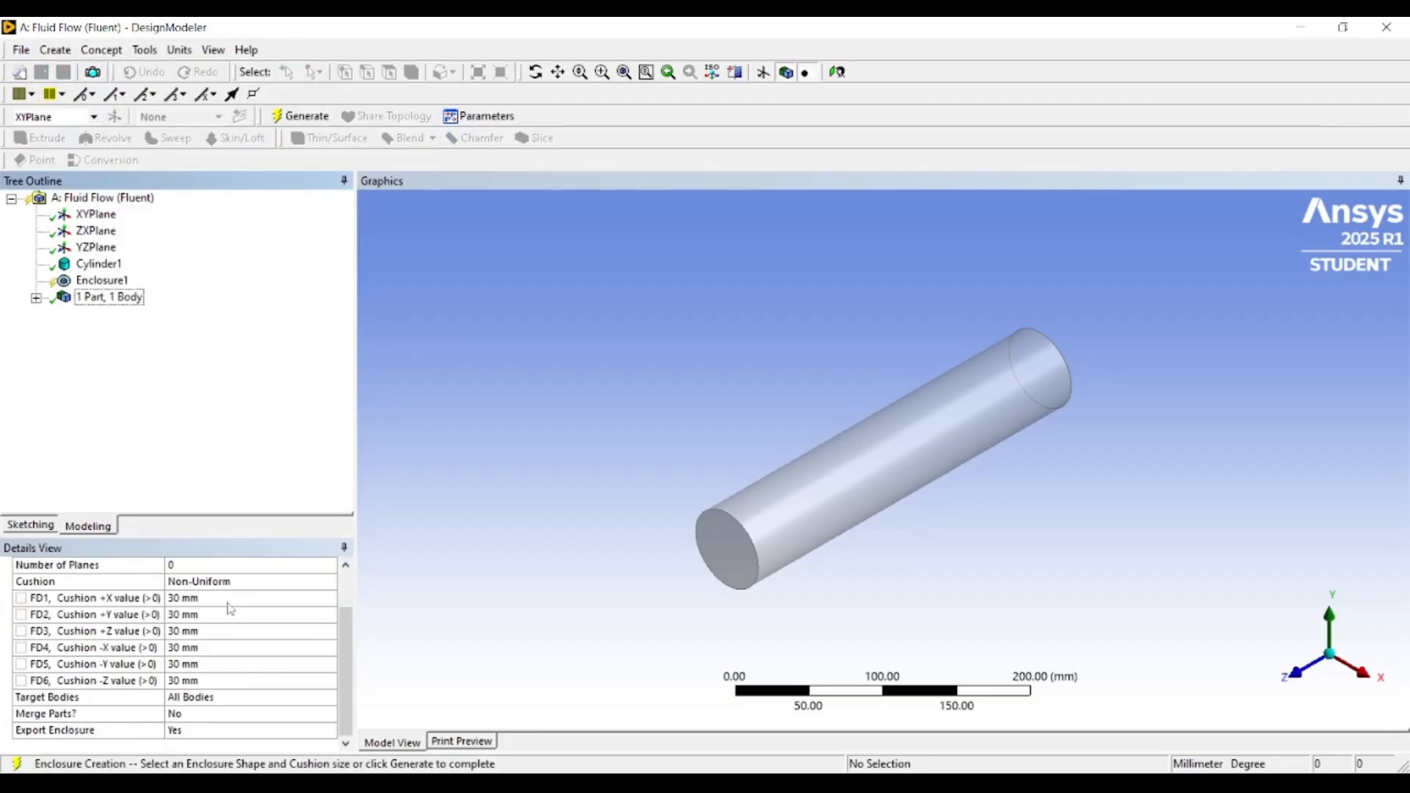
key("F5")
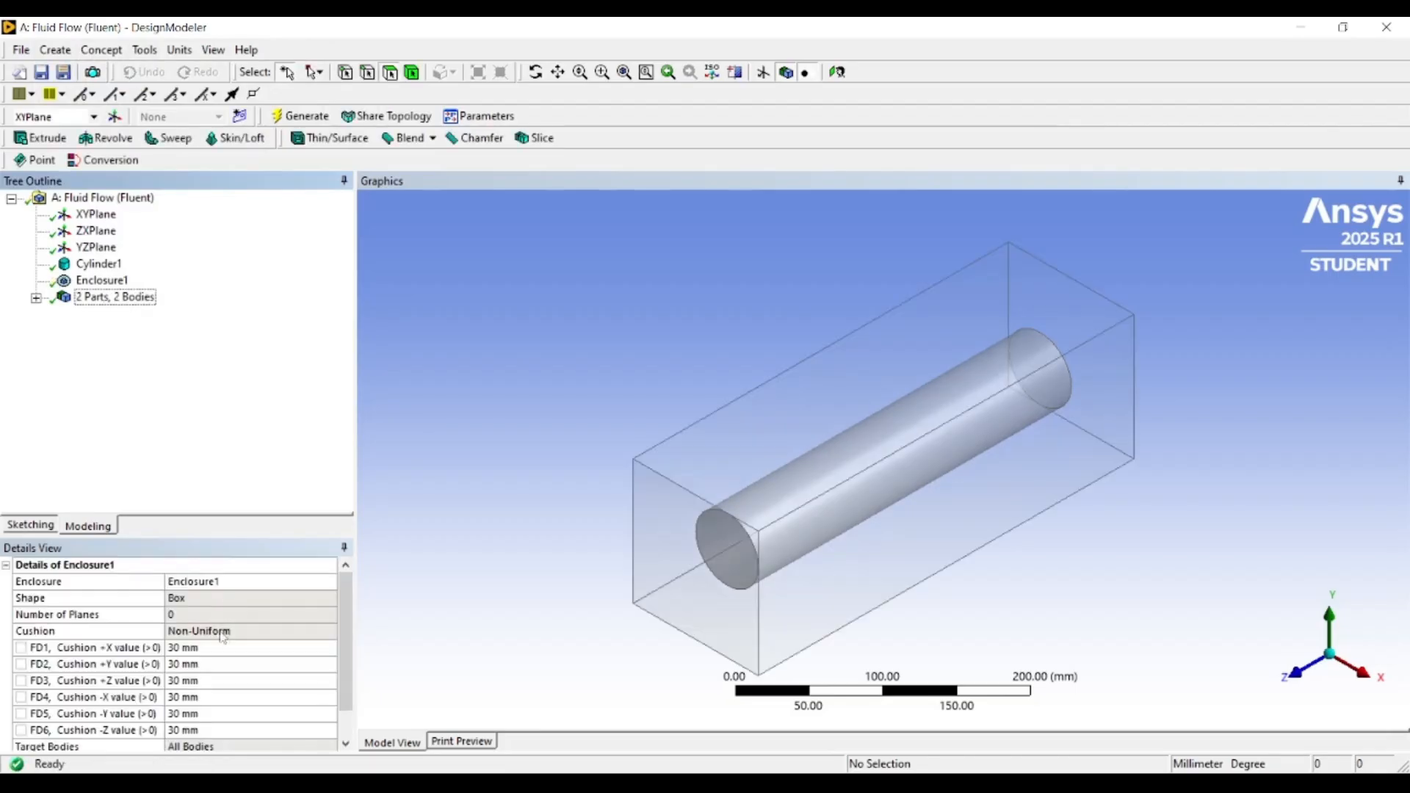
- Set the enclosure's +Y and -Y cushion values to 150 mm each
scroll(220, 661, "down", 1)
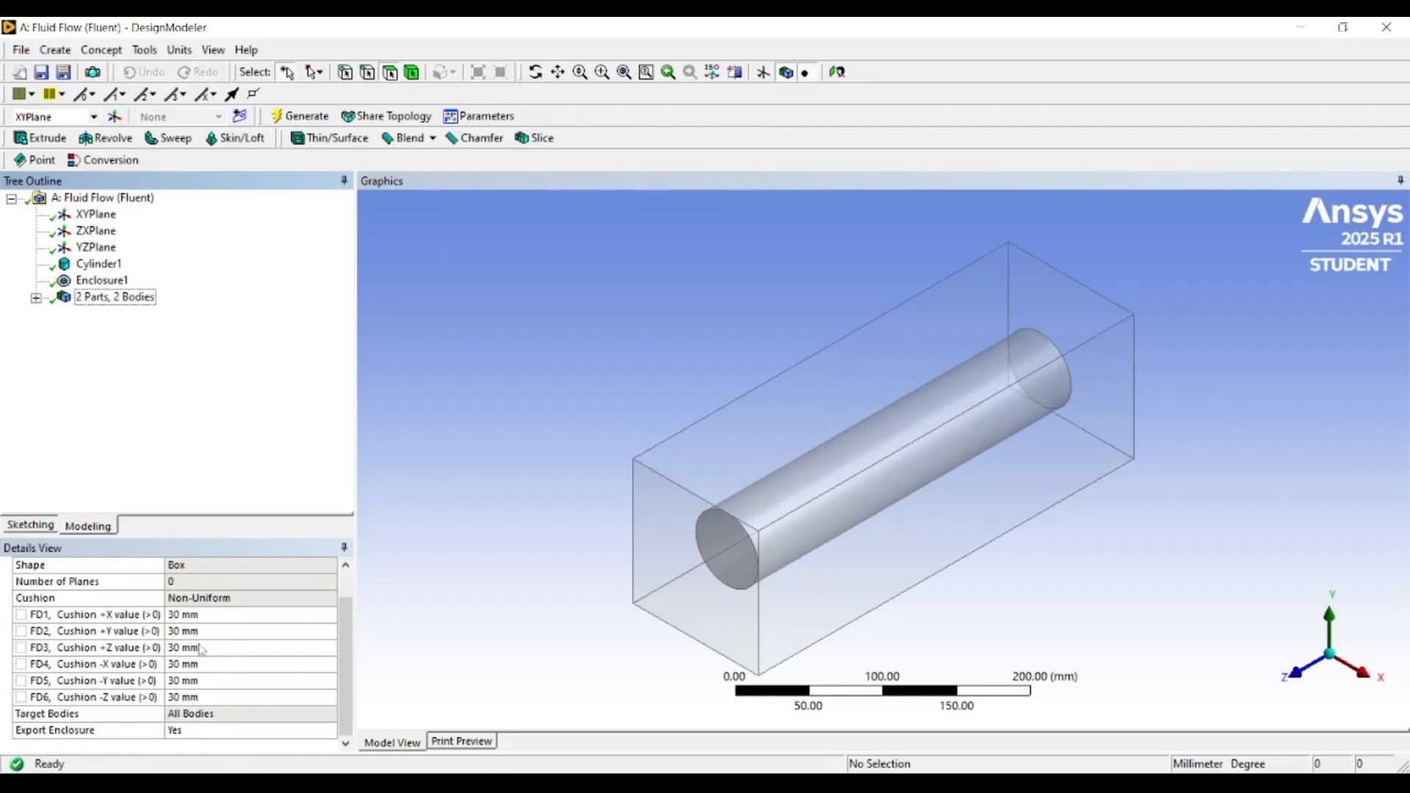
left_click(193, 620)
left_click(194, 646)
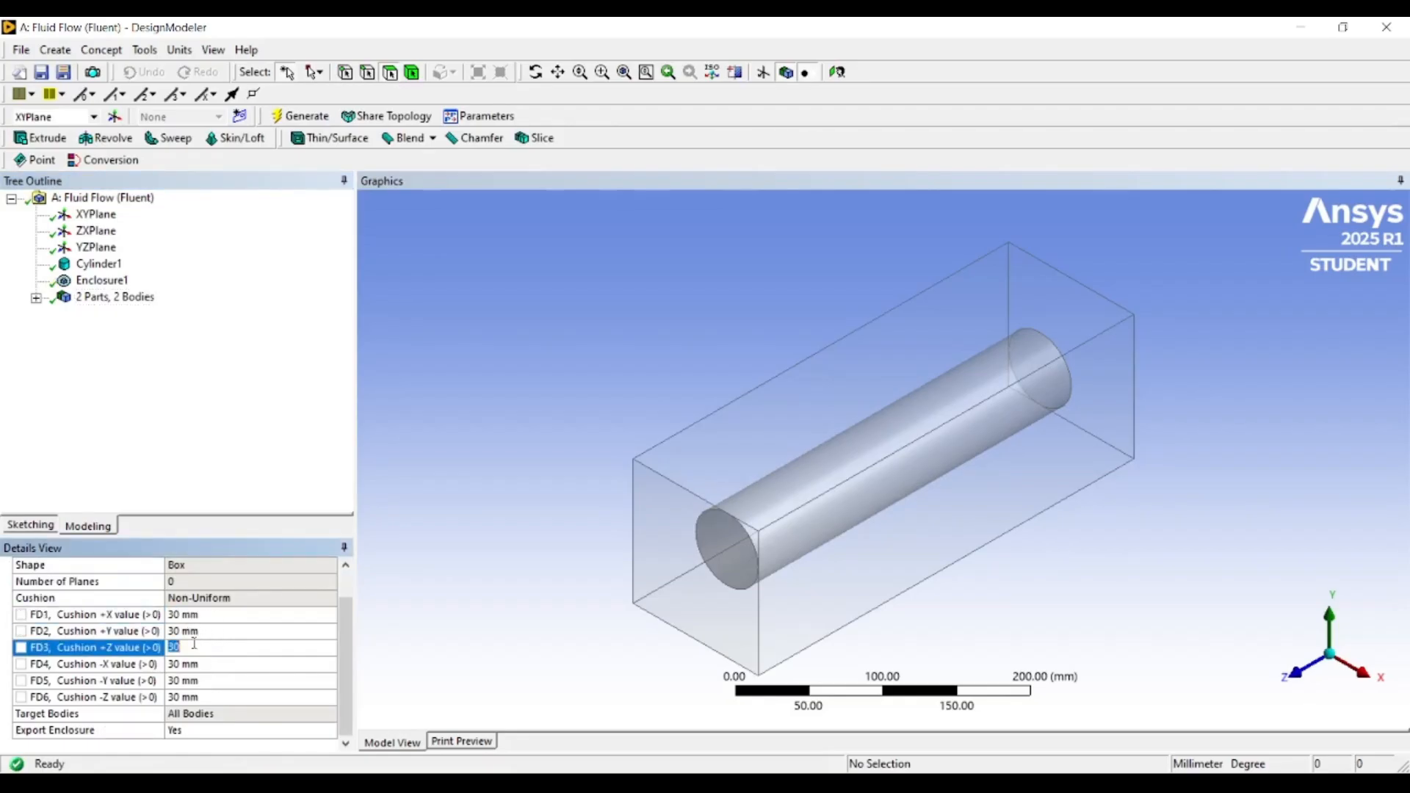
left_click(195, 633)
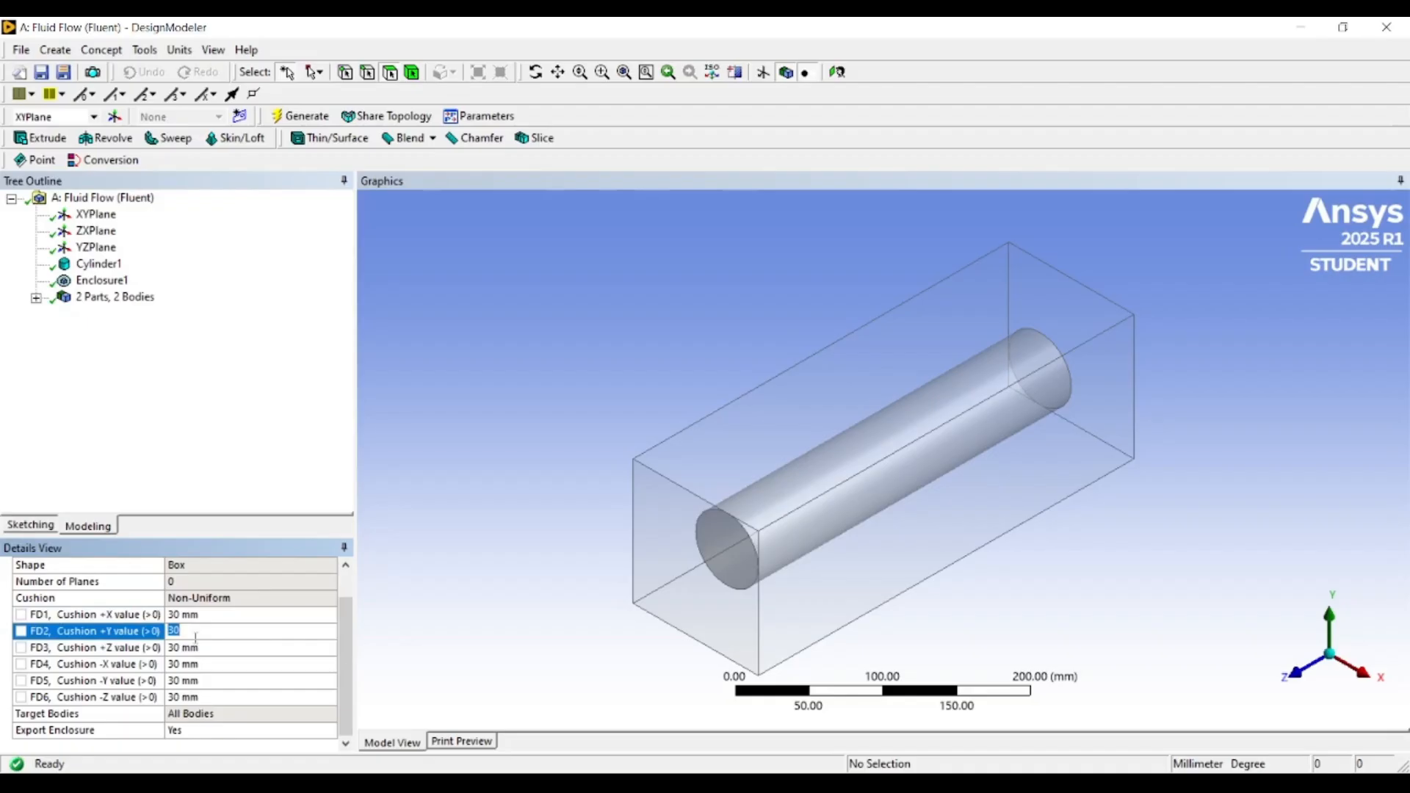
type("150")
key("Return")
left_click(197, 682)
type("150")
key("Return")
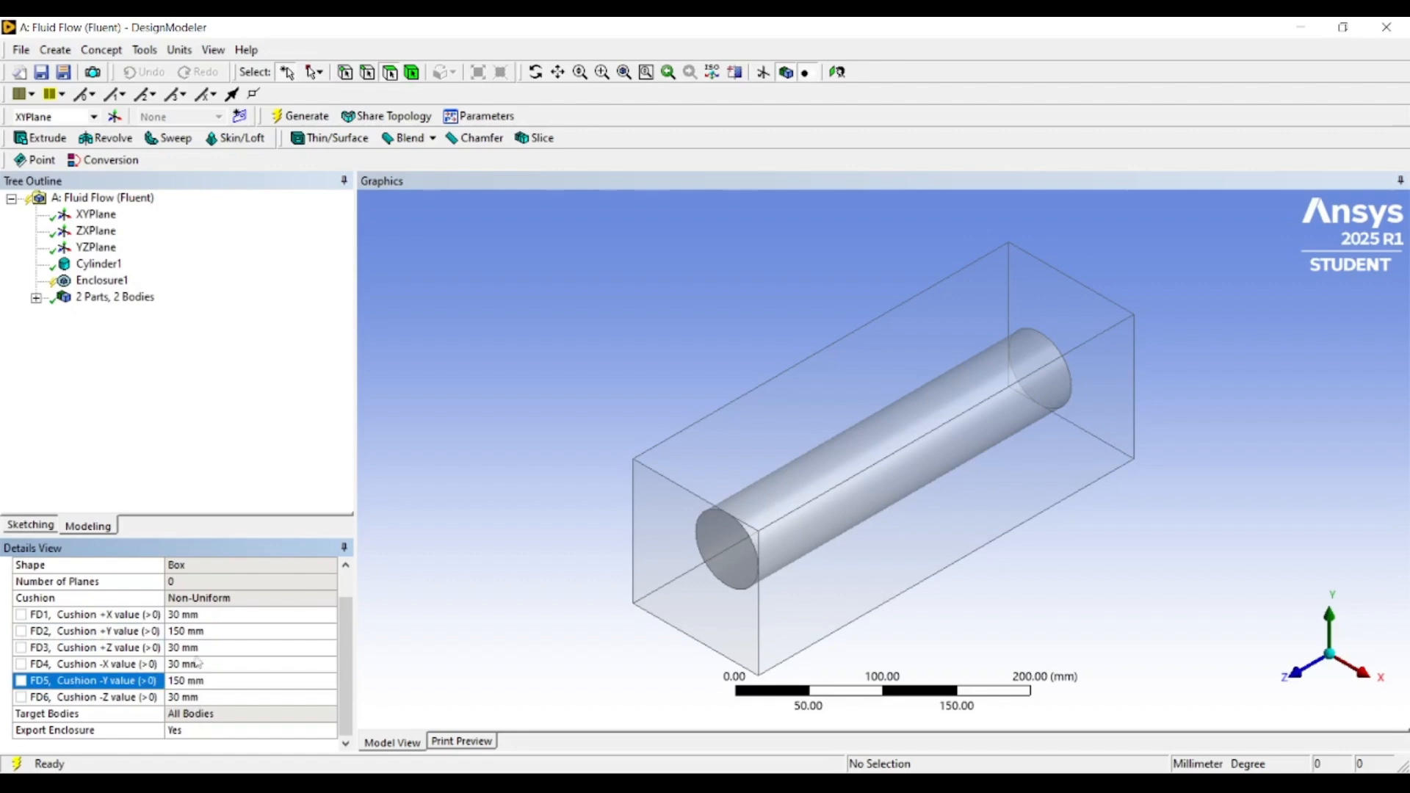
- Set the enclosure's -Z and +Z cushion values to 20 mm each
left_click(198, 697)
type("2")
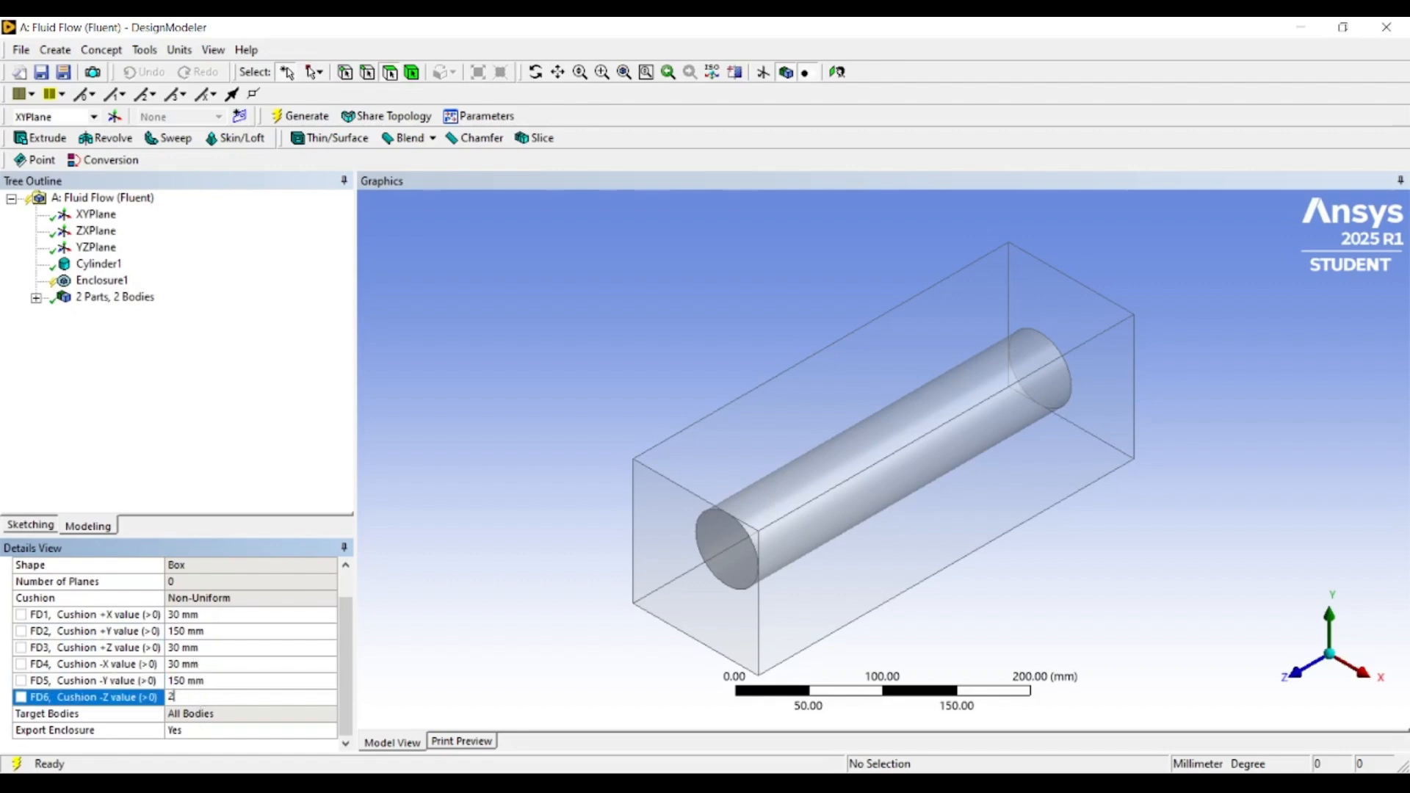
type("0 mm")
left_click(184, 651)
type("20 mm")
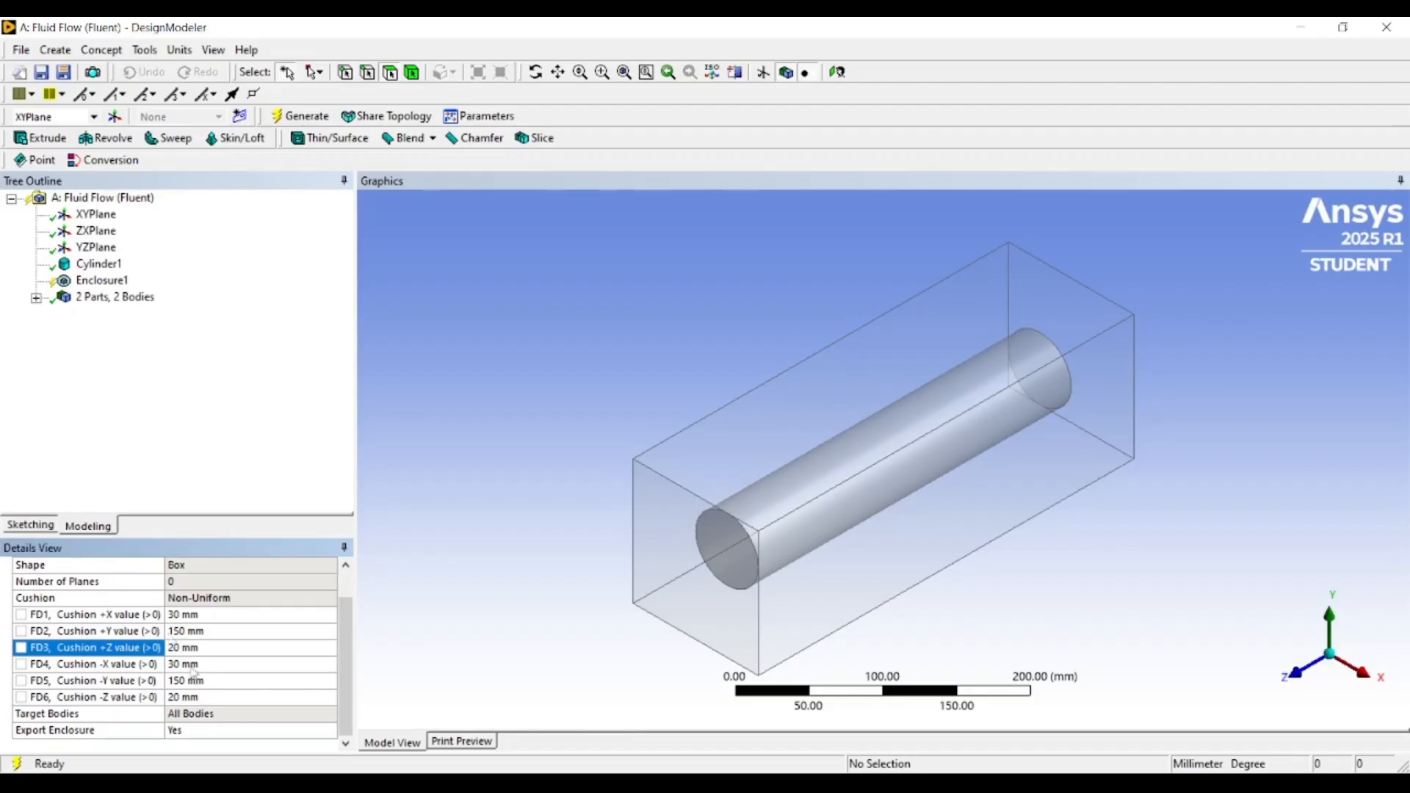
- Set the enclosure's -X cushion to 400 mm and its +X cushion to 200 mm, and regenerate the enclosure
left_click(192, 666)
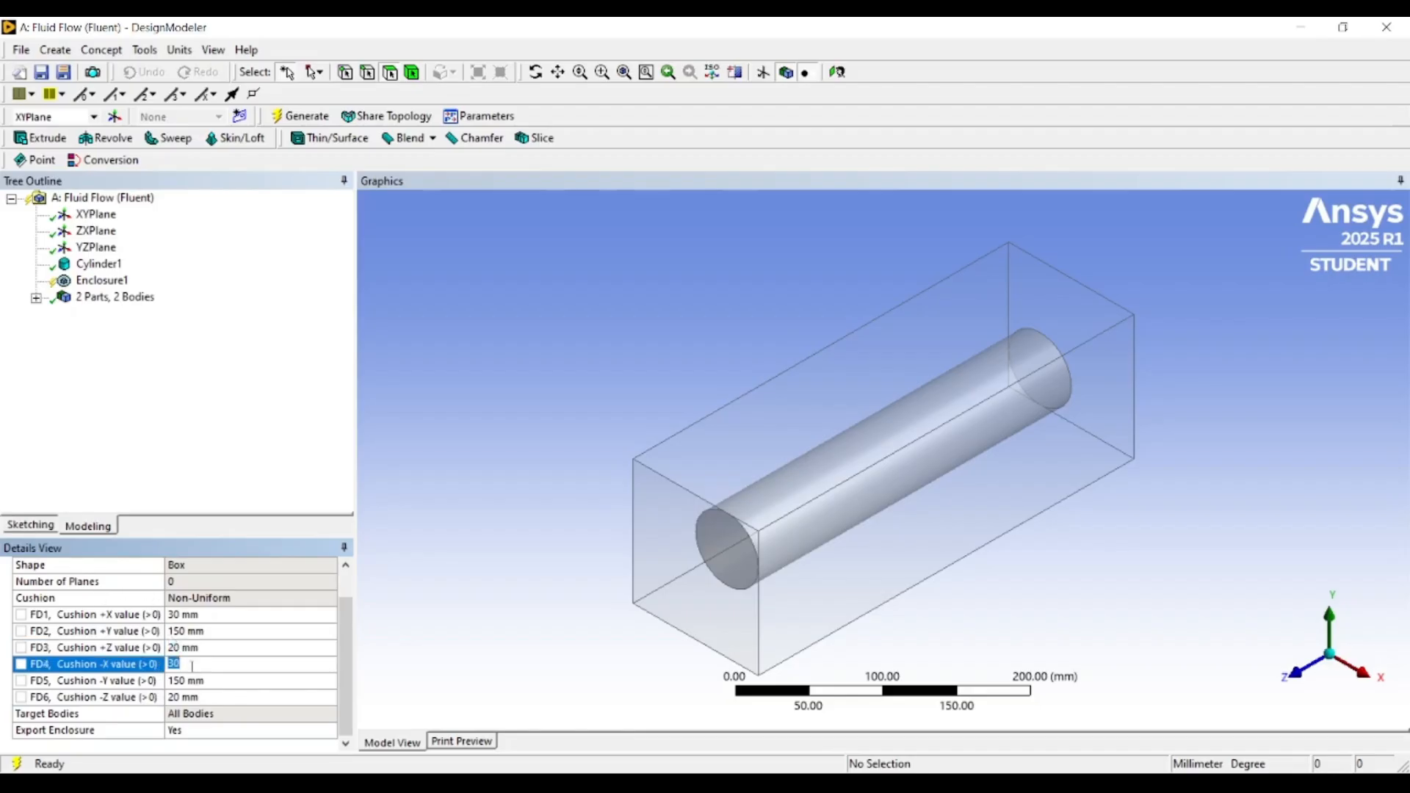
type("400")
left_click(187, 618)
type("200")
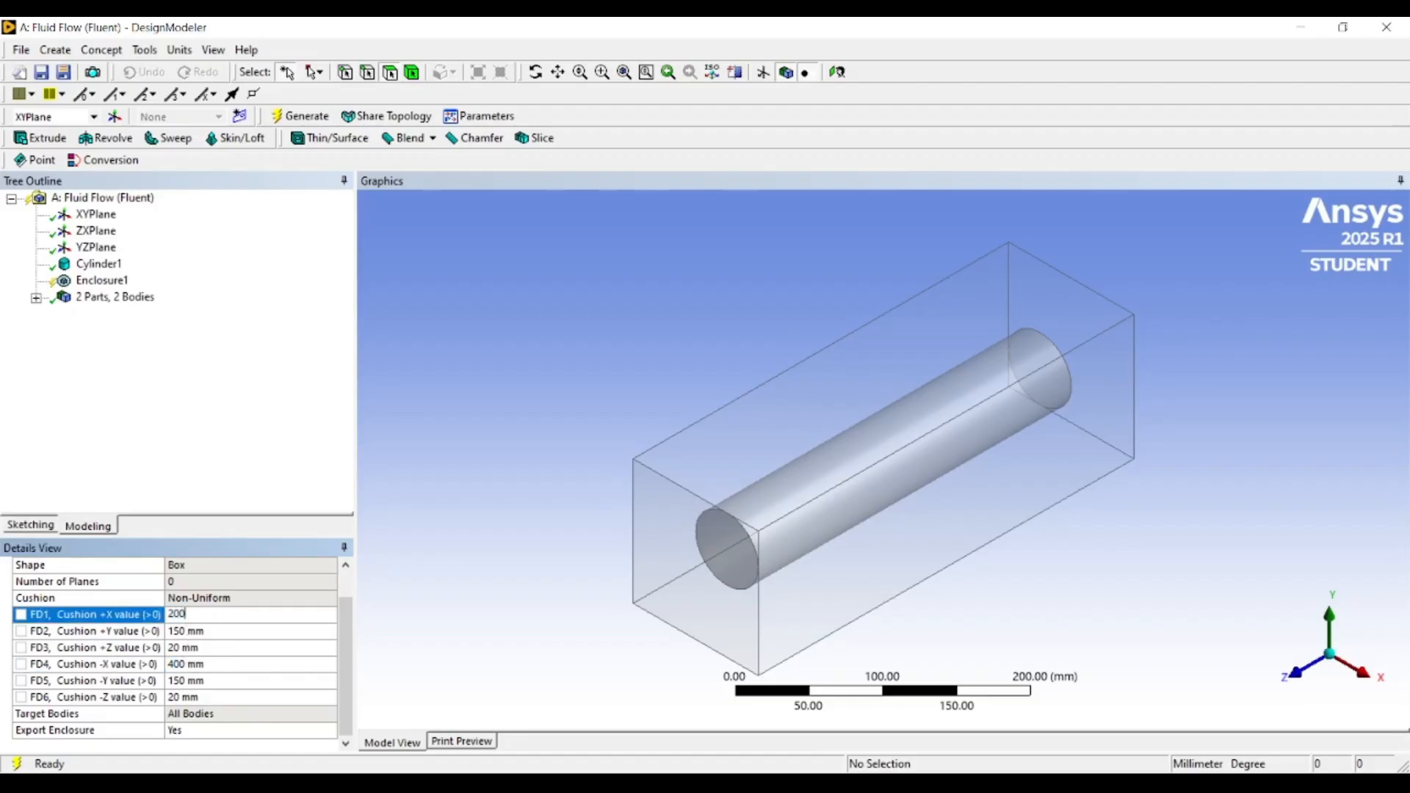
key("Return")
key("F5")
scroll(850, 440, "down", 3)
mouse_move(855, 447)
middle_mouse_down()
mouse_move(848, 420)
mouse_move(866, 427)
middle_mouse_up()
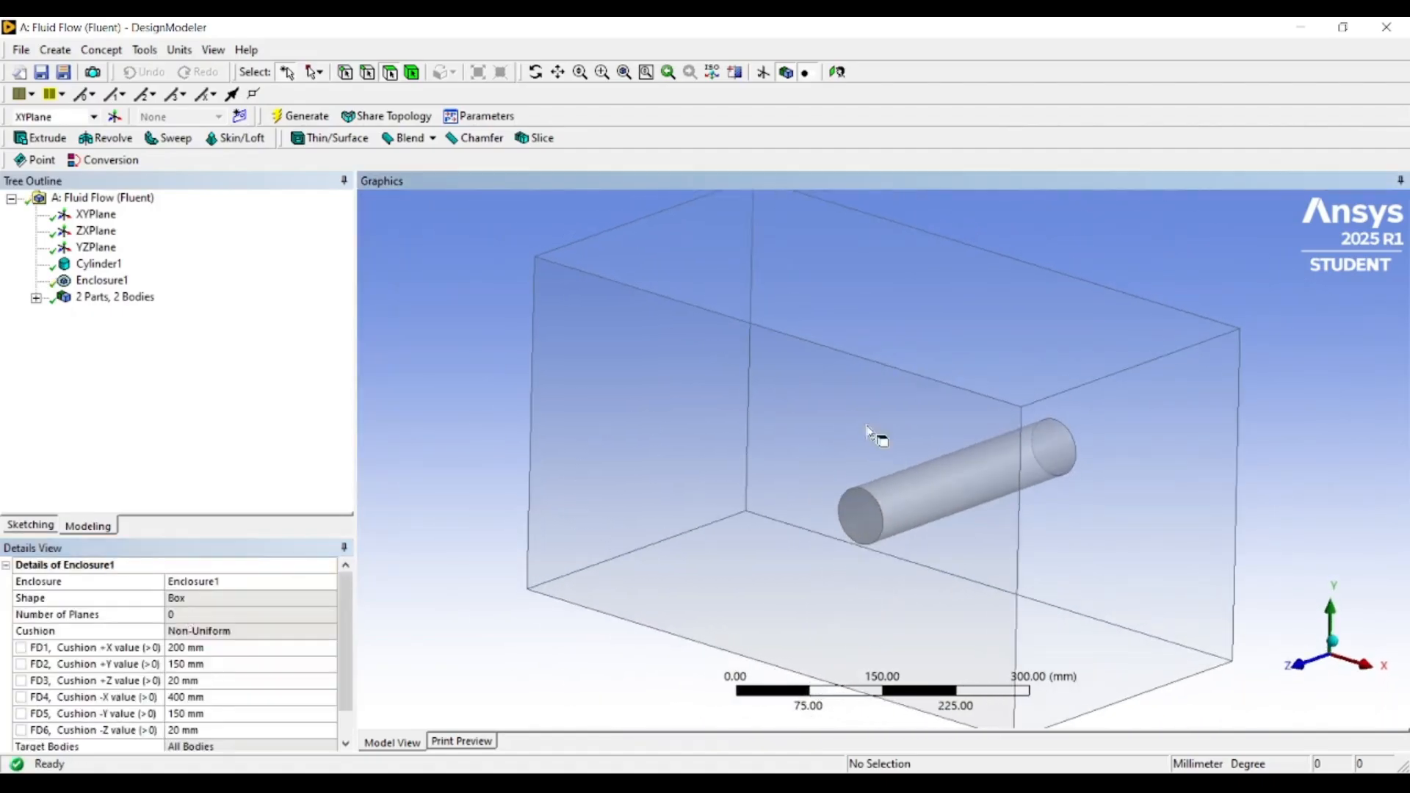
- Set the enclosure's -X cushion value to 200 mm
left_click(172, 697)
left_click(172, 698)
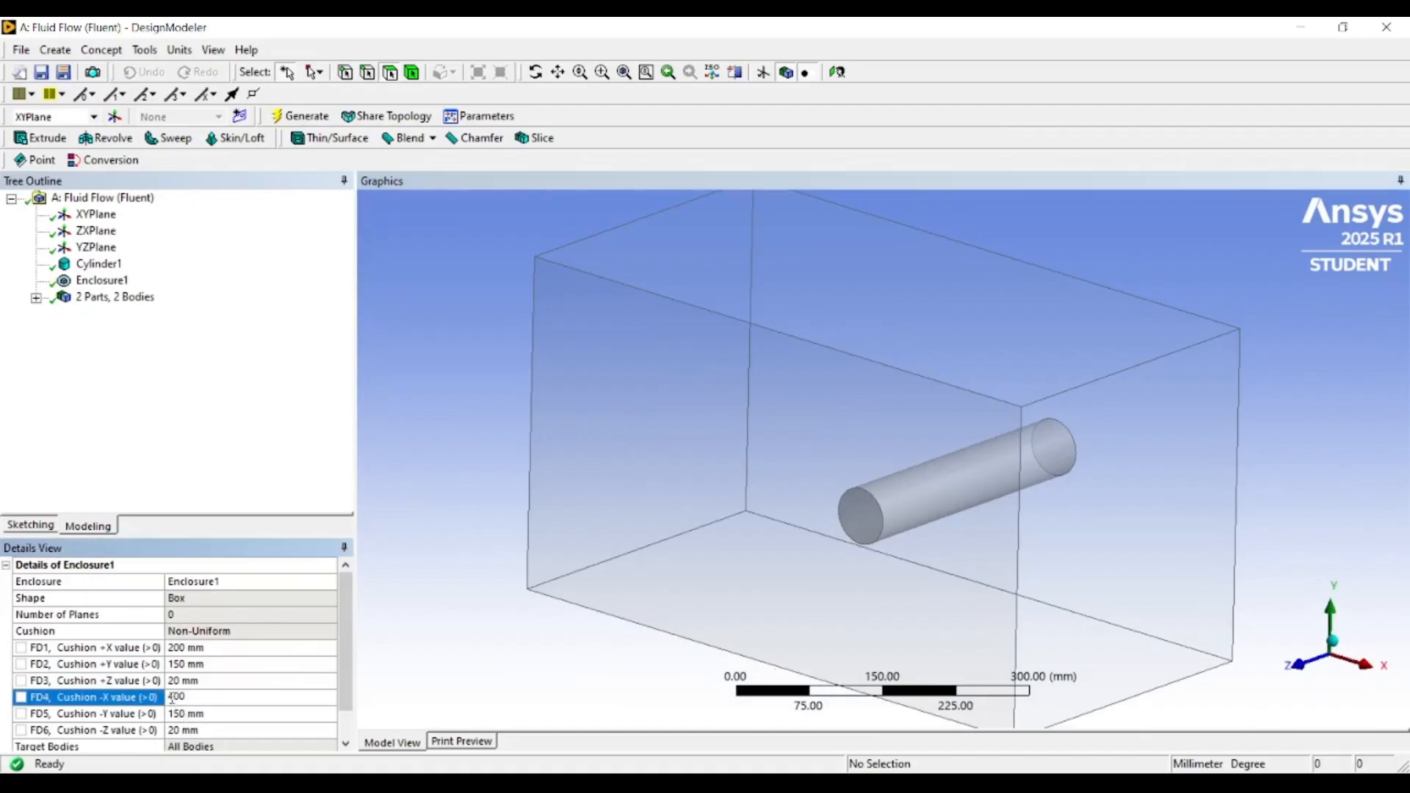
left_click(173, 697)
key("BackSpace")
type("2")
key("Return")
- Set the enclosure's +X cushion value to 400 mm and regenerate the enclosure
key("Up")
key("Up")
key("Up")
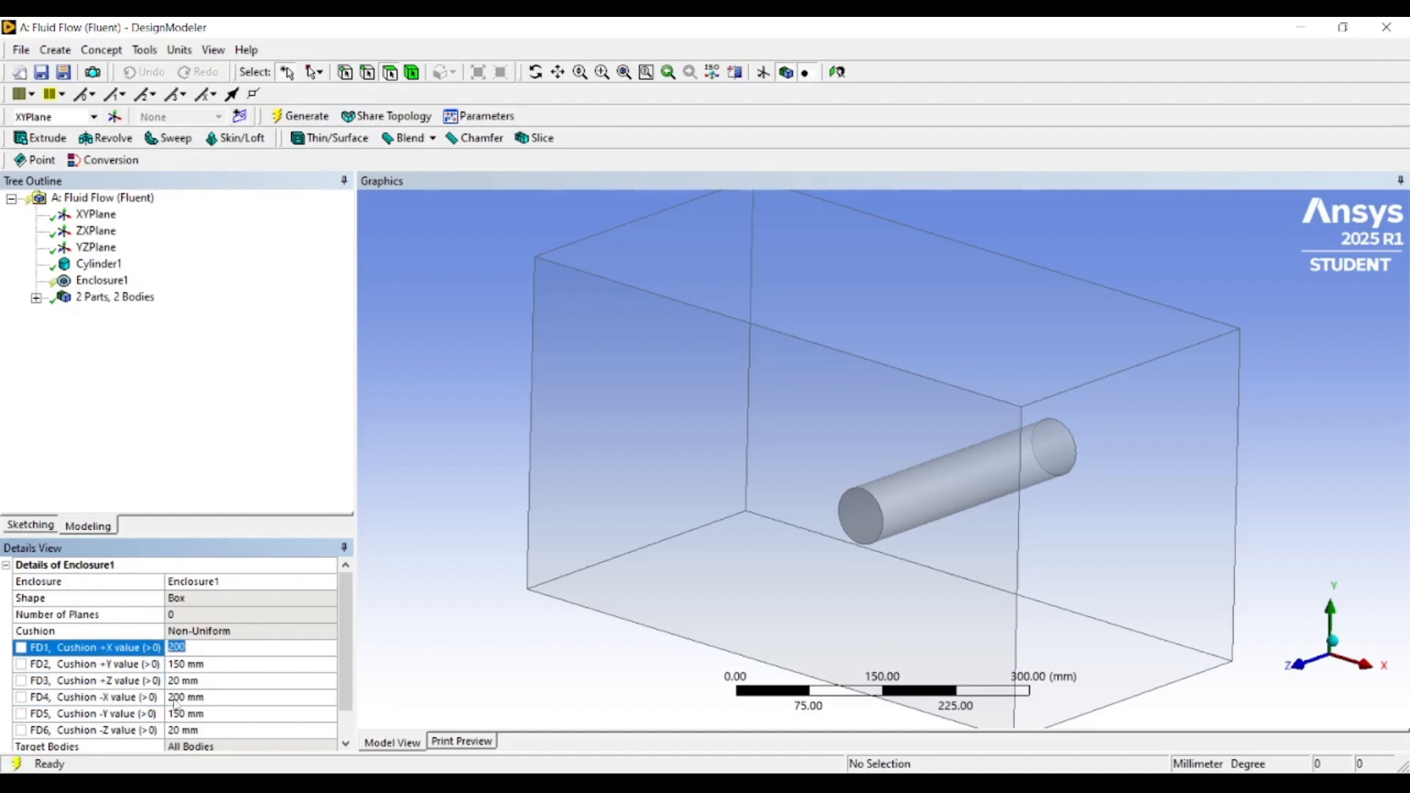
type("400")
key("Return")
key("F5")
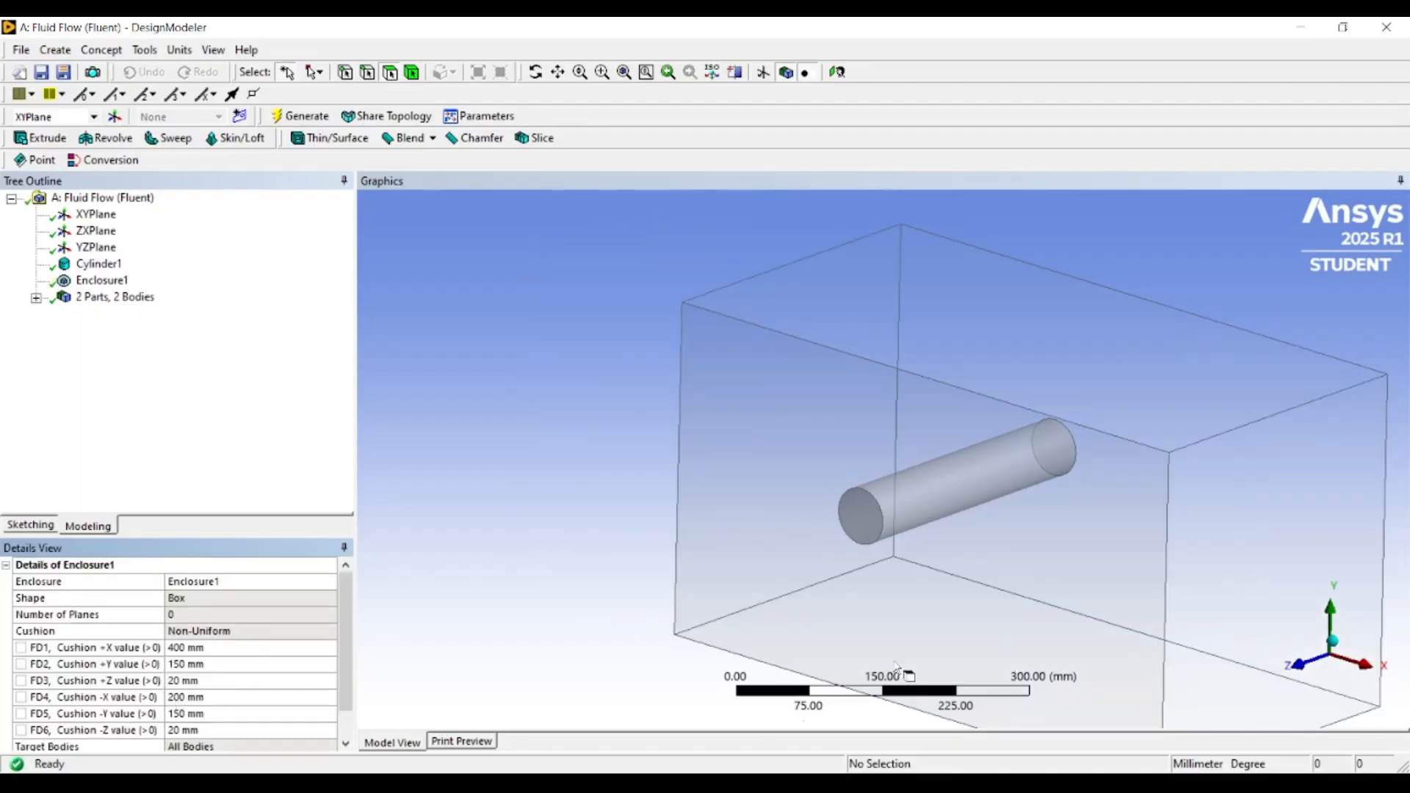
middle_click_drag(1020, 529, 976, 567)
scroll(290, 637, "down", 1)
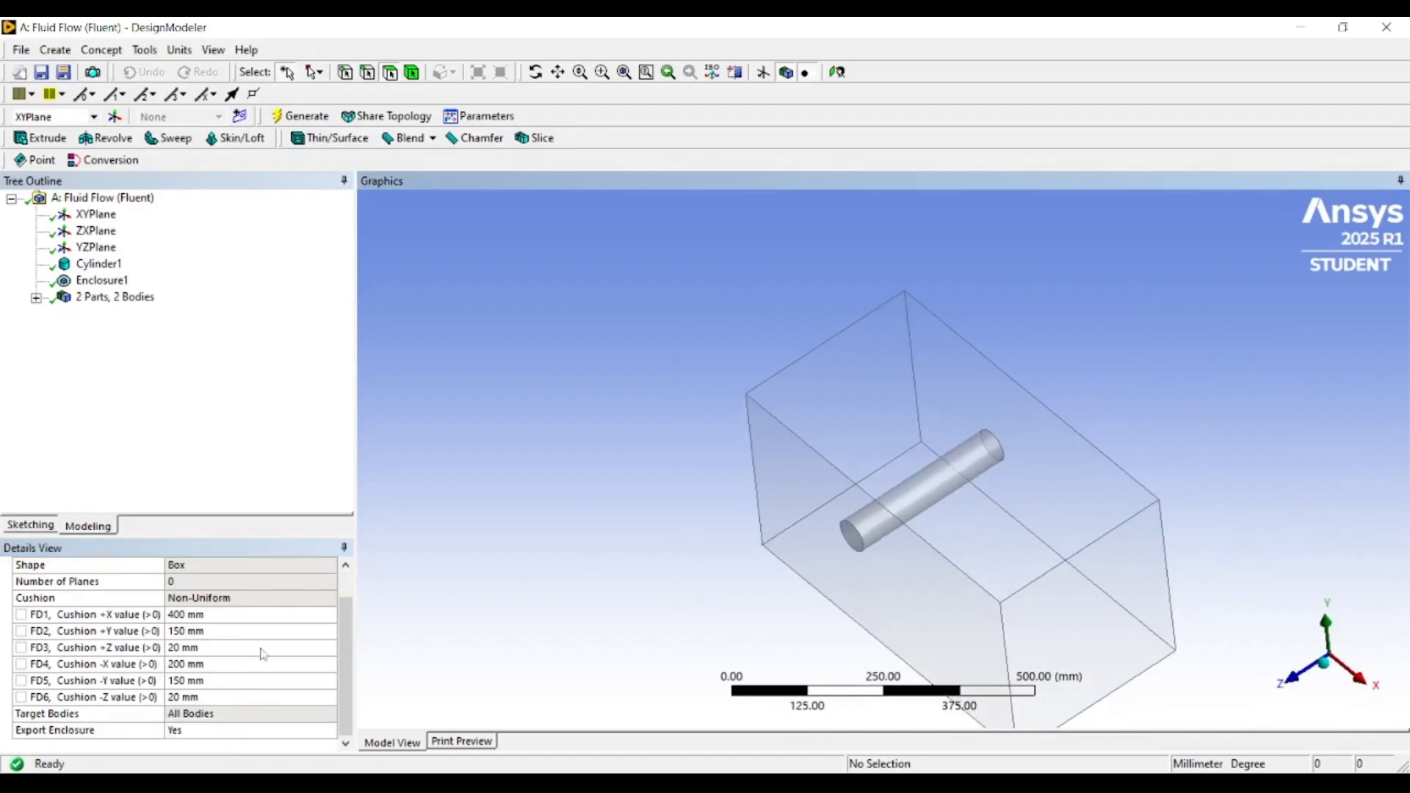
- Create a Boolean feature with the Subtract operation, using the box enclosure as the target body
left_click(51, 51)
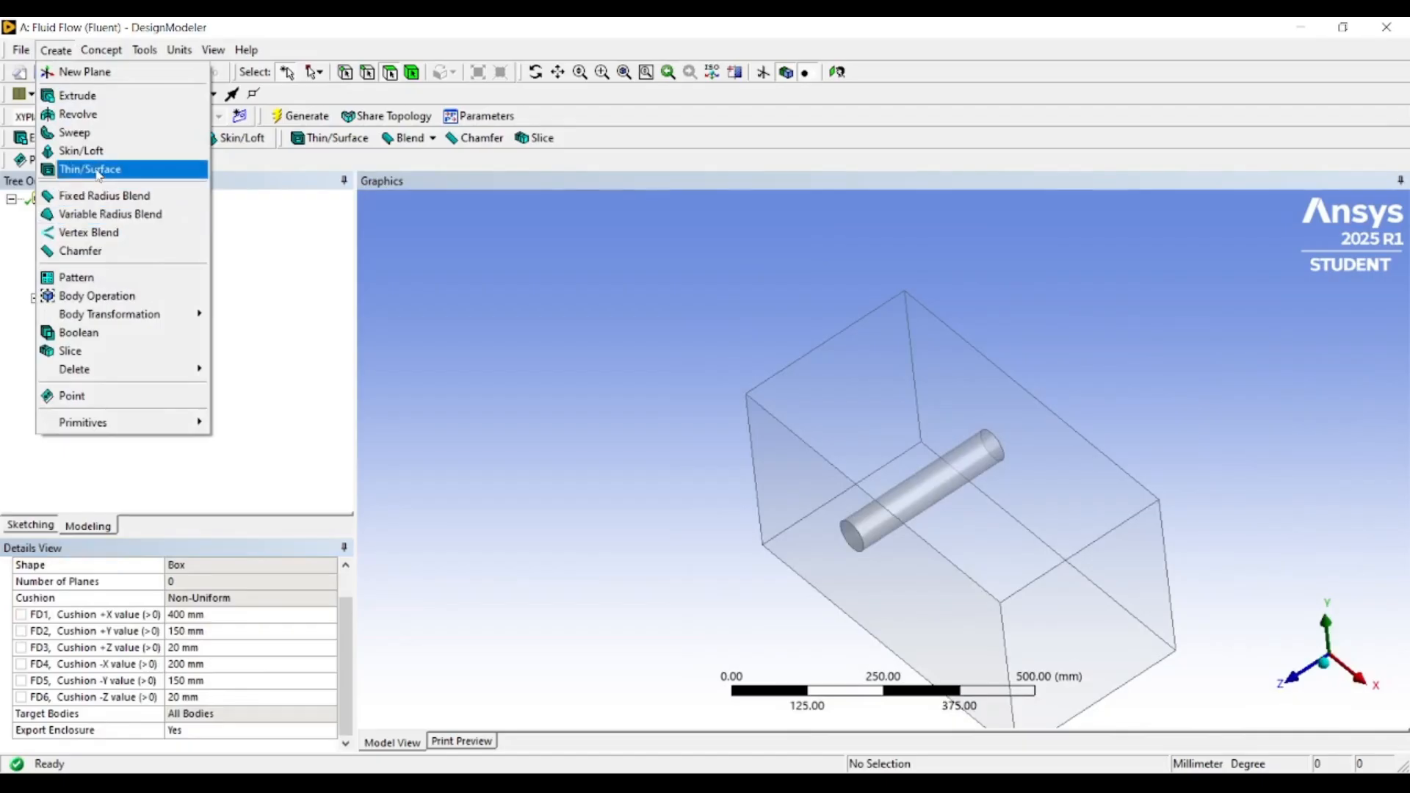
left_click(102, 339)
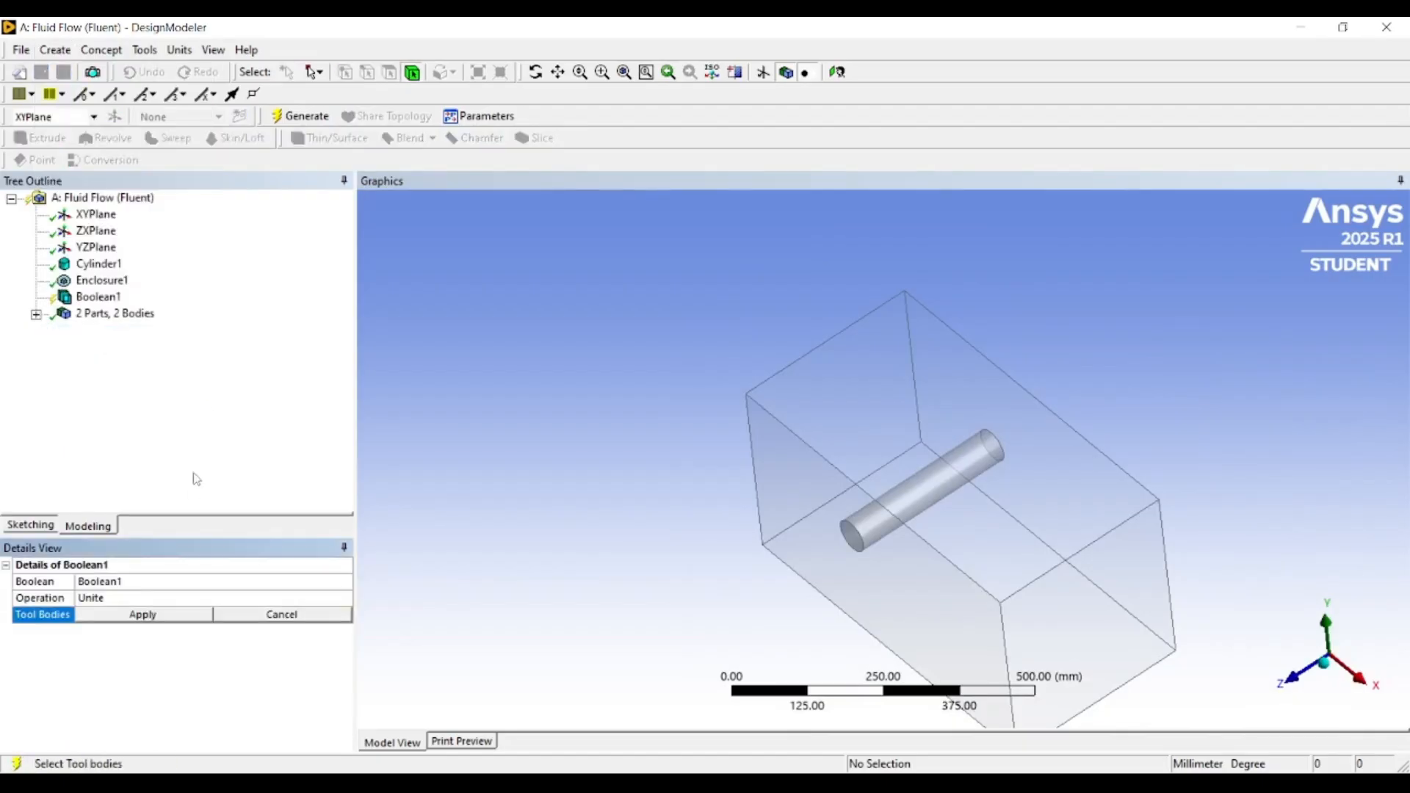
left_click(323, 598)
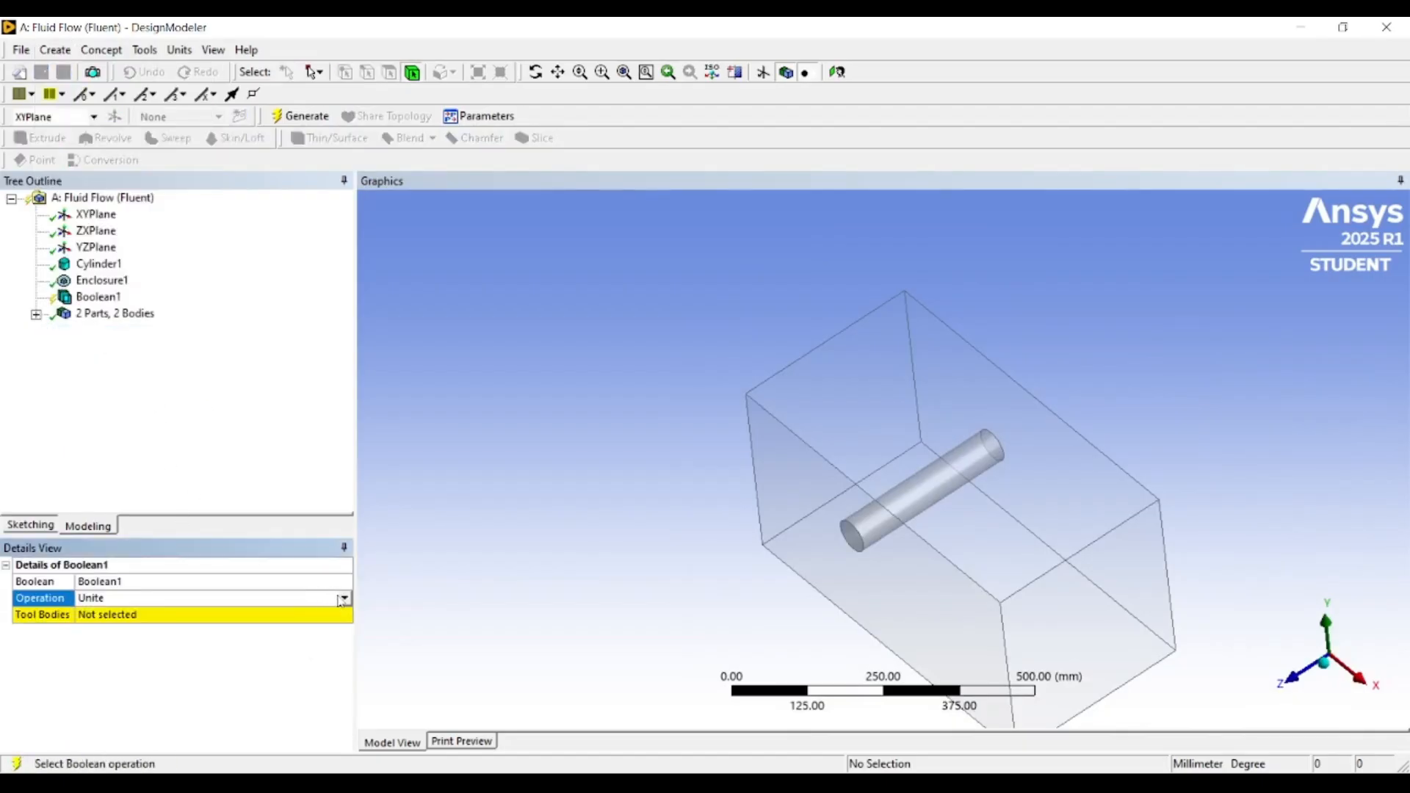
left_click(344, 598)
left_click(250, 628)
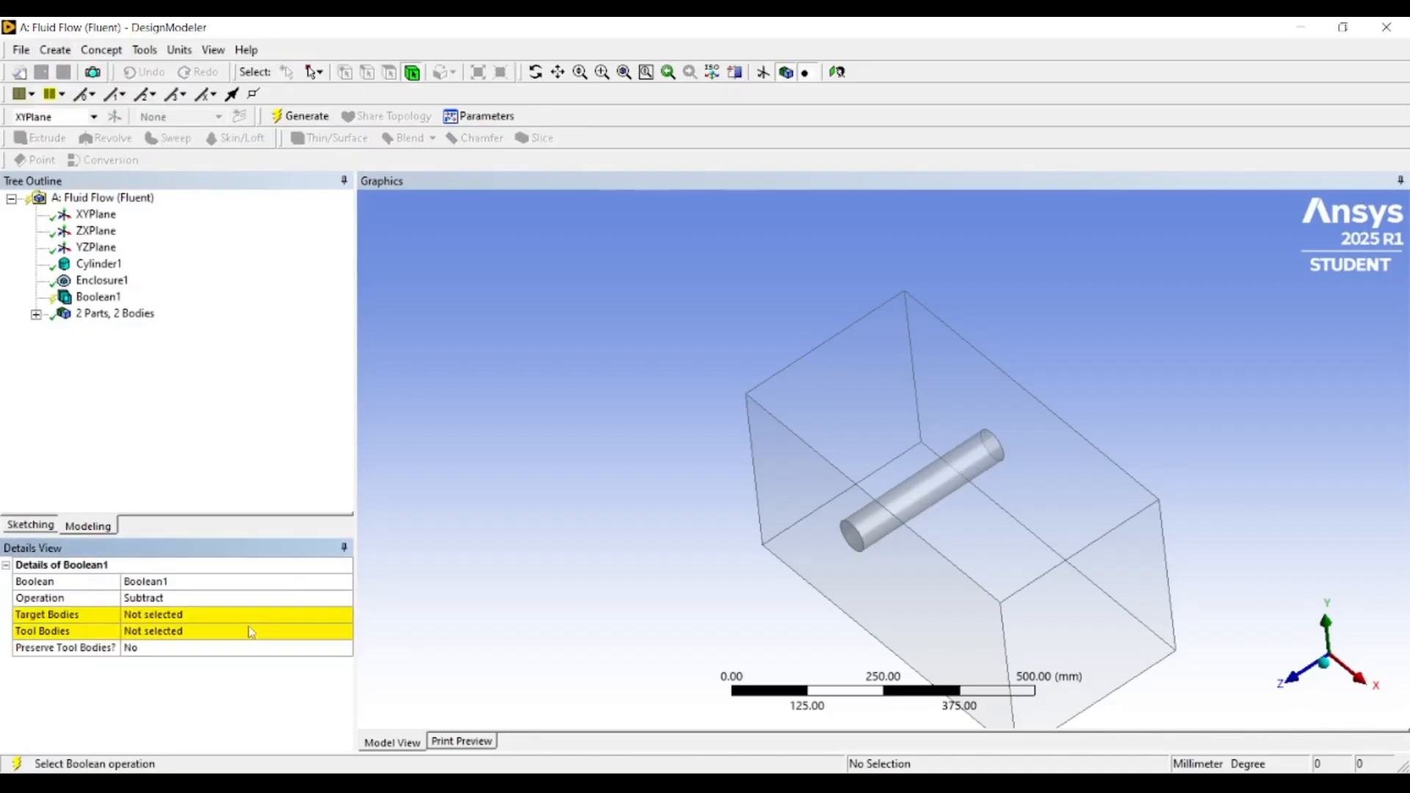
left_click(180, 614)
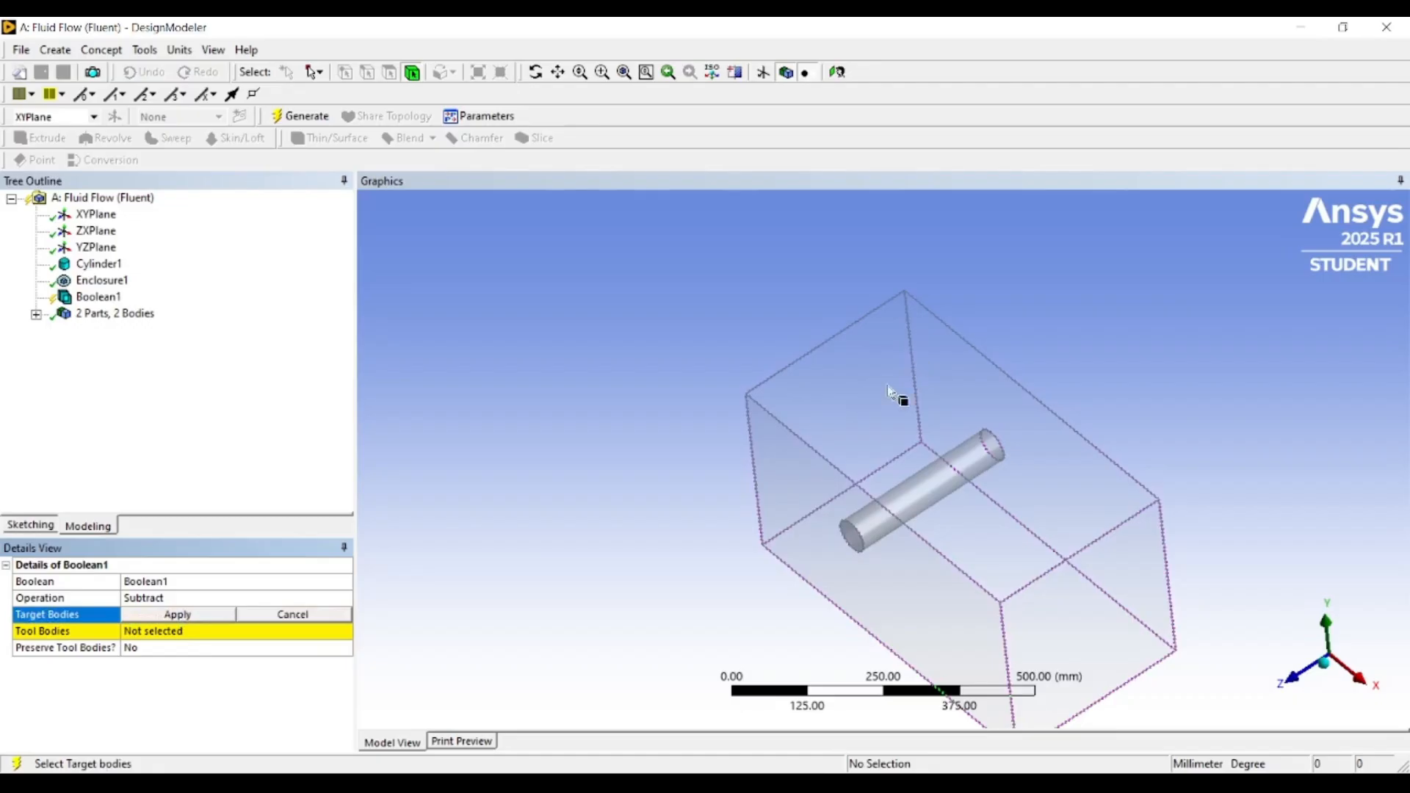
left_click(830, 414)
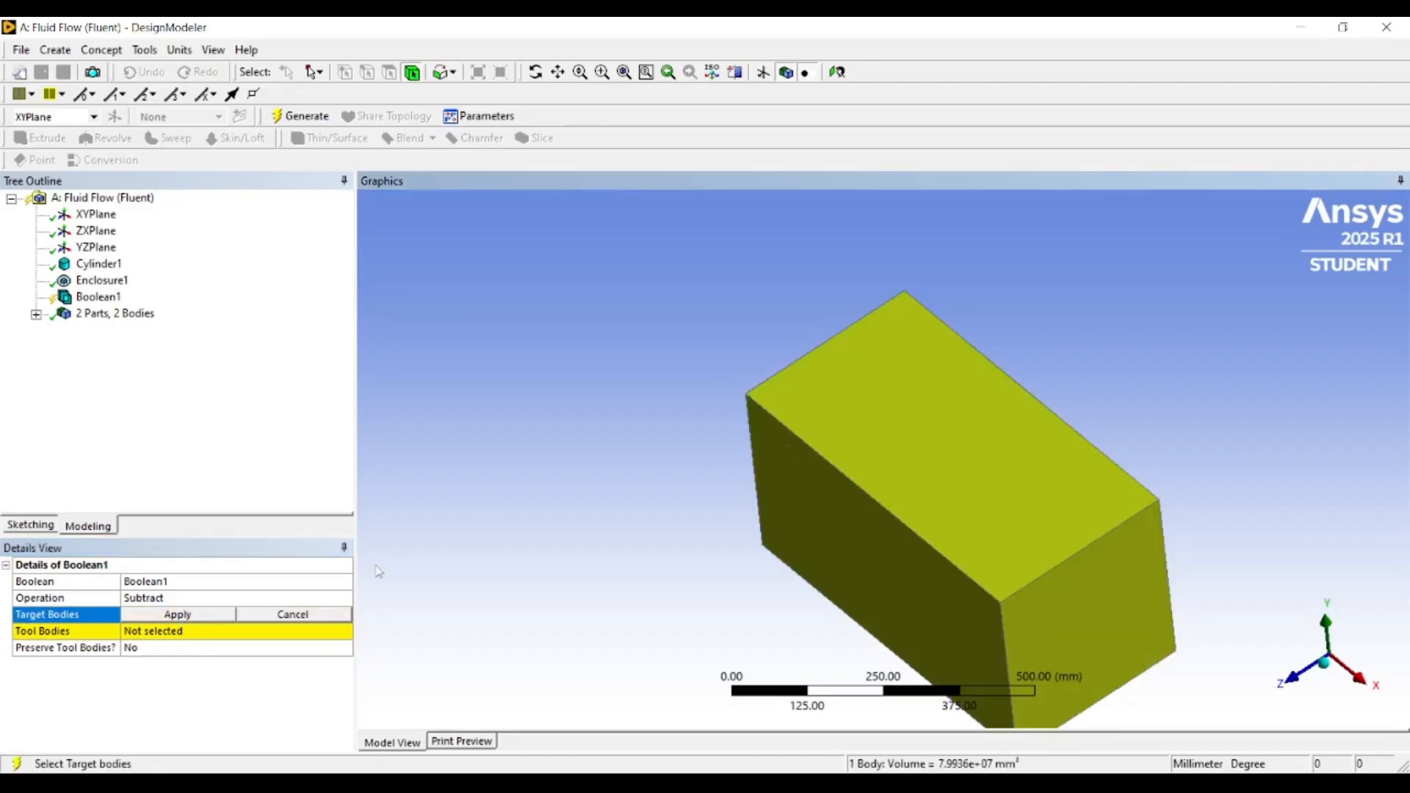
left_click(206, 615)
- Use the cylinder as the Boolean's tool body and generate the subtraction from the box enclosure
left_click(208, 633)
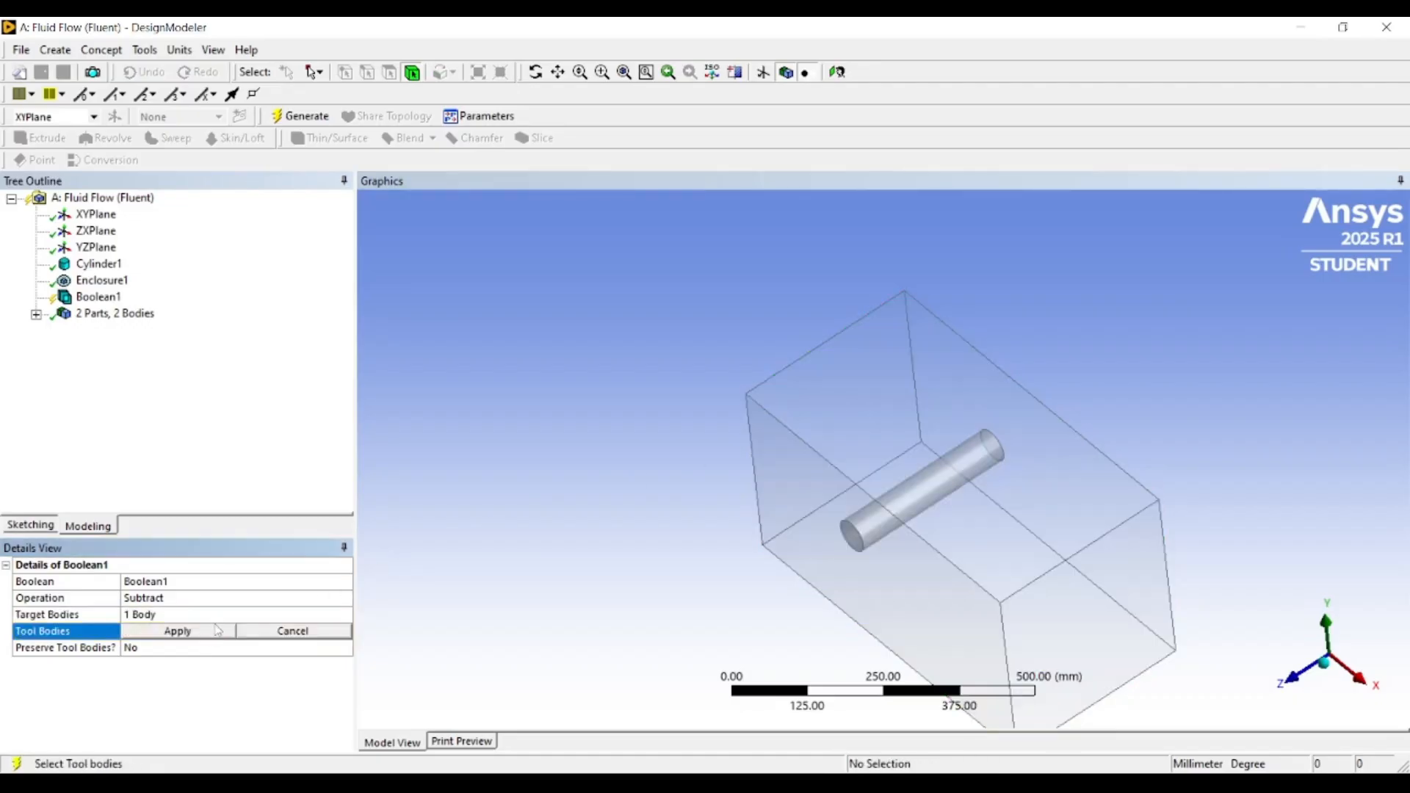
left_click(35, 314)
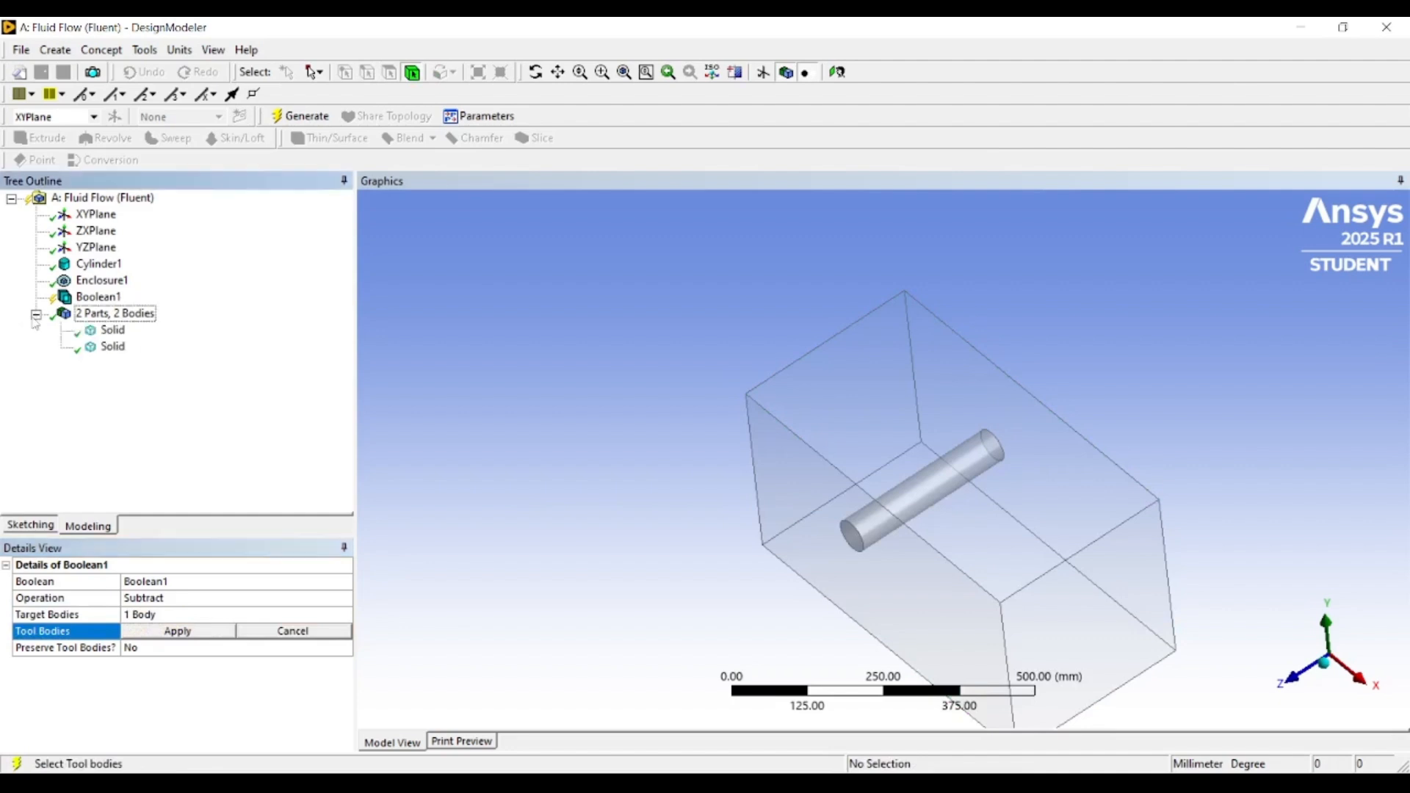
left_click(99, 348)
left_click(102, 332)
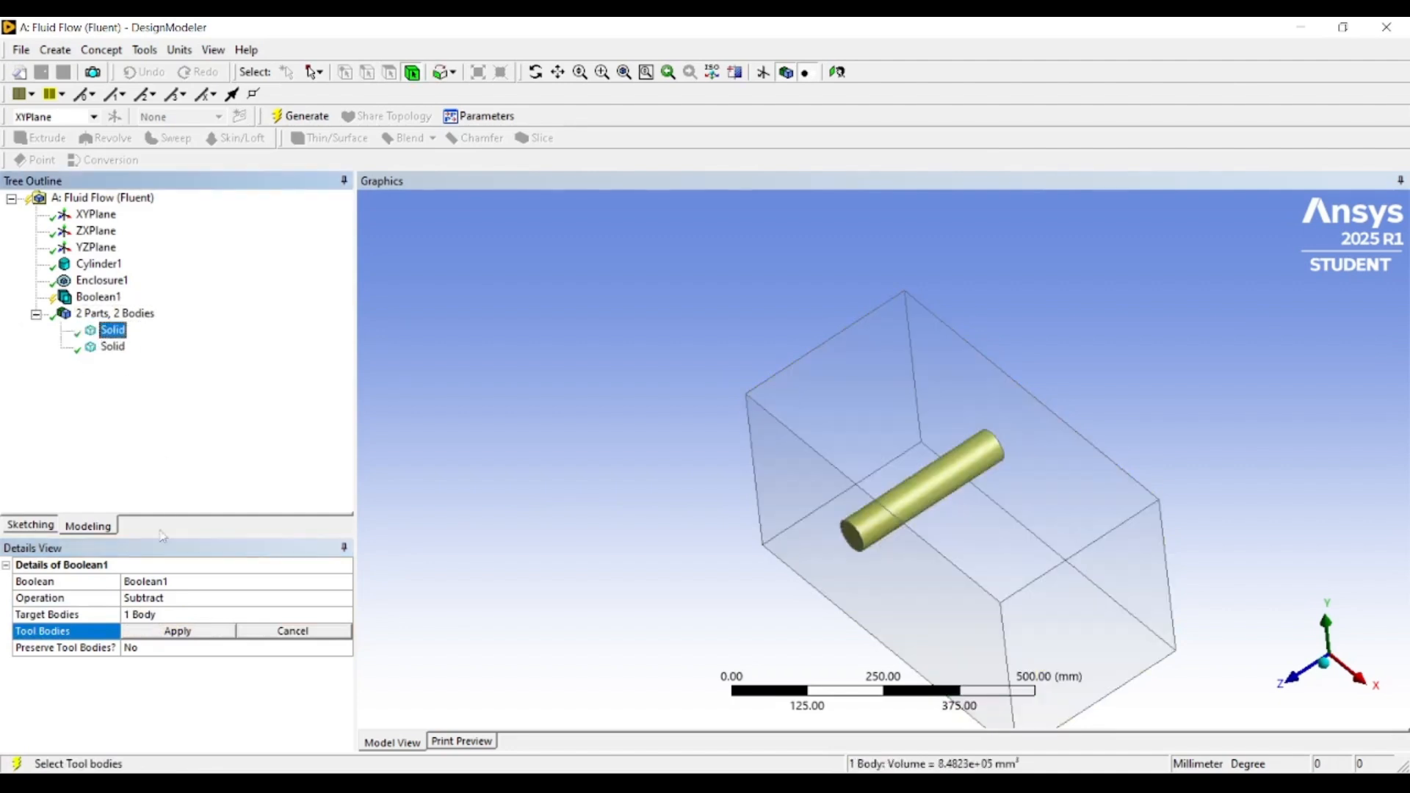
left_click(193, 633)
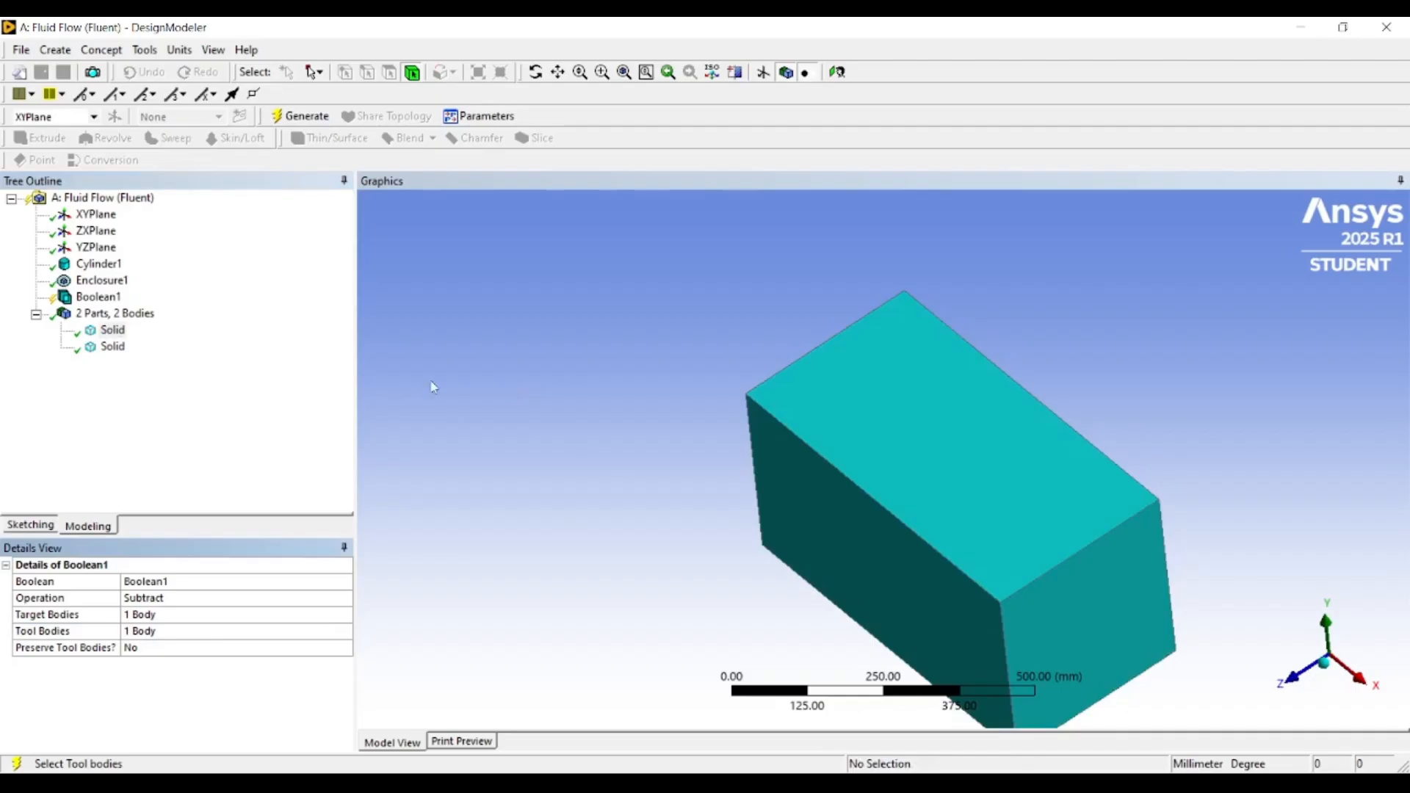
key("F5")
middle_click_drag(632, 466, 753, 426)
scroll(666, 446, "down", 1)
scroll(728, 432, "up", 1)
scroll(820, 435, "down", 1)
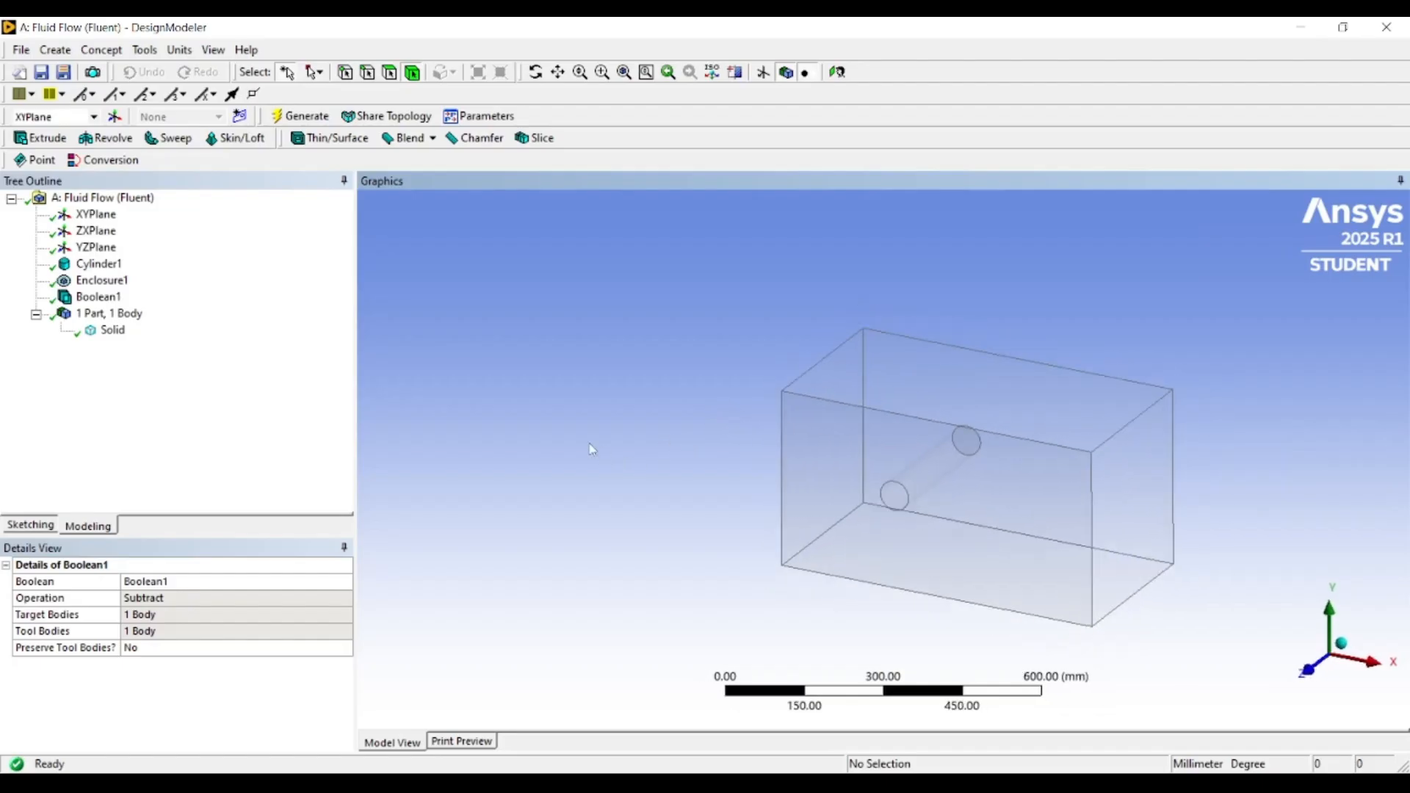
- Switch to Workbench and update the Mesh component of the Fluid Flow (Fluent) system
left_click(1294, 31)
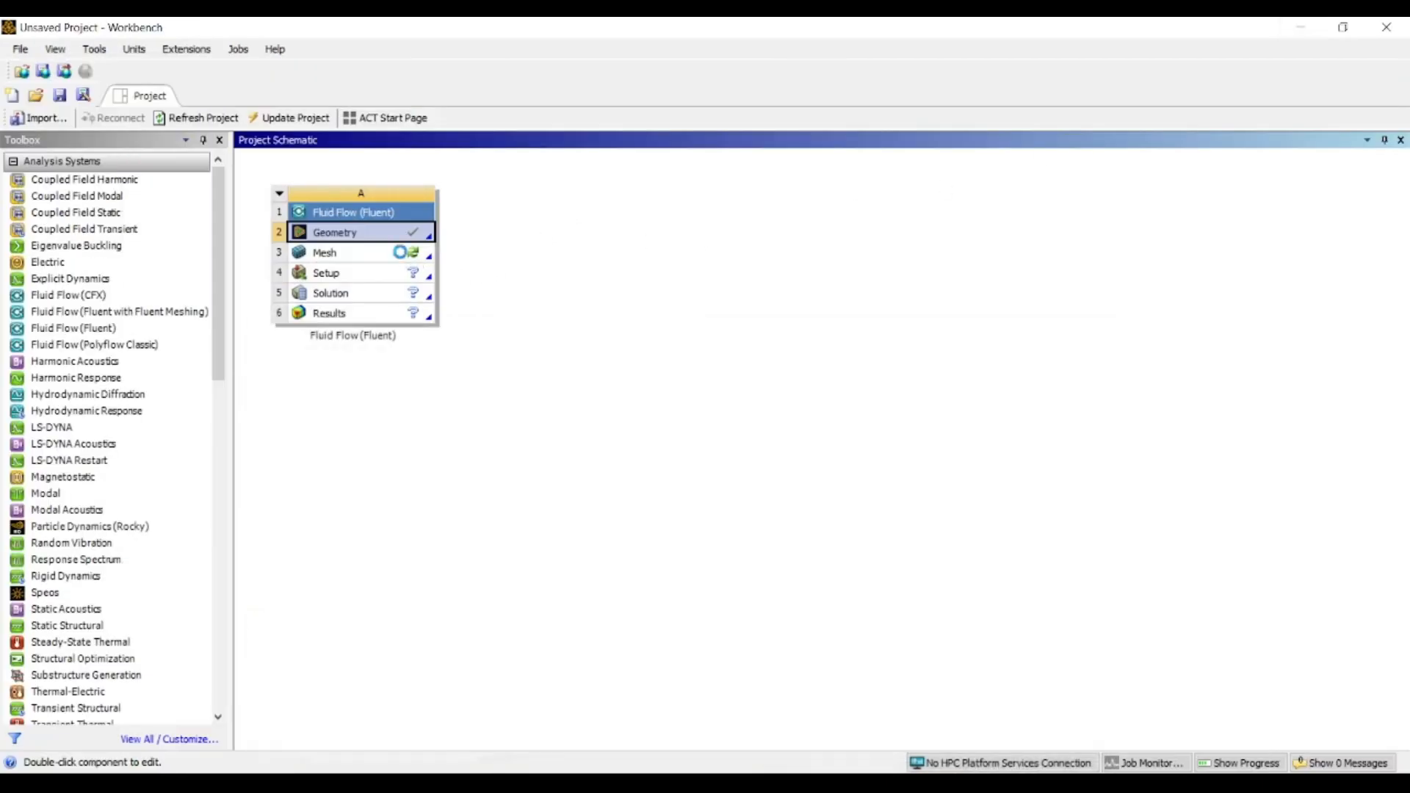
left_click(402, 255)
right_click(403, 255)
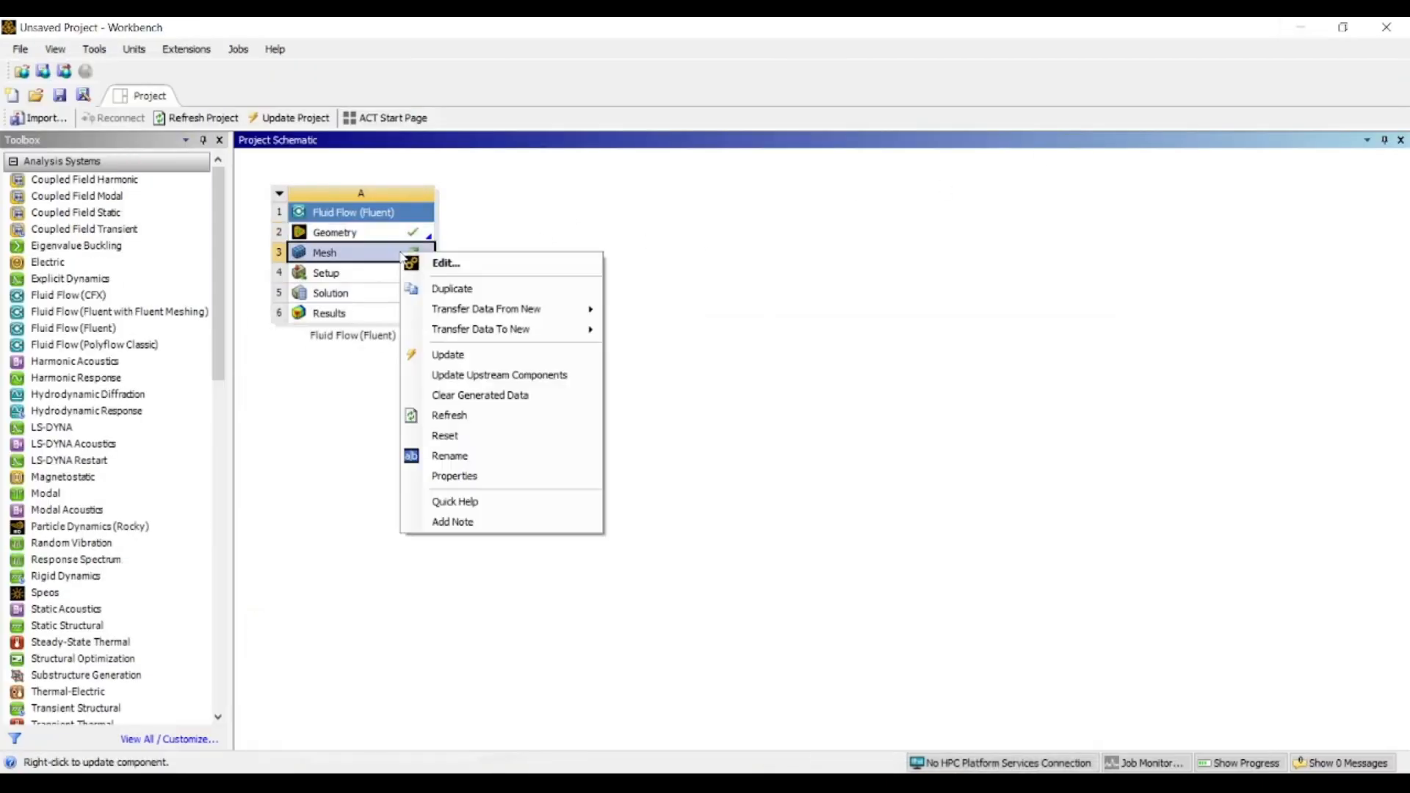
left_click(461, 353)
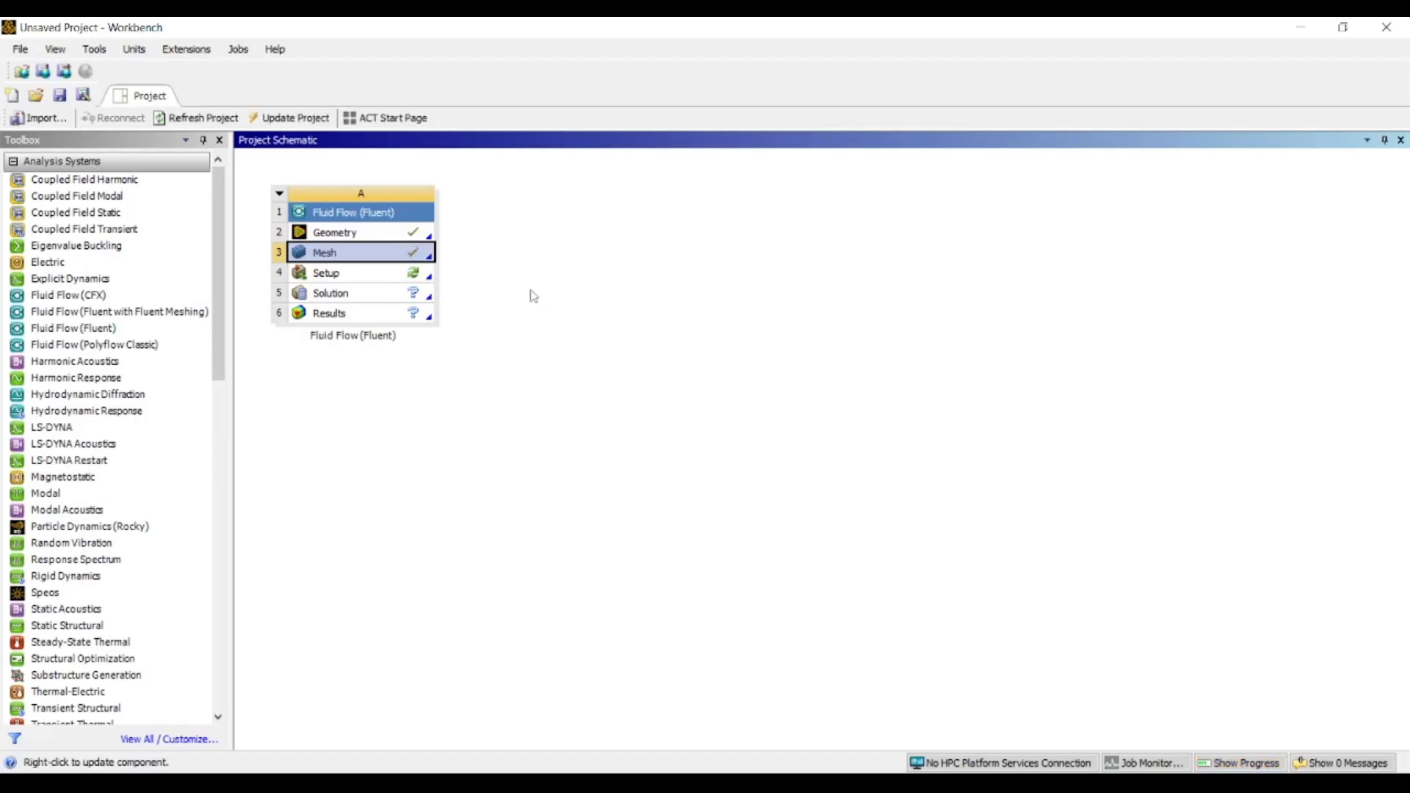
- Open the Fluid Flow (Fluent) system's Mesh component for editing in the Meshing application
right_click(414, 257)
left_click(451, 265)
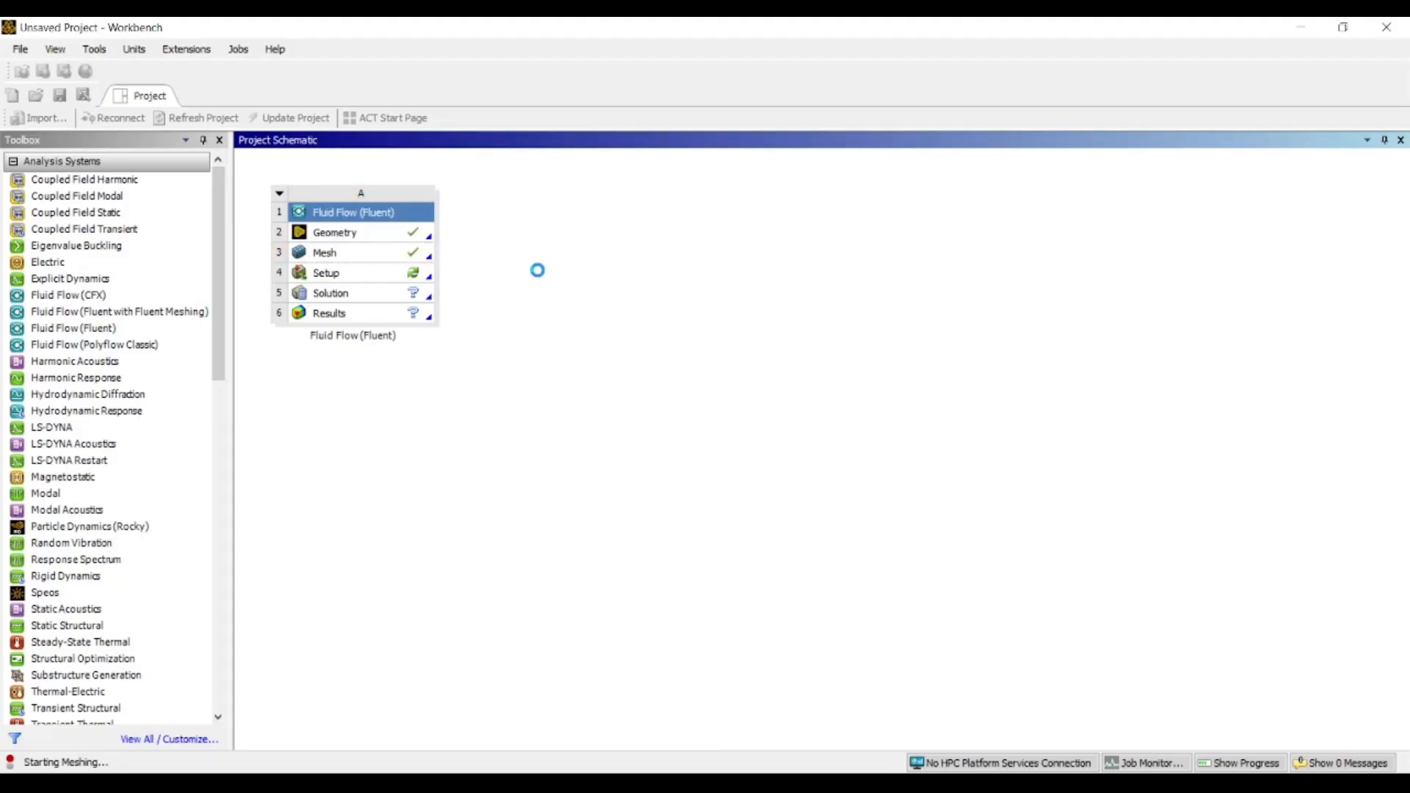
scroll(862, 474, "up", 2)
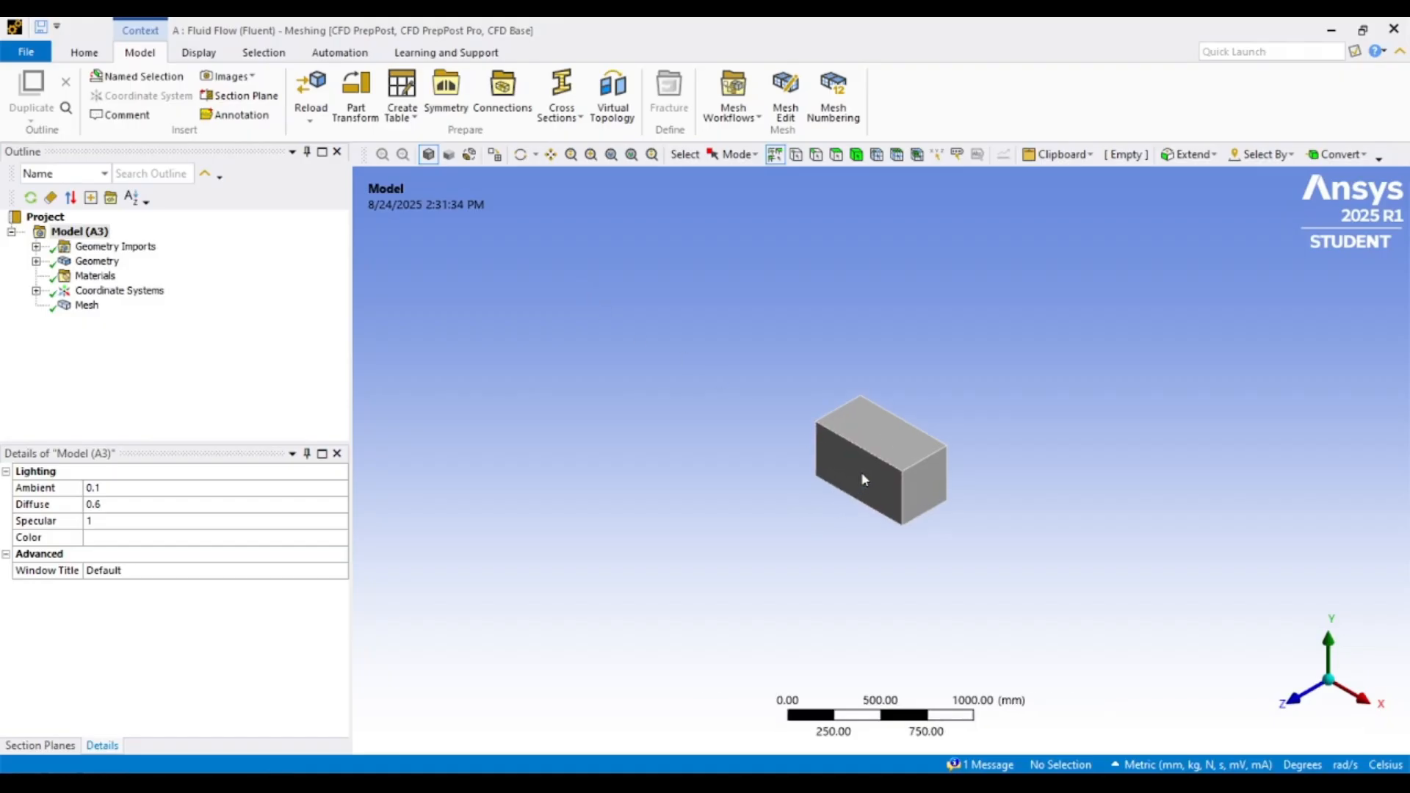
scroll(859, 477, "up", 1)
middle_click_drag(857, 478, 875, 453)
- Examine the solid body, the mesh defaults and the geometry details in the Meshing model
left_click(35, 260)
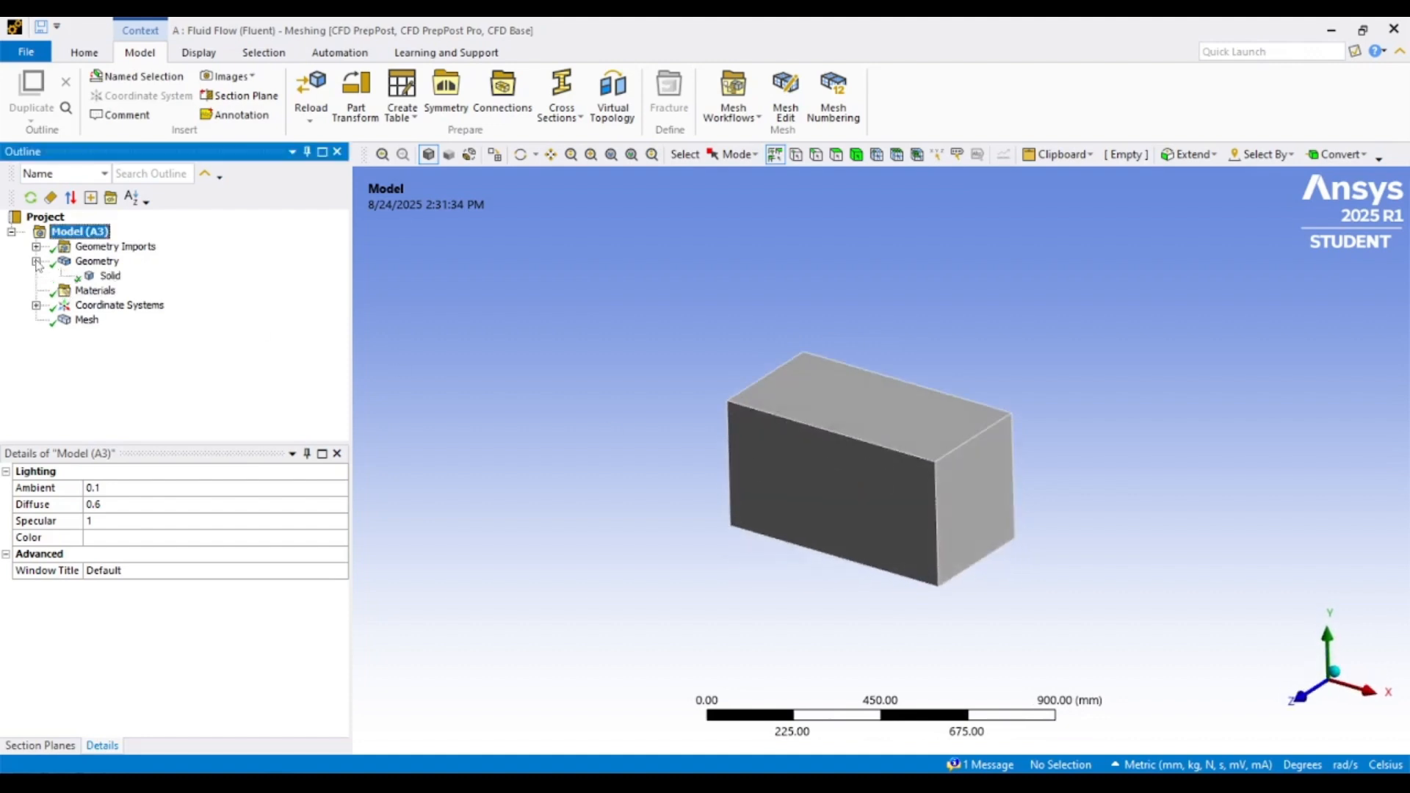
left_click(110, 276)
left_click(87, 321)
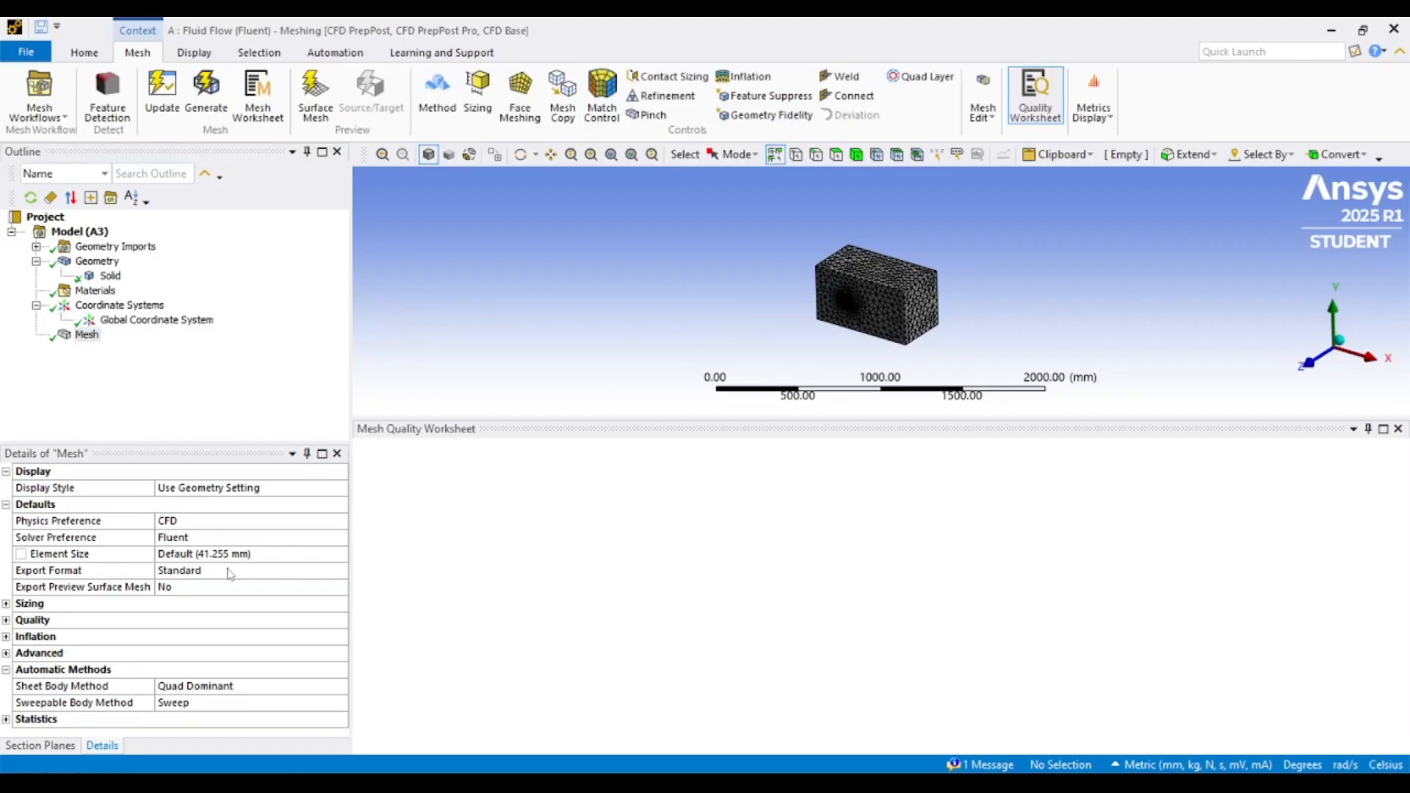
left_click(111, 276)
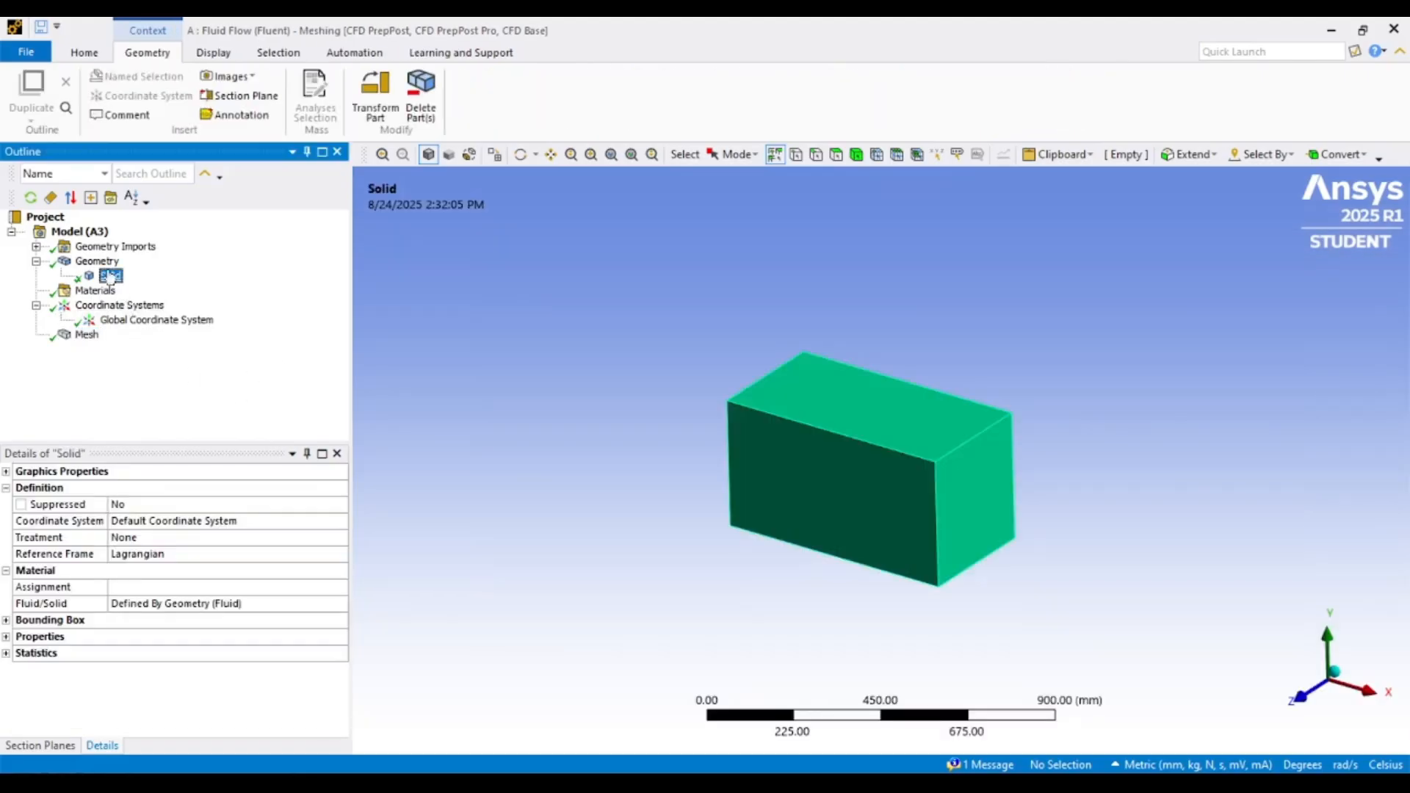
left_click(100, 262)
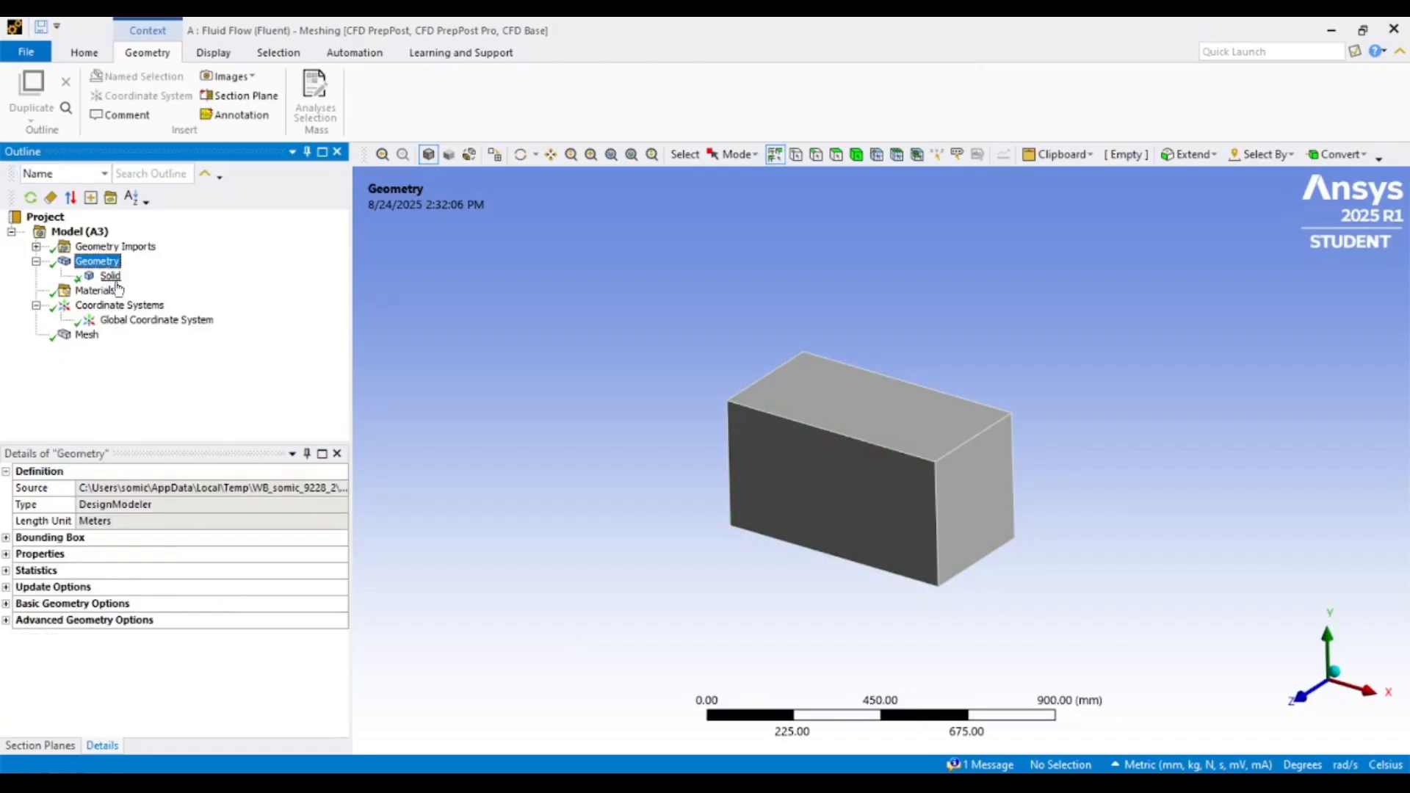
- Switch back to DesignModeler and review the details of the cylinder and the box enclosure
left_click(652, 782)
left_click(605, 716)
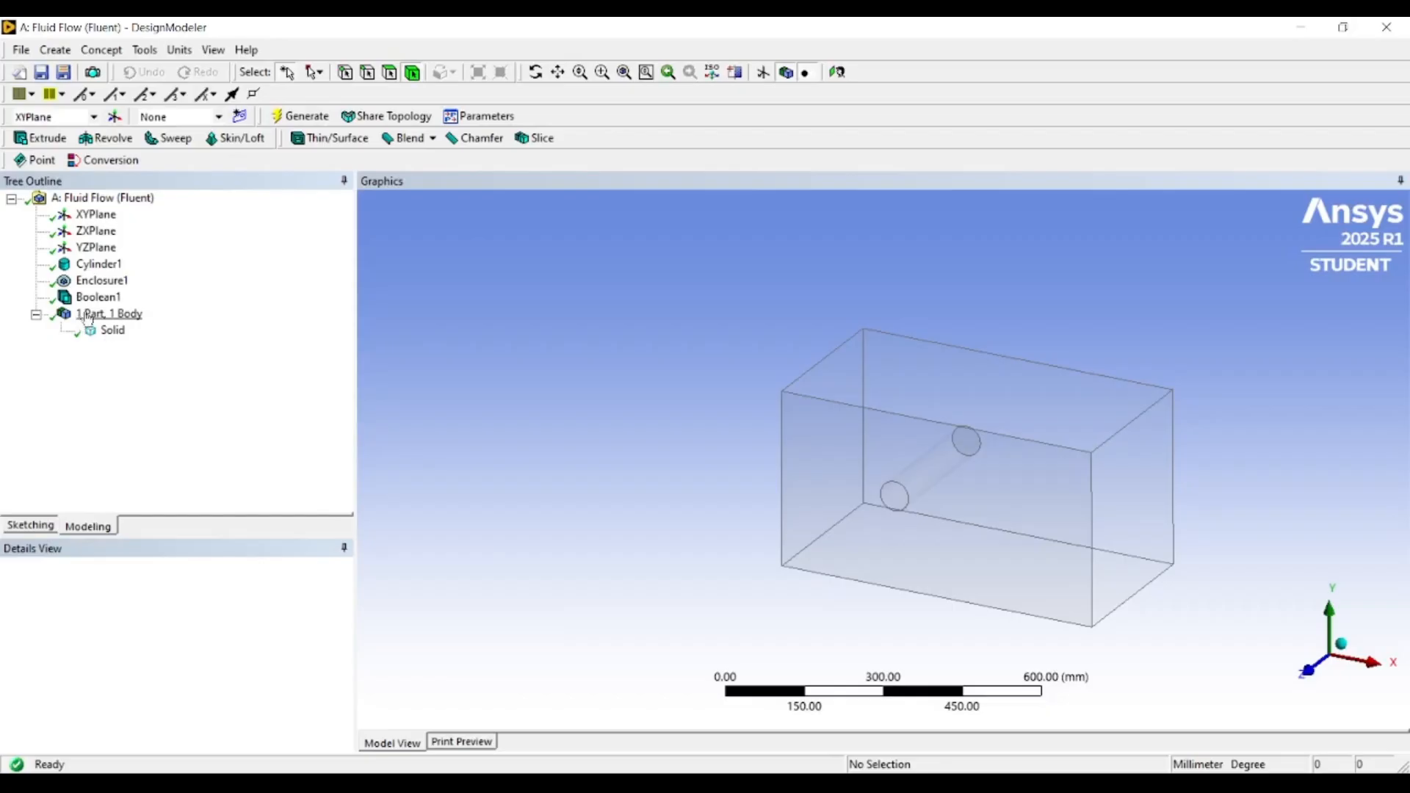
left_click(99, 266)
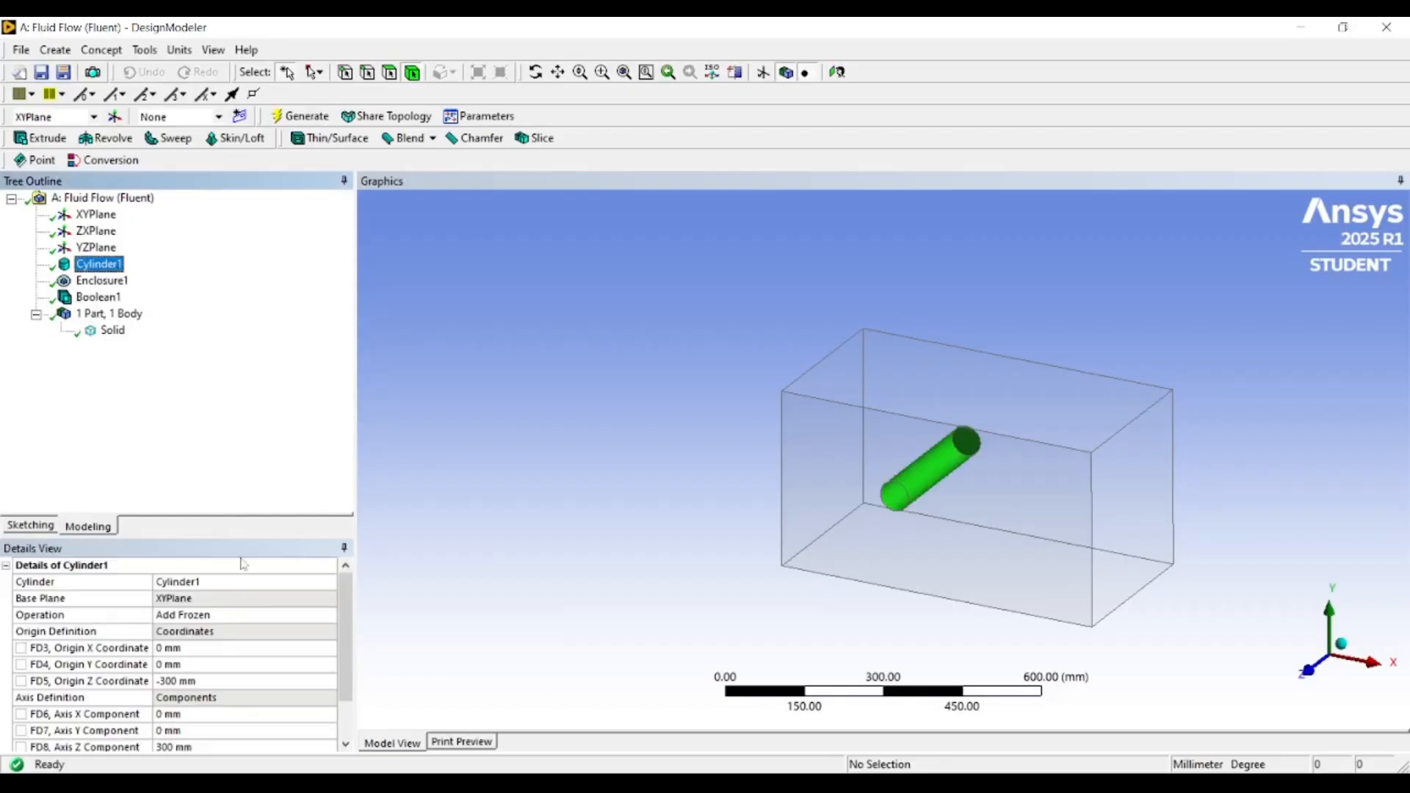
middle_click_drag(482, 569, 462, 586)
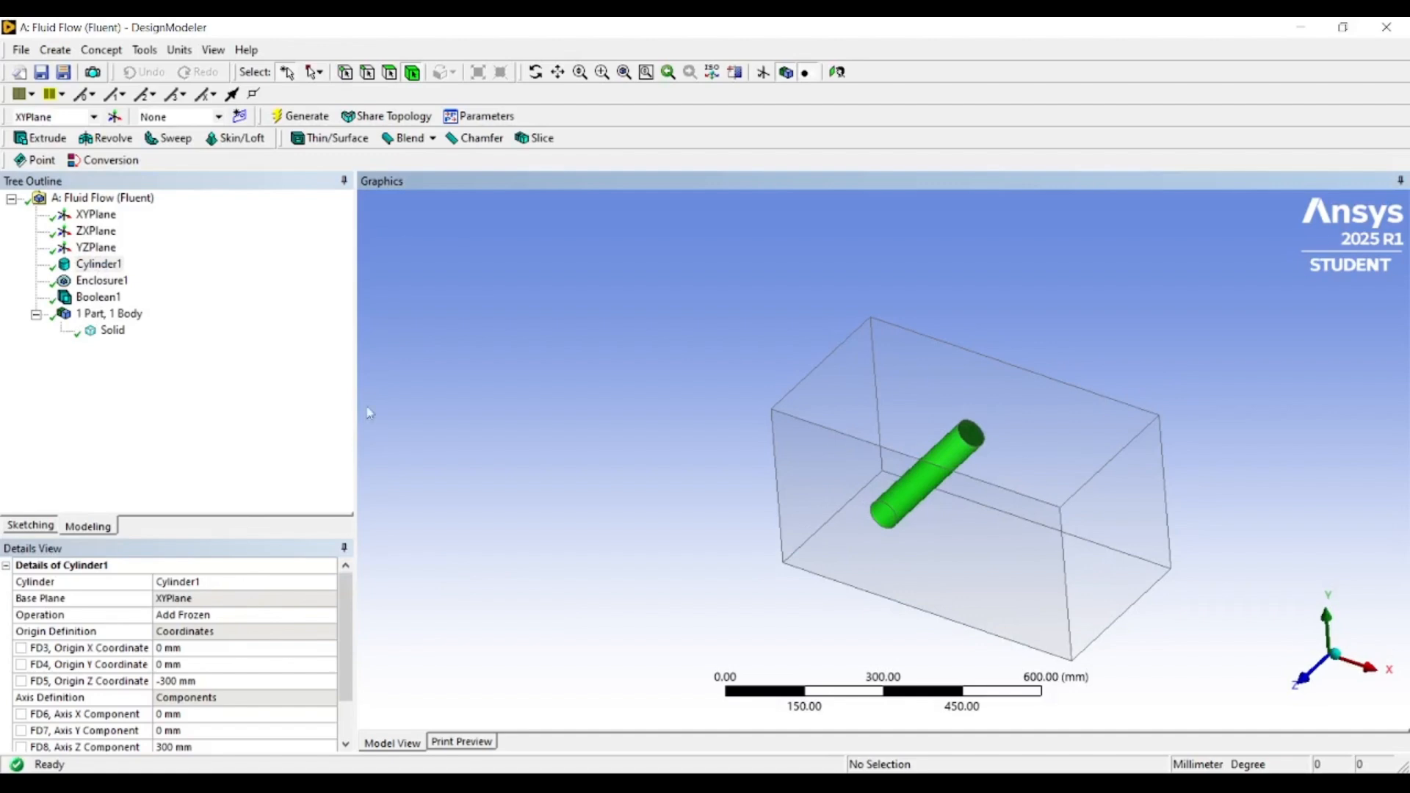
left_click(122, 282)
scroll(314, 636, "down", 1)
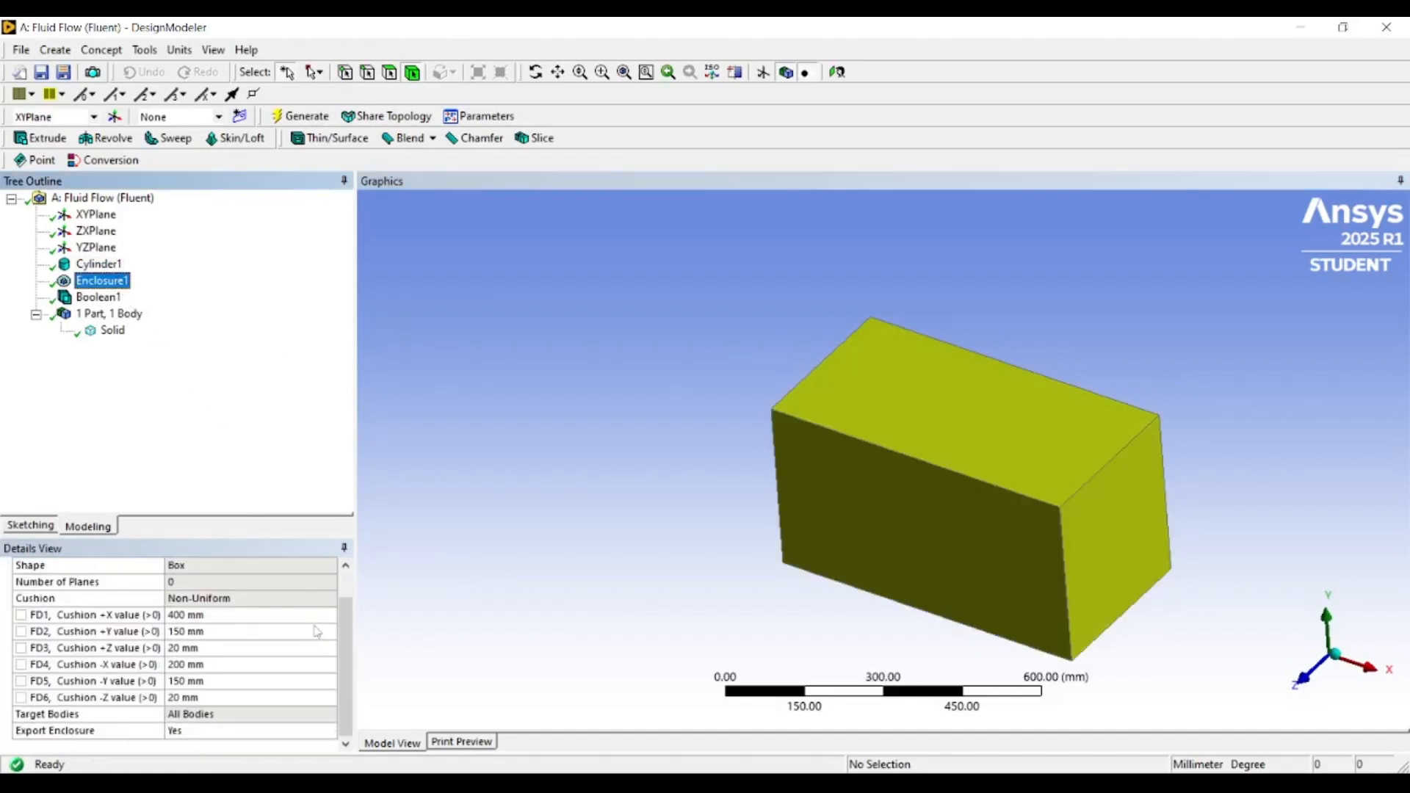
scroll(272, 666, "up", 1)
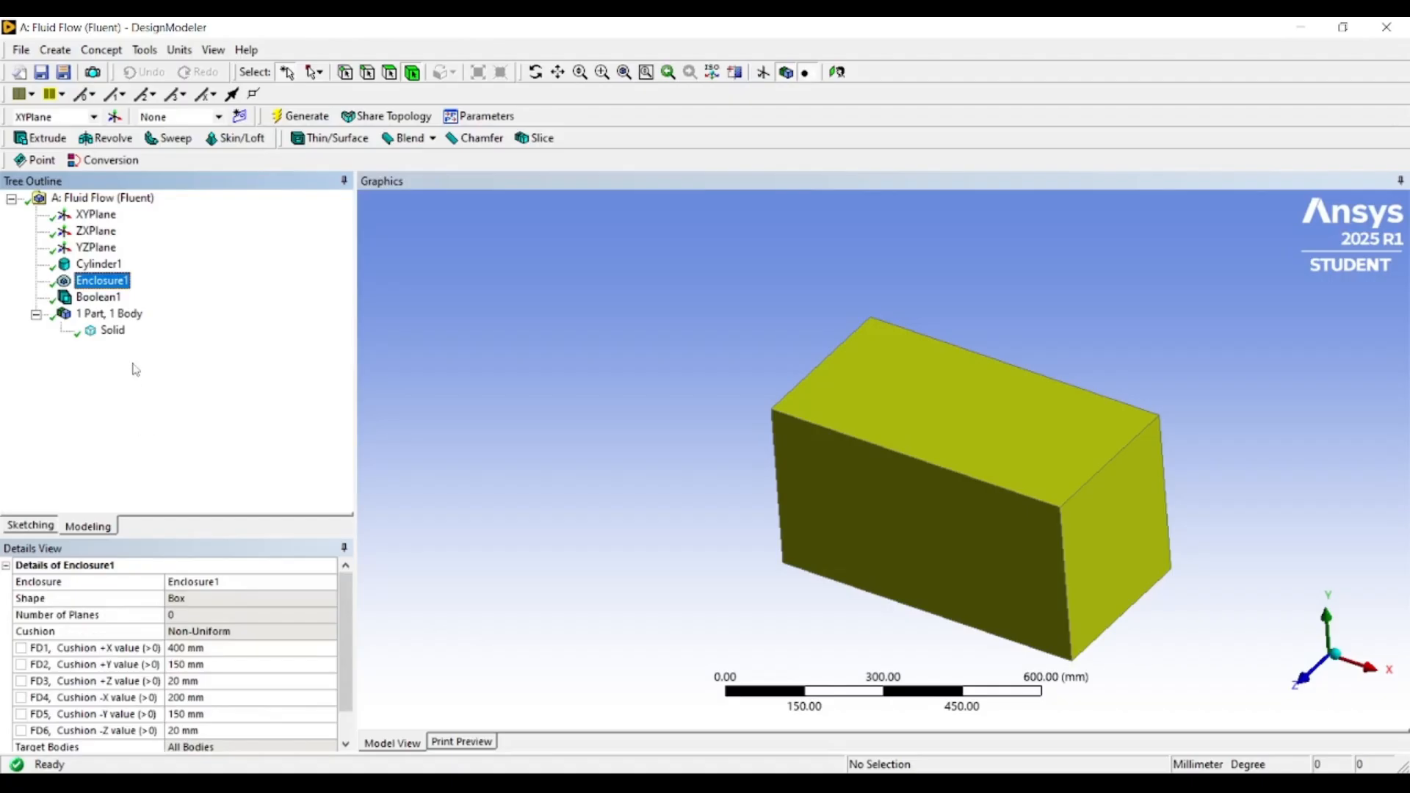
- Examine the solid body's details in the DesignModeler tree, including its name, Fluid/Solid options and shared topology method
left_click(113, 331)
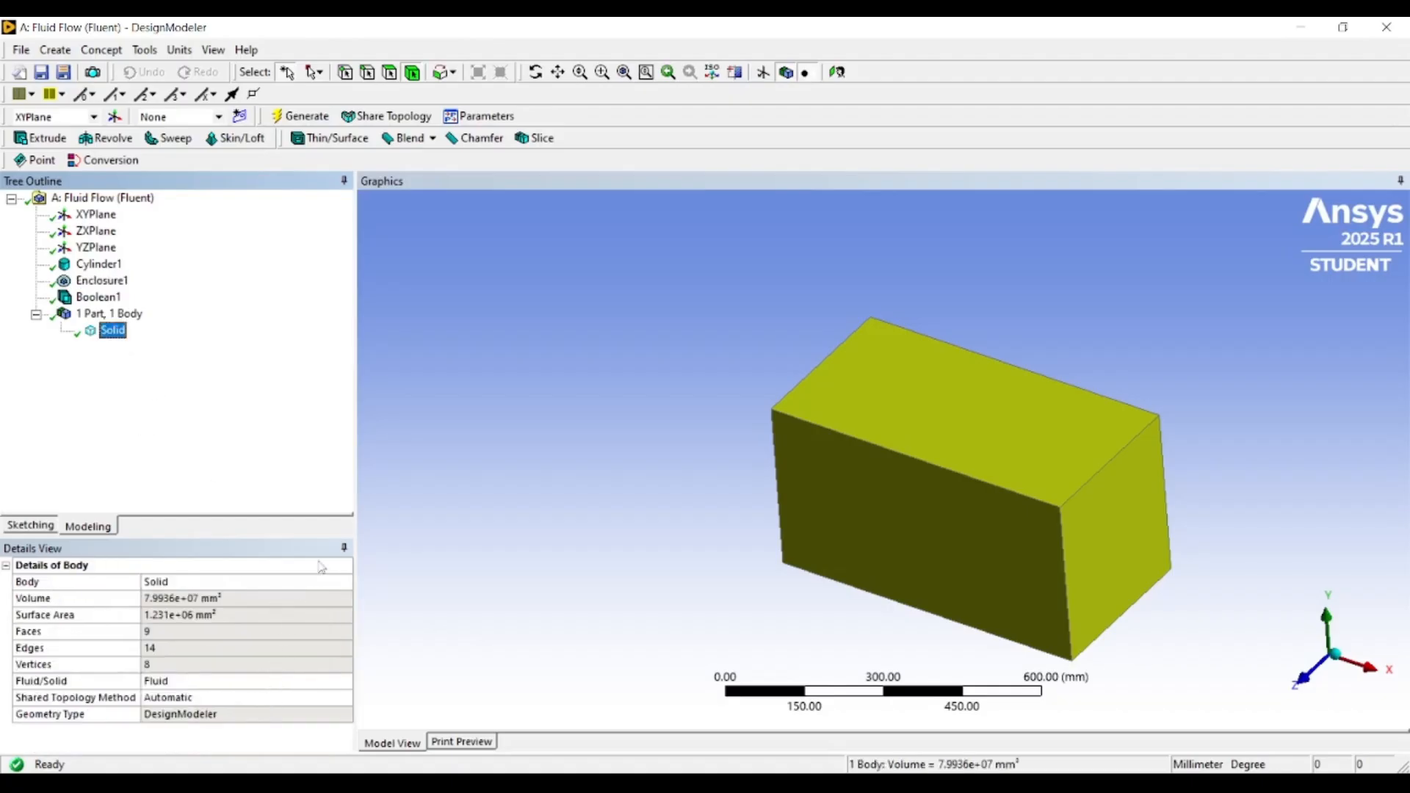
left_click(443, 592)
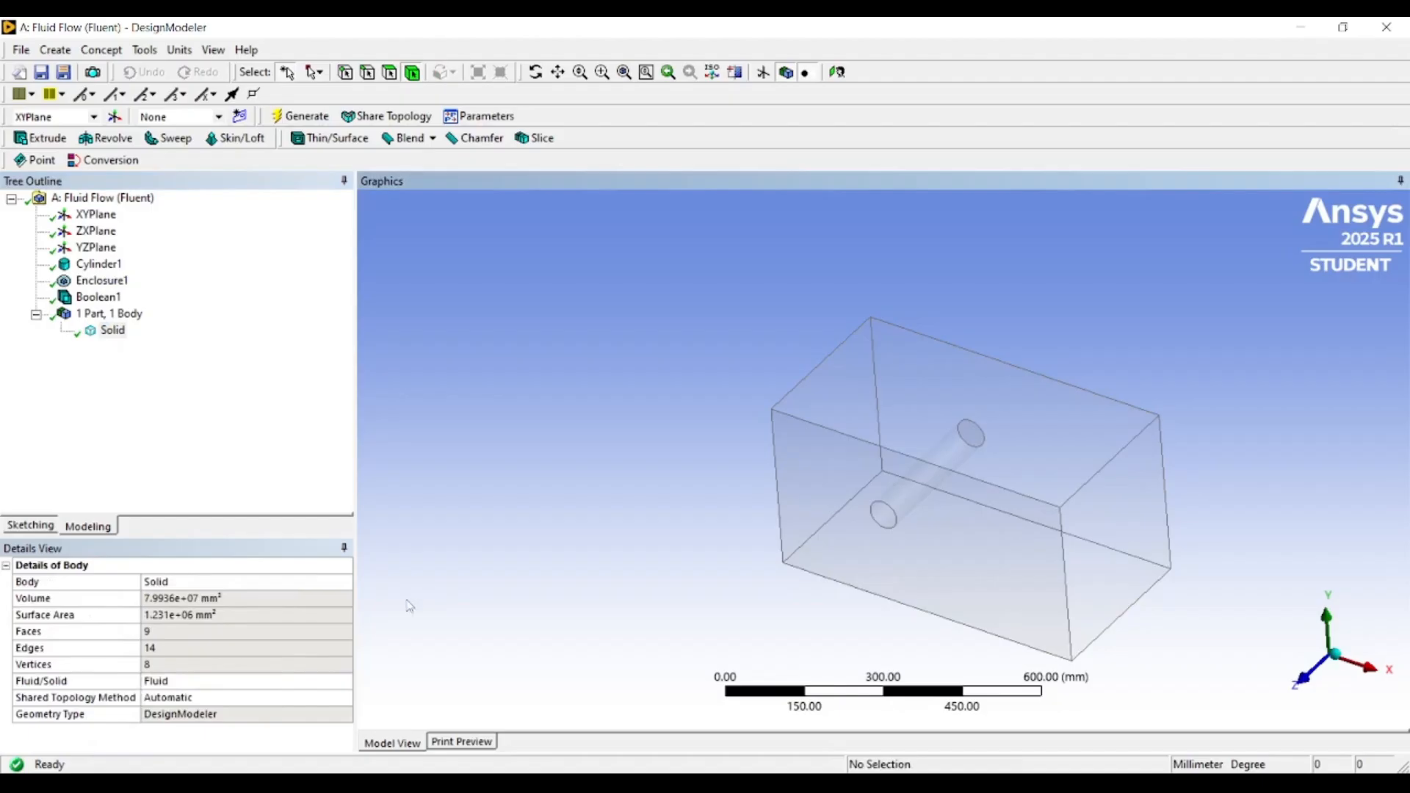
left_click(345, 685)
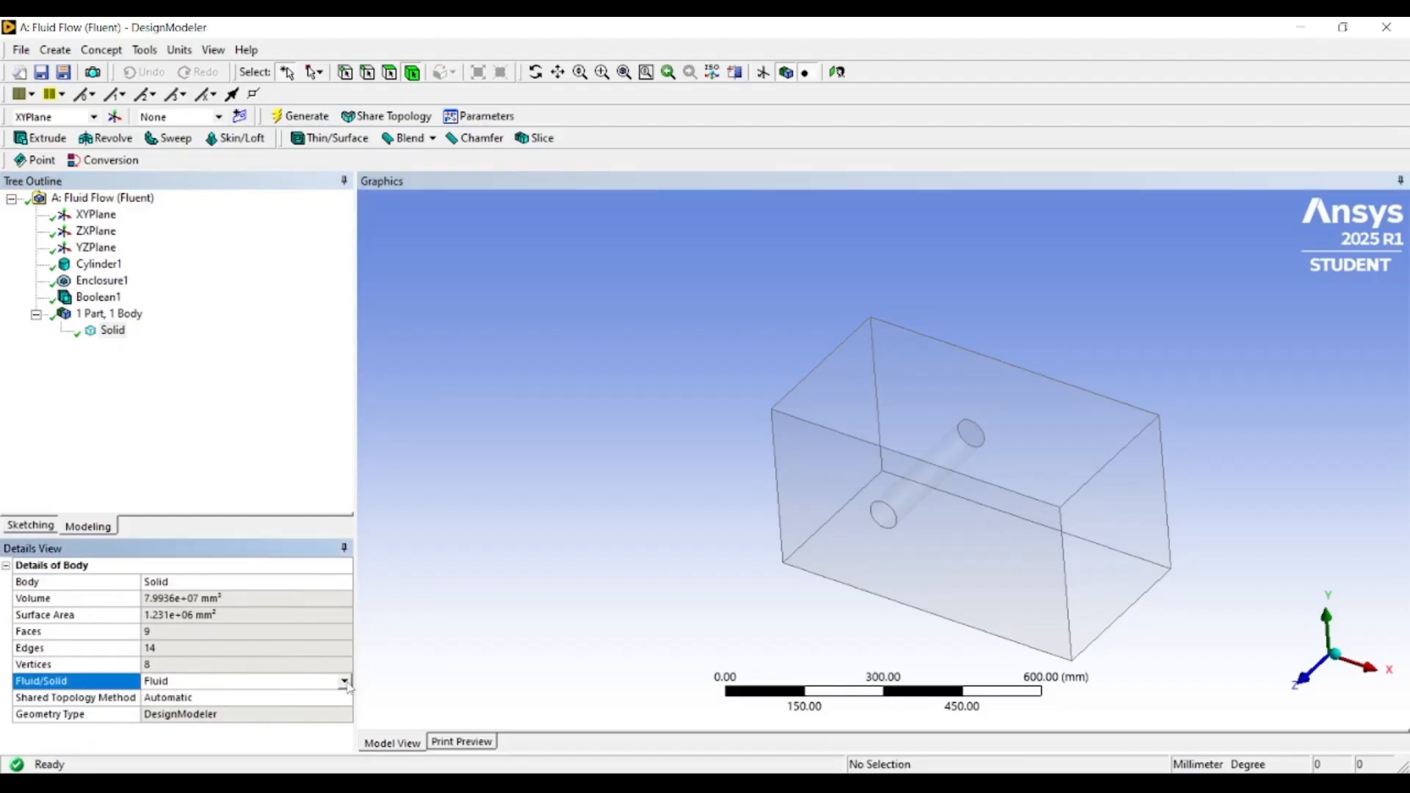
left_click(344, 683)
left_click(534, 552)
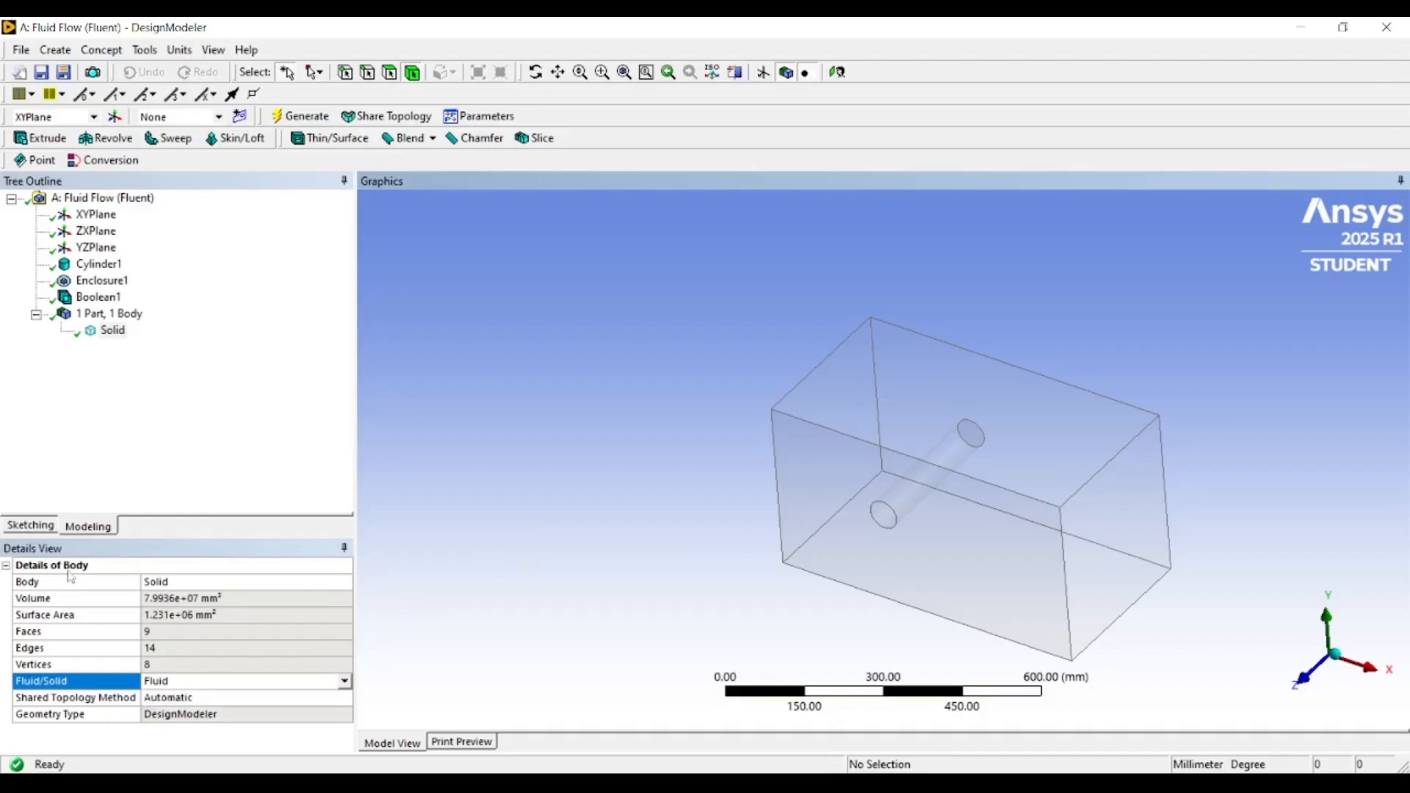
left_click(189, 582)
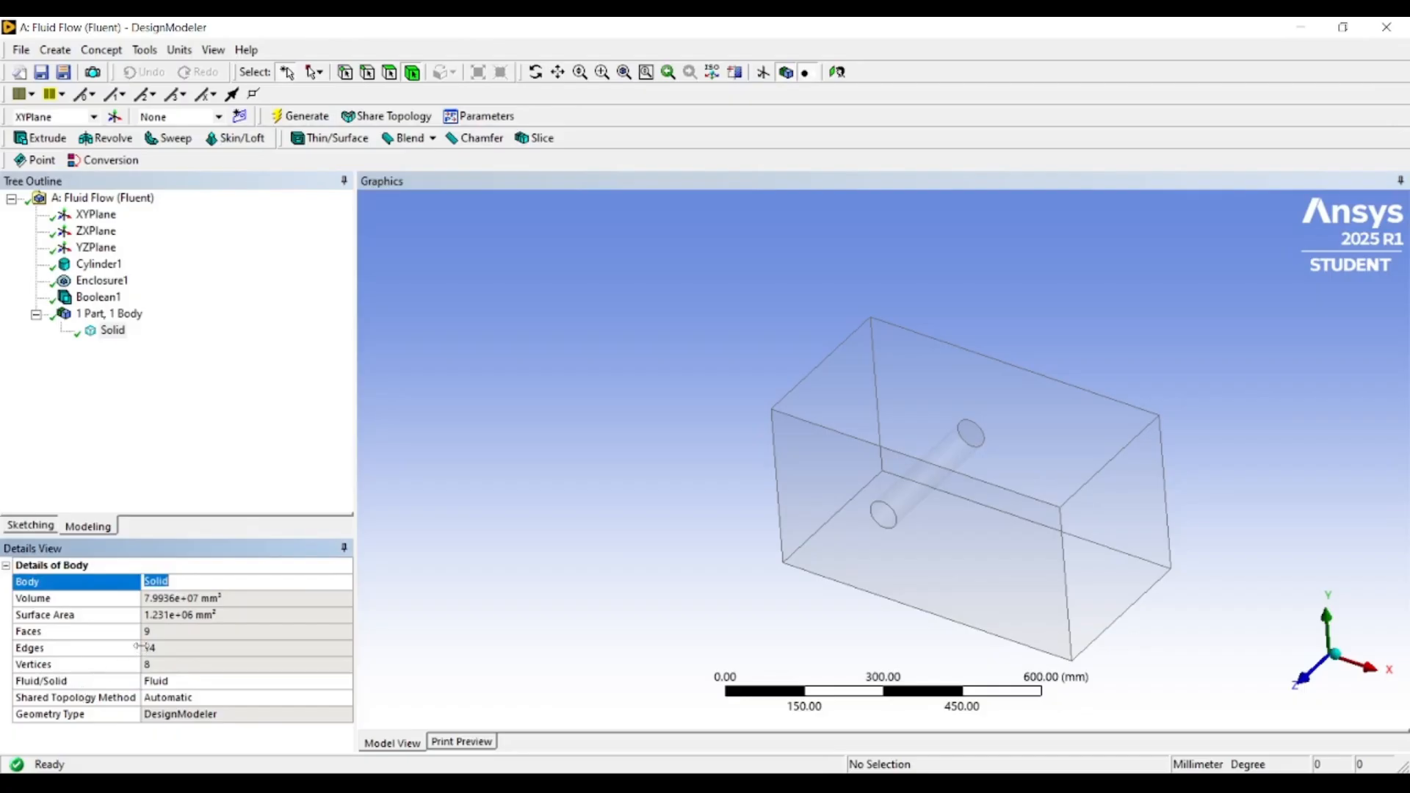
left_click(287, 581)
left_click(214, 695)
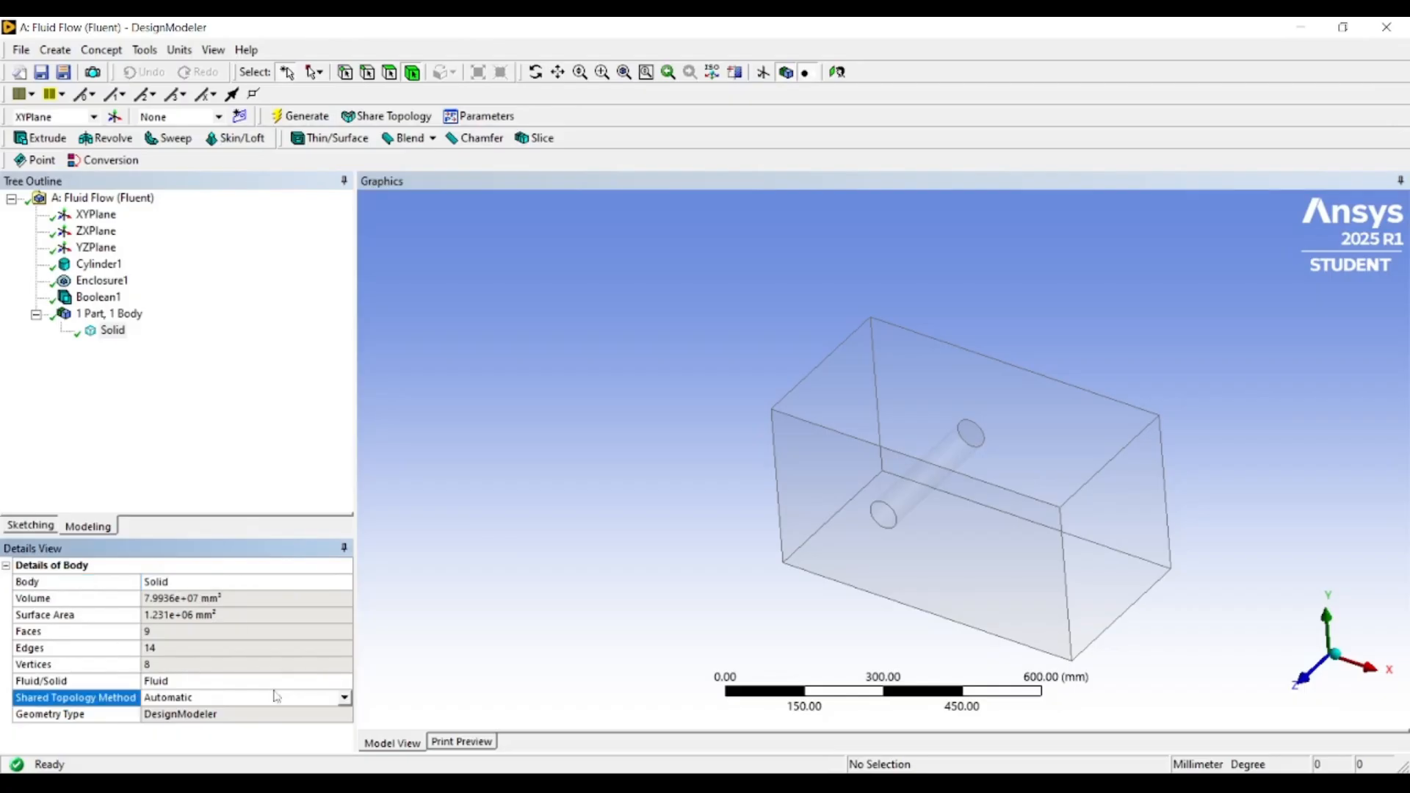
- Set the body's Fluid/Solid property to Solid and inspect the body in the model view
left_click(350, 683)
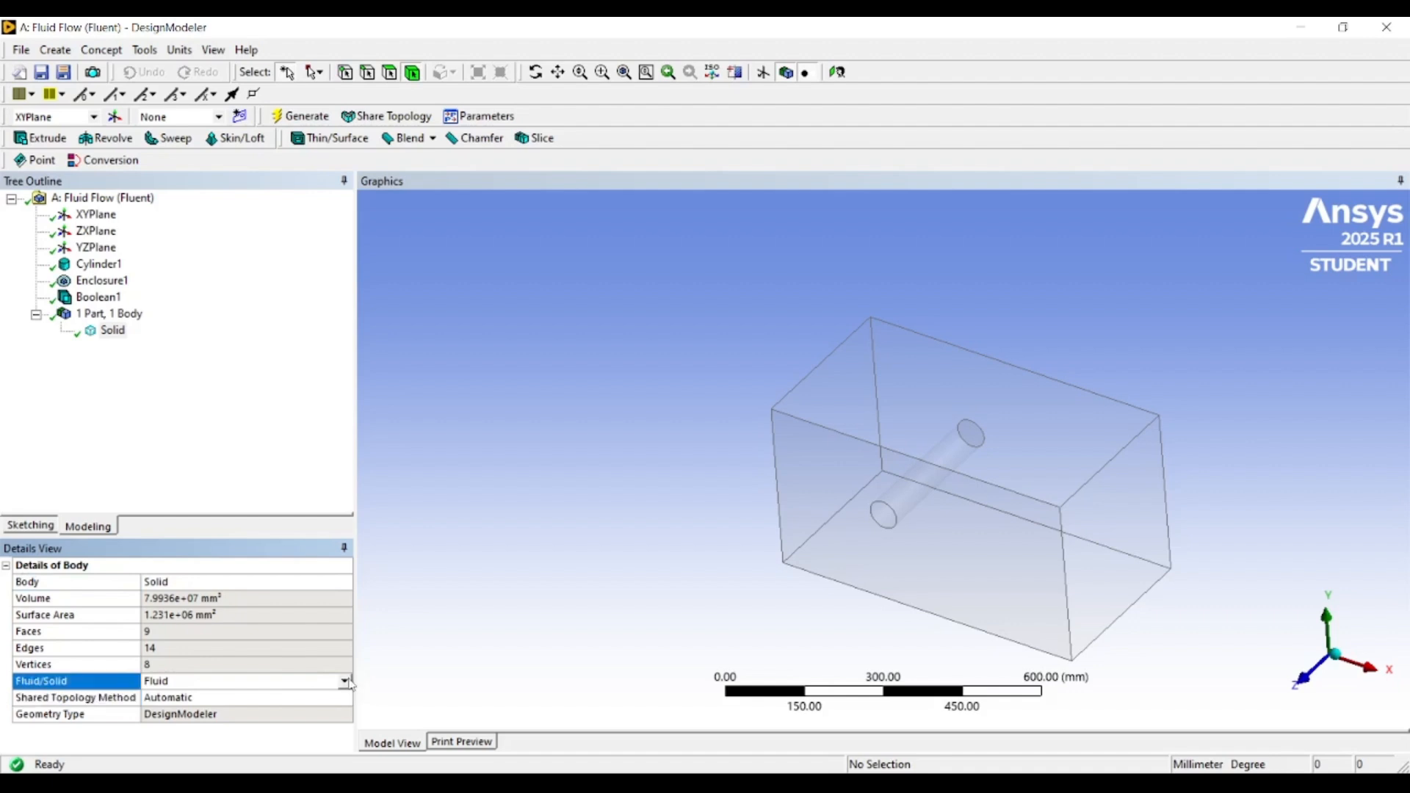
left_click(345, 681)
left_click(286, 707)
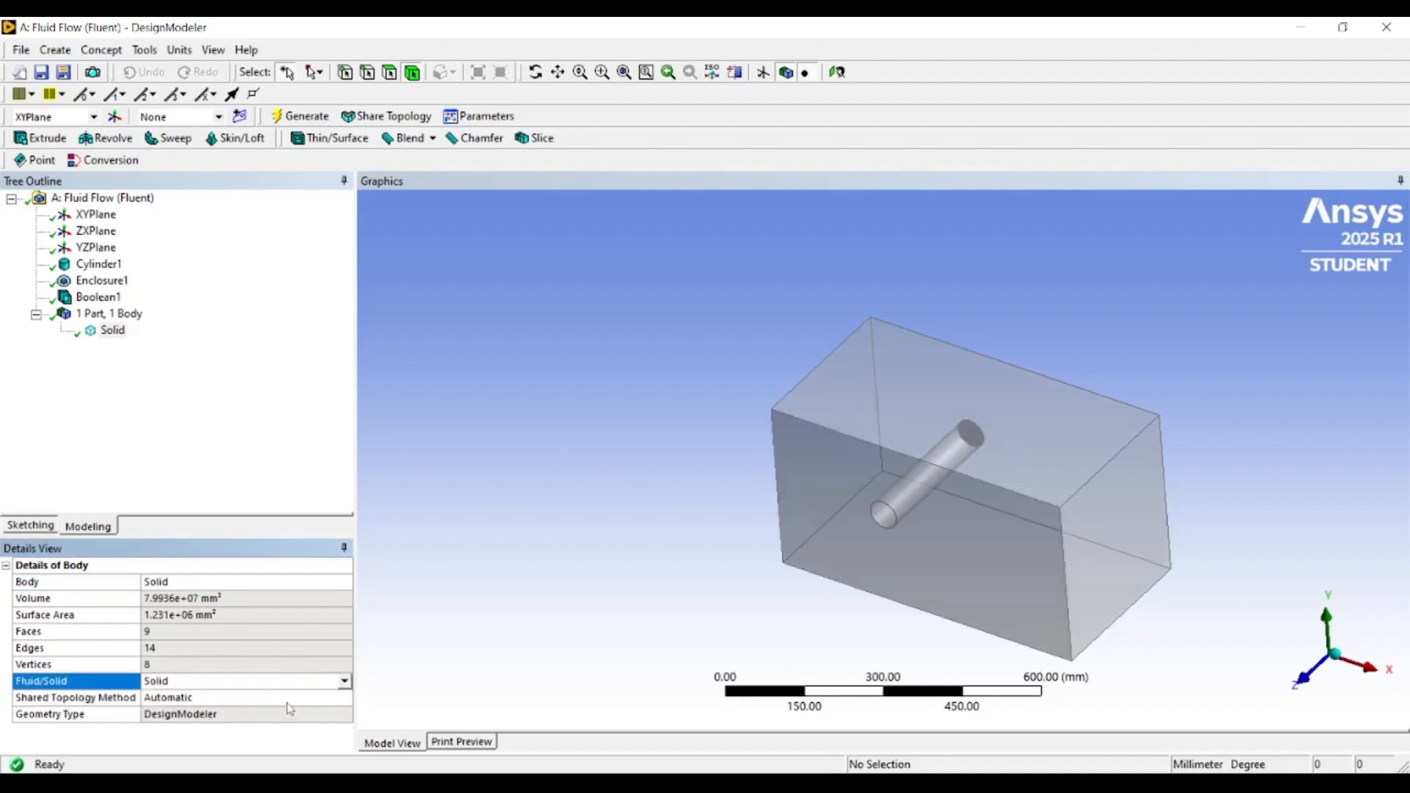
middle_click_drag(683, 478, 643, 459)
left_click(112, 330)
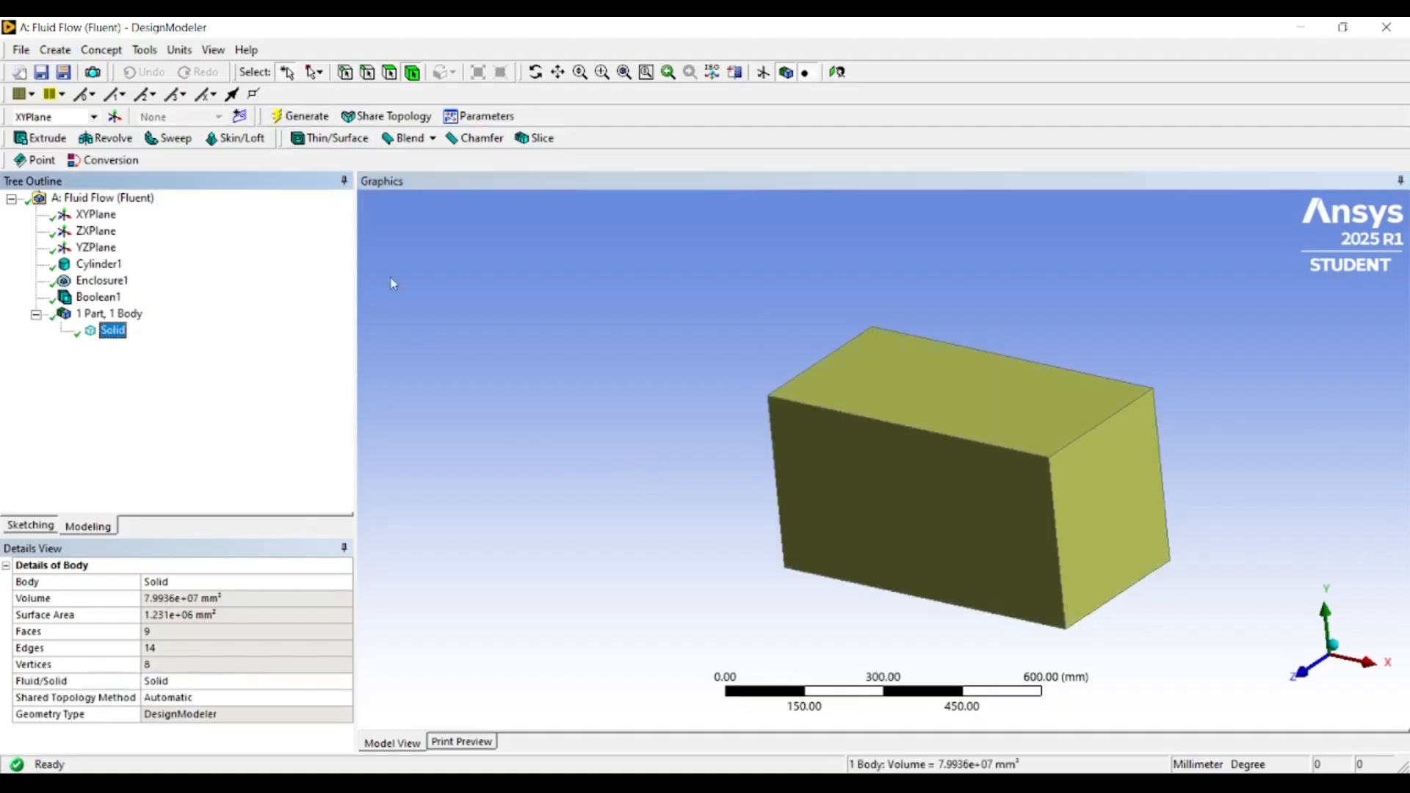
left_click(536, 450)
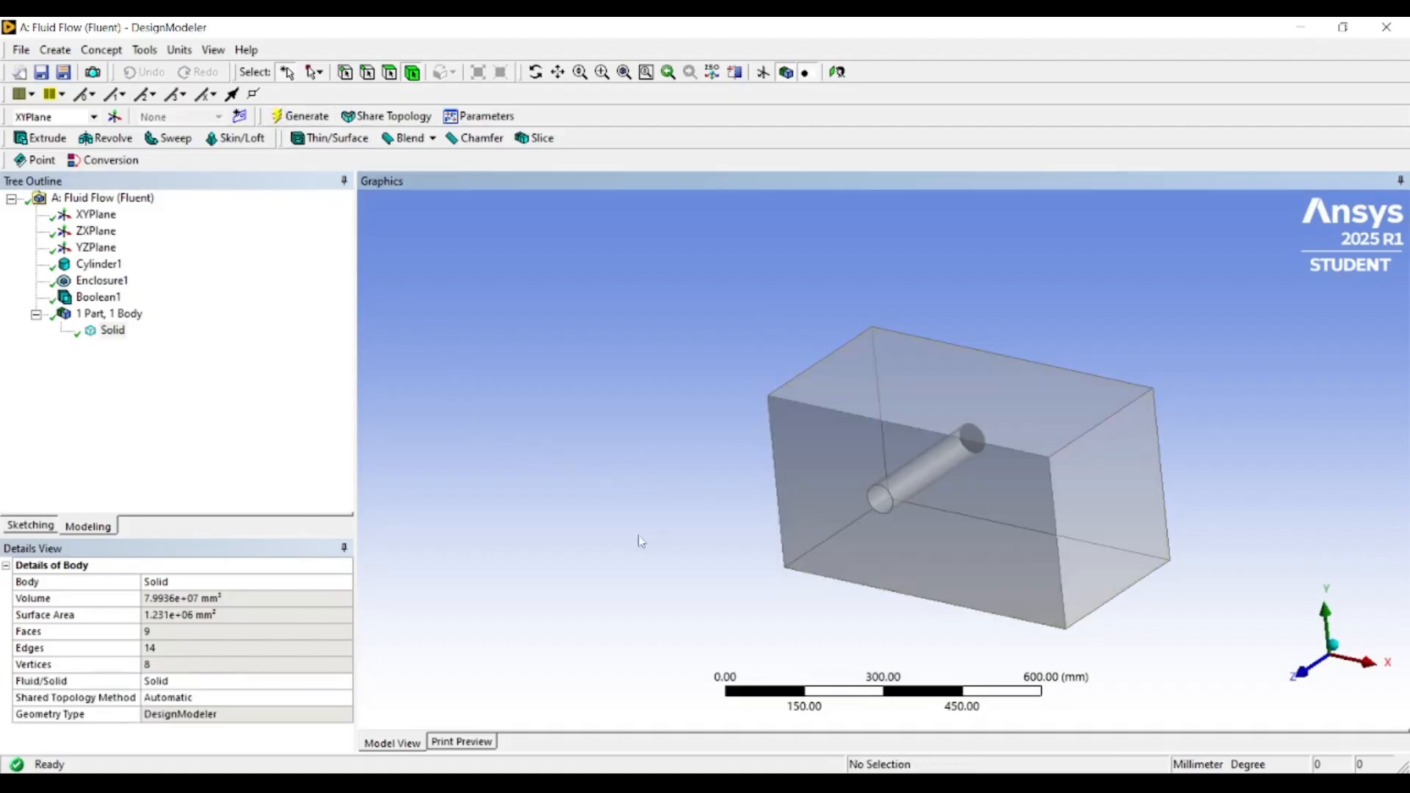
middle_click_drag(547, 569, 740, 482)
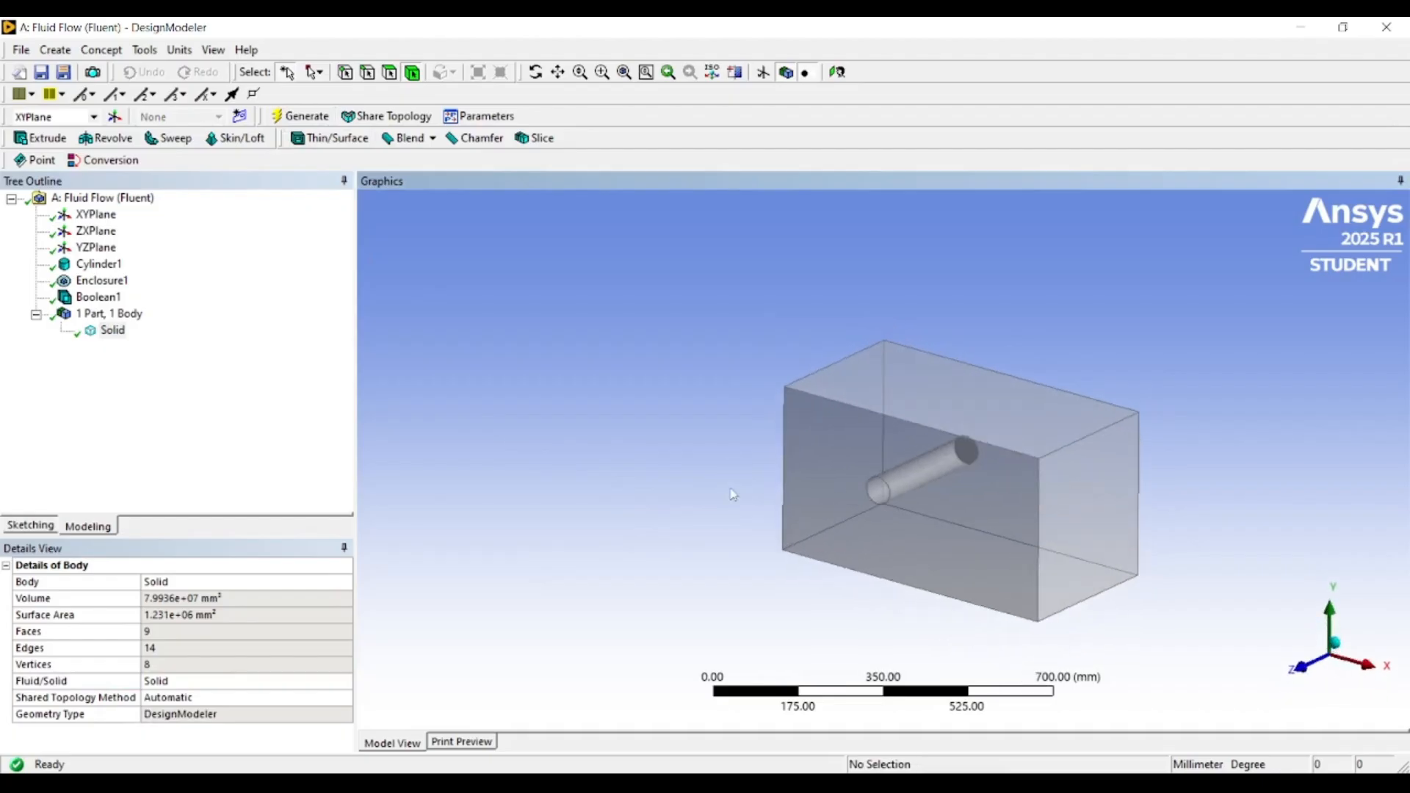
- Switch to the Meshing application, update the mesh and show the list of messages
mouse_move(650, 783)
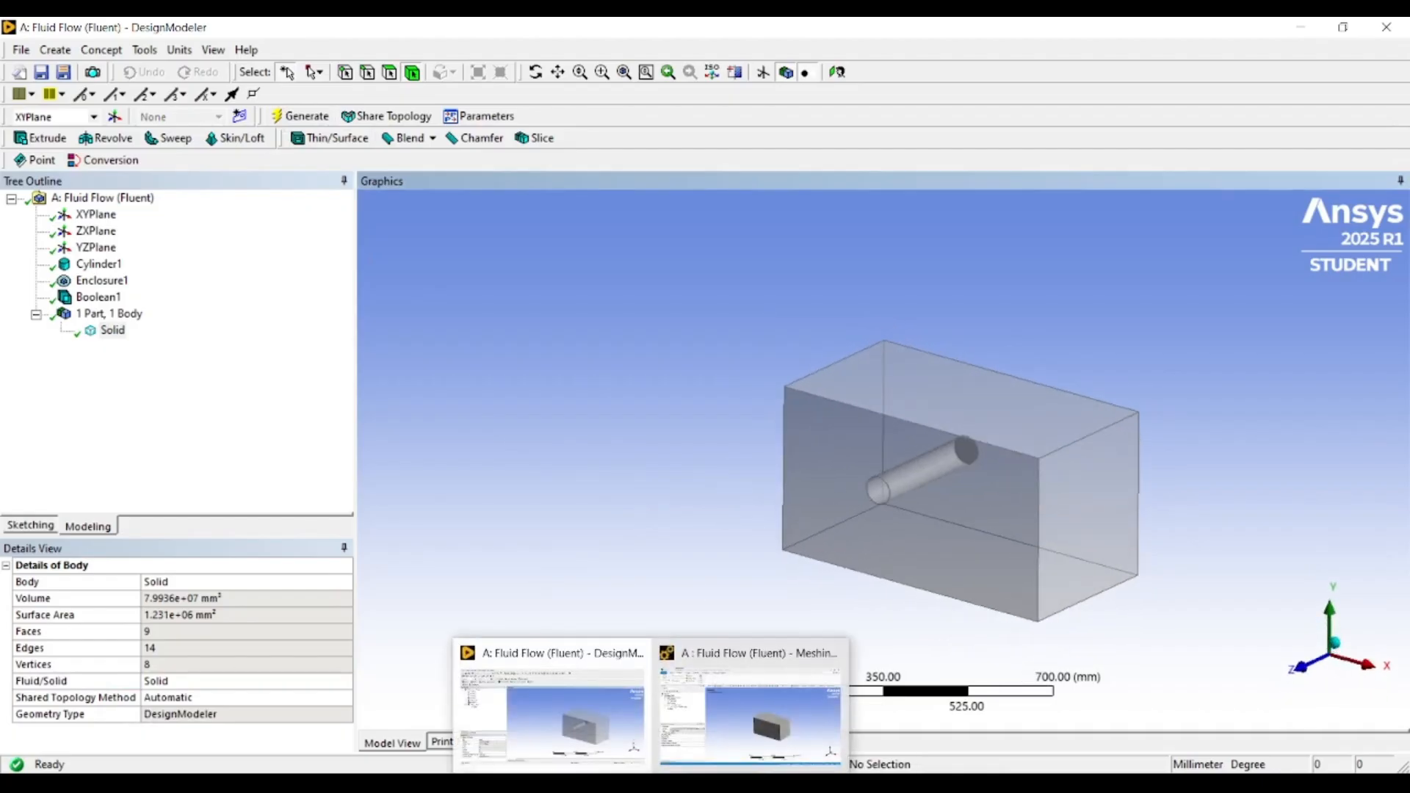
left_click(744, 738)
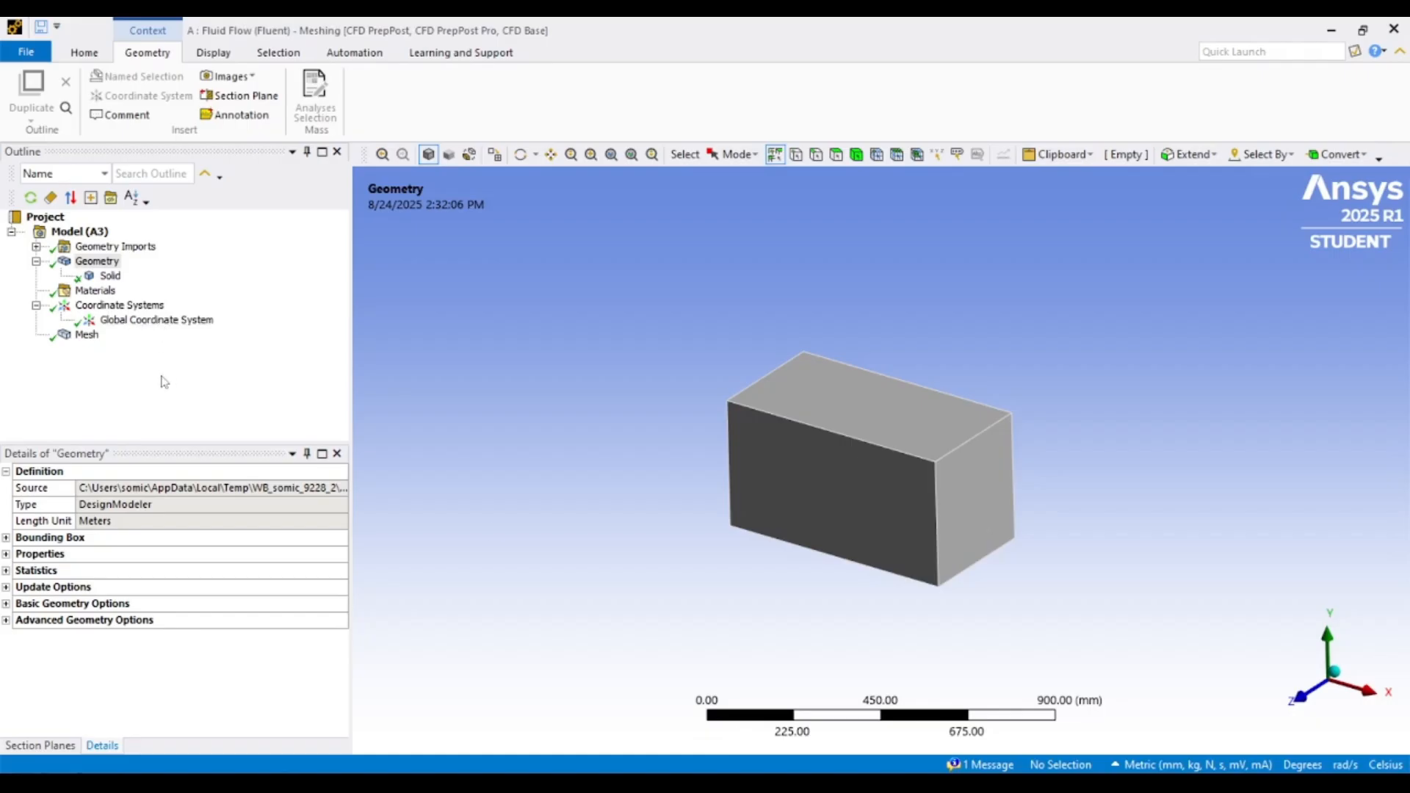
right_click(169, 342)
mouse_move(203, 355)
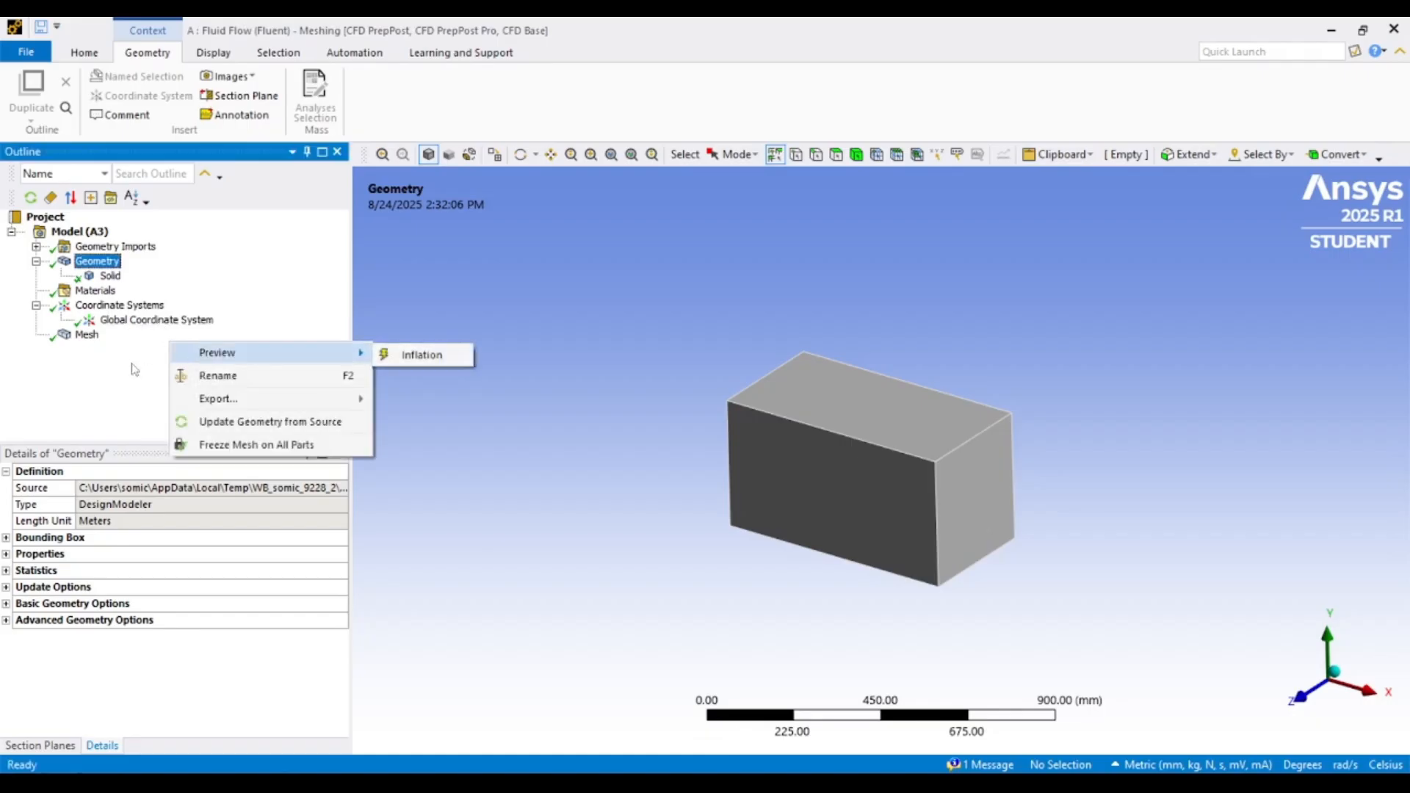
left_click(135, 368)
right_click(107, 361)
left_click(65, 335)
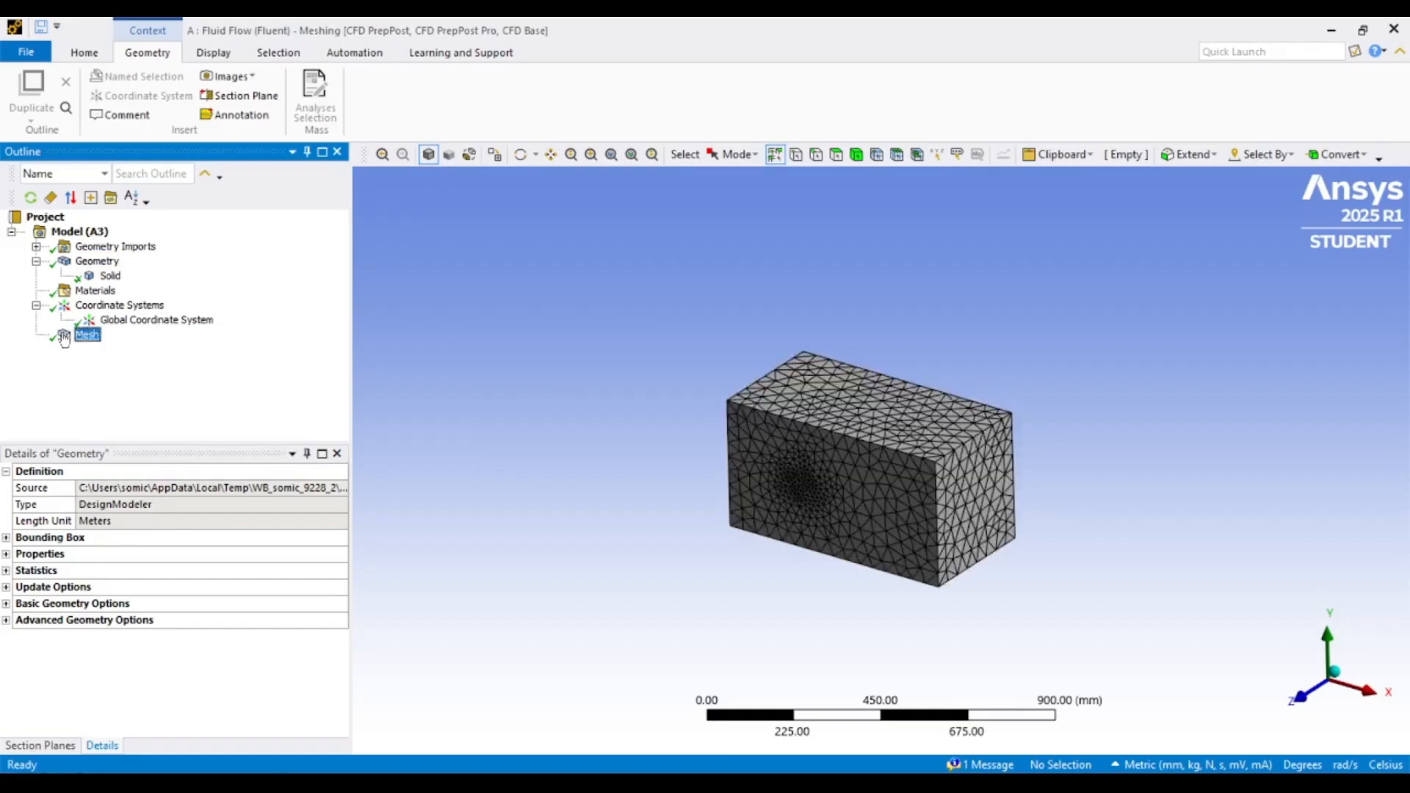
right_click(65, 336)
left_click(111, 367)
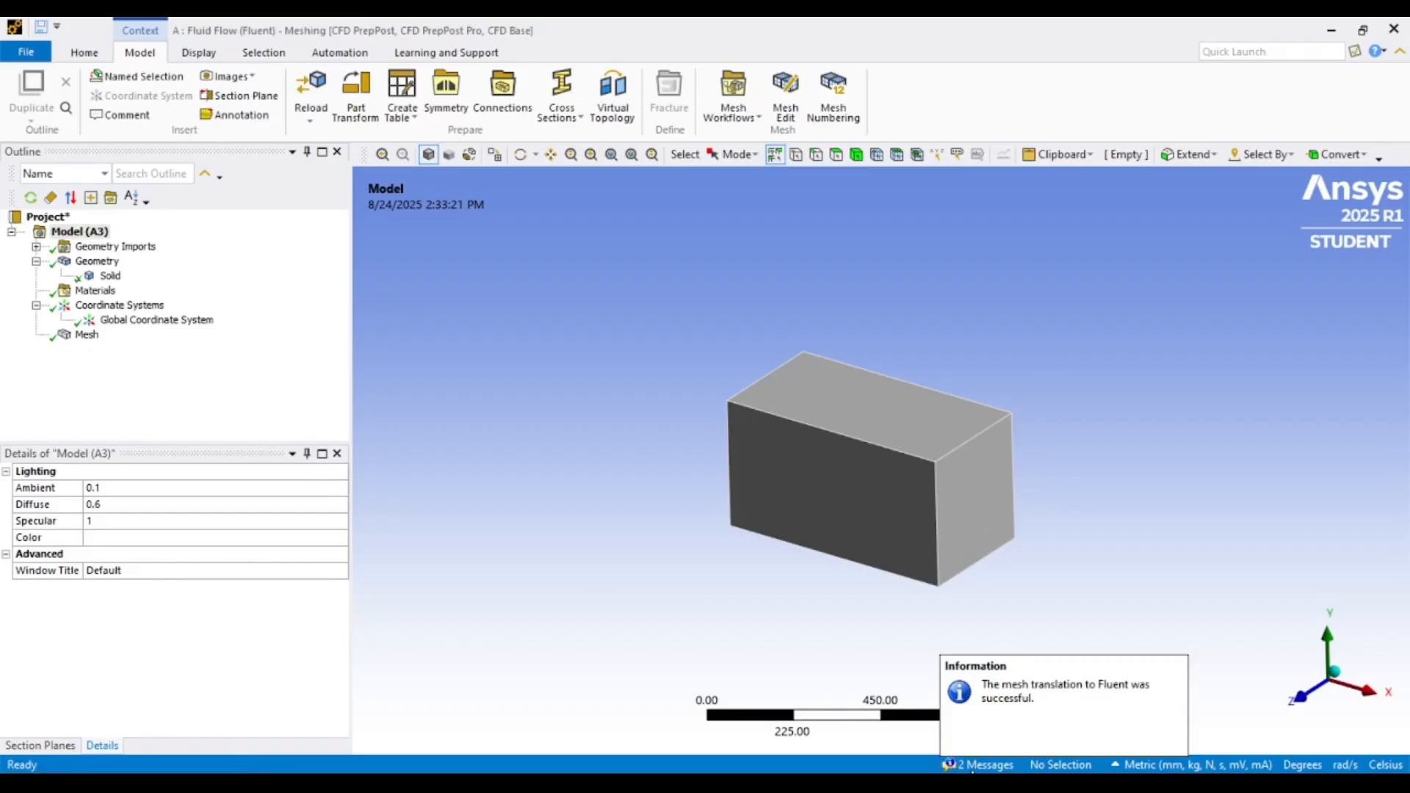
left_click(971, 766)
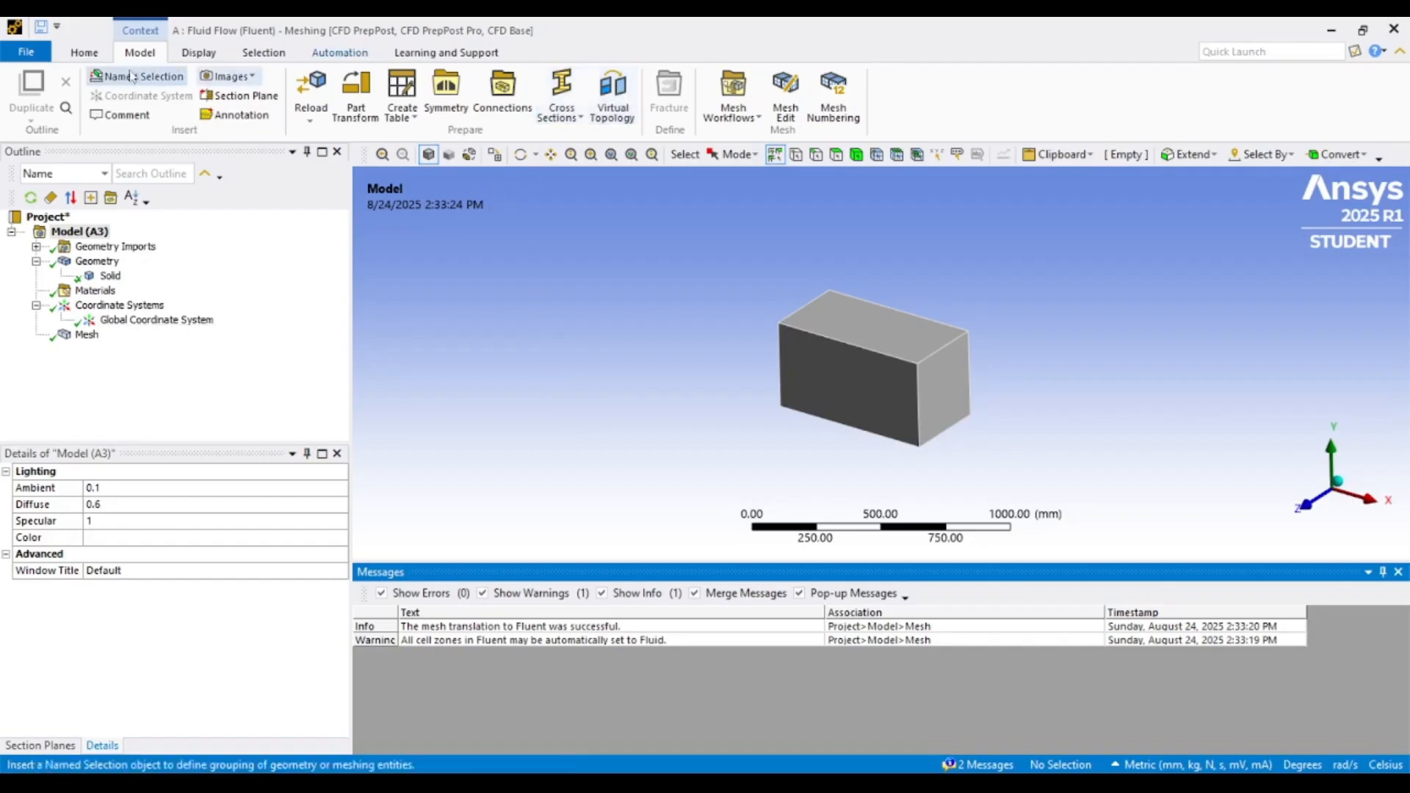
left_click(199, 53)
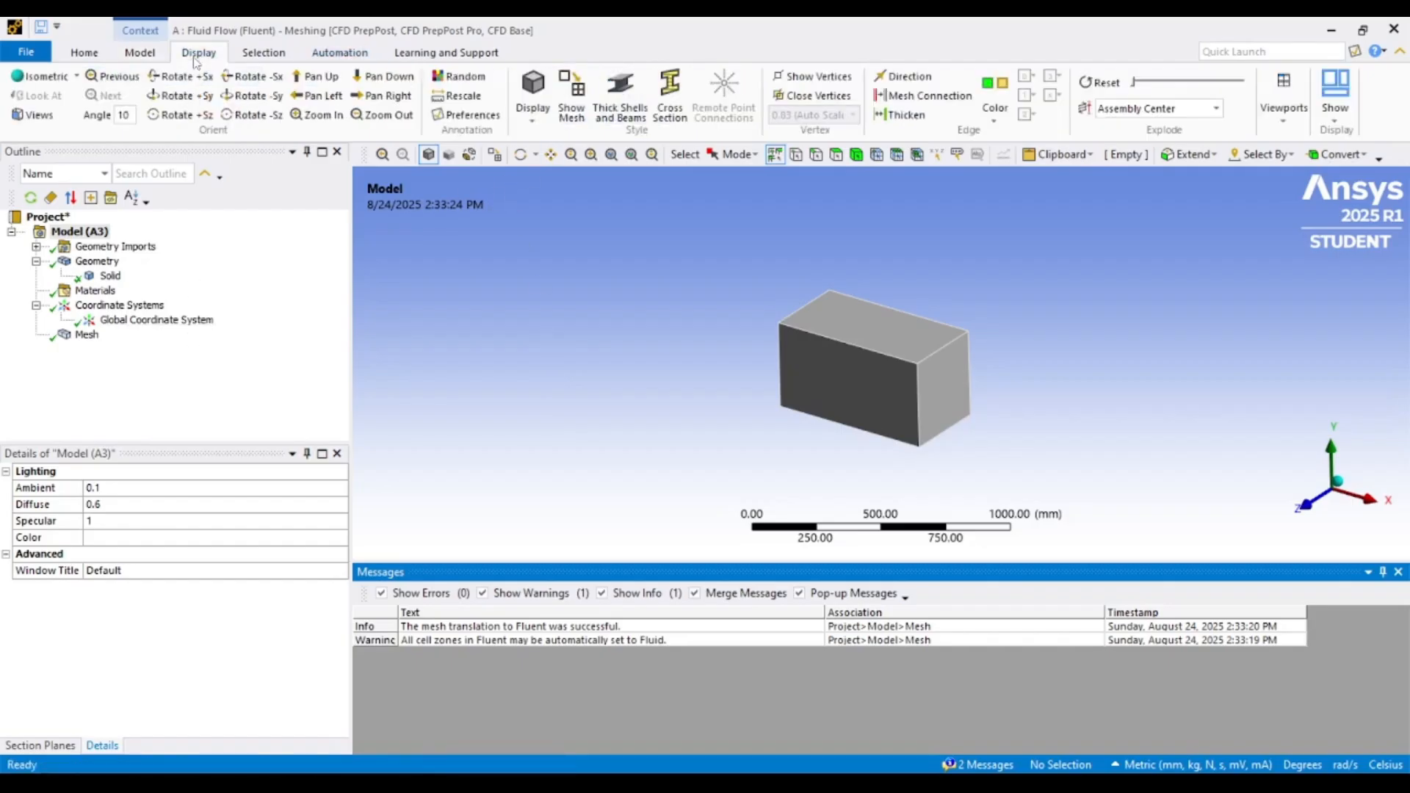
left_click(1343, 117)
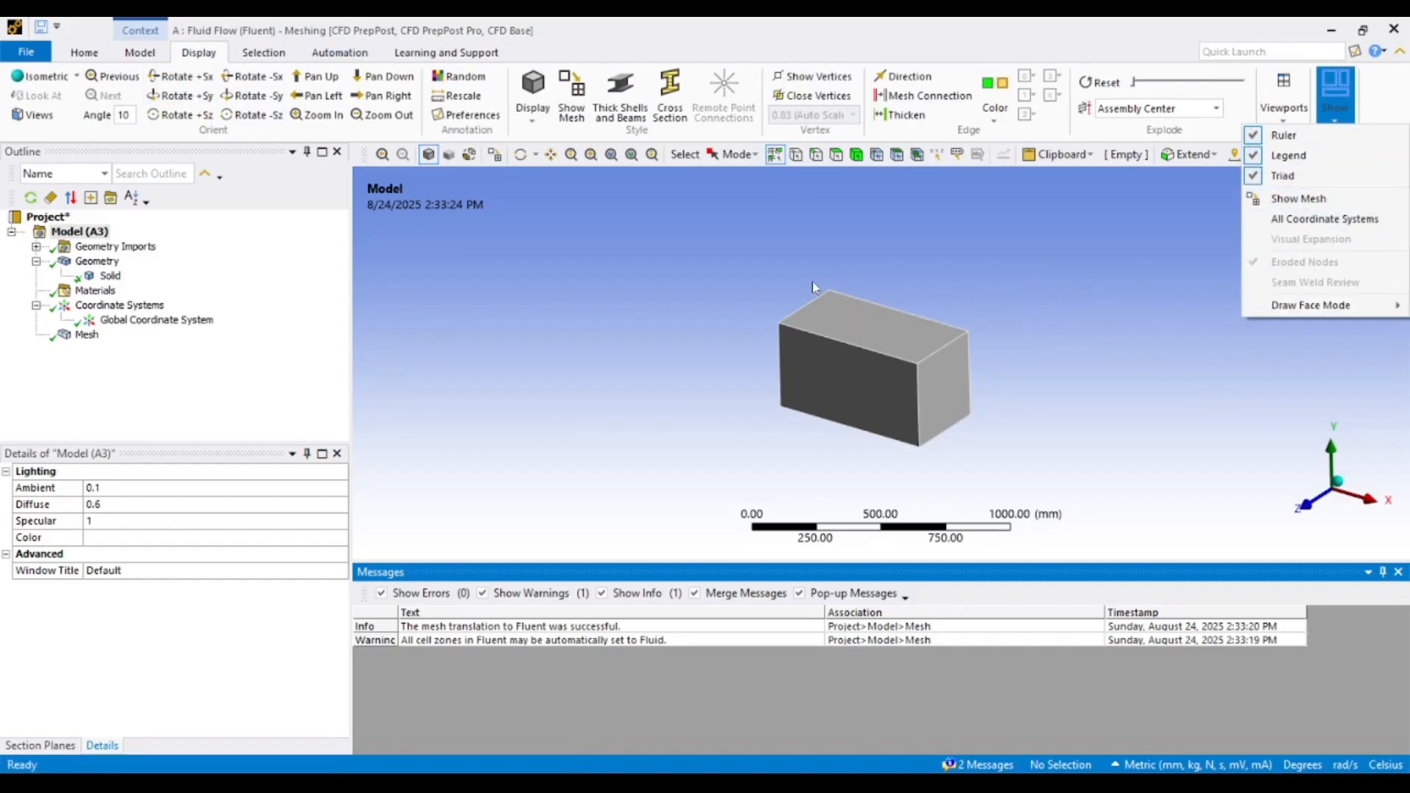
left_click(773, 258)
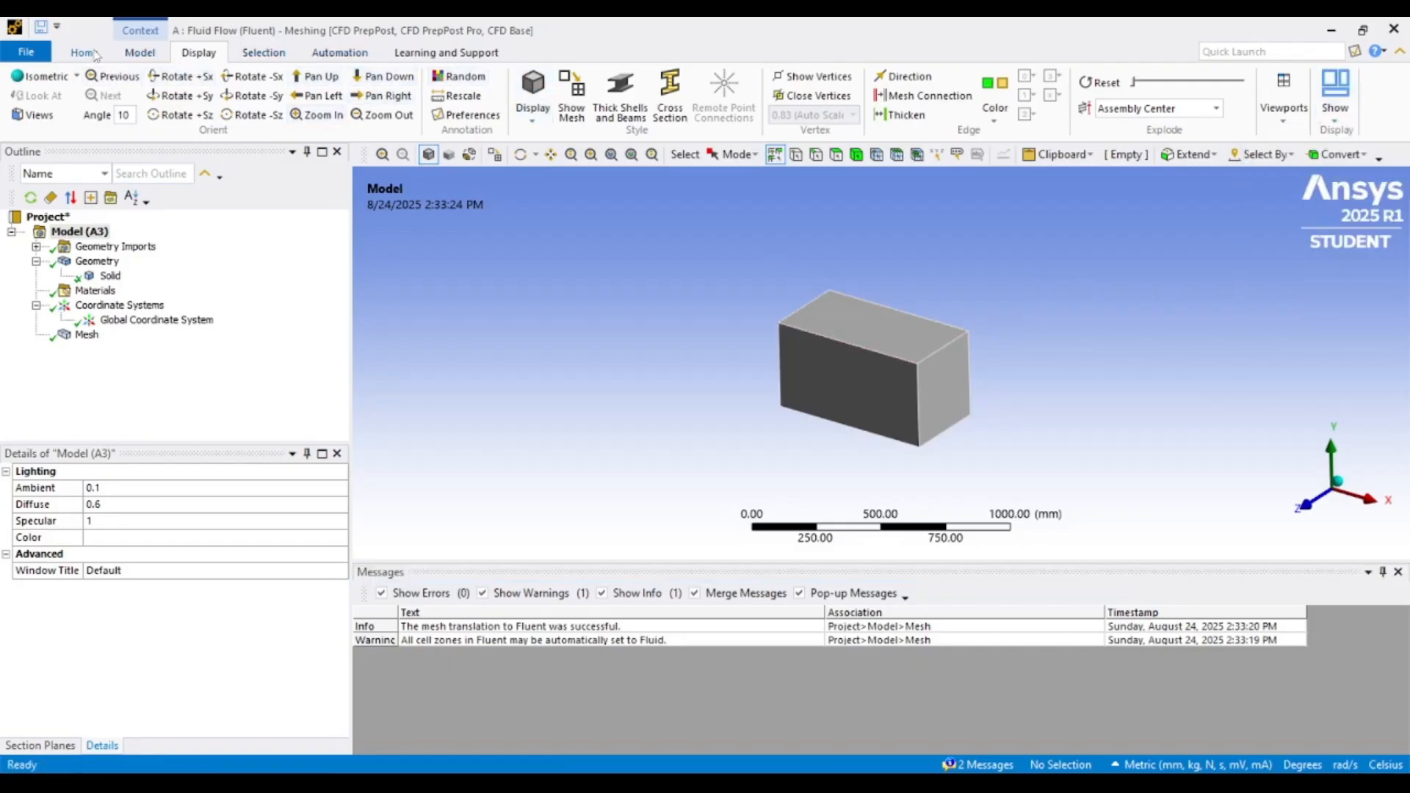
left_click(132, 52)
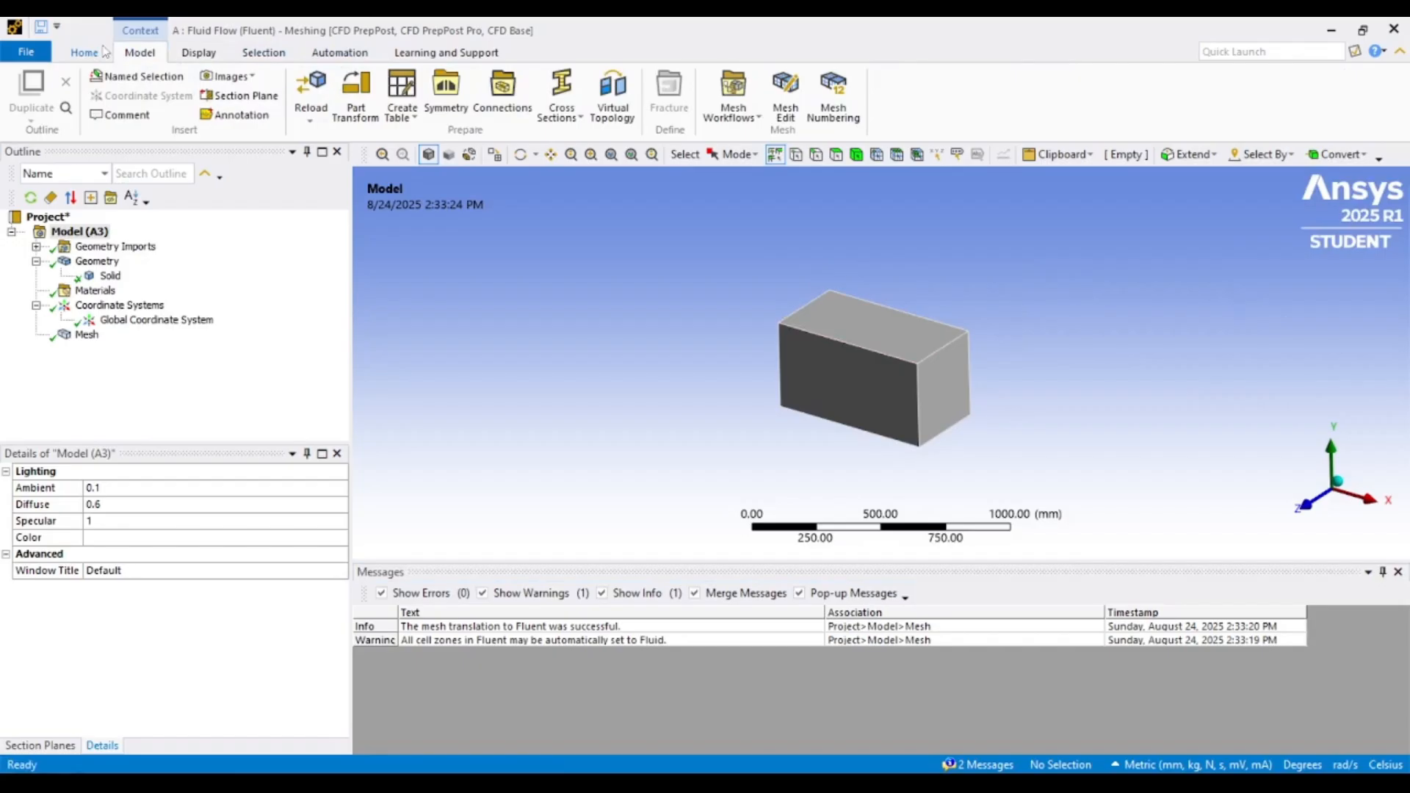
left_click(105, 51)
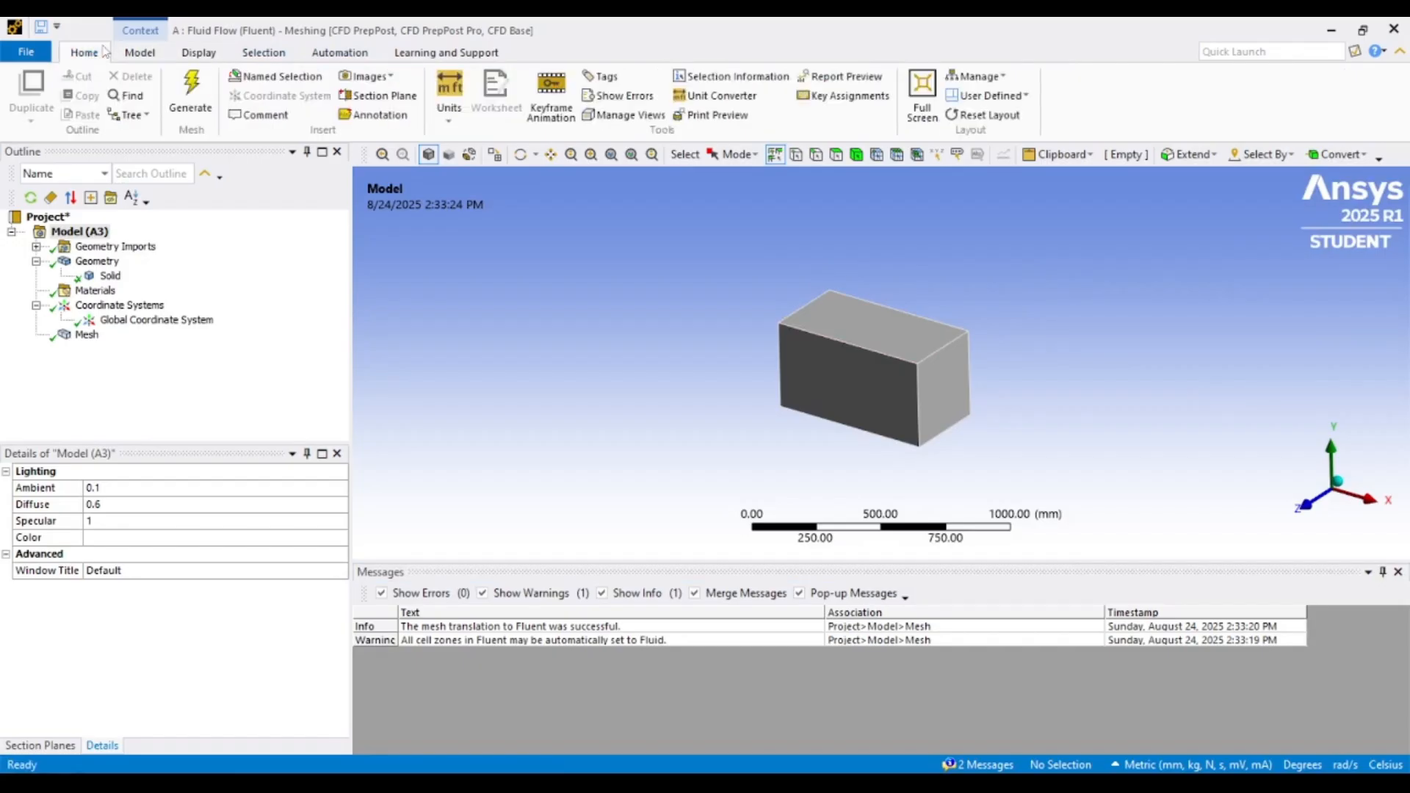
left_click(266, 54)
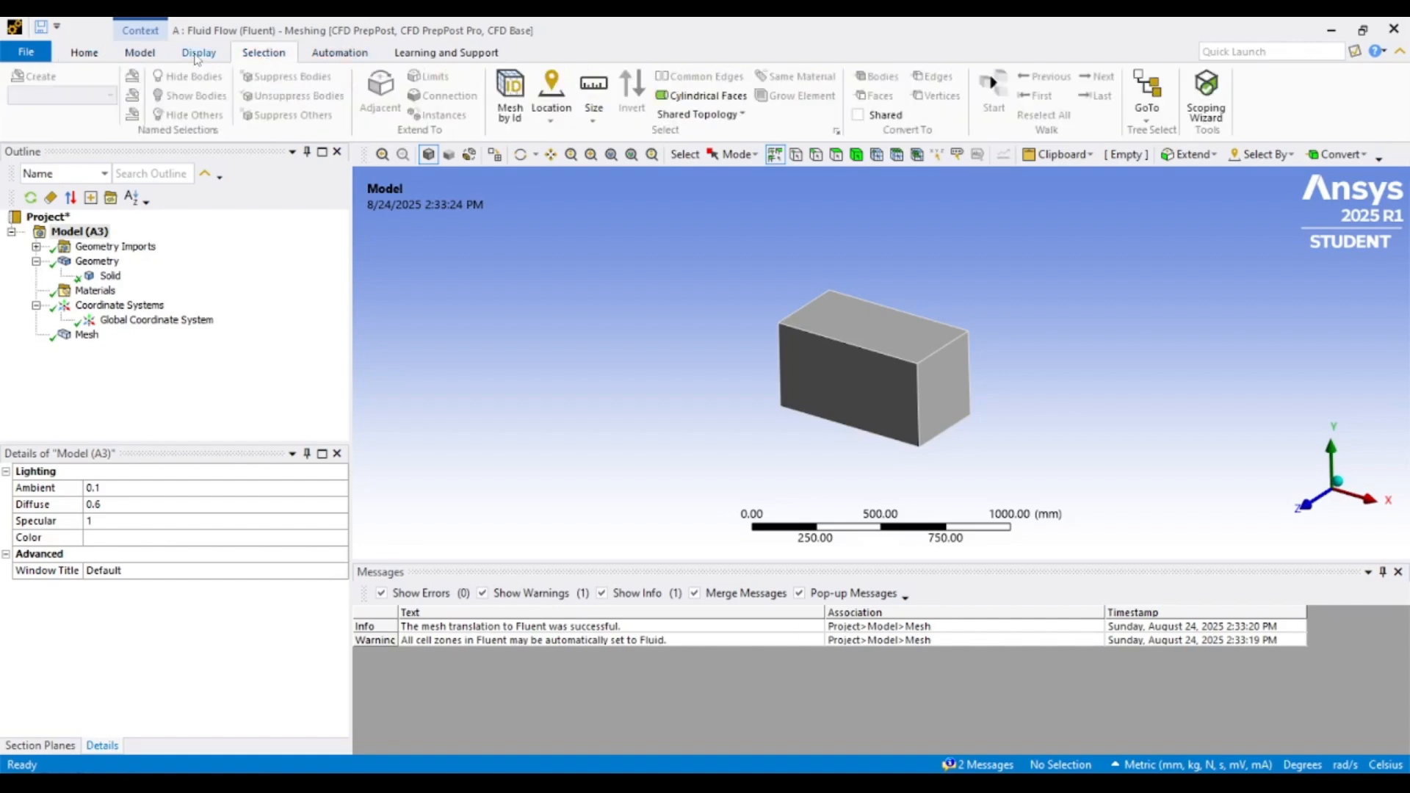
left_click(197, 56)
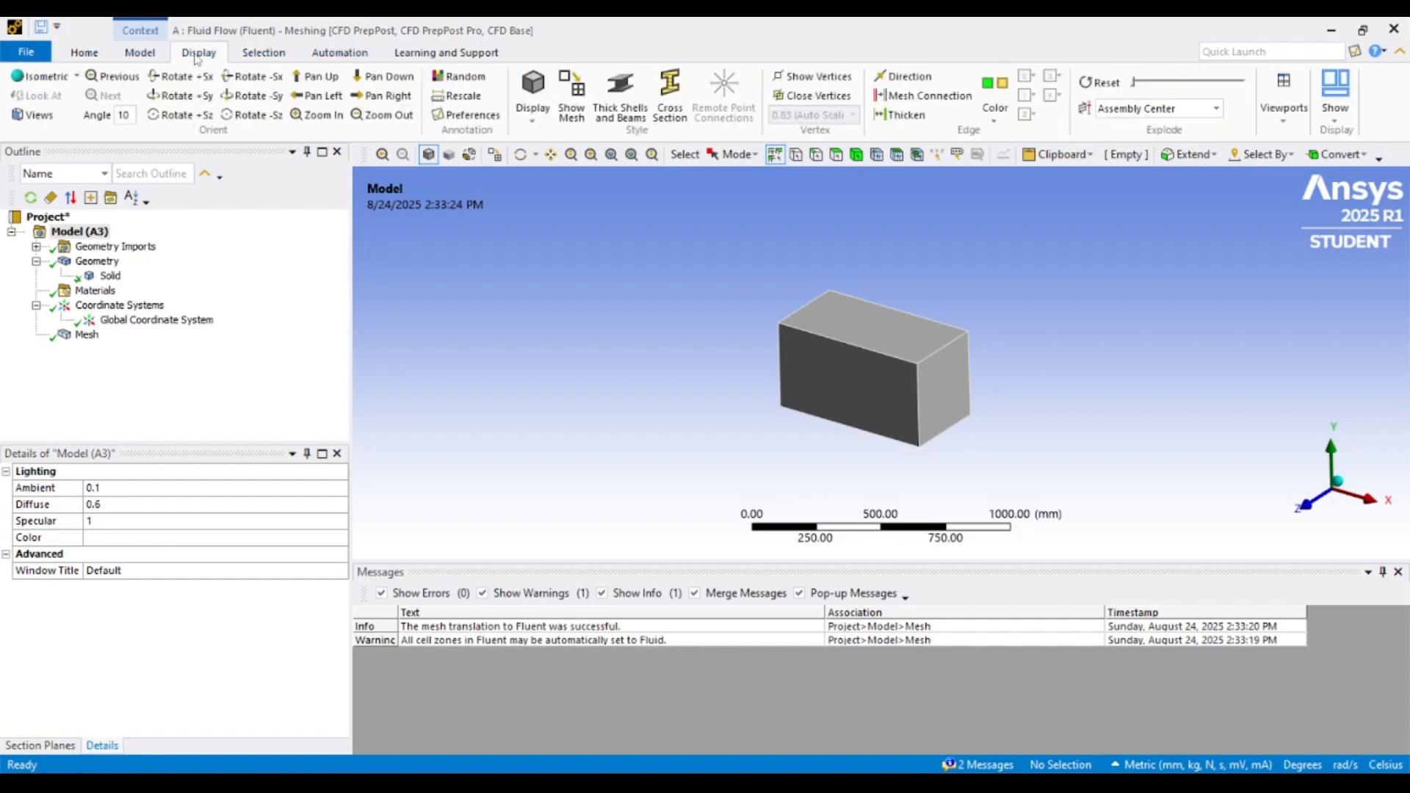
left_click(308, 50)
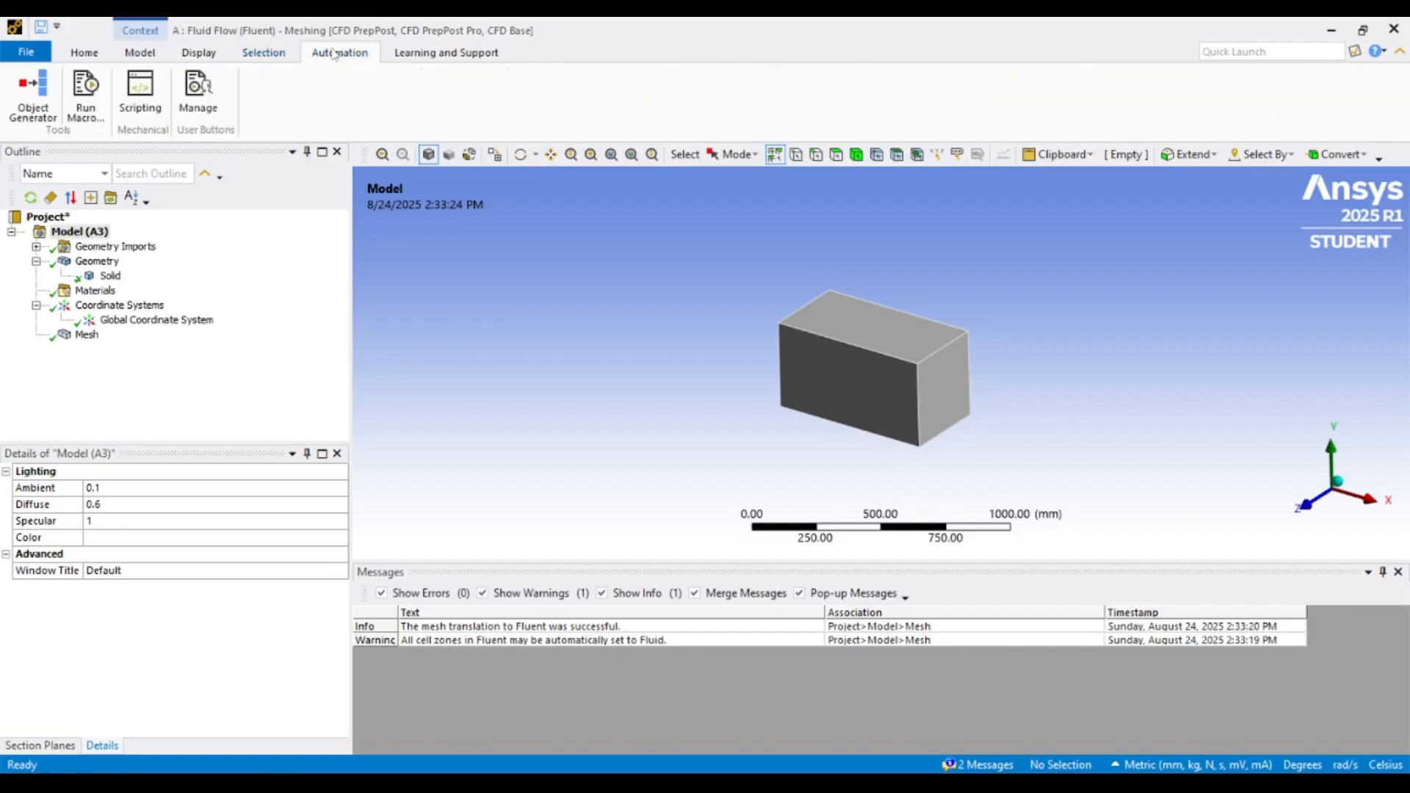
left_click(278, 47)
left_click(198, 53)
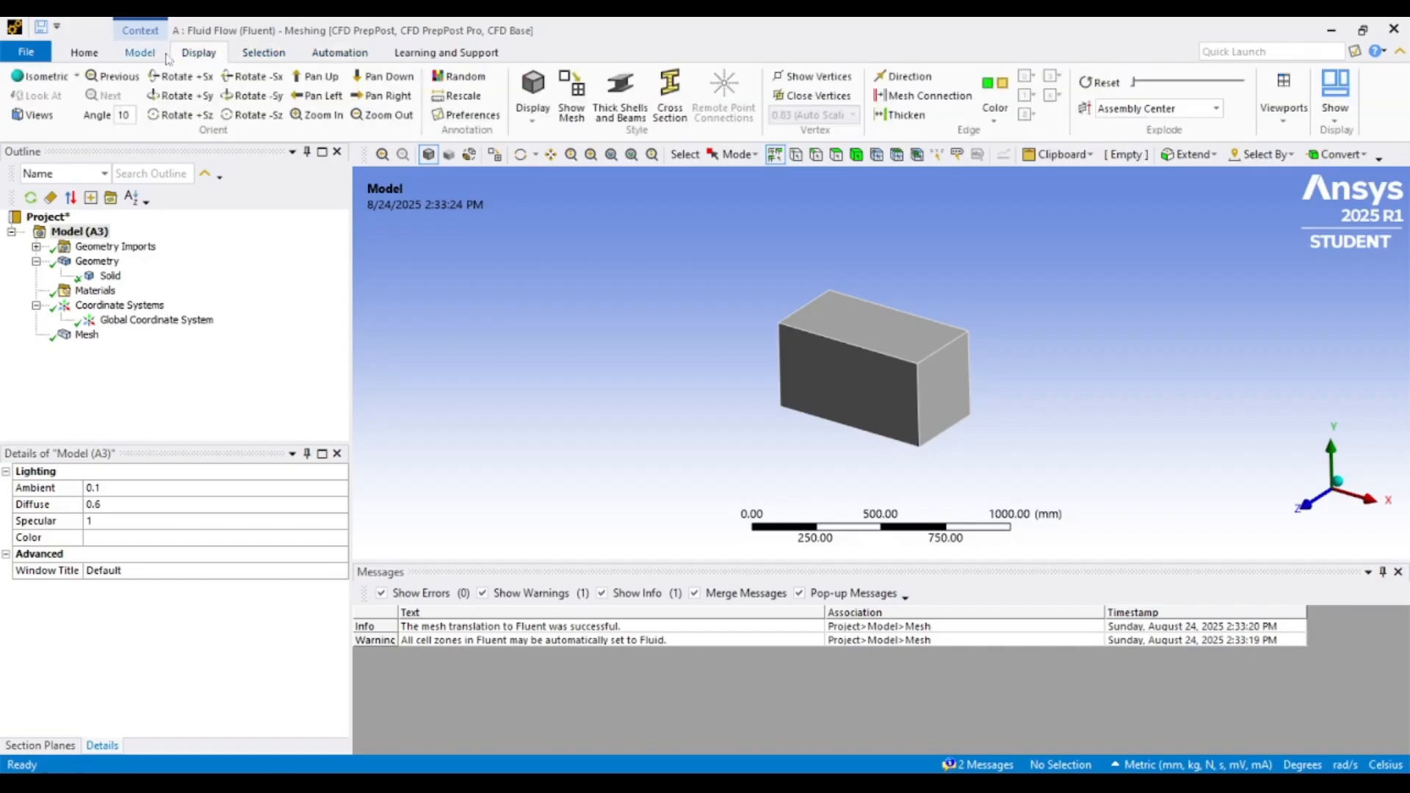
left_click(531, 118)
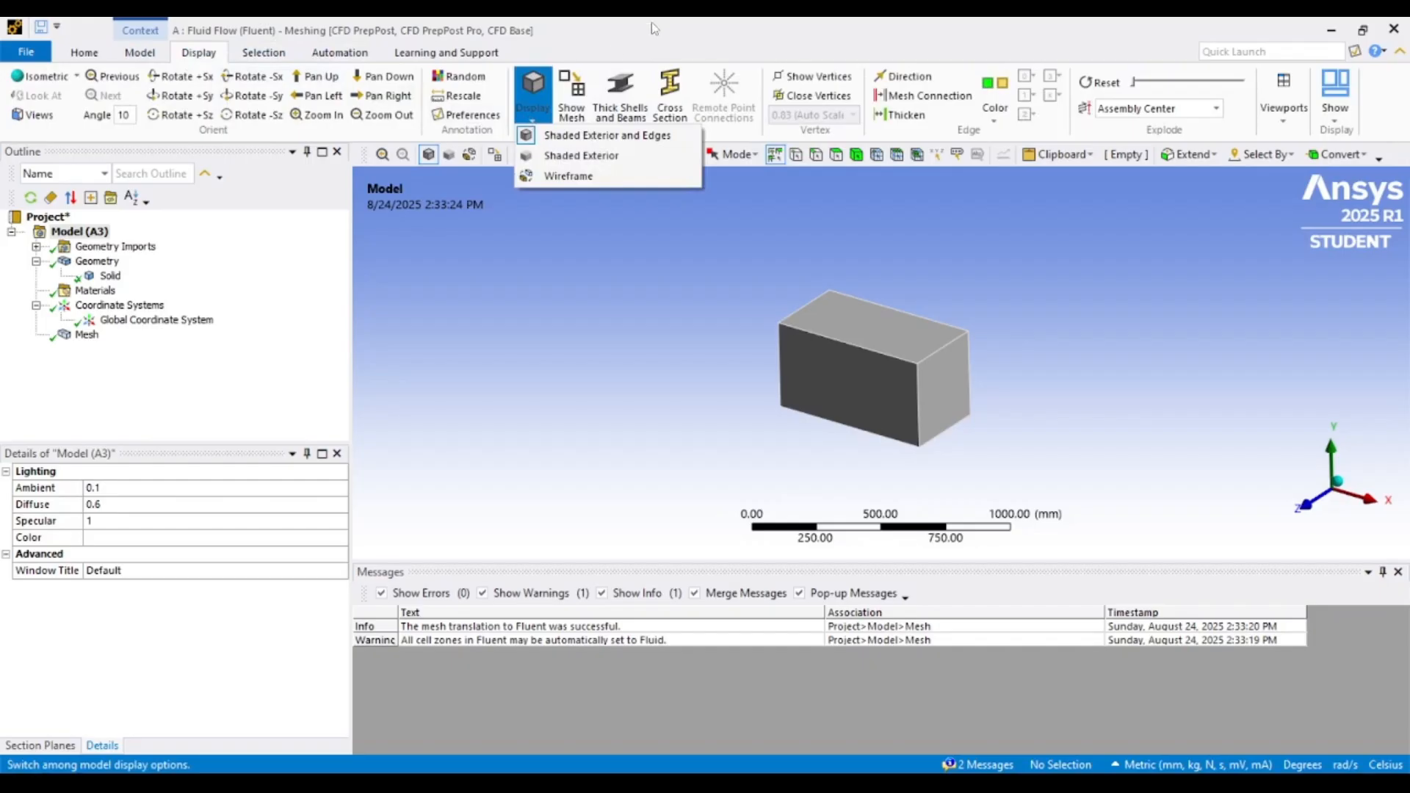
scroll(654, 29, "down", 1)
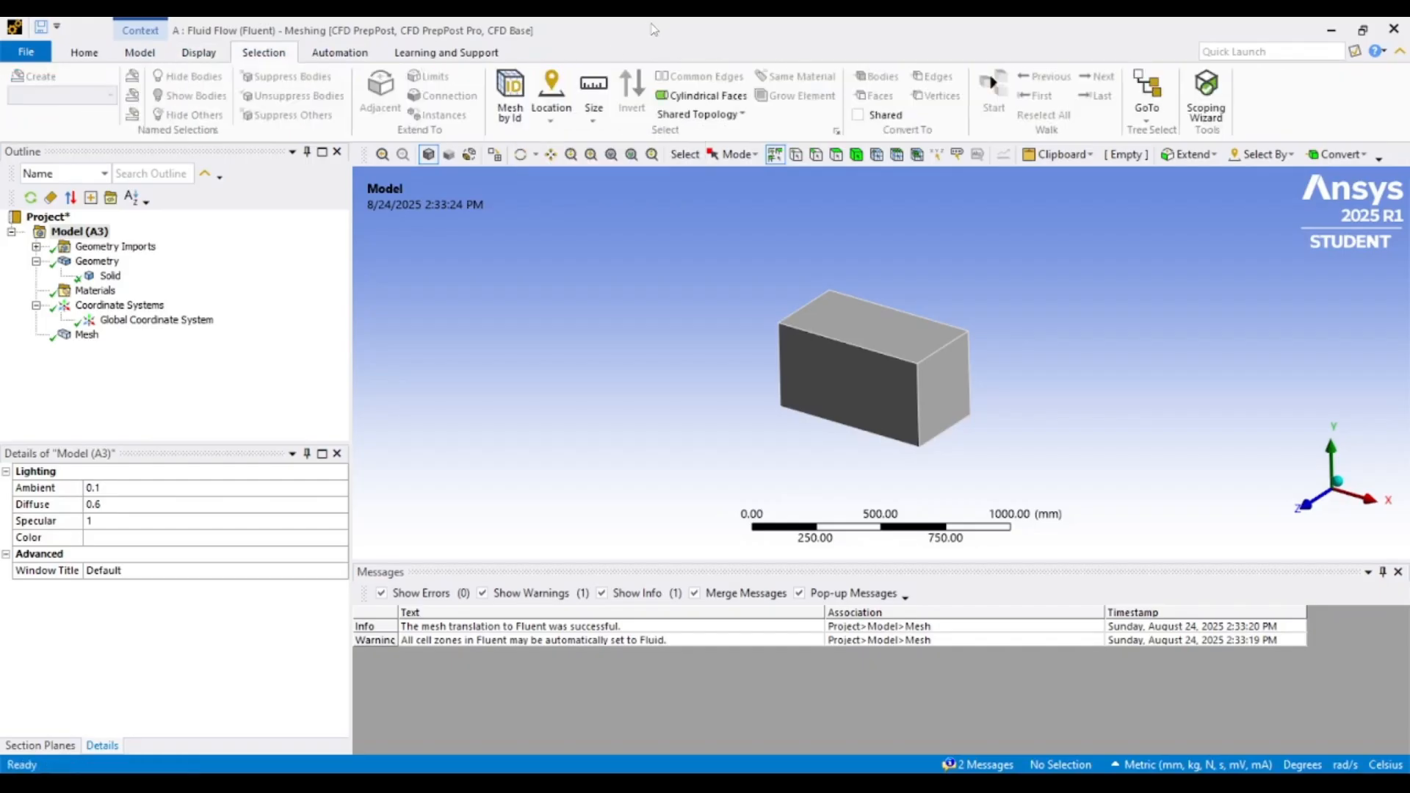
left_click(204, 51)
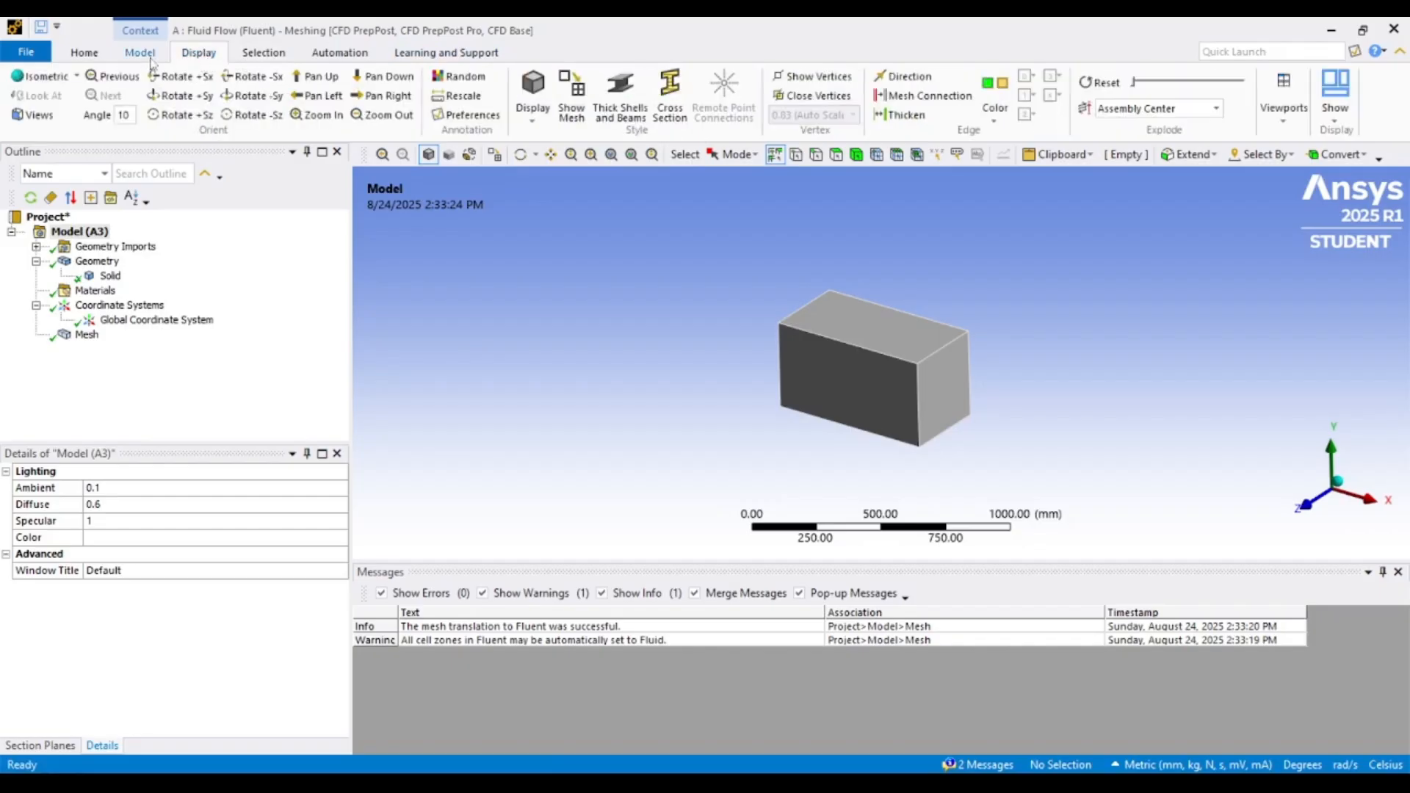
- Set Use Adaptive Sizing to Yes in the mesh's sizing settings
left_click(87, 334)
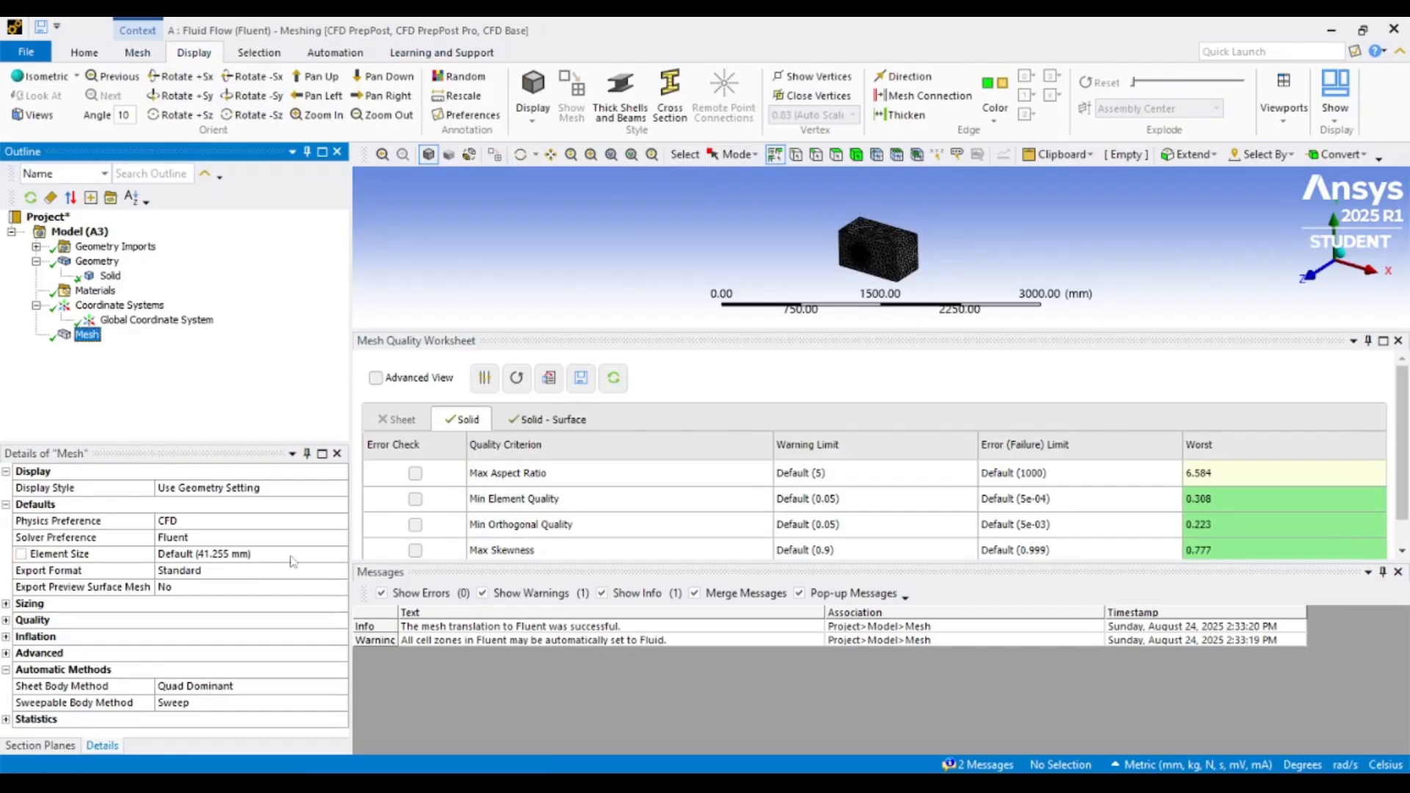
left_click(6, 637)
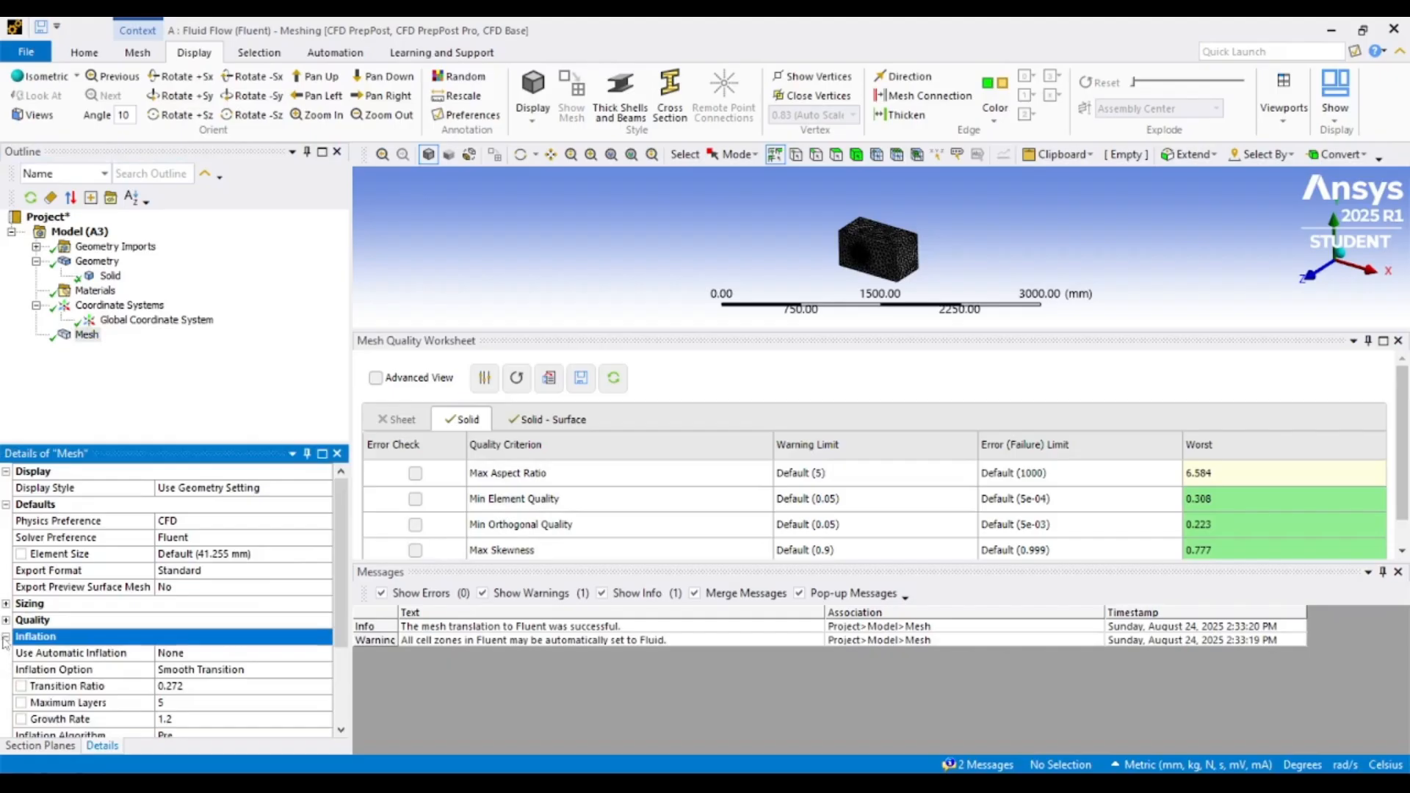
left_click(6, 637)
left_click(6, 604)
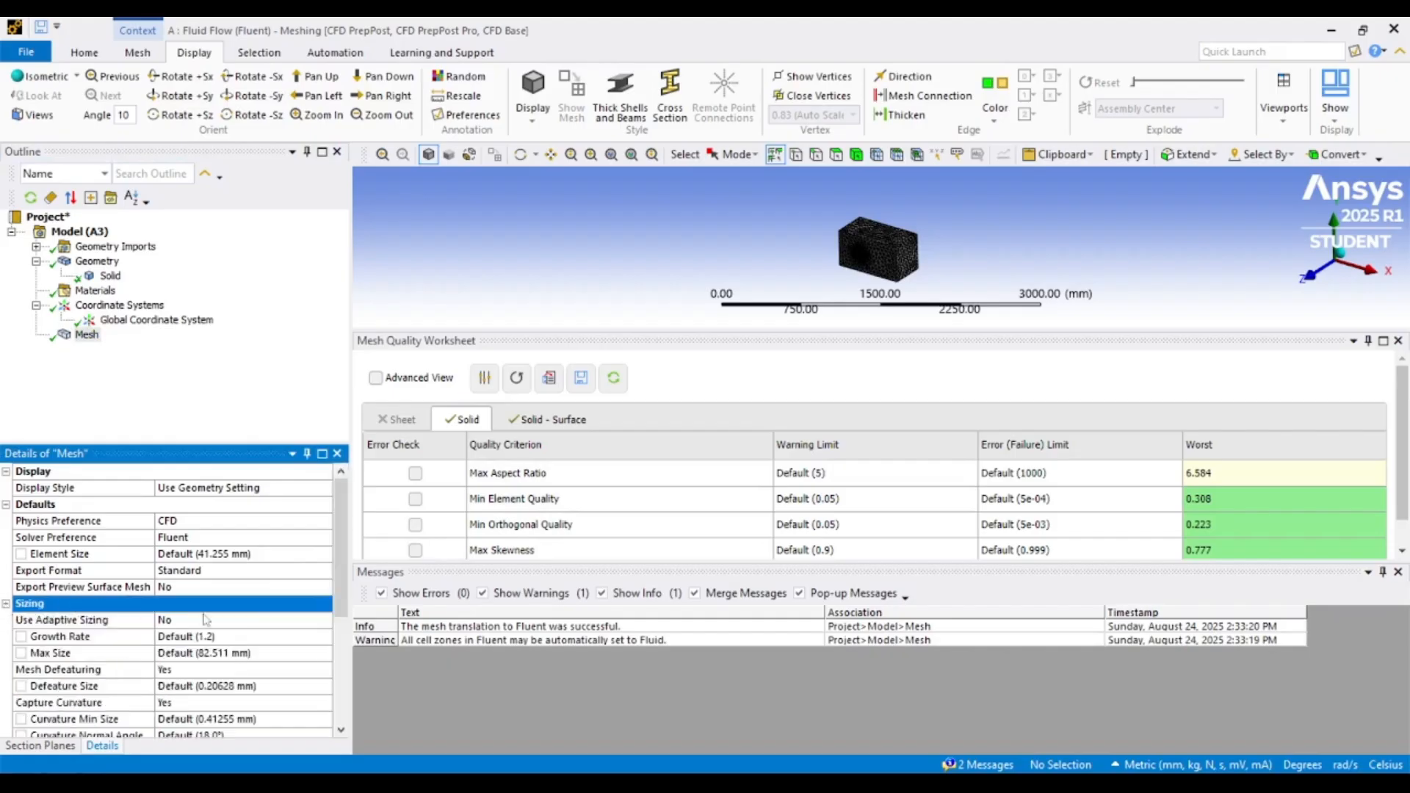
scroll(220, 621, "down", 1)
left_click(273, 570)
left_click(324, 571)
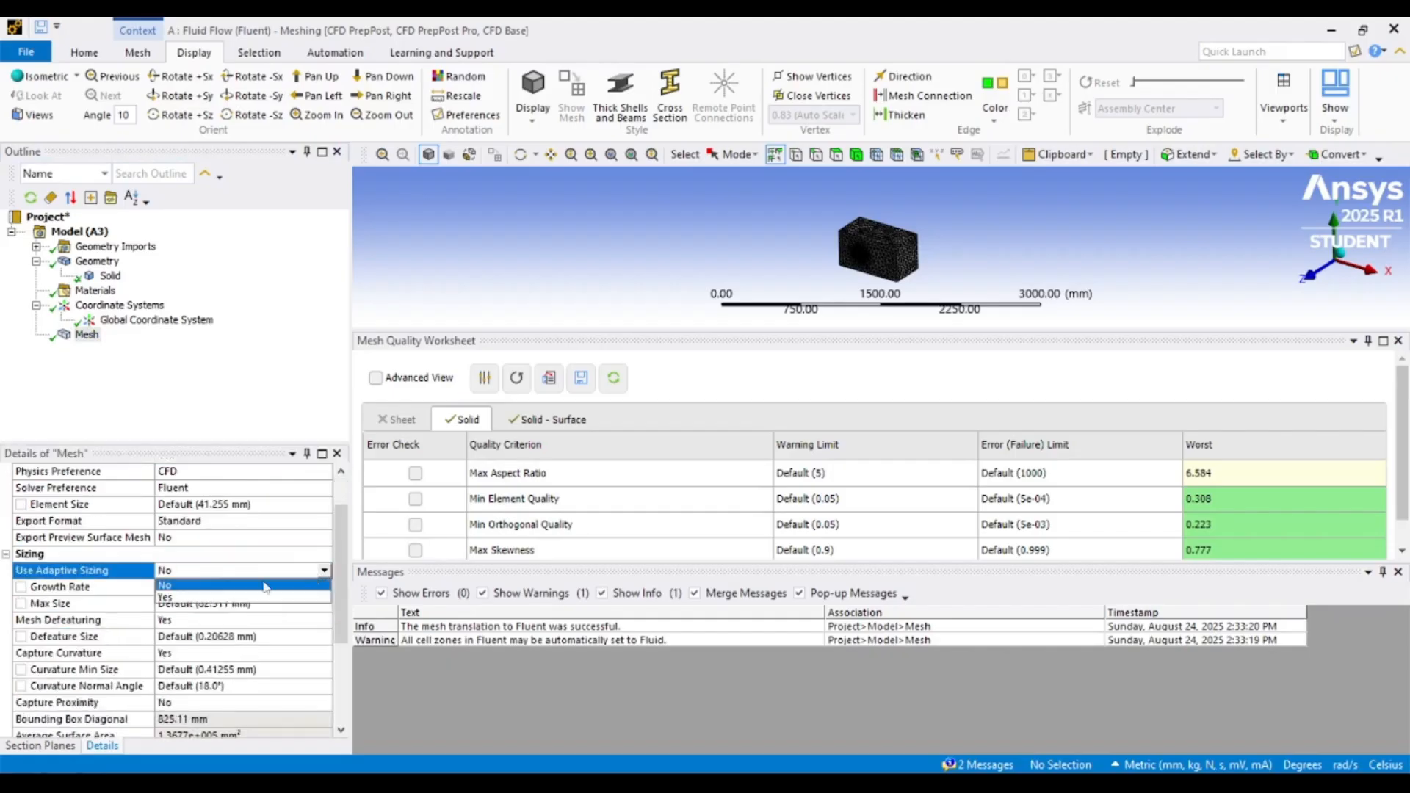
left_click(253, 601)
- Set the Span Angle Center to Medium in the mesh's sizing settings
scroll(222, 676, "down", 1)
scroll(217, 622, "down", 1)
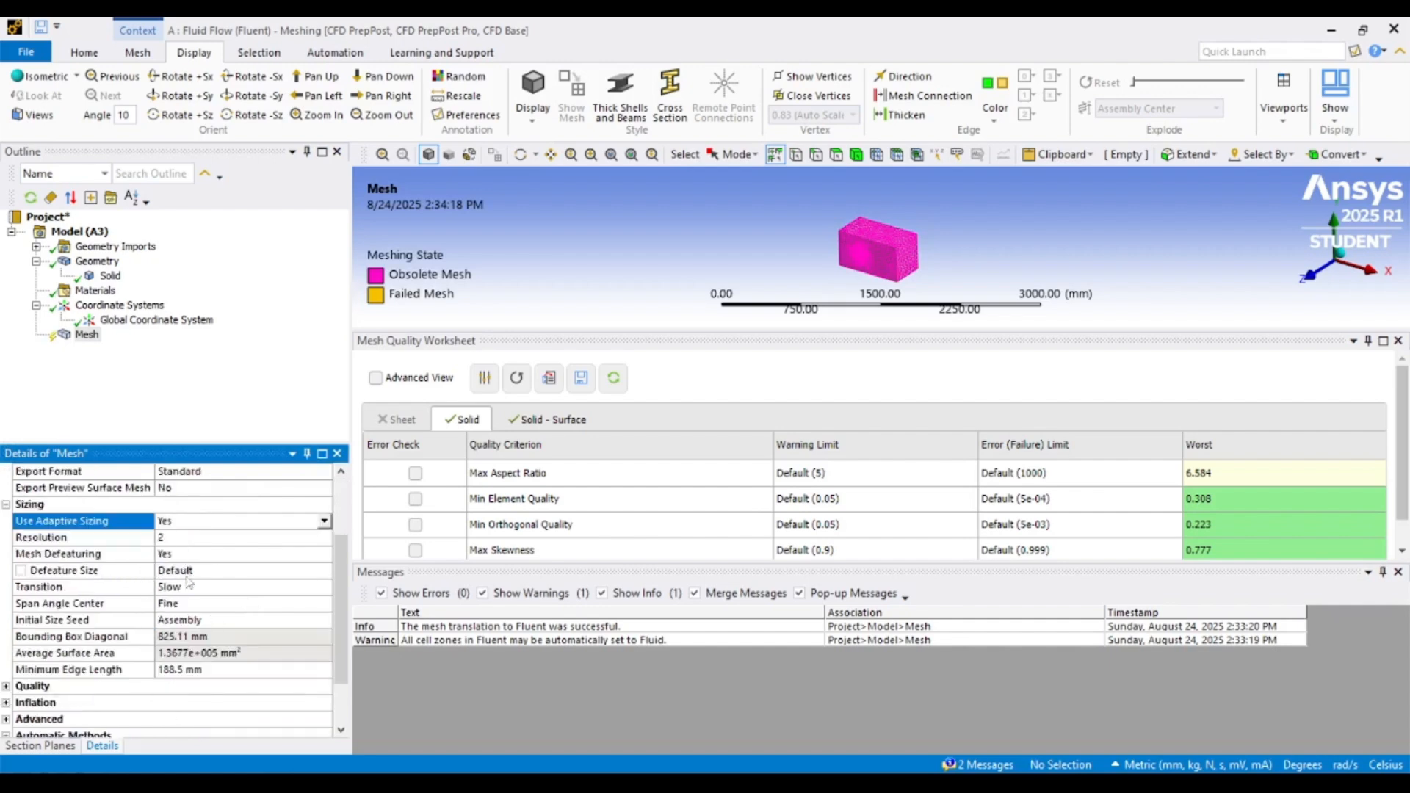
left_click(203, 604)
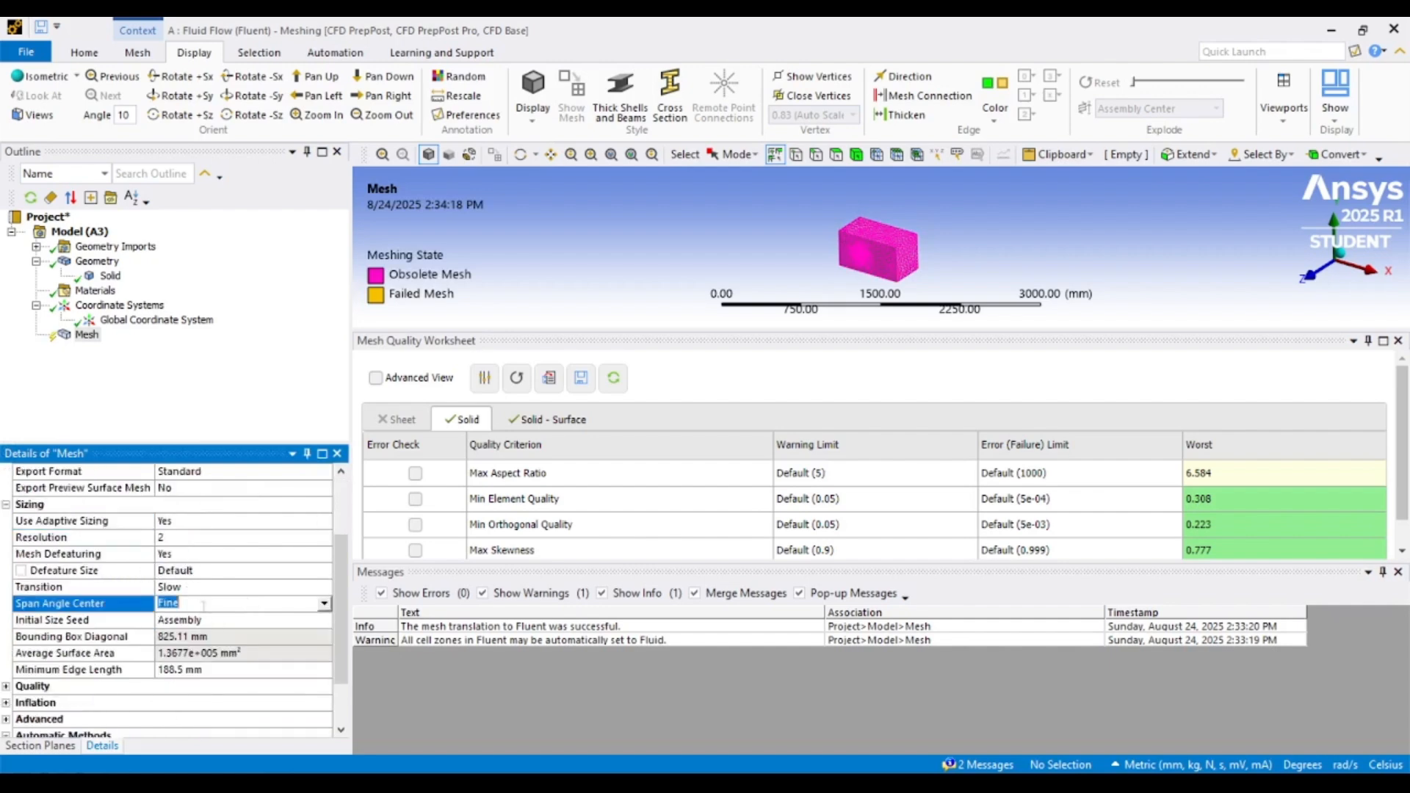
left_click(323, 605)
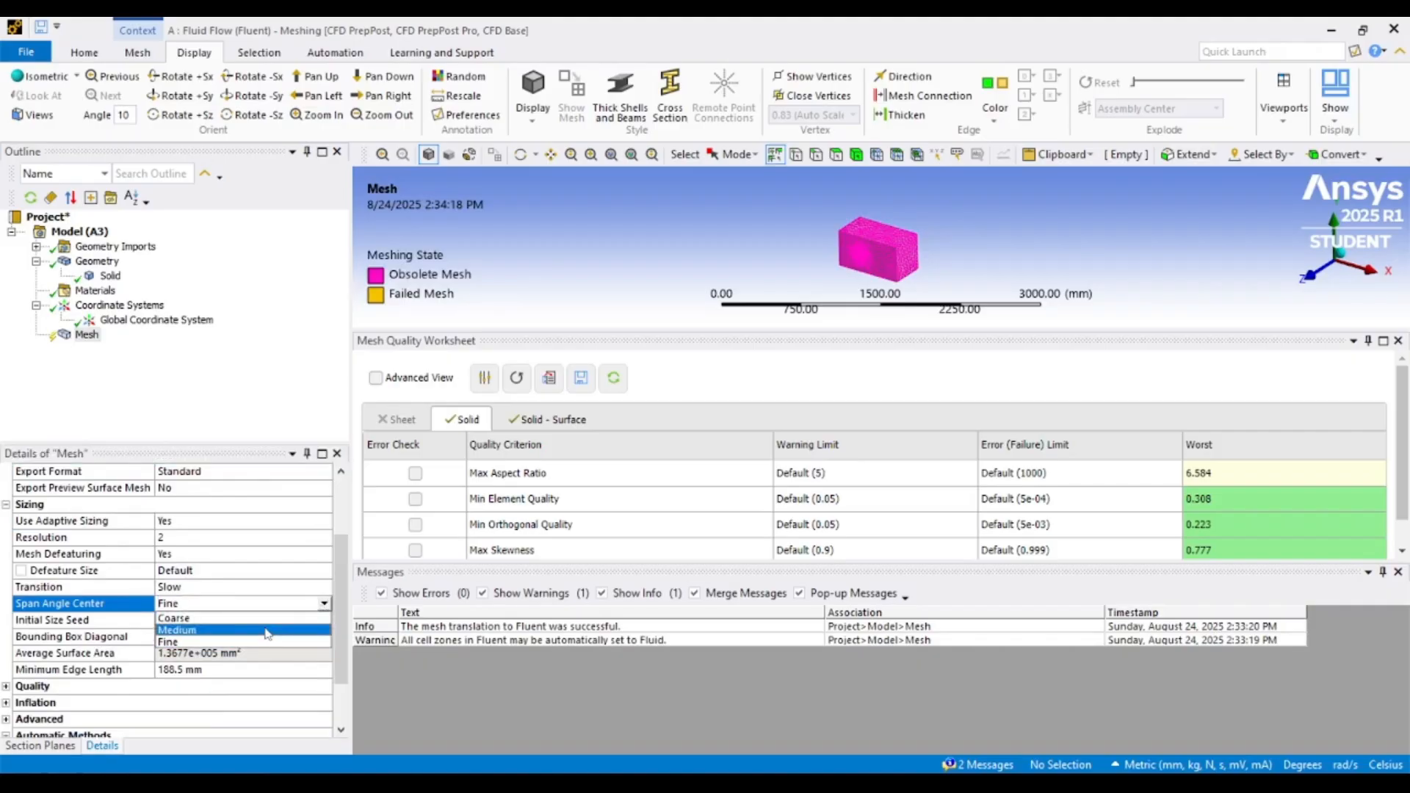
left_click(266, 632)
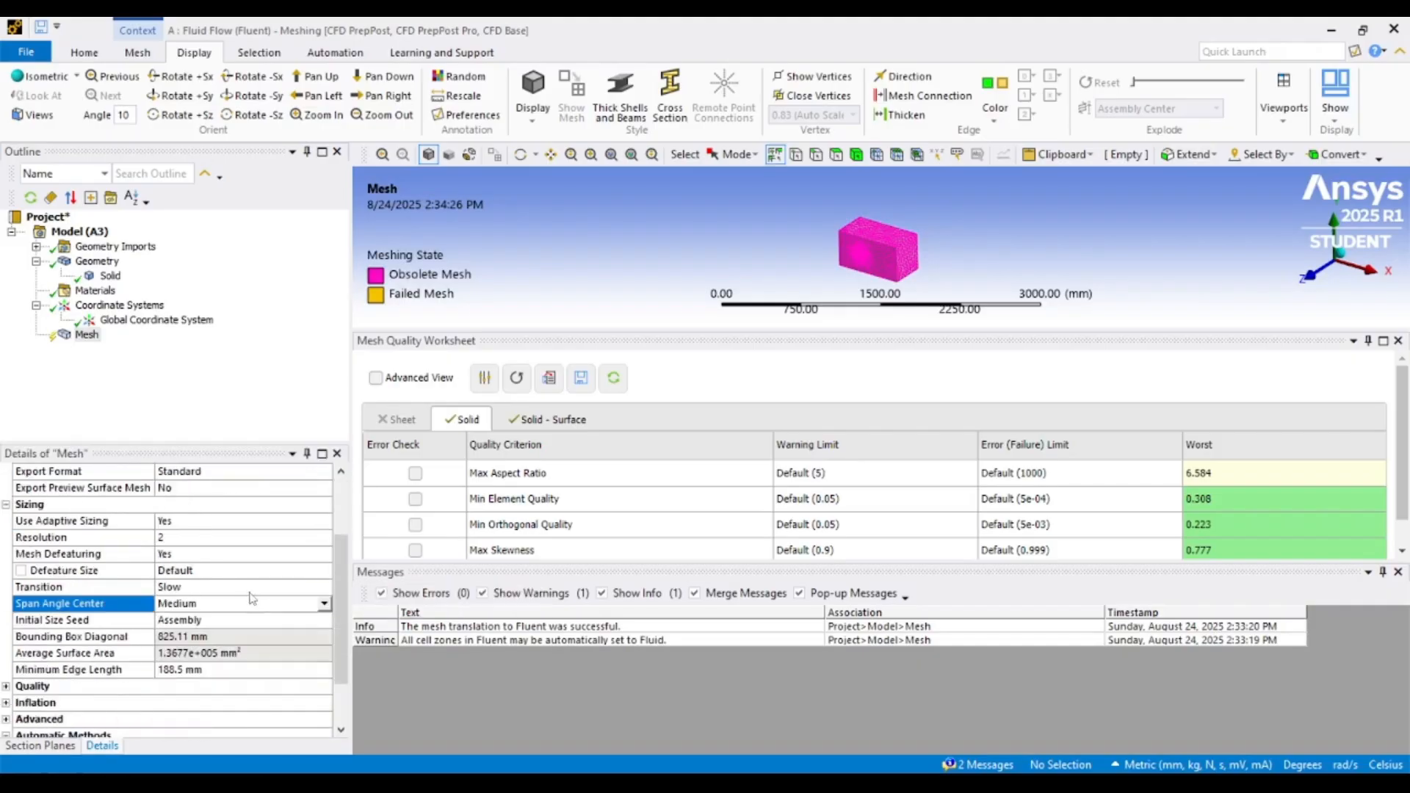
scroll(249, 600, "up", 2)
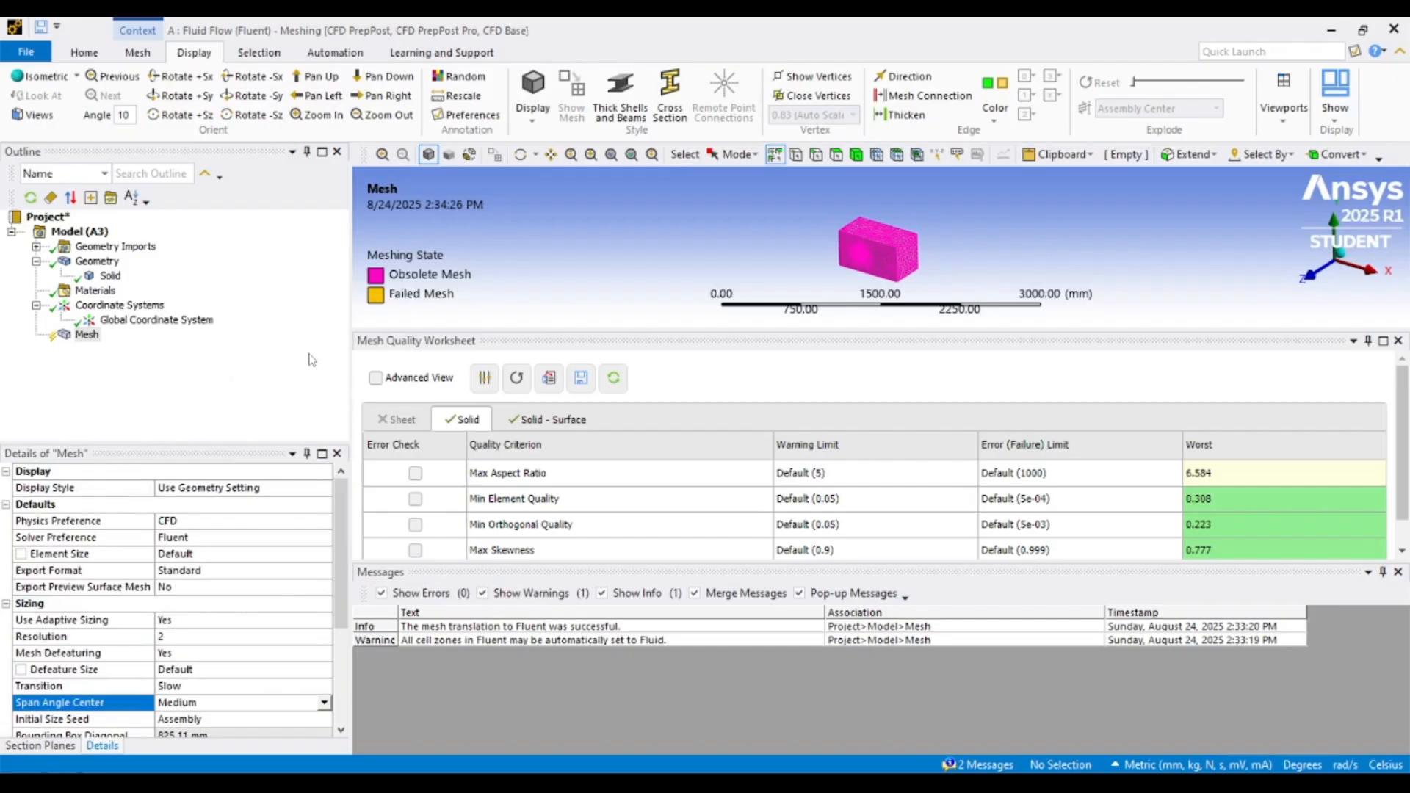
- Hide the messages list and regenerate the mesh with the changed sizing settings
mouse_move(494, 329)
left_mouse_down()
mouse_move(498, 371)
mouse_move(498, 341)
left_mouse_up()
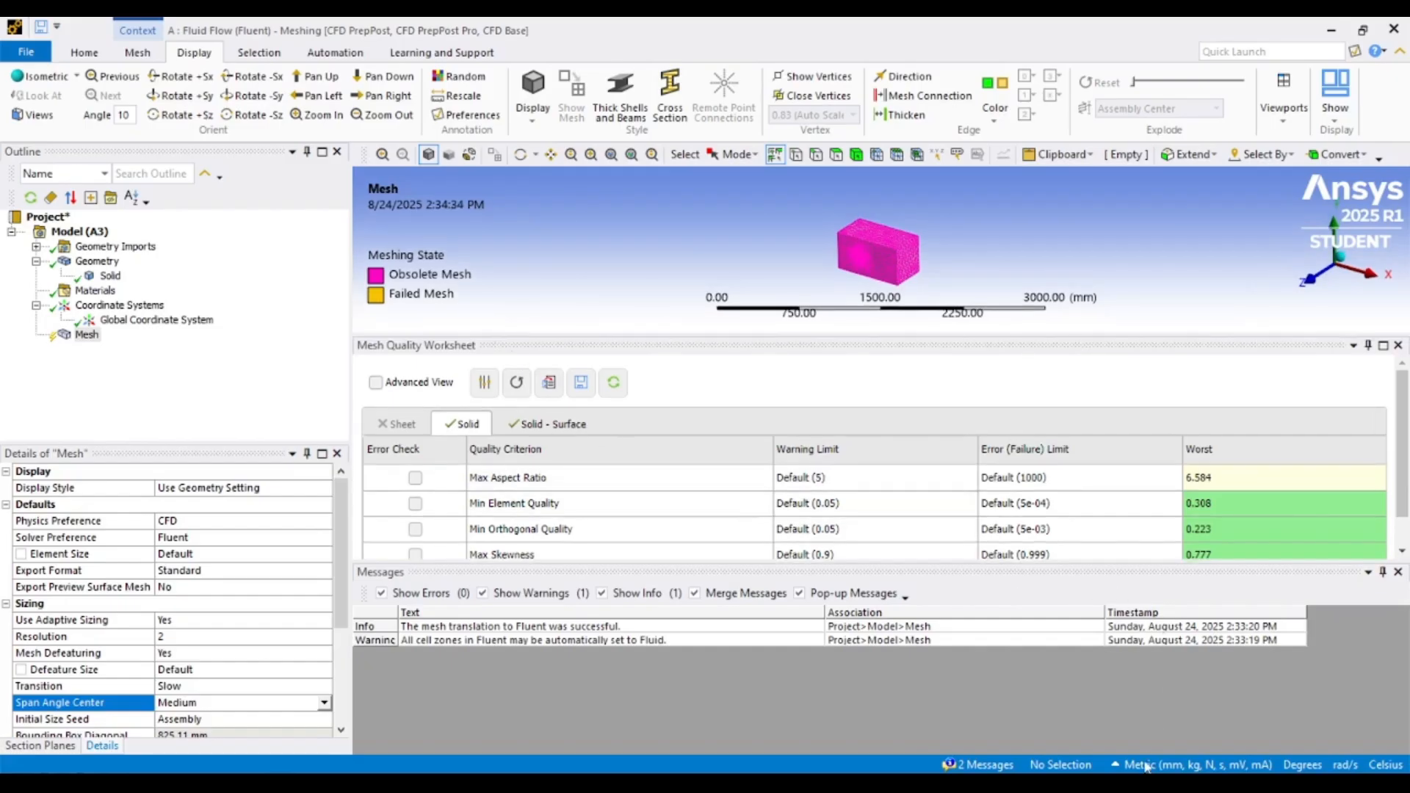
left_click(985, 767)
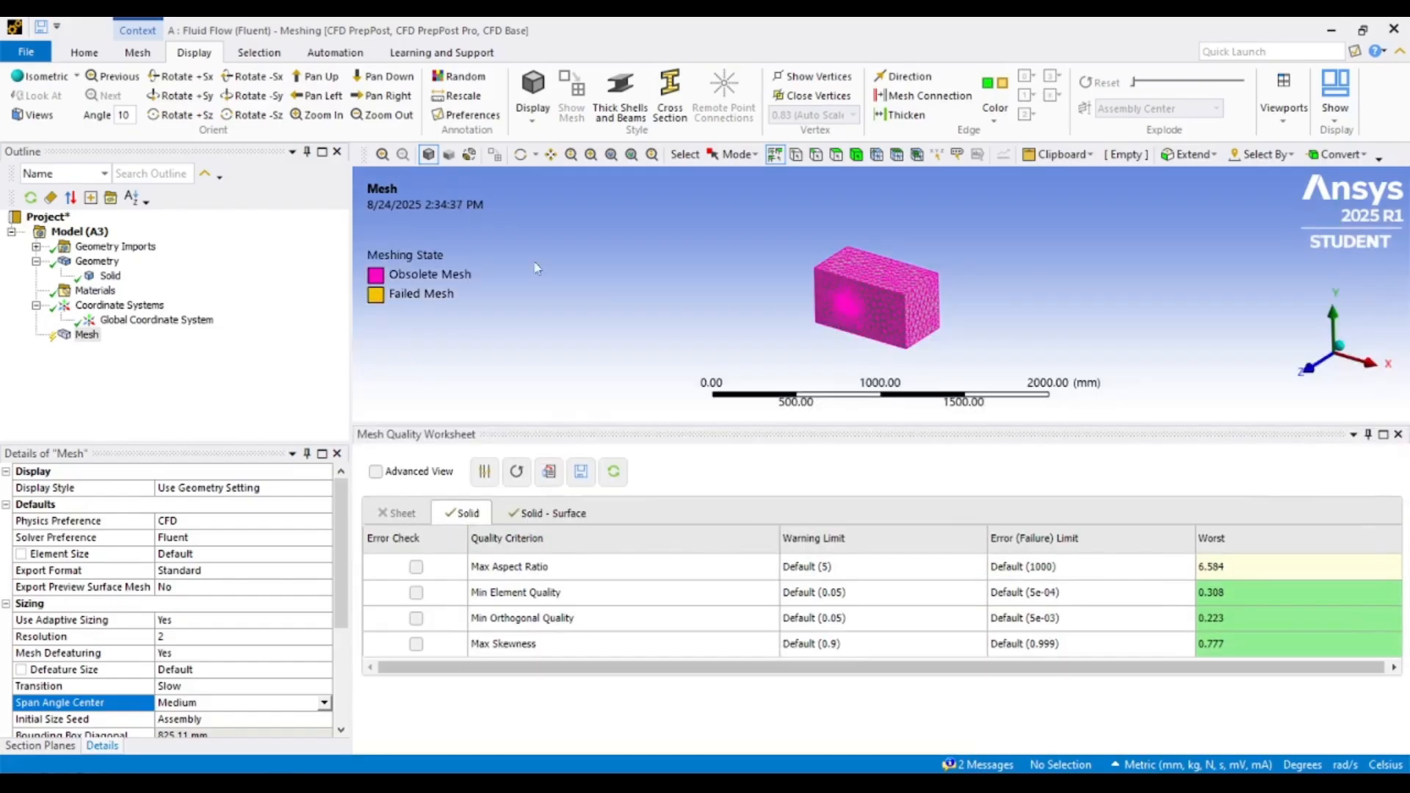
scroll(436, 299, "up", 3)
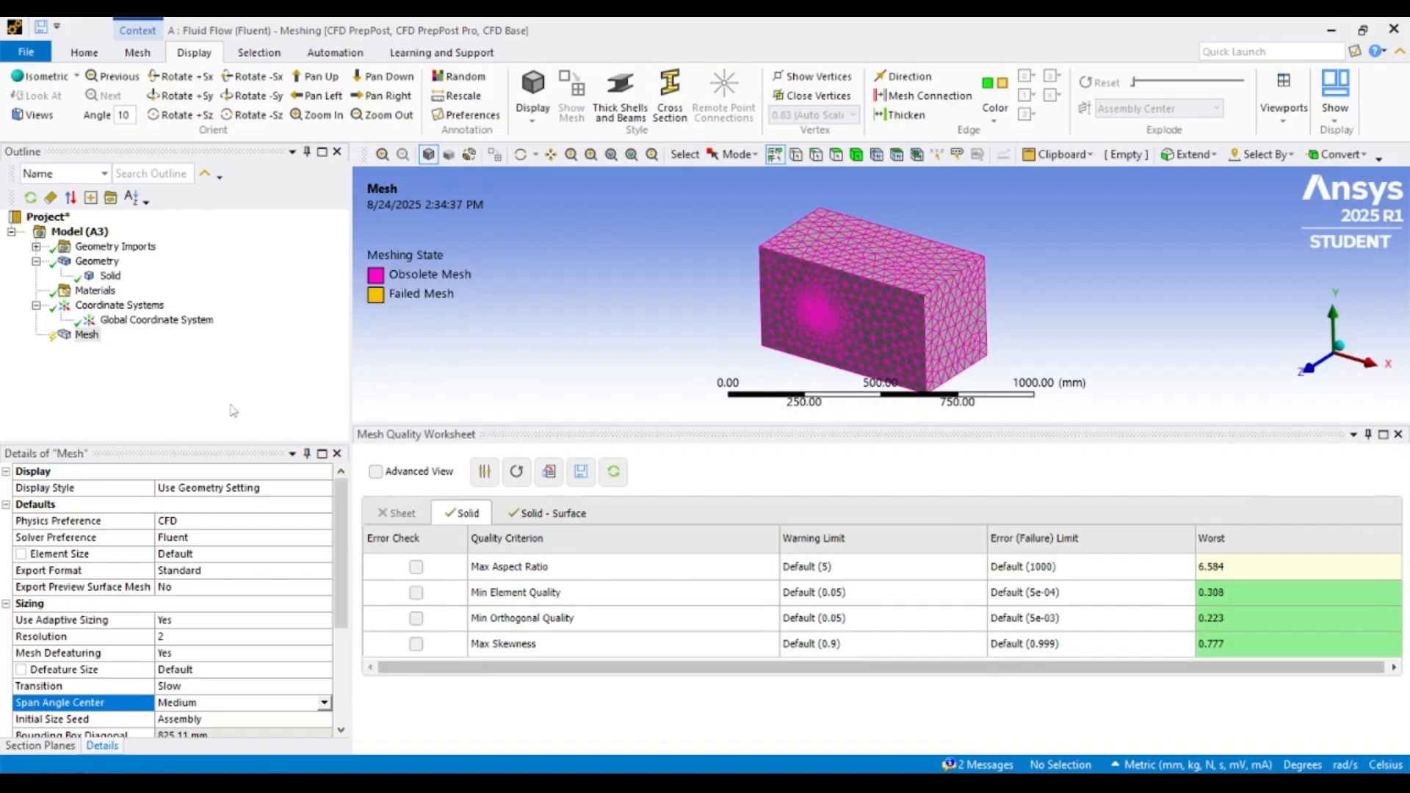
scroll(237, 663, "down", 5)
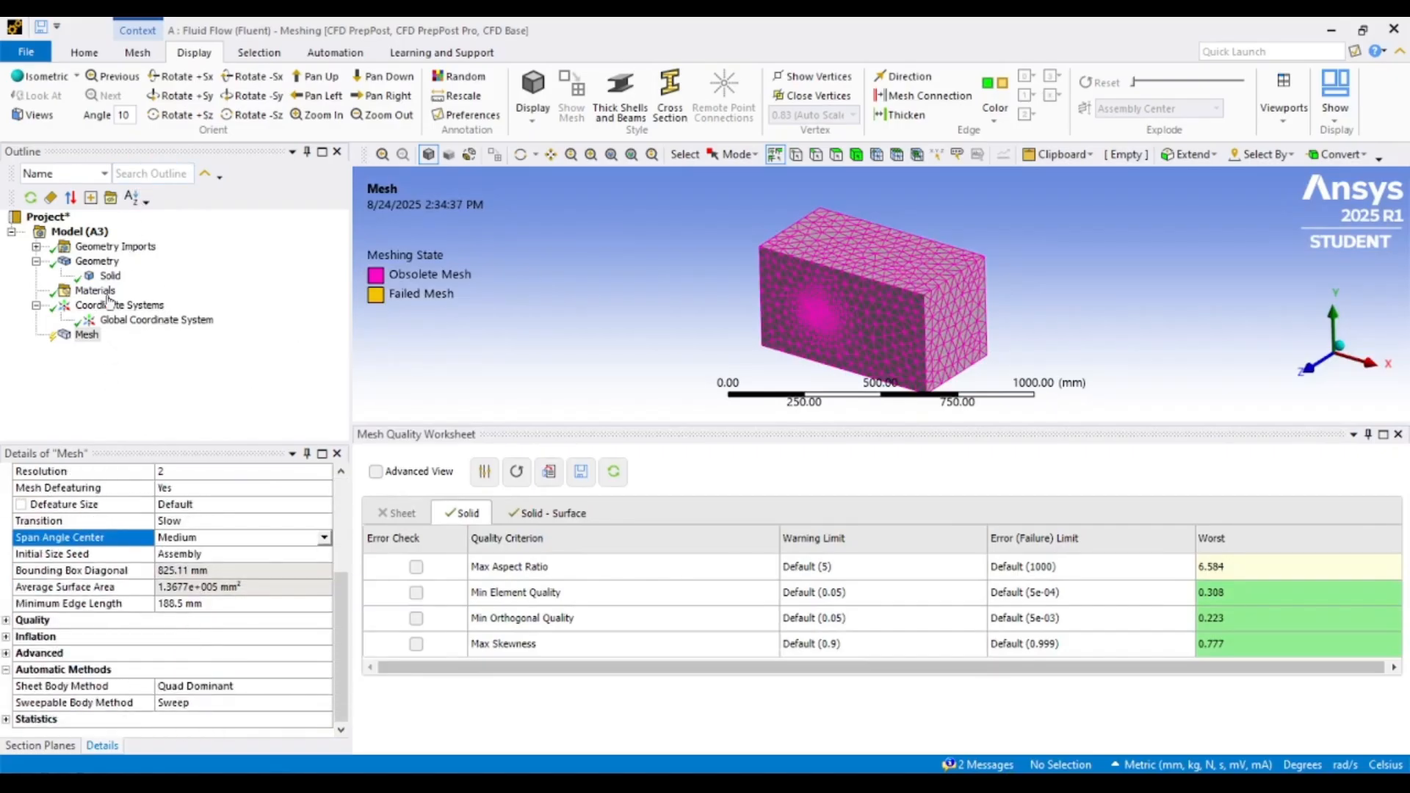
right_click(86, 337)
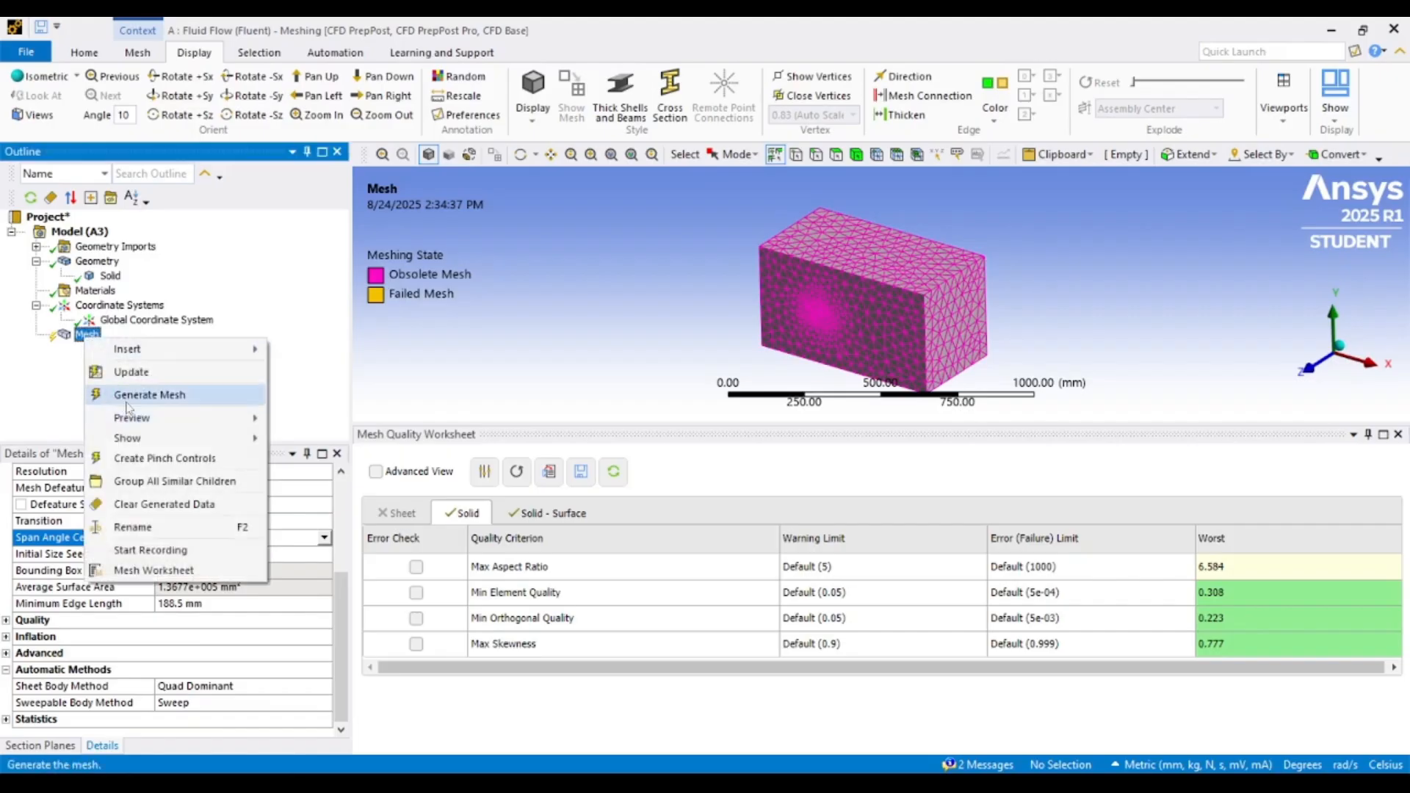
left_click(117, 395)
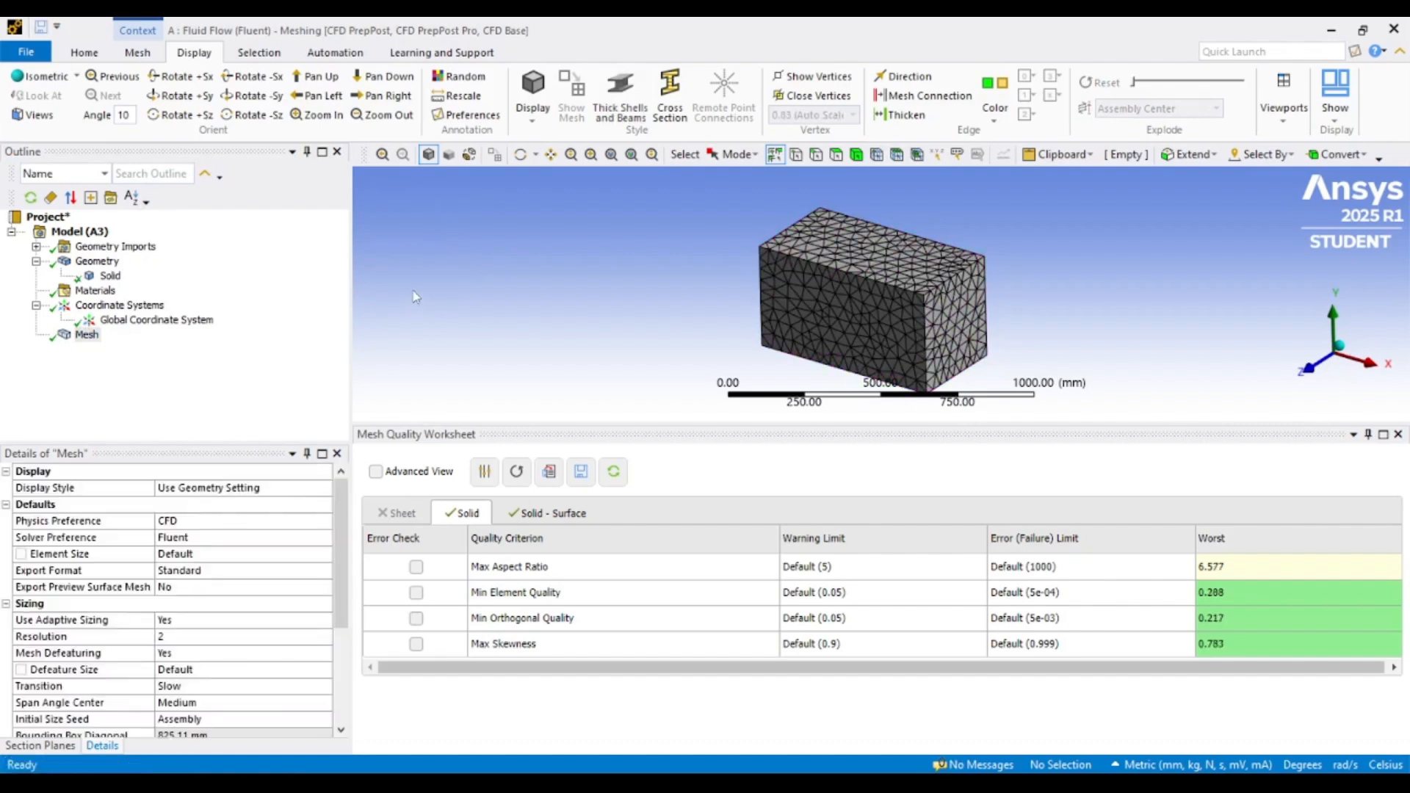
- Inspect the regenerated mesh up close and compare its quality criteria for the solid and its surface
scroll(800, 301, "up", 4)
middle_click_drag(793, 297, 651, 408)
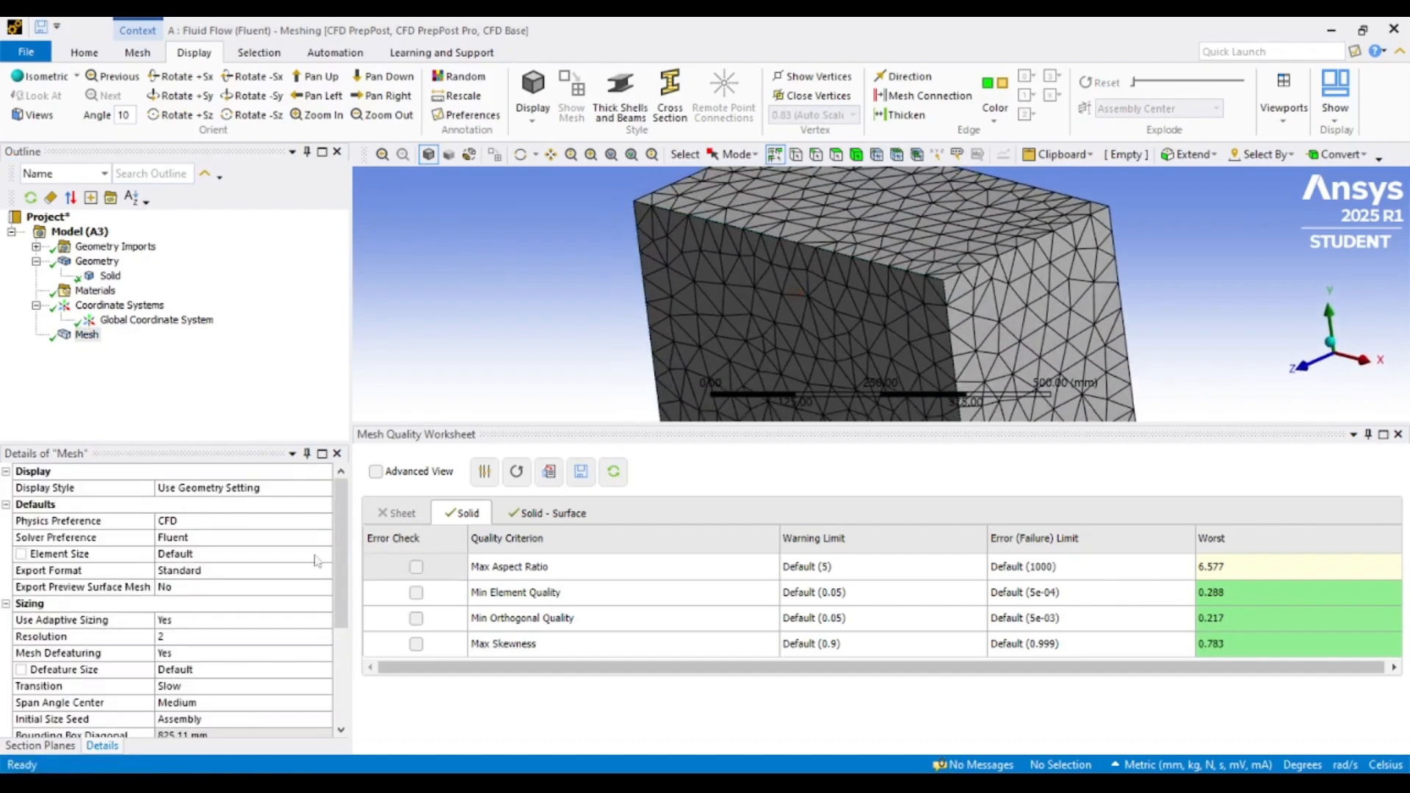
left_click(535, 514)
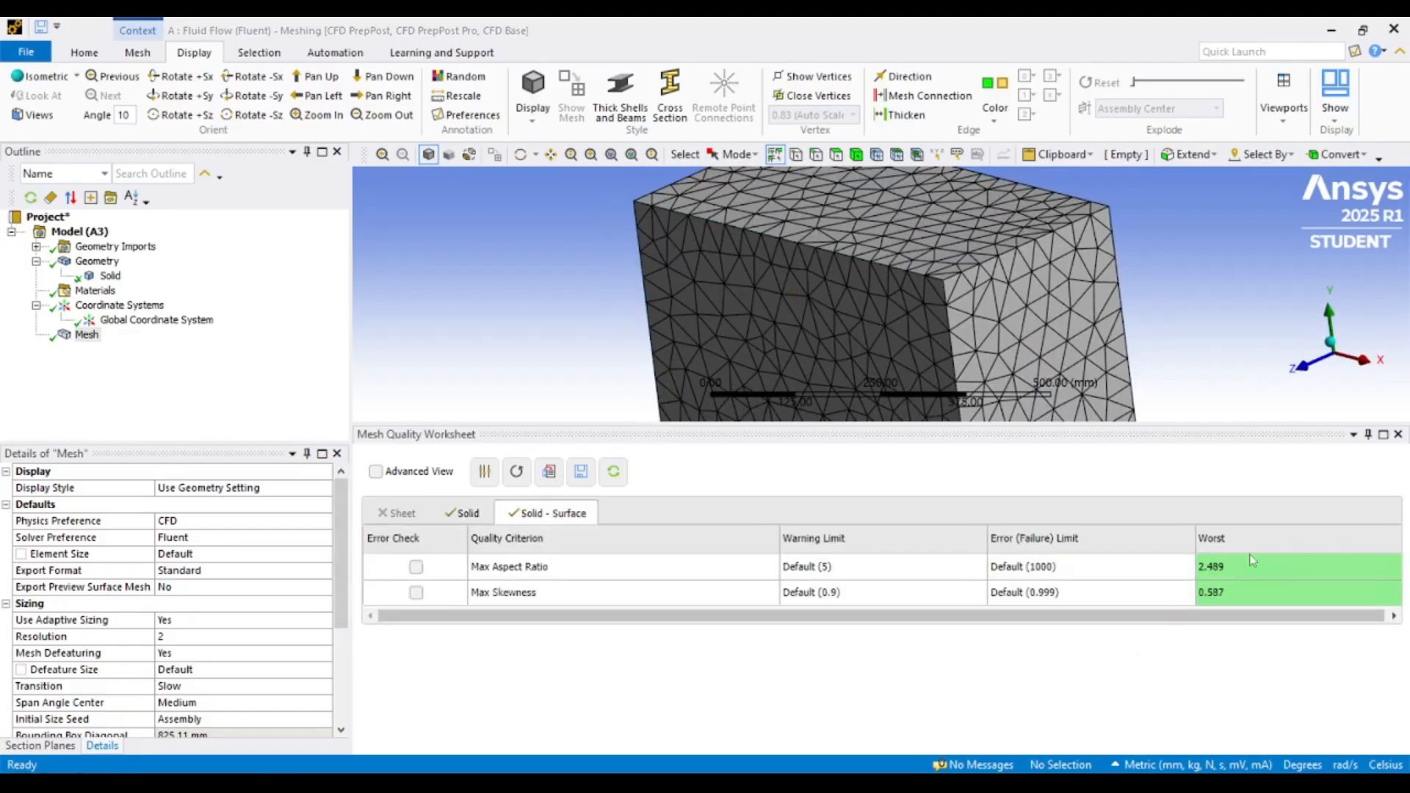
left_click(462, 514)
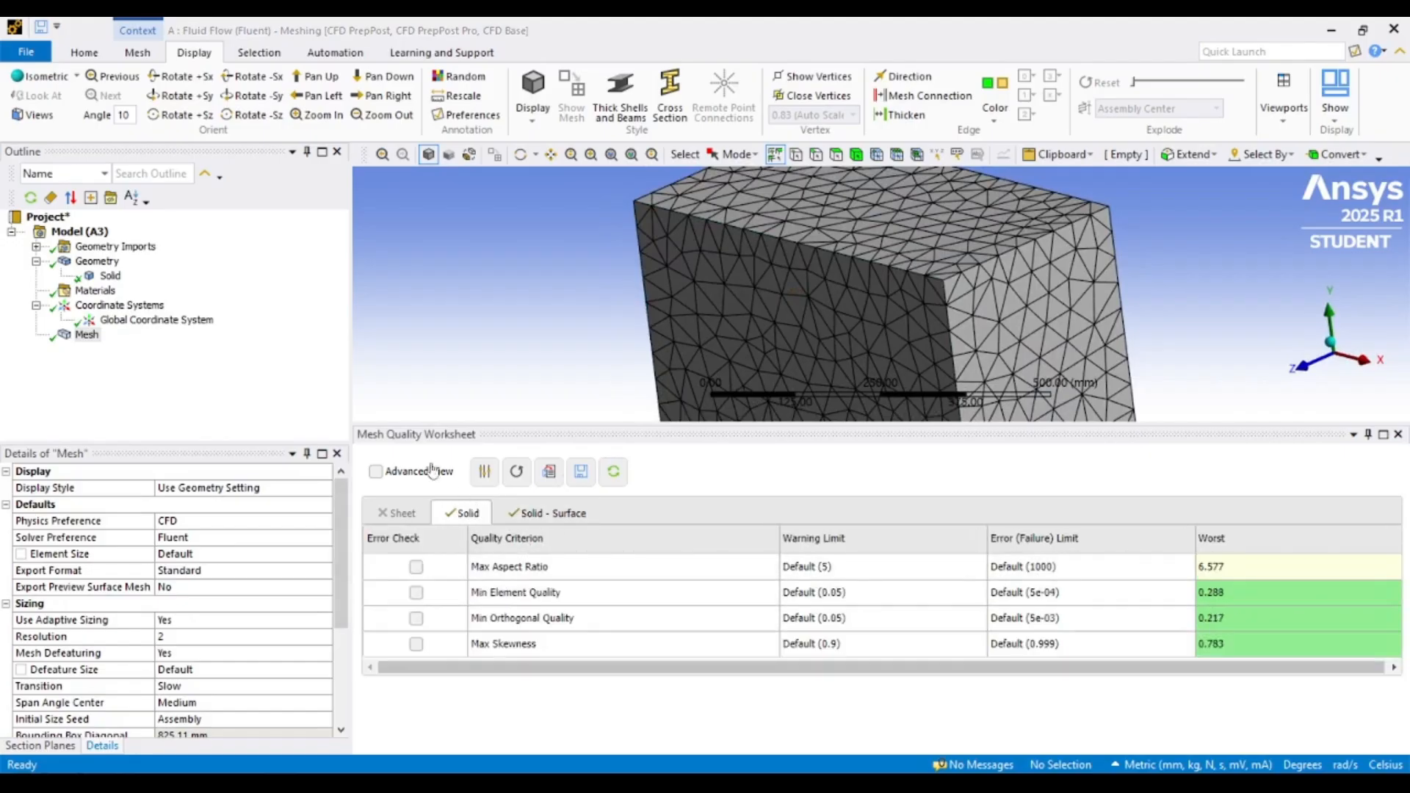
left_click(137, 53)
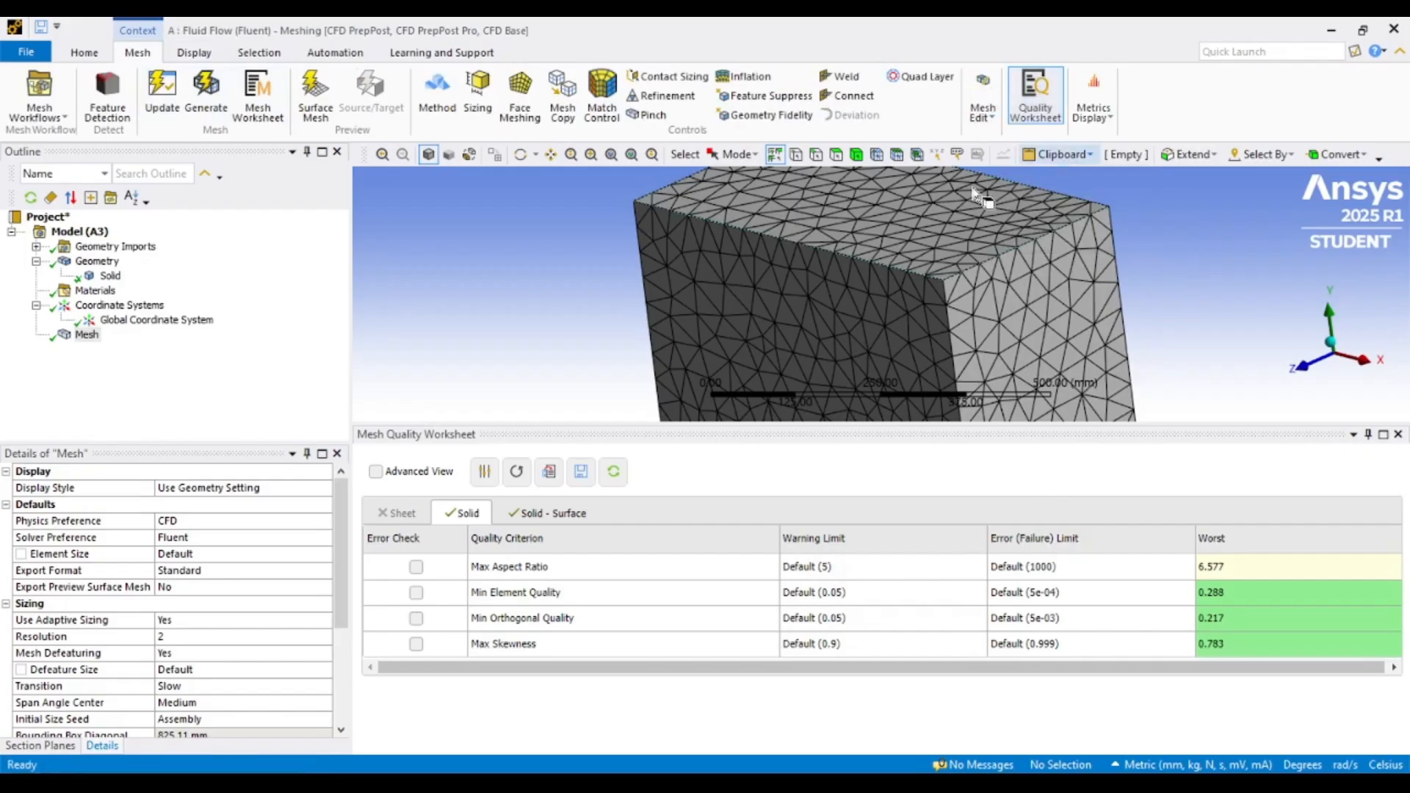
left_click(89, 337)
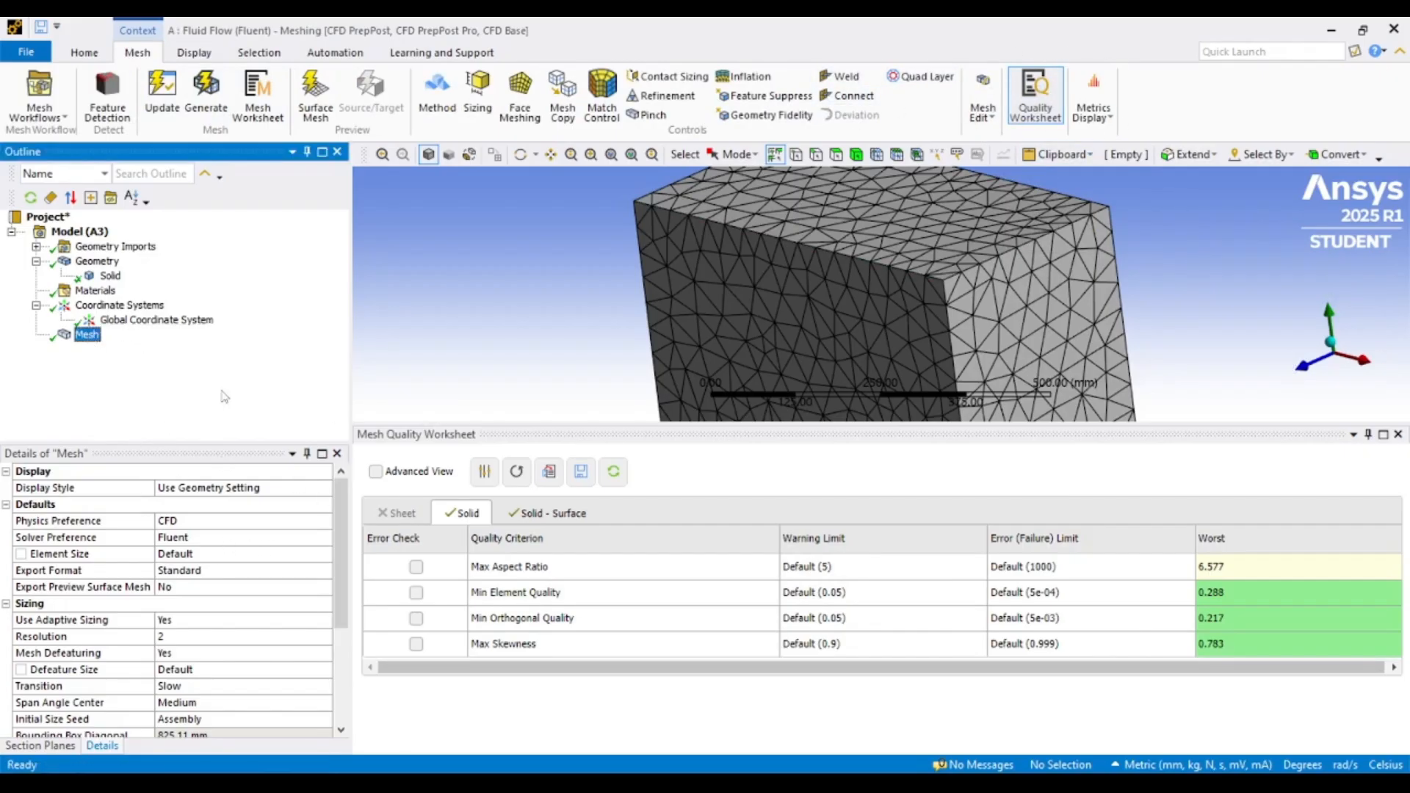
- Set the mesh's global element size to 45 mm and regenerate the mesh
left_click(85, 52)
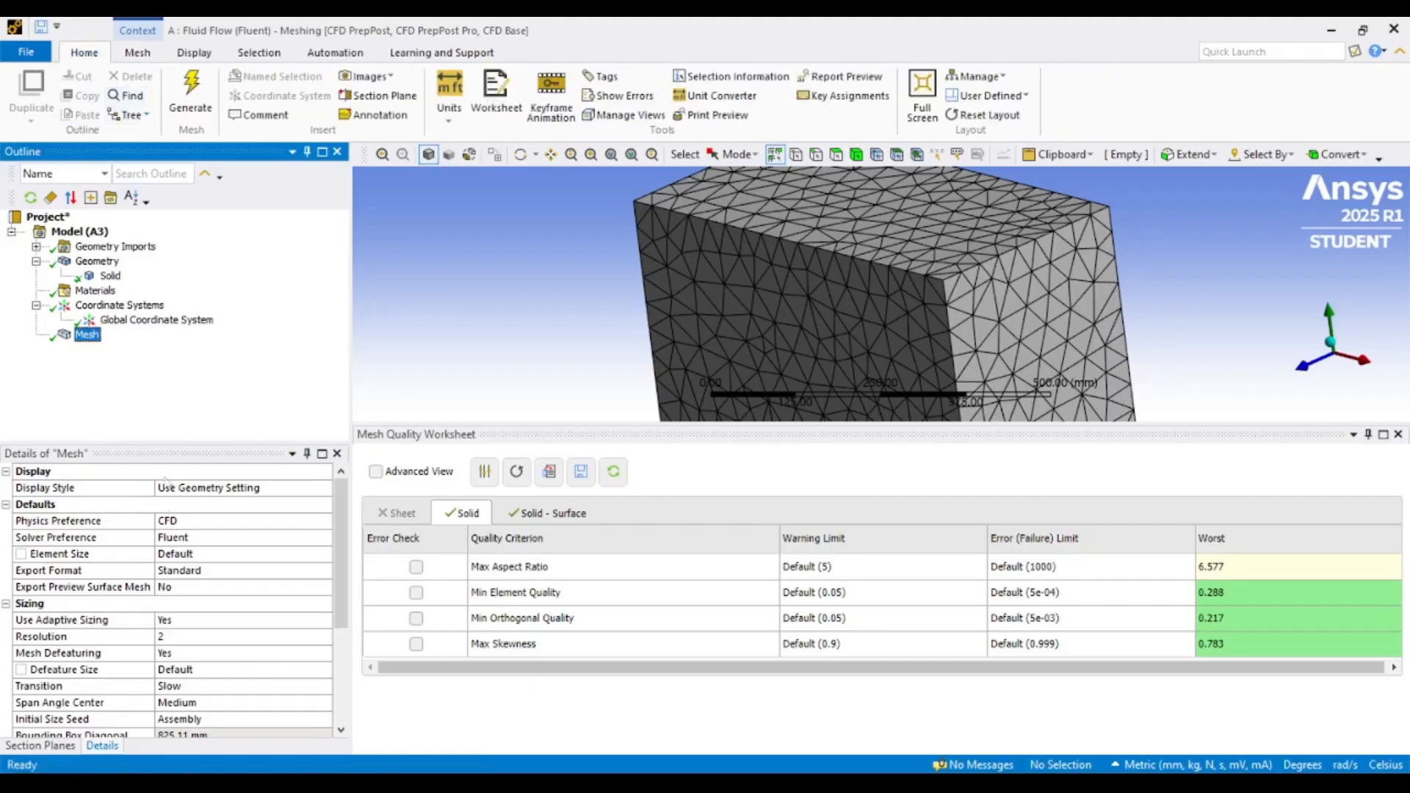
scroll(197, 606, "down", 1)
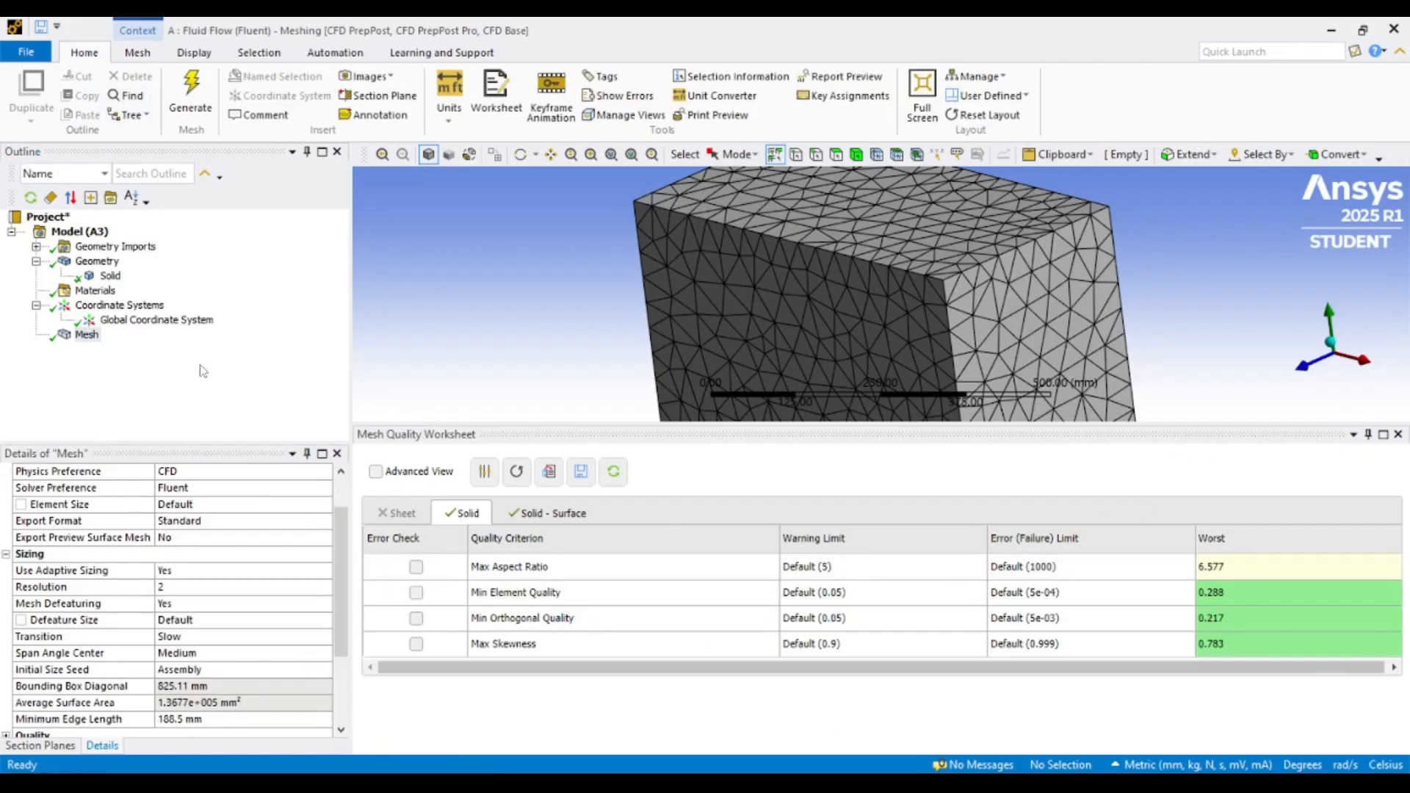
left_click(219, 504)
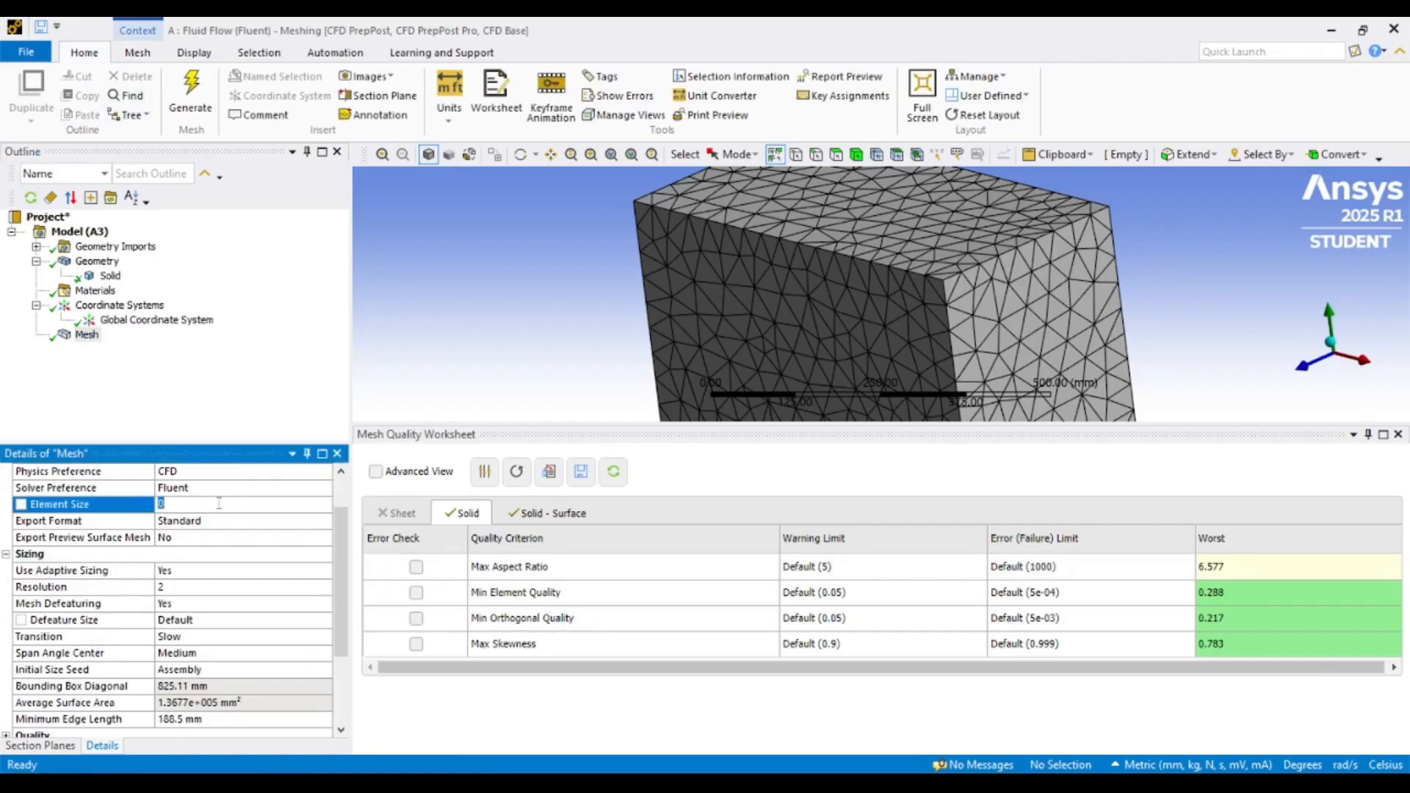
key("Return")
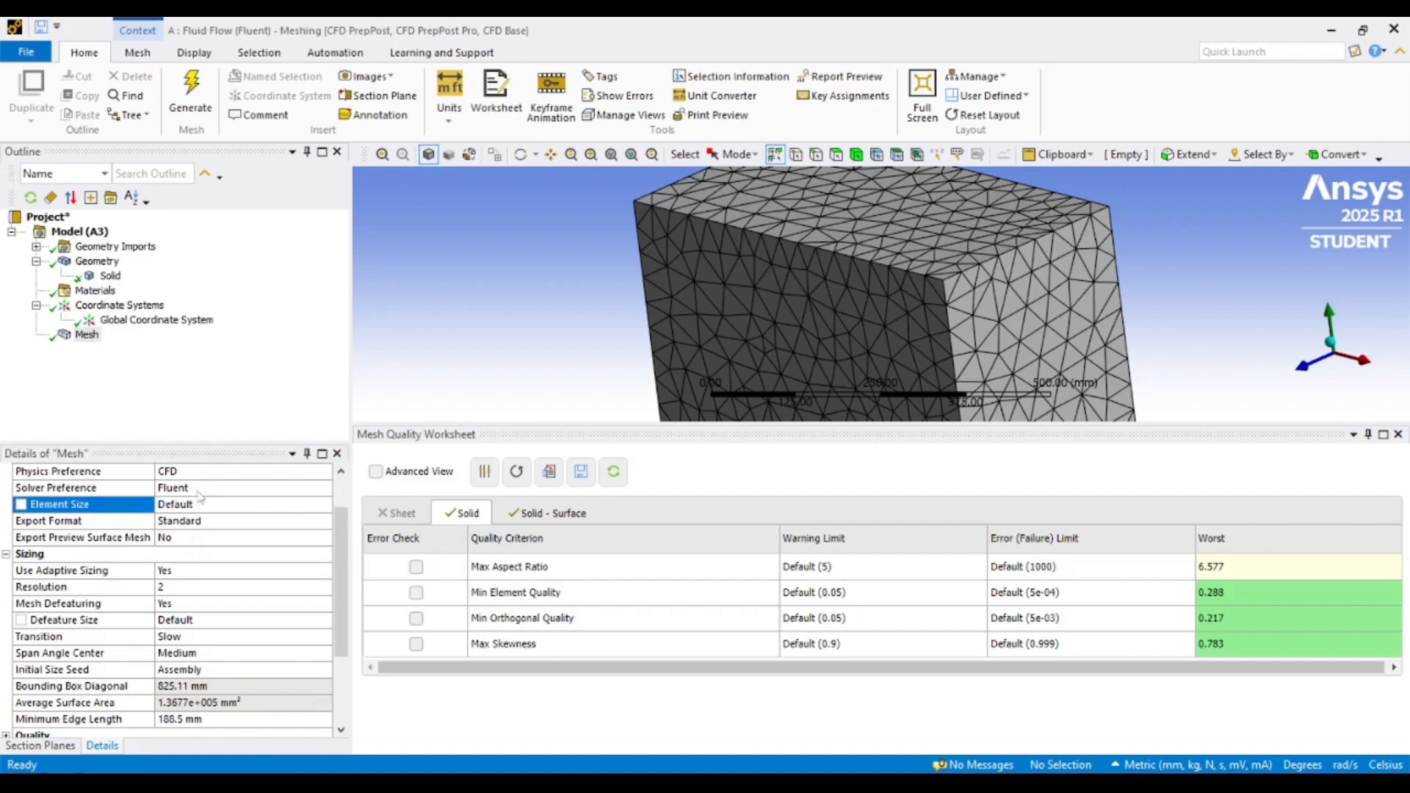
left_click(200, 502)
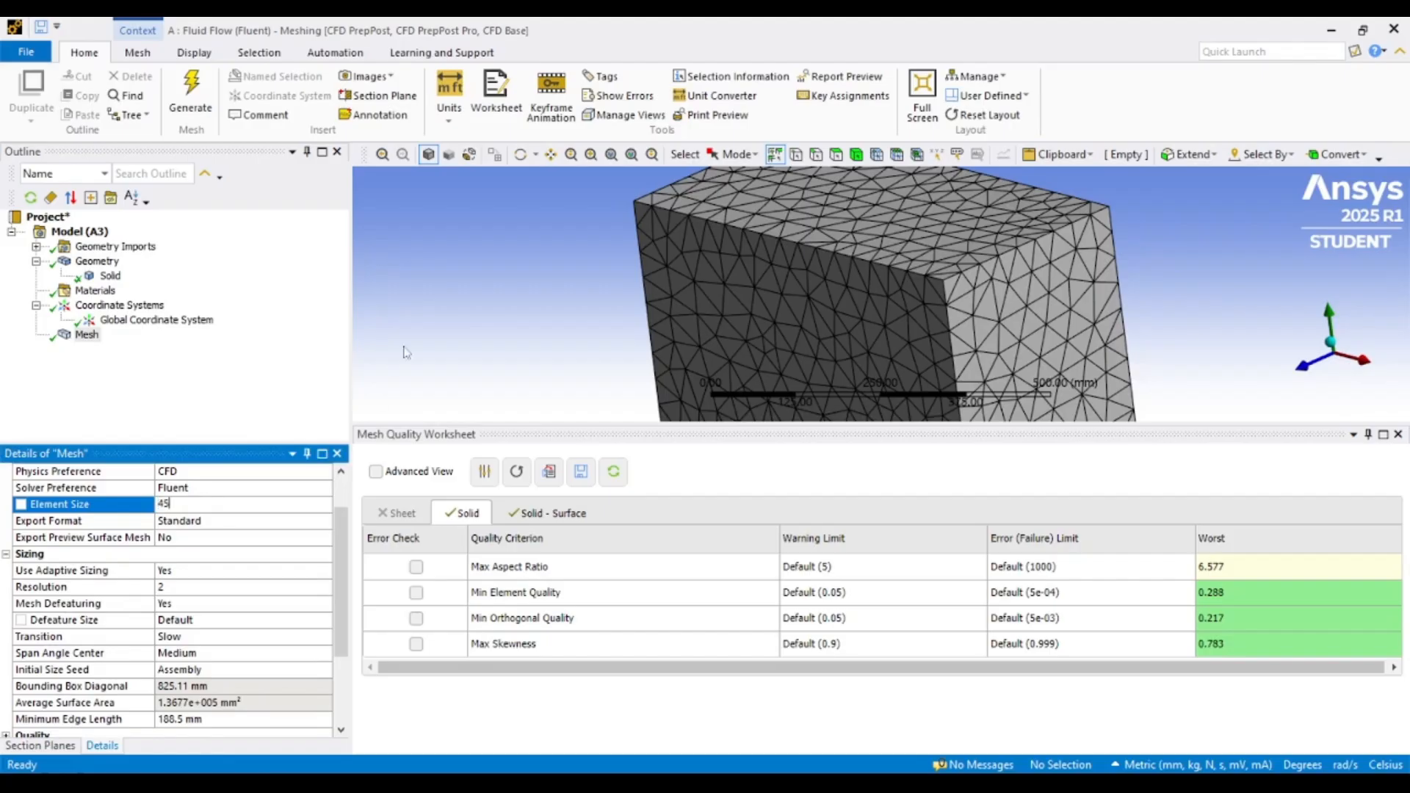
type("45")
key("Return")
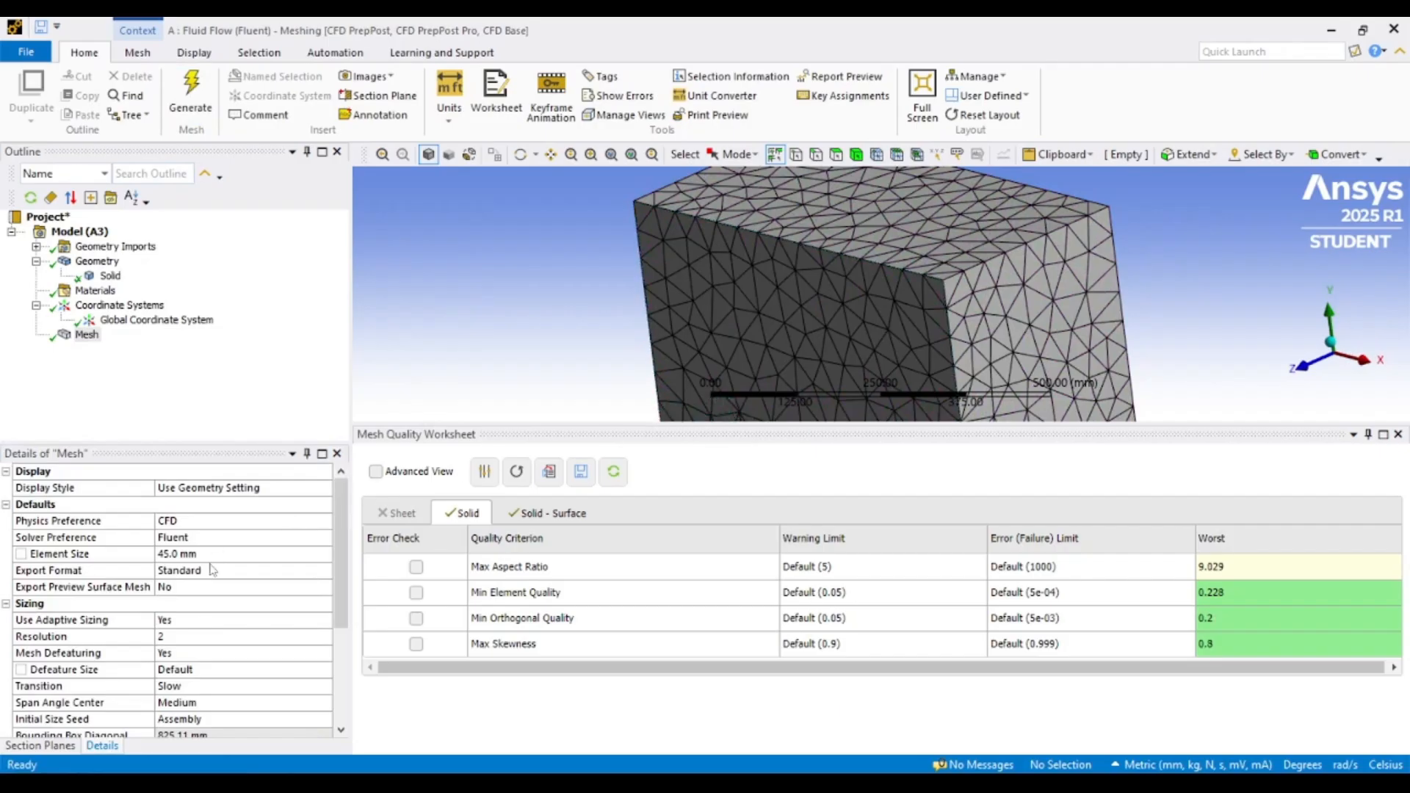
- Reduce the global element size to 30 mm and generate the mesh again
left_click(216, 554)
type("30")
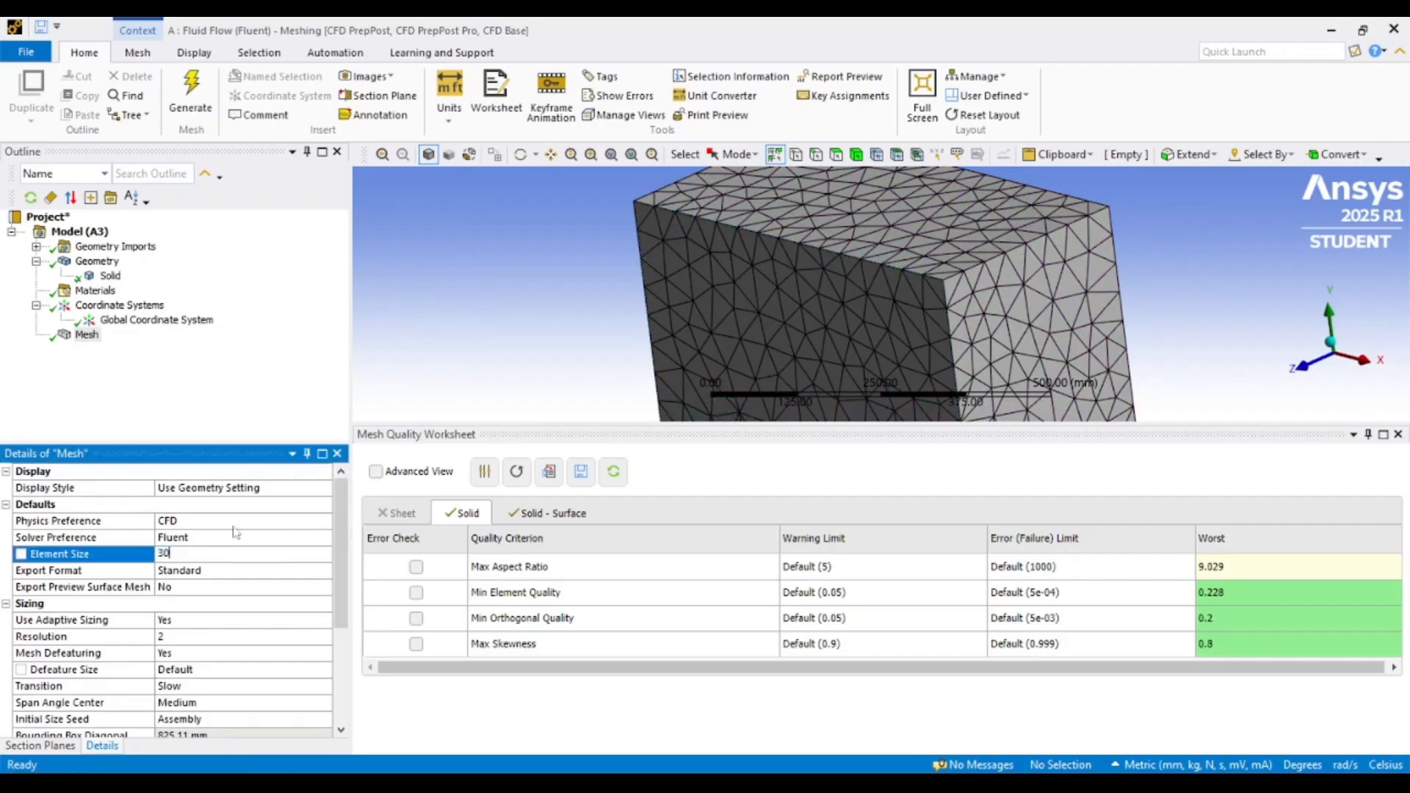
key("Return")
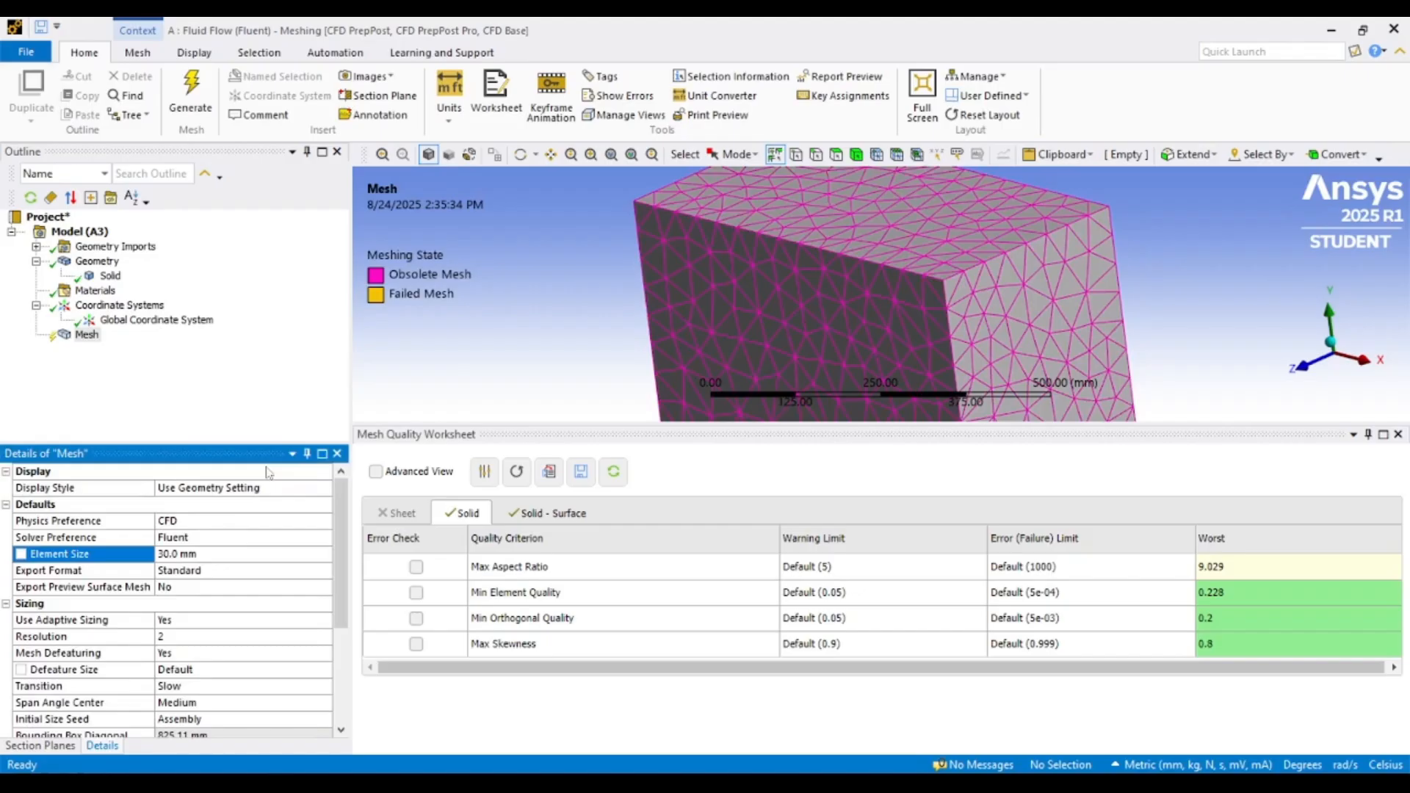
left_click(191, 92)
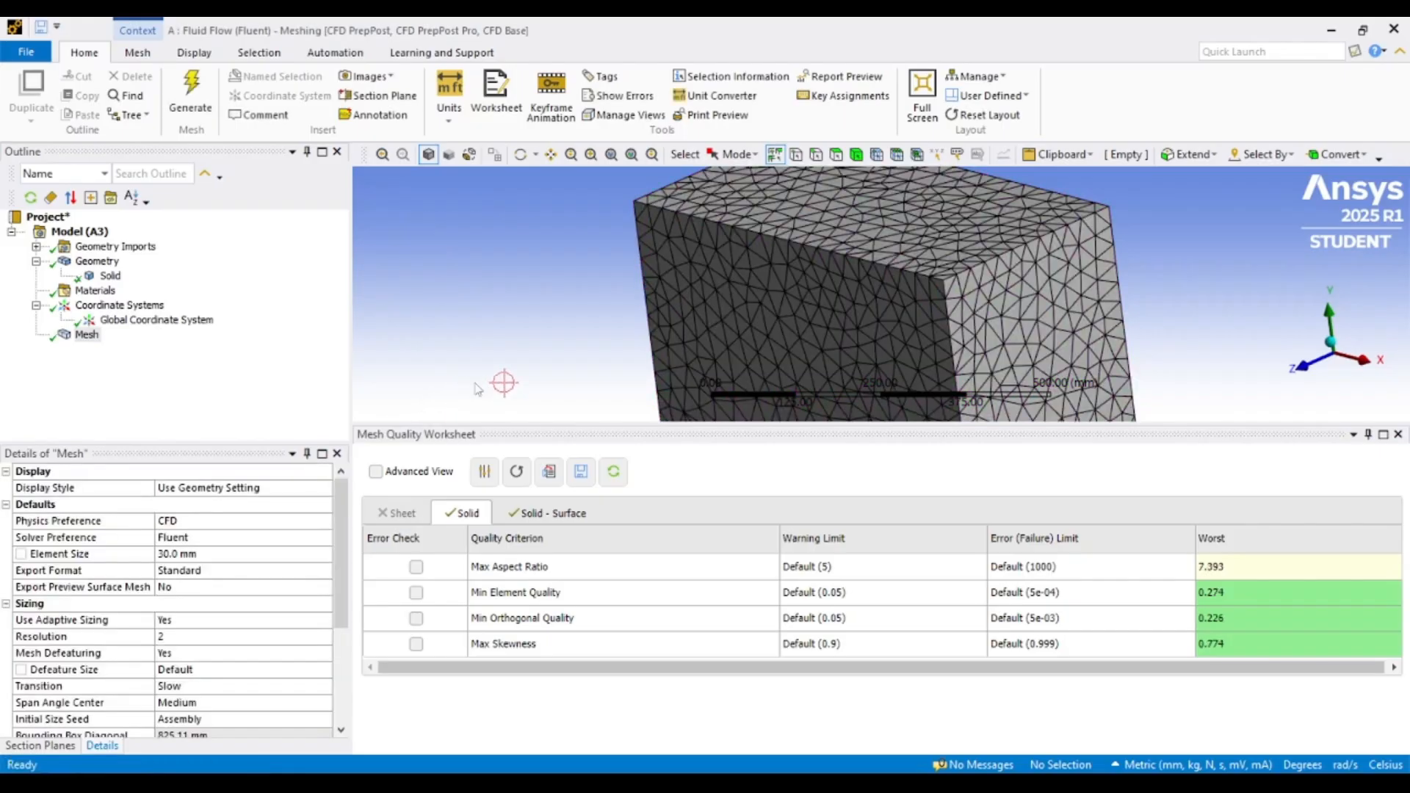
- Refine the global element size to 10 mm and regenerate the mesh
left_click(204, 555)
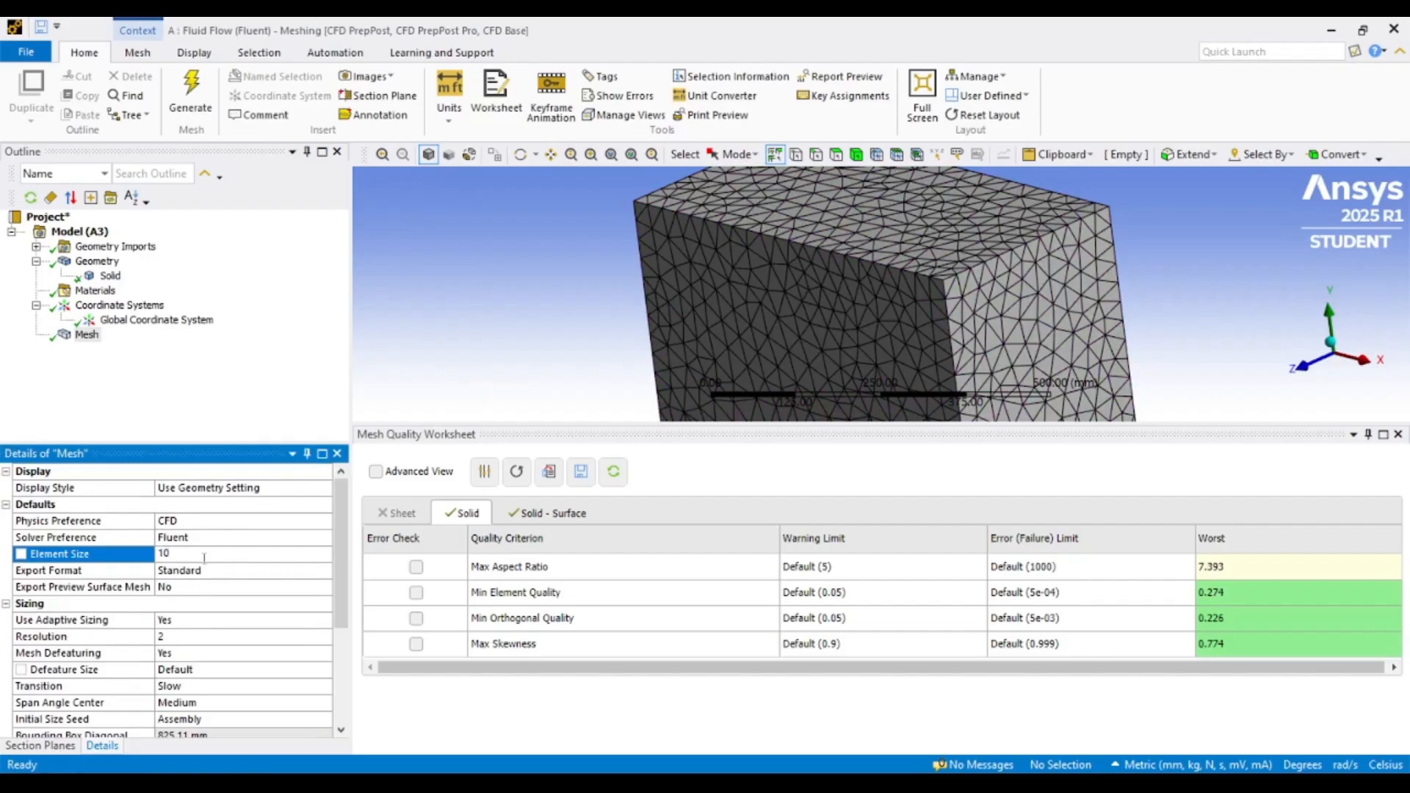
key("Return")
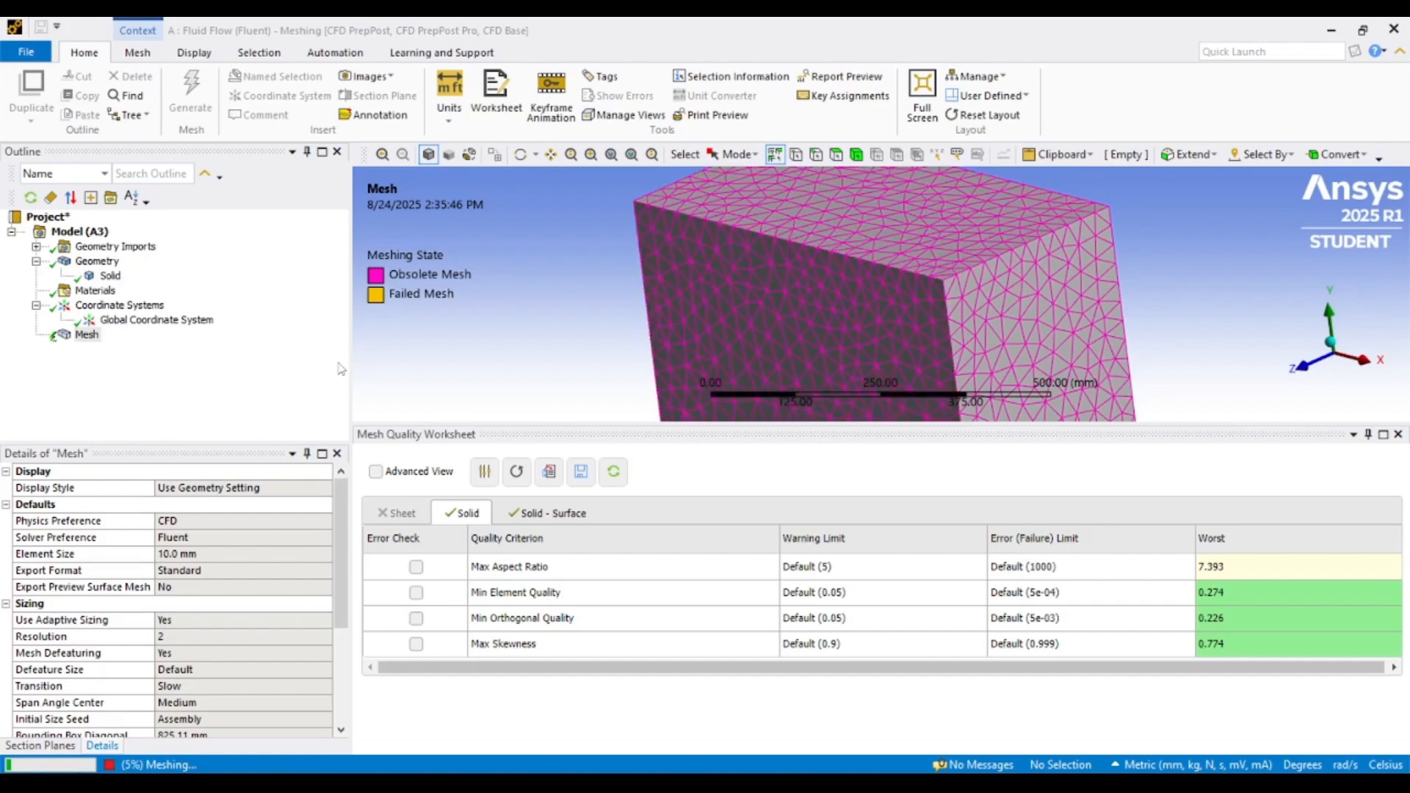
scroll(137, 637, "down", 5)
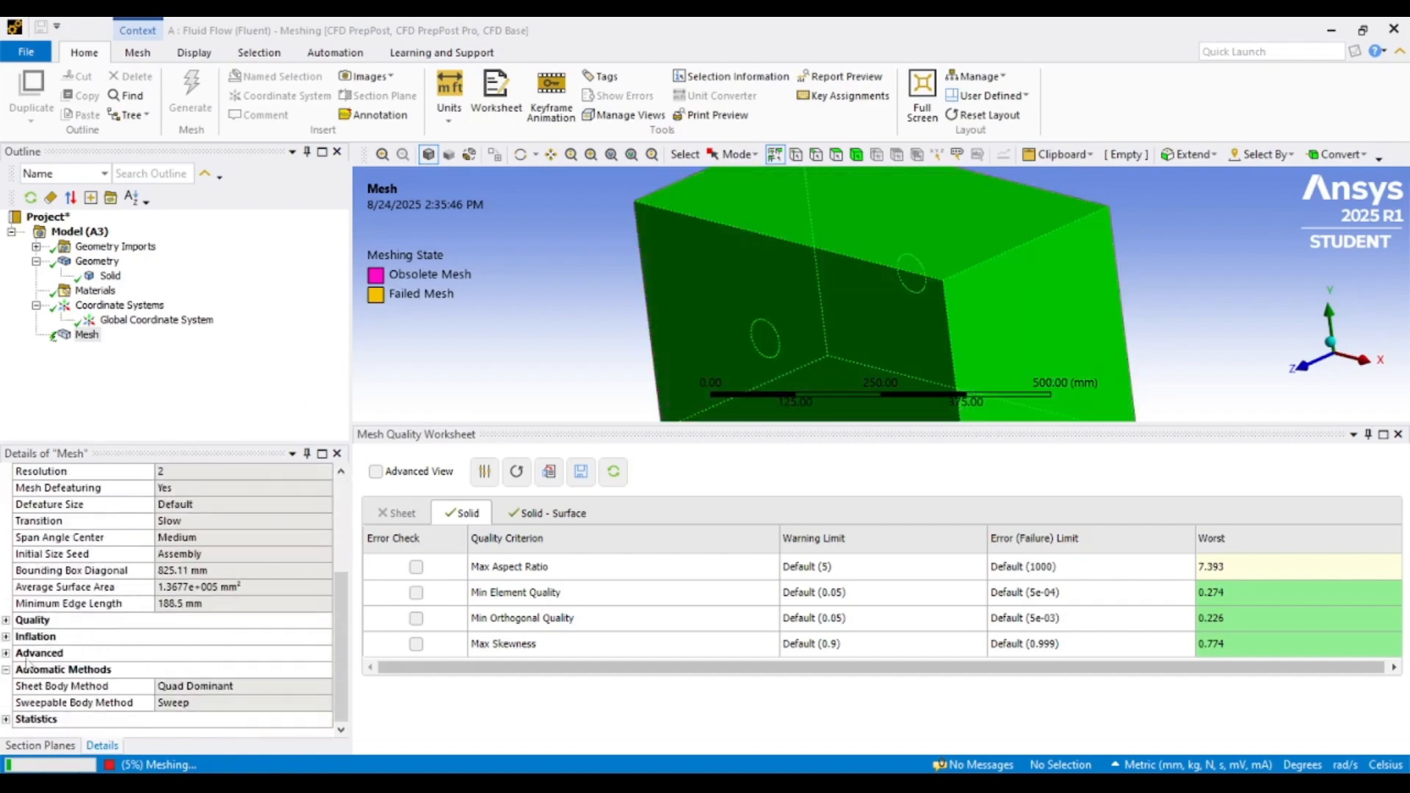
left_click(6, 719)
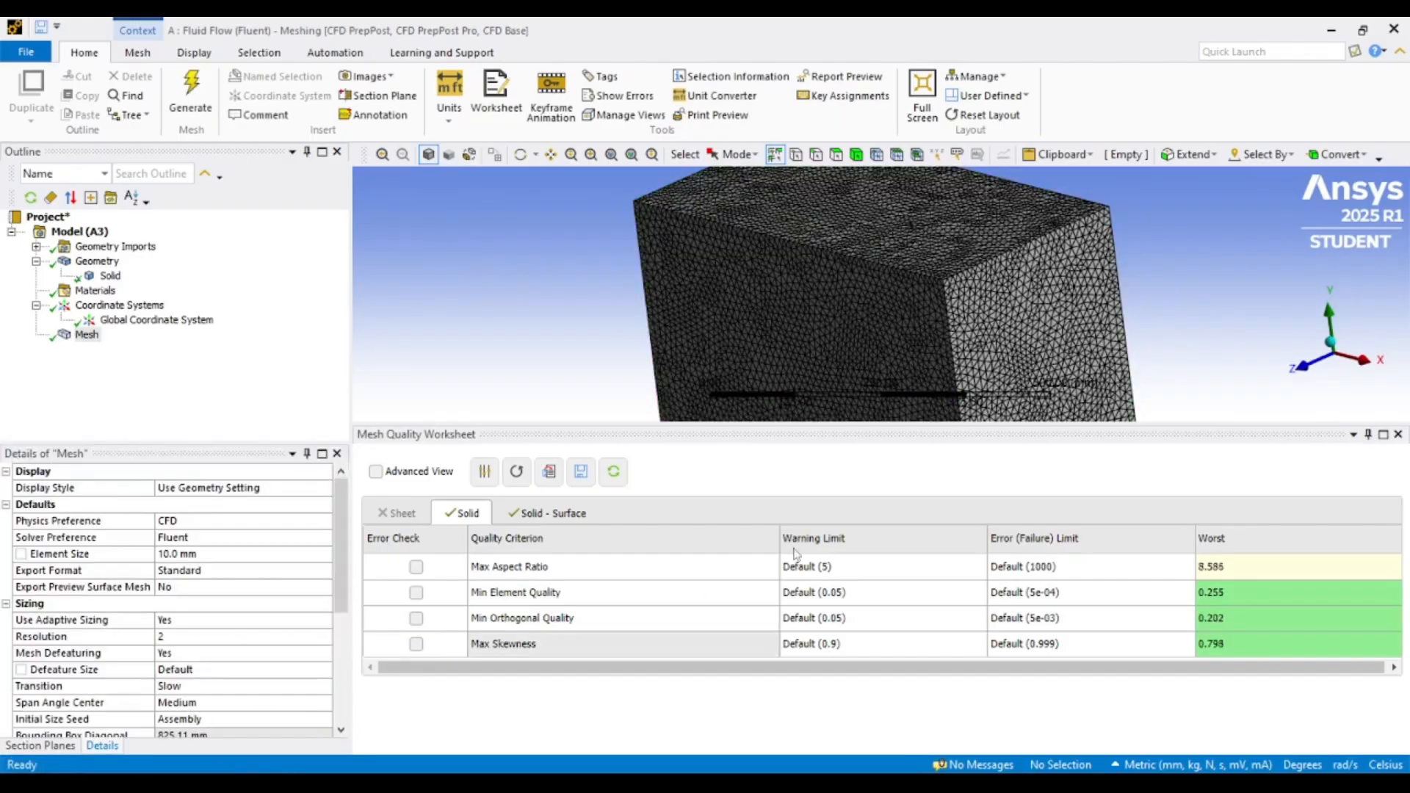
- Examine the refined mesh's worst quality values for the surface and the solid, and review the mesh settings
left_click(566, 517)
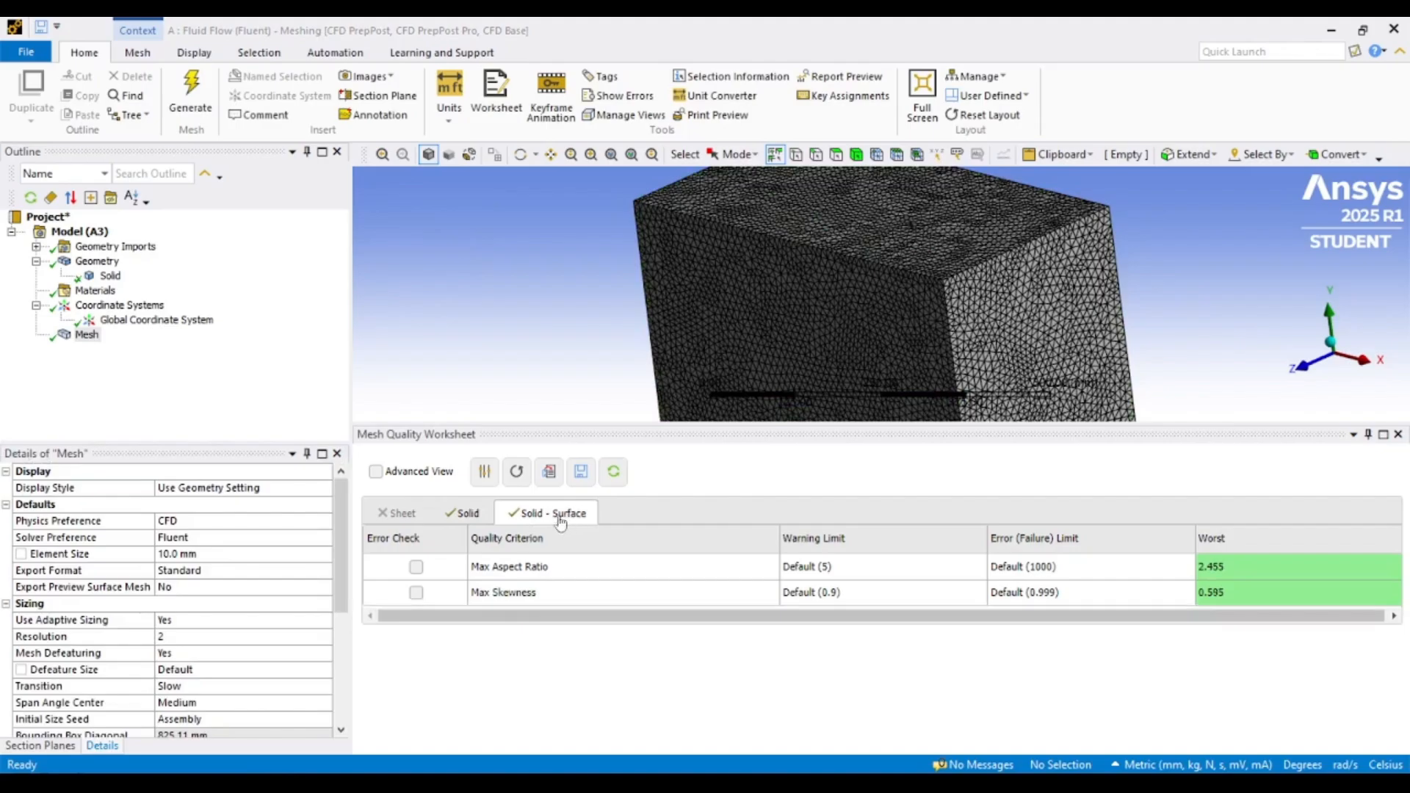
left_click(478, 517)
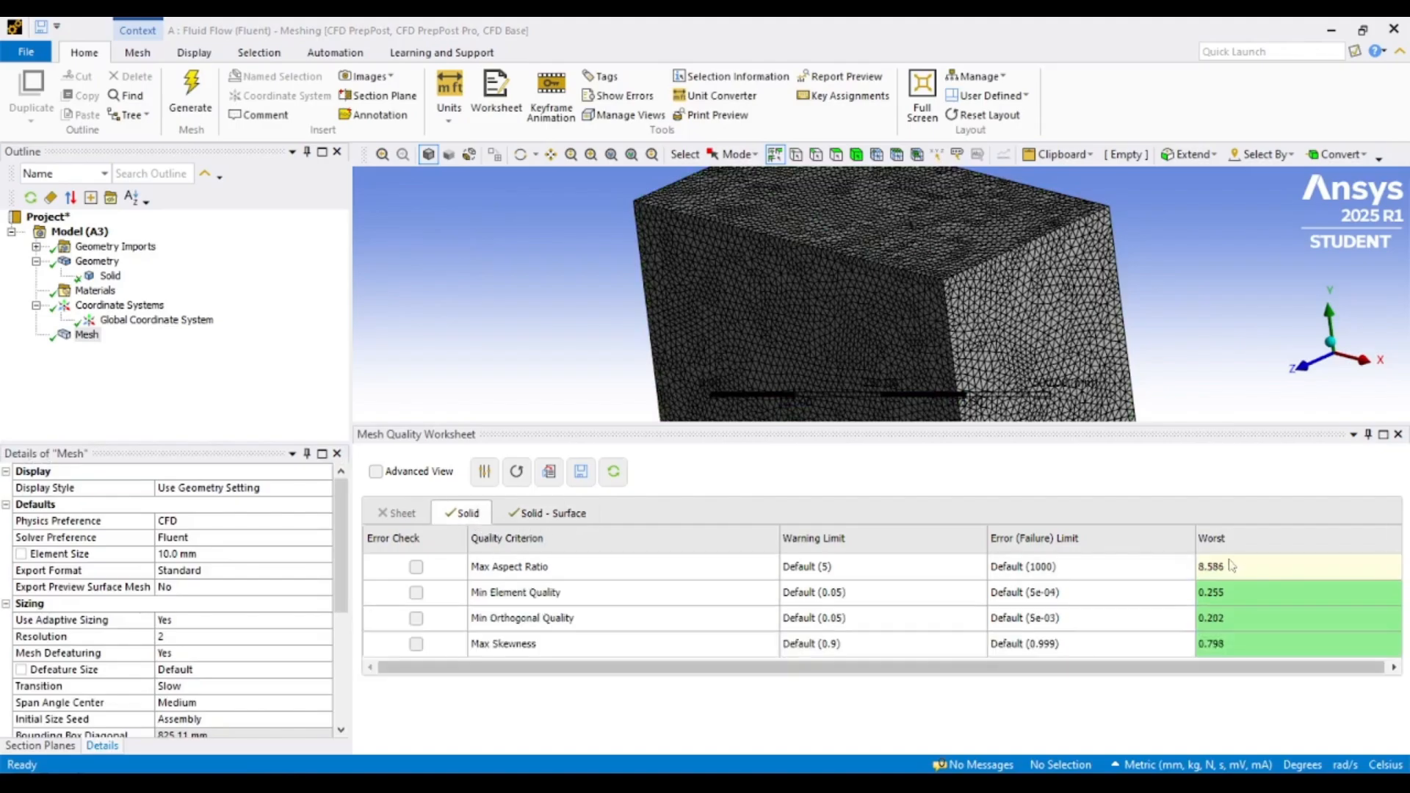
scroll(213, 629, "down", 2)
scroll(213, 629, "down", 2)
scroll(115, 578, "up", 1)
scroll(115, 578, "up", 3)
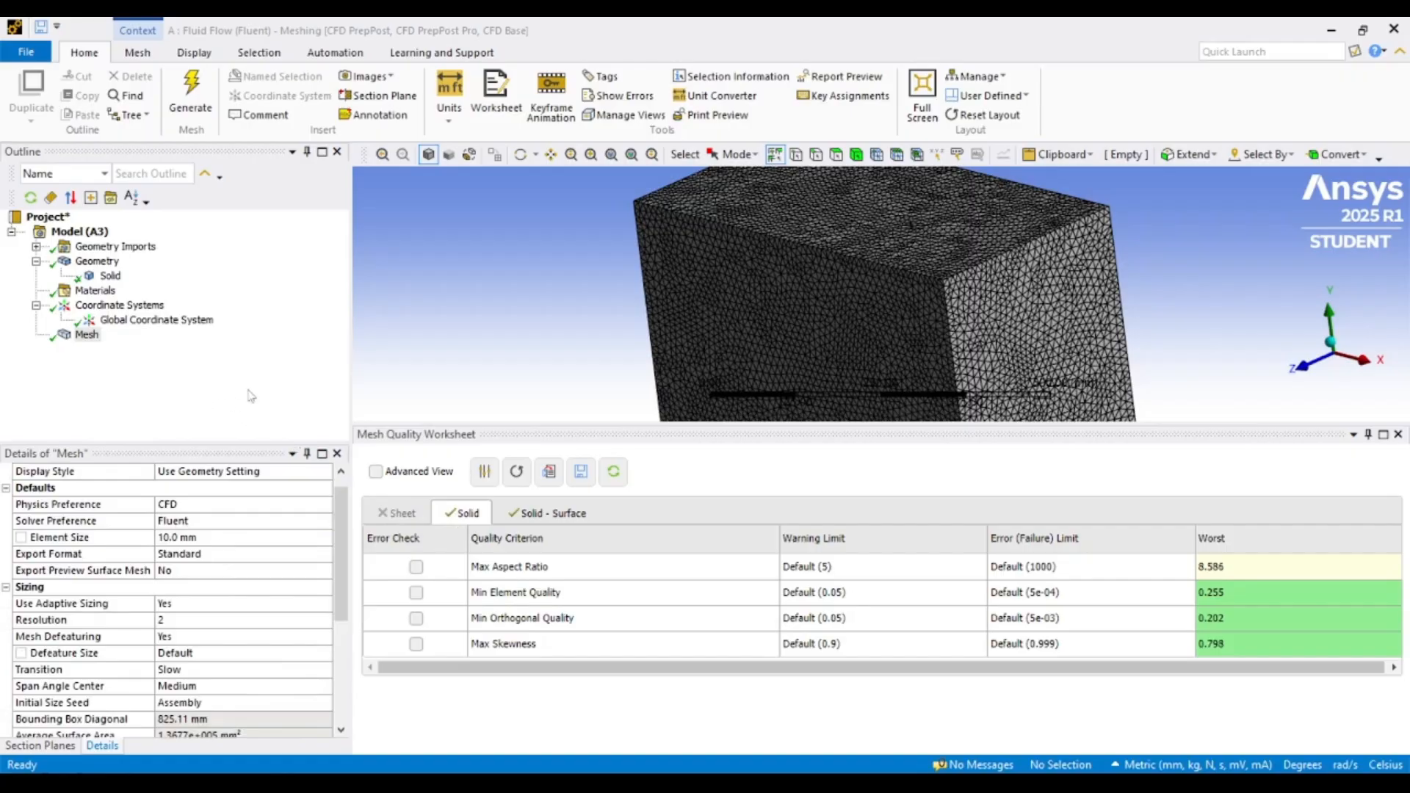
- Insert a mesh method control and scope it to the solid body
right_click(86, 335)
mouse_move(119, 347)
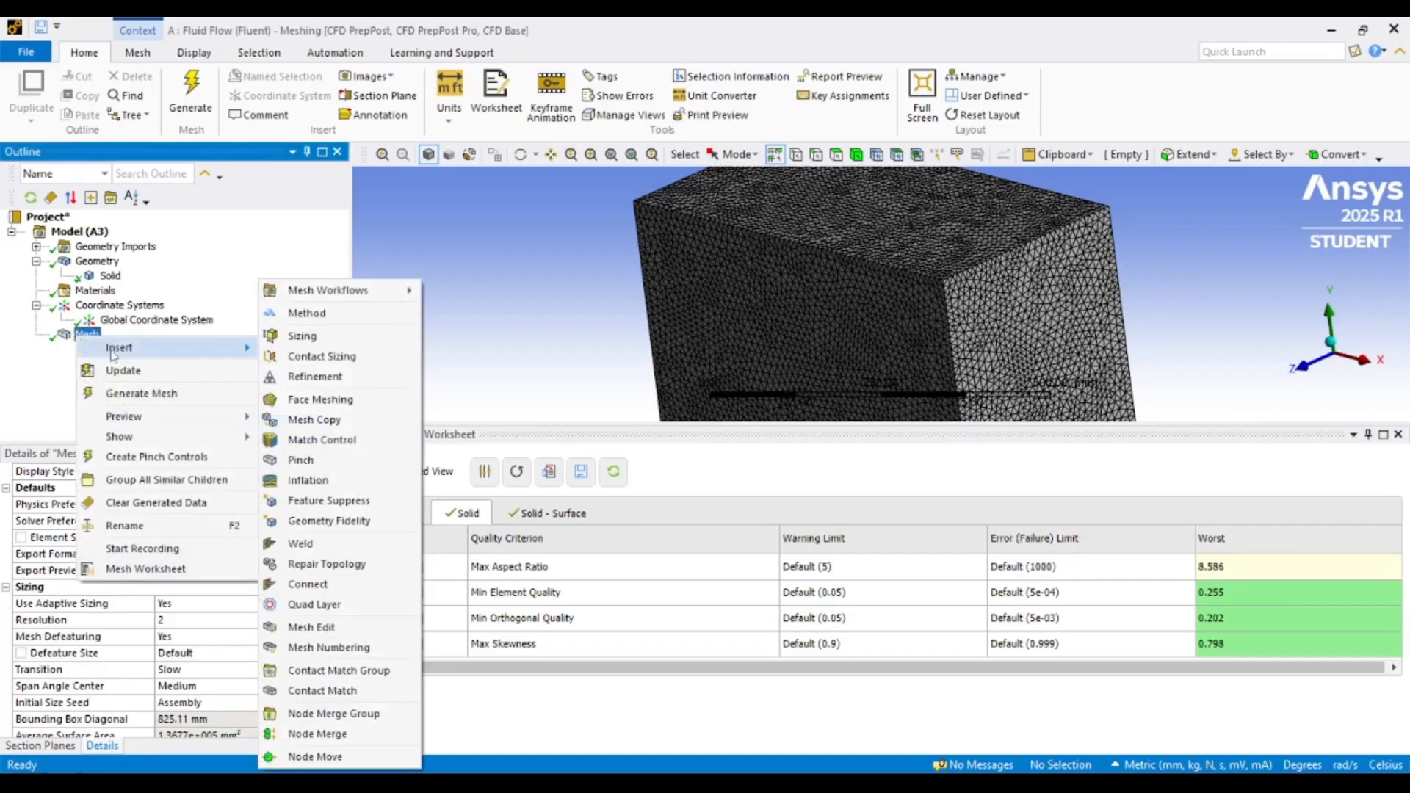
left_click(306, 313)
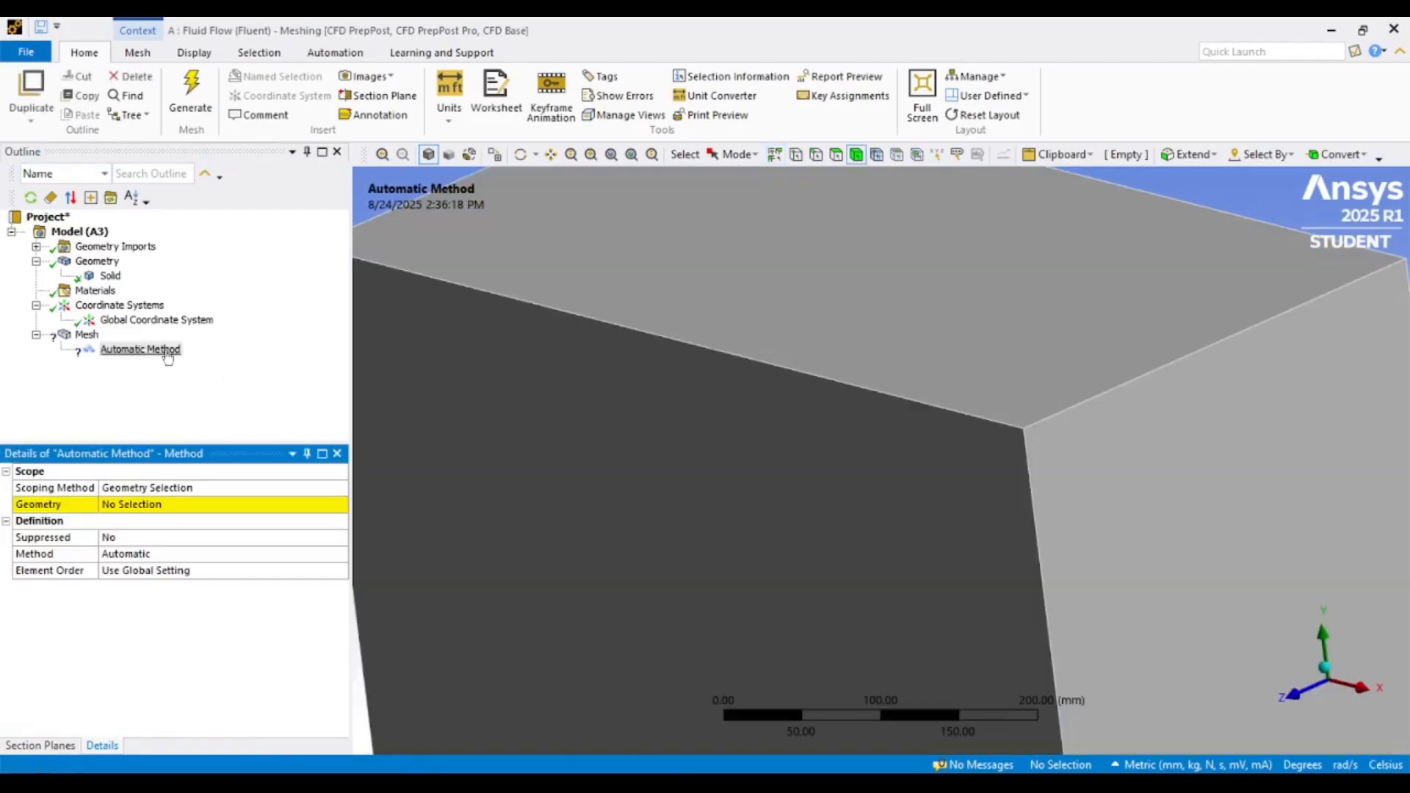
left_click(645, 417)
left_click(206, 519)
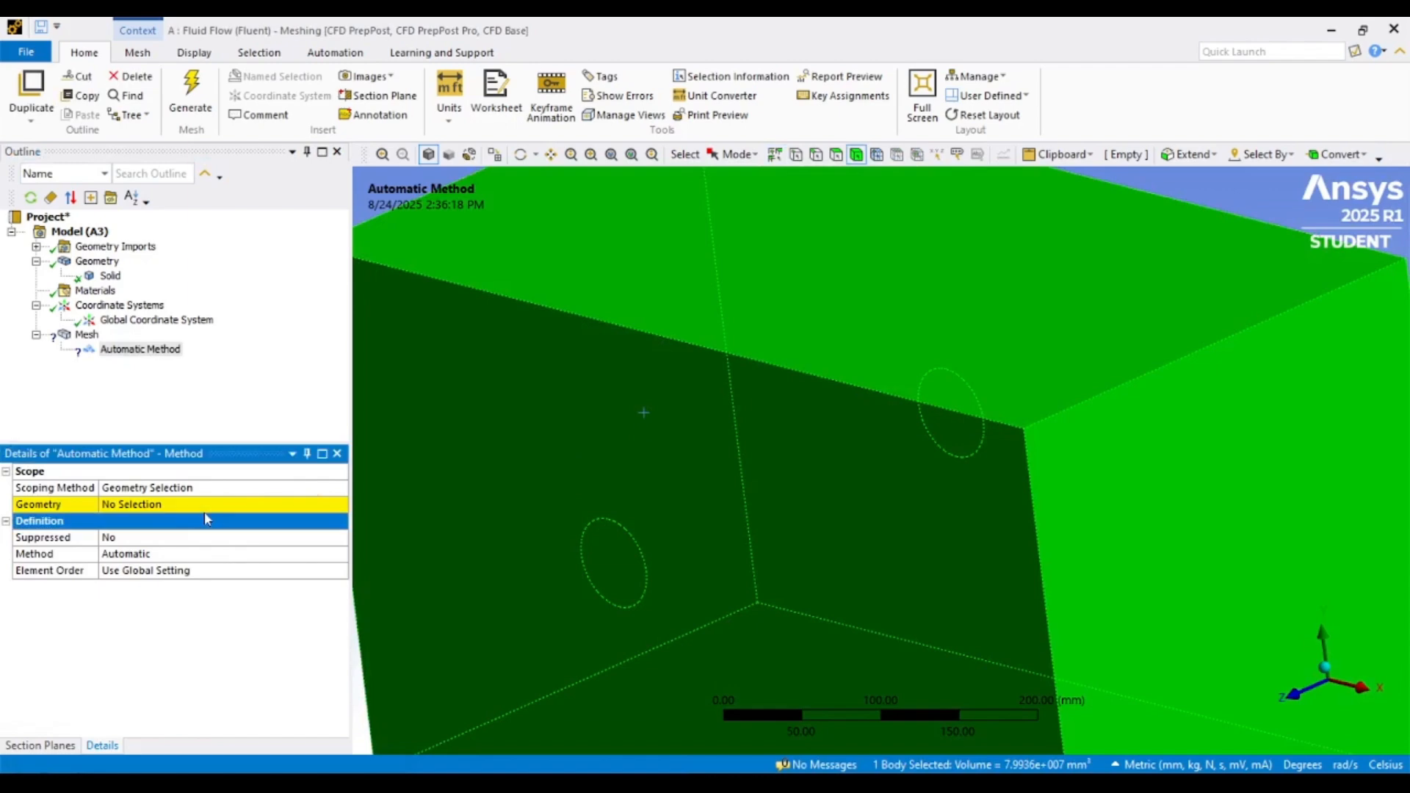
left_click(185, 506)
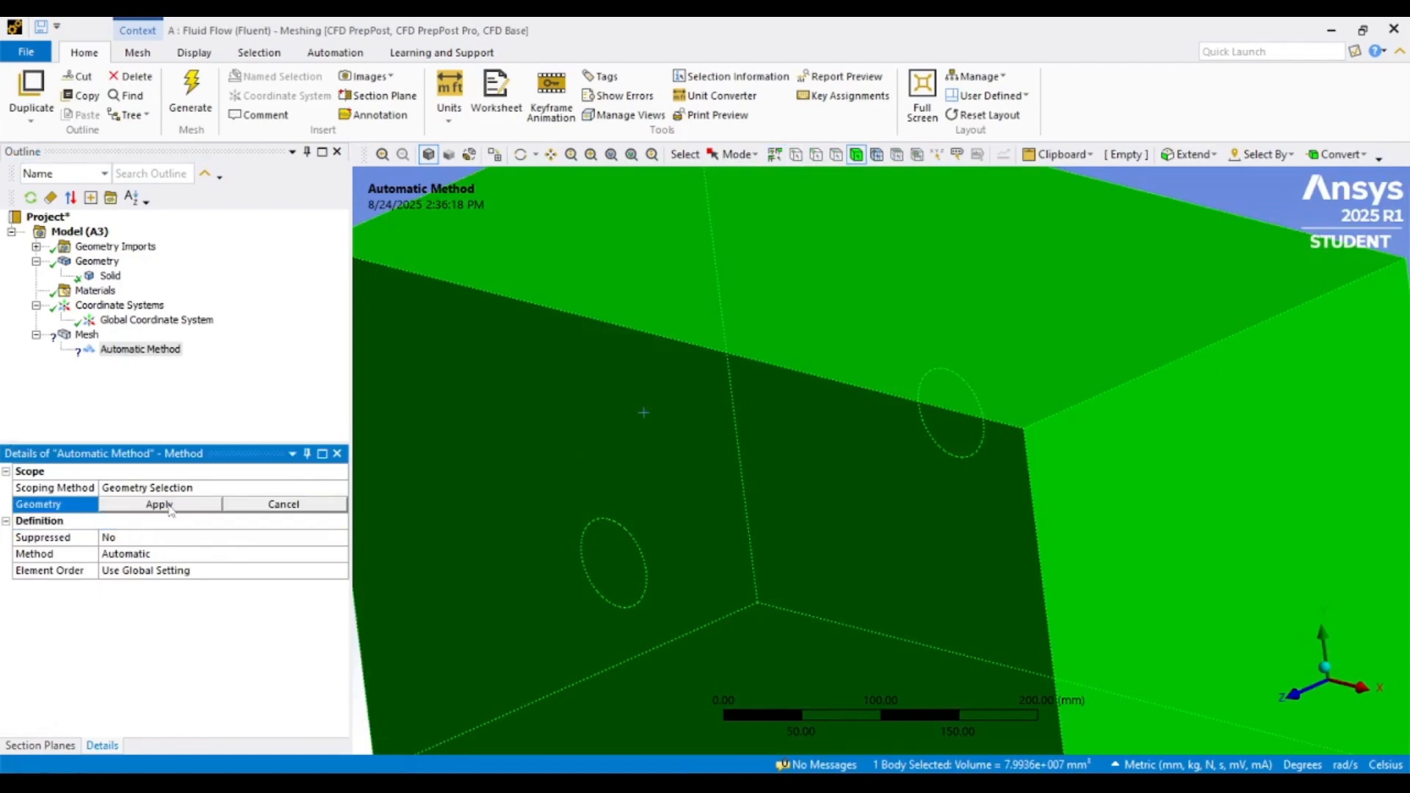
left_click(159, 504)
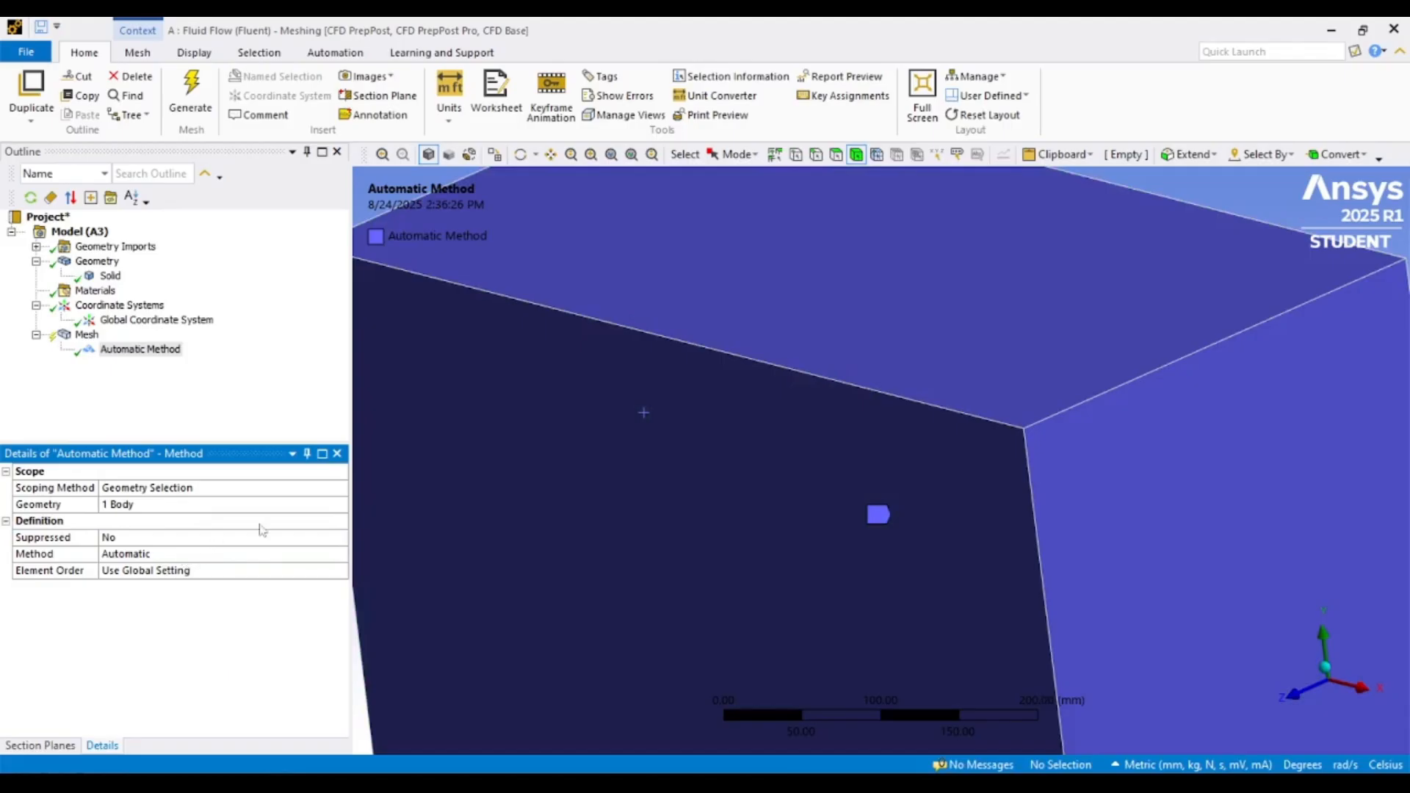
- Set the body's mesh method to Hex Dominant and generate the mesh
left_click(329, 554)
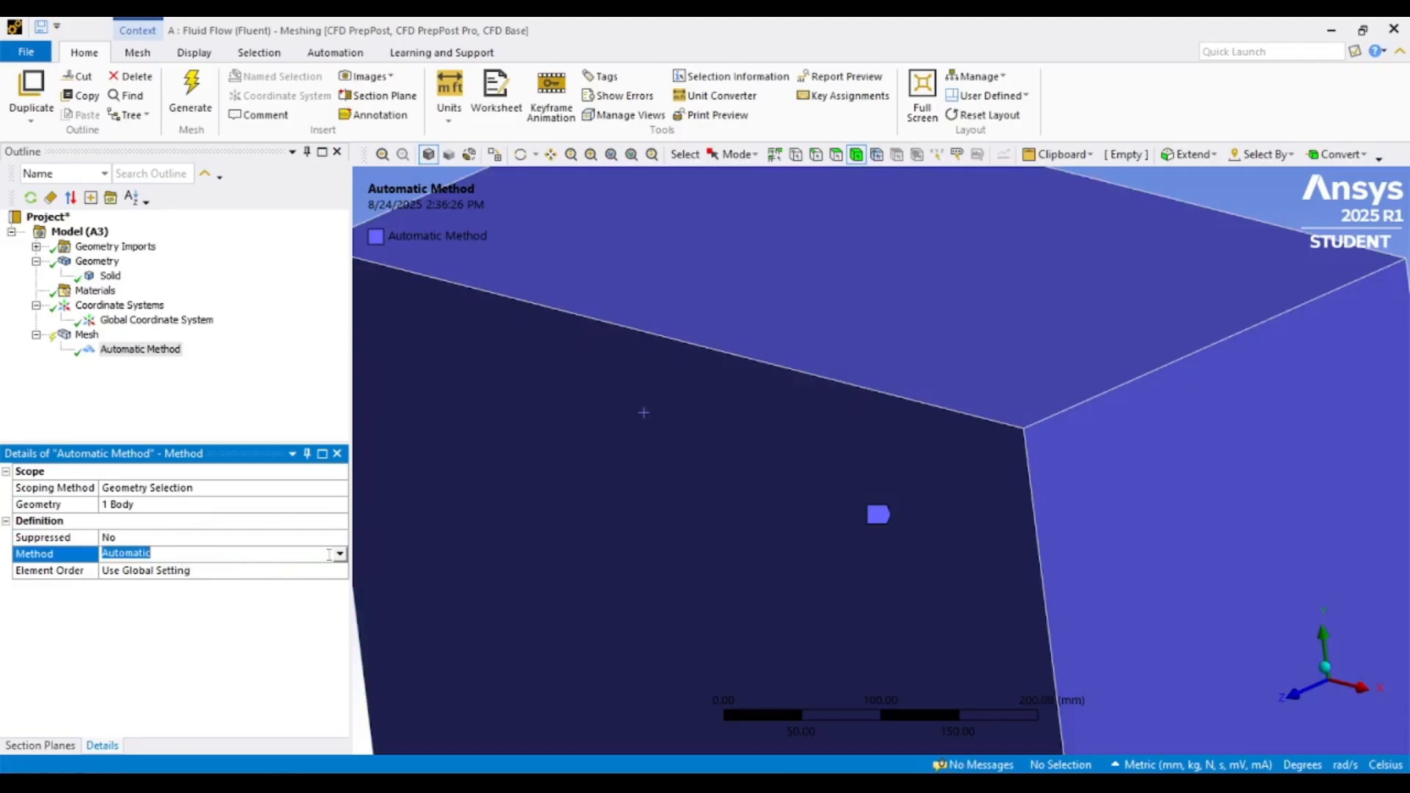
left_click(340, 555)
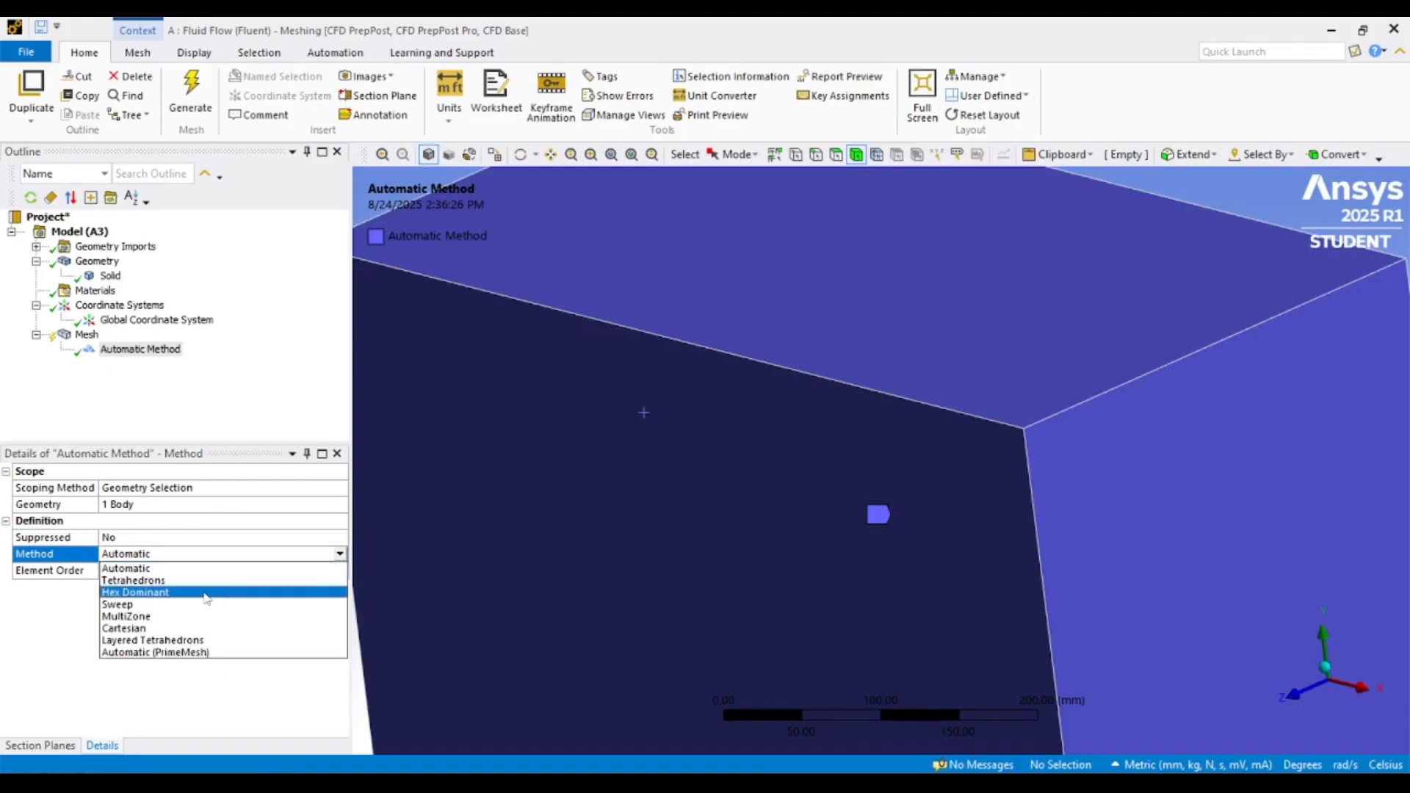
left_click(207, 593)
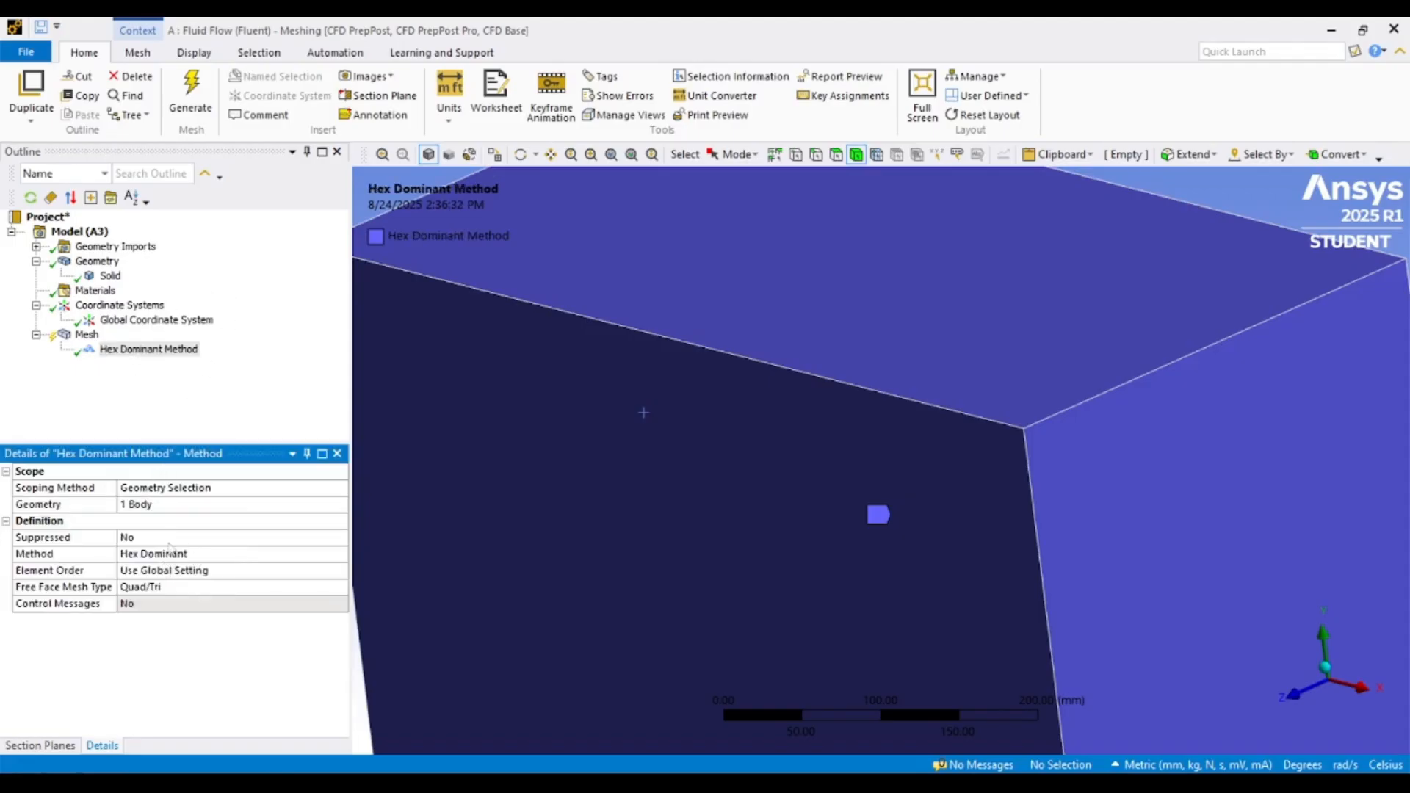
left_click(308, 554)
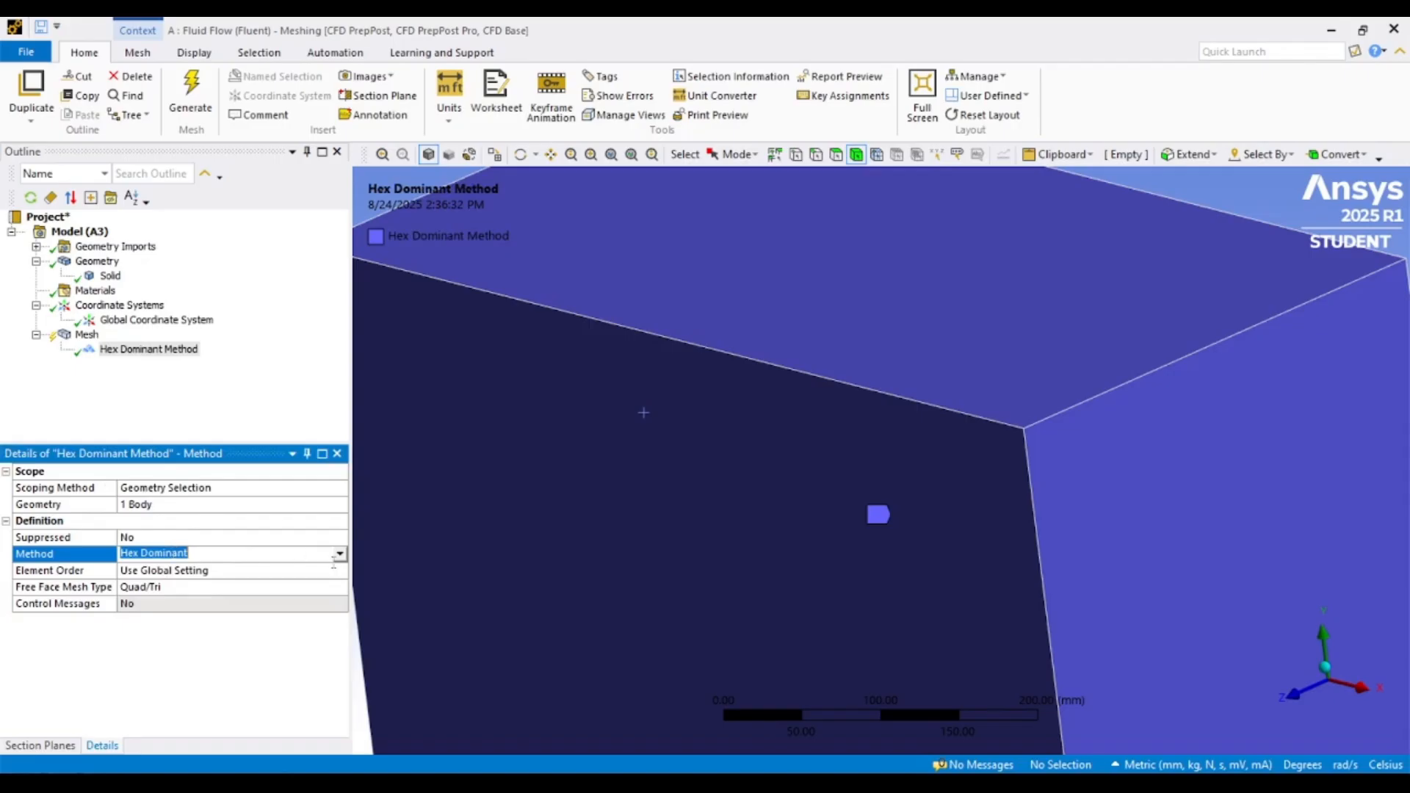
left_click(339, 555)
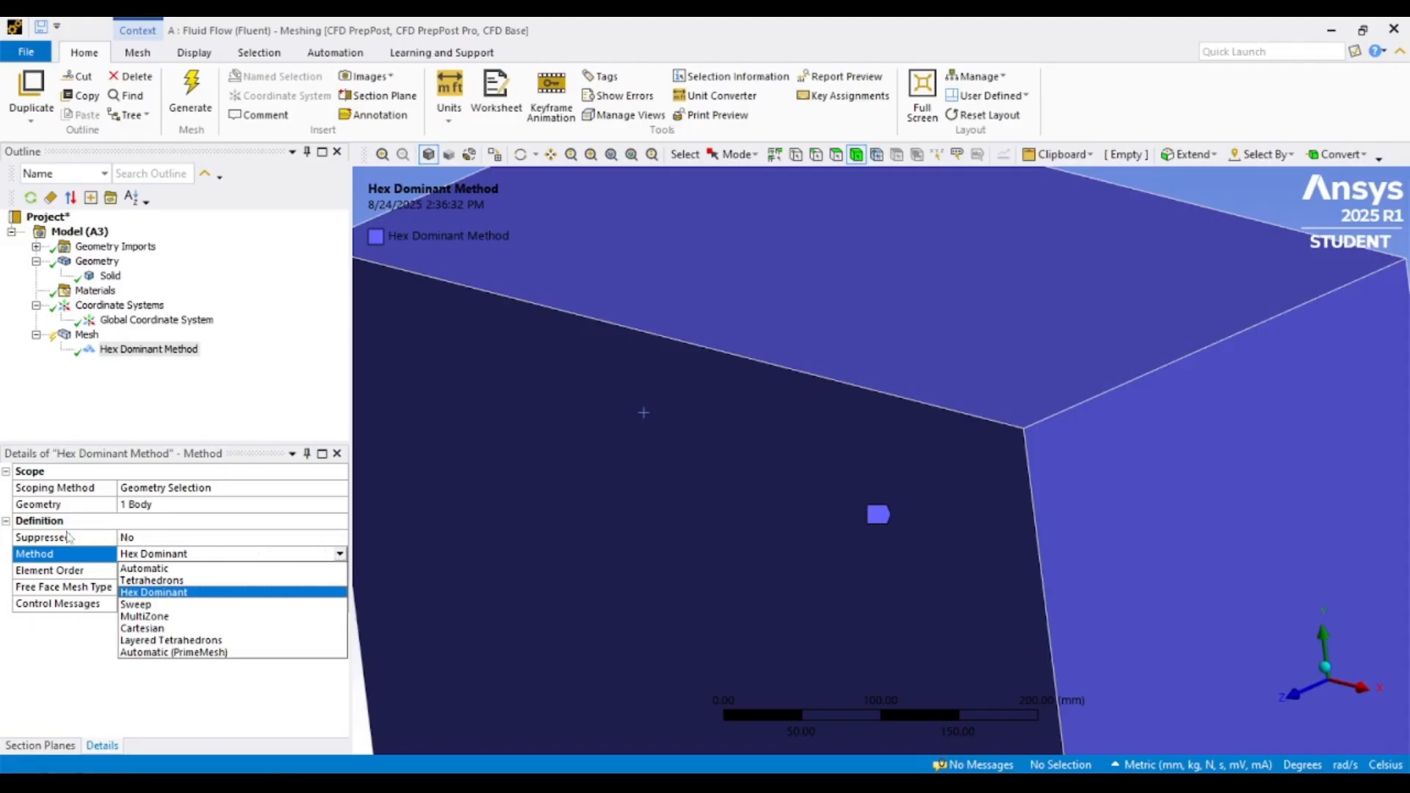
left_click(68, 537)
left_click(168, 114)
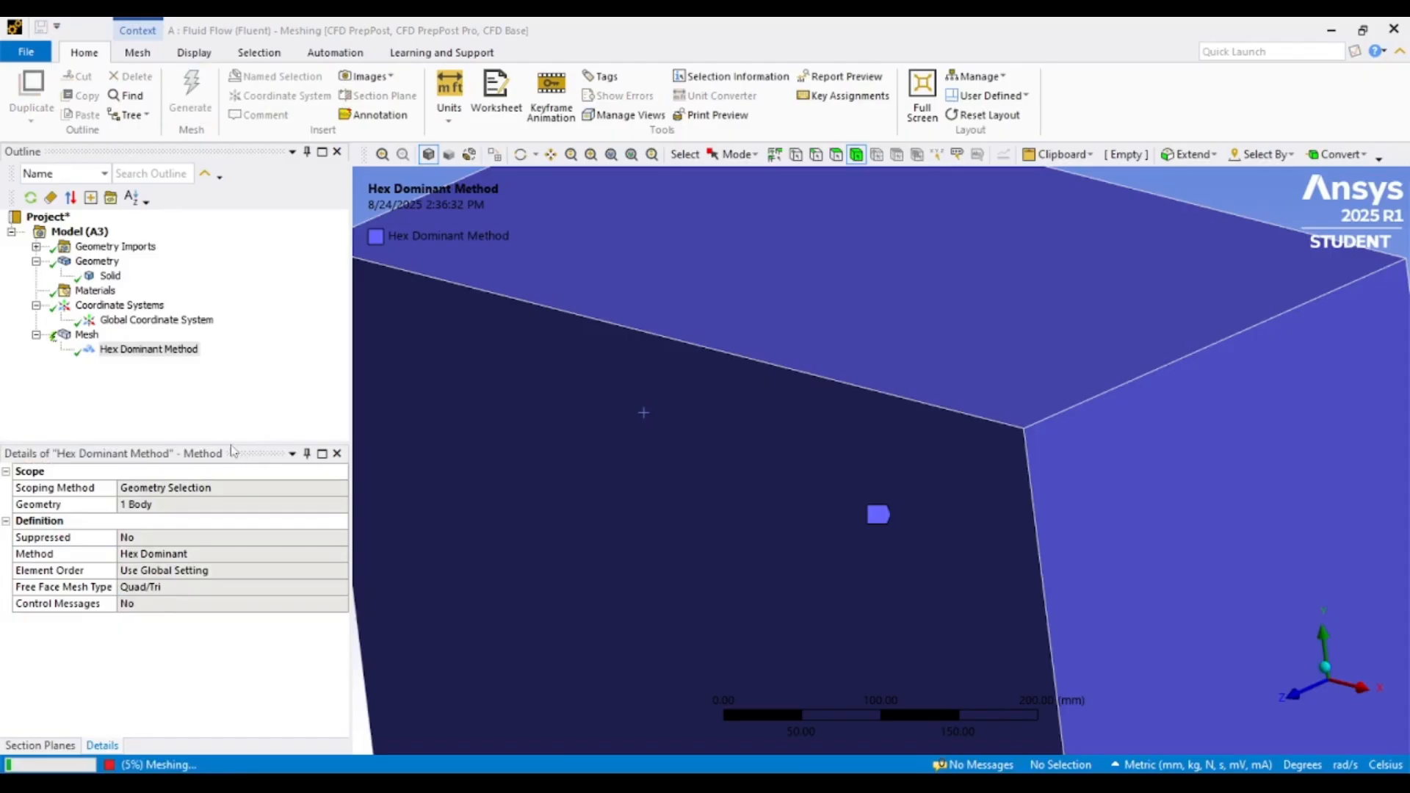
scroll(571, 430, "down", 2)
scroll(571, 430, "down", 3)
middle_click_drag(743, 535, 754, 567)
scroll(748, 554, "up", 3)
scroll(823, 535, "down", 6)
scroll(793, 552, "up", 3)
scroll(748, 561, "up", 2)
scroll(749, 563, "down", 4)
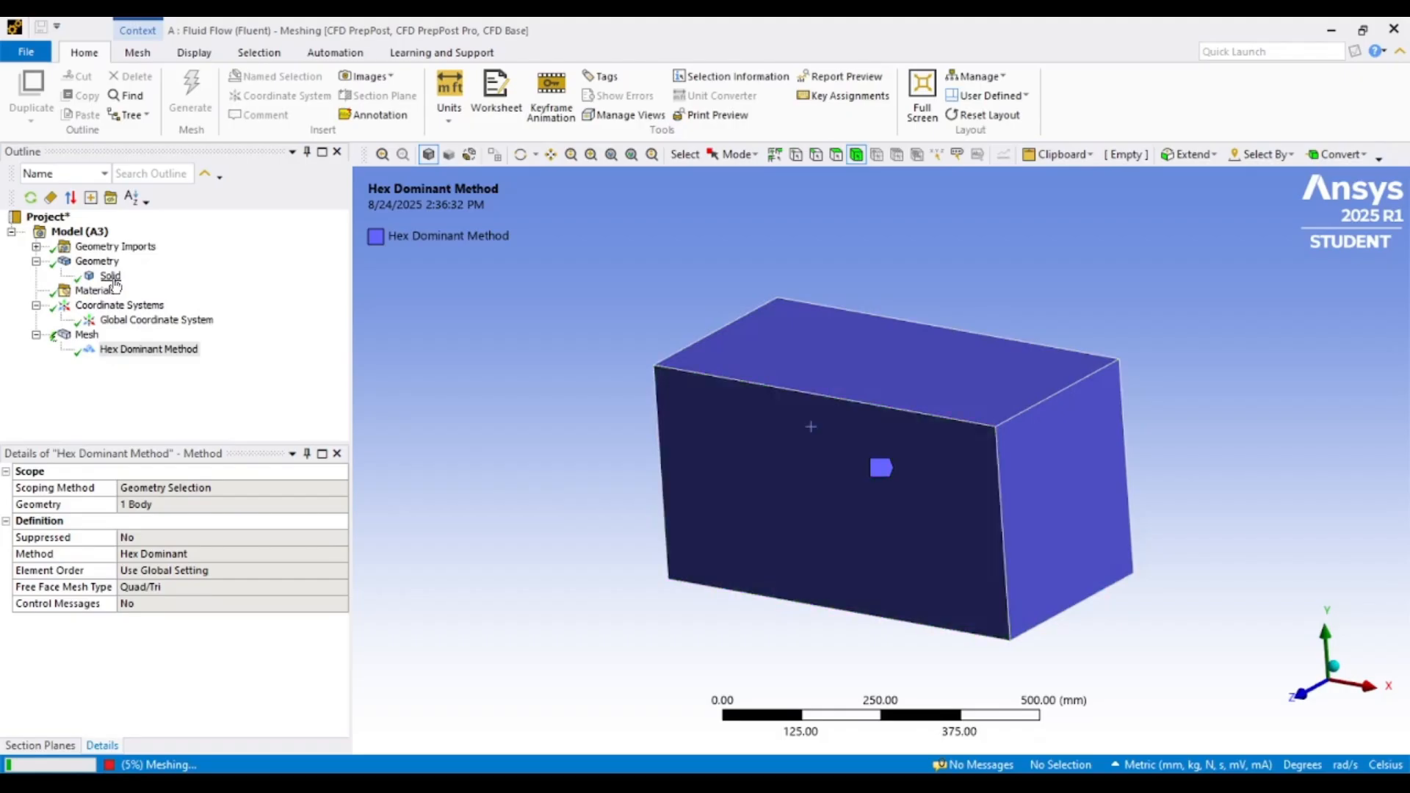
- Allow ansmeshingserver to communicate on public networks through Windows Defender Firewall
left_click(87, 334)
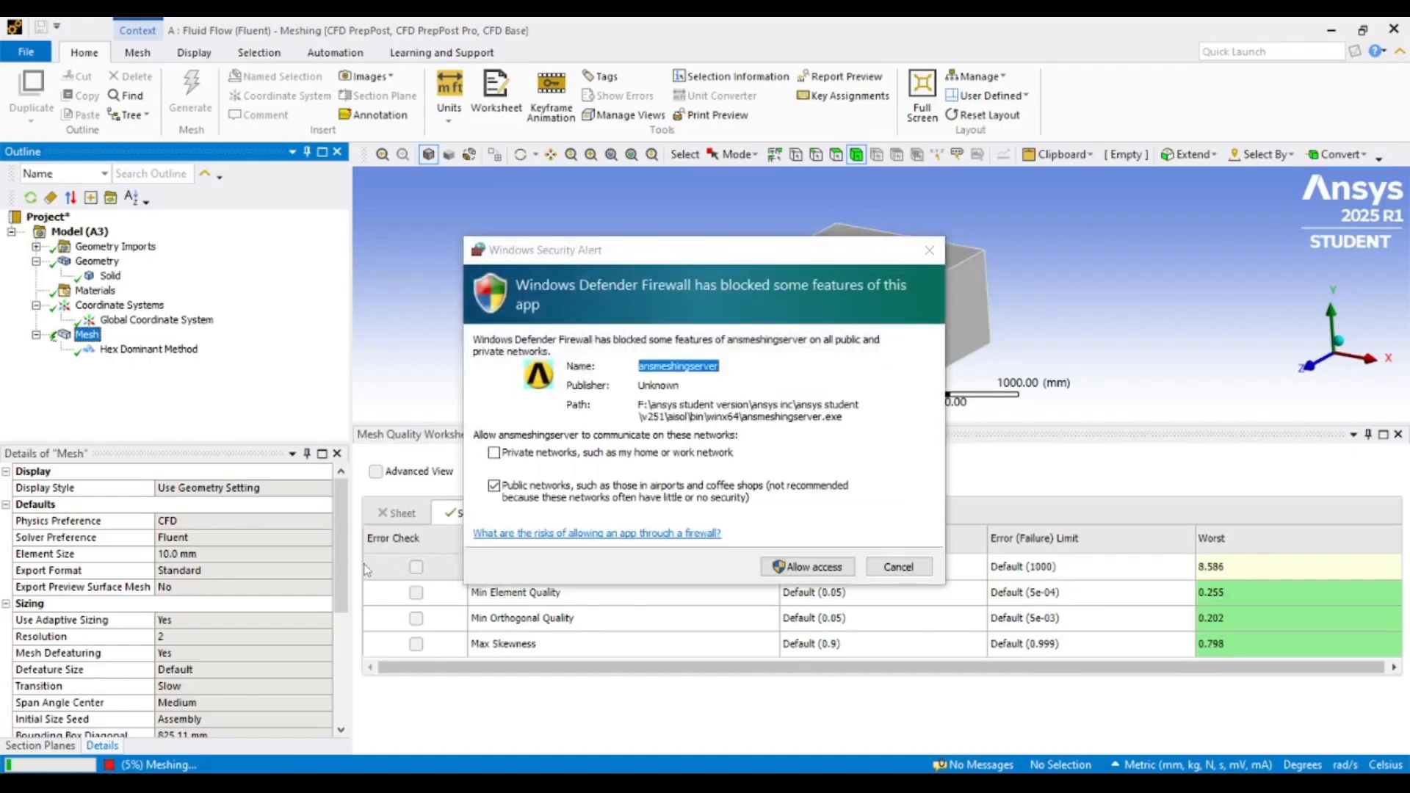
left_click(800, 568)
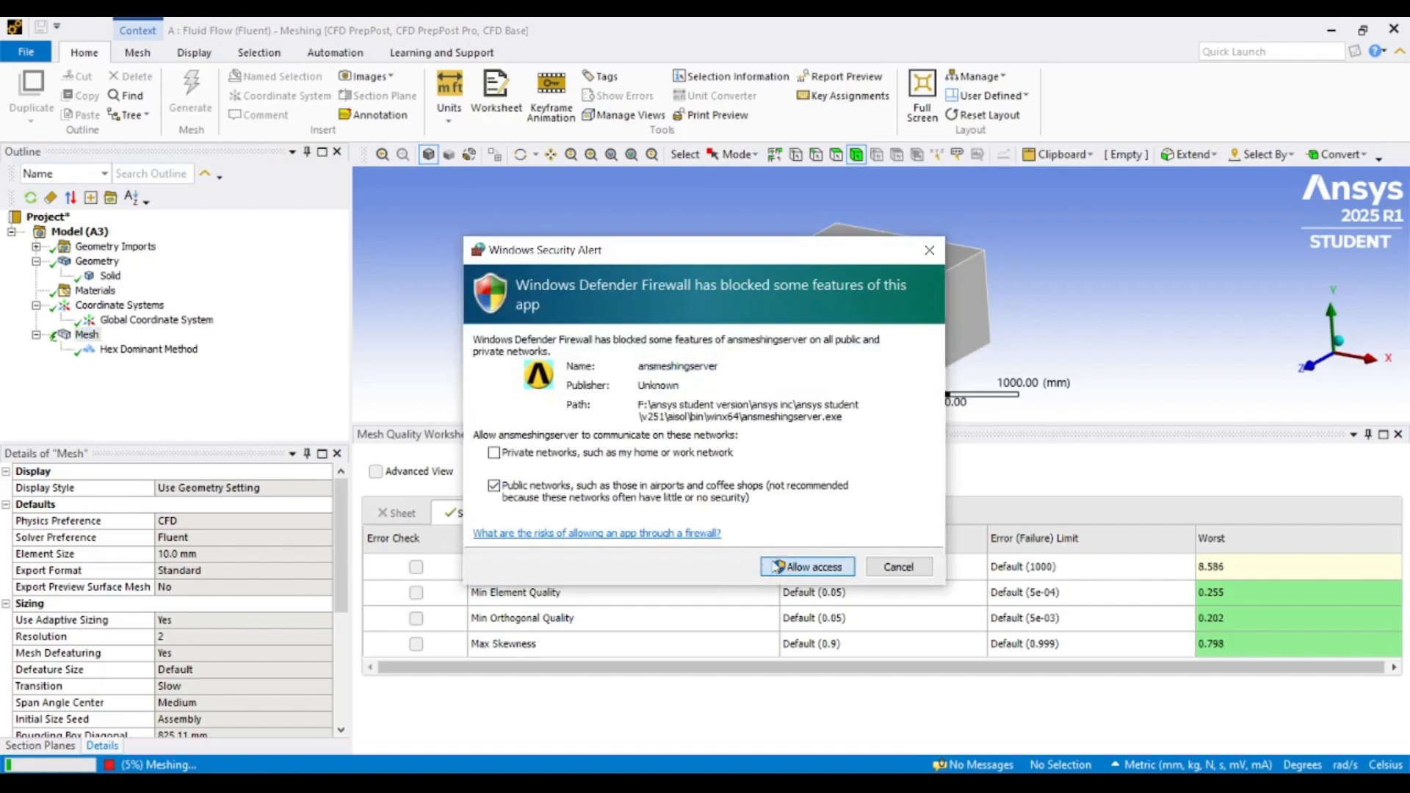
left_click(783, 568)
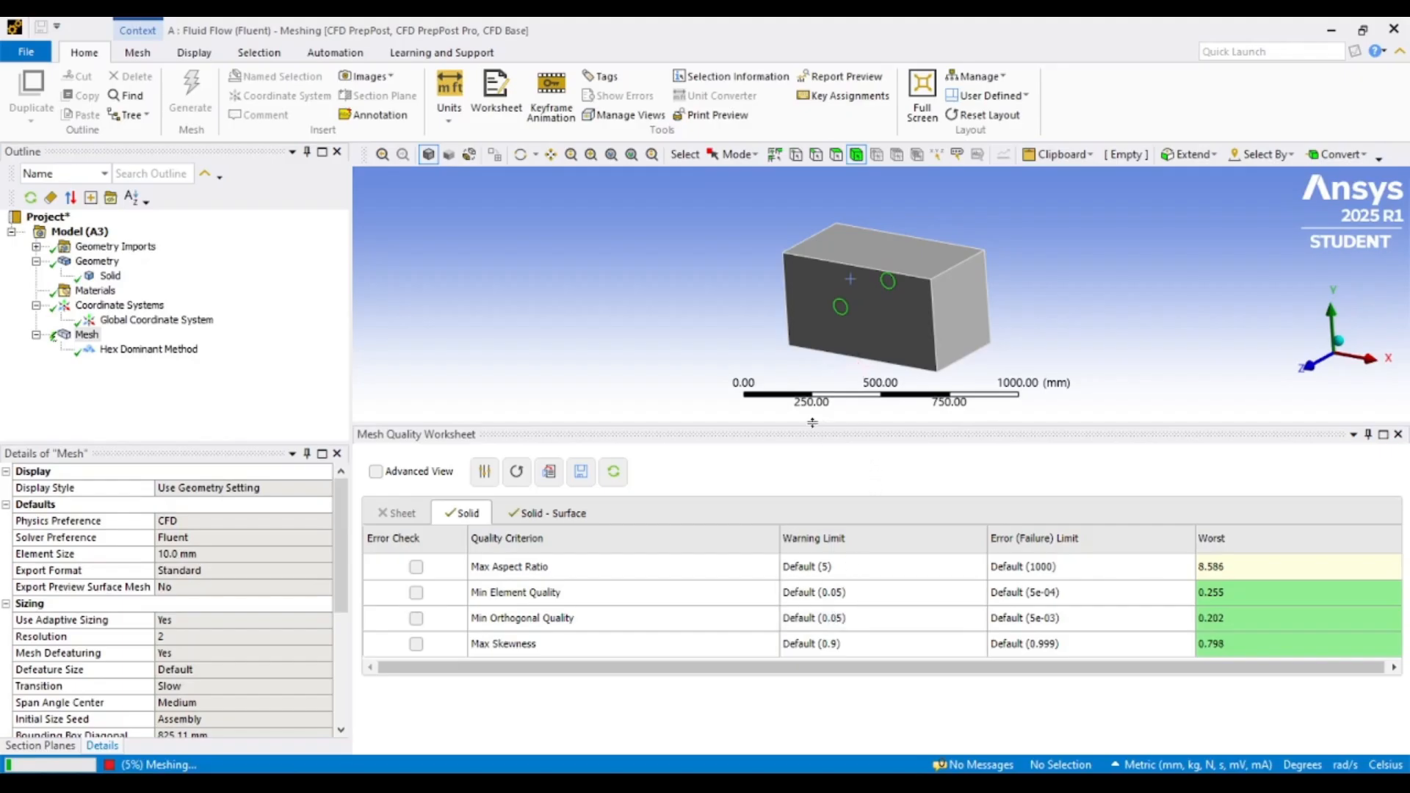
- Check the hex dominant mesh's worst quality values for the solid
left_click_drag(812, 422, 813, 424)
left_click(109, 276)
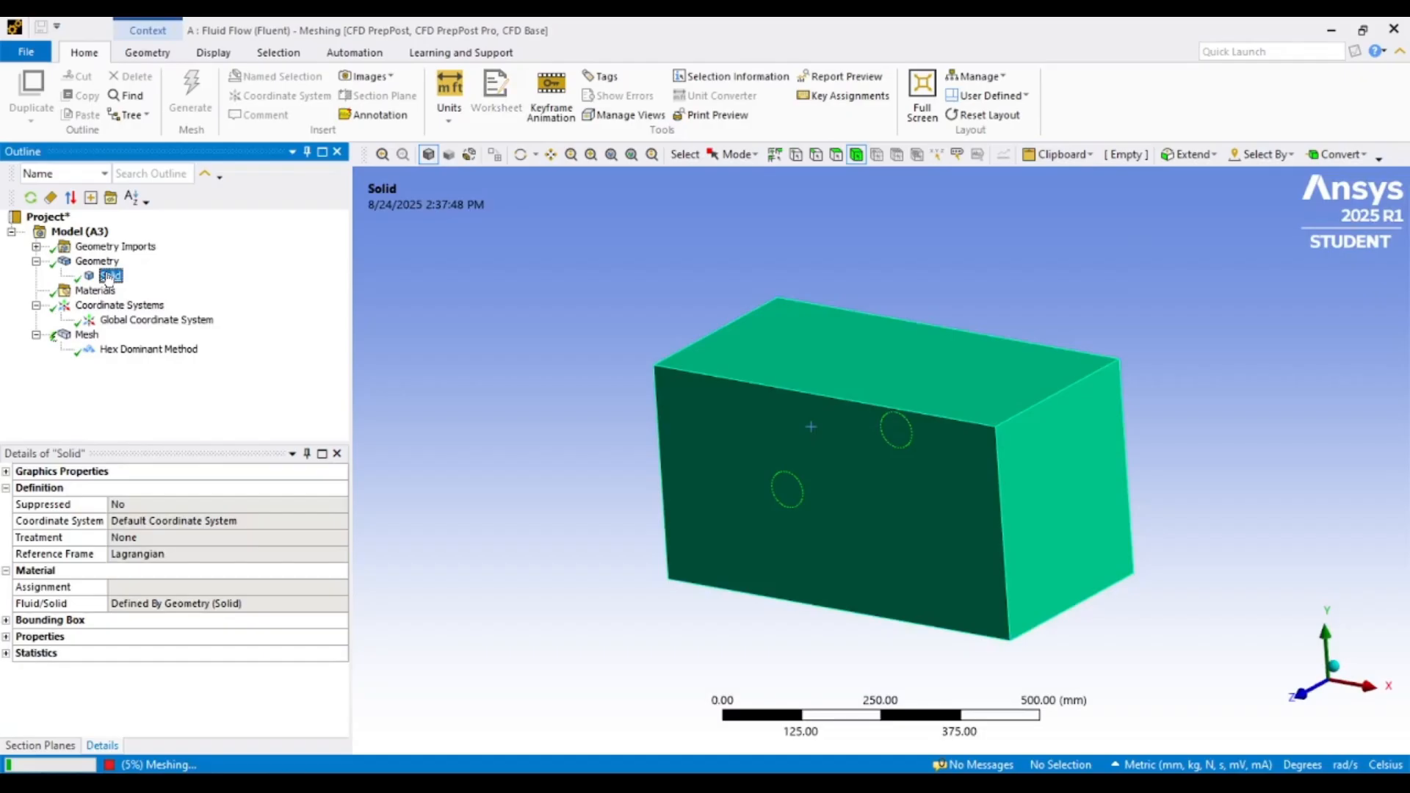
left_click(65, 339)
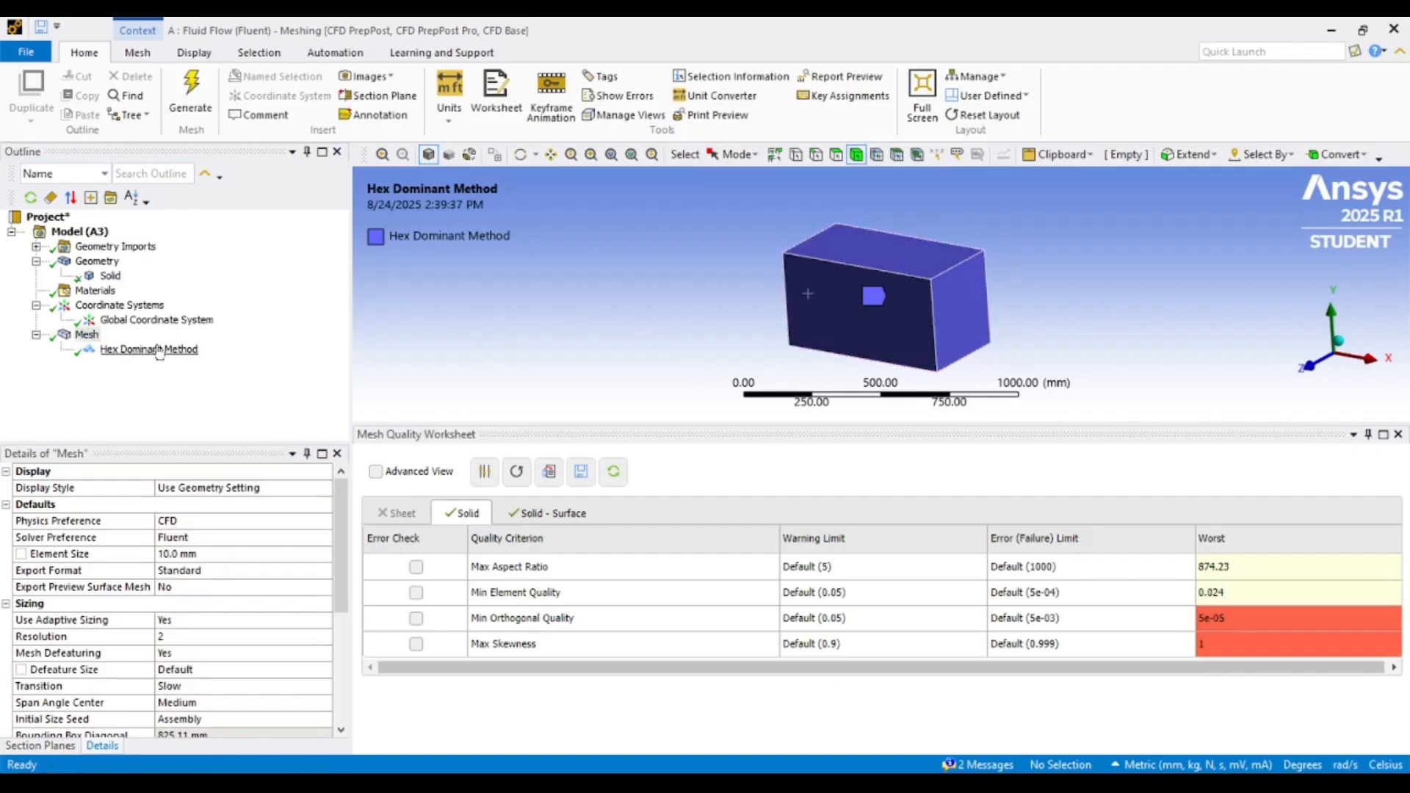
left_click(87, 334)
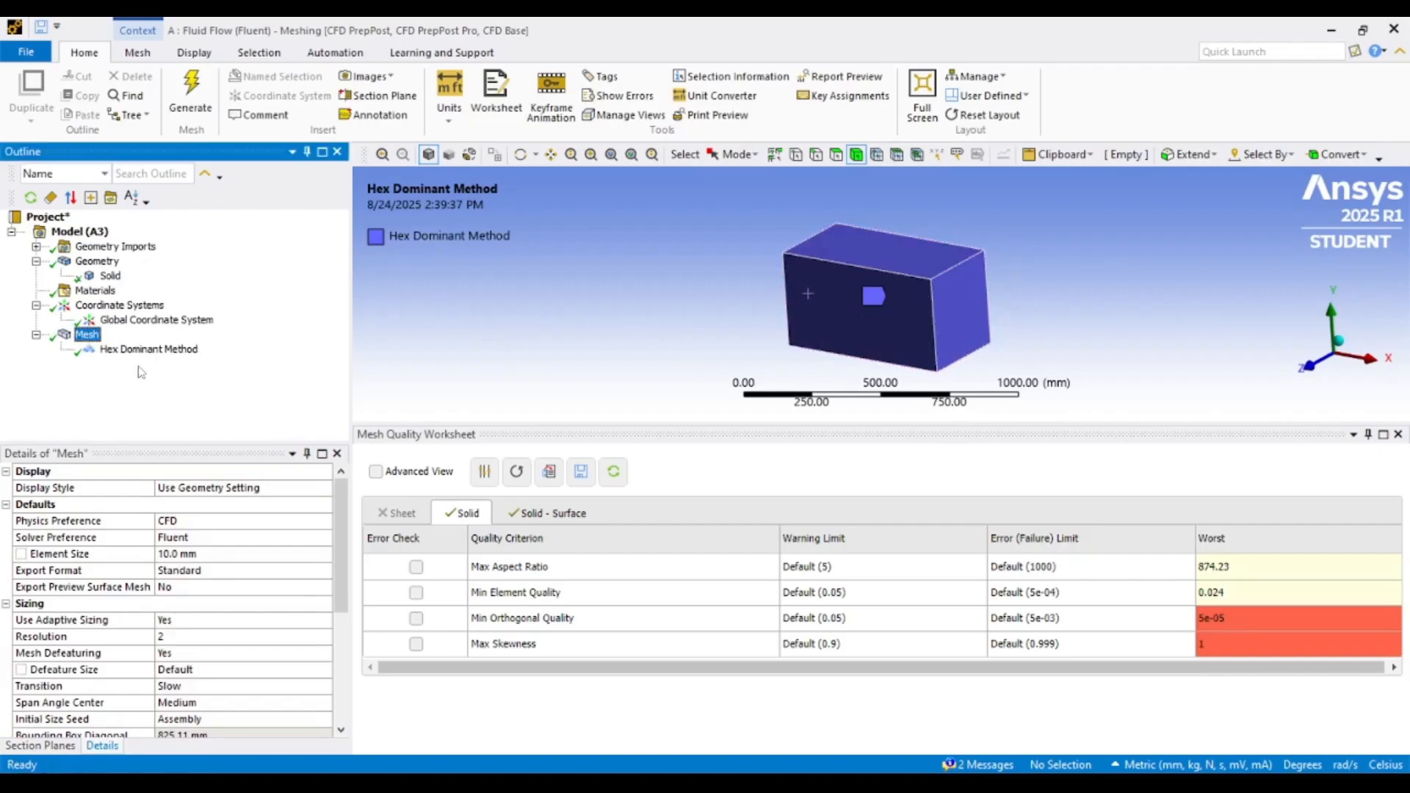
- Switch the body's mesh method to Sweep
left_click(122, 349)
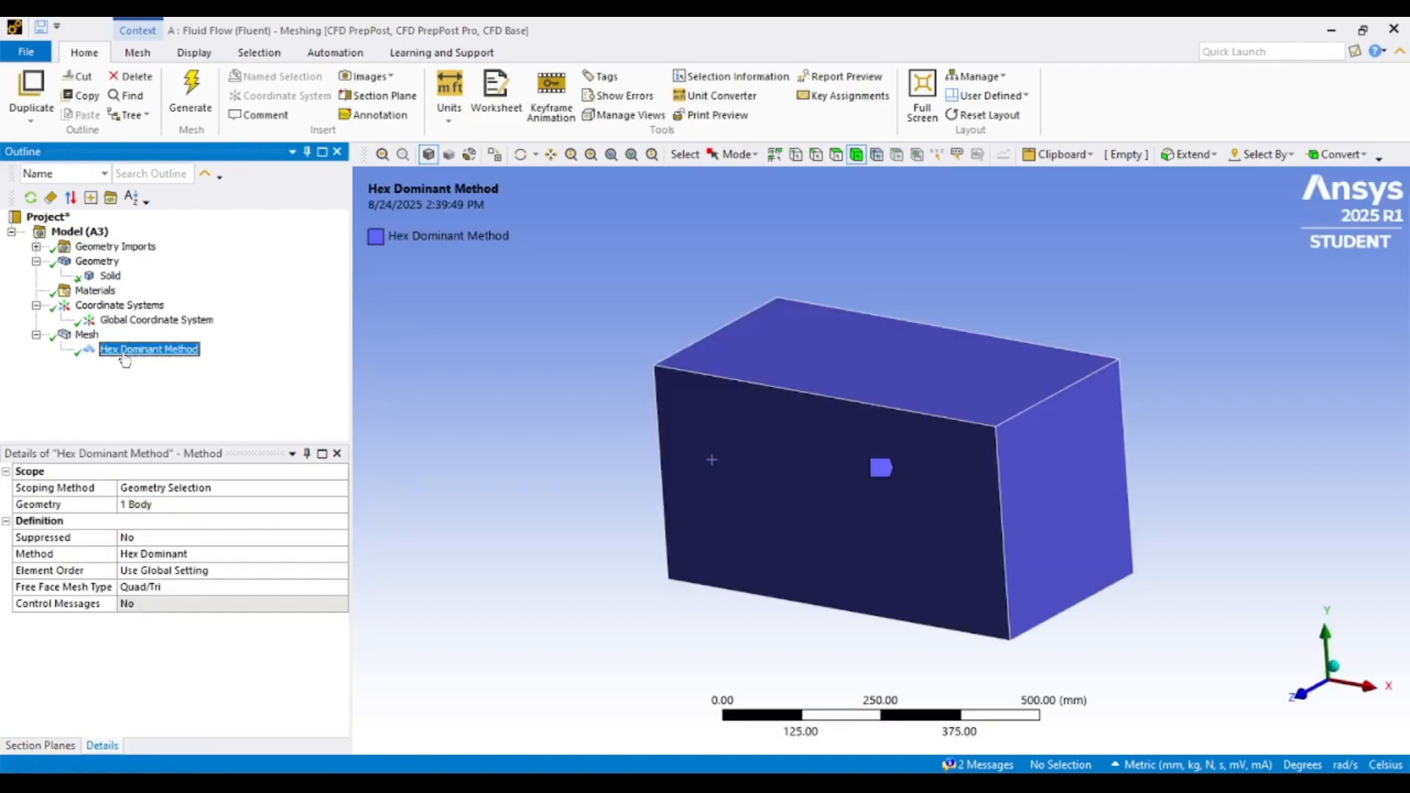
left_click(225, 554)
left_click(341, 554)
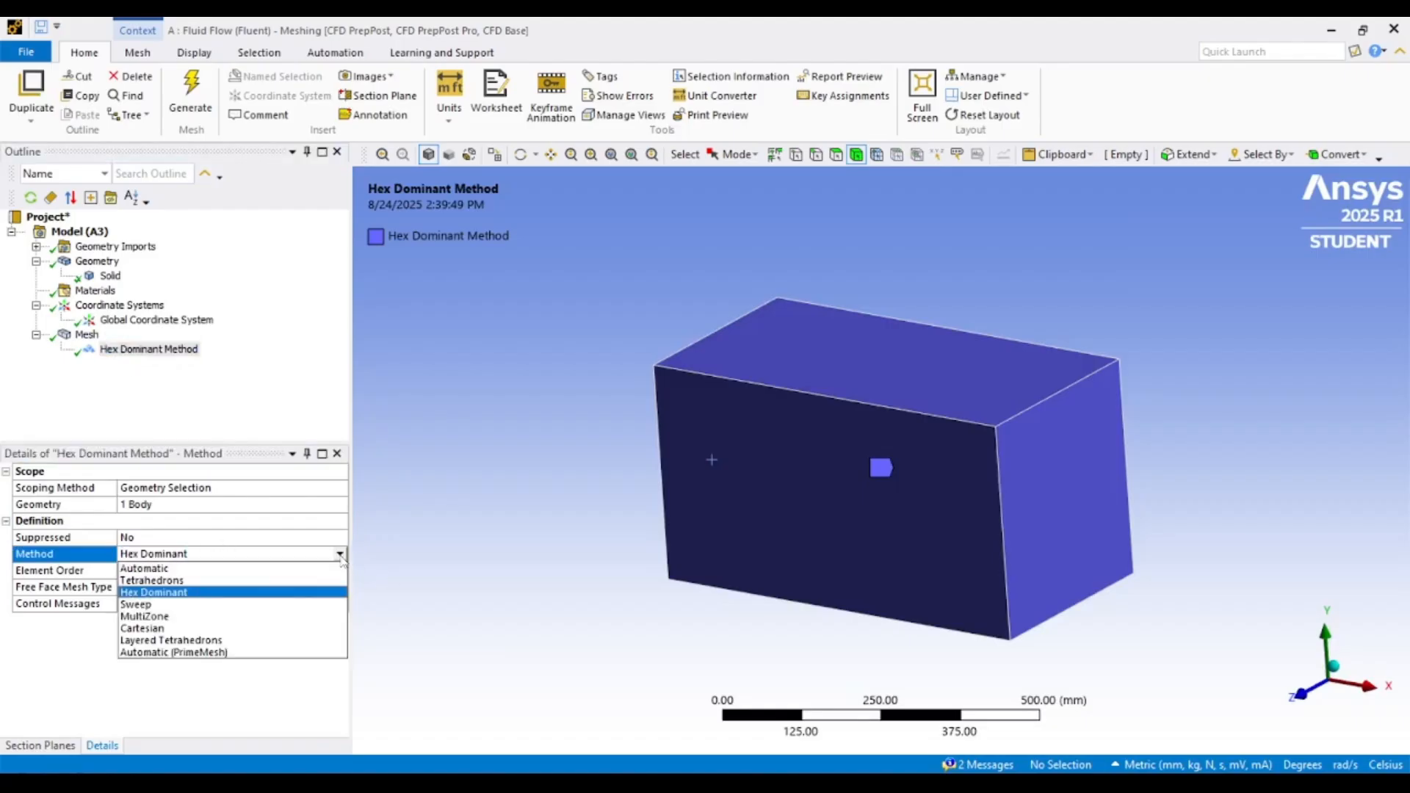
left_click(163, 604)
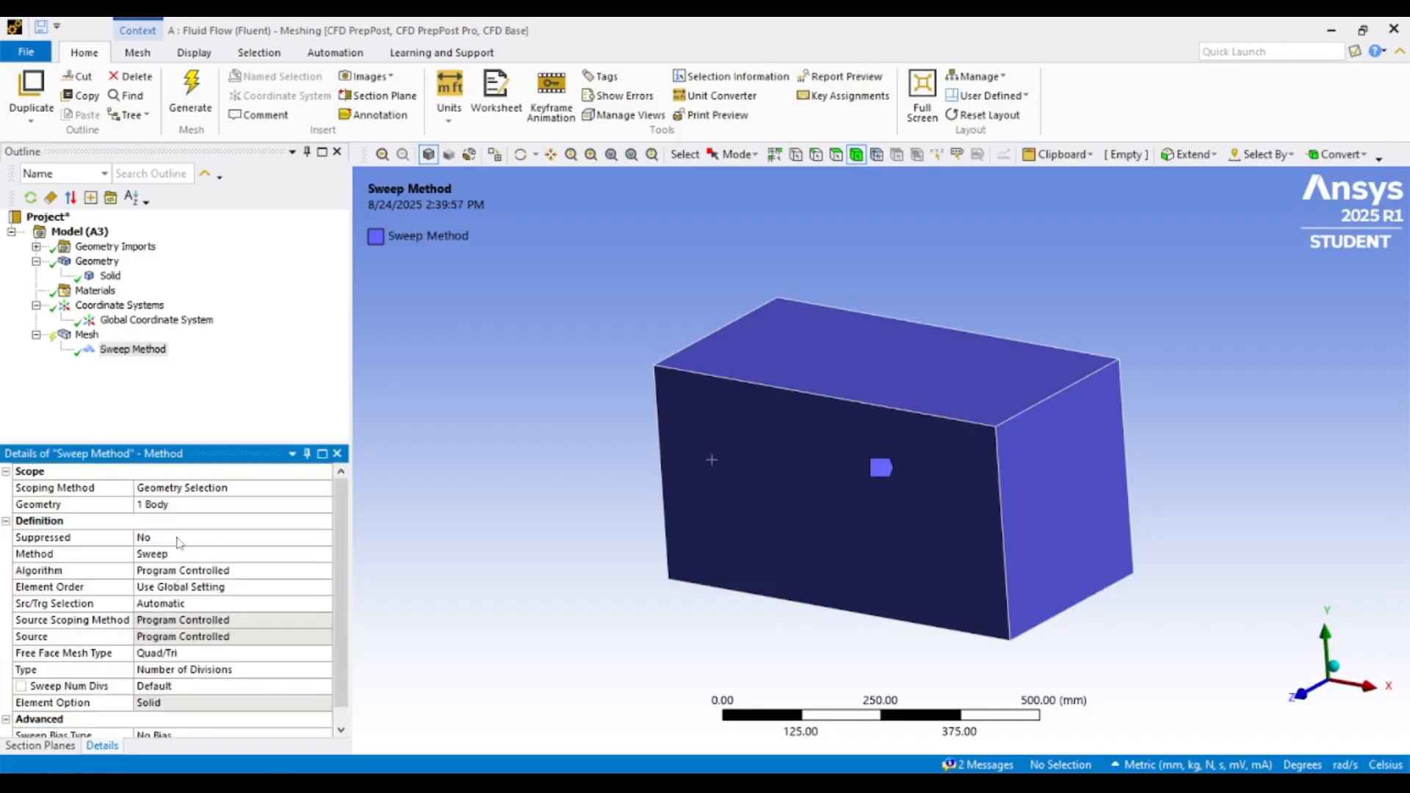
- Set the mesh's global element size to 15 mm and update the mesh
left_click(85, 335)
left_click(214, 554)
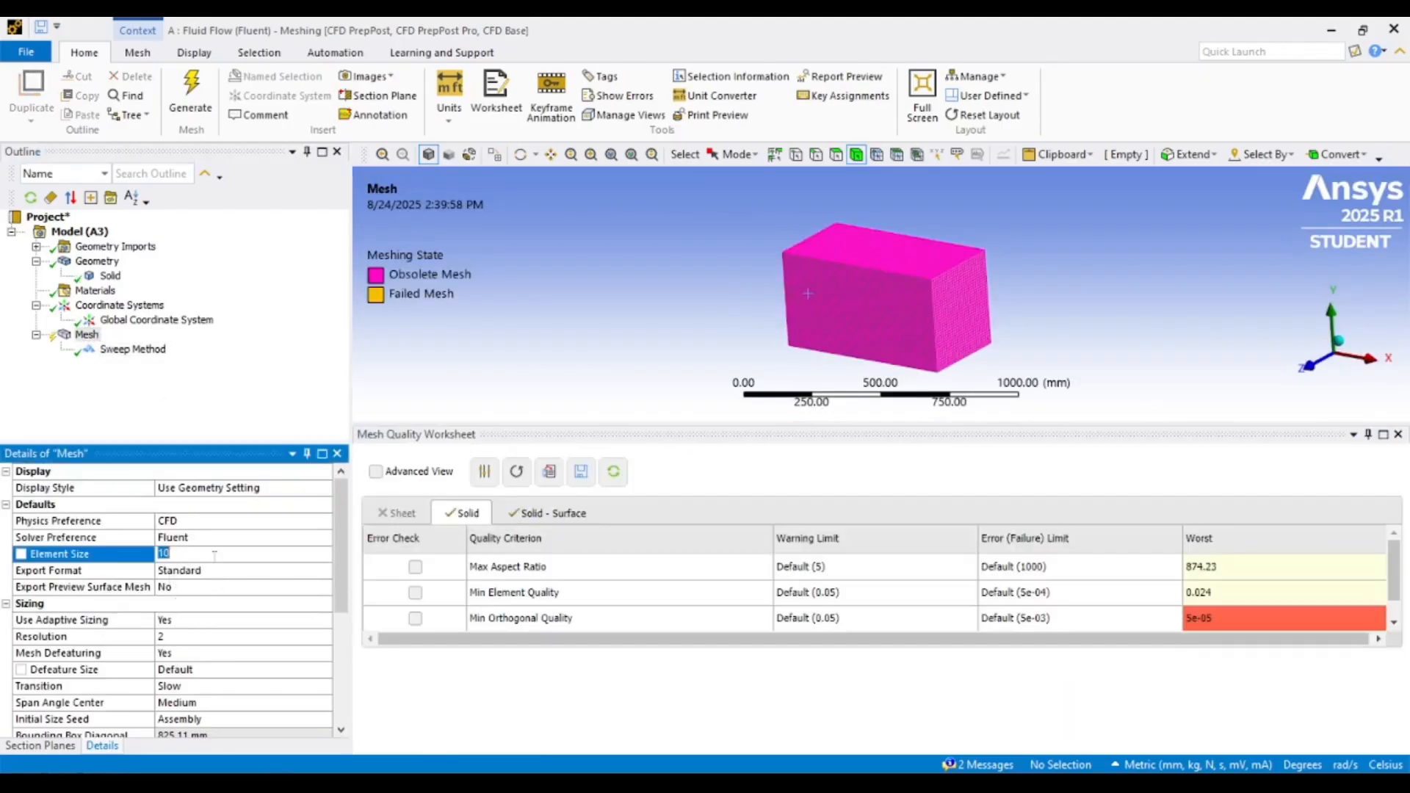
type("15")
left_click(520, 336)
right_click(93, 335)
left_click(147, 369)
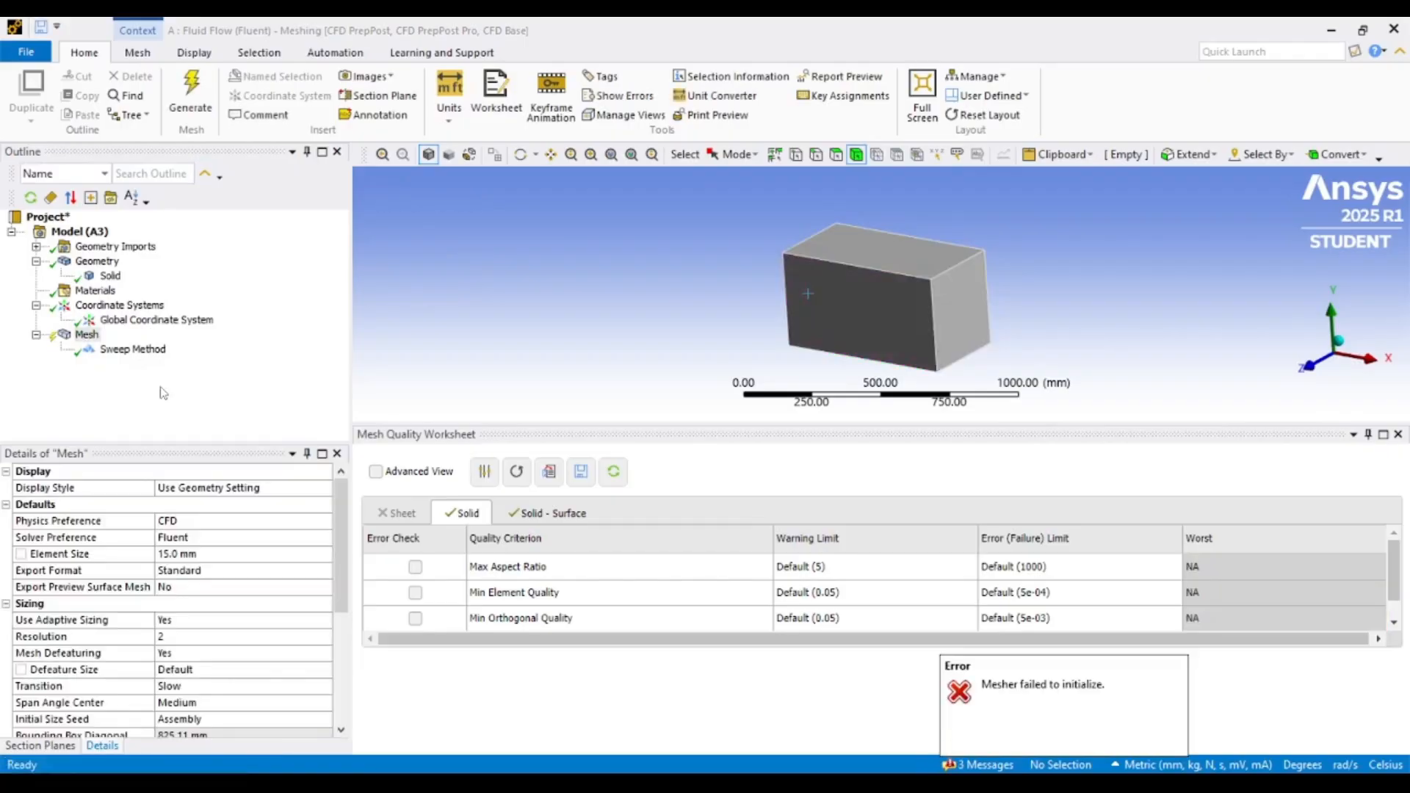
- Change the body's mesh method to Tetrahedrons and generate the mesh
left_click(135, 350)
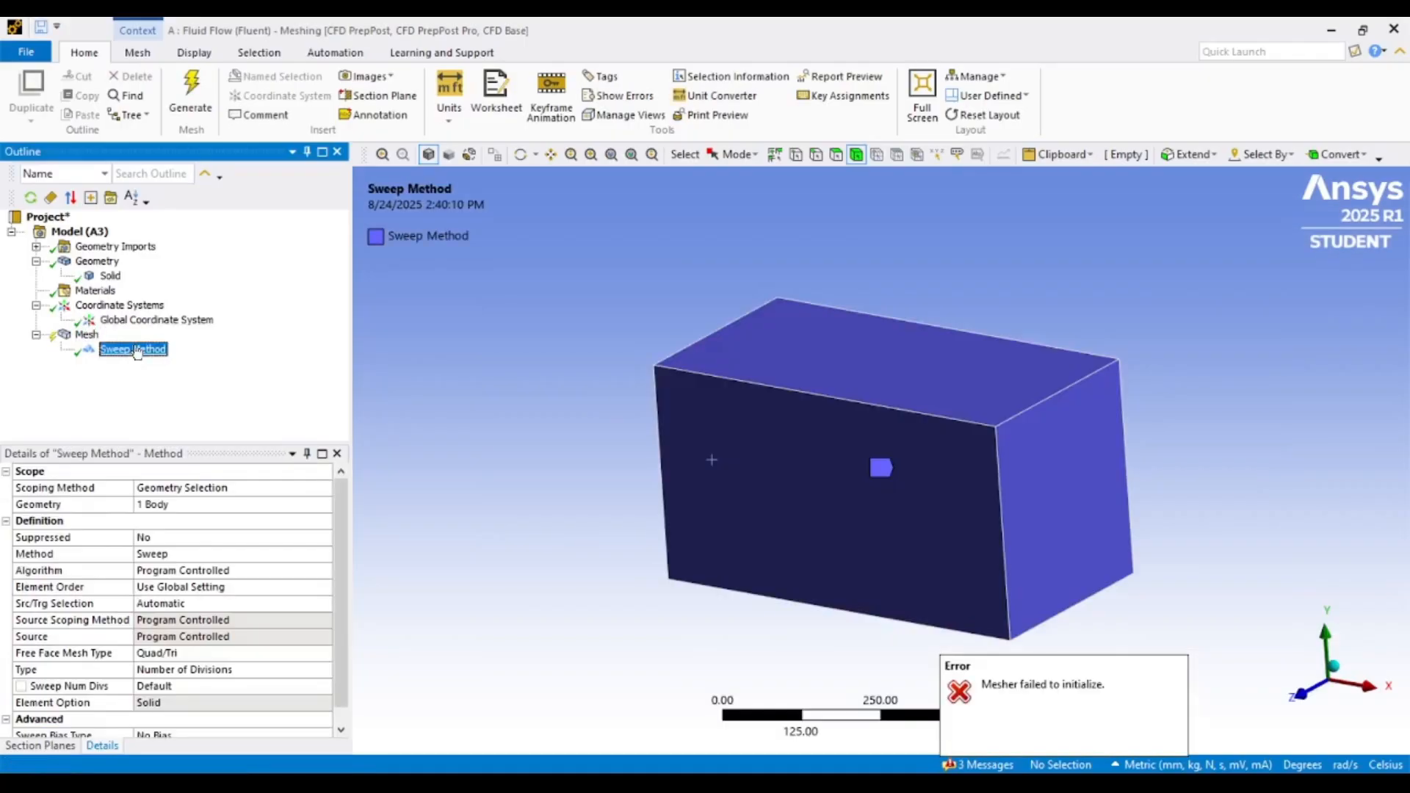
left_click(207, 554)
left_click(323, 555)
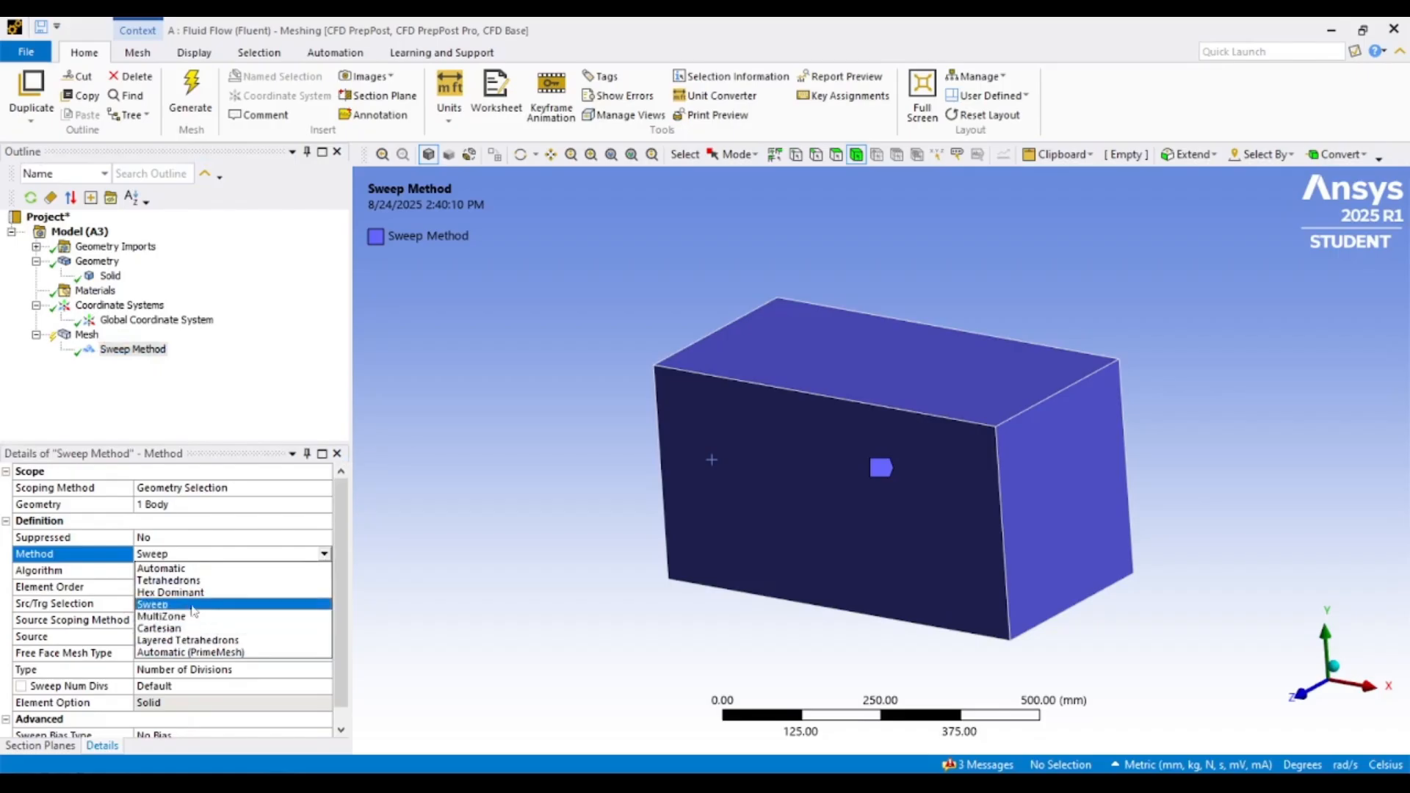
left_click(190, 581)
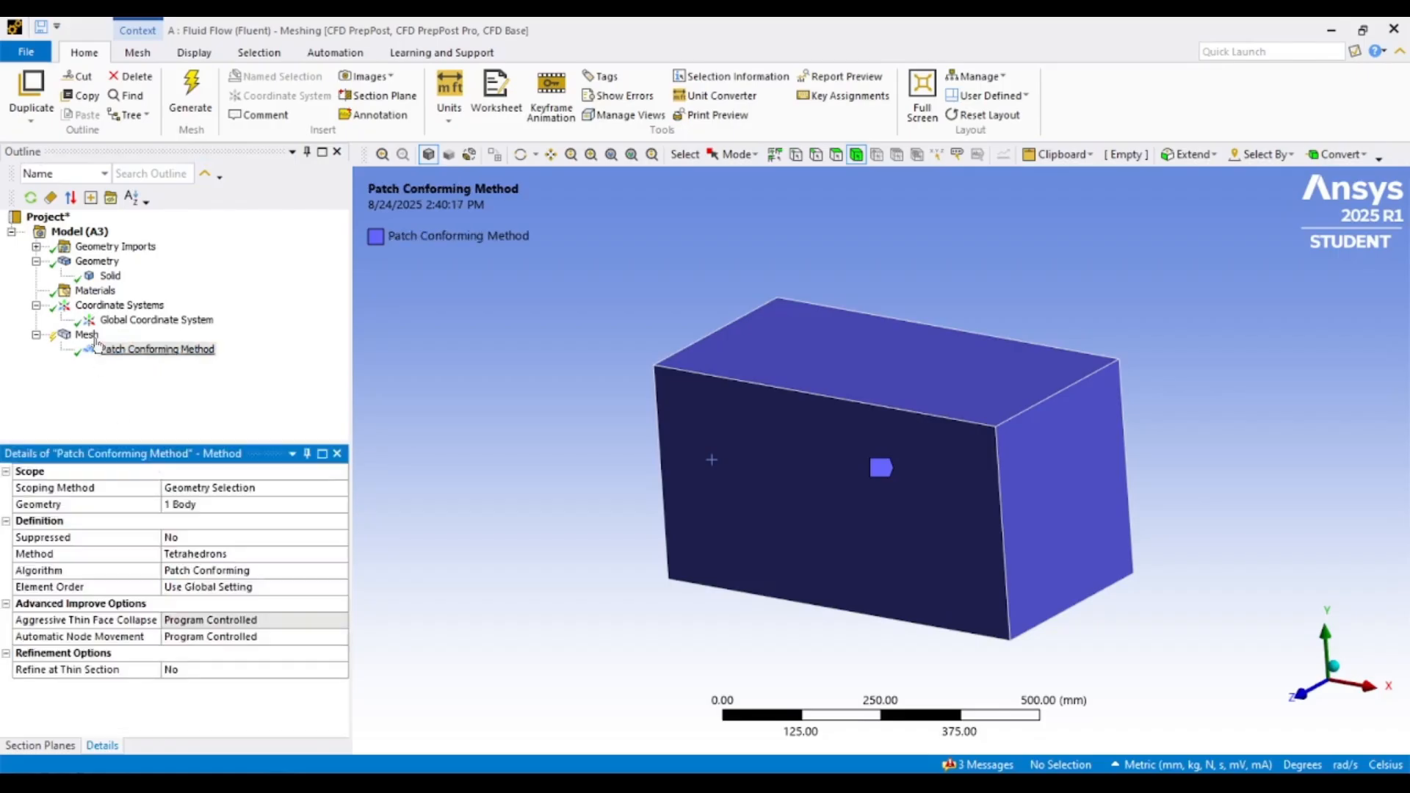
left_click(195, 110)
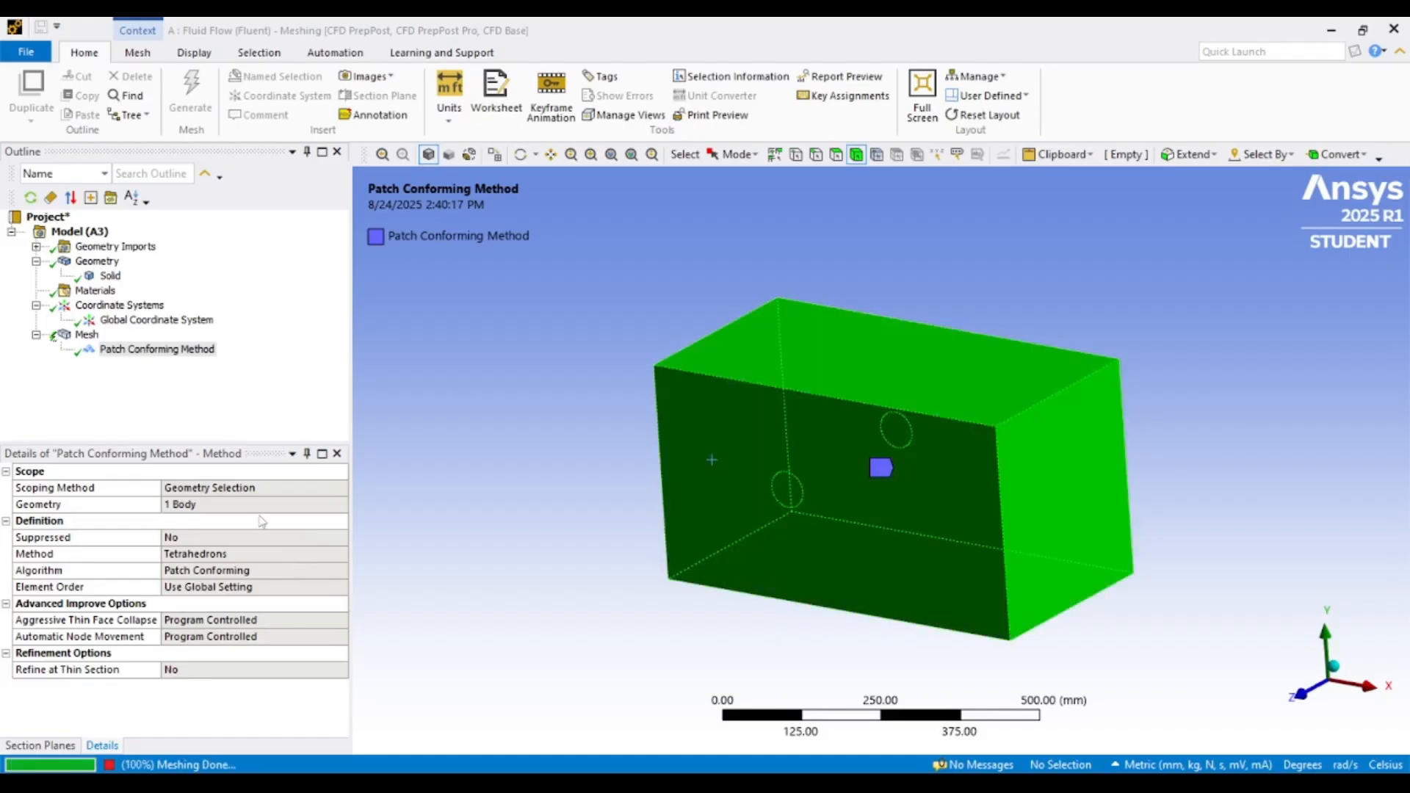
- Examine the tetrahedral mesh's worst quality values for the surface and the solid, and inspect the elements up close
left_click(85, 336)
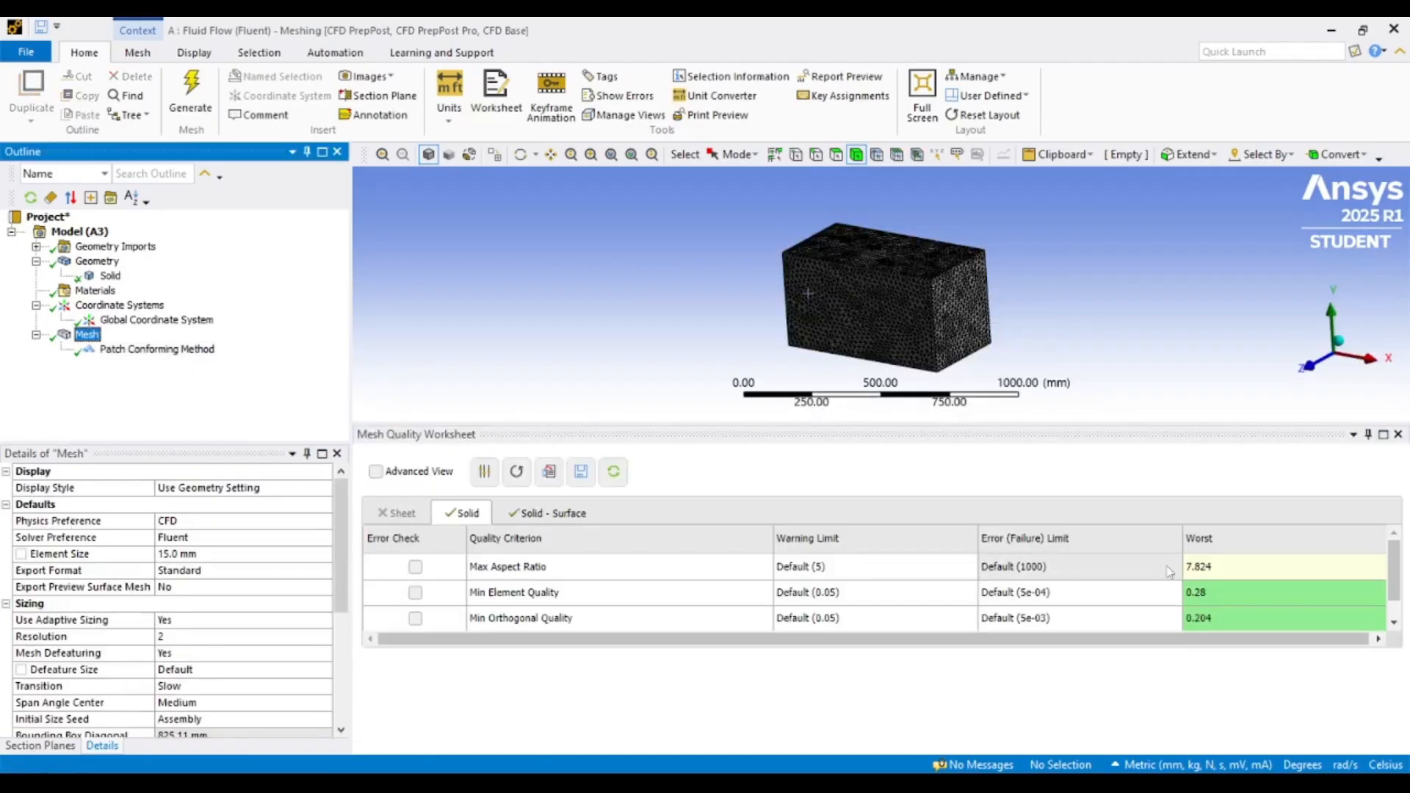
left_click(547, 513)
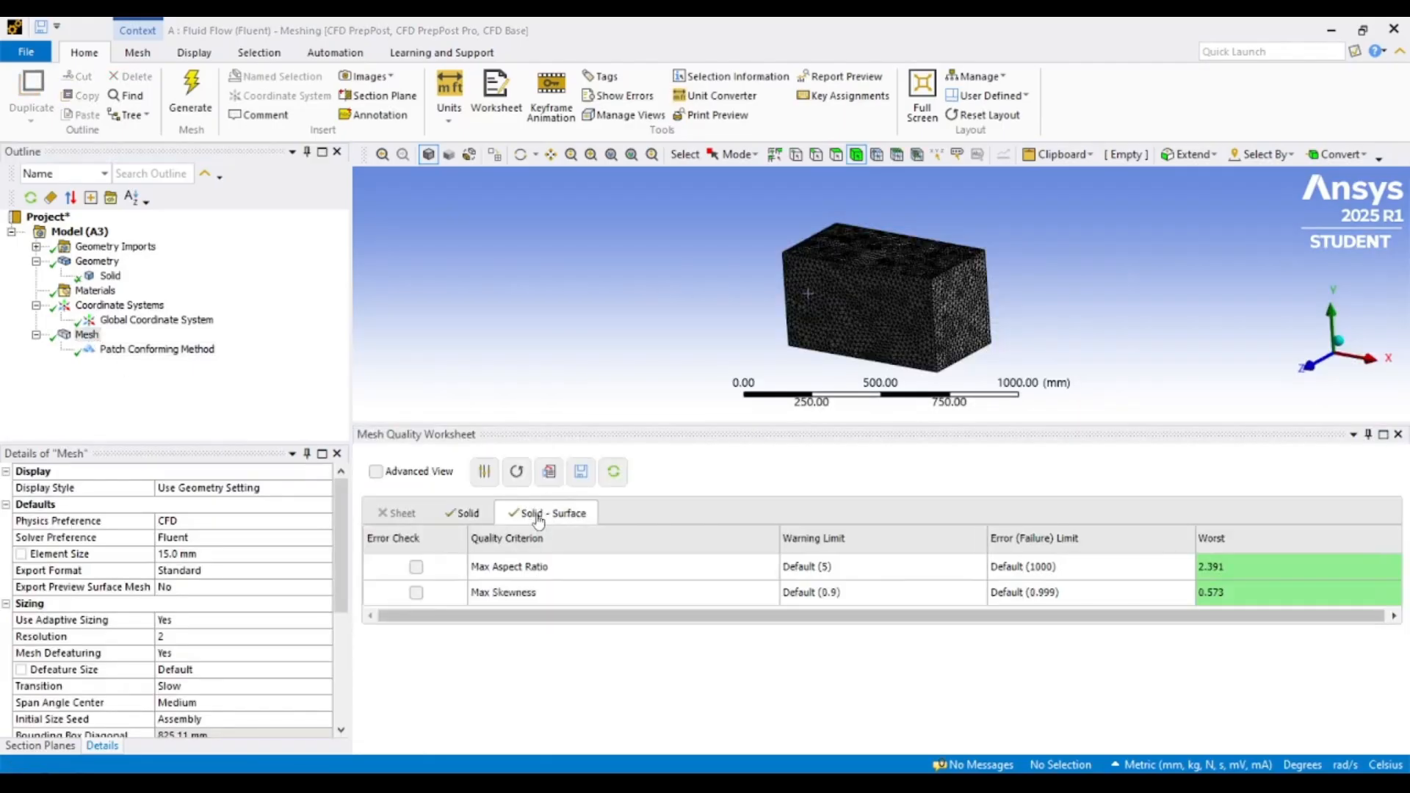
left_click(445, 512)
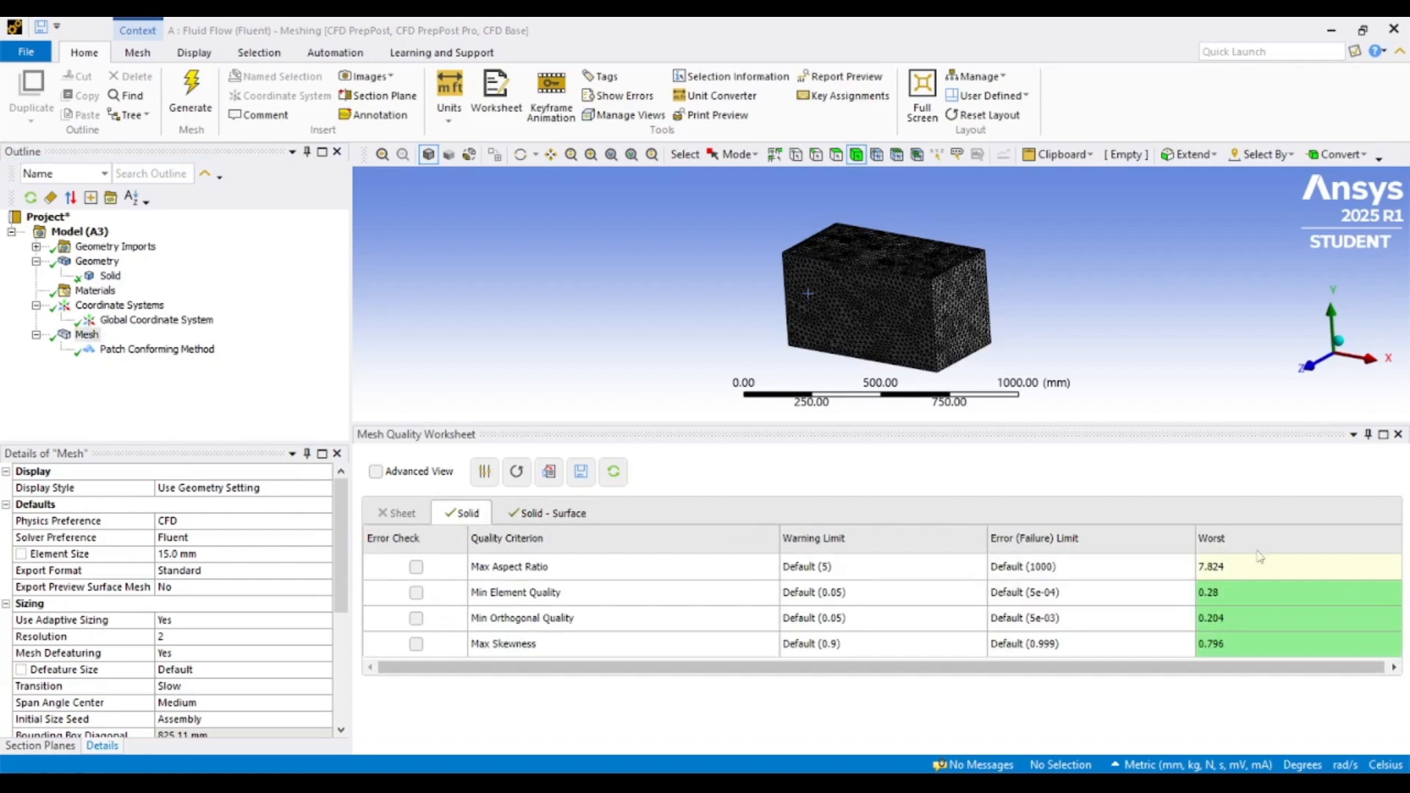
scroll(859, 334, "up", 6)
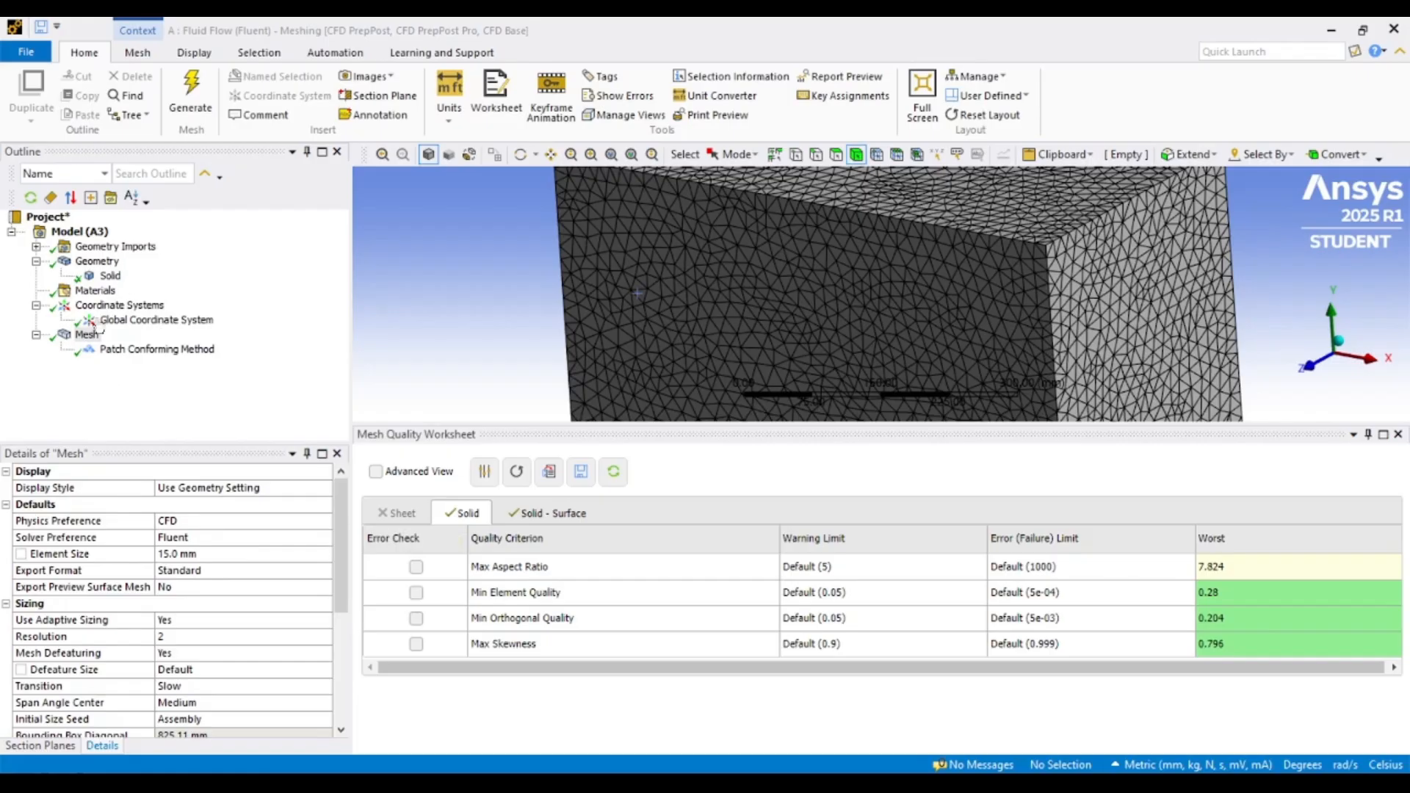
- Create a named selection called Inlet from the box's small end face on the negative X side
scroll(625, 256, "down", 5)
middle_click_drag(597, 255, 645, 271)
left_click(727, 273)
left_click(606, 291)
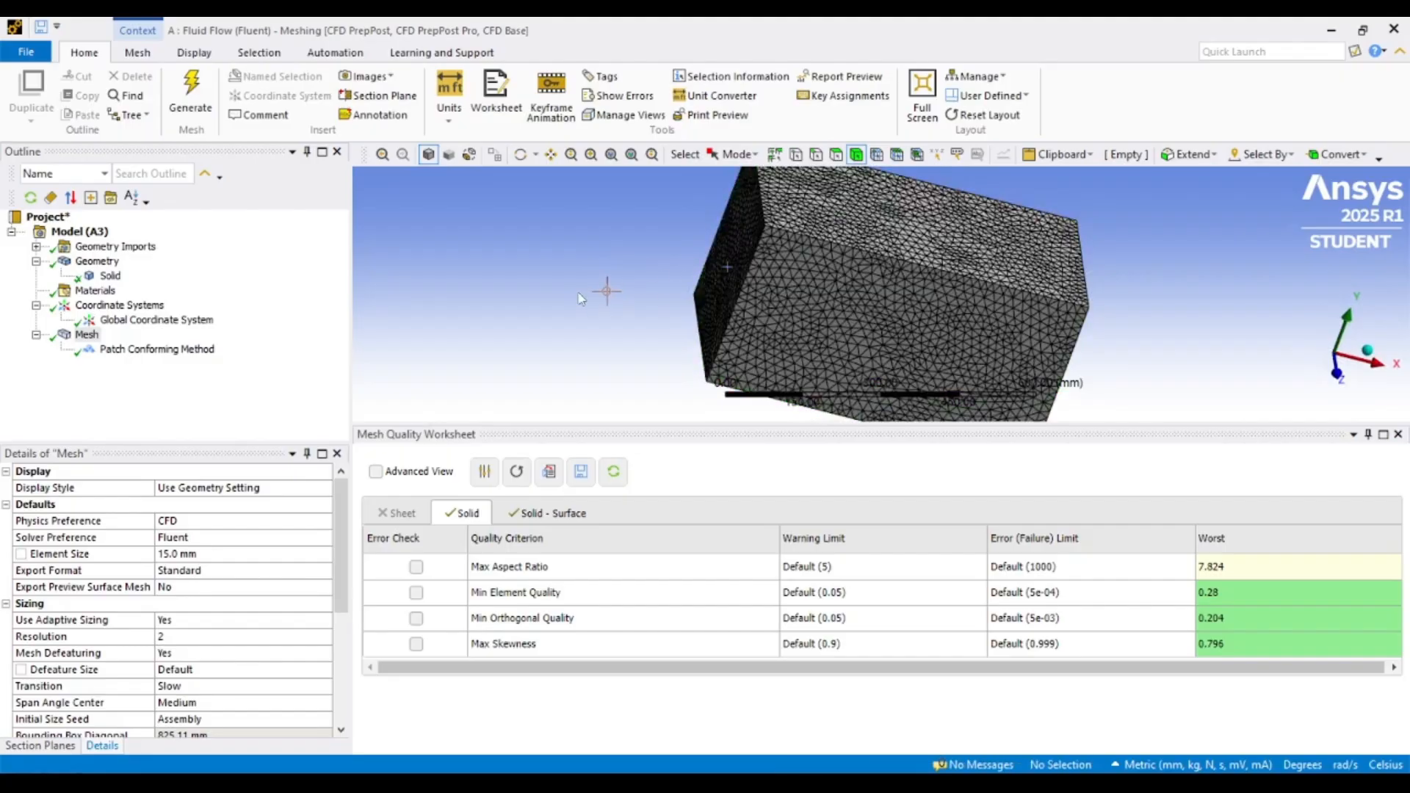
left_click(837, 155)
left_click(741, 241)
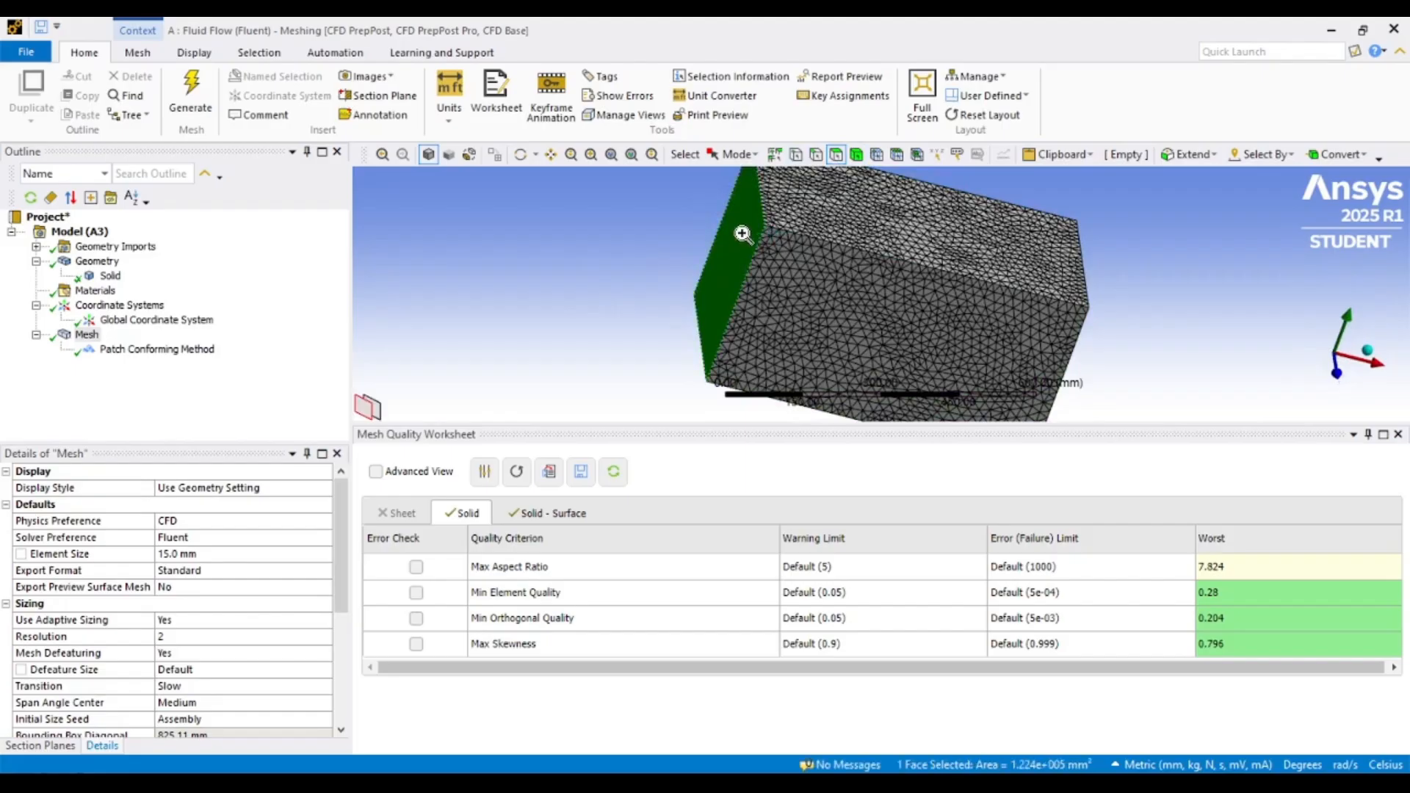
right_click(743, 239)
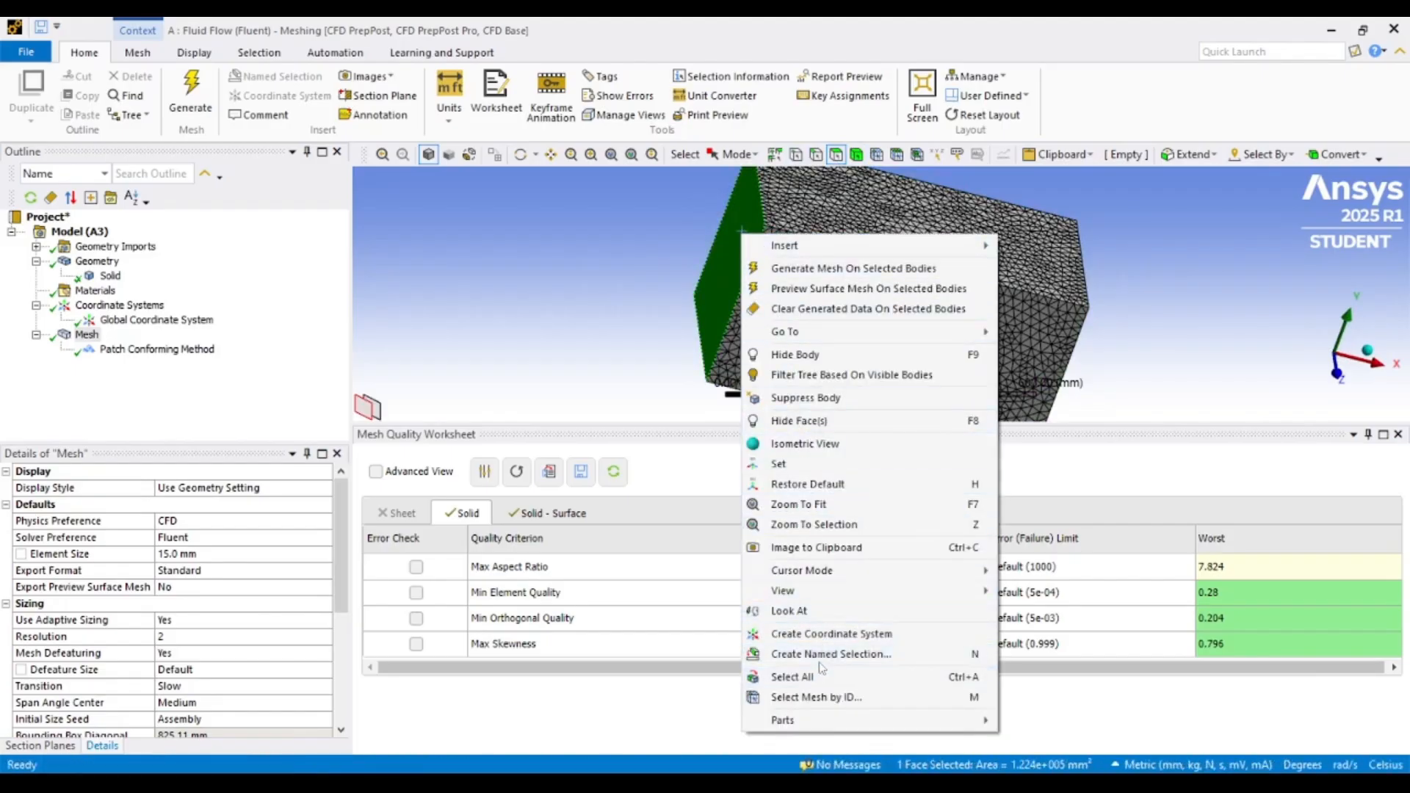
left_click(823, 657)
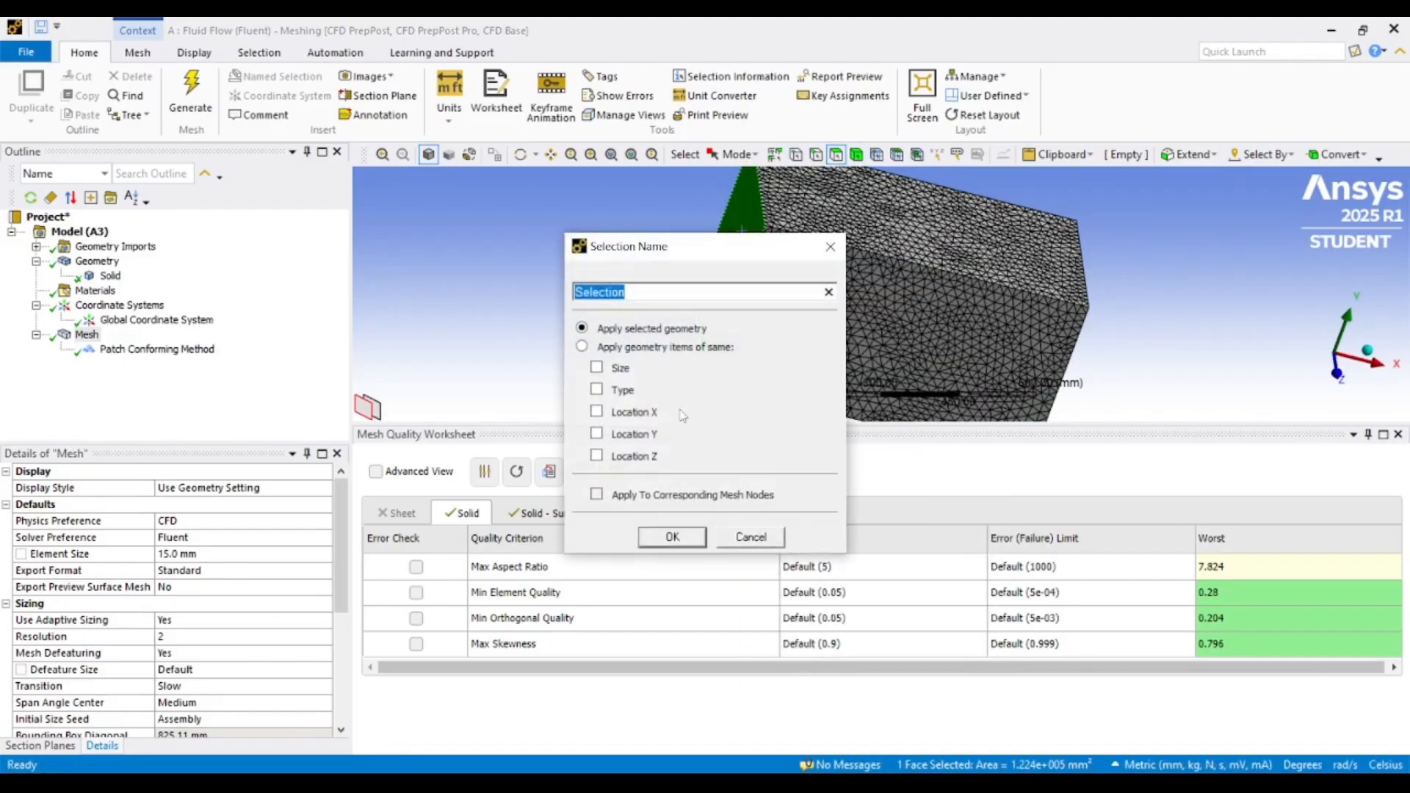
key("BackSpace")
key("Return")
- Create a named selection called Outlet from the end face opposite the inlet, working on the geometry instead of the mesh
middle_click_drag(807, 293, 896, 305)
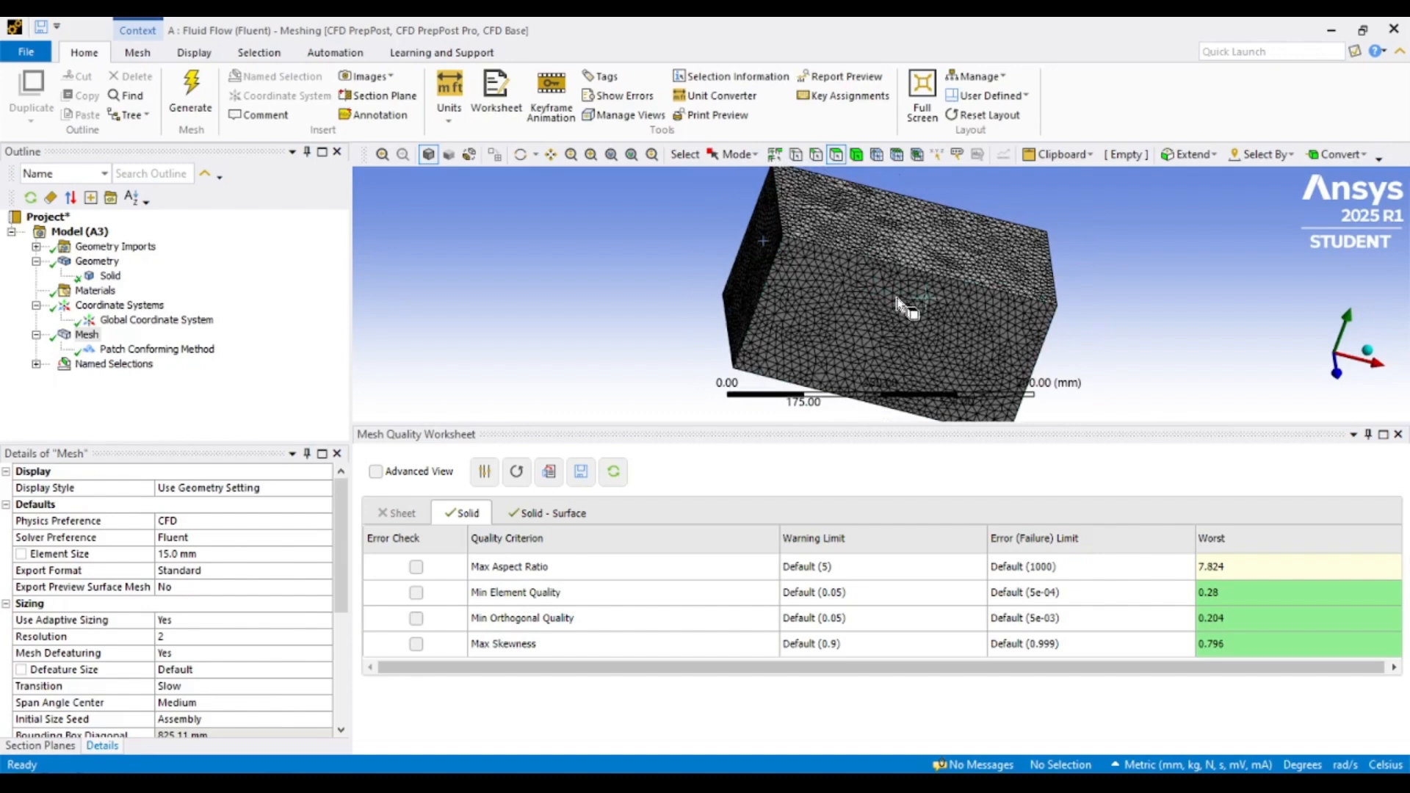
left_click(96, 261)
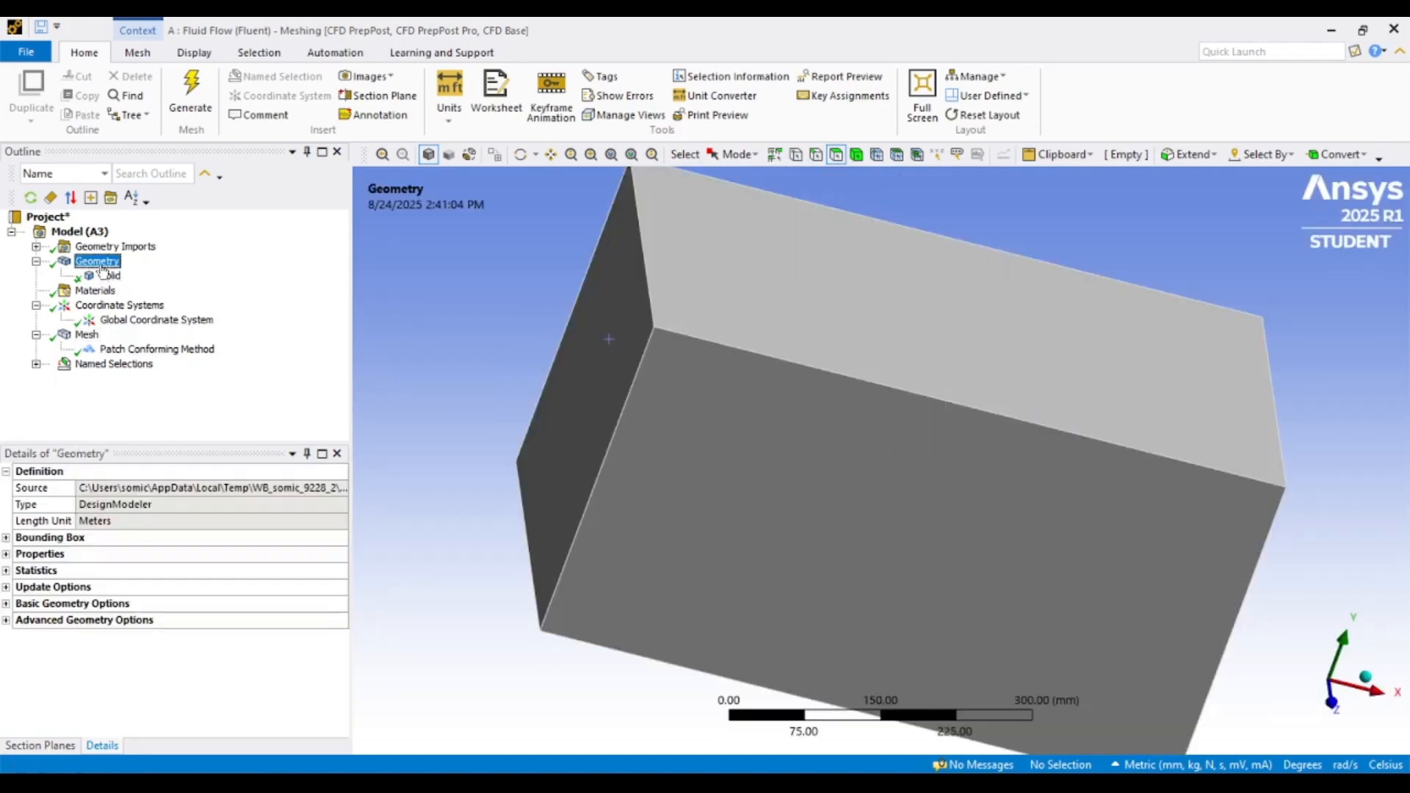
middle_click_drag(539, 329, 676, 374)
scroll(889, 419, "down", 2)
middle_click_drag(890, 418, 661, 404)
left_click(1197, 514)
right_click(1200, 518)
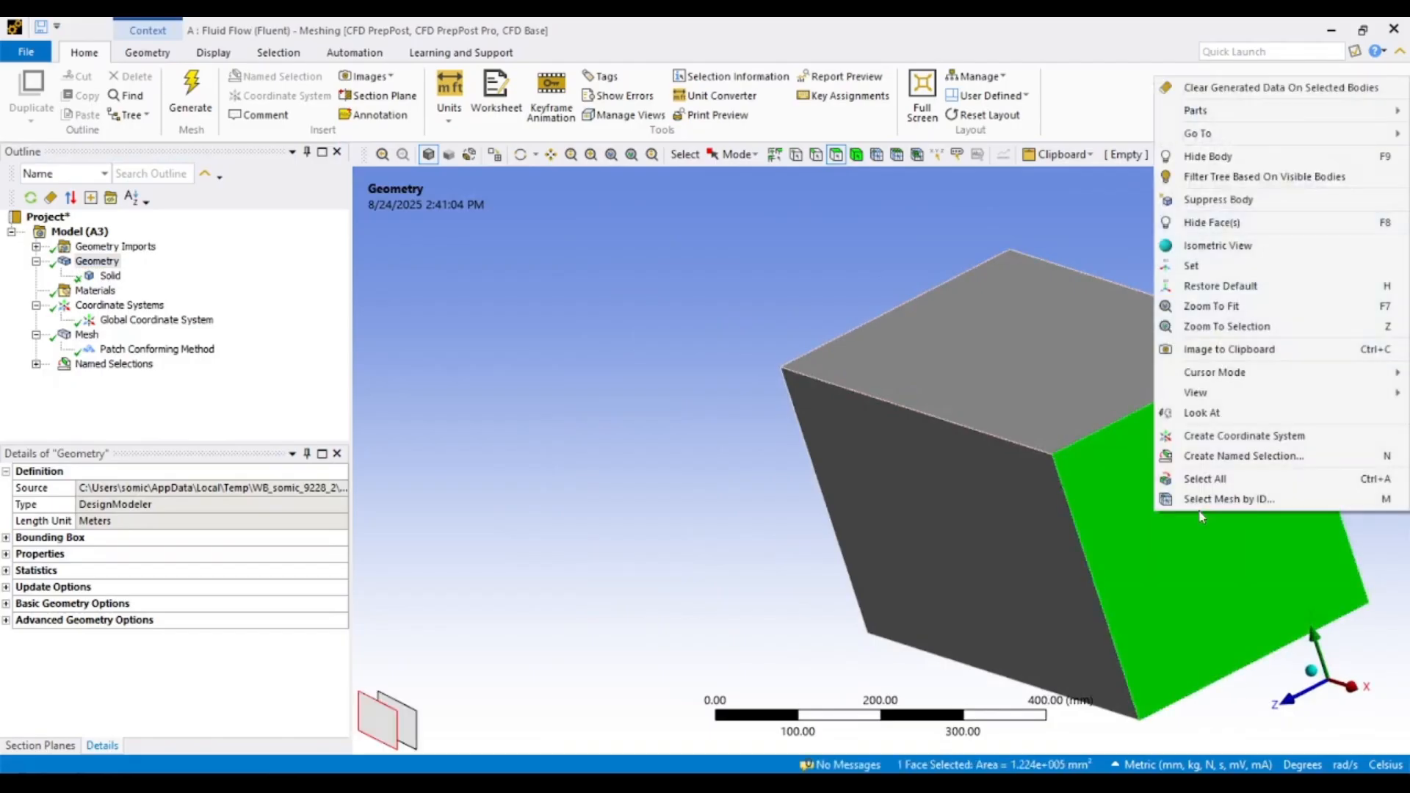
left_click(1219, 456)
type("Outlet")
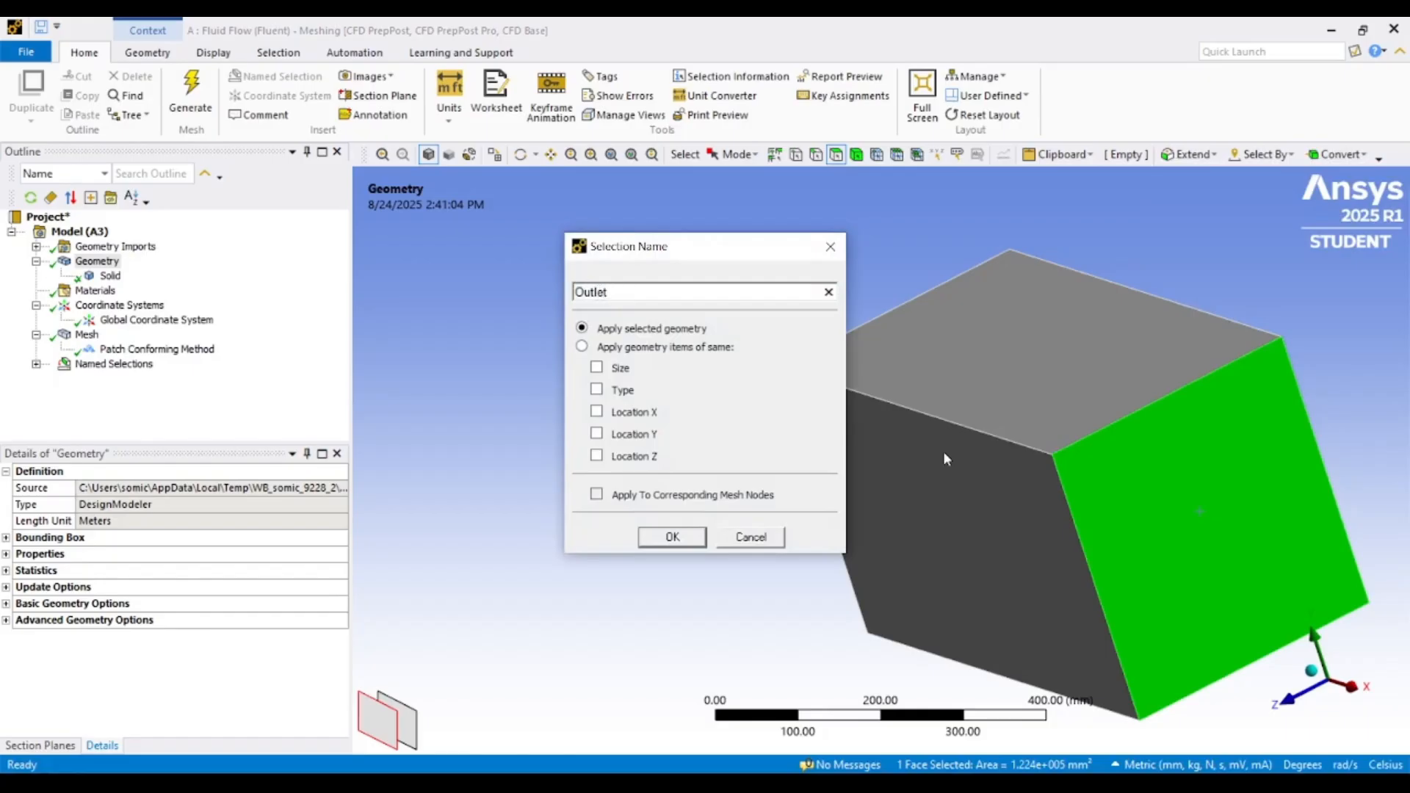
key("Return")
- Display the geometry as a wireframe so the internal cylinder can be reached
left_click(693, 578)
middle_click_drag(692, 573, 913, 561)
scroll(969, 414, "up", 2)
scroll(968, 413, "down", 3)
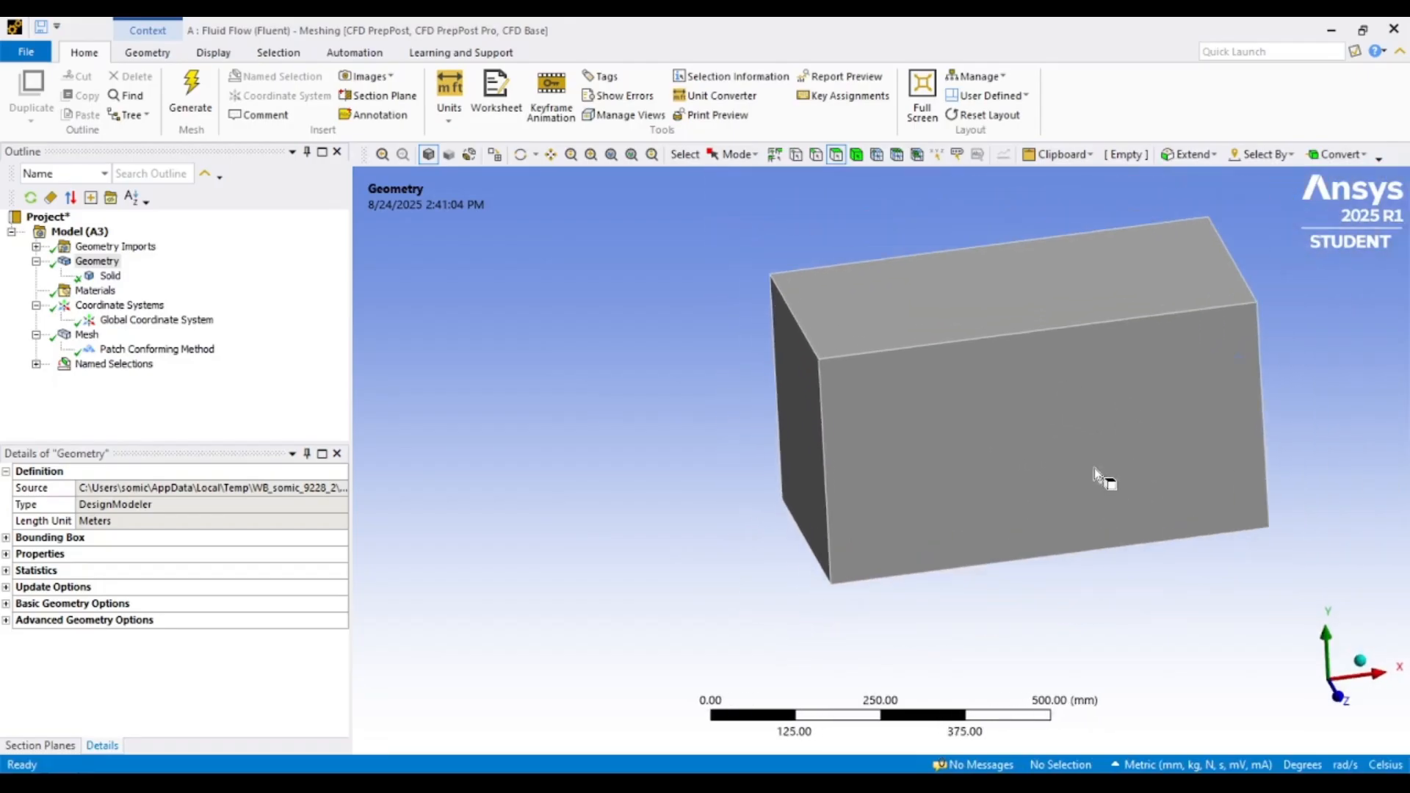
scroll(1263, 460, "up", 1)
middle_click_drag(1266, 459, 1065, 472, "ctrl")
scroll(954, 485, "up", 1)
scroll(849, 465, "down", 1)
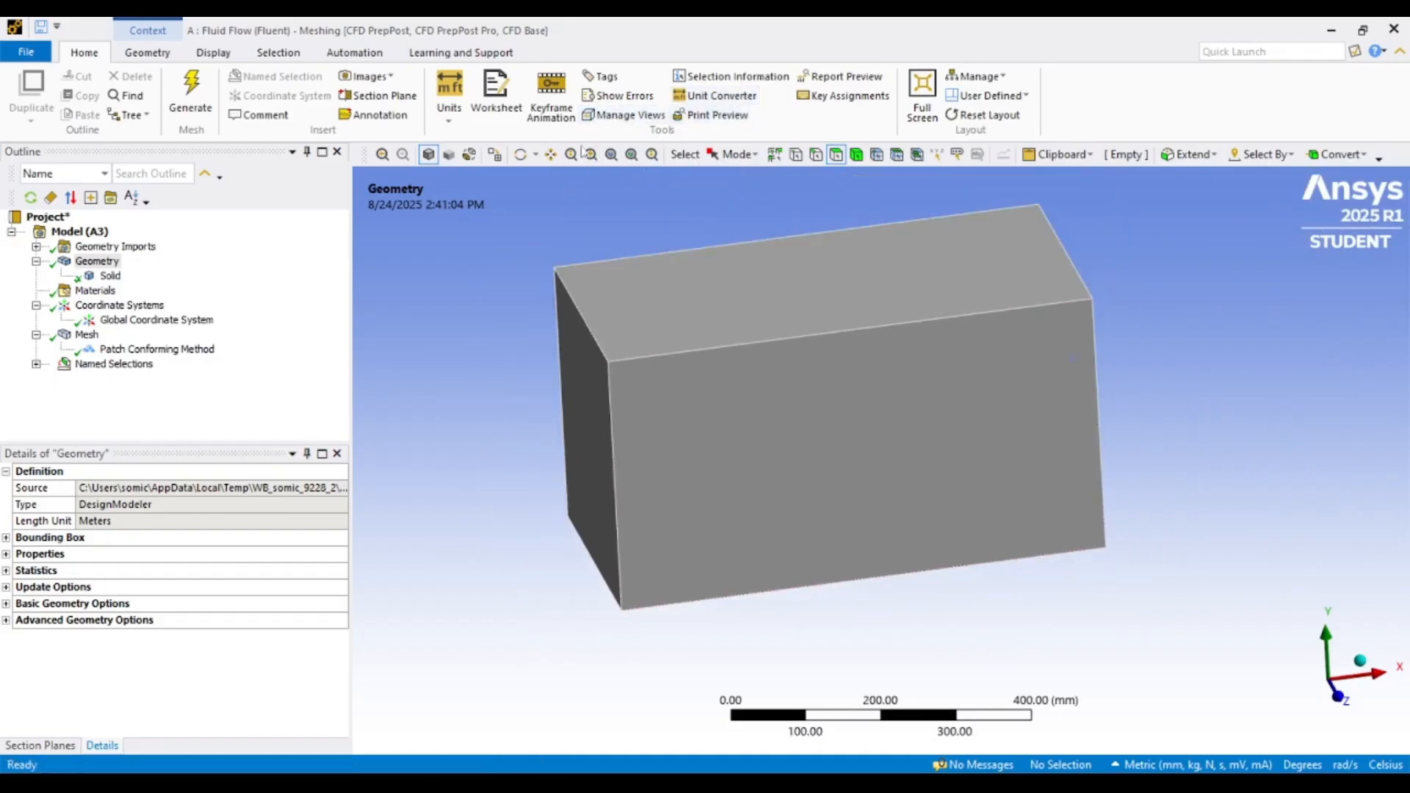
left_click(470, 154)
middle_click_drag(689, 348, 668, 373)
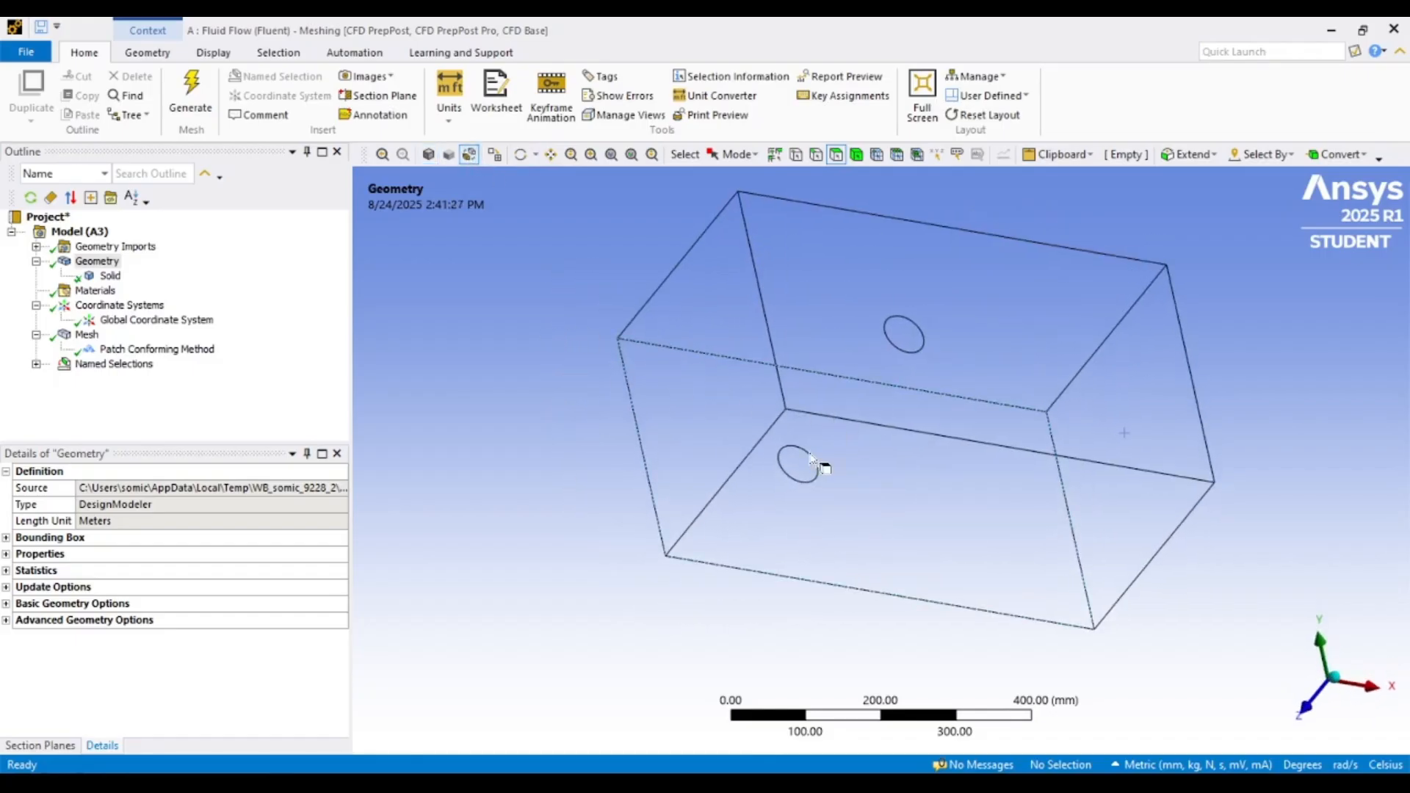
- Box-select the three faces of the internal cylinder and create a named selection called Cylinder from them
middle_click_drag(806, 451, 761, 428)
left_click(816, 509)
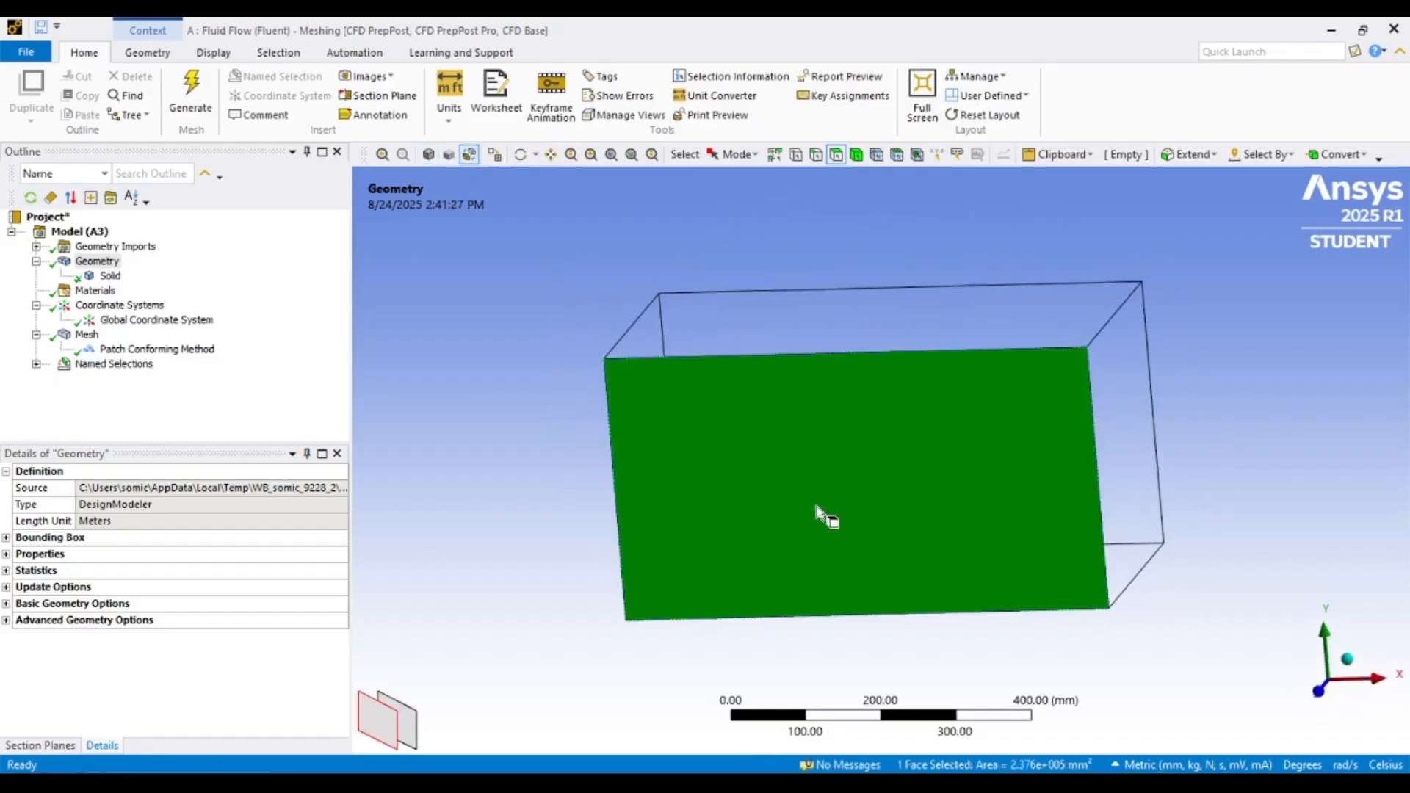
left_click(534, 481)
left_click(685, 154)
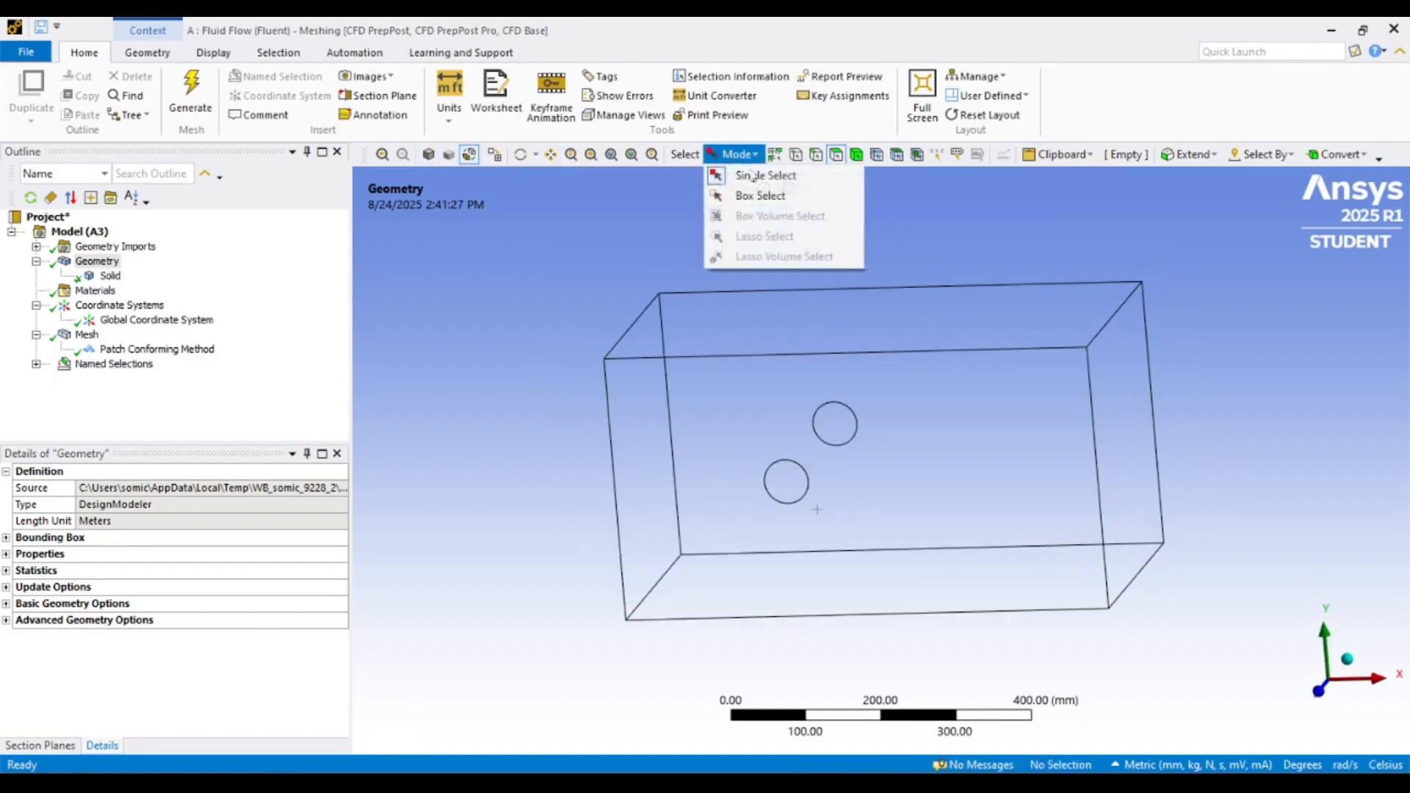
left_click(743, 194)
left_click_drag(742, 393, 909, 546)
middle_click_drag(753, 508, 828, 529)
right_click(766, 453)
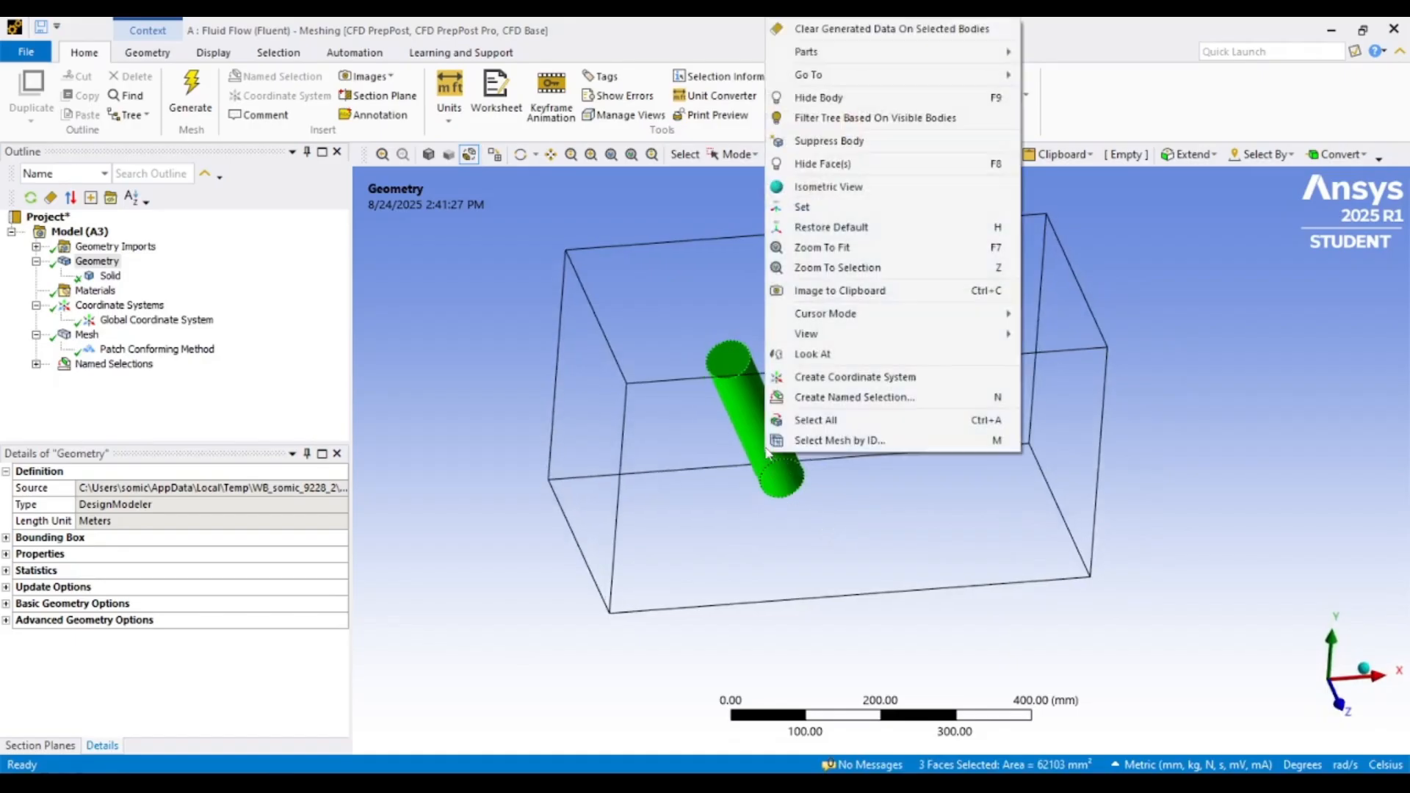
left_click(820, 398)
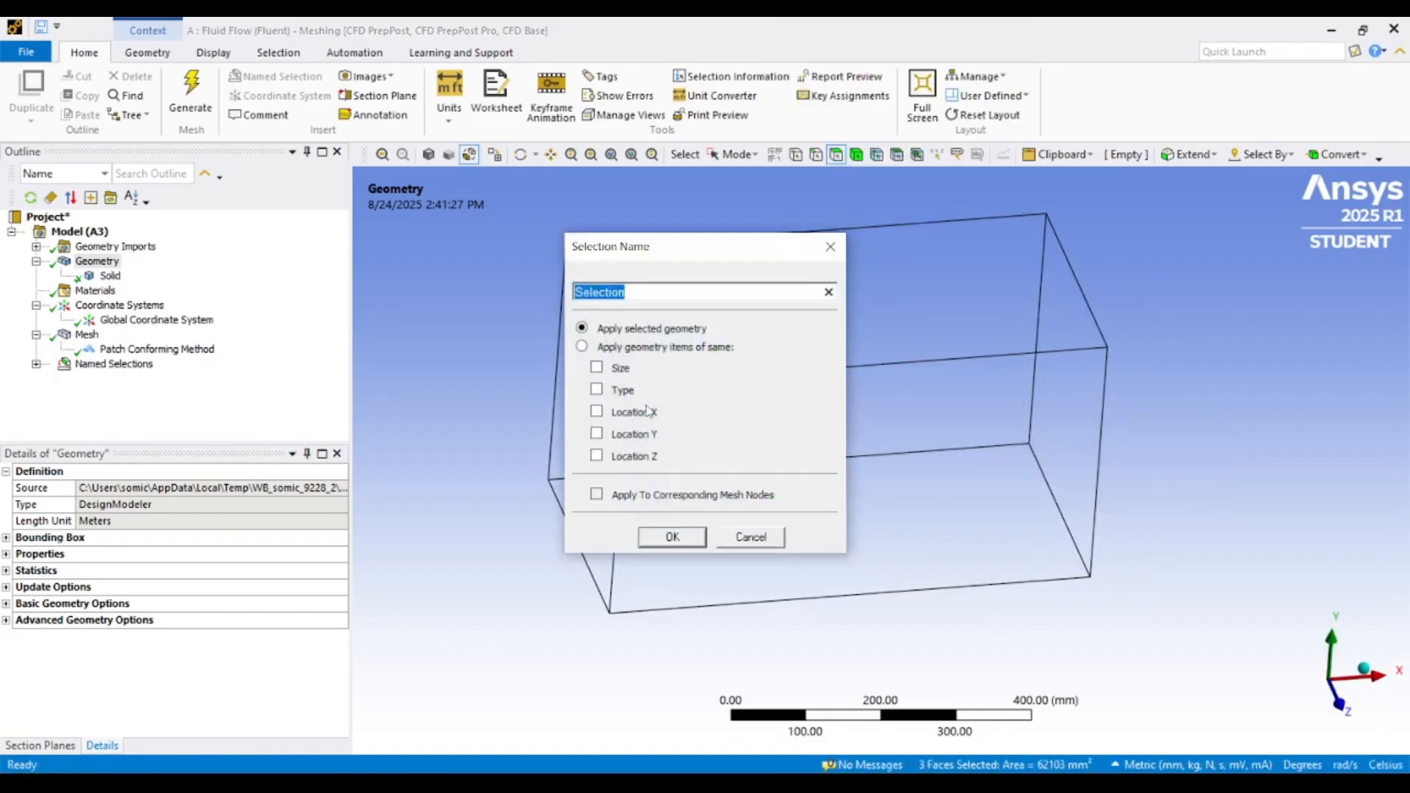
type("C")
key("Return")
- Inspect the Cylinder named selection in the model from several angles, and restore the shaded display
middle_click_drag(846, 551, 954, 568)
scroll(599, 535, "up", 3)
scroll(599, 535, "down", 2)
scroll(598, 535, "down", 2)
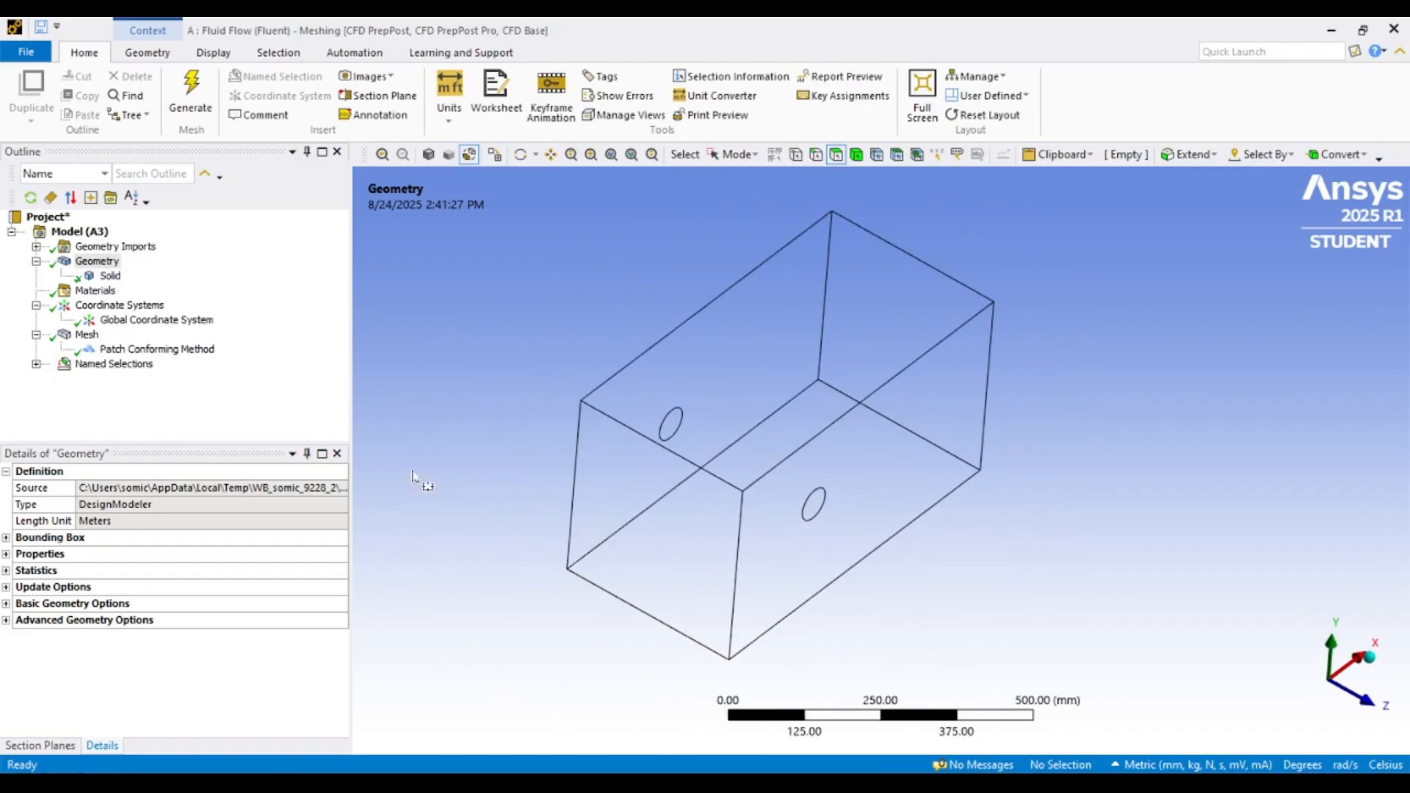
left_click(36, 365)
left_click(118, 408)
middle_click_drag(719, 554, 867, 623)
middle_click_drag(798, 538, 576, 454)
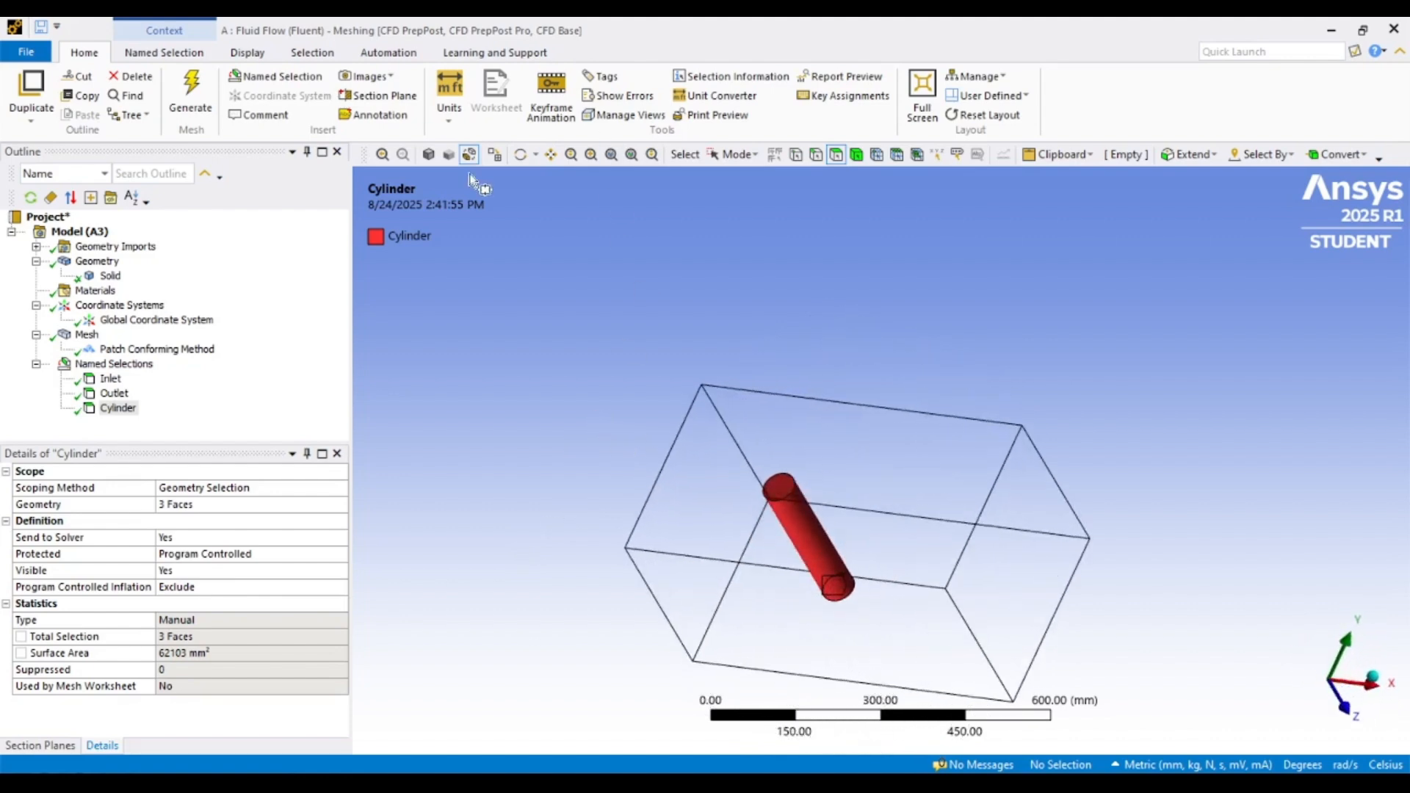
left_click(428, 154)
mouse_move(512, 451)
middle_mouse_down()
mouse_move(617, 565)
mouse_move(667, 490)
middle_mouse_up()
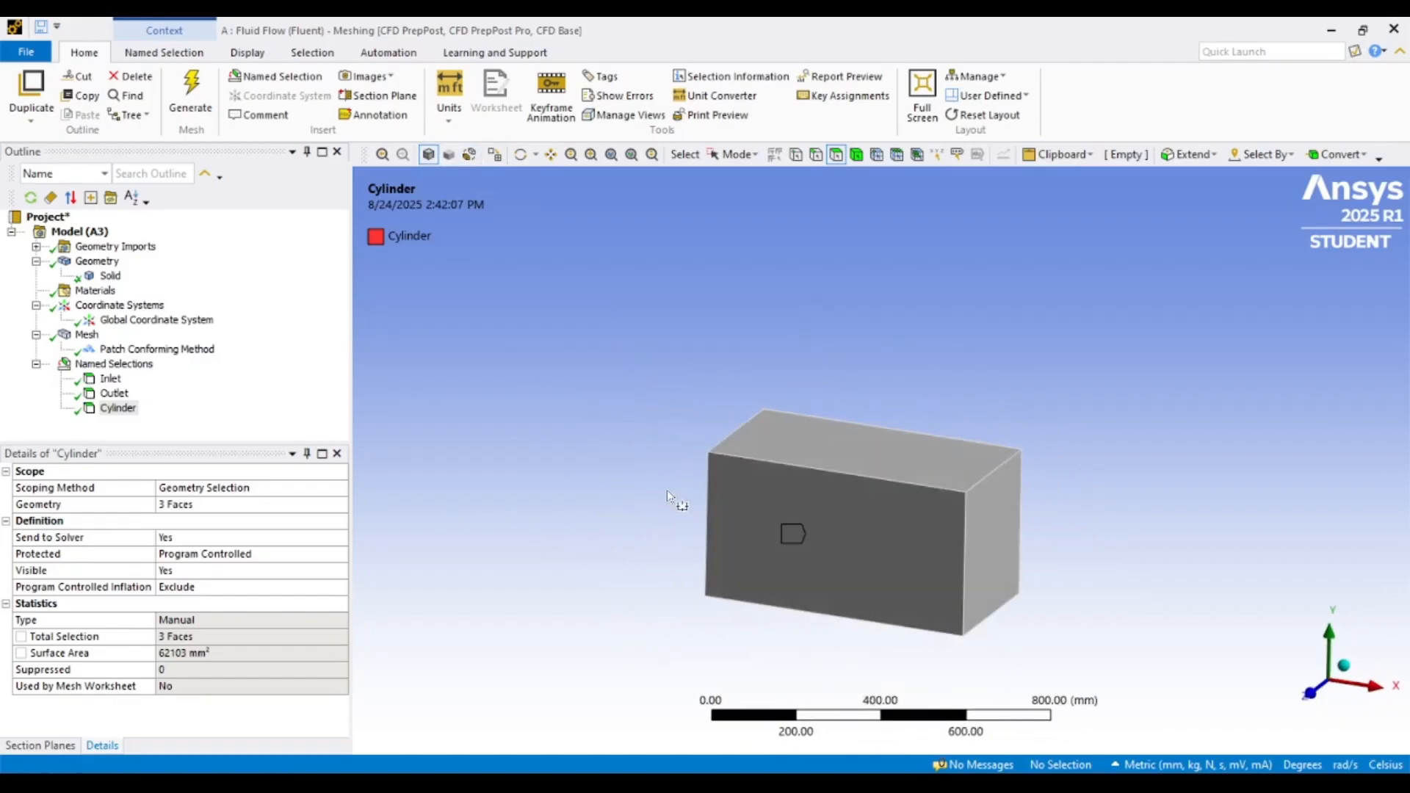
- Try setting the Cylinder selection's Program Controlled Inflation to Include, and set it back to Exclude
left_click(244, 587)
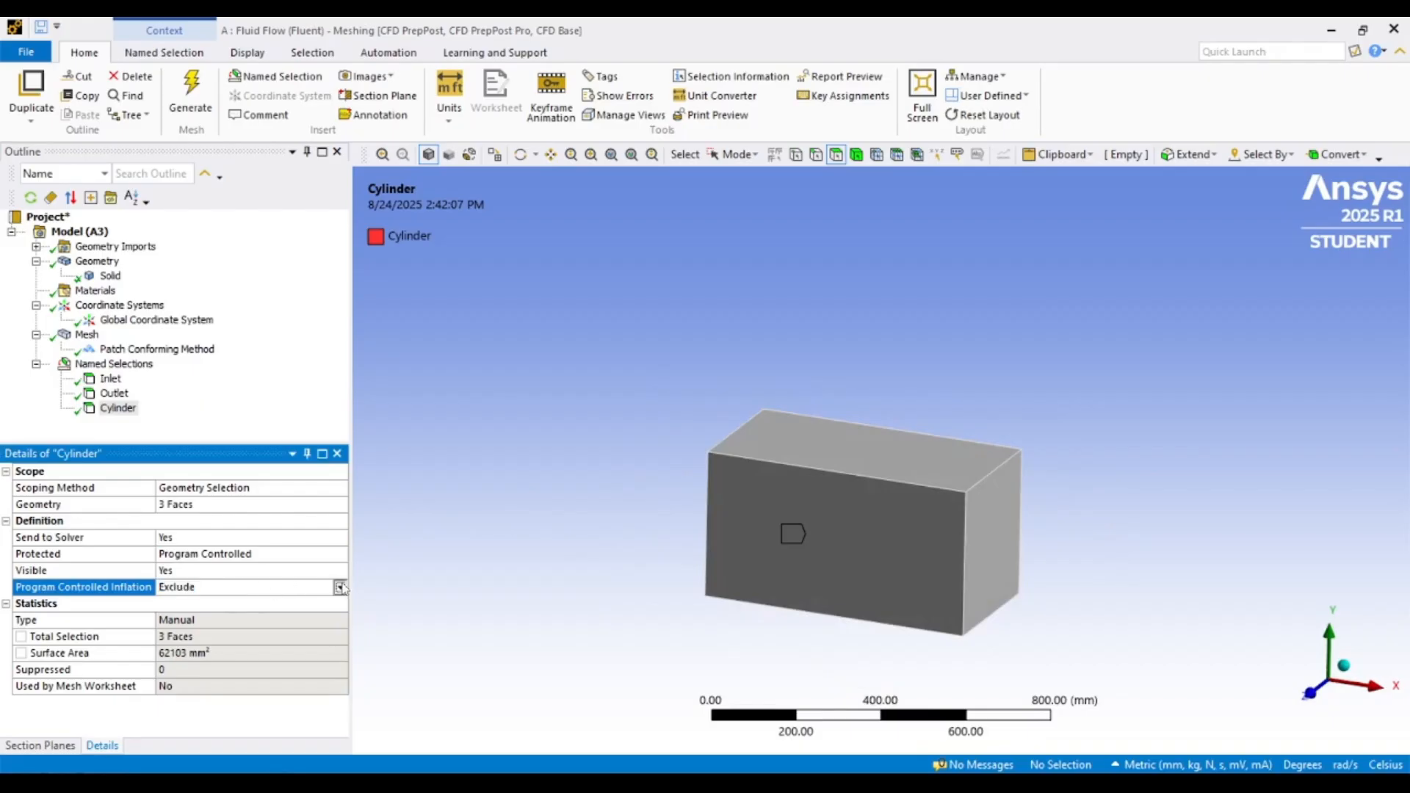
left_click(340, 587)
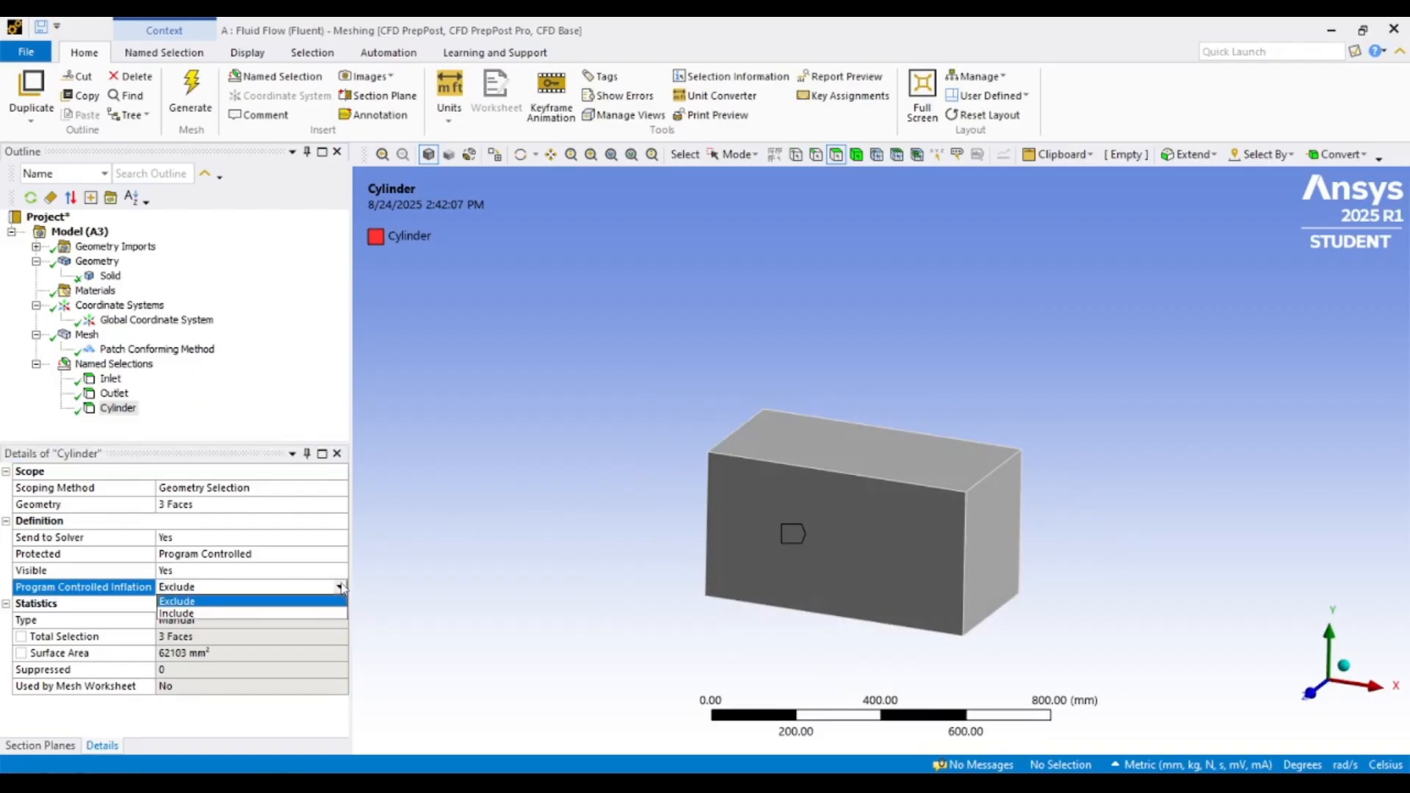
left_click(313, 613)
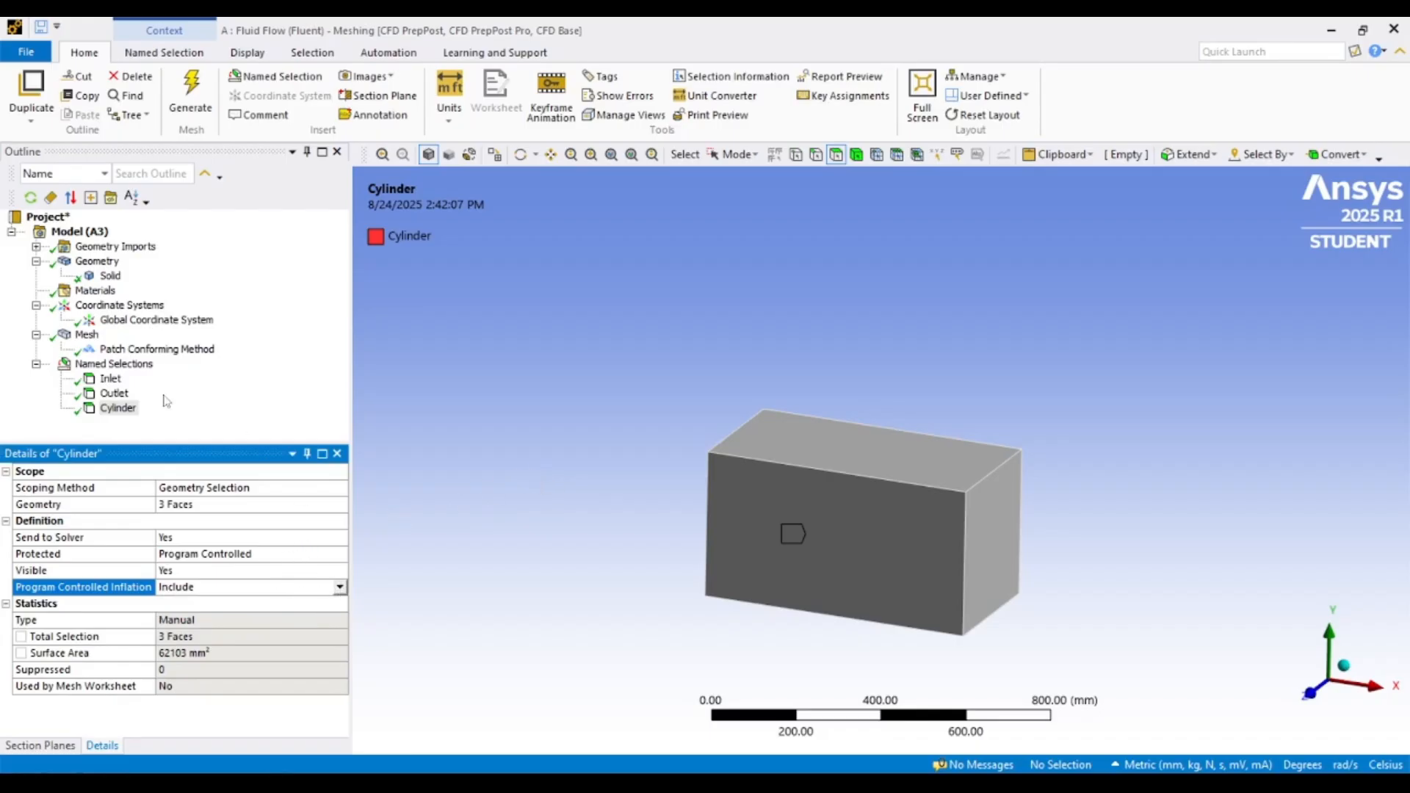
left_click(340, 588)
left_click(279, 603)
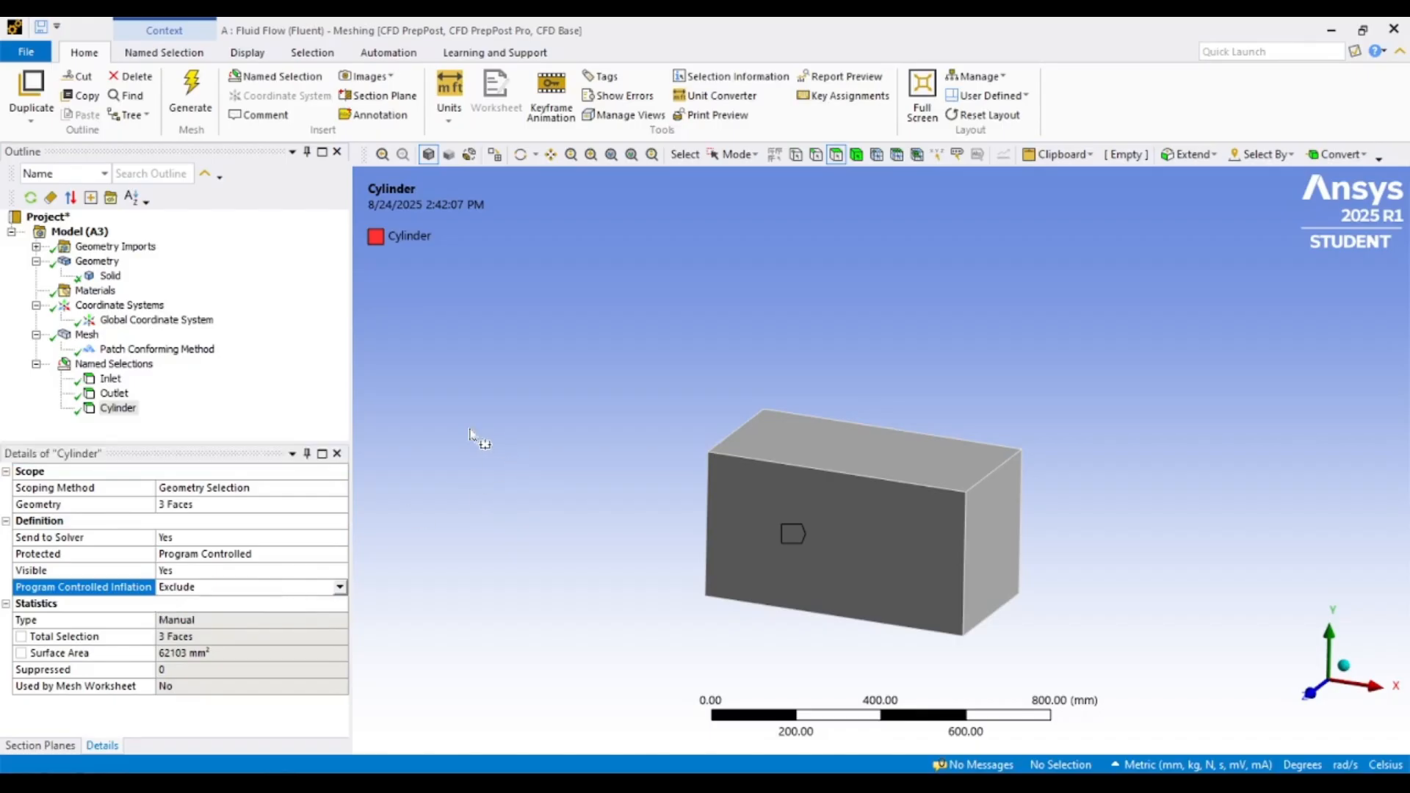
- Collapse the named selections, update the mesh for Fluent and check the resulting messages
double_click(114, 364)
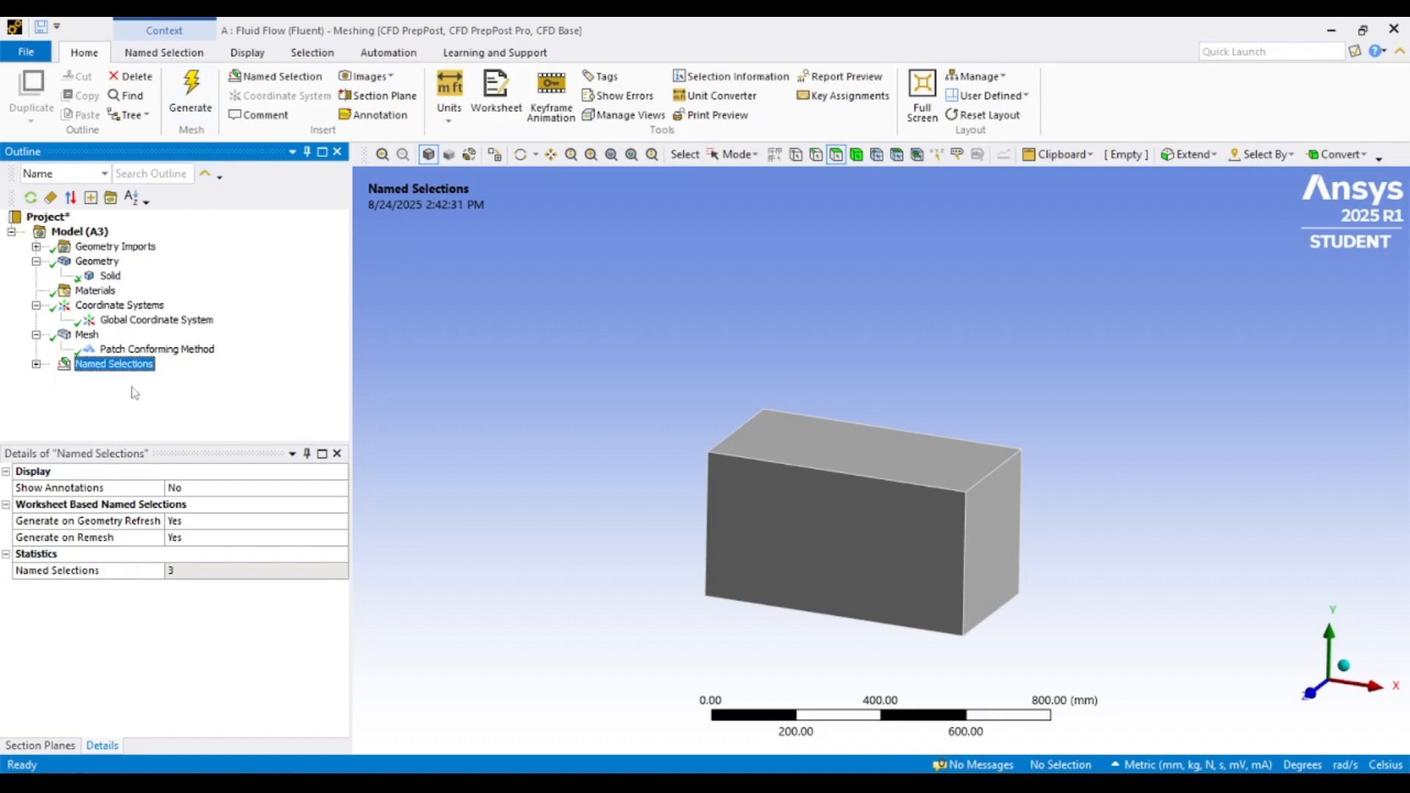
left_click(86, 335)
right_click(86, 336)
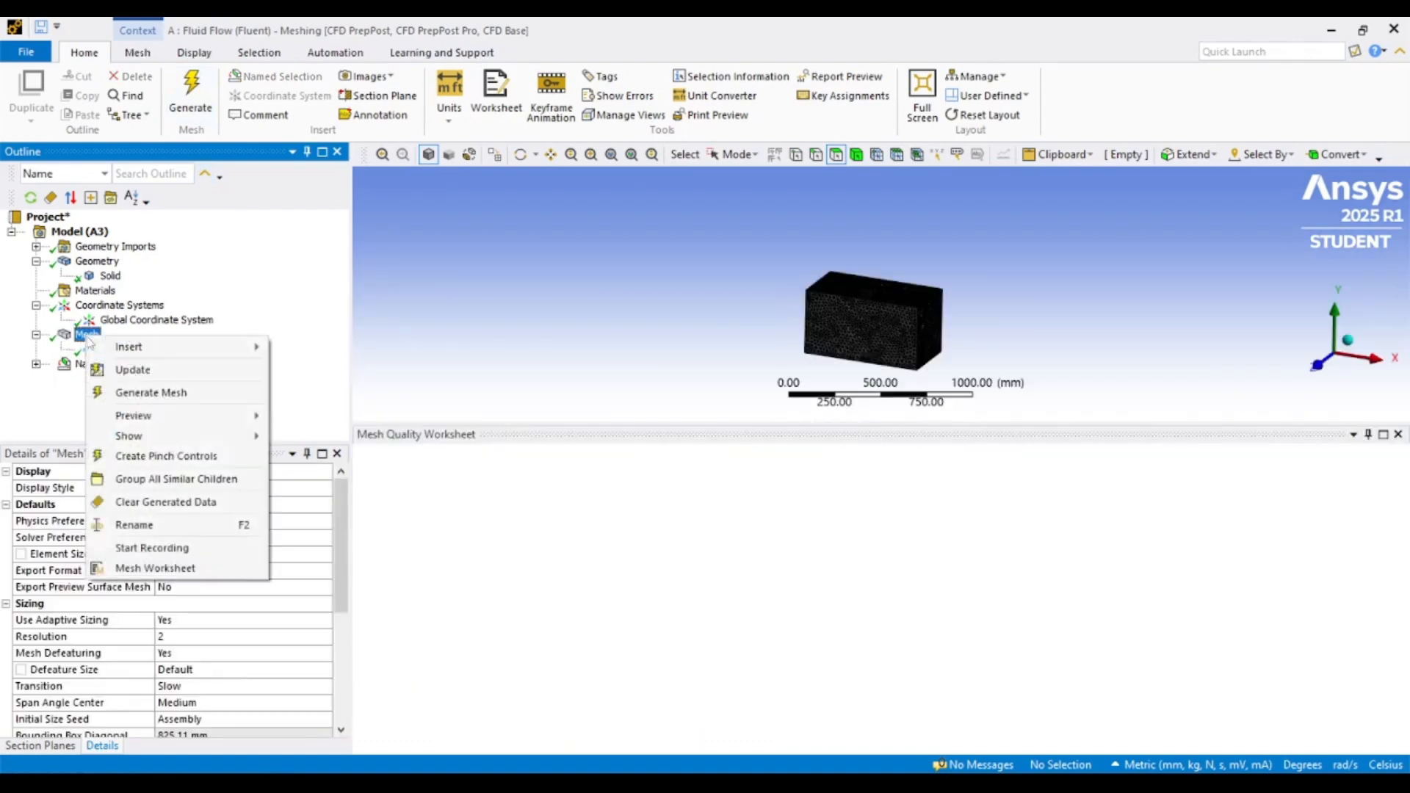
left_click(134, 371)
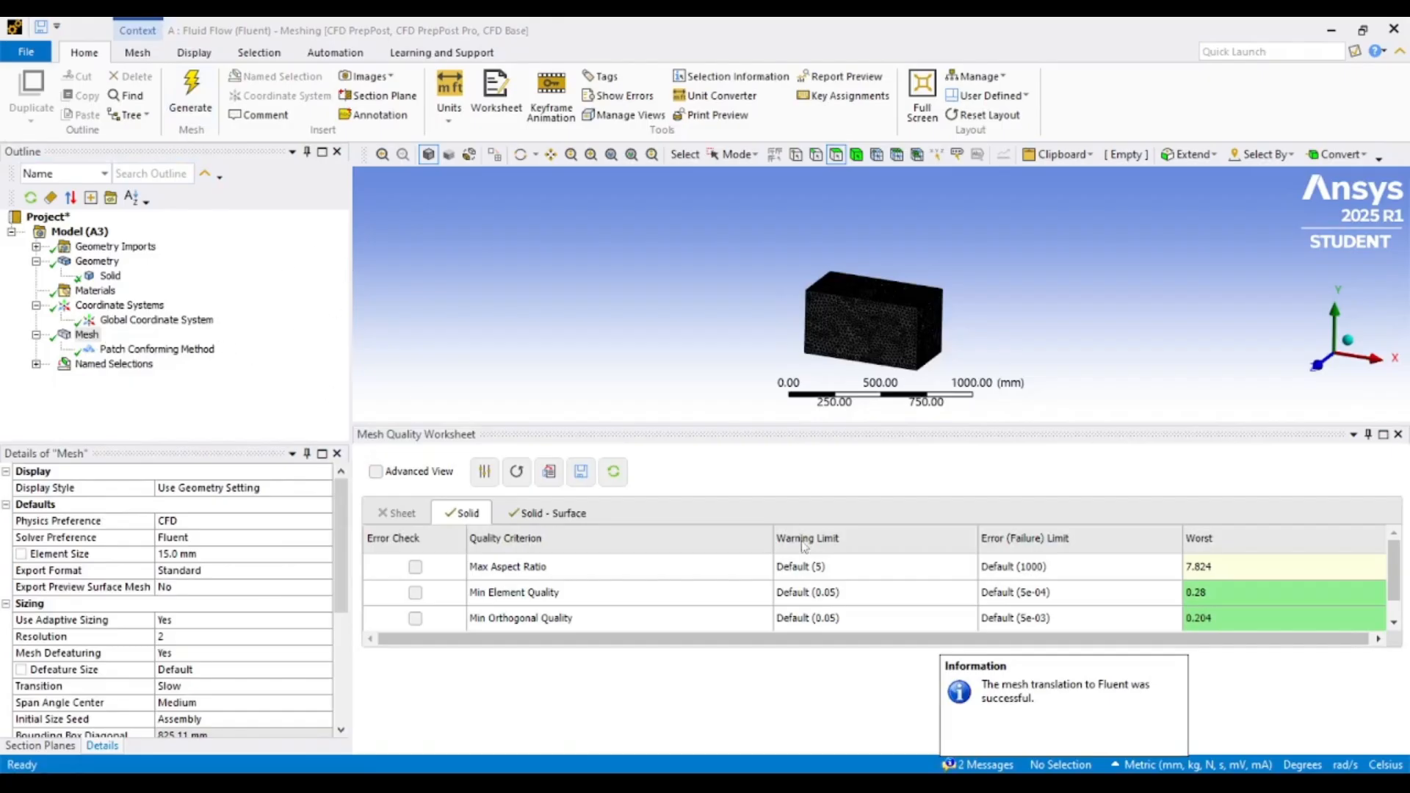
left_click(974, 766)
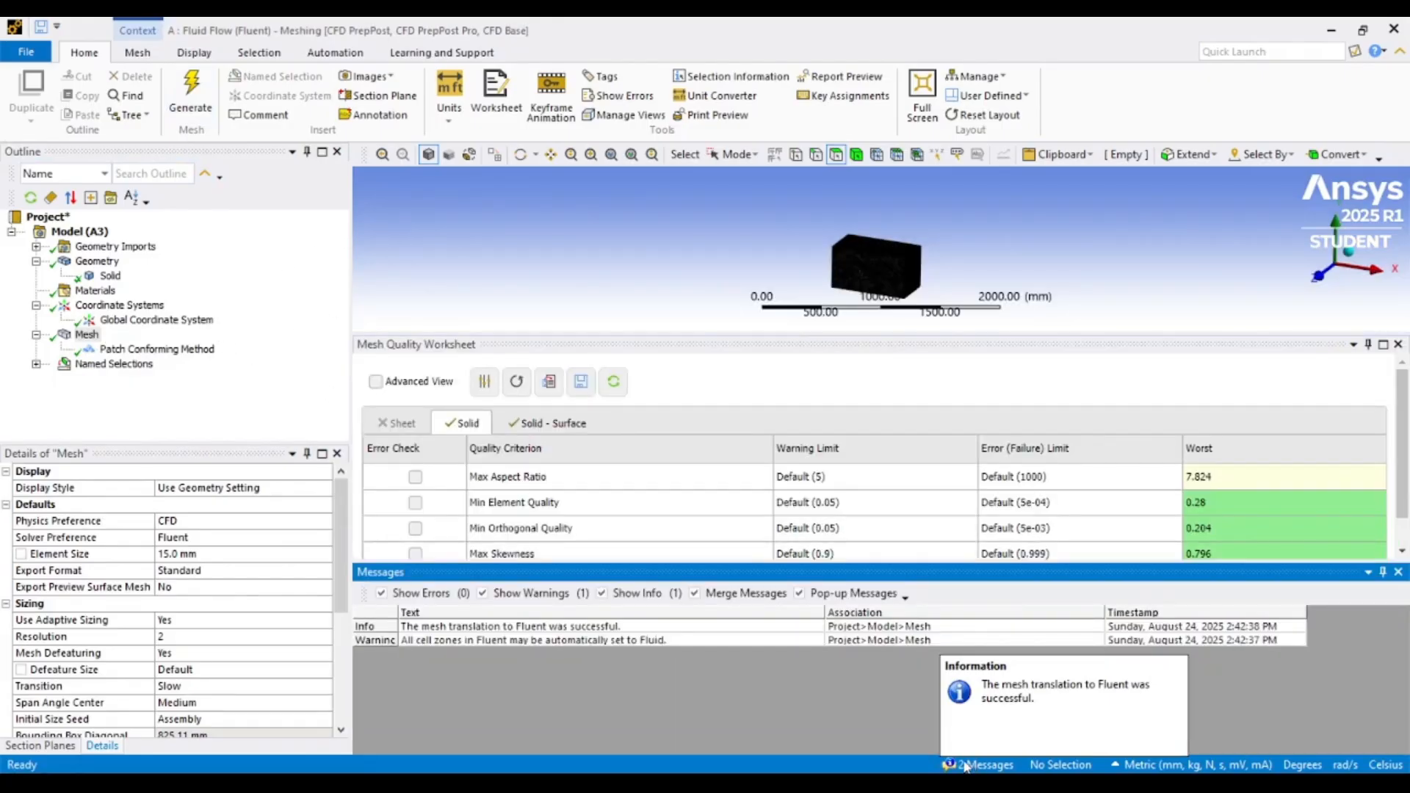
left_click(964, 766)
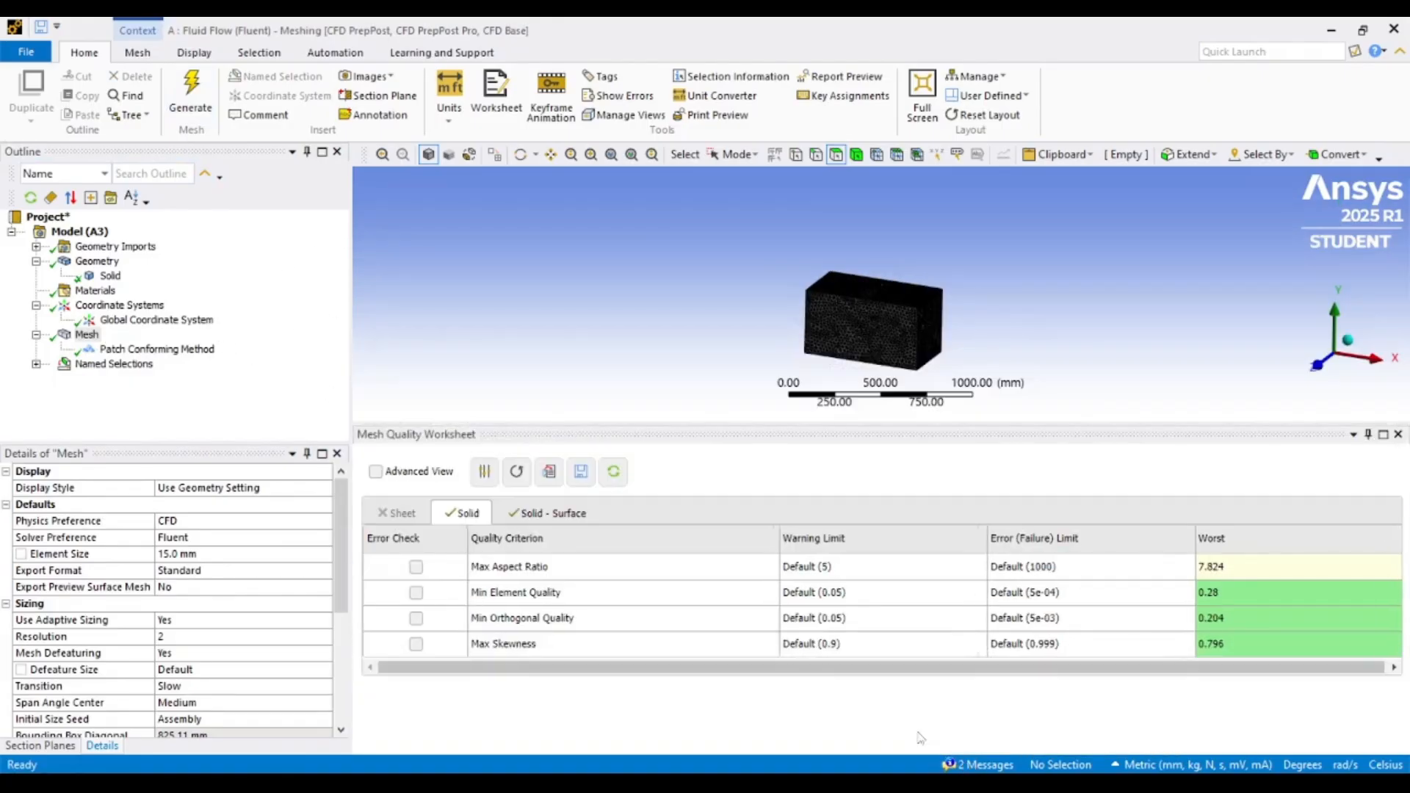
- Switch to the Workbench project and launch Fluent from the Setup cell with double precision and 2 solver processes
left_click(1332, 31)
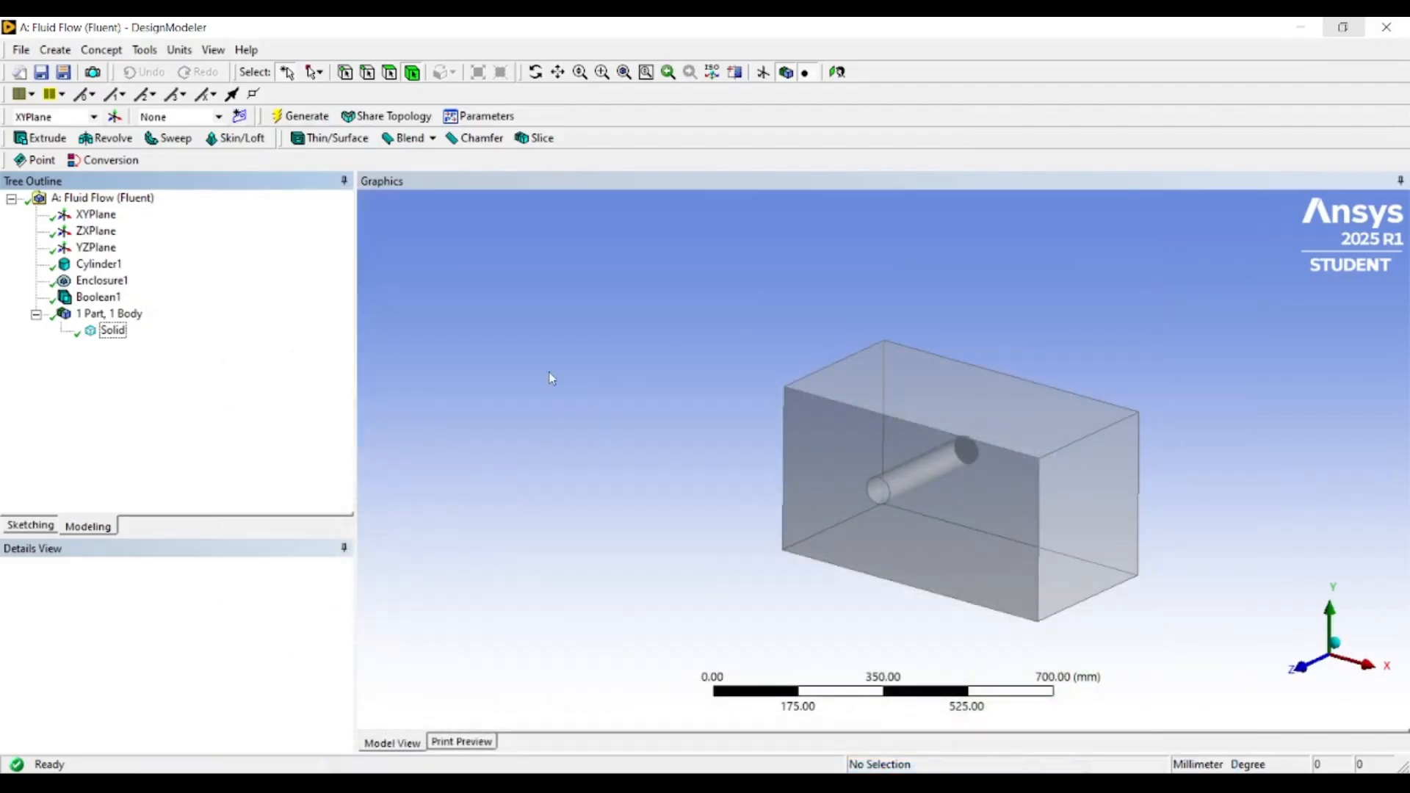
left_click(1301, 27)
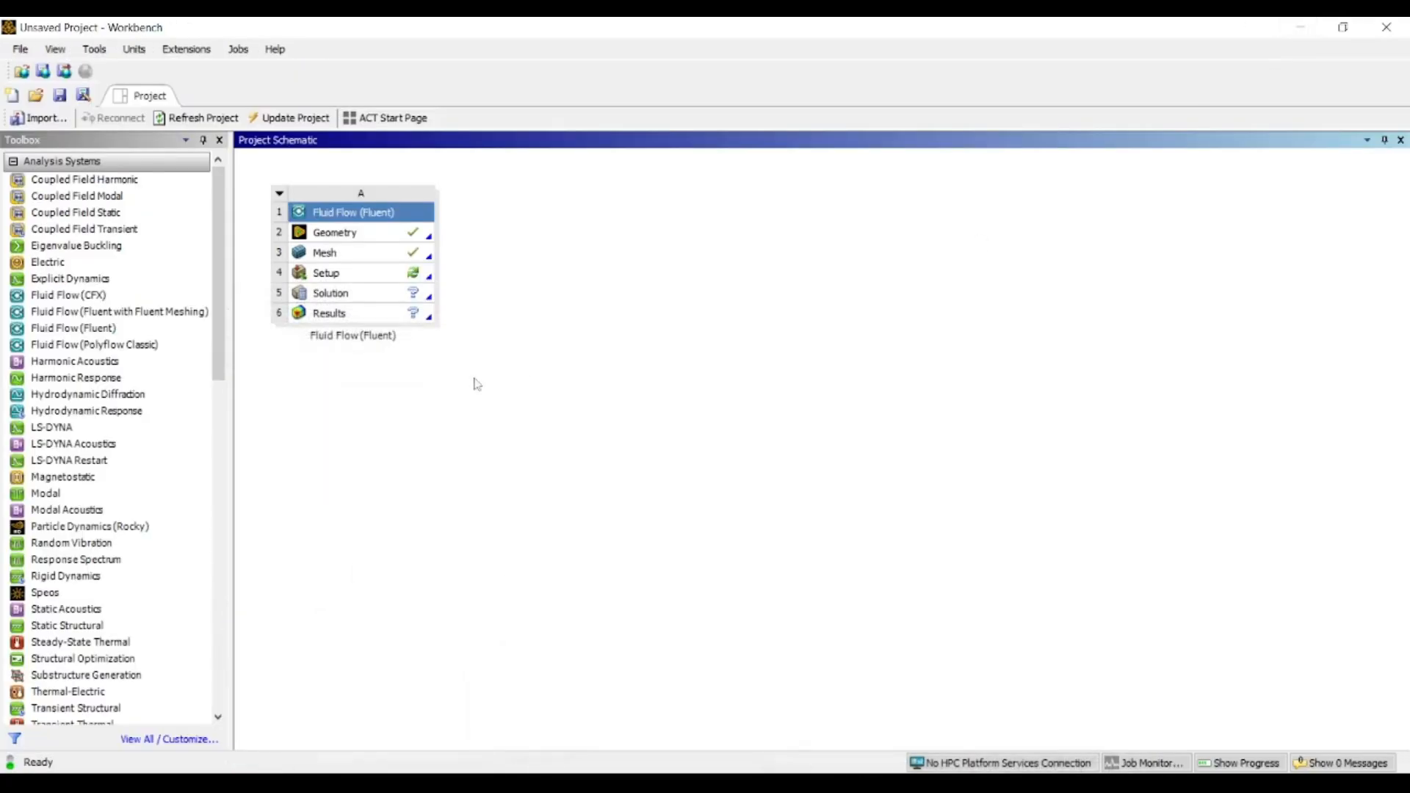
right_click(380, 277)
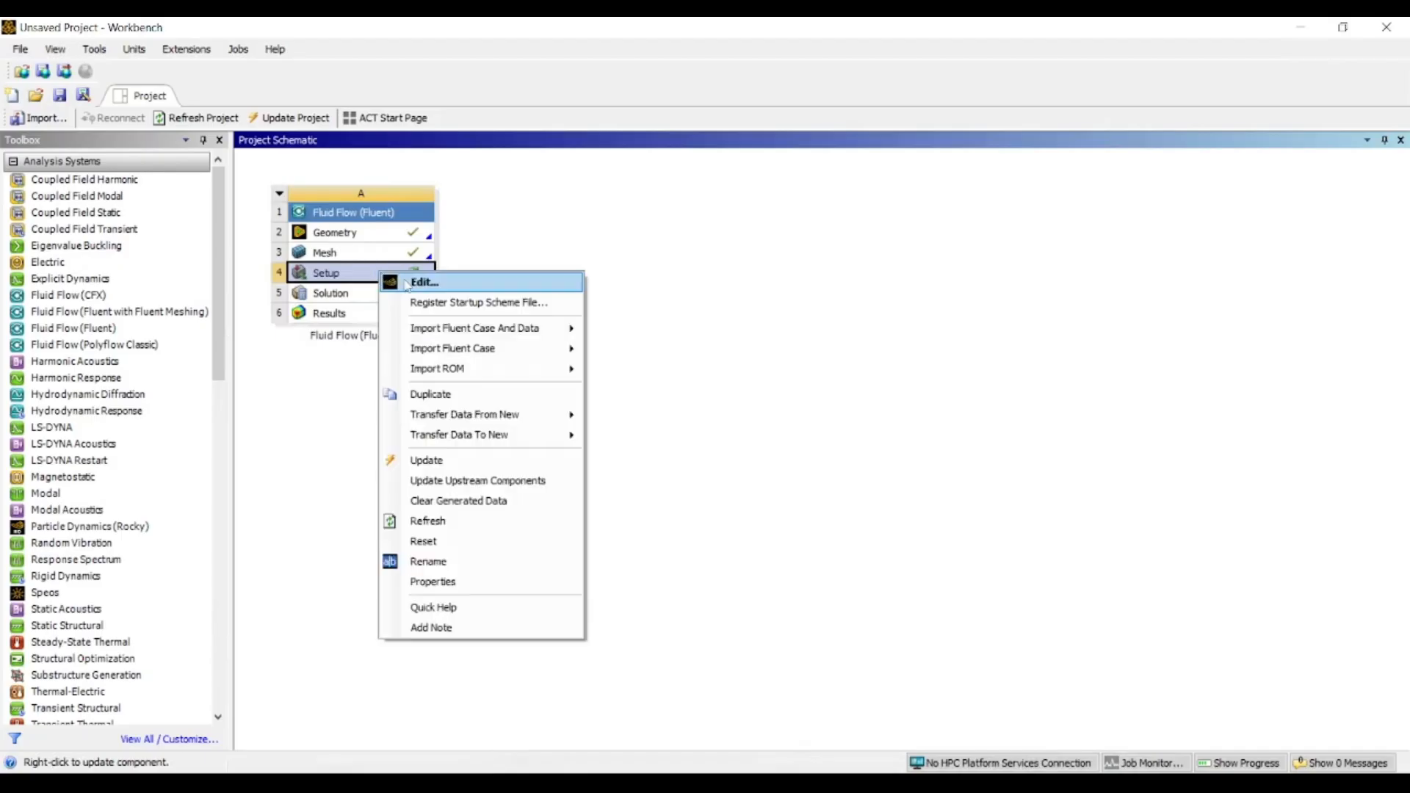
left_click(424, 283)
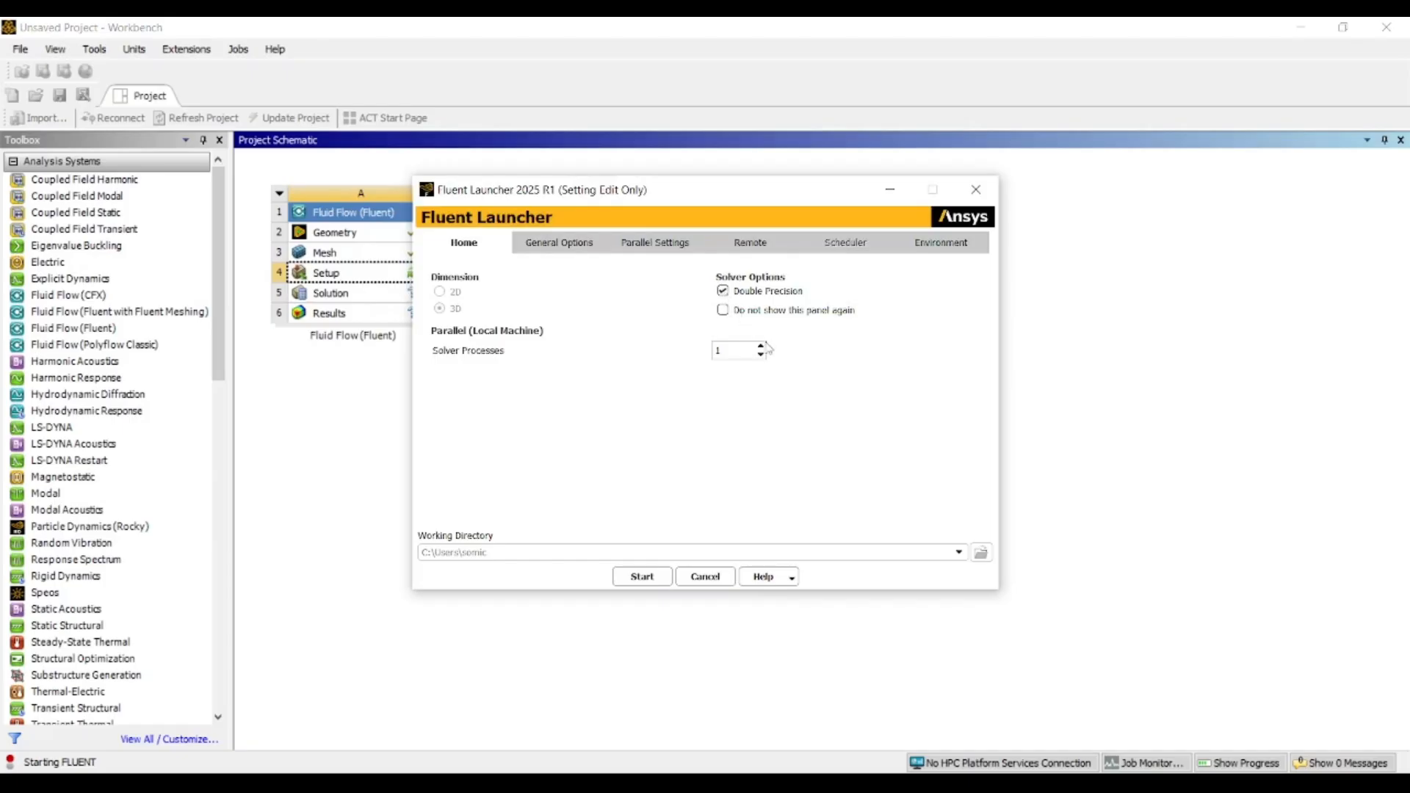
left_click(650, 580)
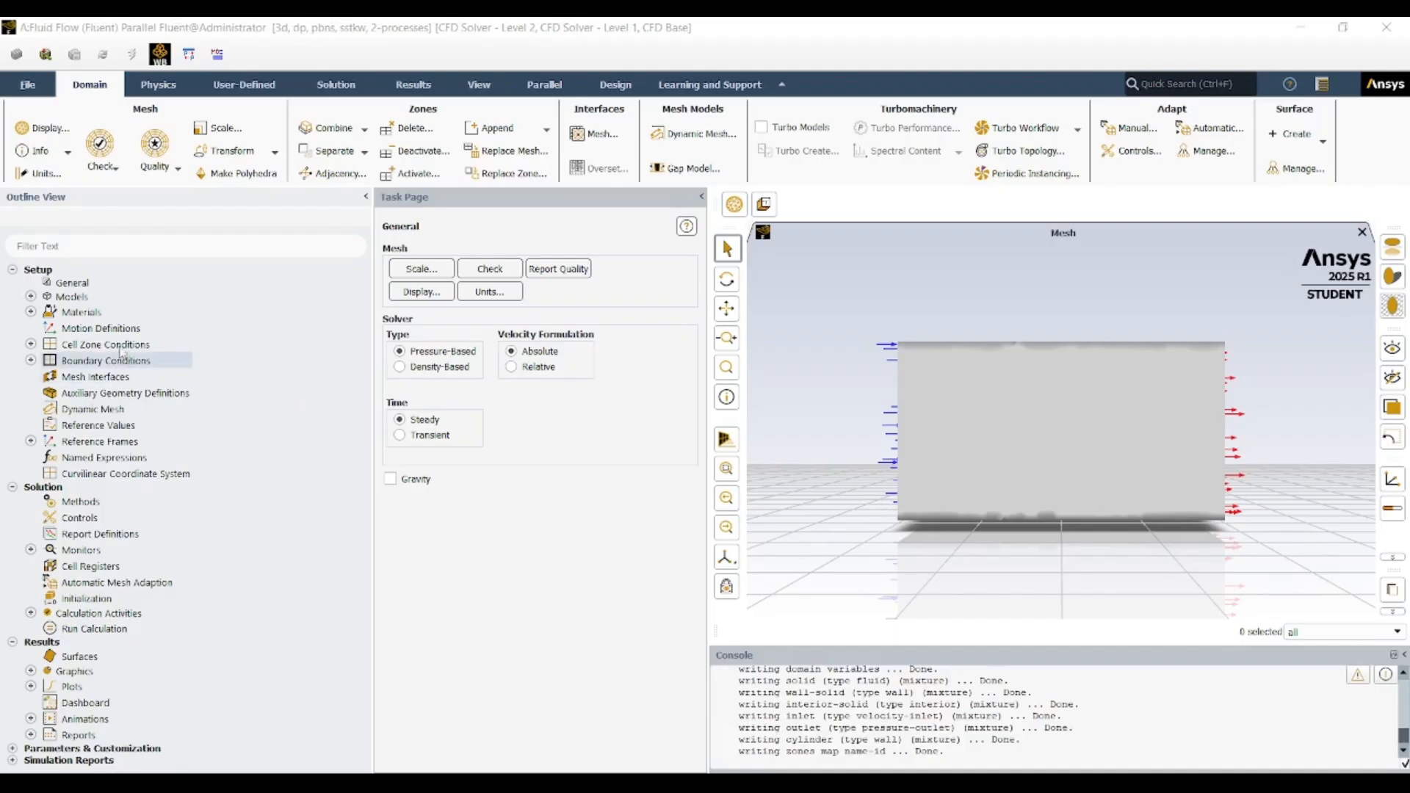
- Set the viscous model to Large Eddy Simulation with the WALE subgrid-scale model and accept the information notice
left_click(31, 297)
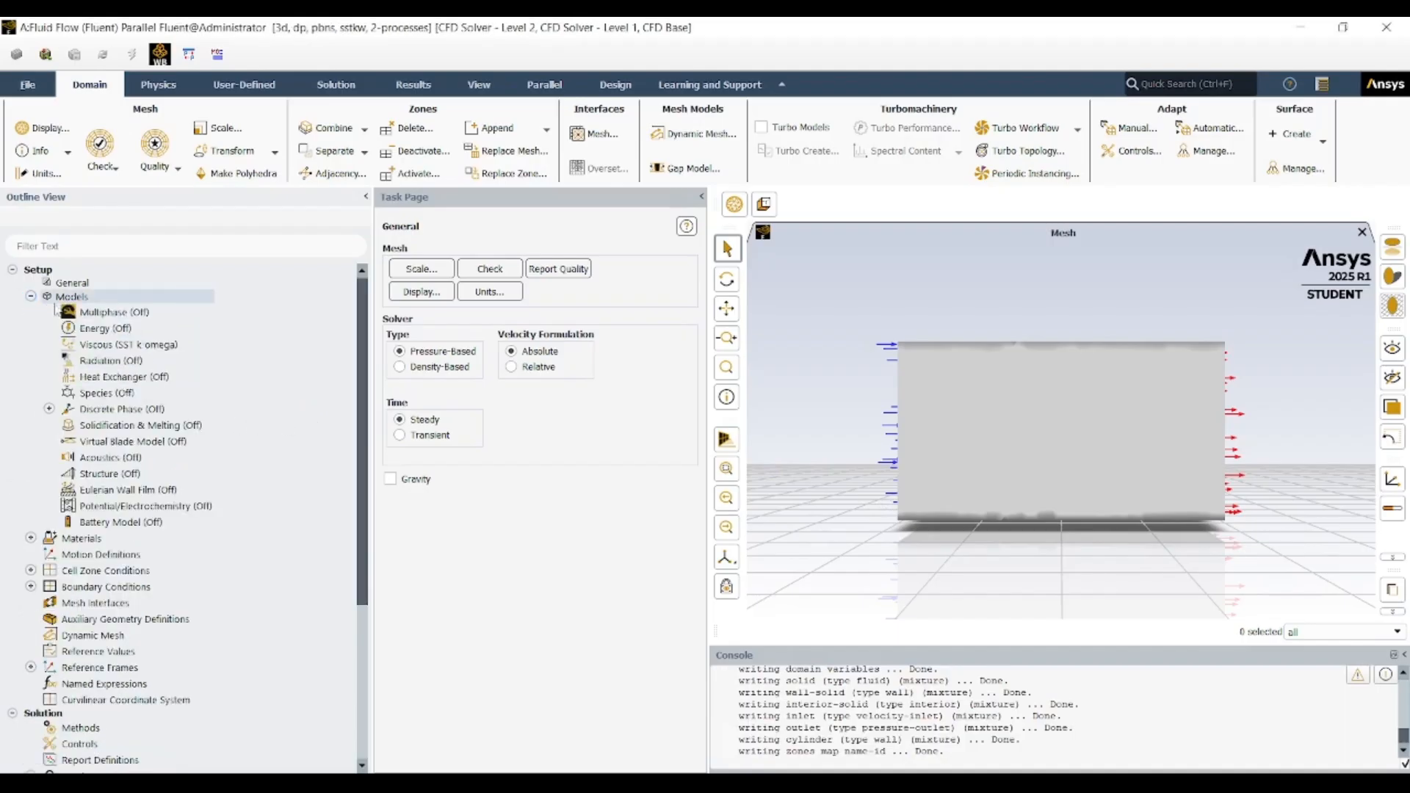
double_click(121, 345)
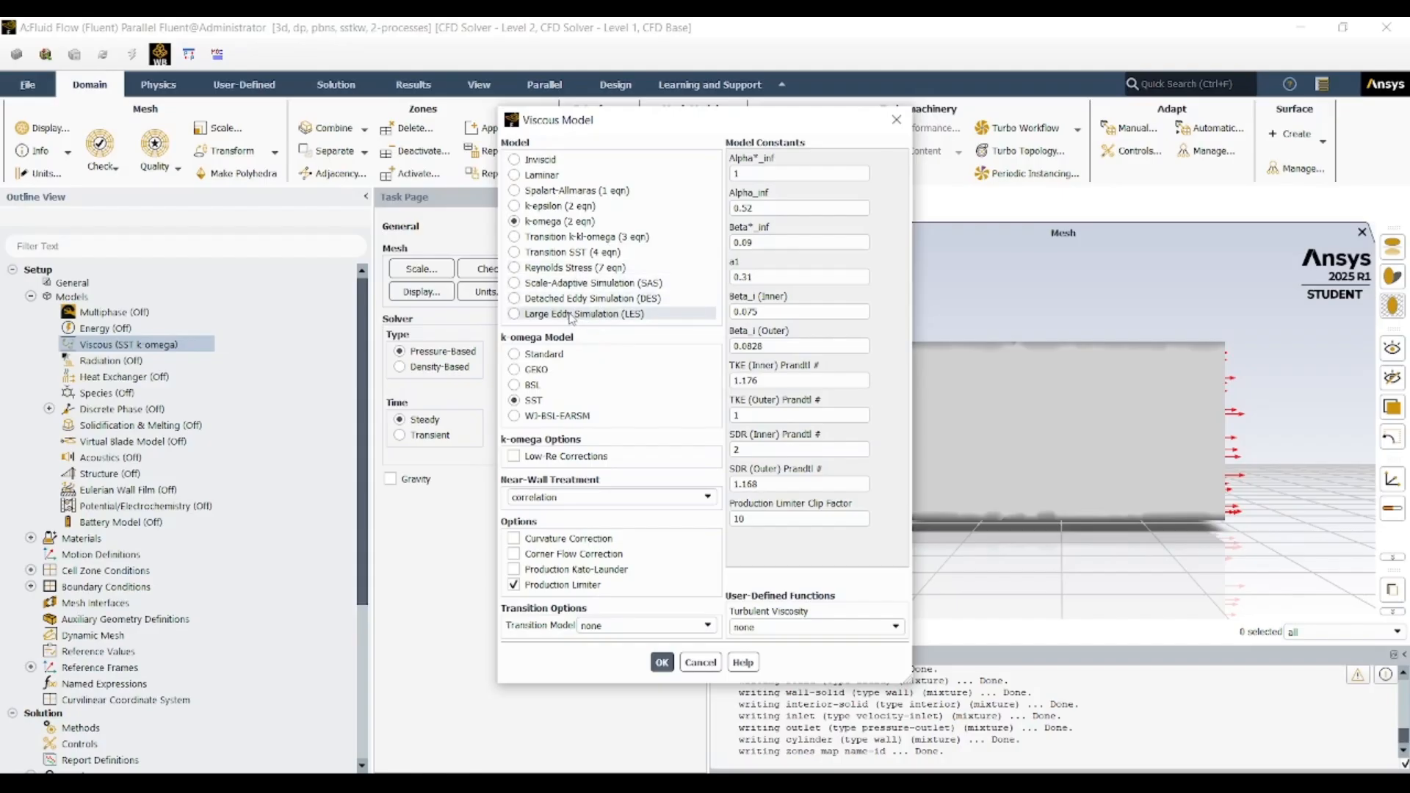
left_click(572, 316)
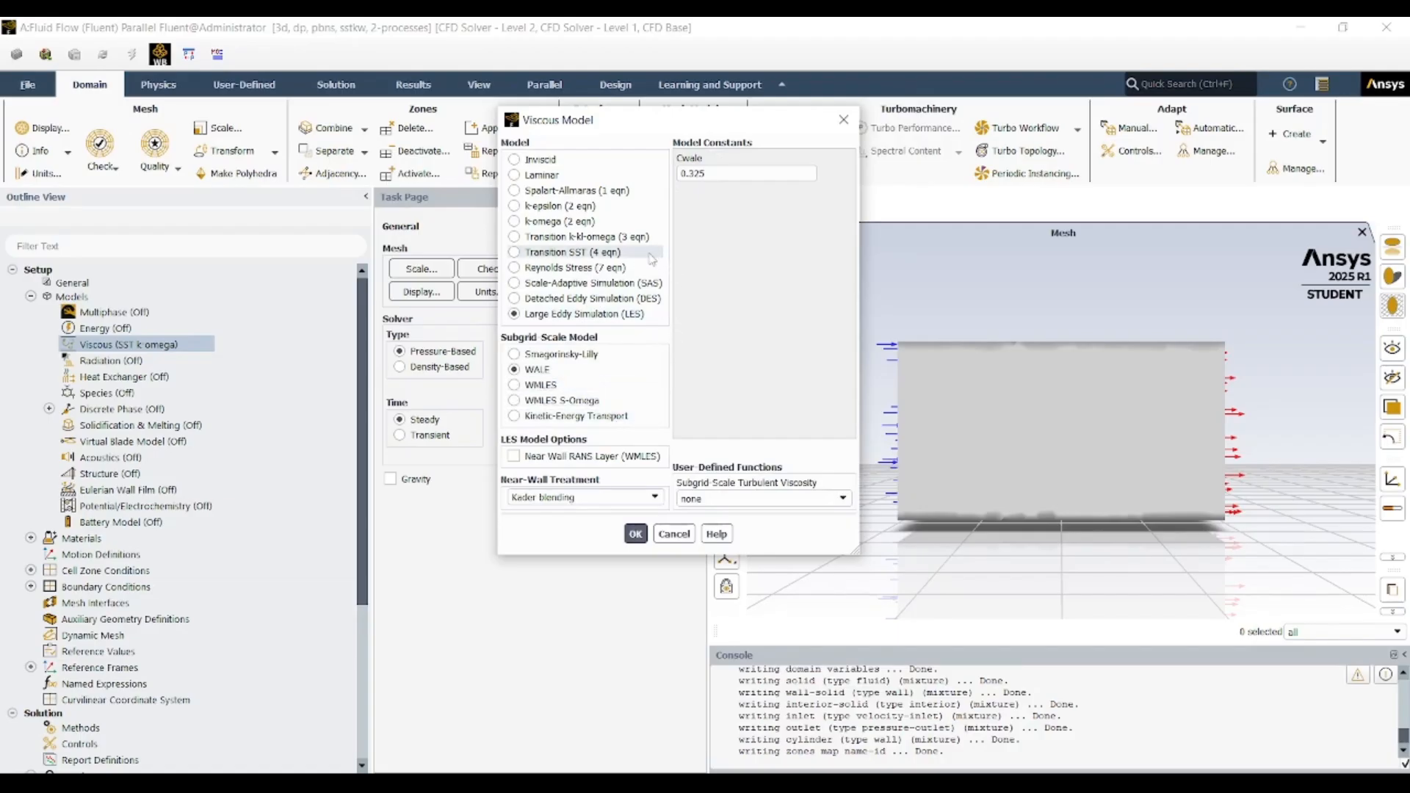
left_click(636, 534)
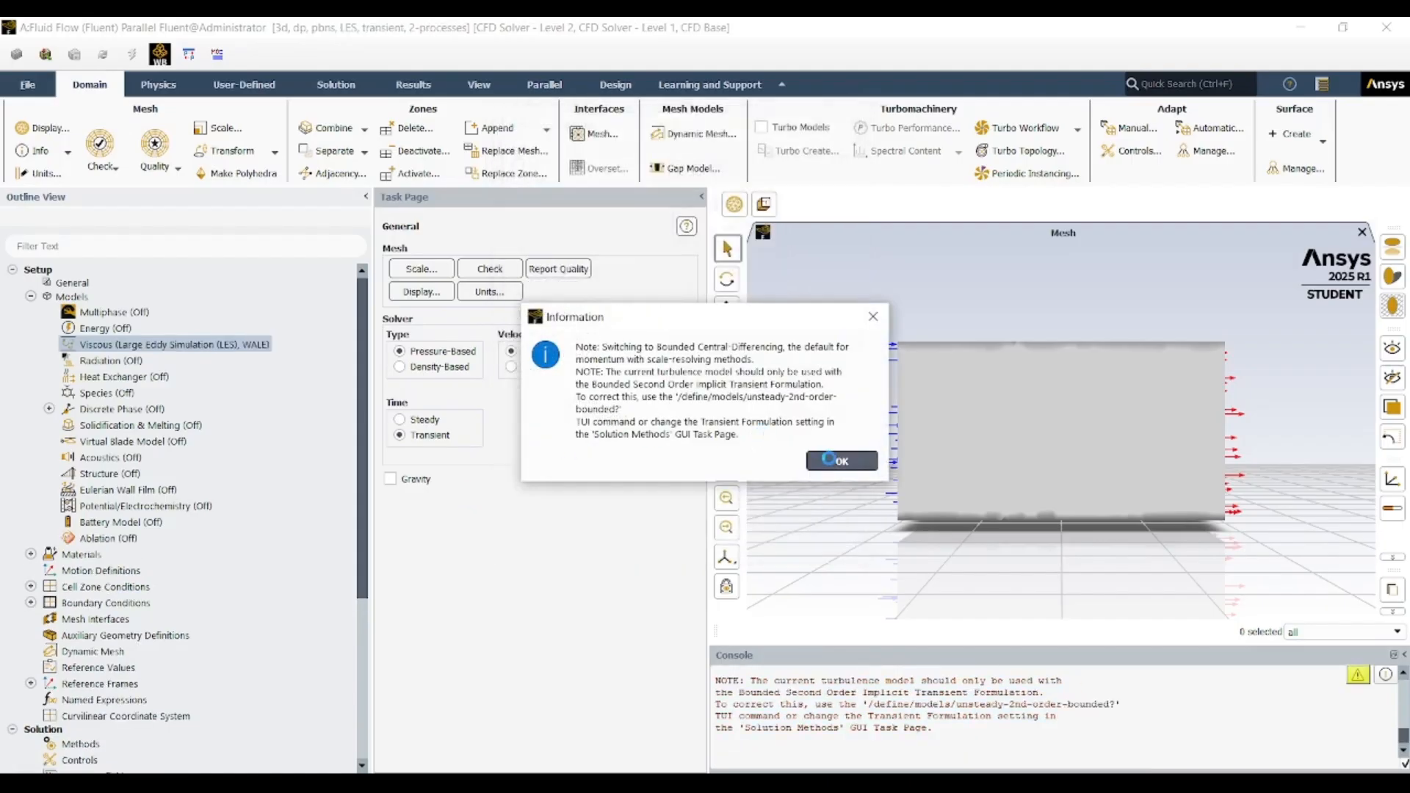
left_click(832, 462)
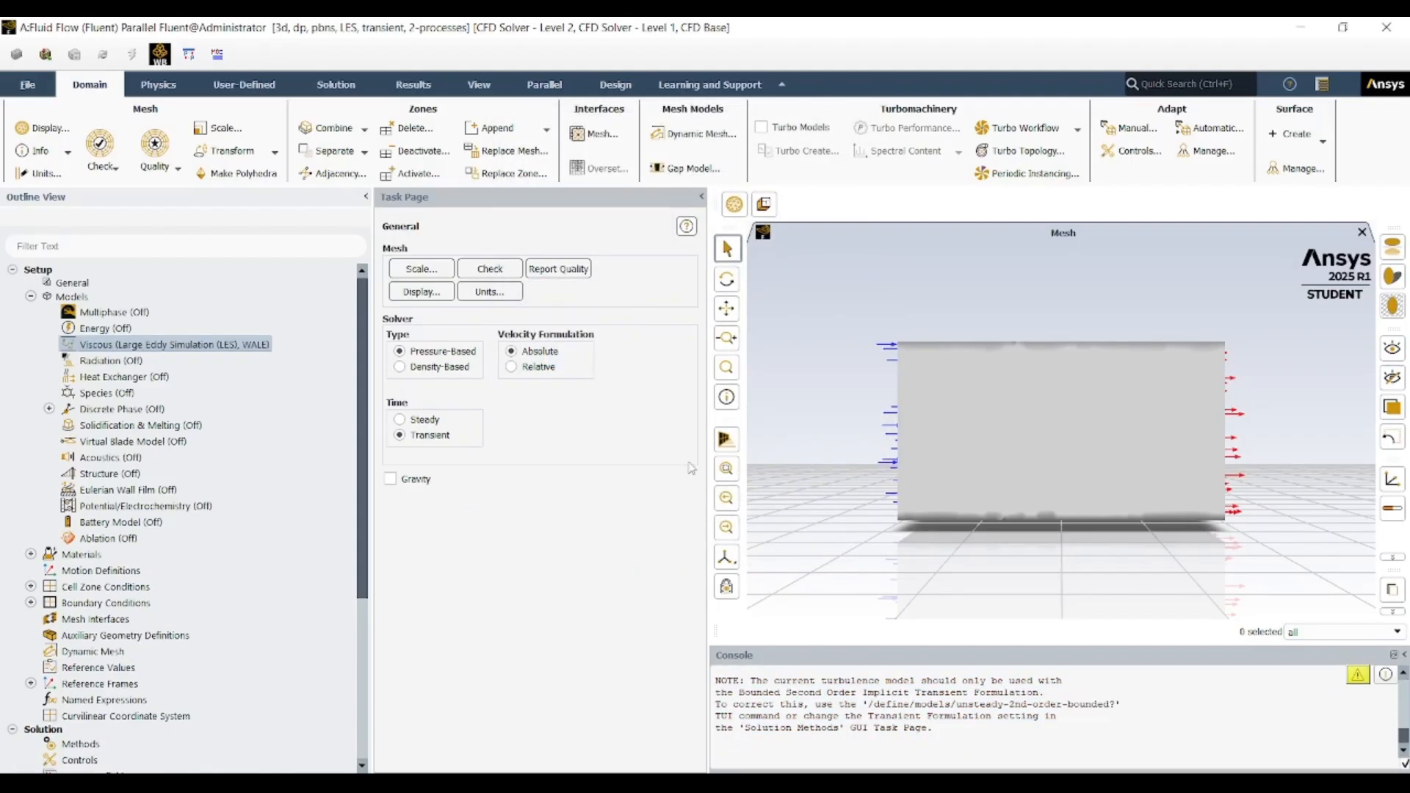
- Run a mesh check and review the reported domain extents, volume statistics and face area statistics
left_click(479, 269)
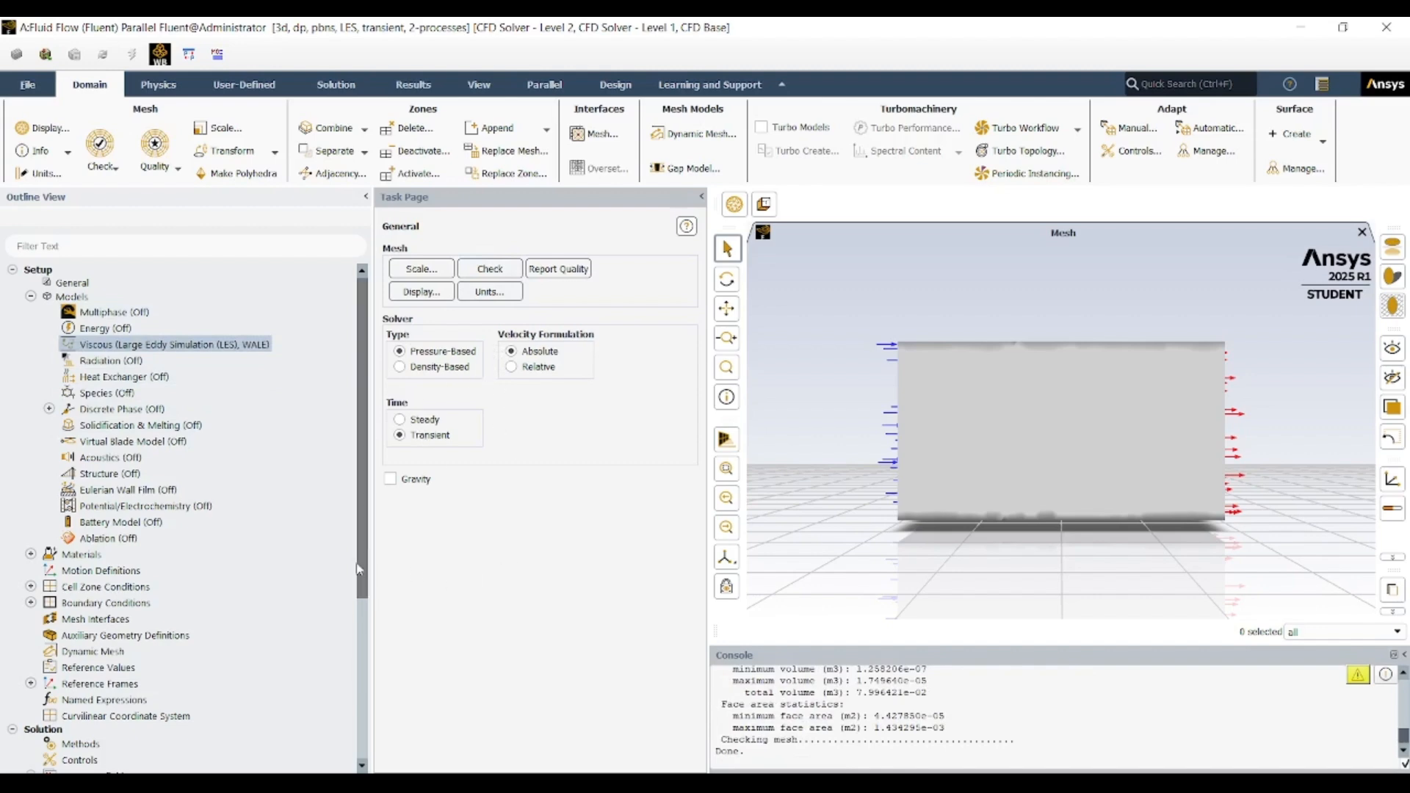
scroll(930, 754, "up", 2)
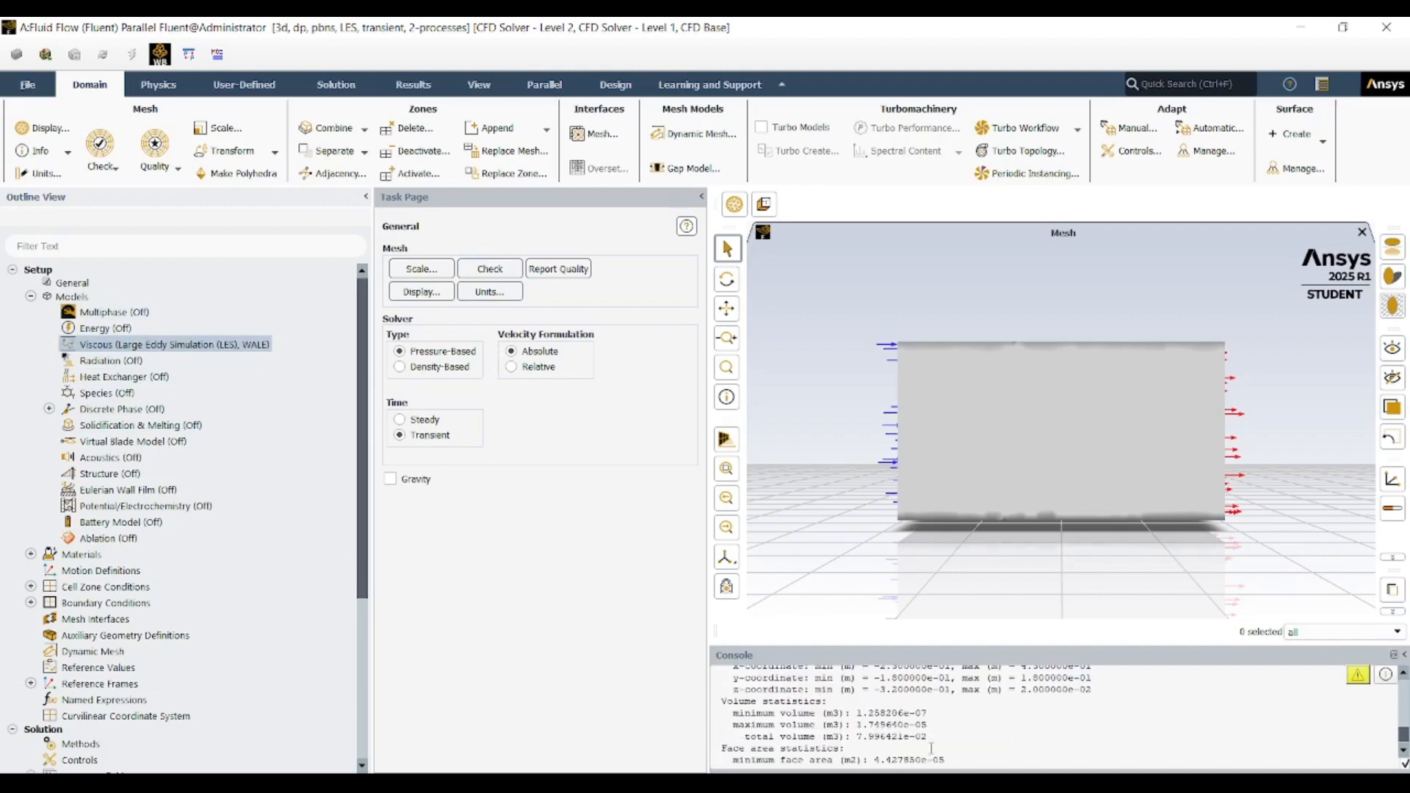
scroll(902, 725, "up", 2)
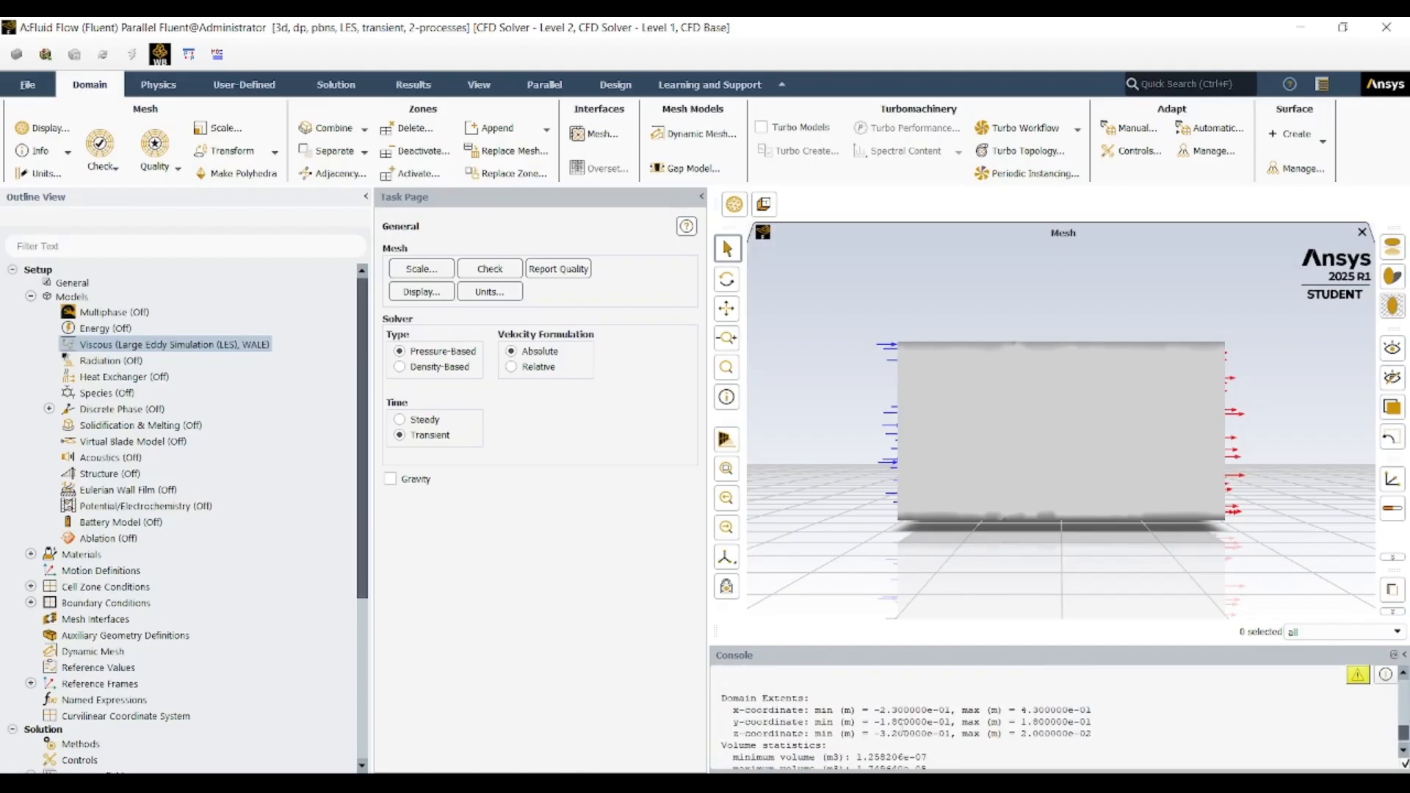
scroll(902, 723, "down", 2)
scroll(902, 725, "down", 2)
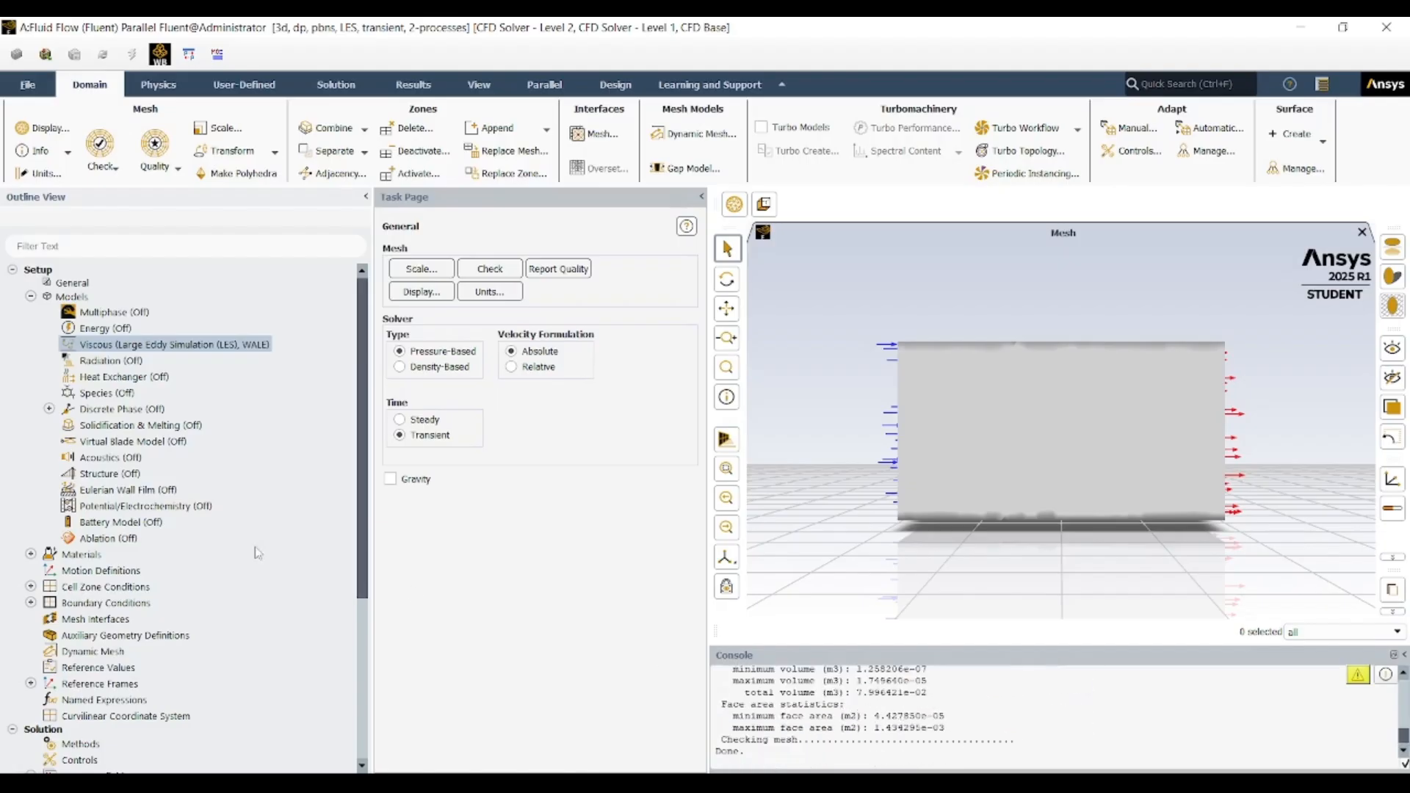
- Review the materials defined under Fluid and Solid, and the zone listed under the fluid cell zone conditions
left_click(30, 555)
scroll(42, 538, "down", 2)
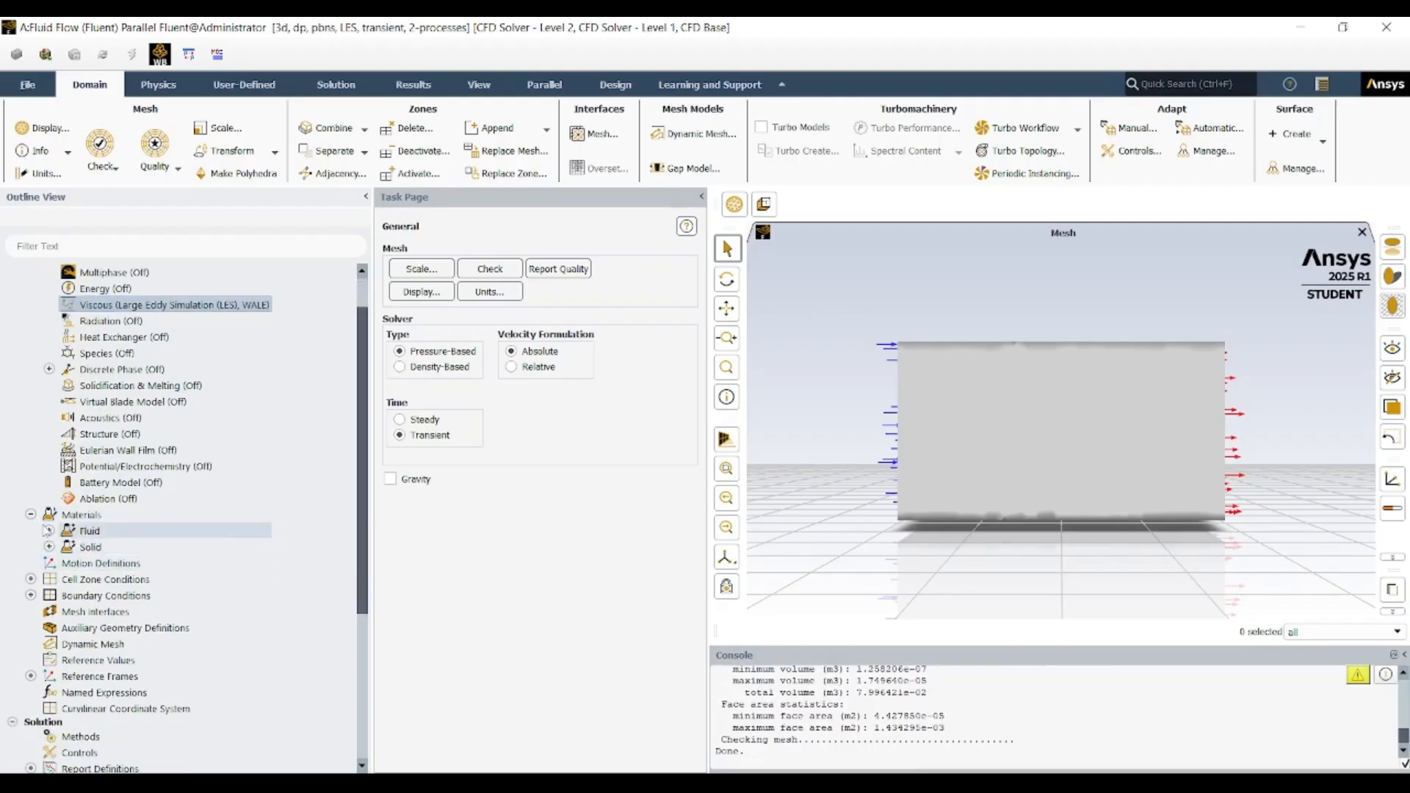
left_click(49, 530)
scroll(55, 535, "down", 1)
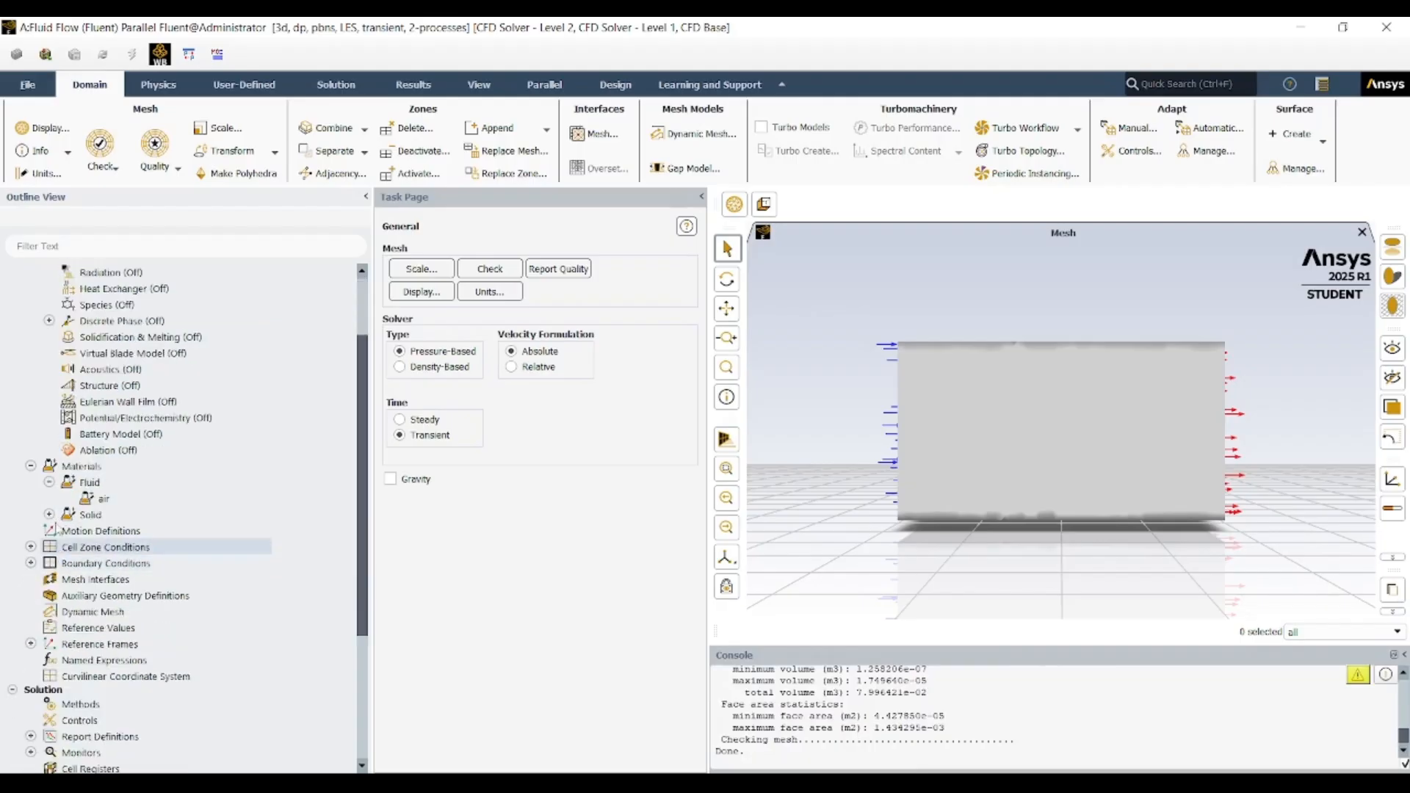
left_click(49, 514)
left_click(49, 482)
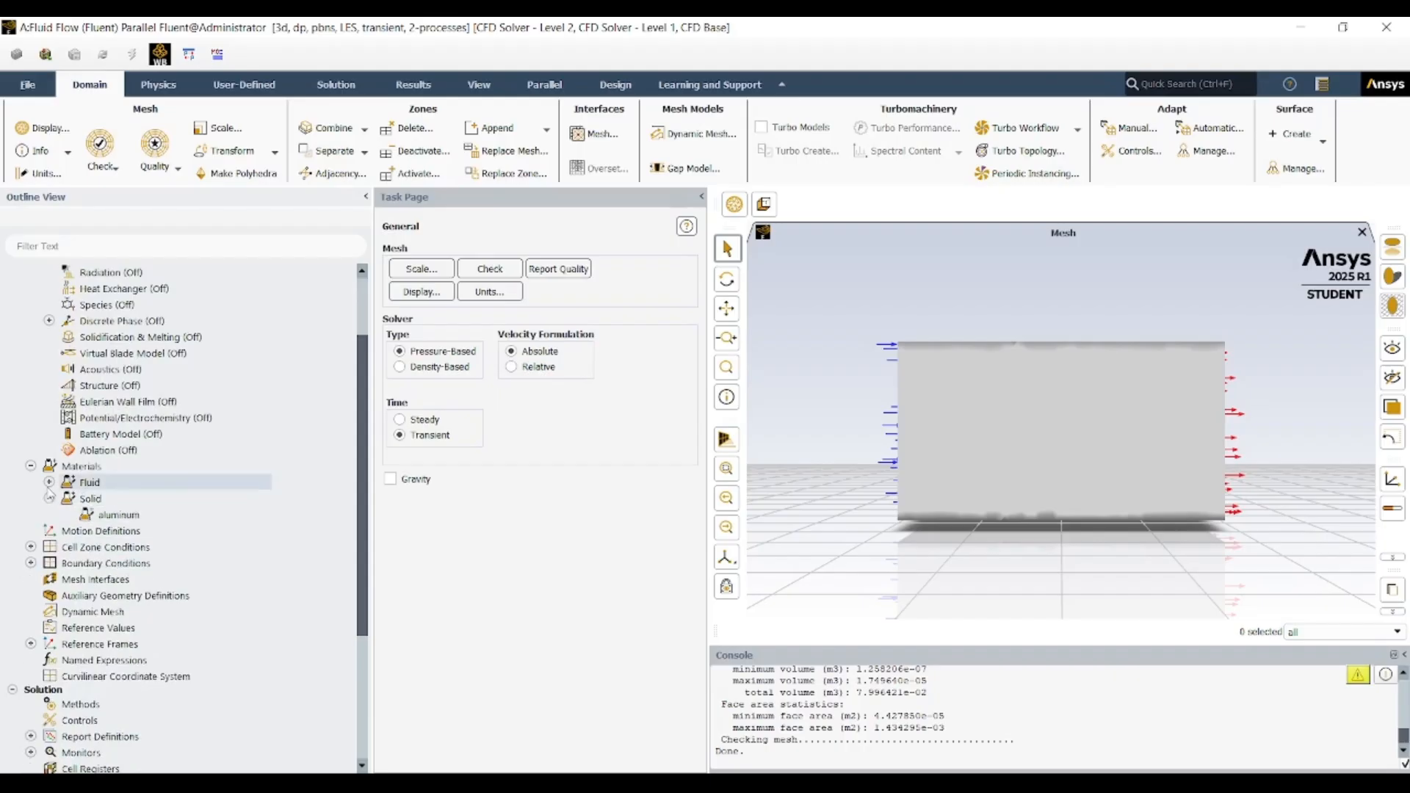
left_click(49, 498)
left_click(31, 530)
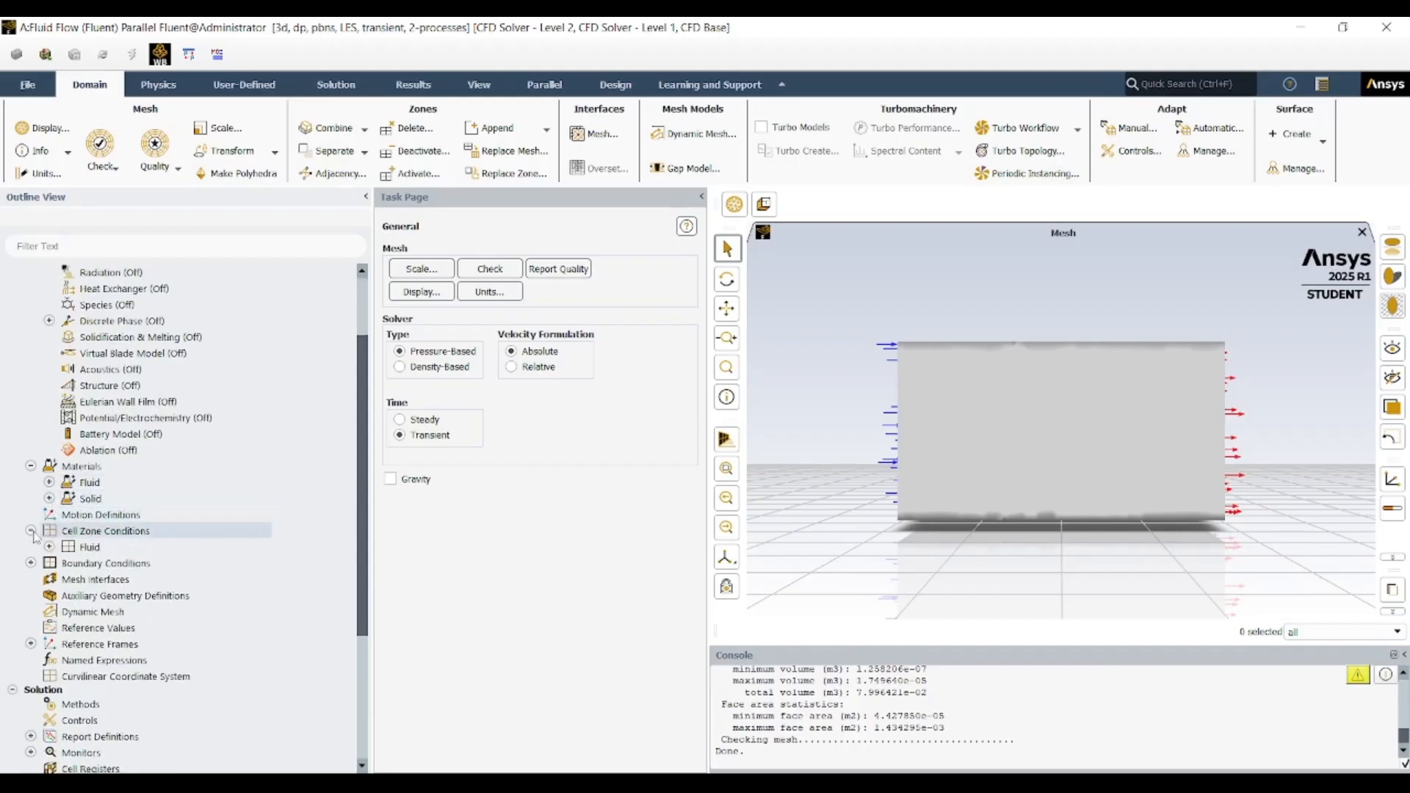
scroll(37, 535, "down", 1)
left_click(49, 498)
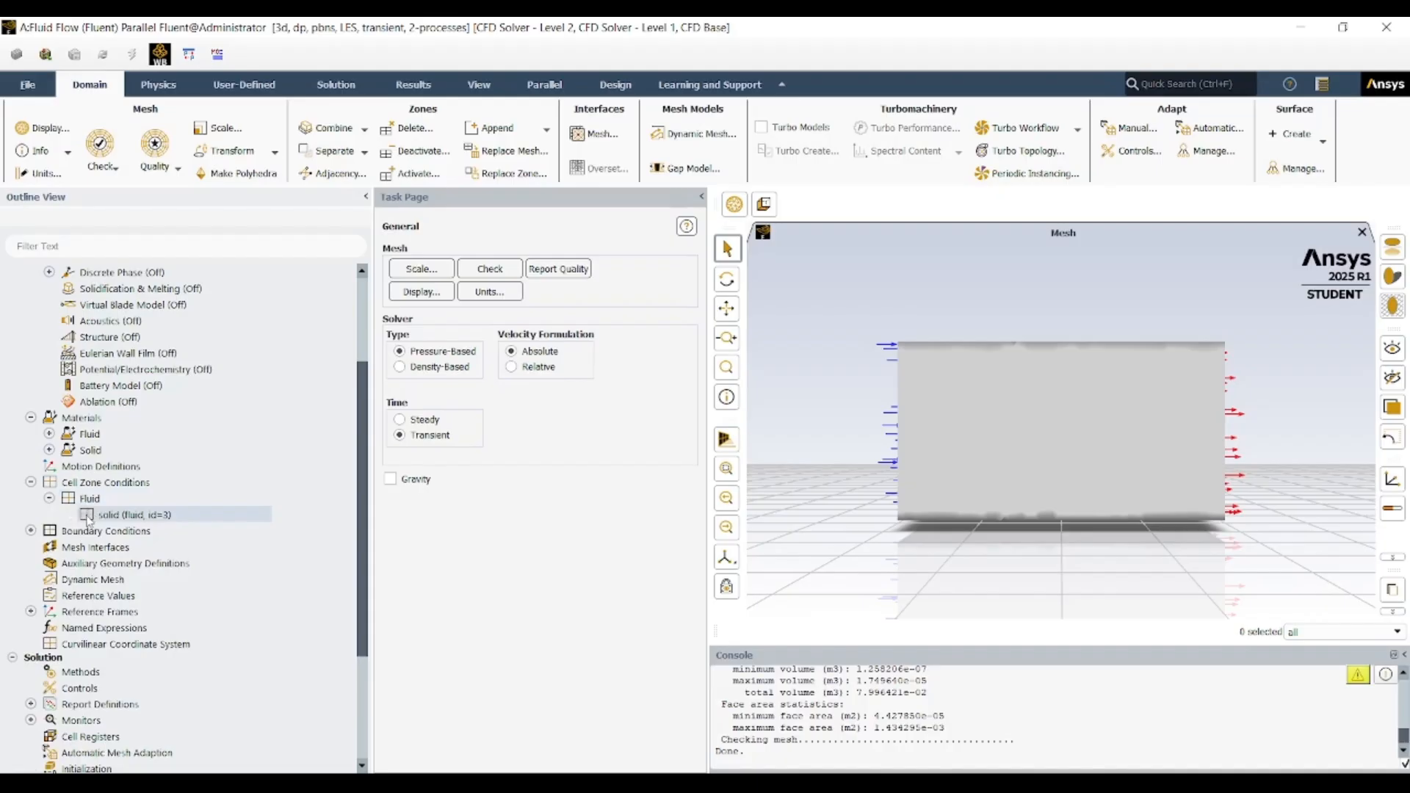
- Set the inlet's velocity specification method to Components and its X-velocity to 0.8 m/s
double_click(89, 530)
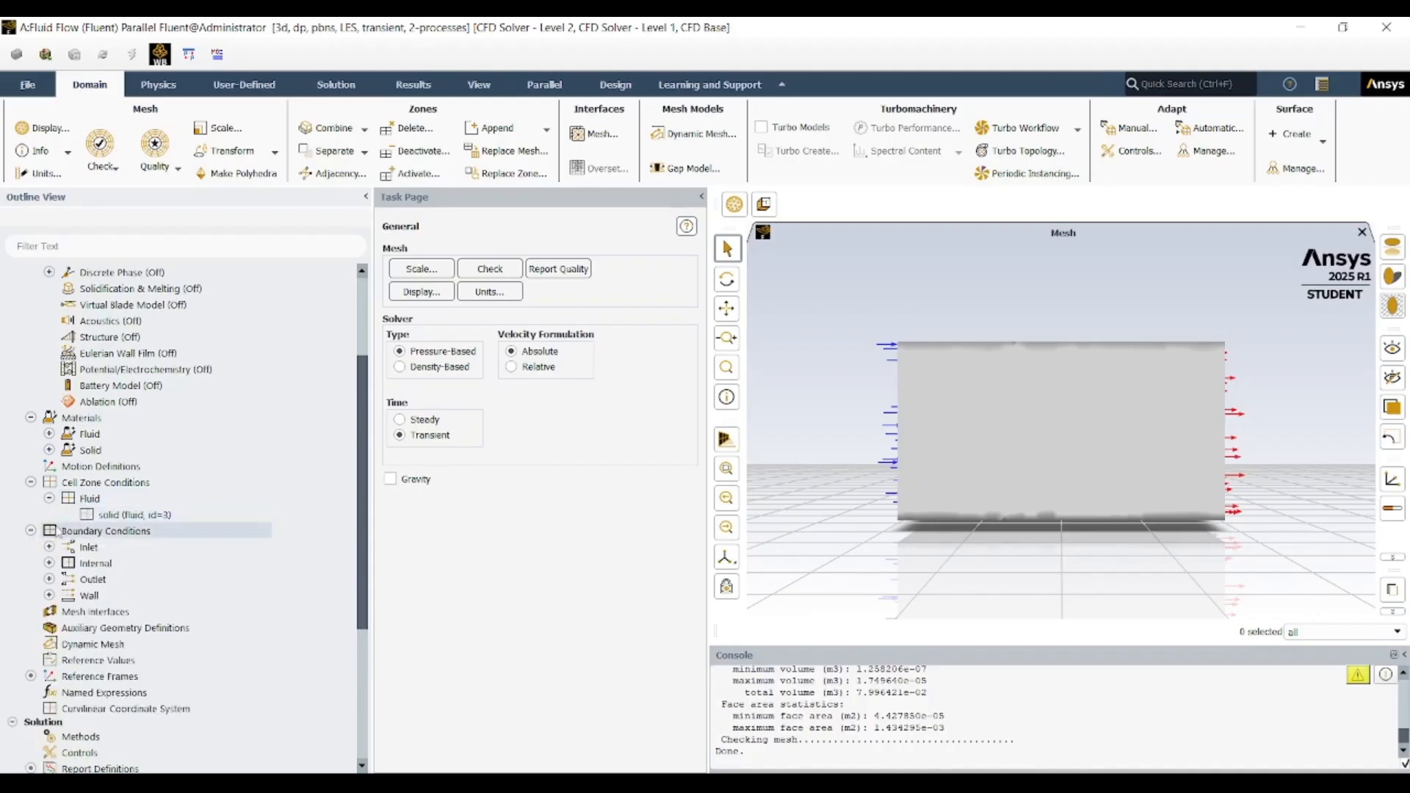
scroll(90, 528, "down", 2)
double_click(88, 450)
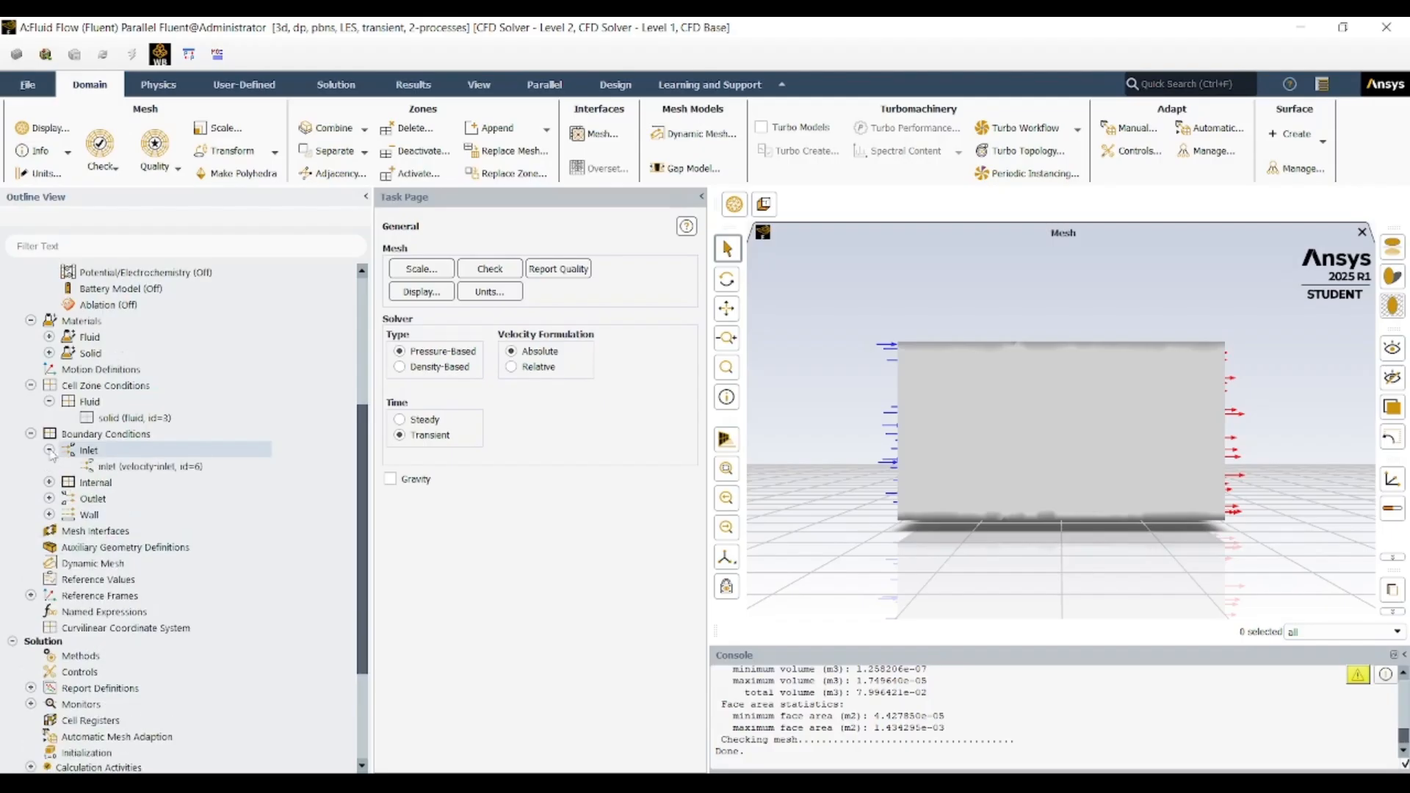
double_click(88, 450)
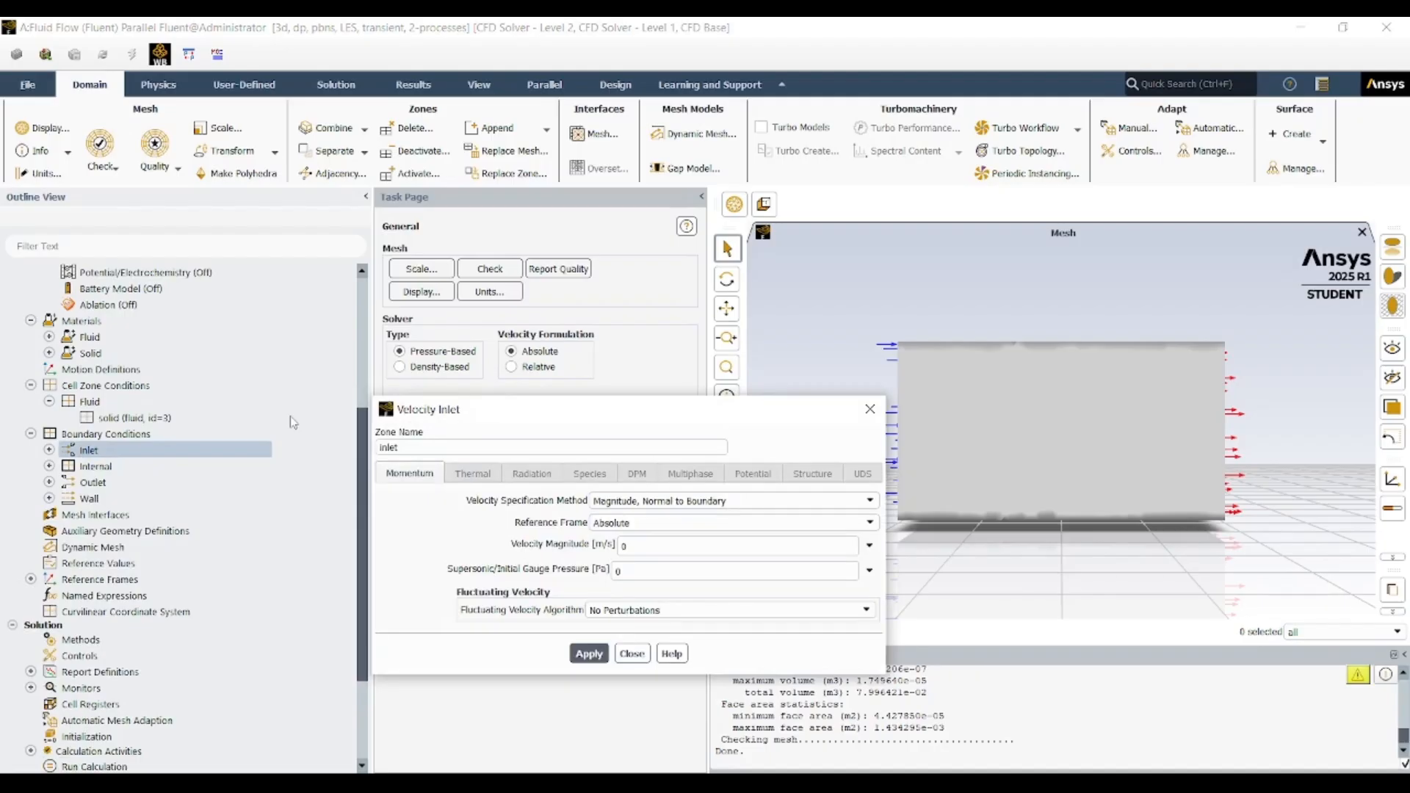
left_click_drag(547, 408, 561, 283)
left_click(730, 395)
left_click(750, 378)
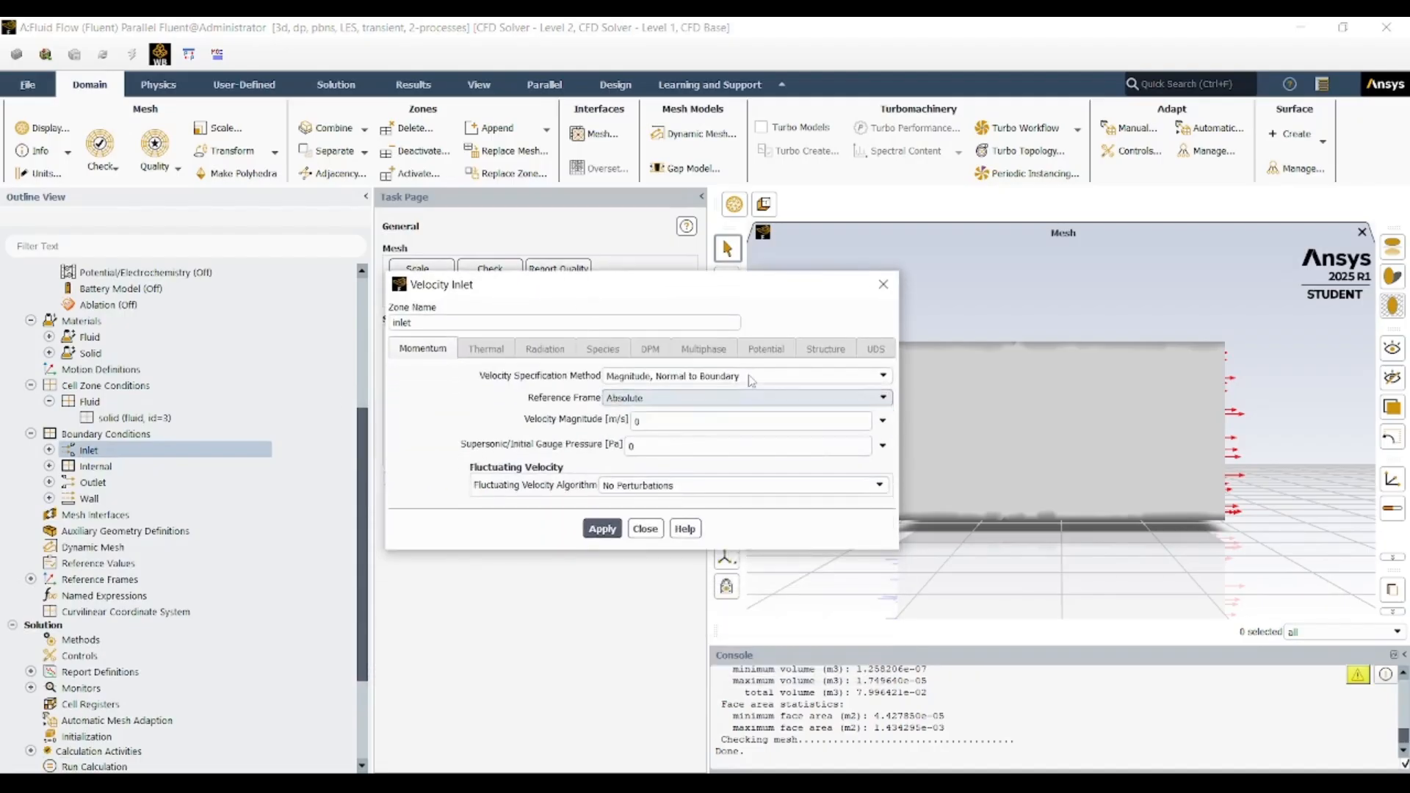
left_click(750, 377)
left_click(741, 403)
left_click(698, 419)
left_click(664, 470)
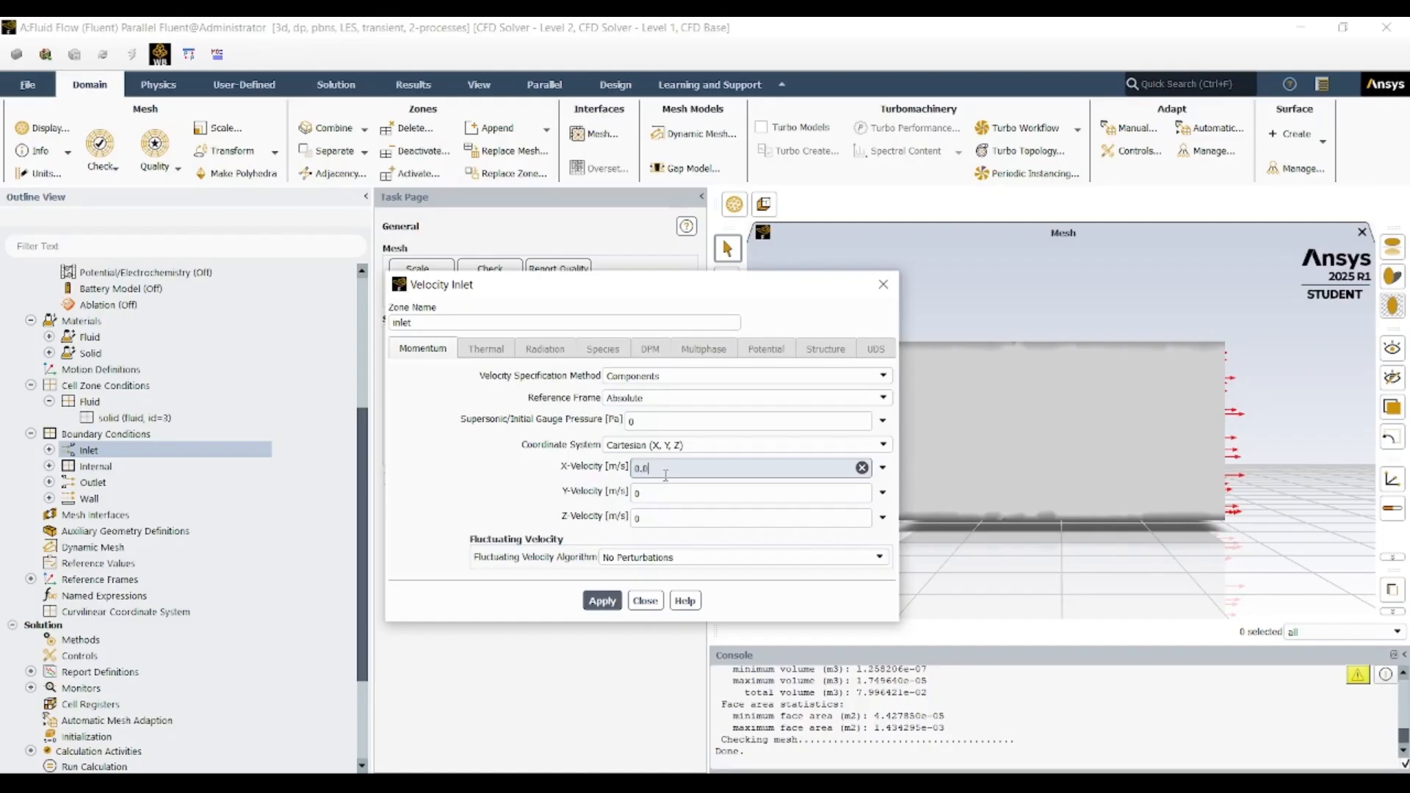
left_click(645, 601)
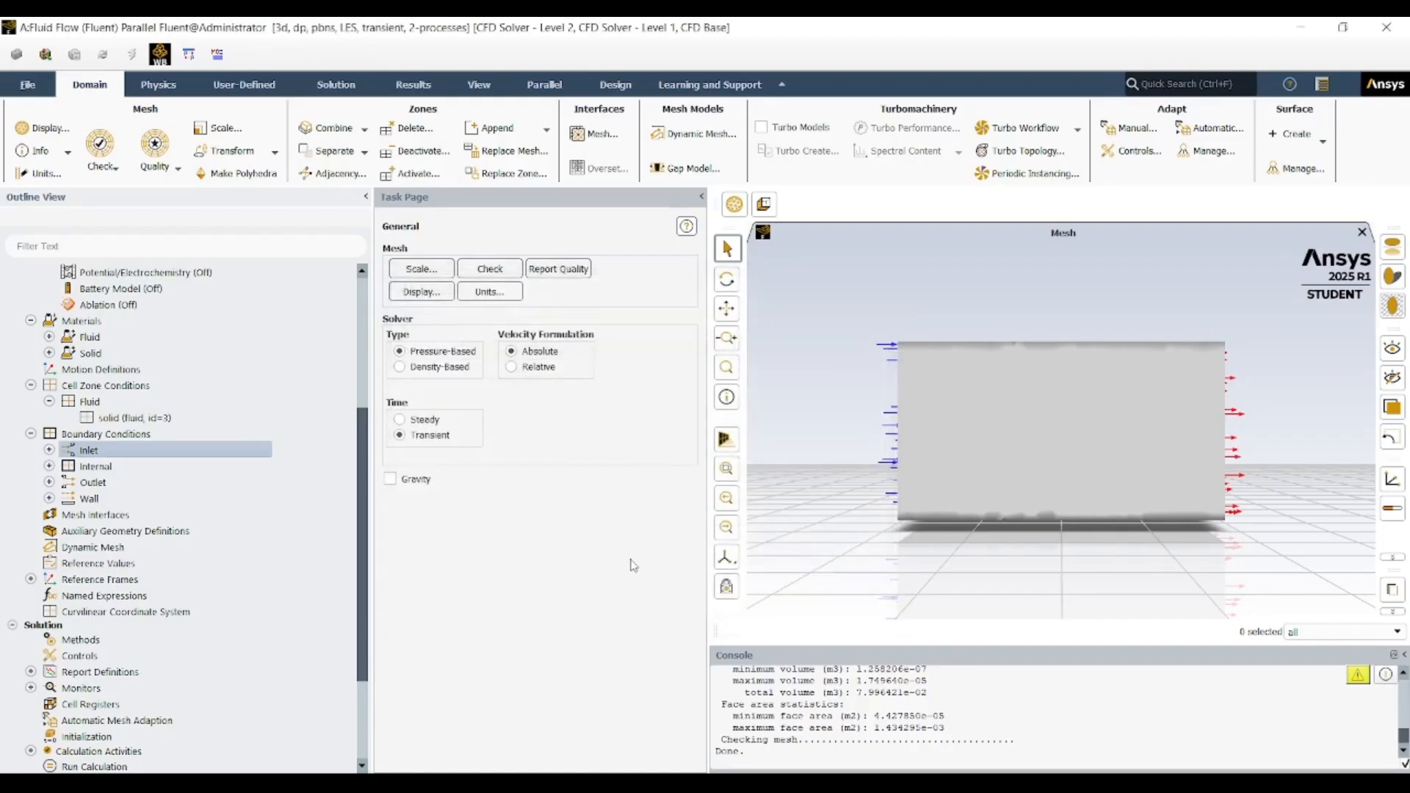
- Turn on the energy equation in the models
scroll(116, 327, "up", 5)
left_click(116, 329)
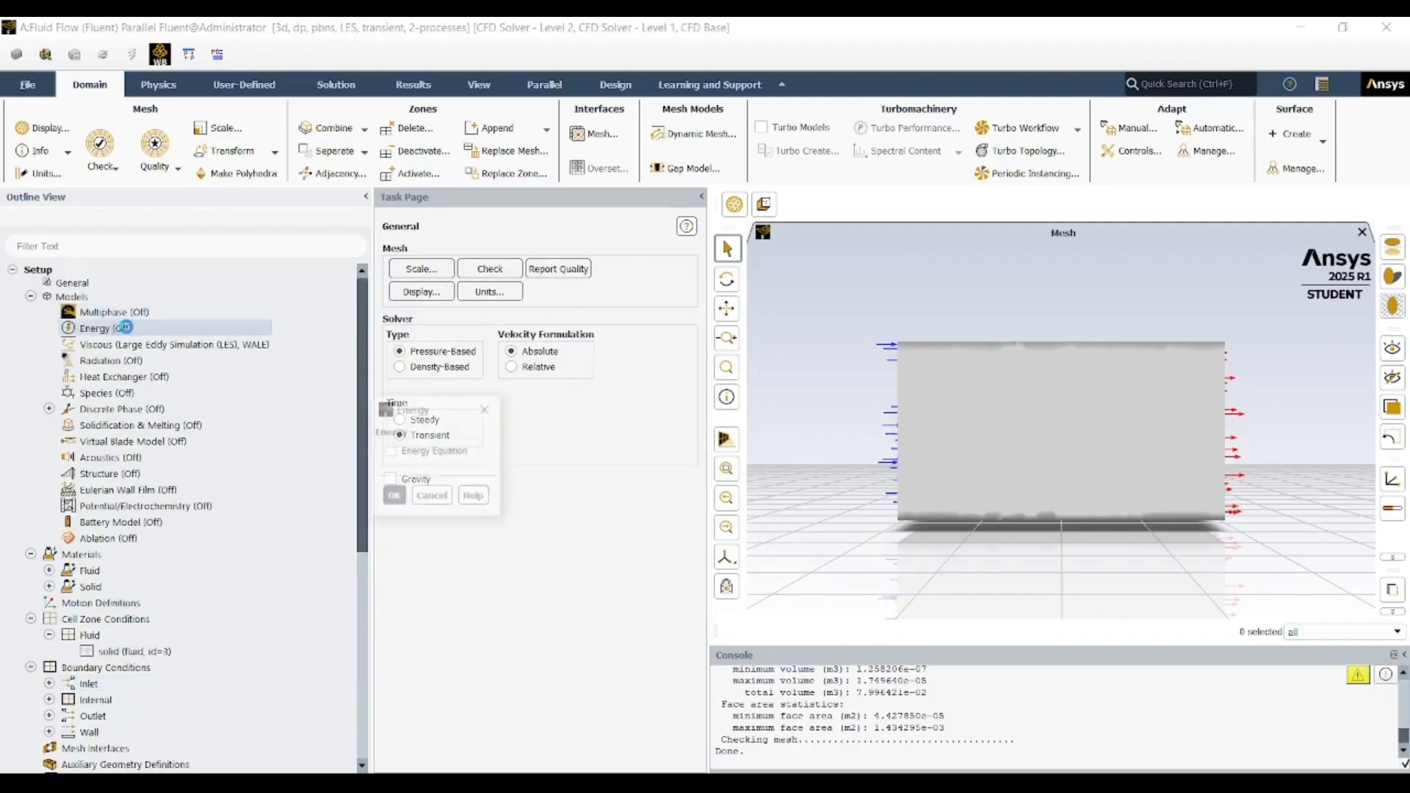
double_click(116, 329)
left_click(391, 450)
left_click(394, 497)
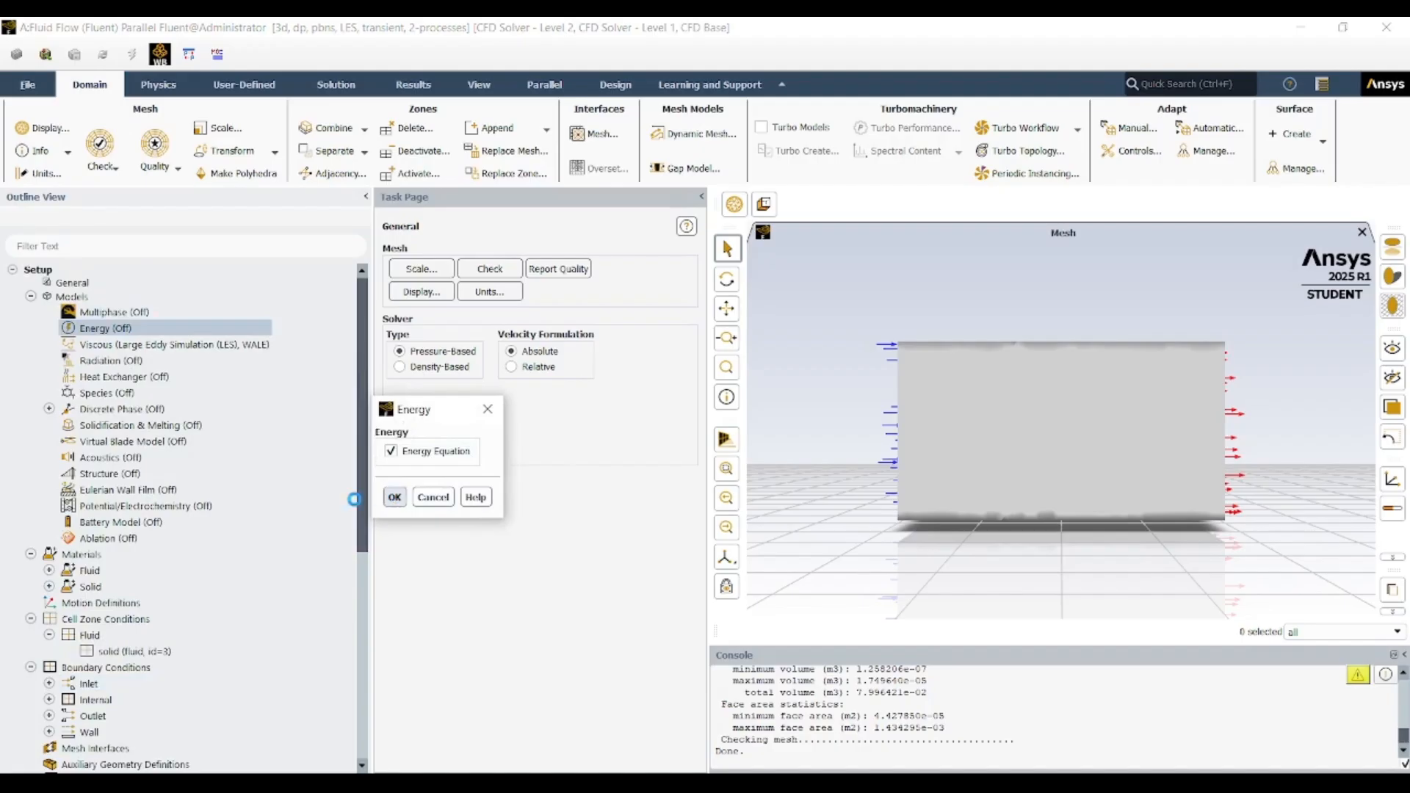
- Set the inlet boundary's temperature to 298 K and apply it
scroll(114, 432, "down", 1)
scroll(110, 456, "down", 3)
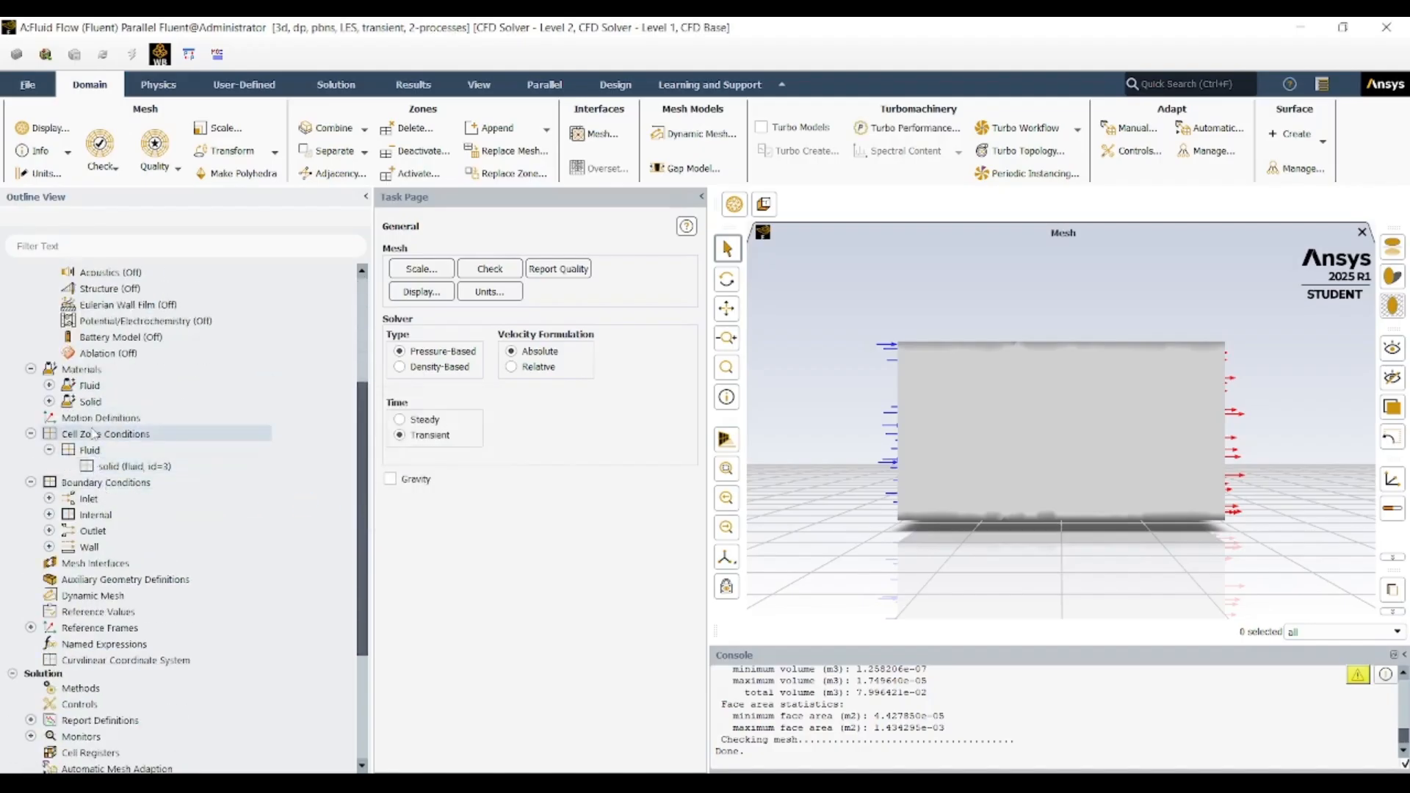
scroll(108, 433, "down", 1)
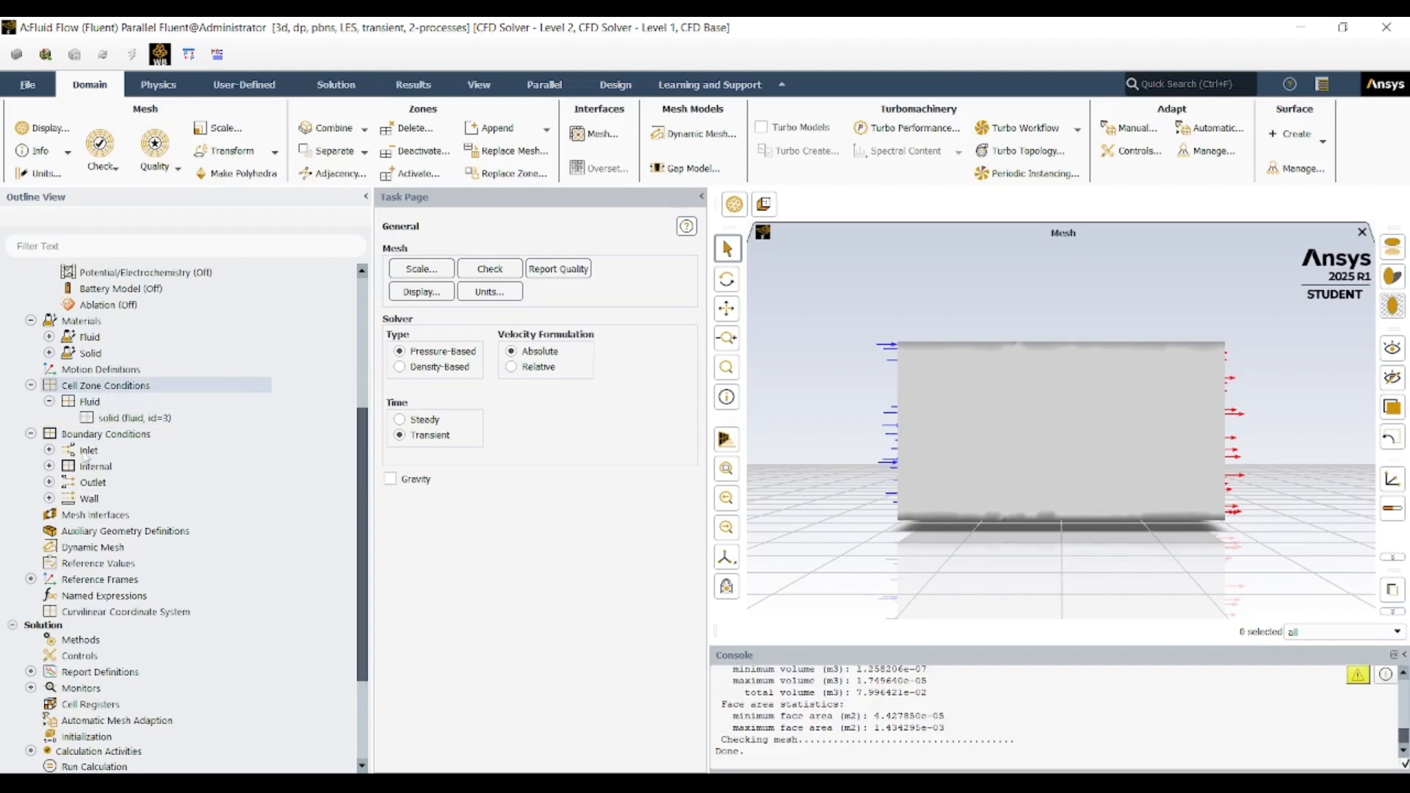
double_click(84, 450)
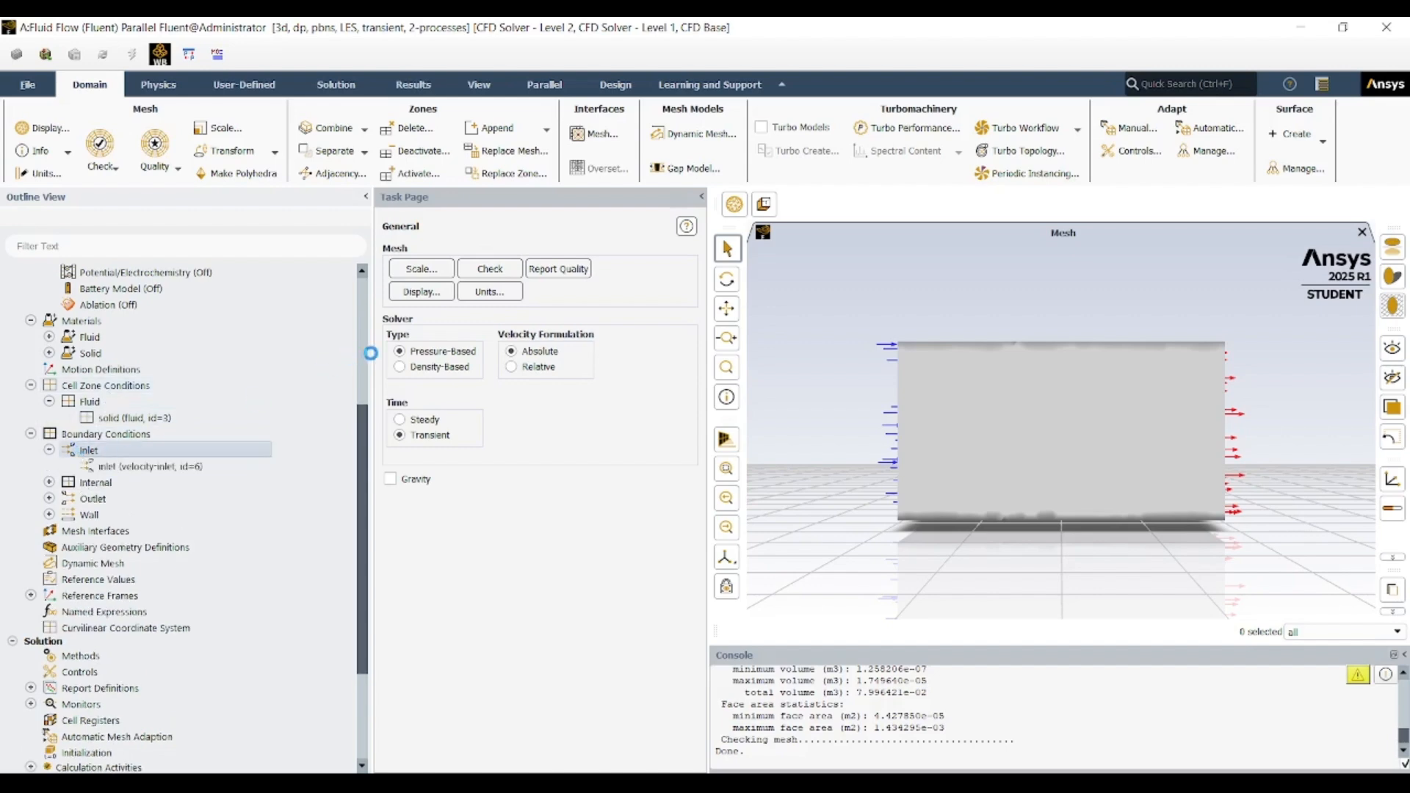
left_click(499, 350)
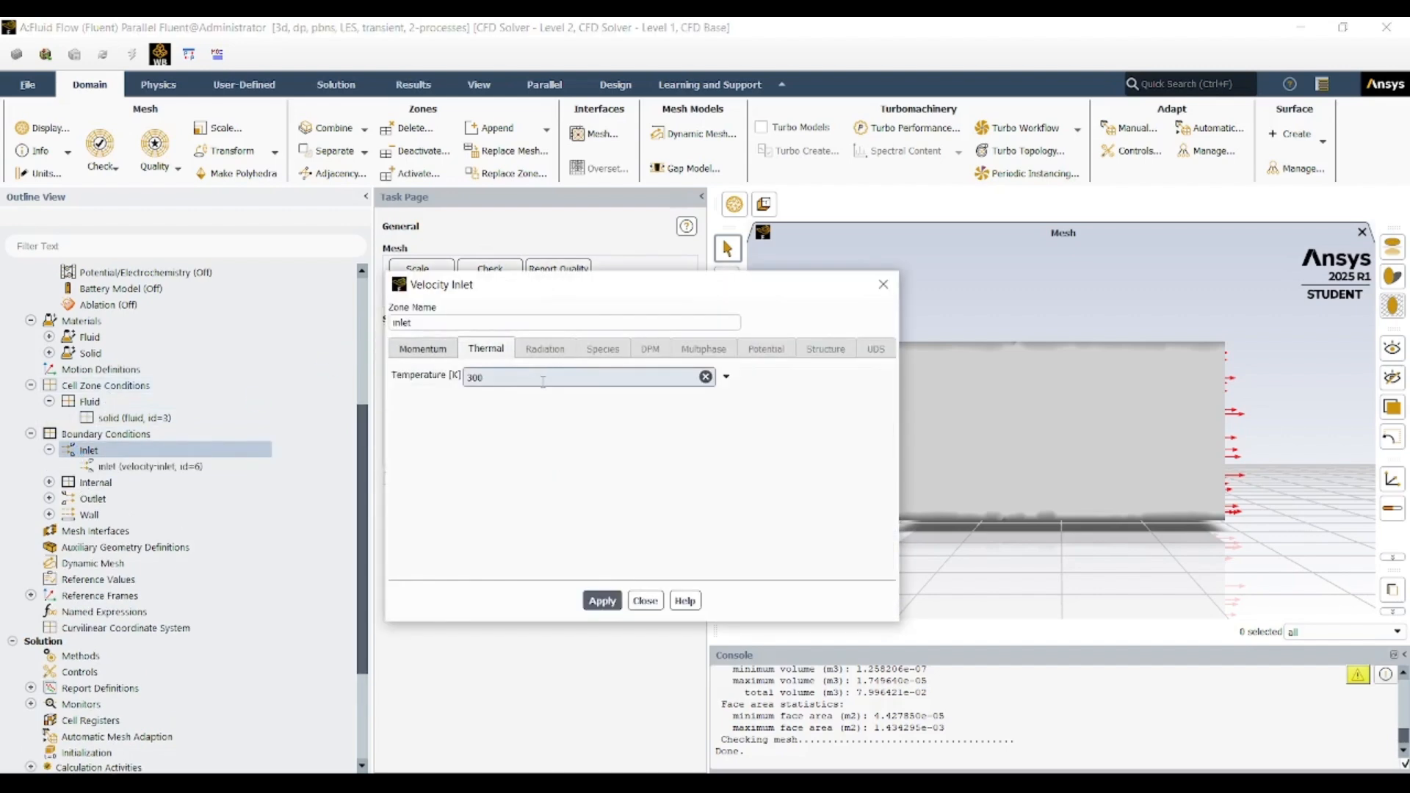
key("BackSpace")
type("298")
left_click(602, 601)
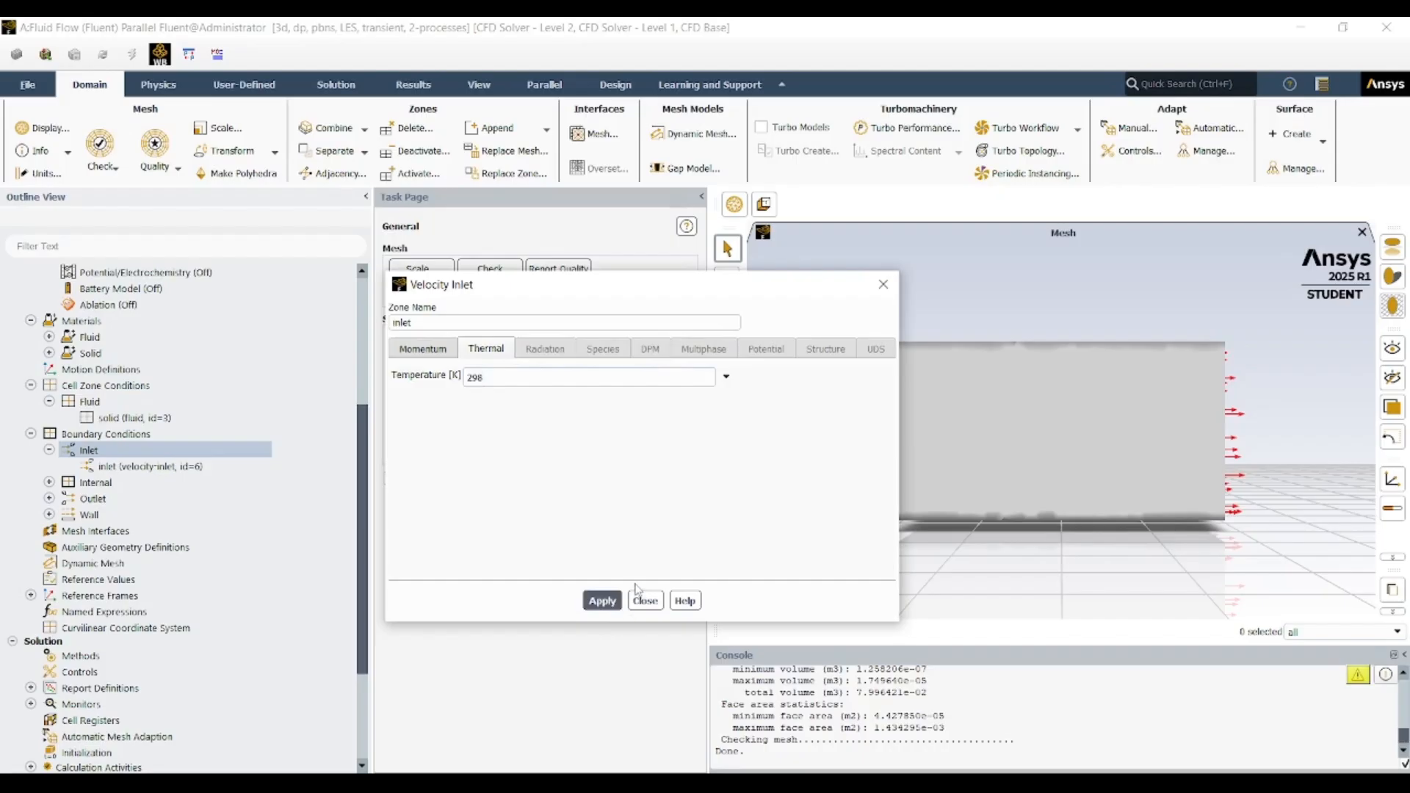
left_click(642, 600)
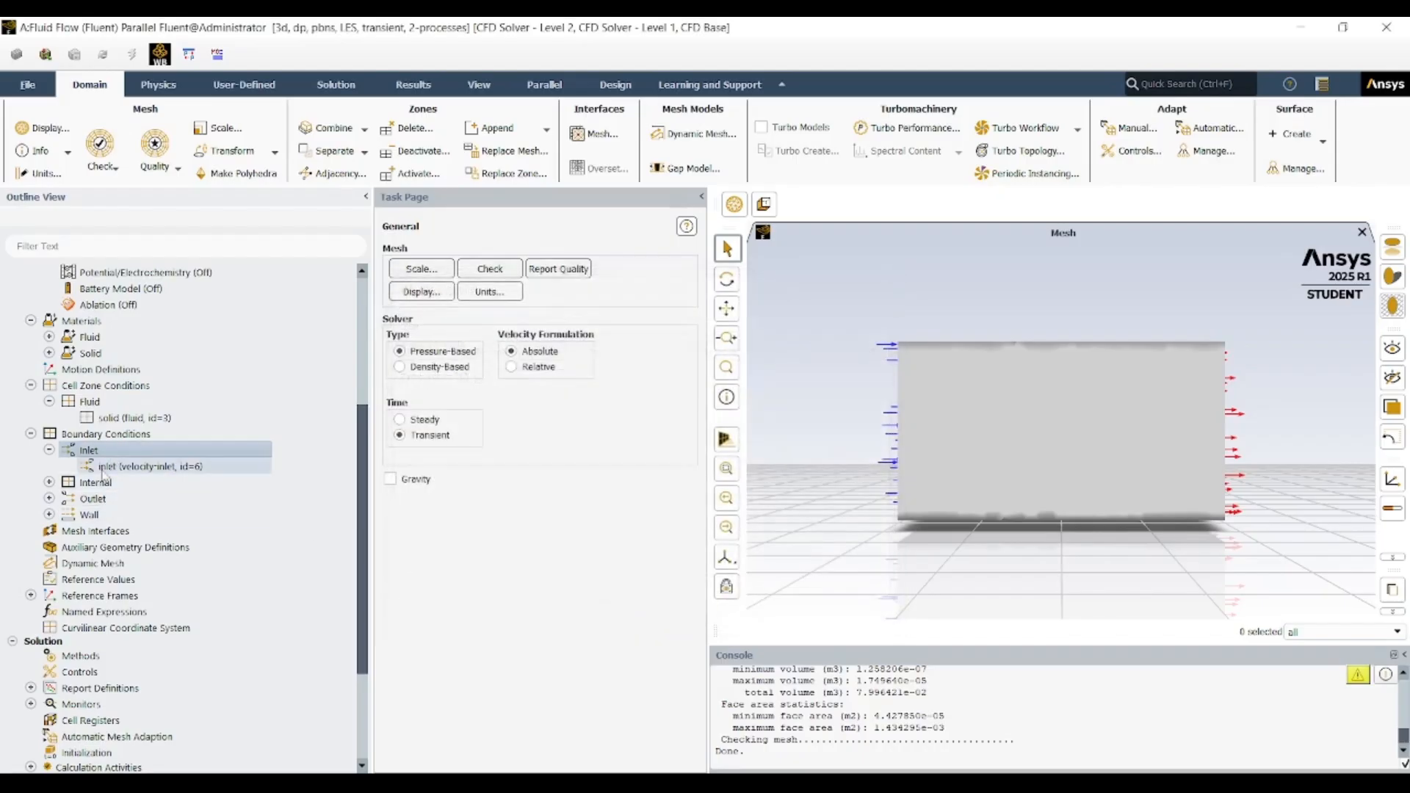
scroll(105, 470, "down", 1)
left_click(50, 434)
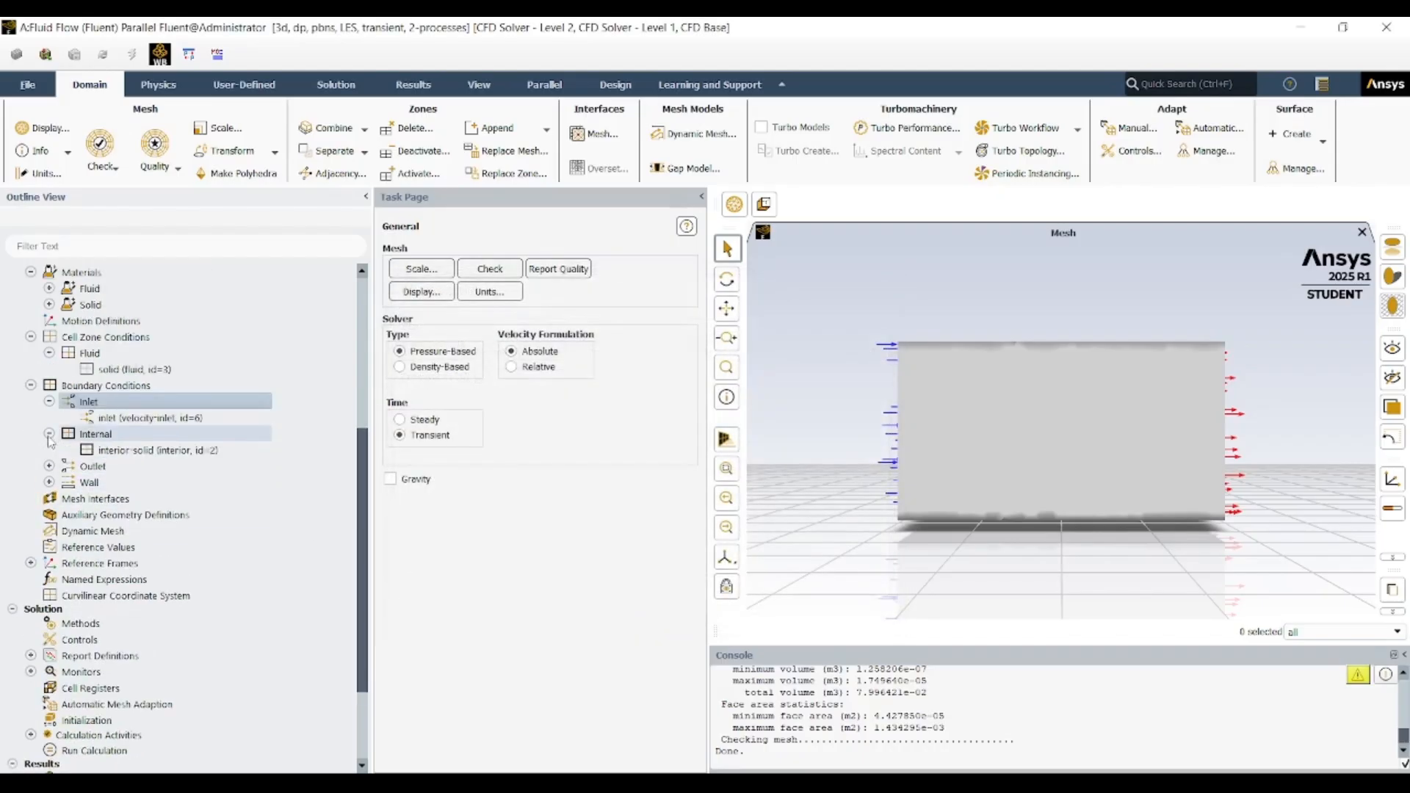
left_click(49, 434)
left_click(49, 450)
left_click(49, 450)
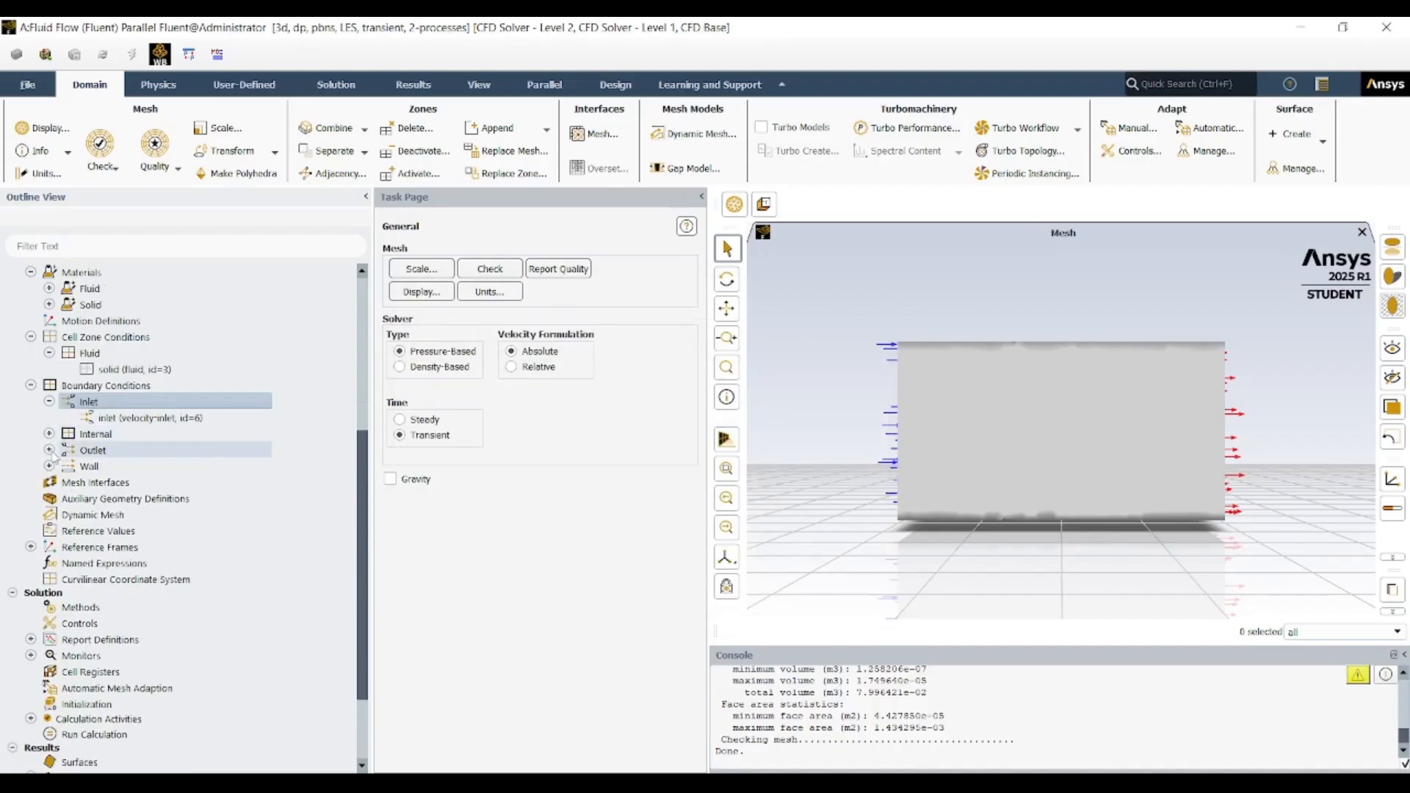
- Set the transient formulation in the solution methods to Bounded Second Order Implicit
scroll(53, 455, "down", 3)
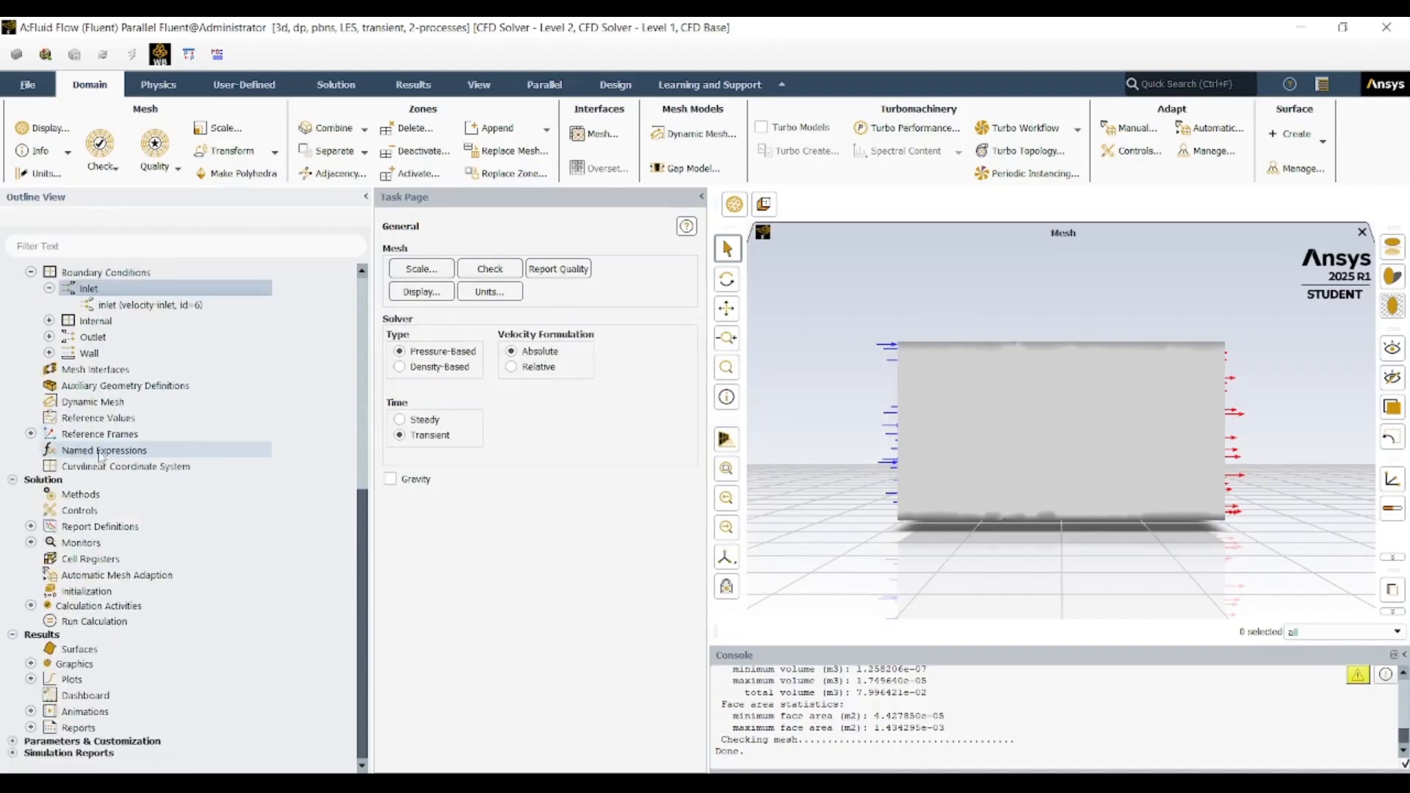
left_click(79, 494)
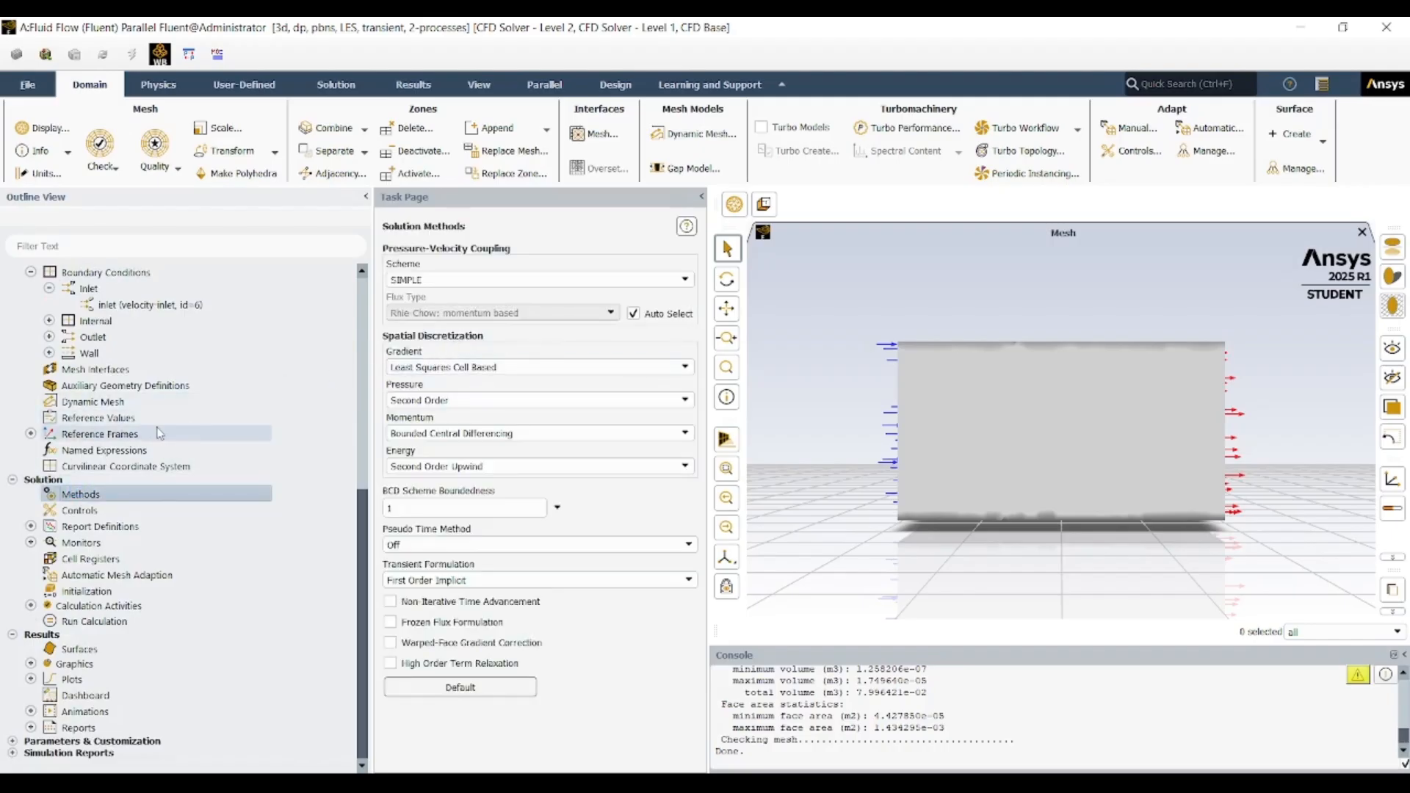
scroll(279, 412, "up", 1)
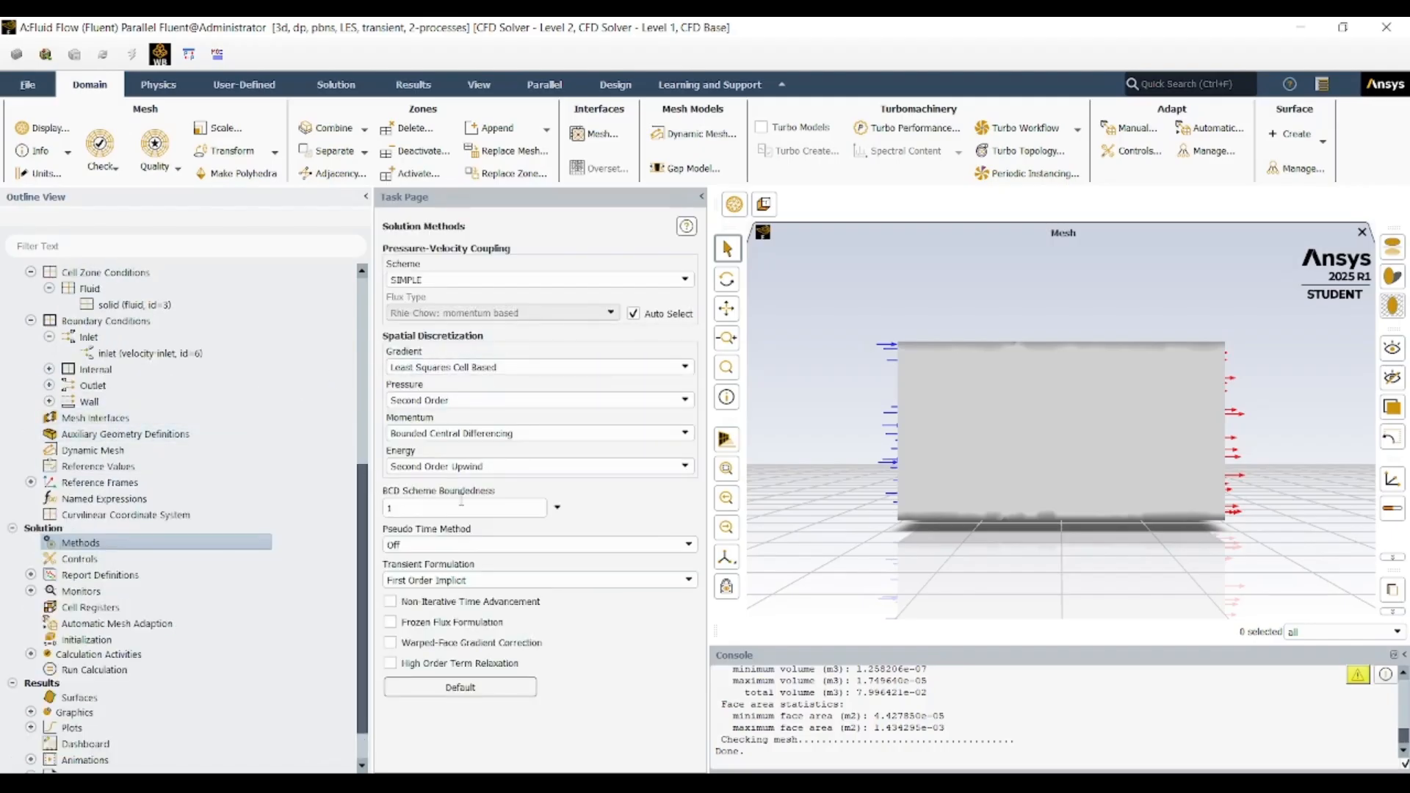
left_click(524, 580)
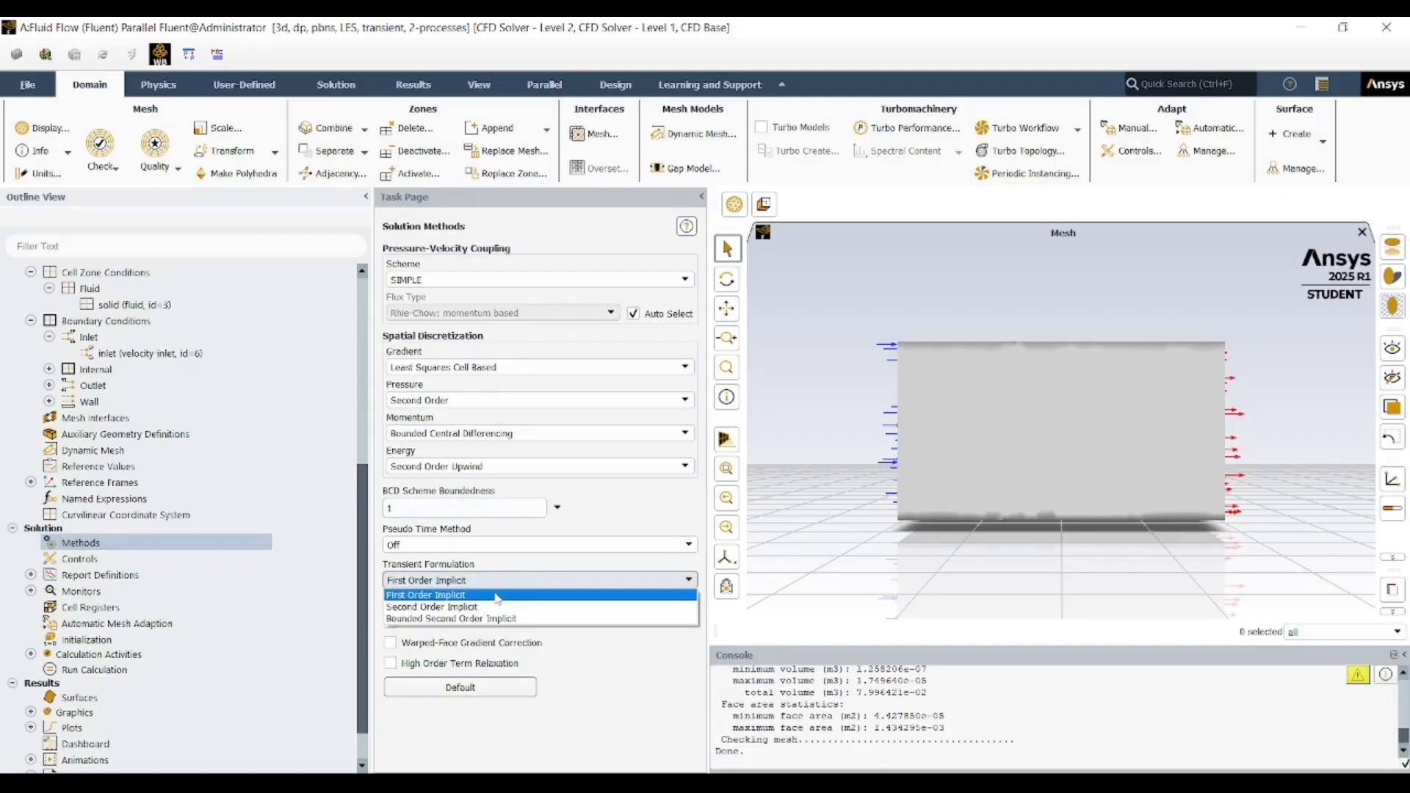
left_click(478, 619)
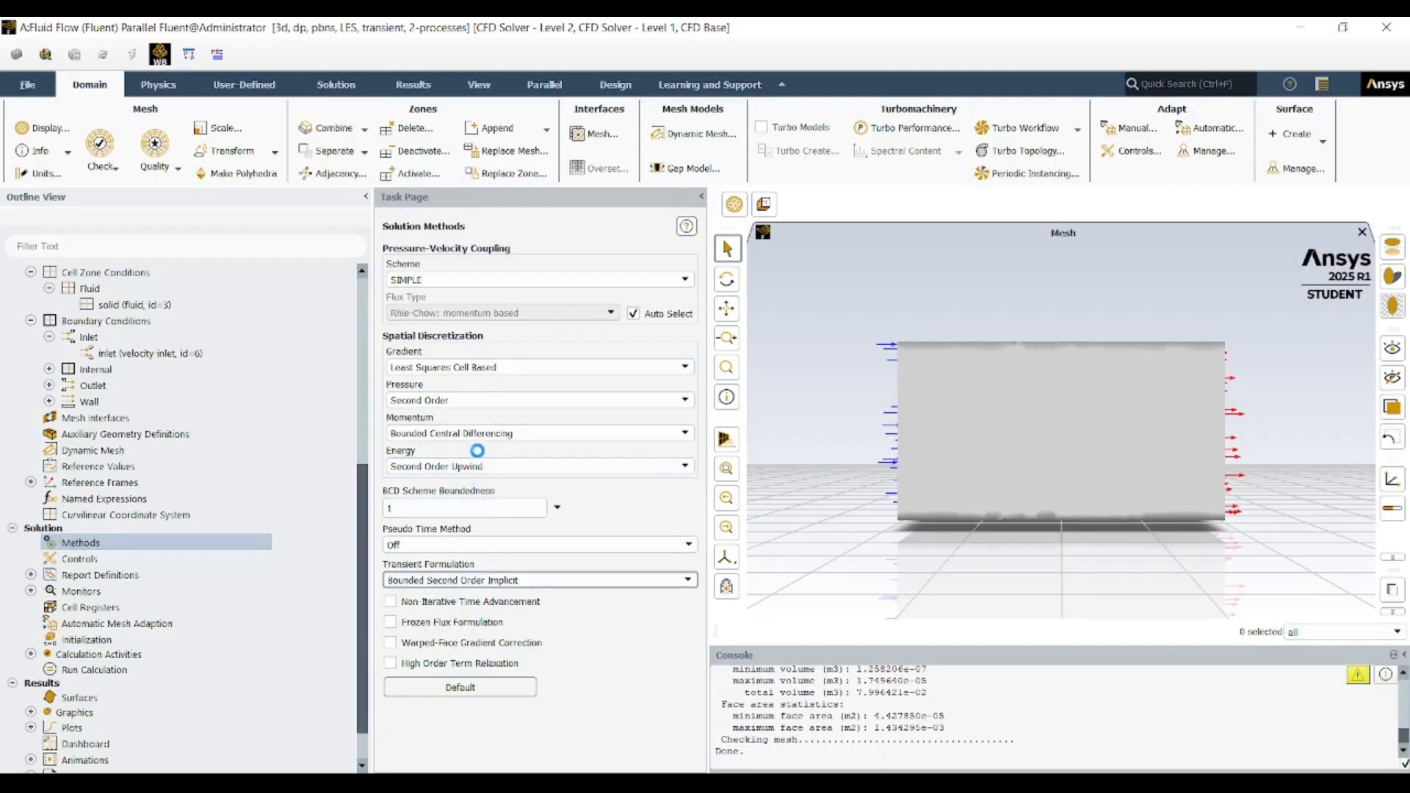
- Set the energy spatial discretization to Bounded Central Differencing and check the under-relaxation factors in the solution controls
left_click(459, 468)
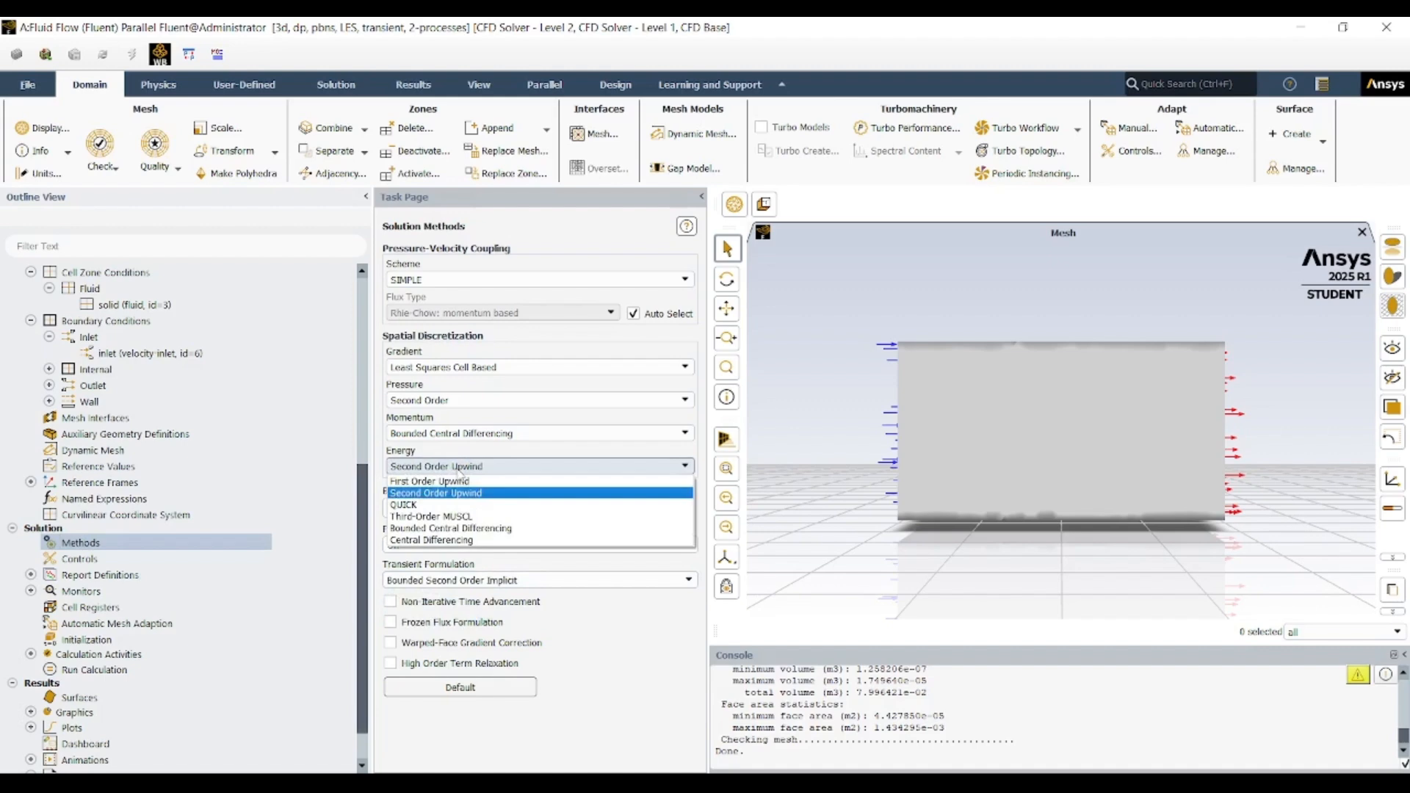
left_click(479, 528)
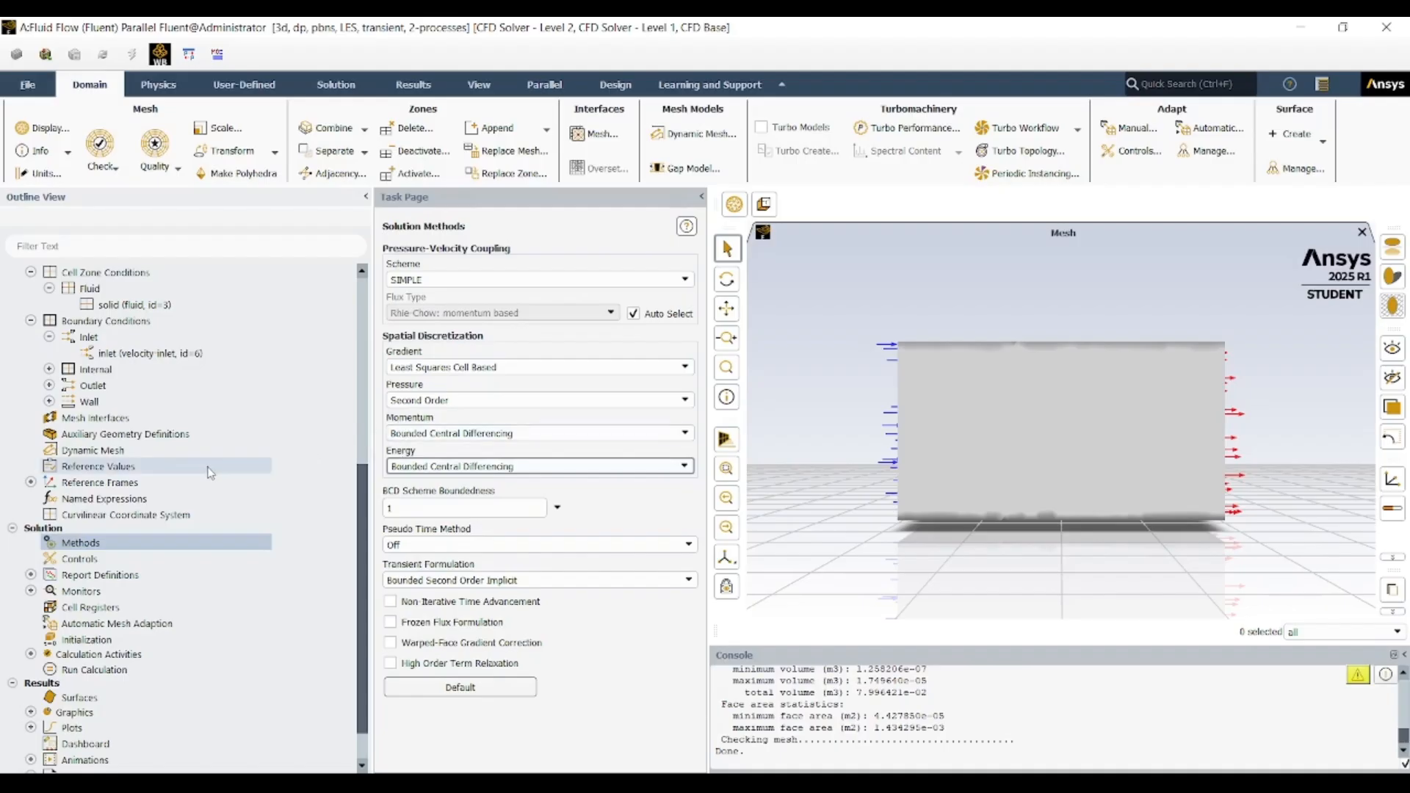
scroll(110, 474, "down", 1)
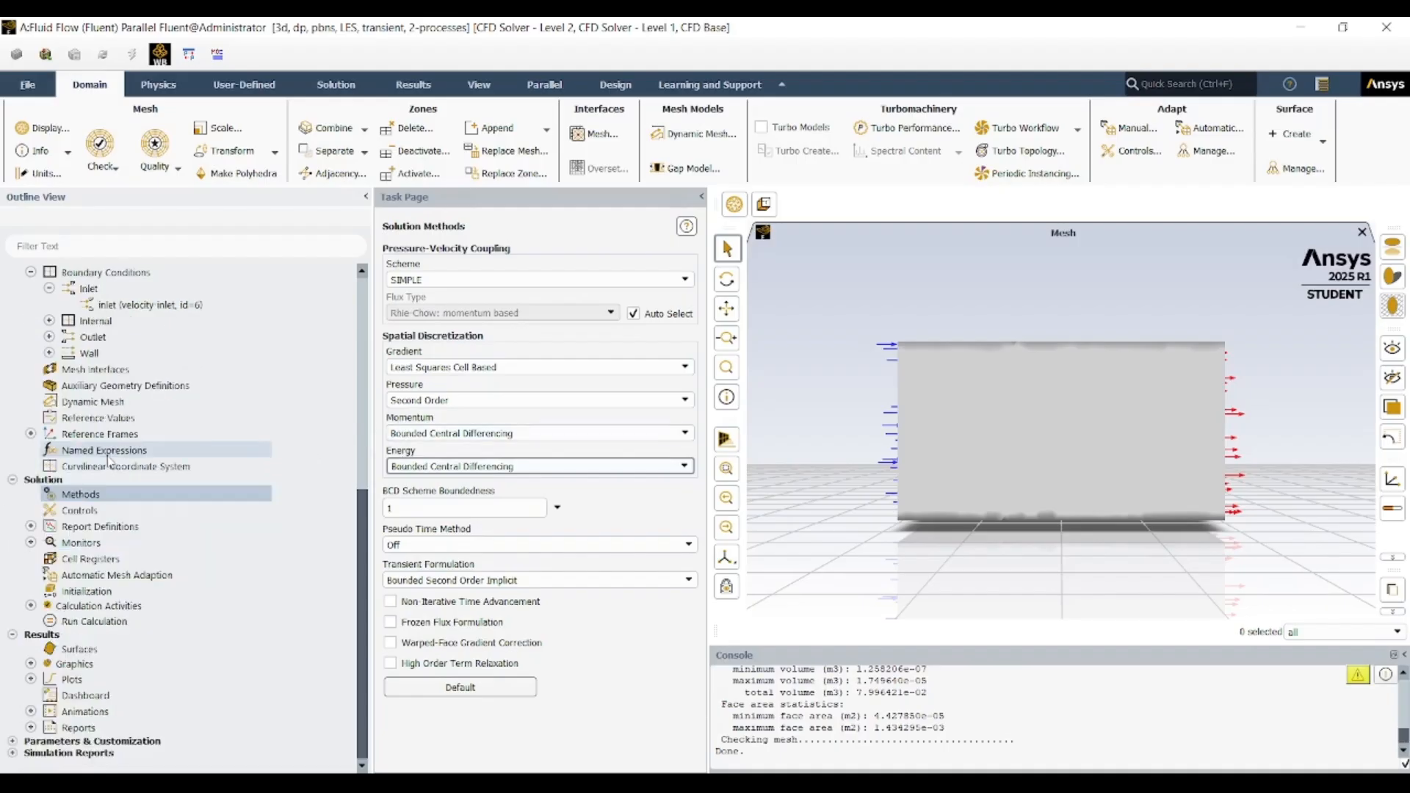
left_click(82, 511)
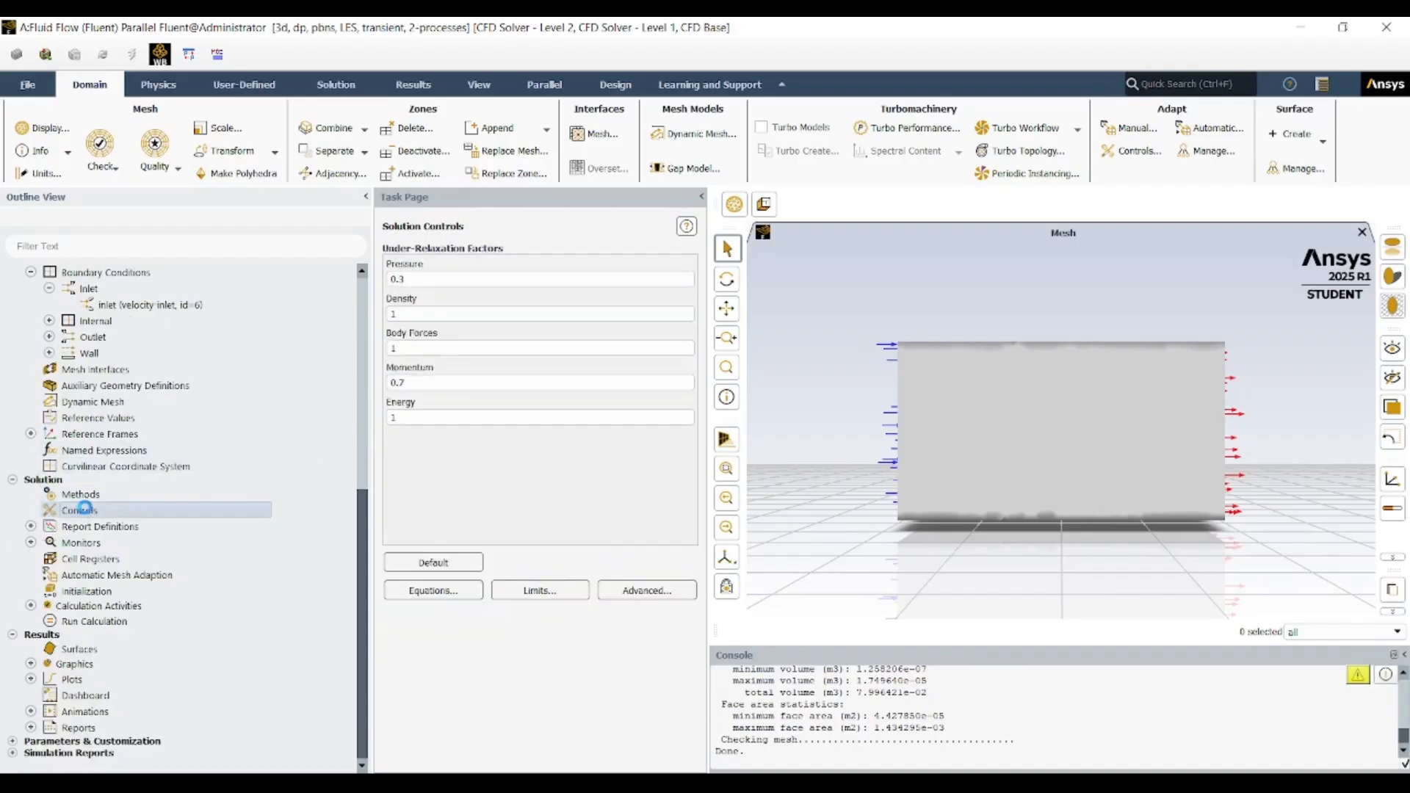
- Initialize the solution with Standard Initialization, computing the initial values from the inlet
scroll(123, 456, "up", 3)
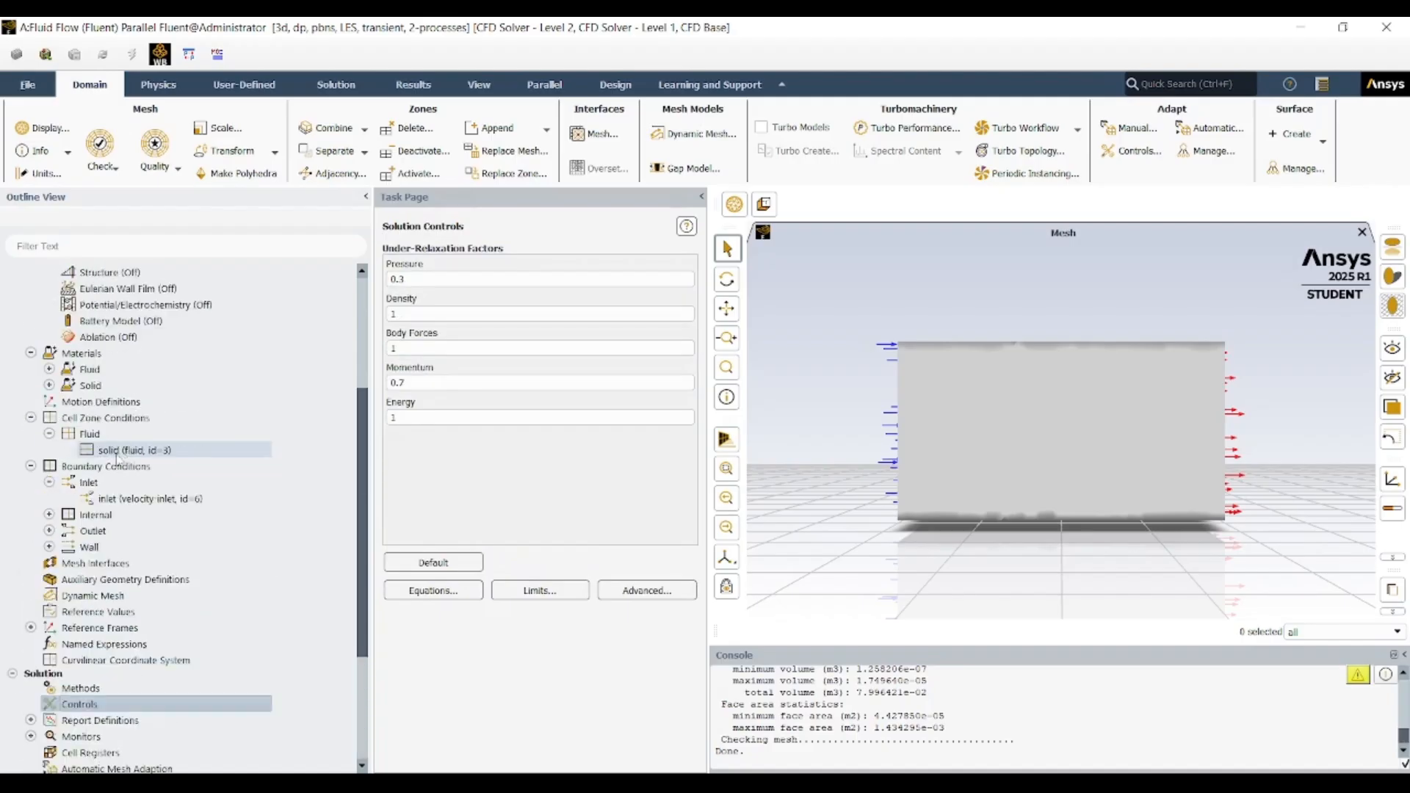
scroll(100, 512, "down", 2)
scroll(100, 512, "down", 1)
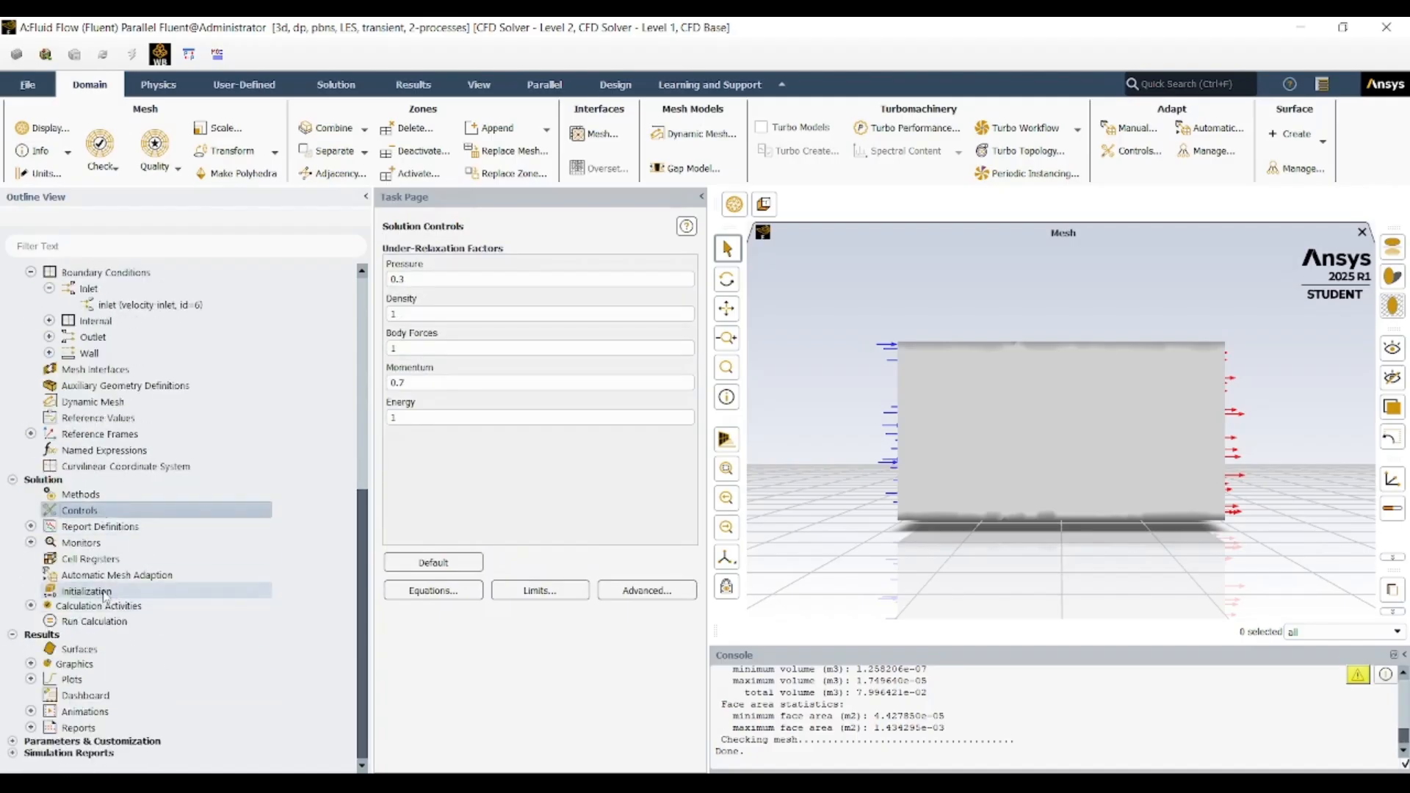
left_click(105, 595)
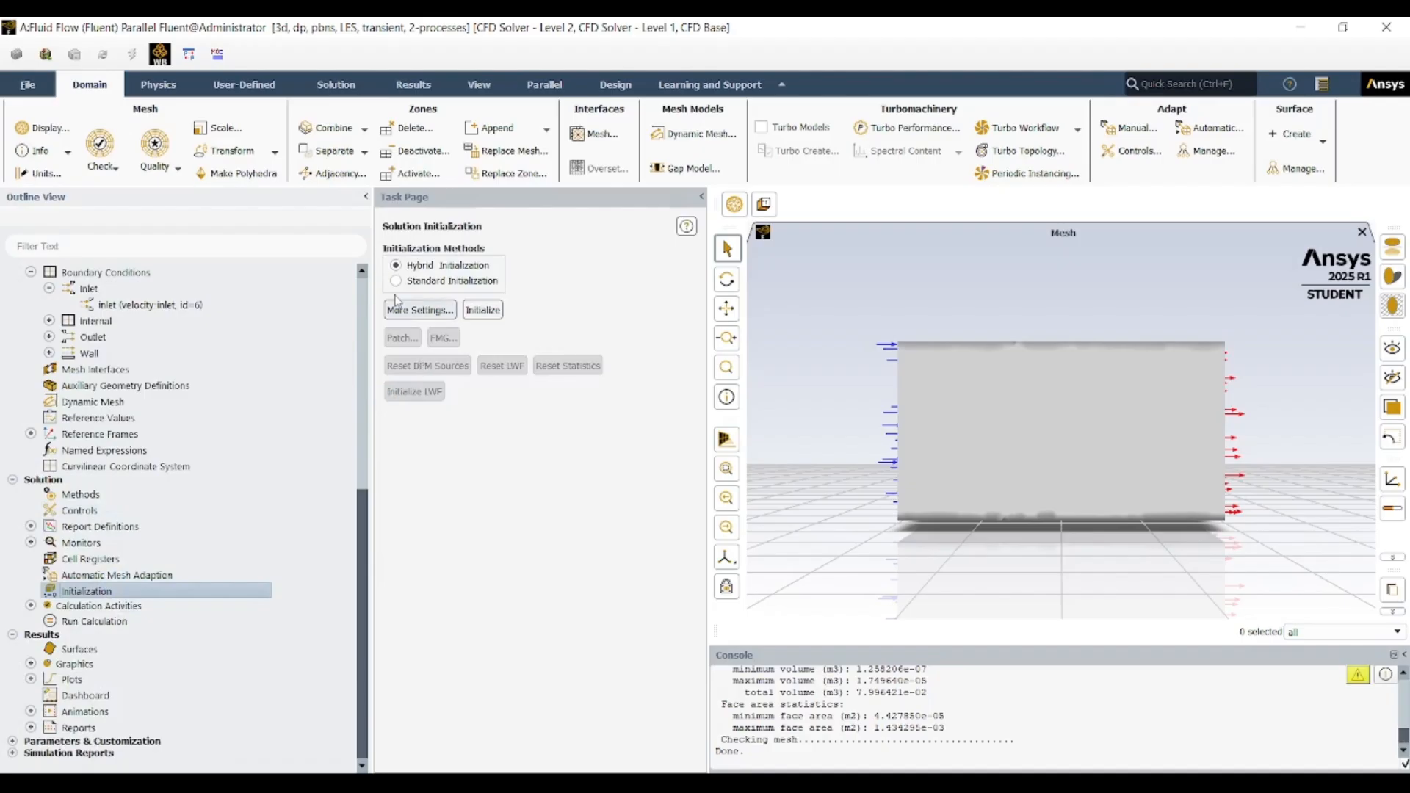
left_click(396, 281)
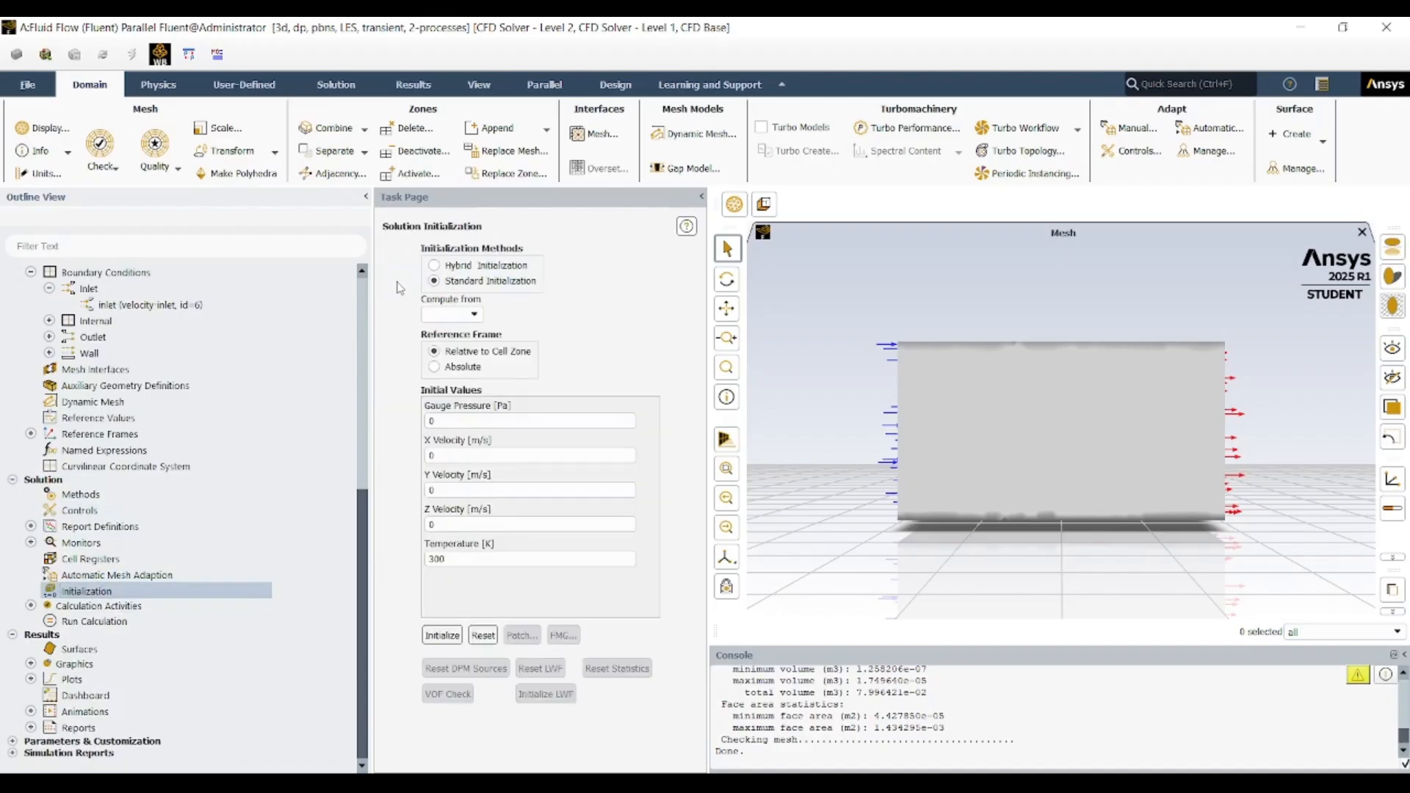
left_click(468, 317)
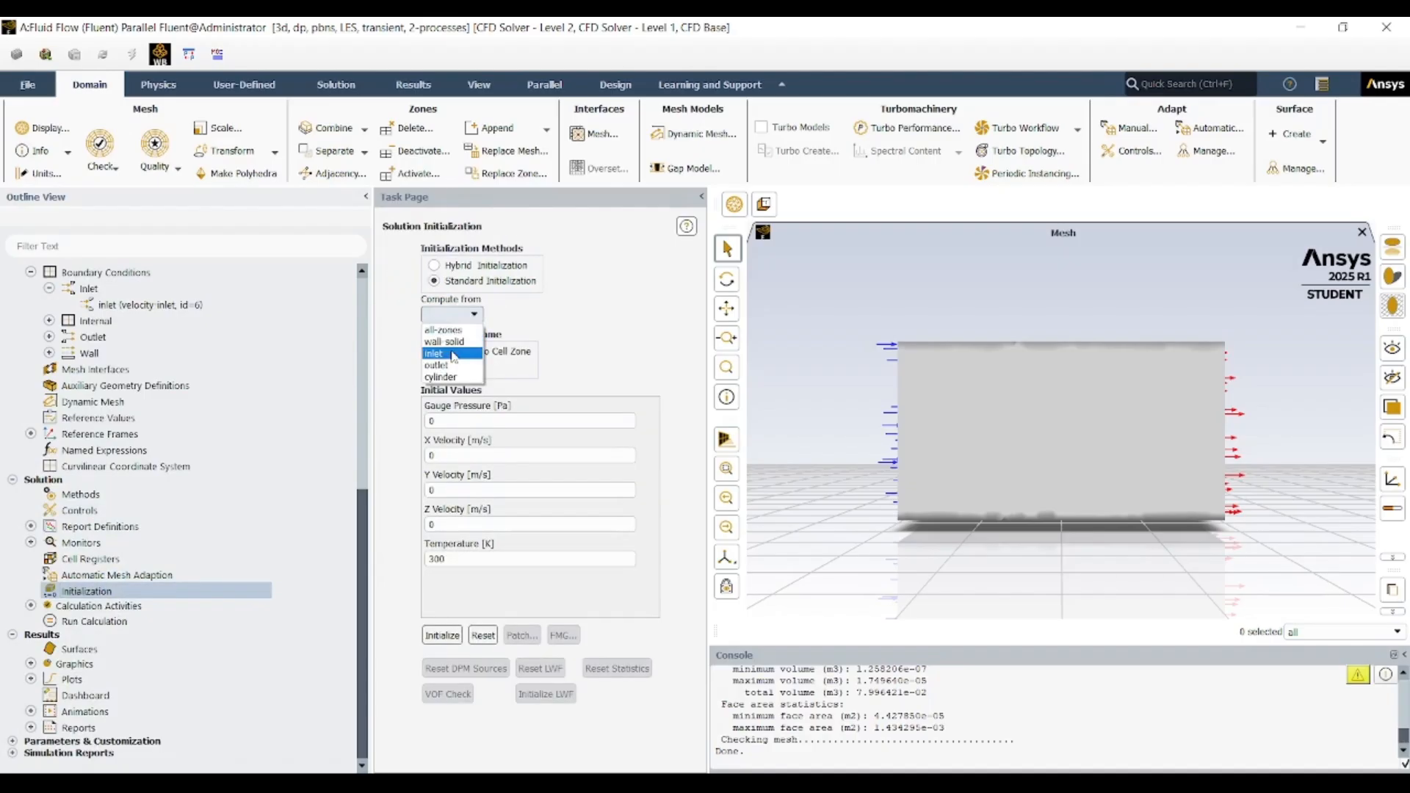
left_click(453, 355)
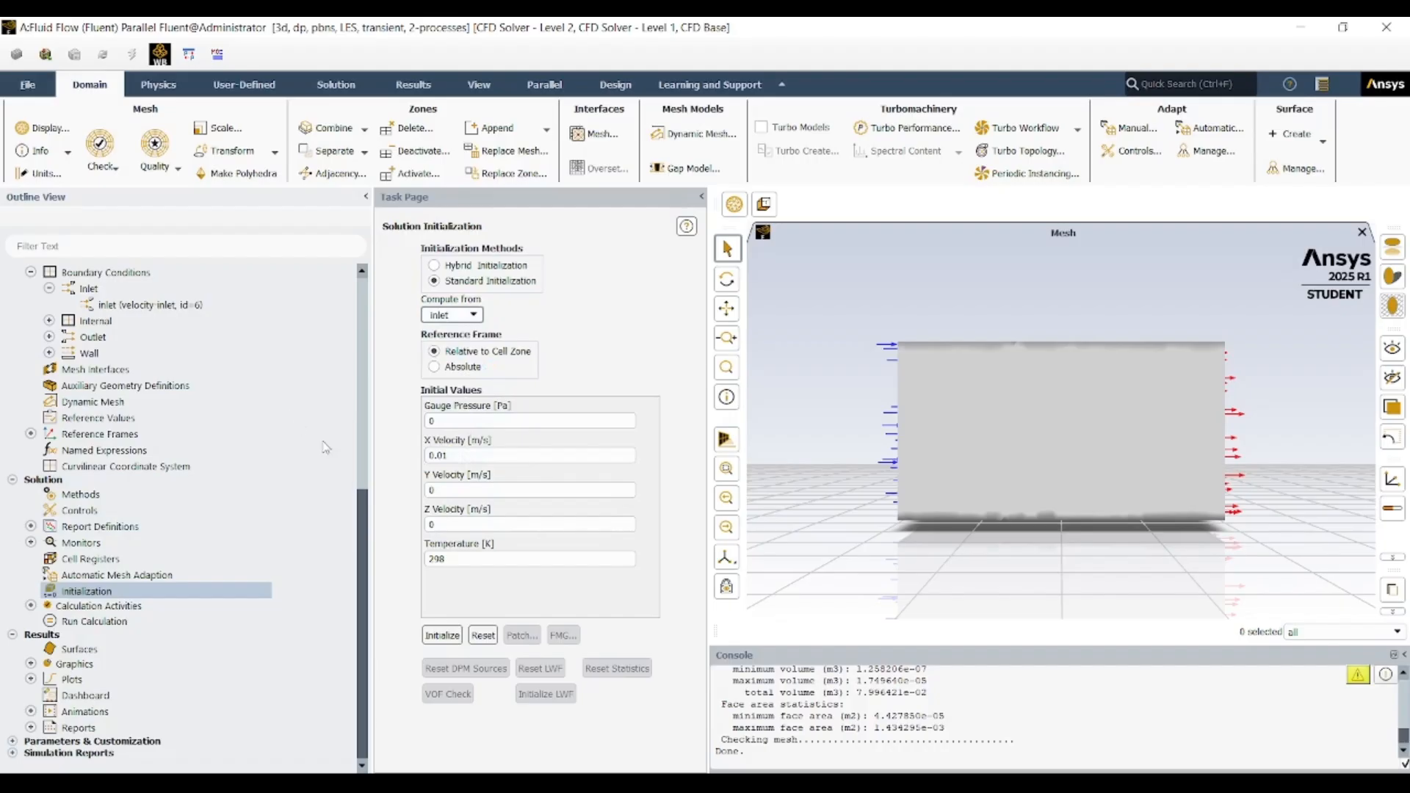
left_click(443, 636)
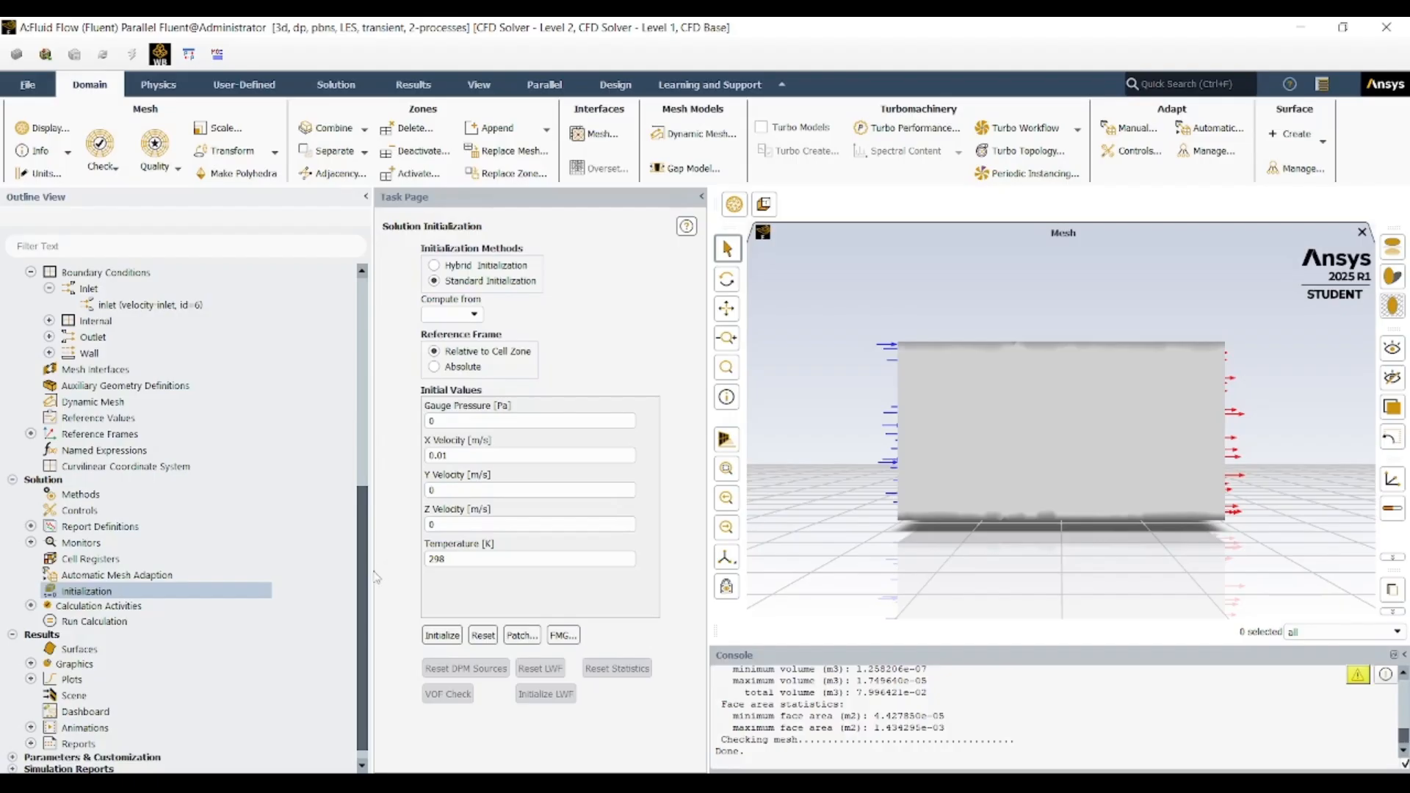
- Start a new drag force report in the solution's report definitions
scroll(344, 598, "down", 1)
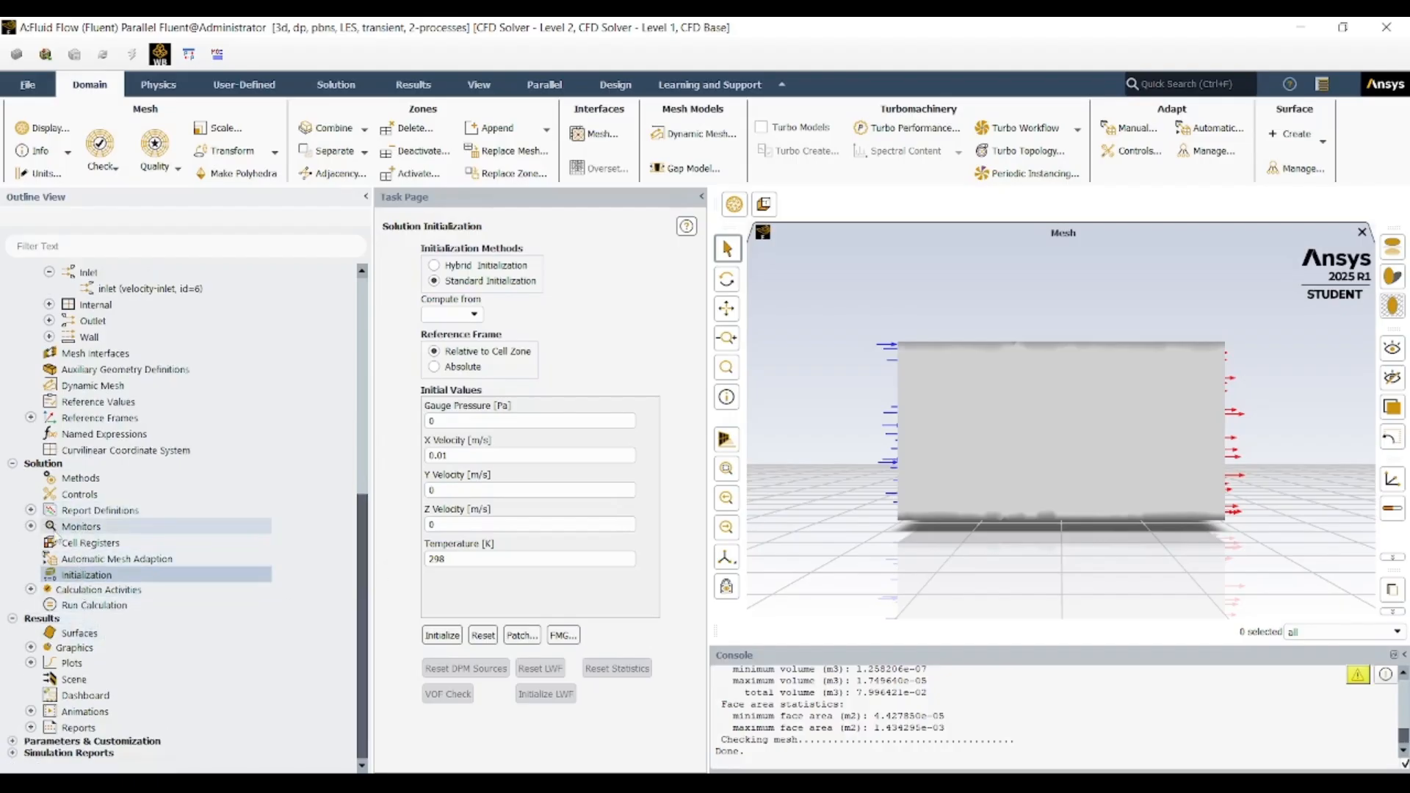
left_click(30, 509)
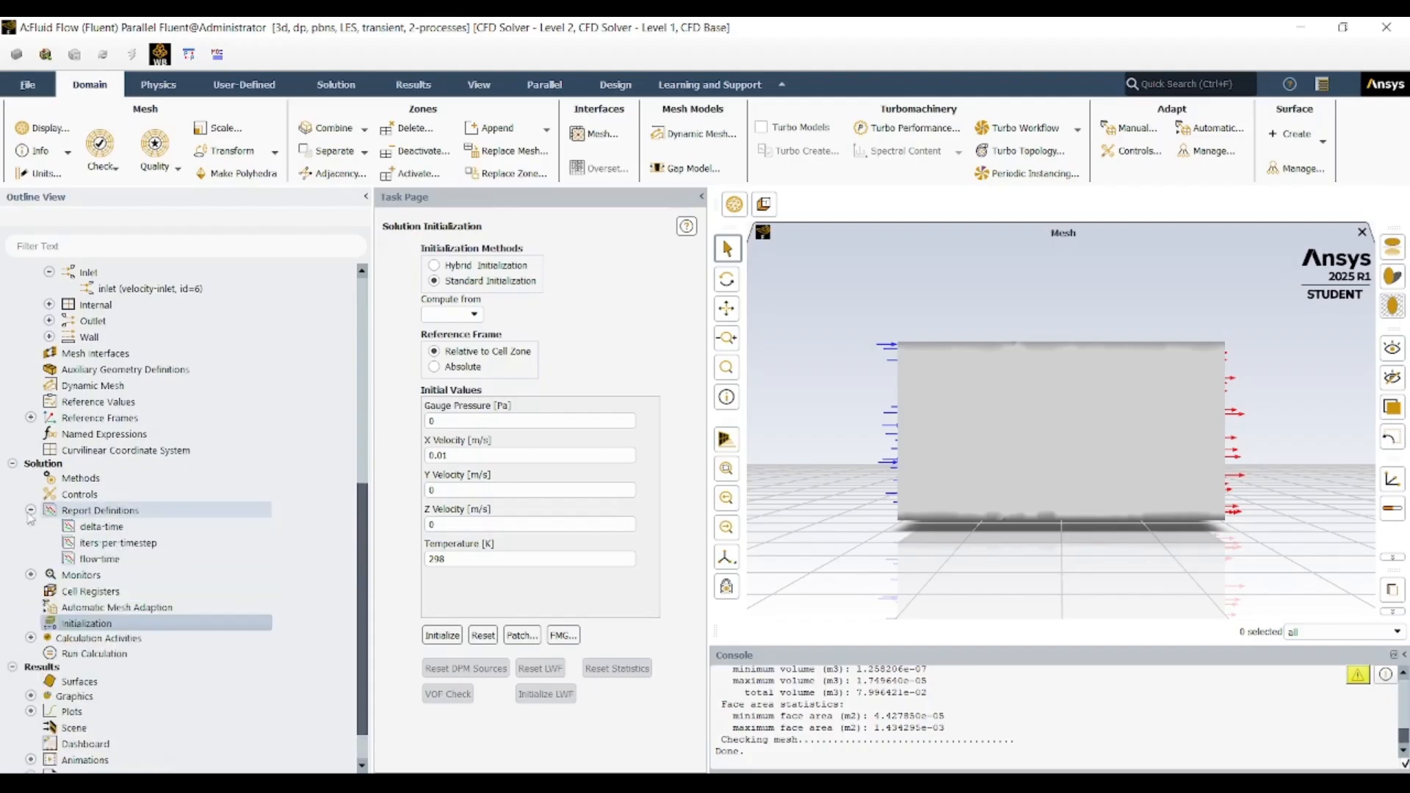
double_click(99, 511)
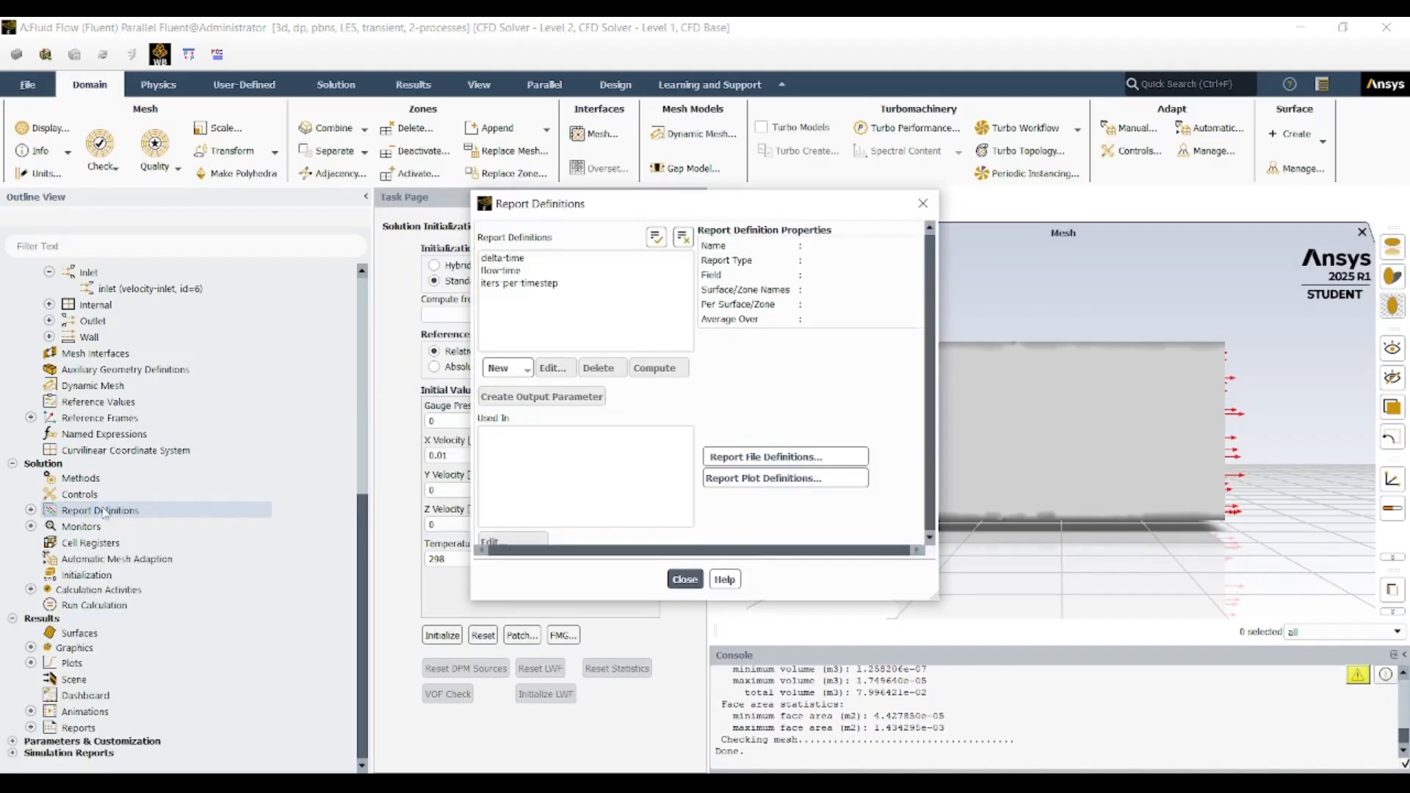
left_click(528, 376)
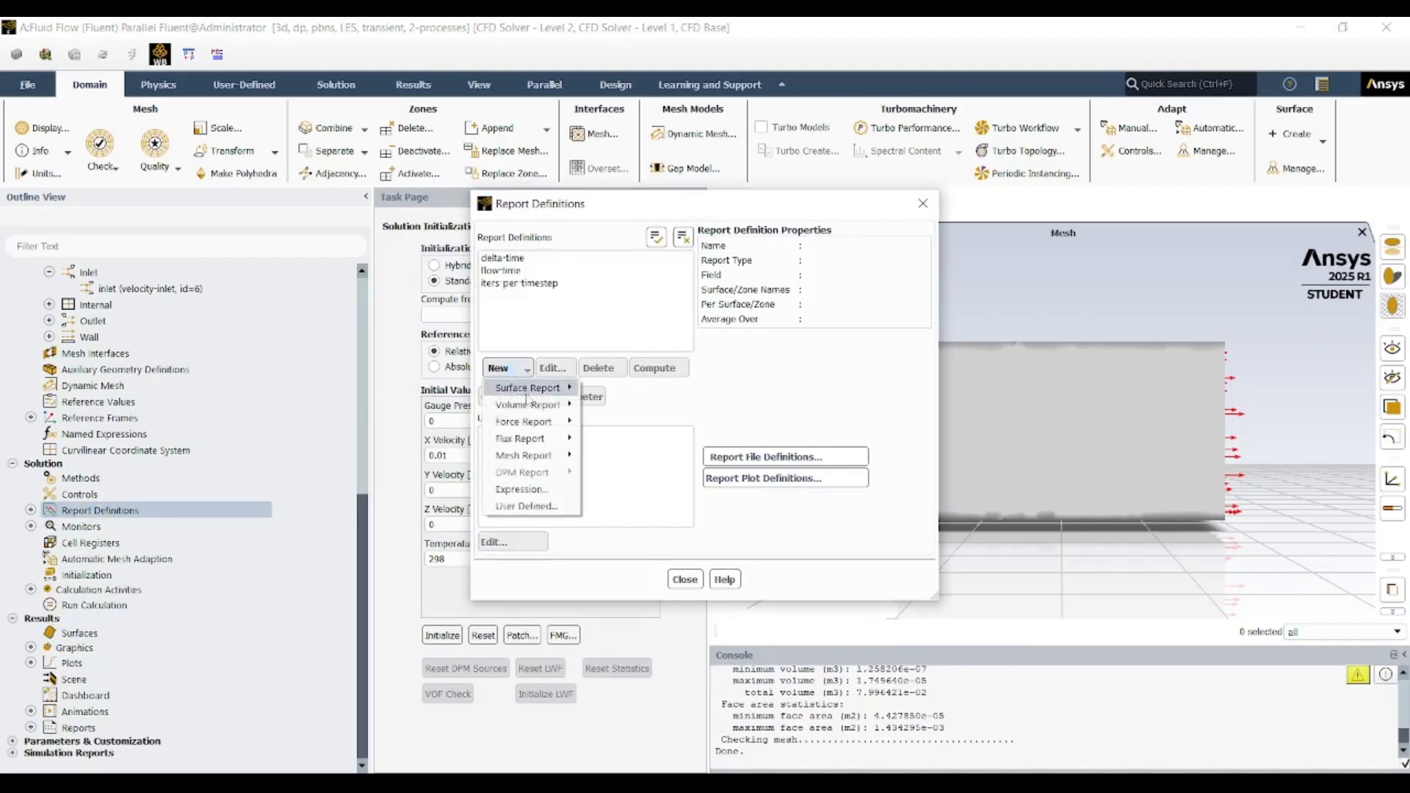
mouse_move(535, 411)
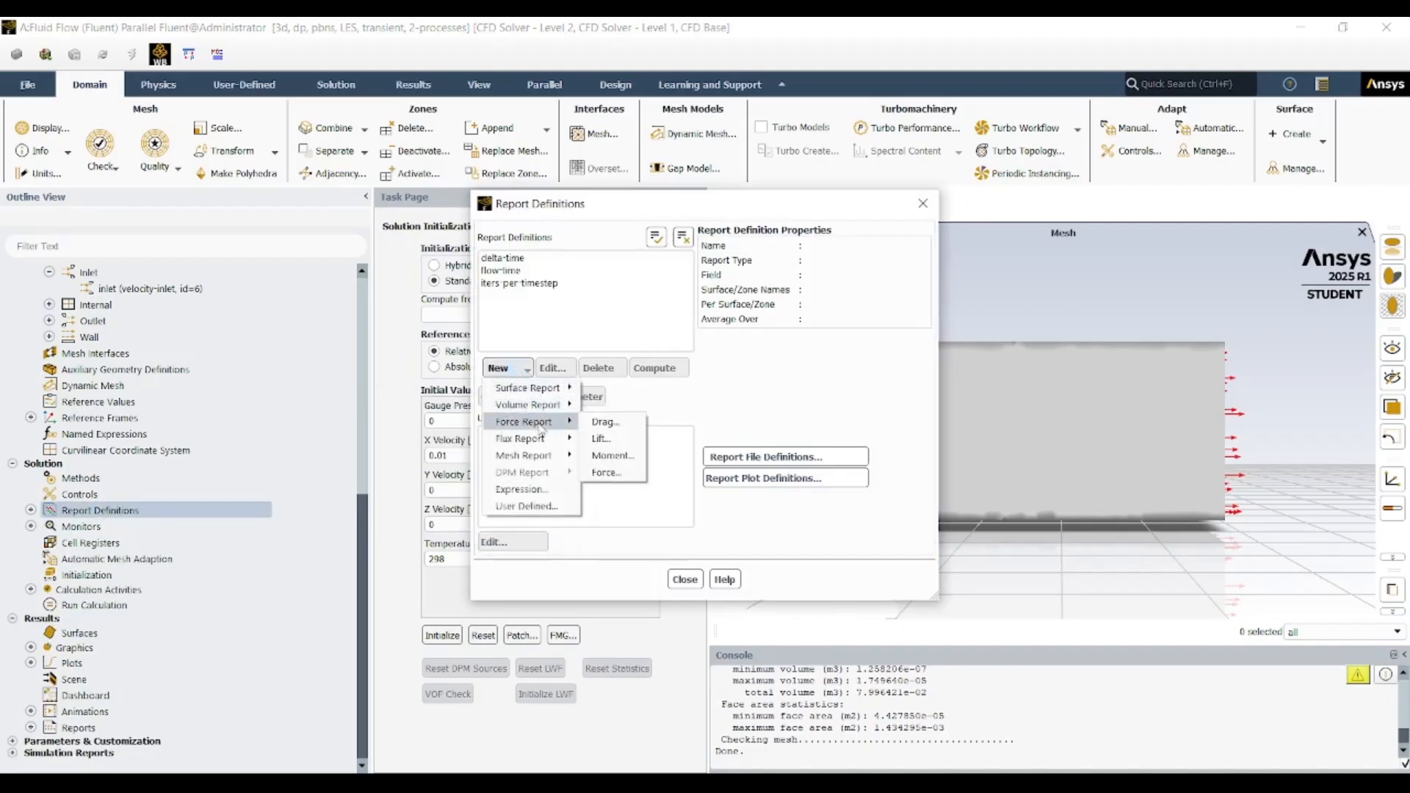
left_click(603, 422)
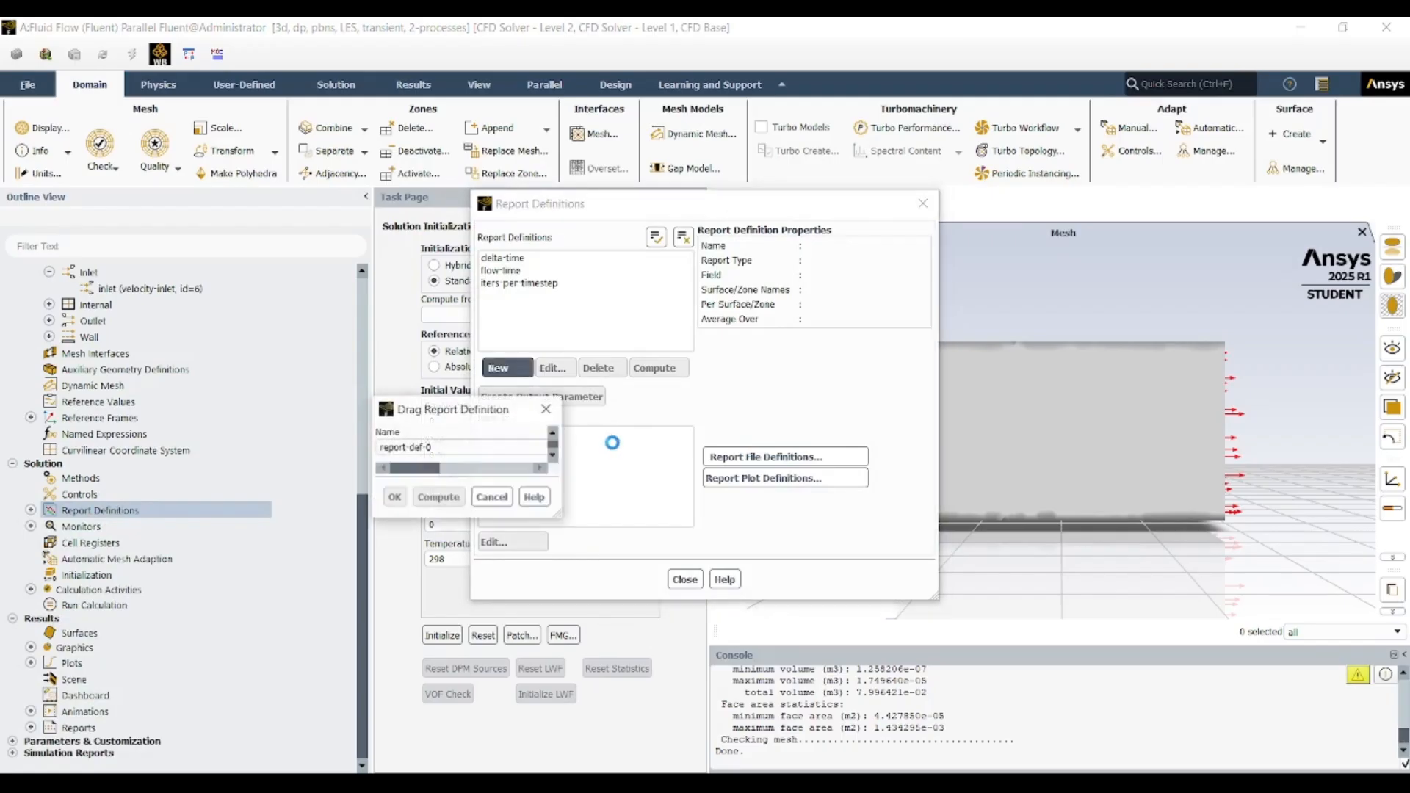
- Define a drag coefficient report on the cylinder zone with report file, report plot and console printing enabled
left_click(706, 263)
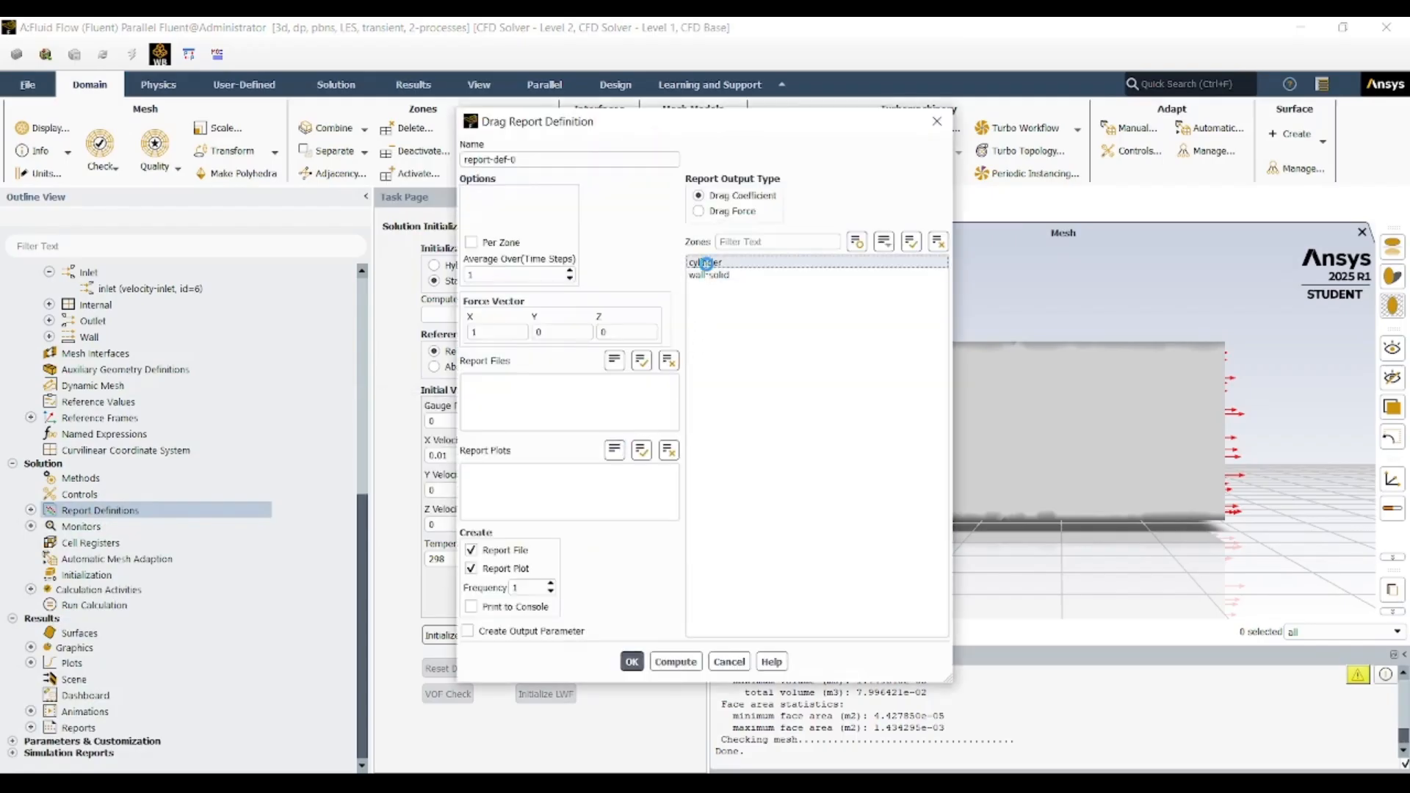
left_click(633, 661)
left_click(471, 607)
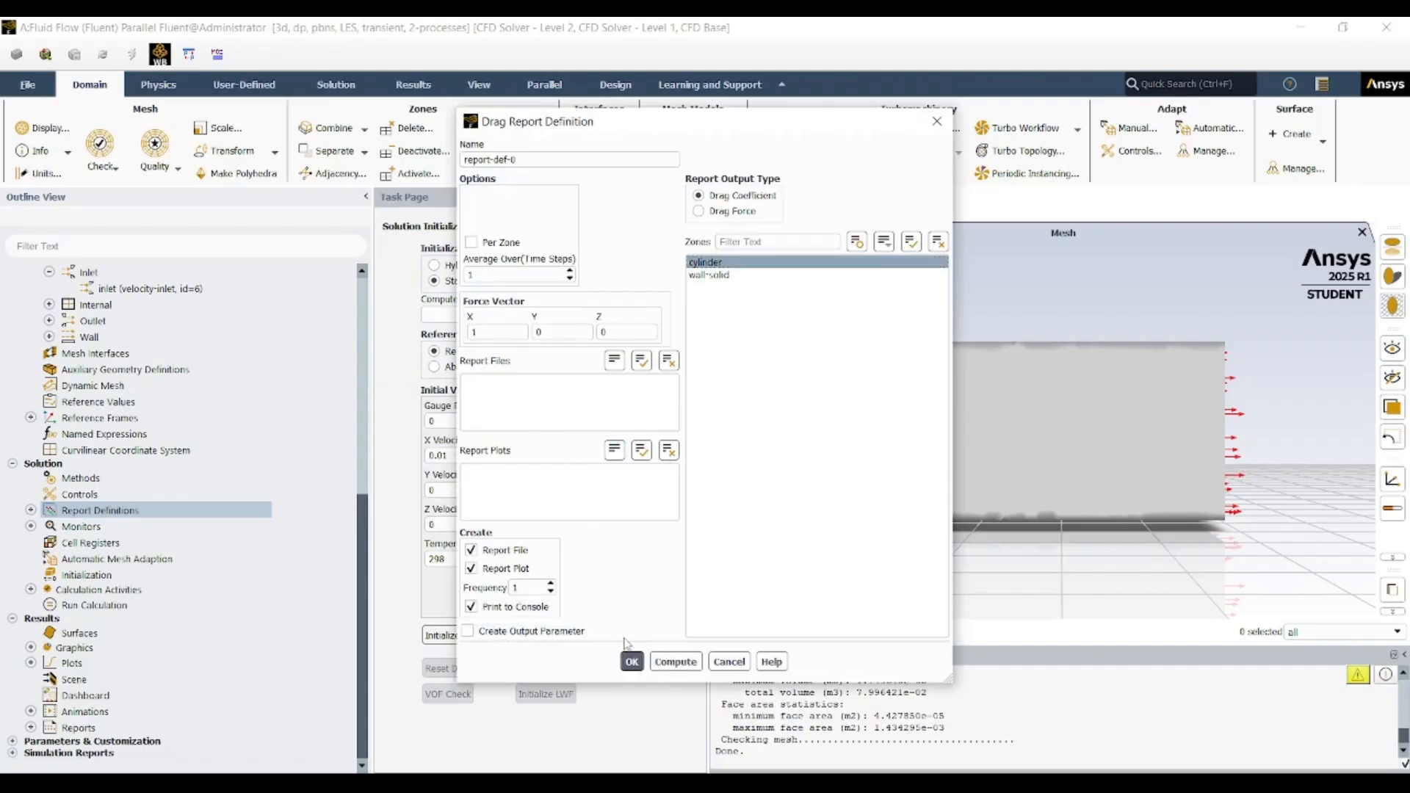
left_click(639, 659)
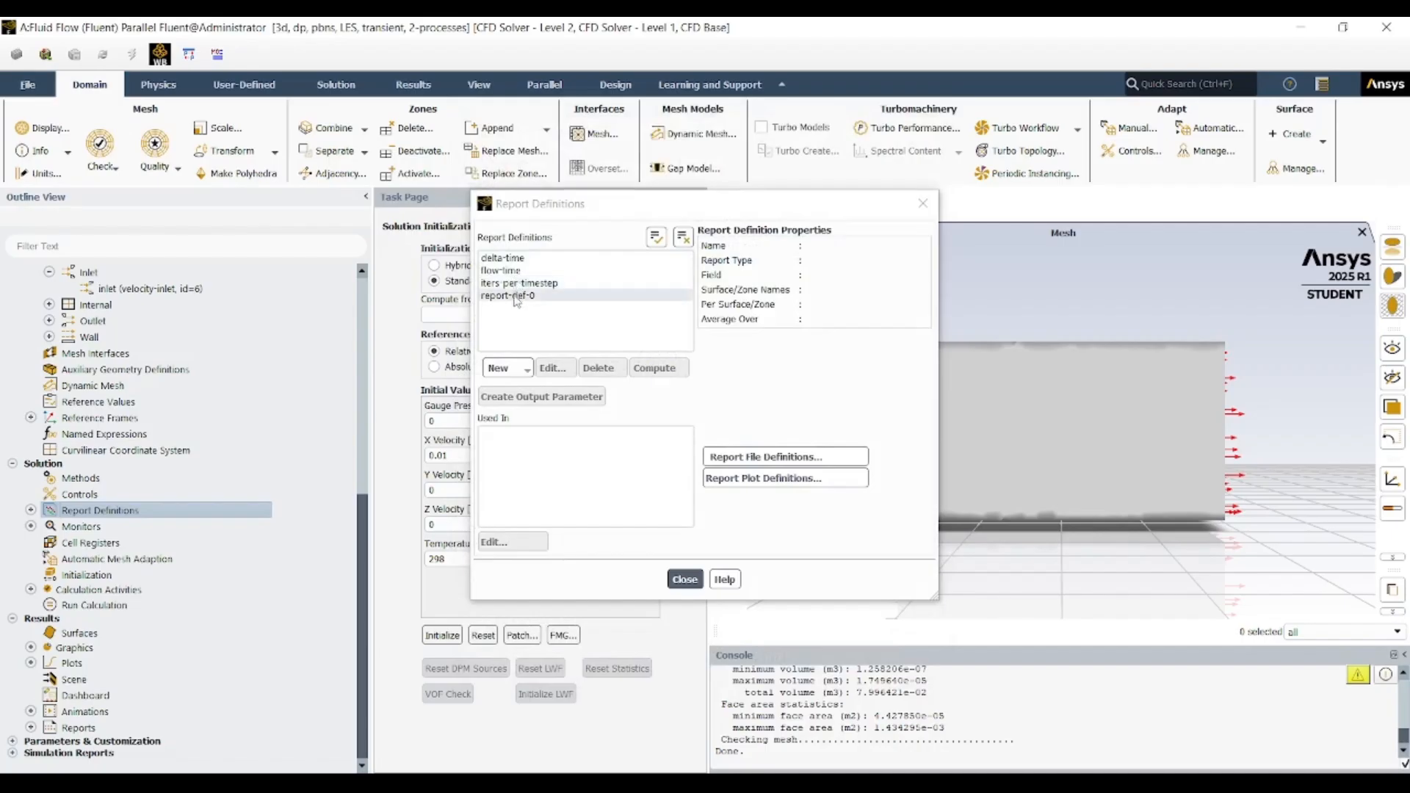
- Rename the drag report definition report-def-0 as cd-cylinder
left_click(516, 297)
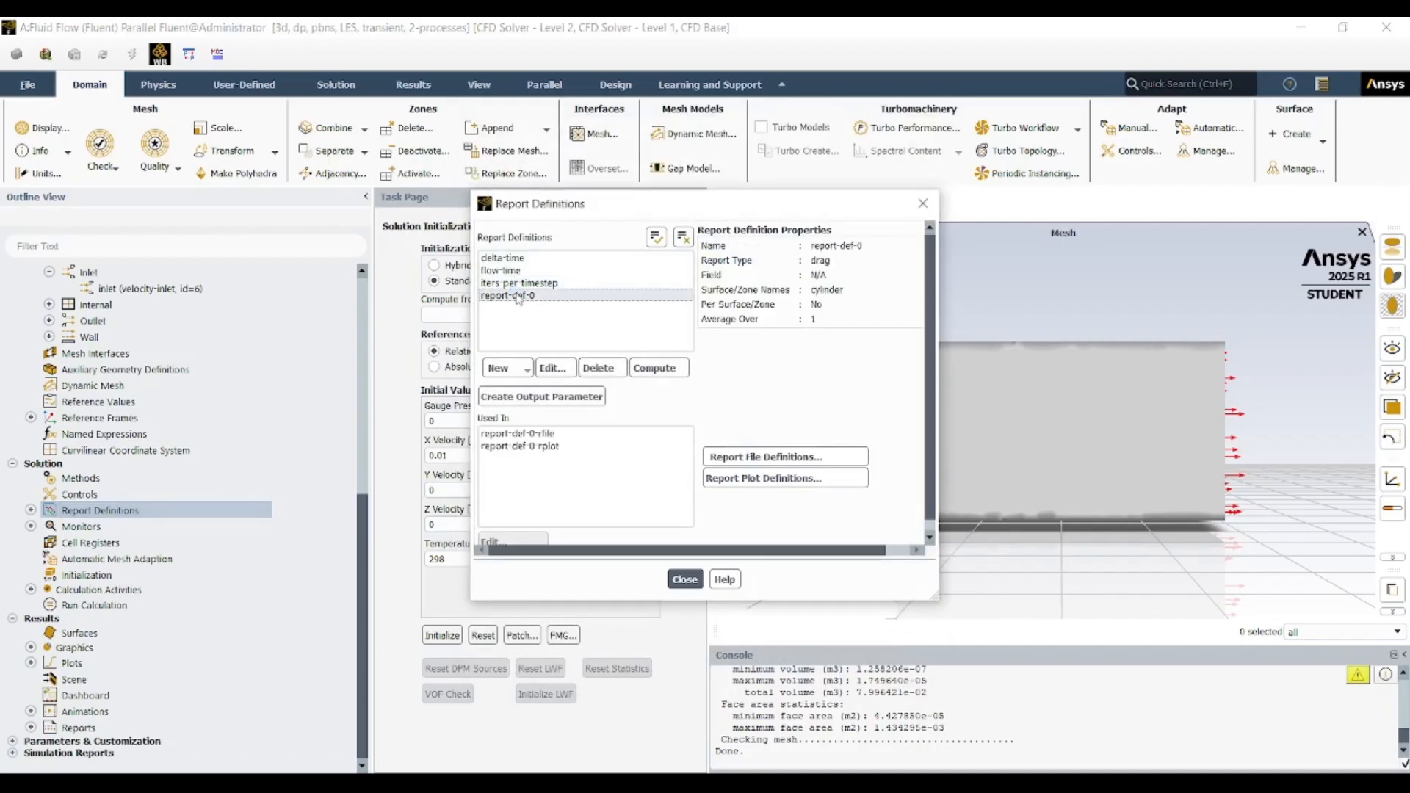
left_click(553, 372)
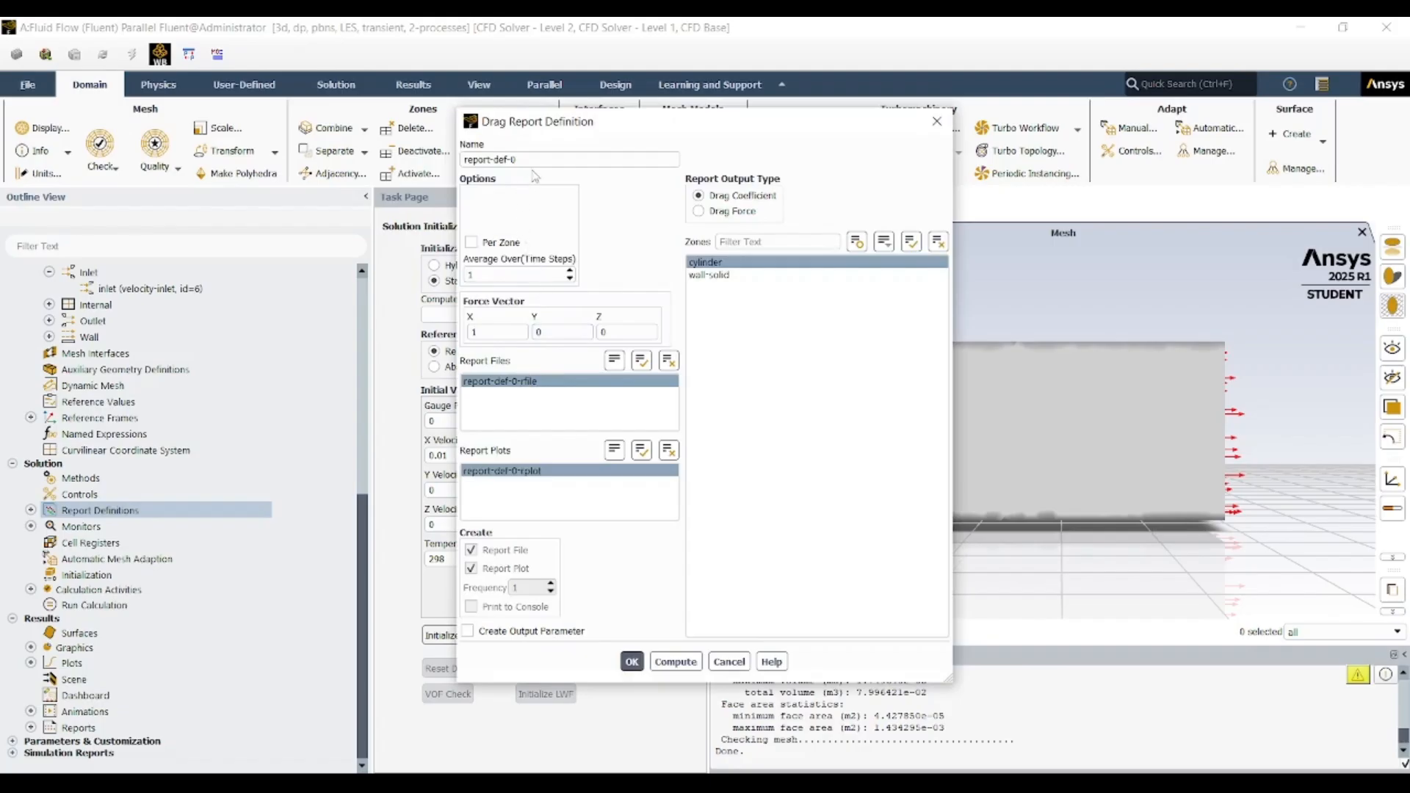
key("BackSpace")
key("BackSpace")
key("BackSpace")
key("BackSpace")
key("BackSpace")
key("BackSpace")
key("BackSpace")
key("BackSpace")
key("BackSpace")
key("BackSpace")
key("BackSpace")
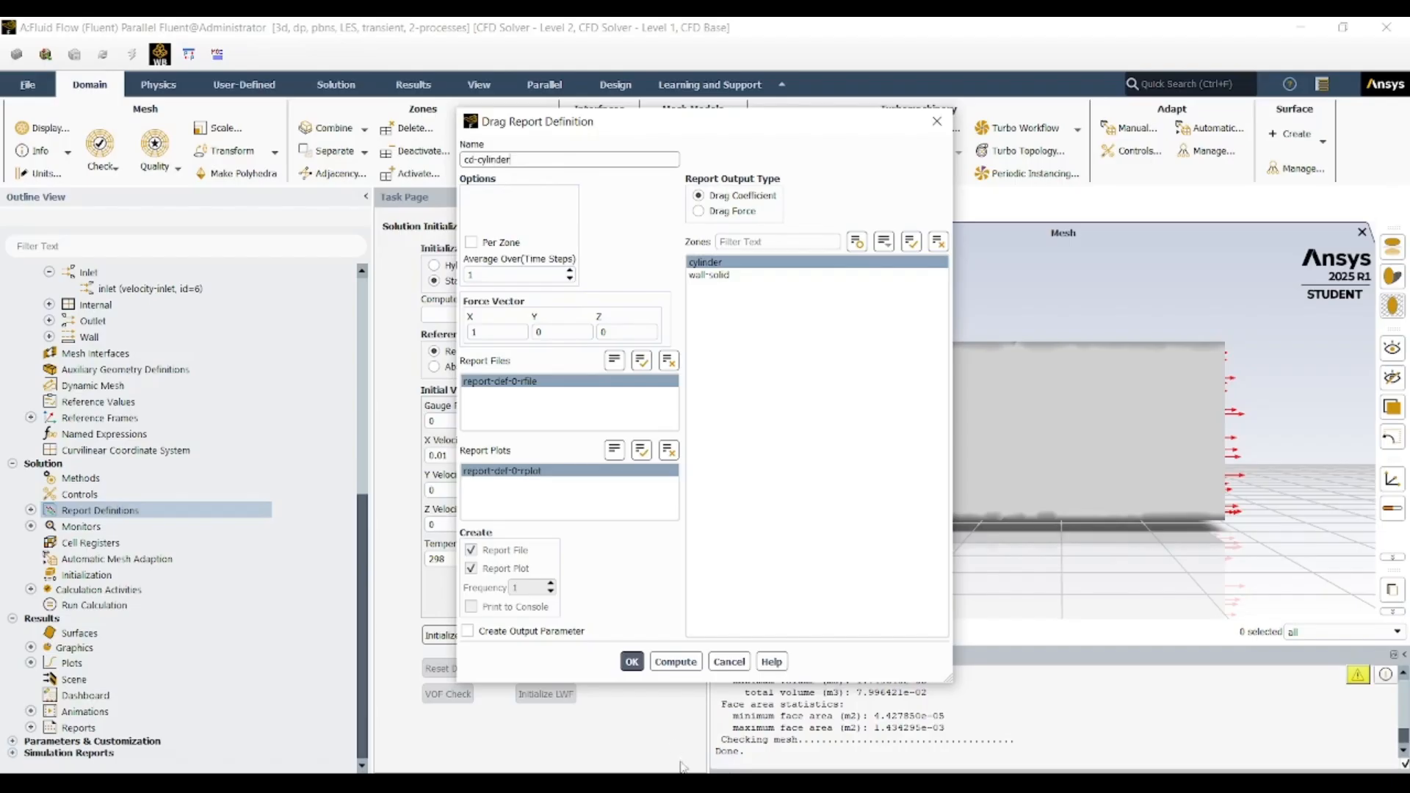
left_click(631, 669)
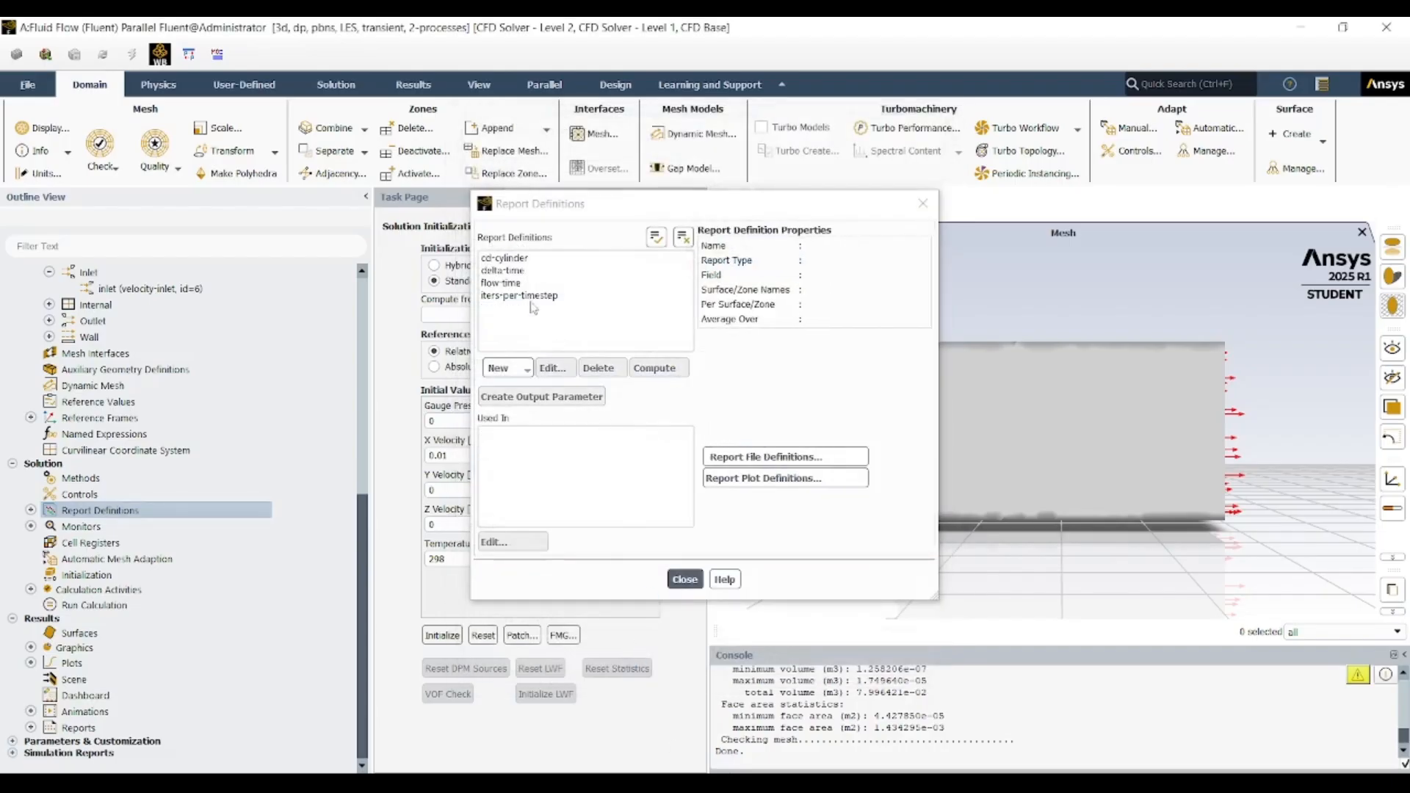
- Compute the cd-cylinder drag coefficient and check the report file and report plot assigned to its definition
left_click(518, 258)
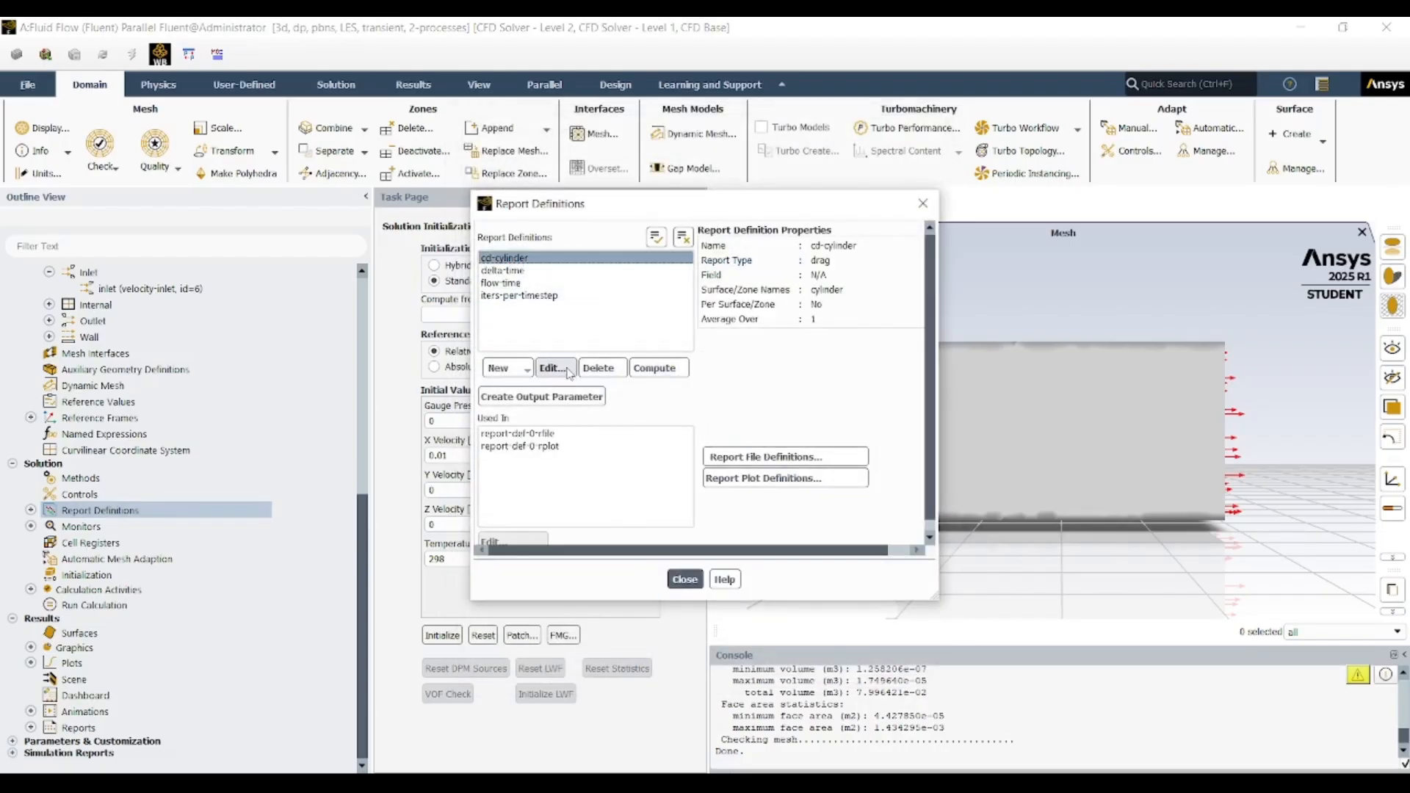
left_click(658, 368)
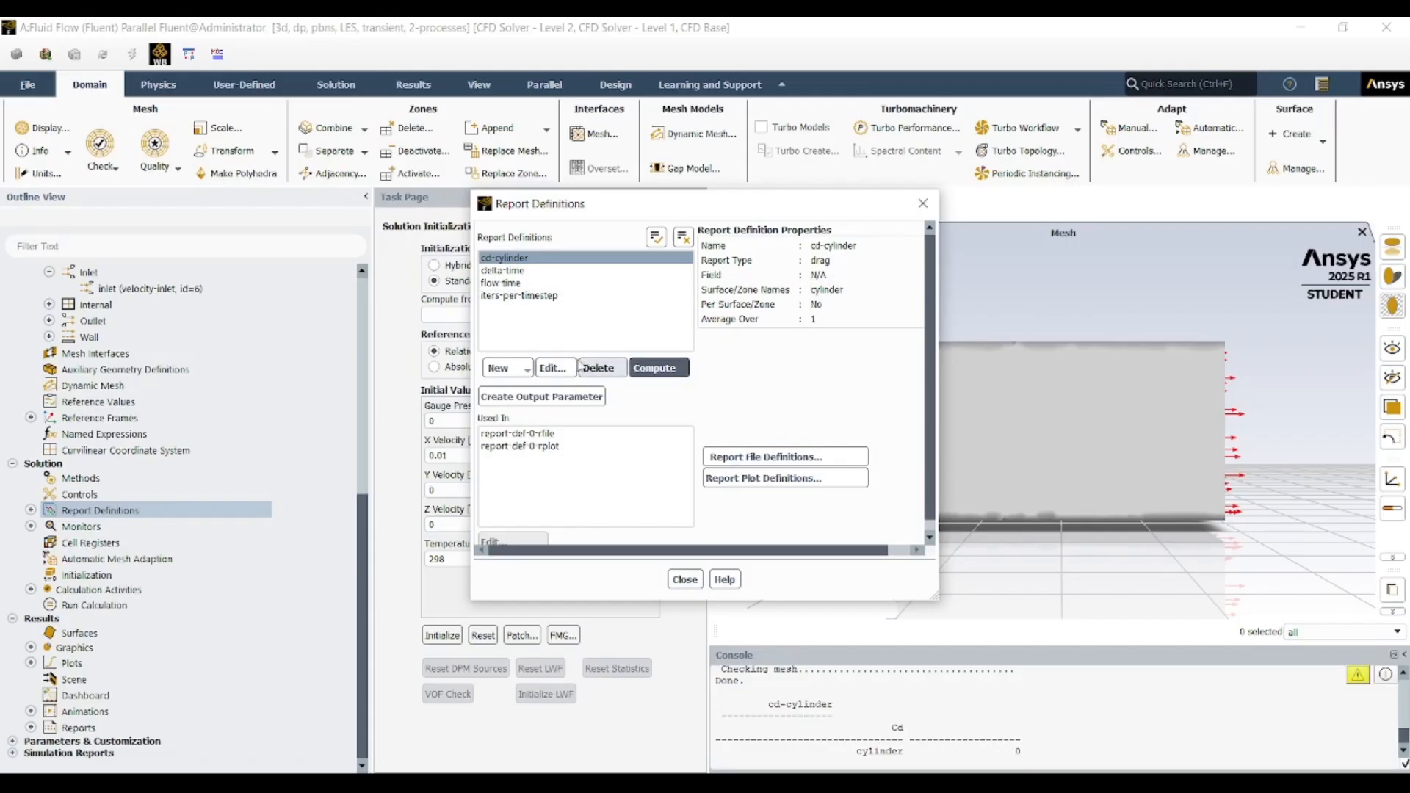
left_click(508, 258)
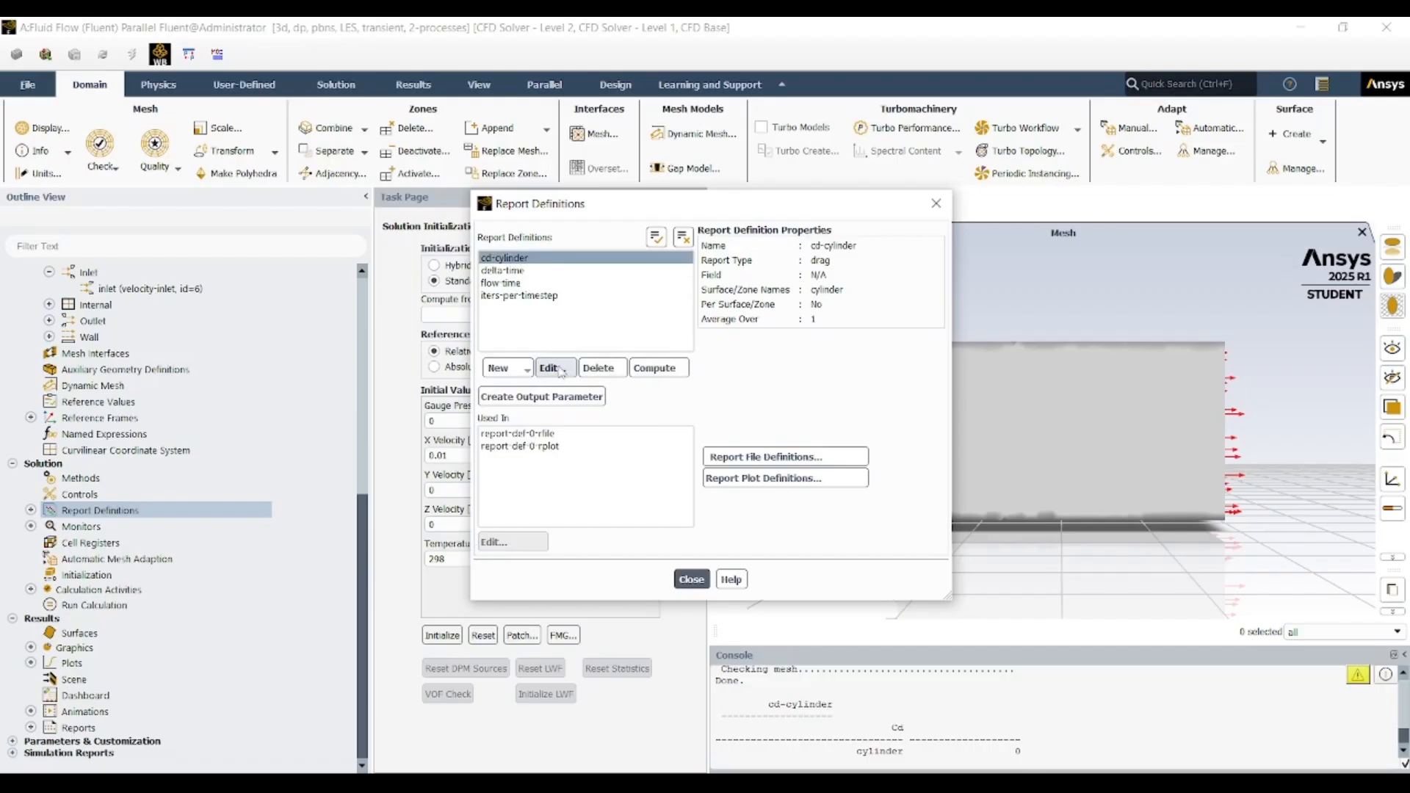
left_click(560, 370)
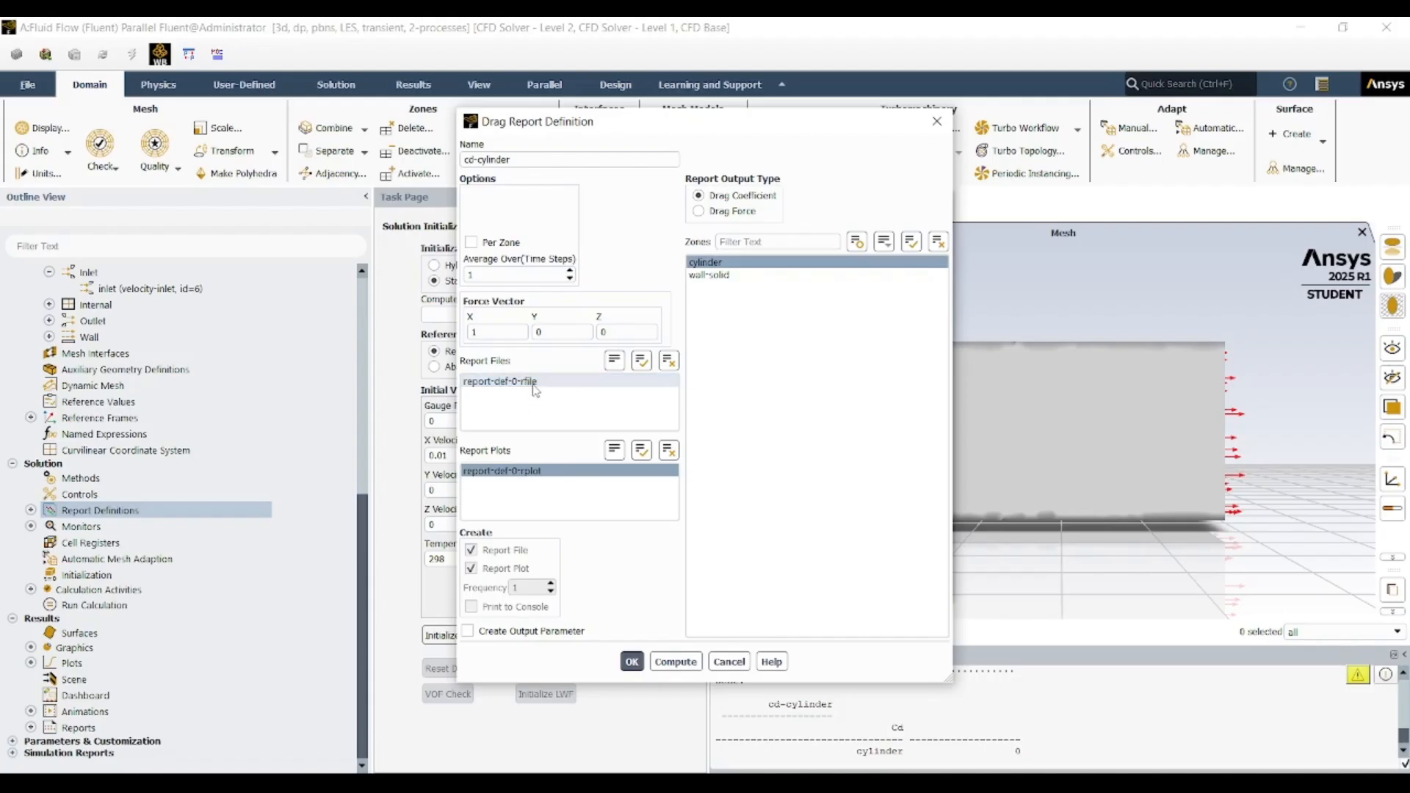
left_click(535, 382)
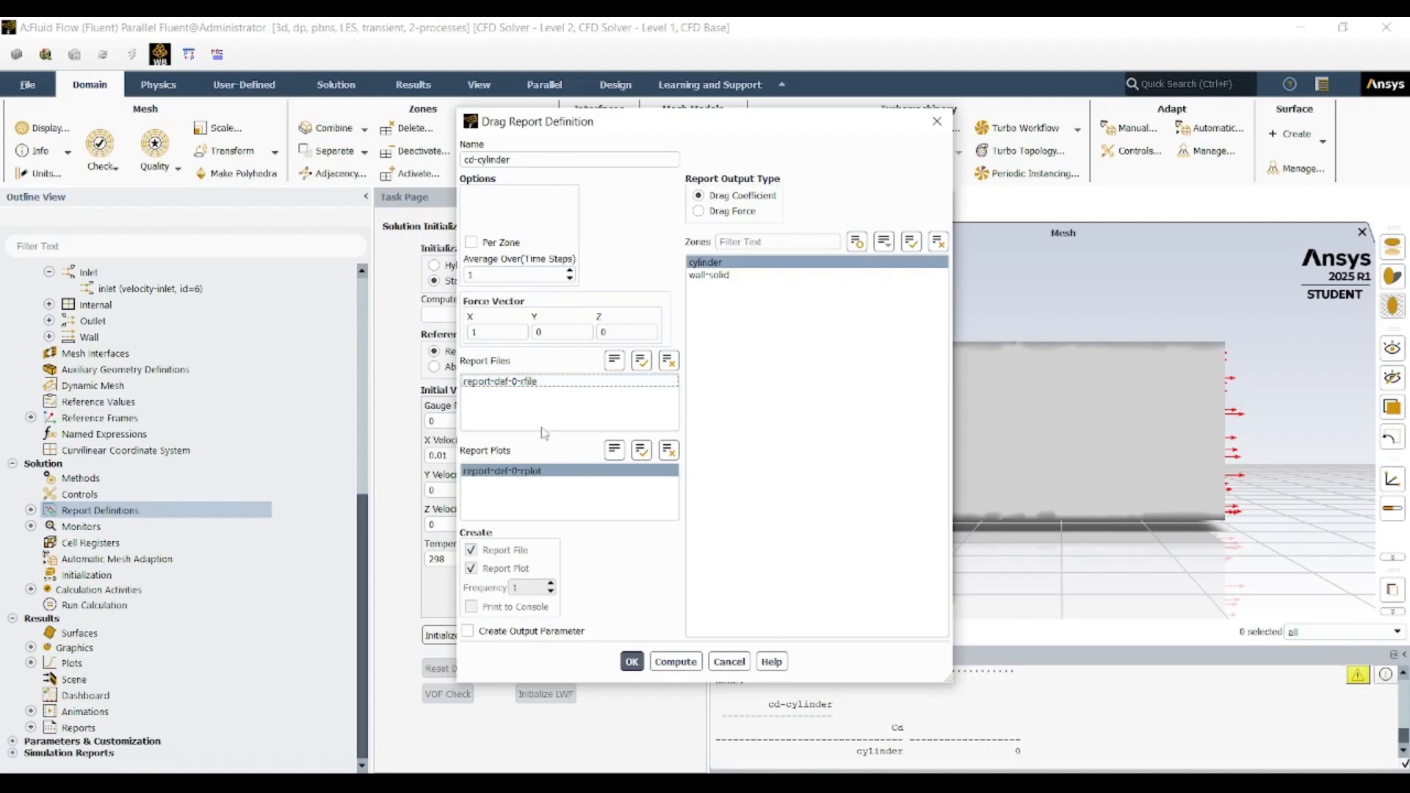
left_click(533, 385)
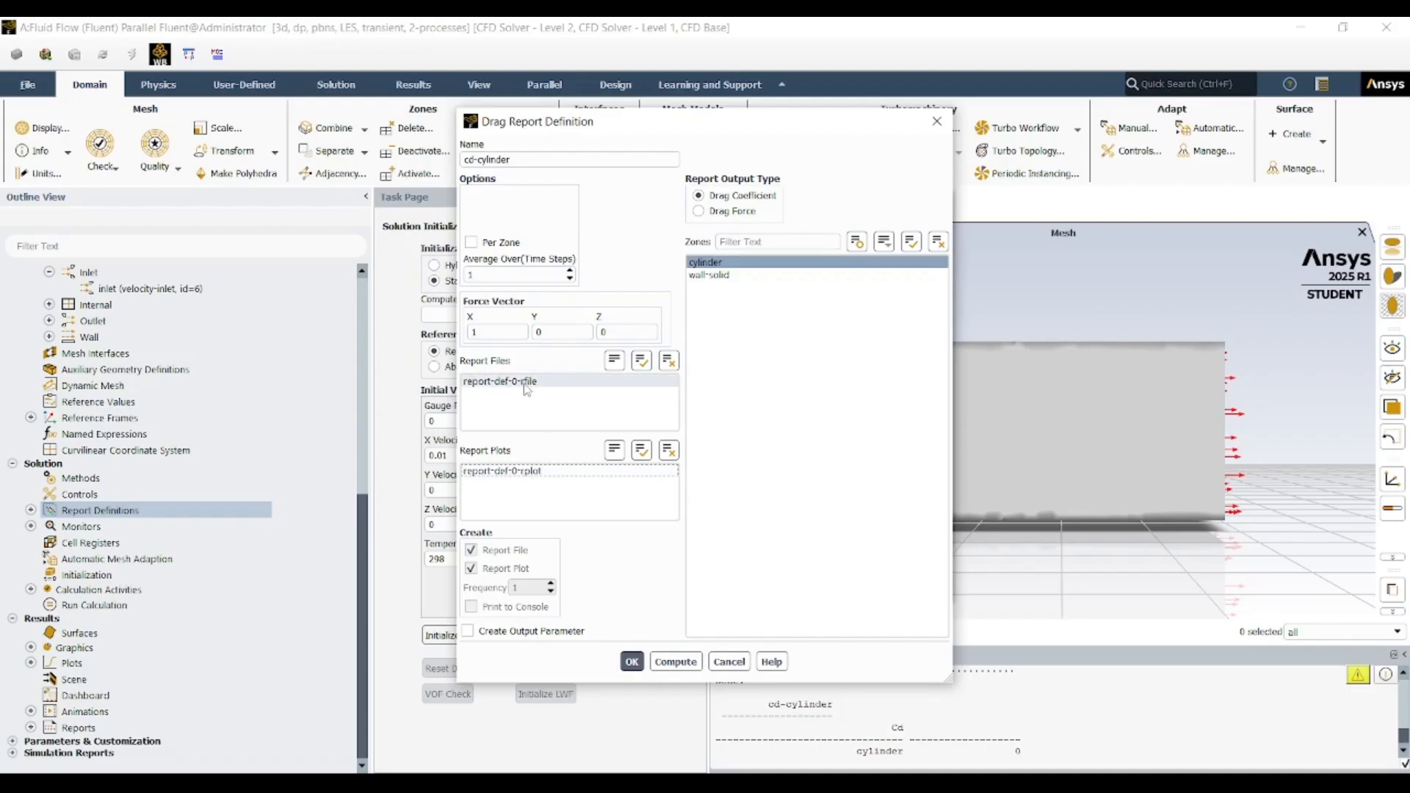
left_click(503, 471)
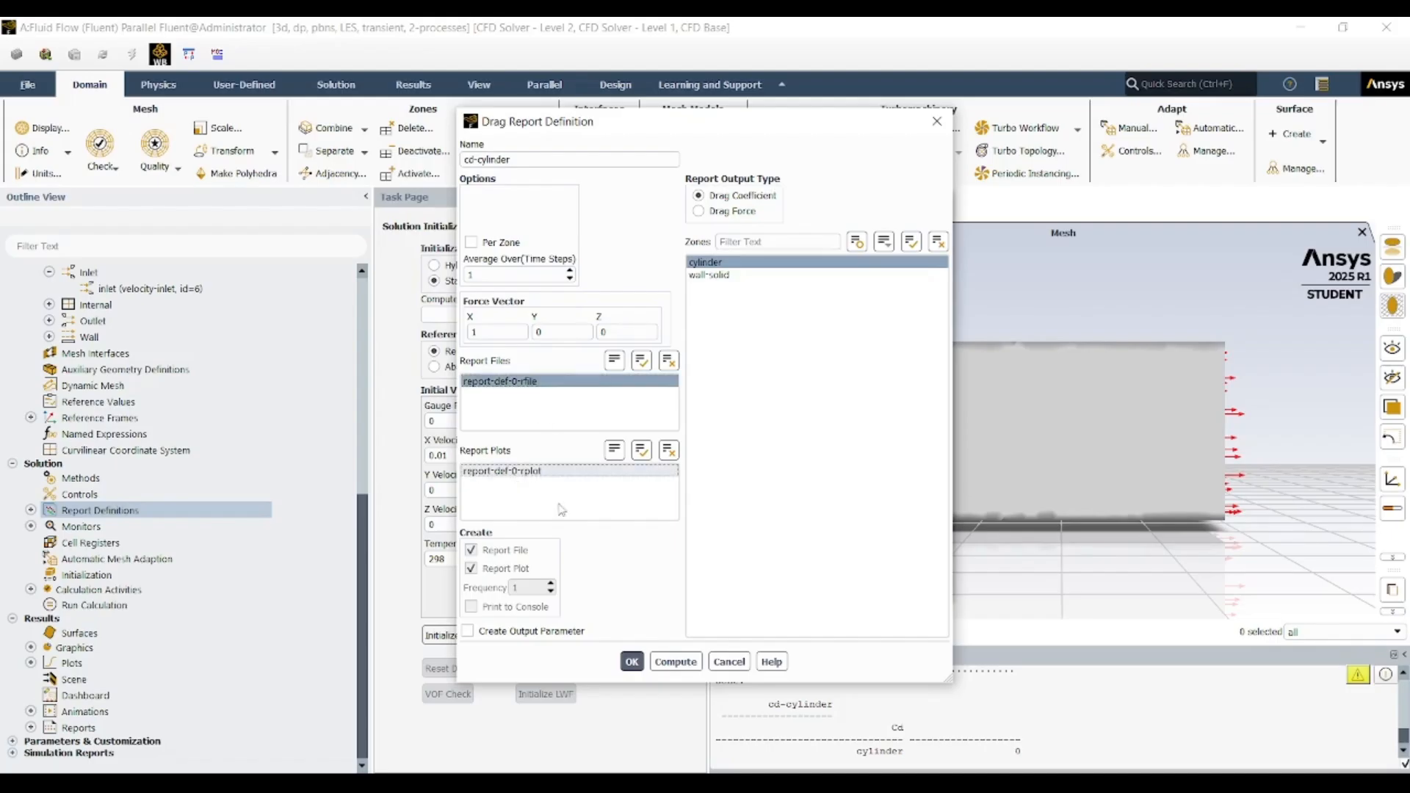
left_click(676, 661)
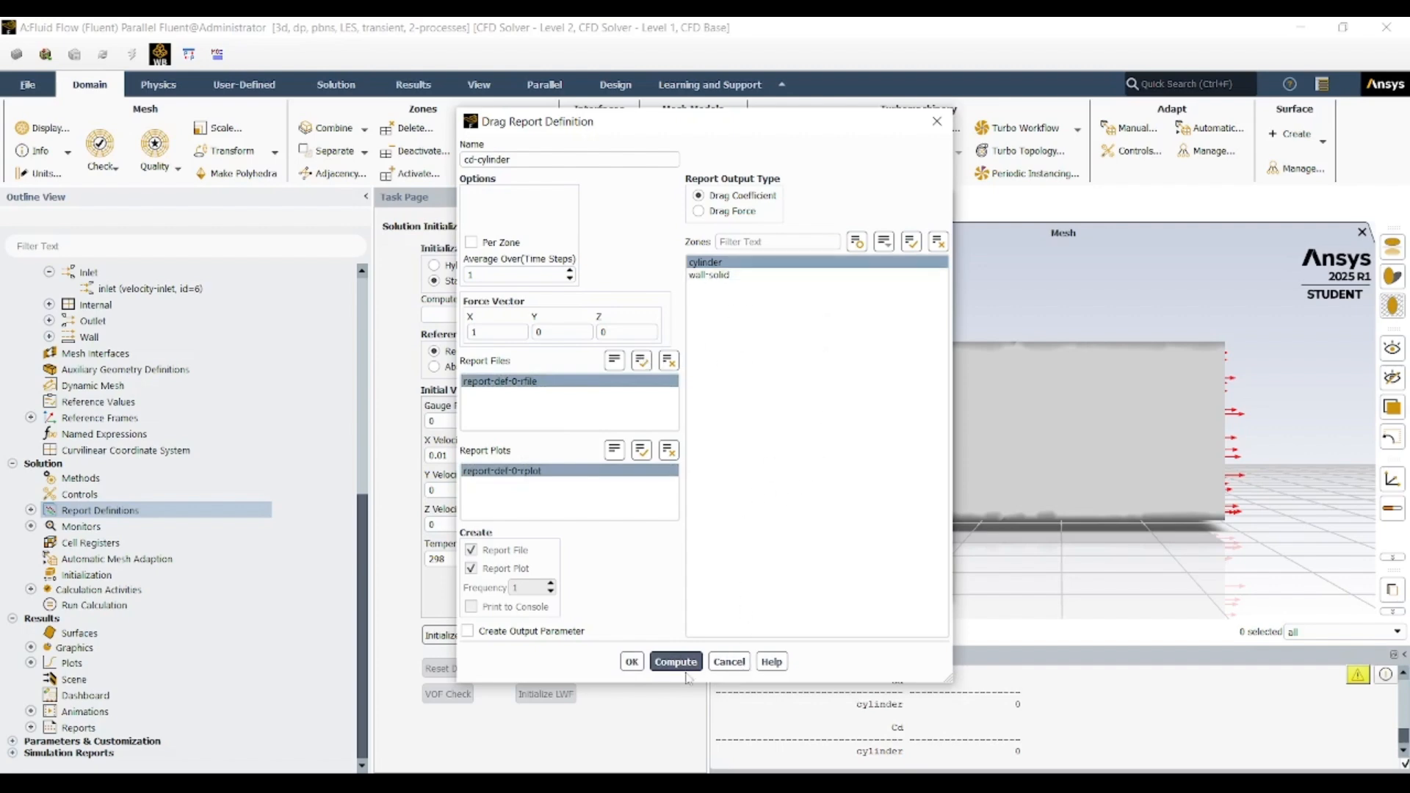
left_click(632, 663)
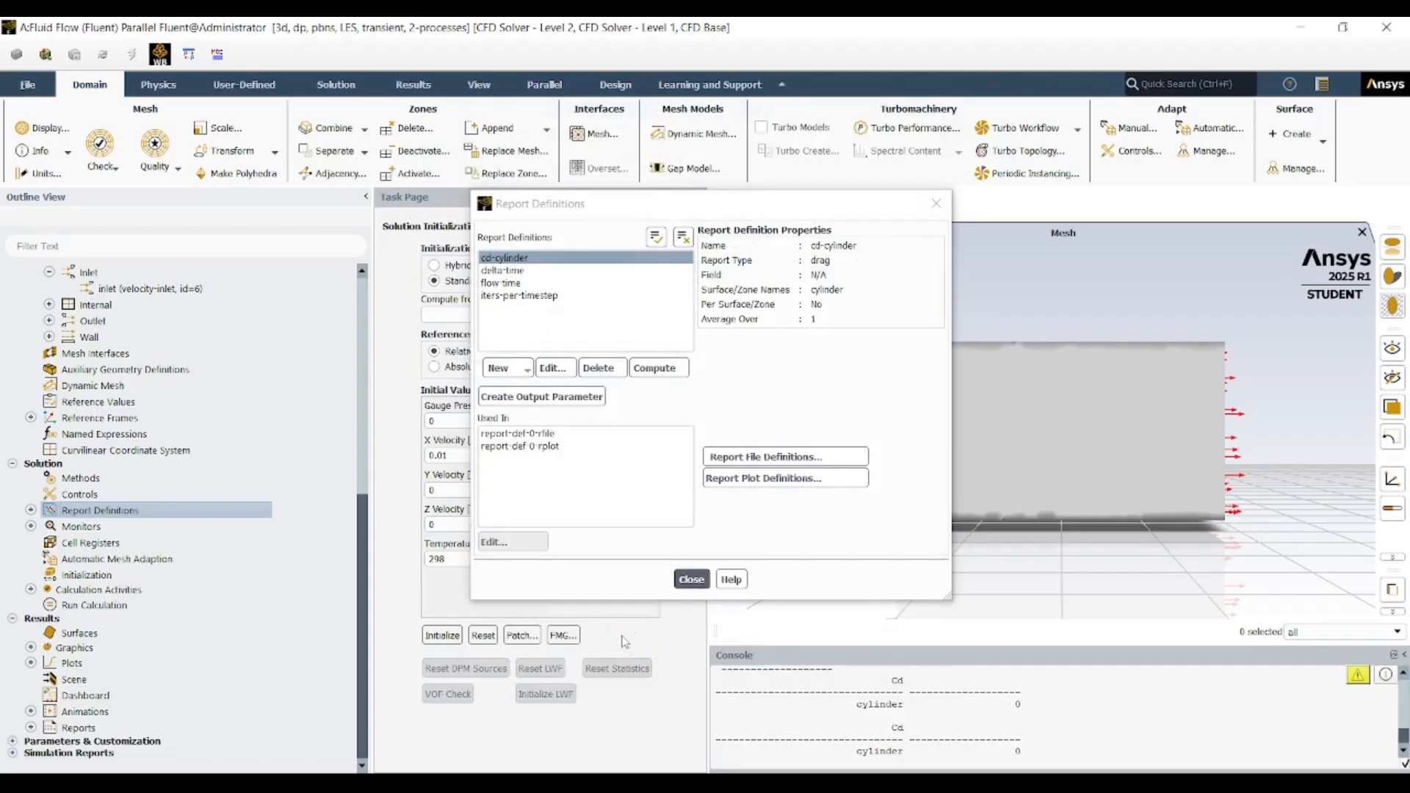
- Show the report files and report plots listed under Monitors, and close the report definitions
left_click(30, 527)
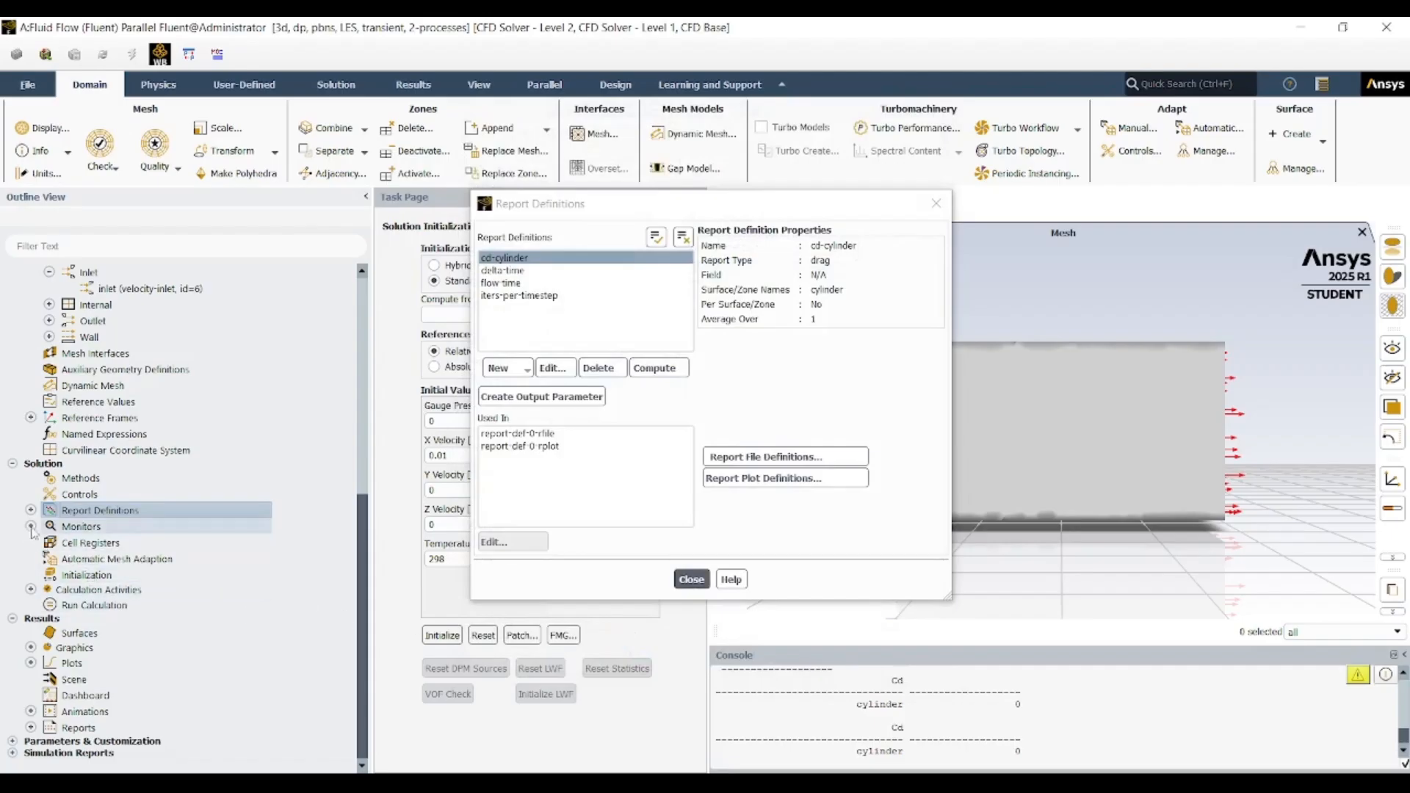
left_click(49, 559)
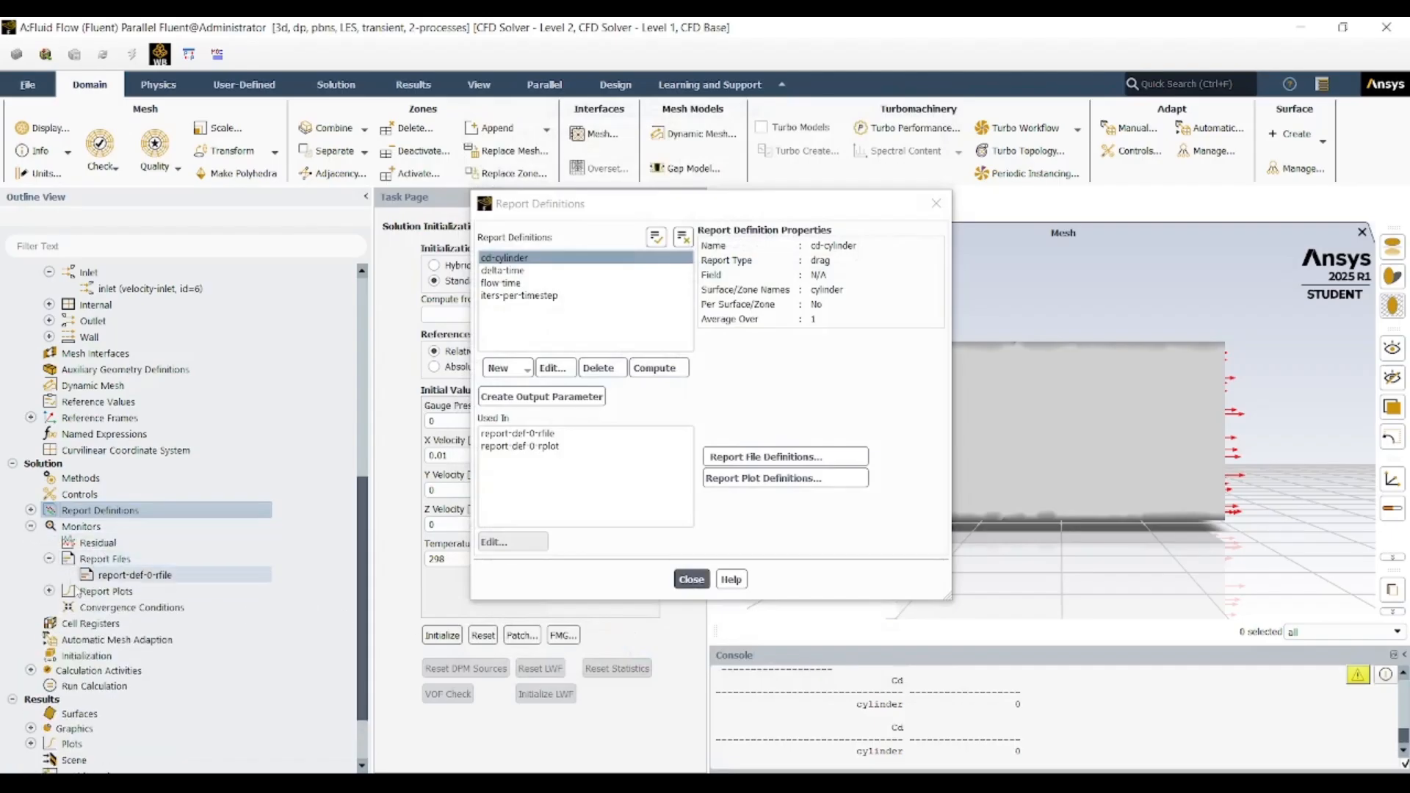
left_click(49, 592)
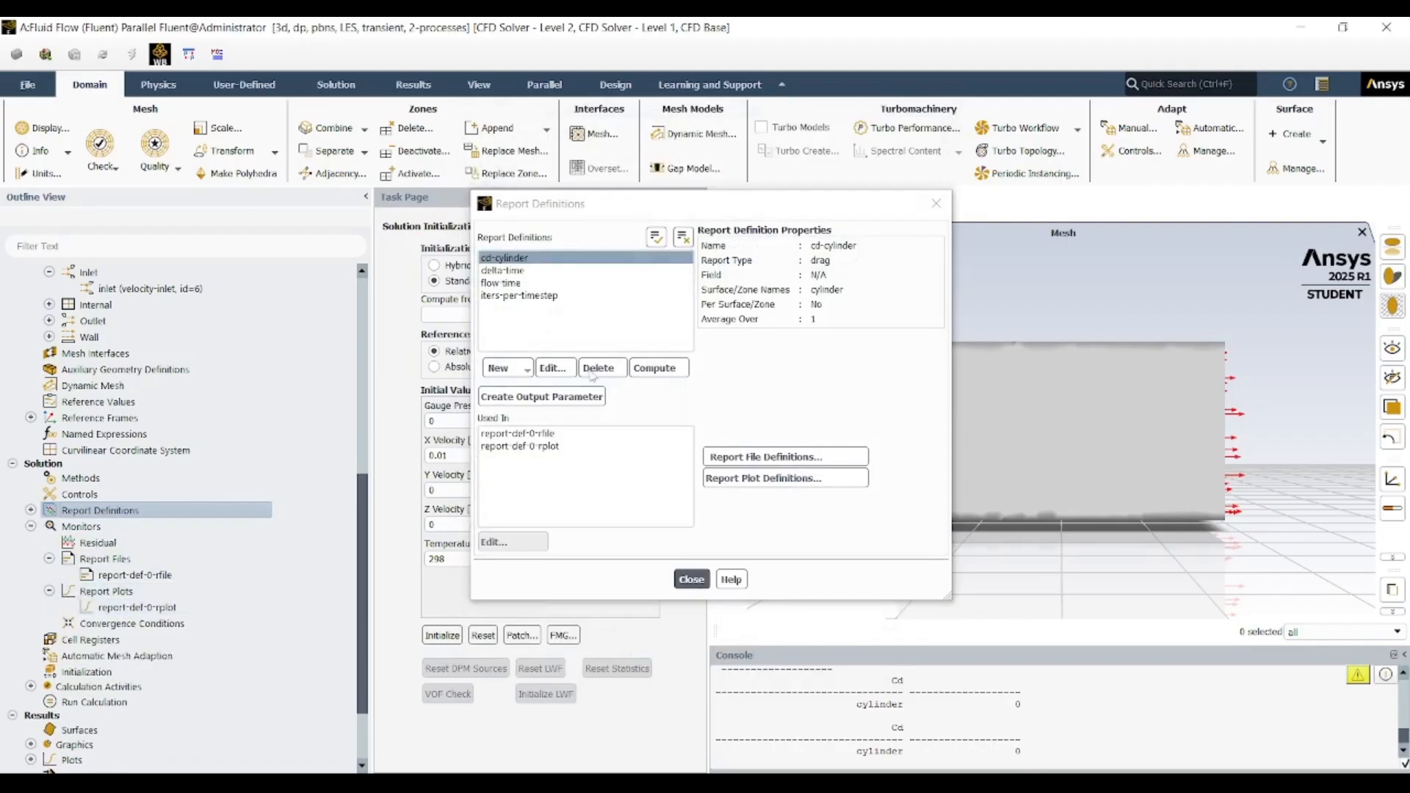
left_click(691, 580)
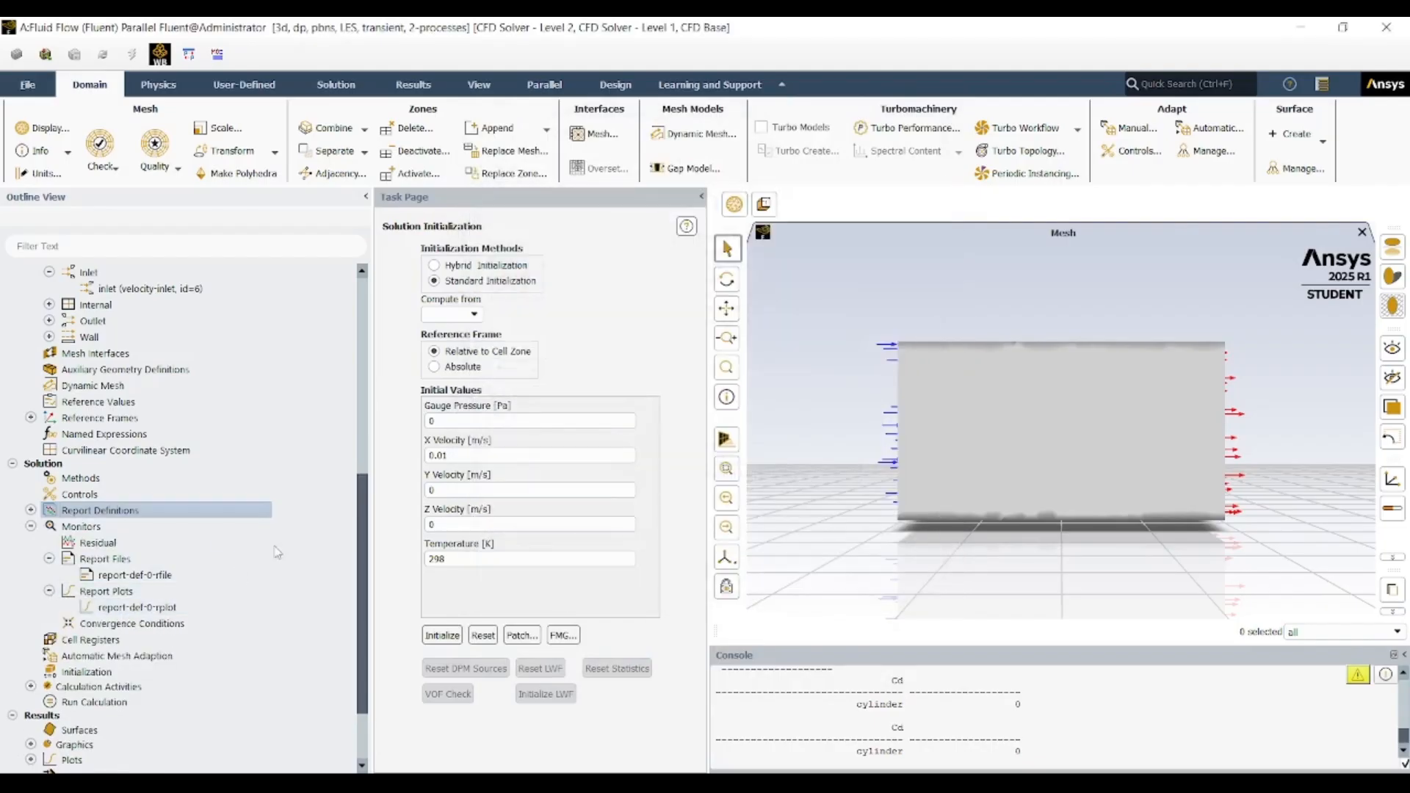
- Open the reference values and compute them from the inlet
scroll(147, 565, "down", 2)
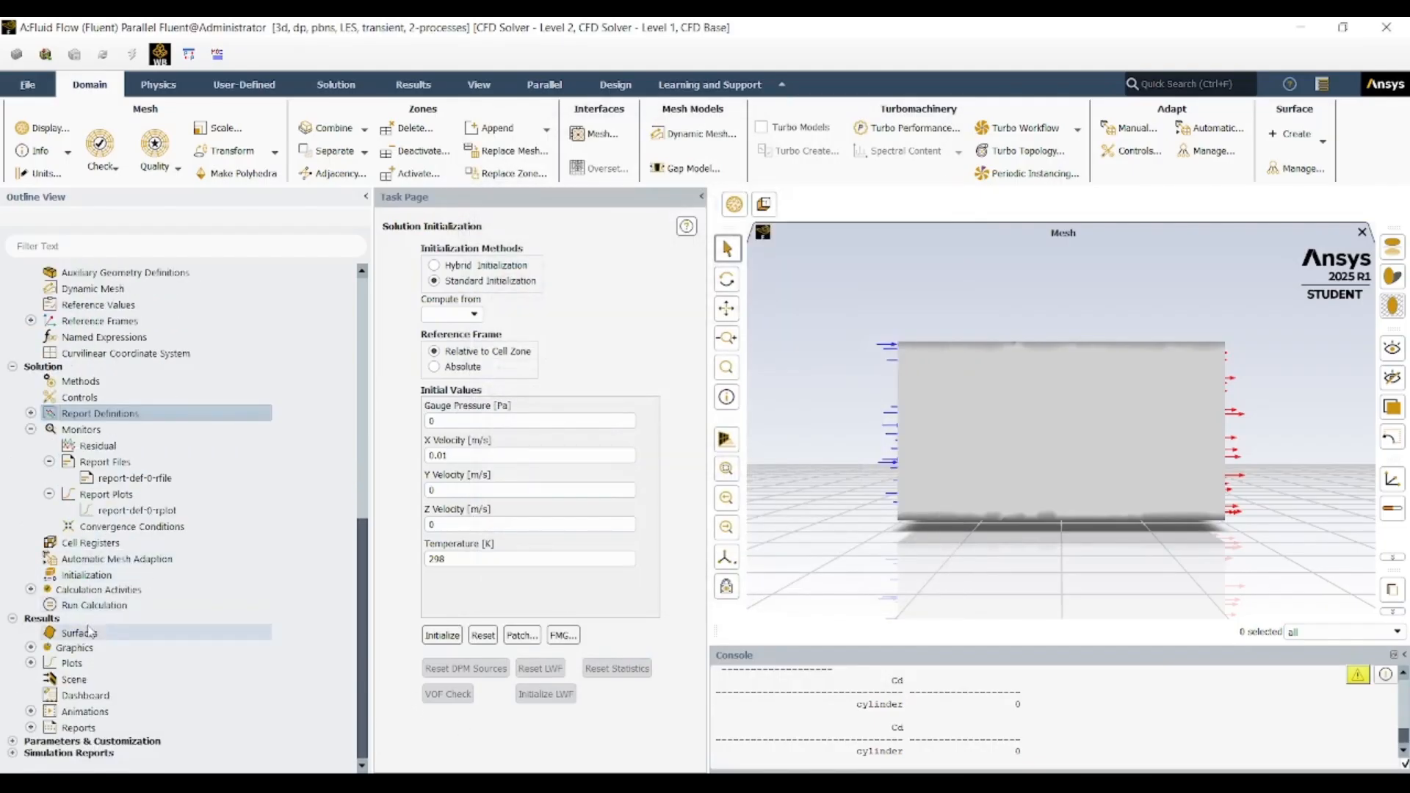
left_click(100, 576)
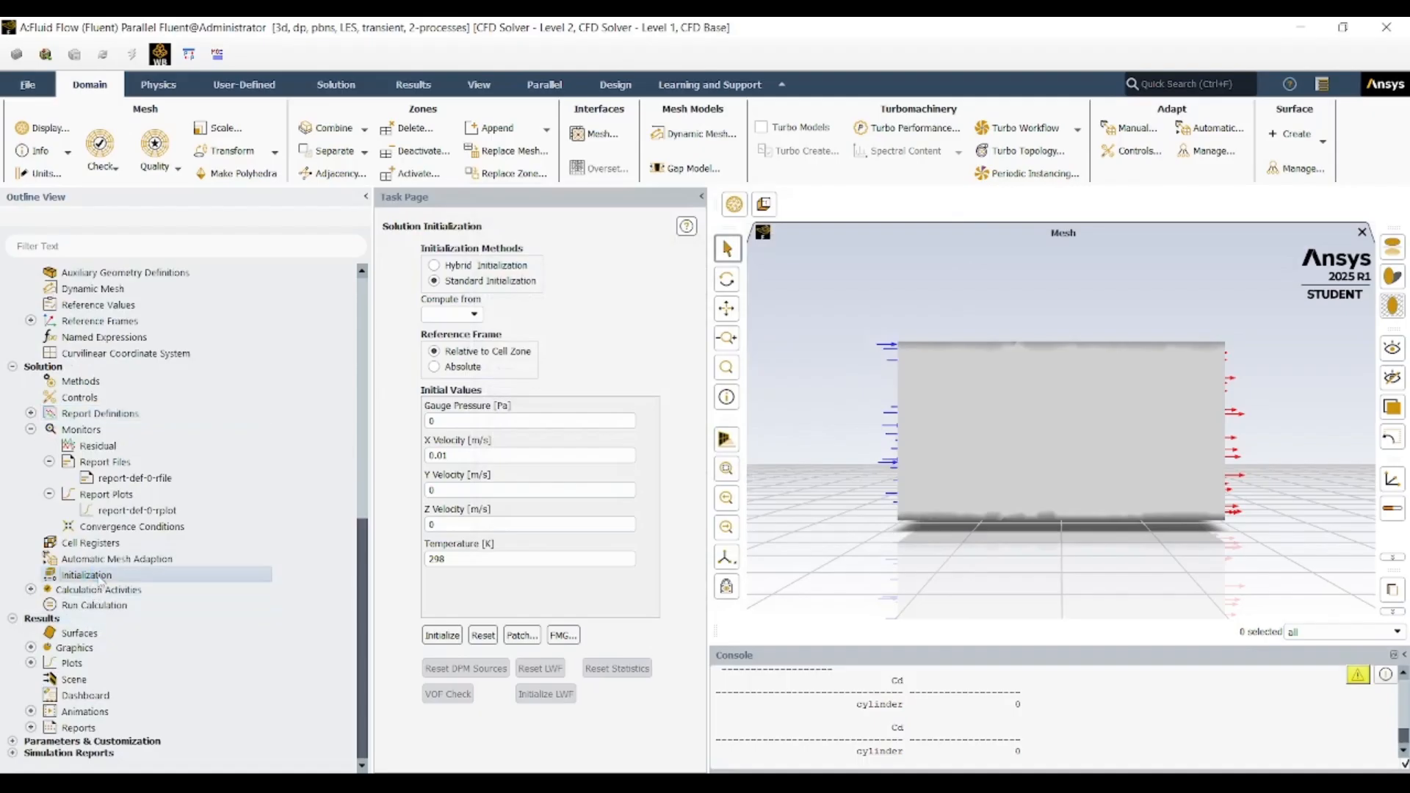
scroll(88, 449, "up", 3)
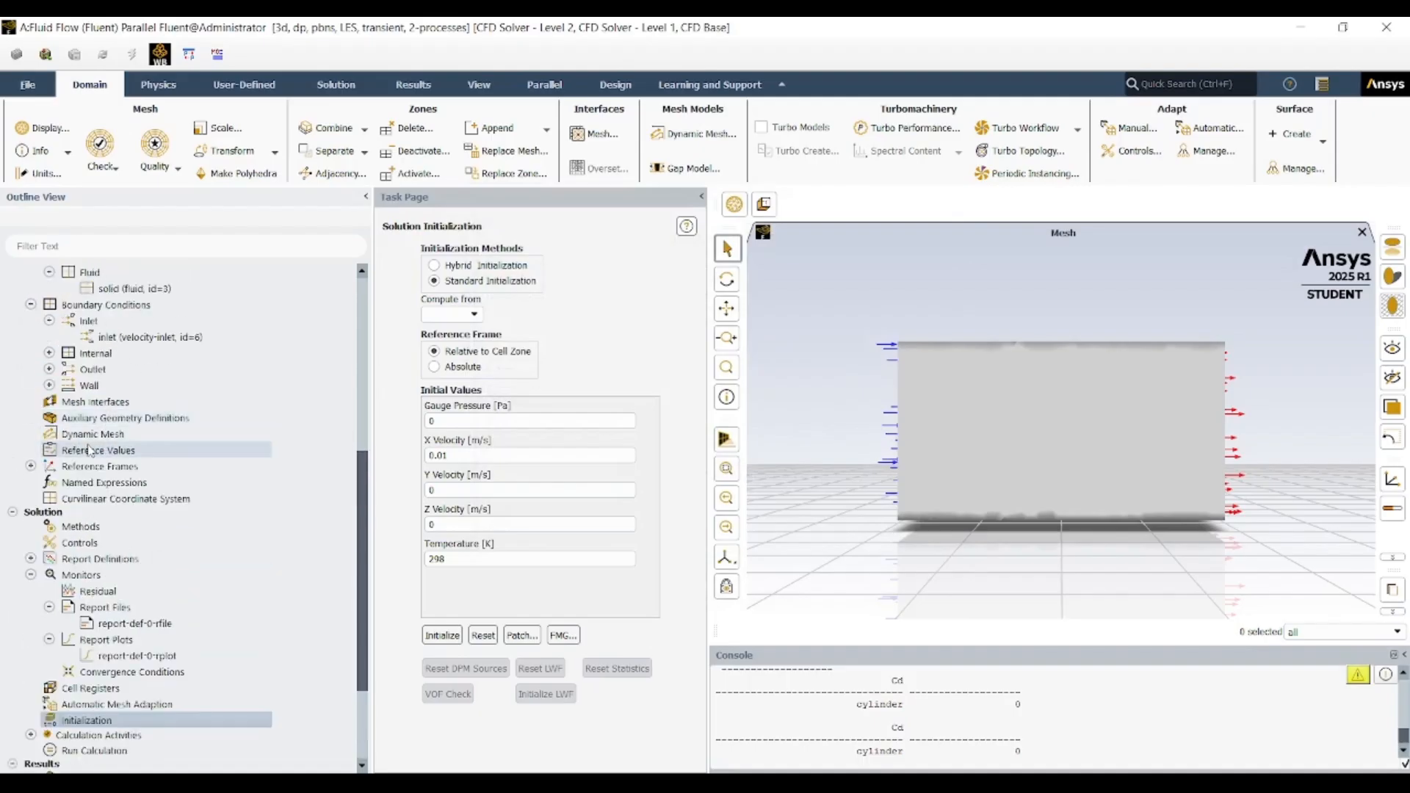
left_click(89, 449)
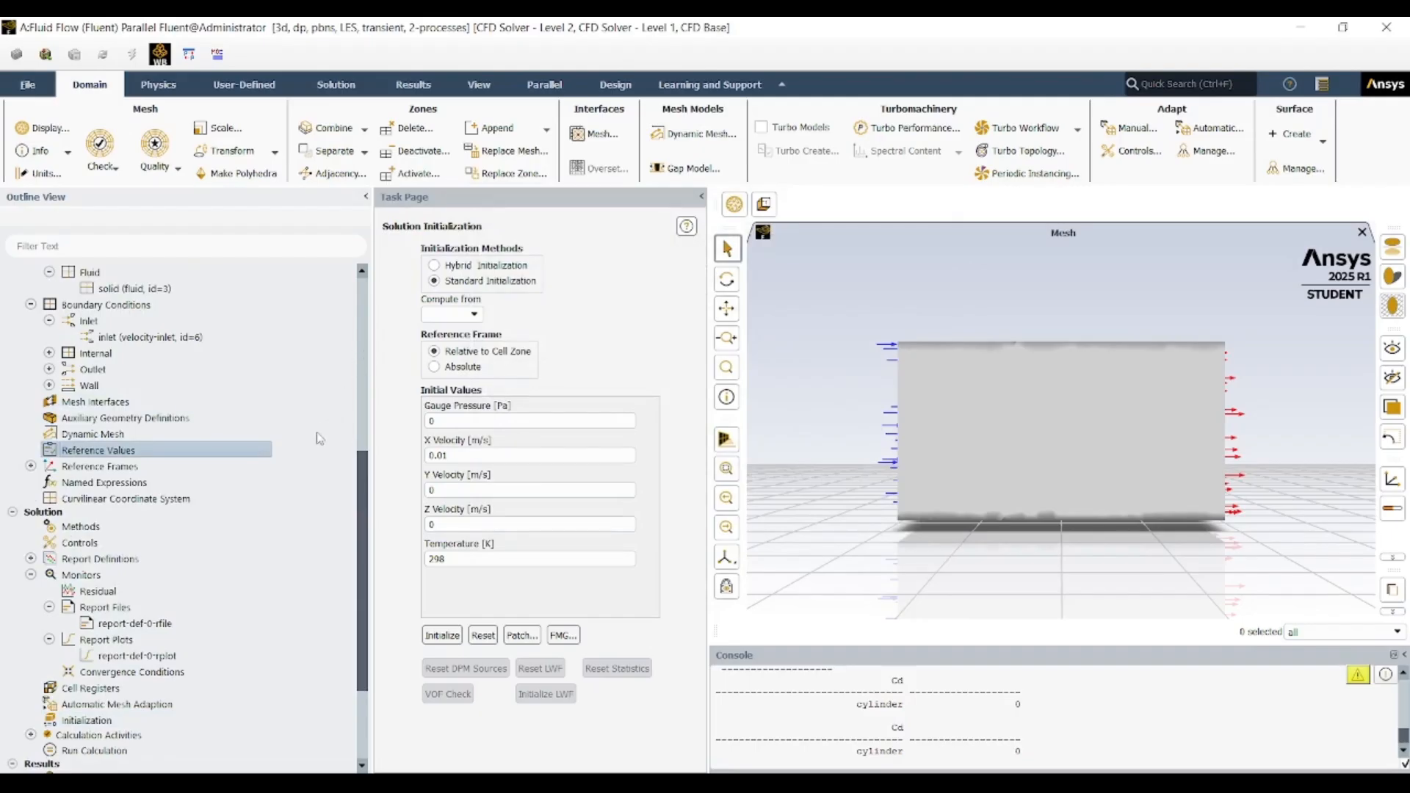
double_click(122, 454)
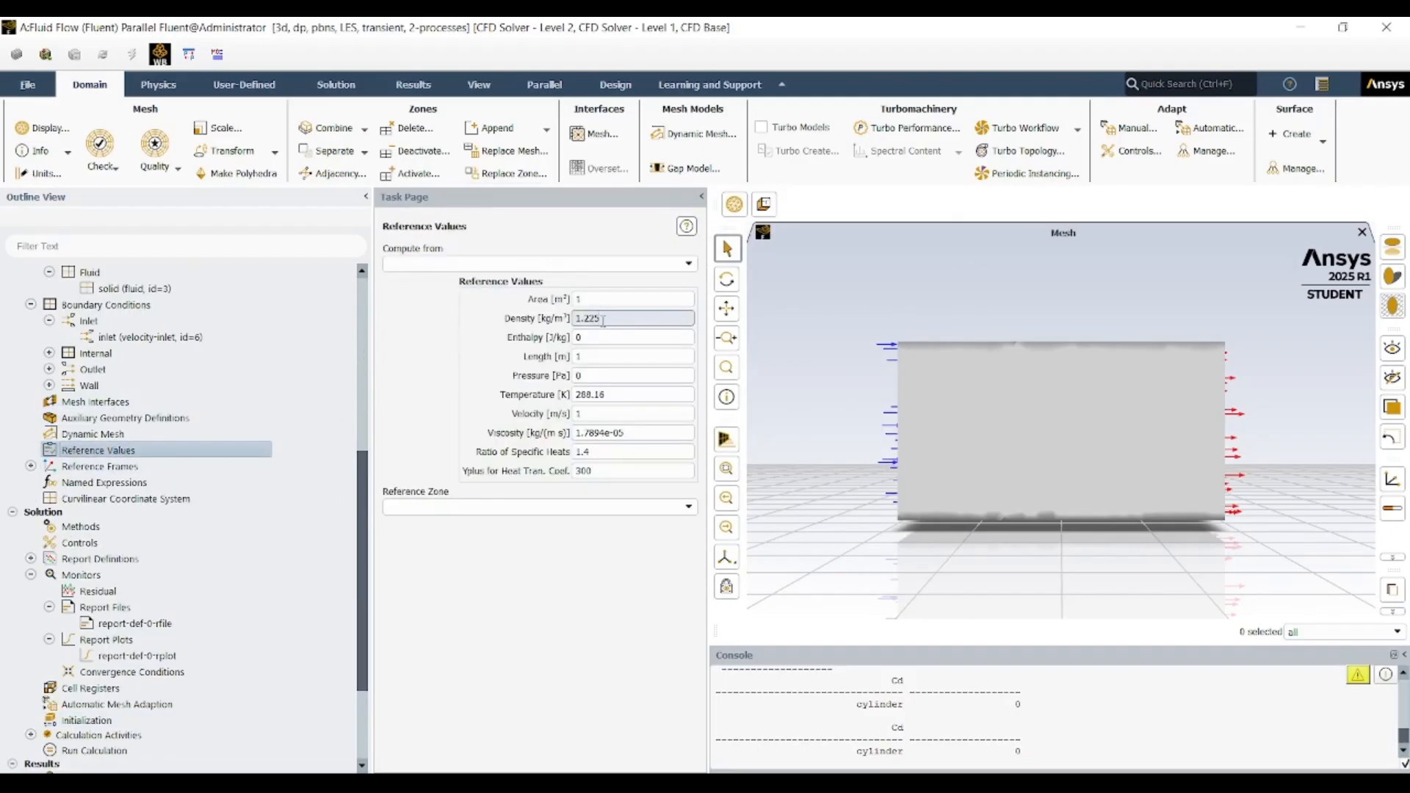
left_click(598, 267)
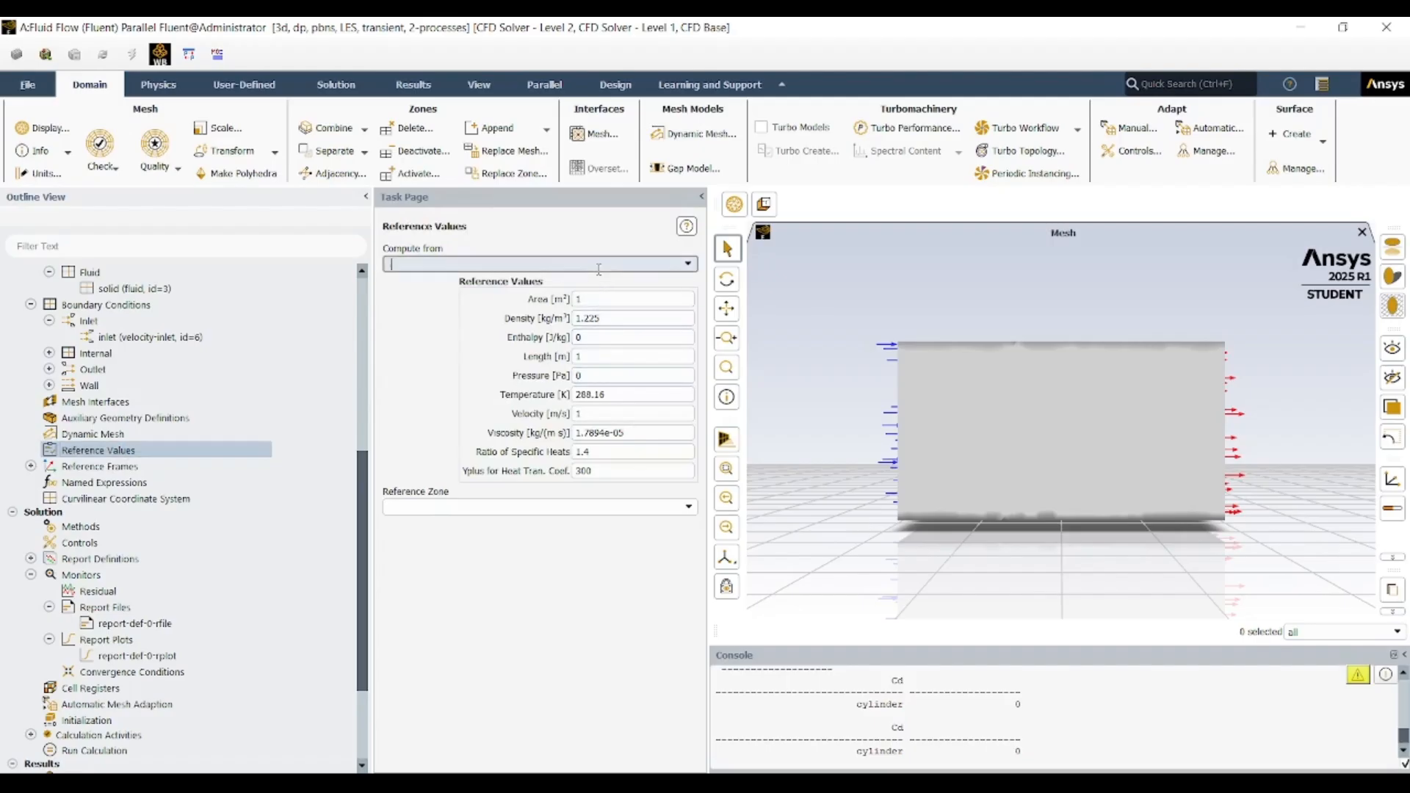
left_click(688, 263)
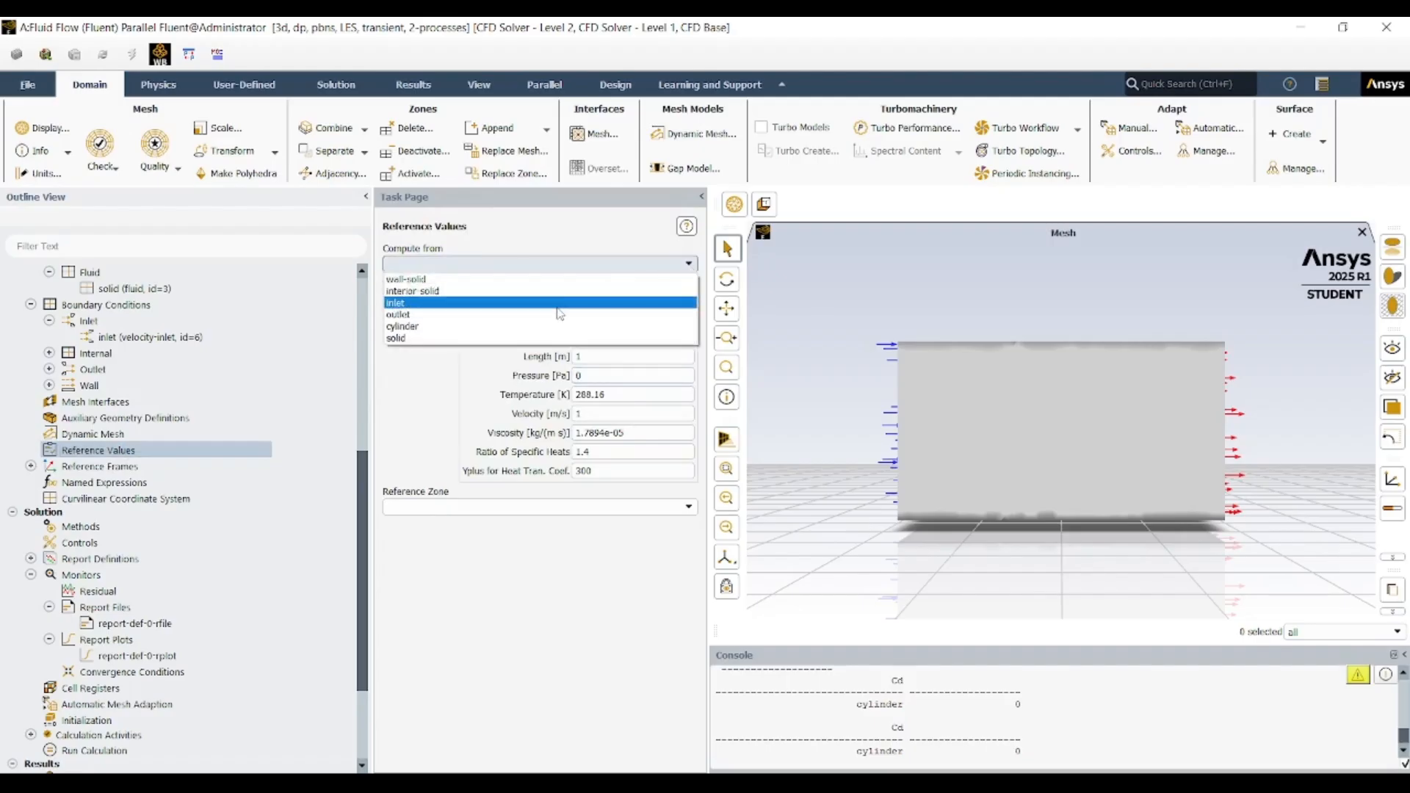
left_click(556, 313)
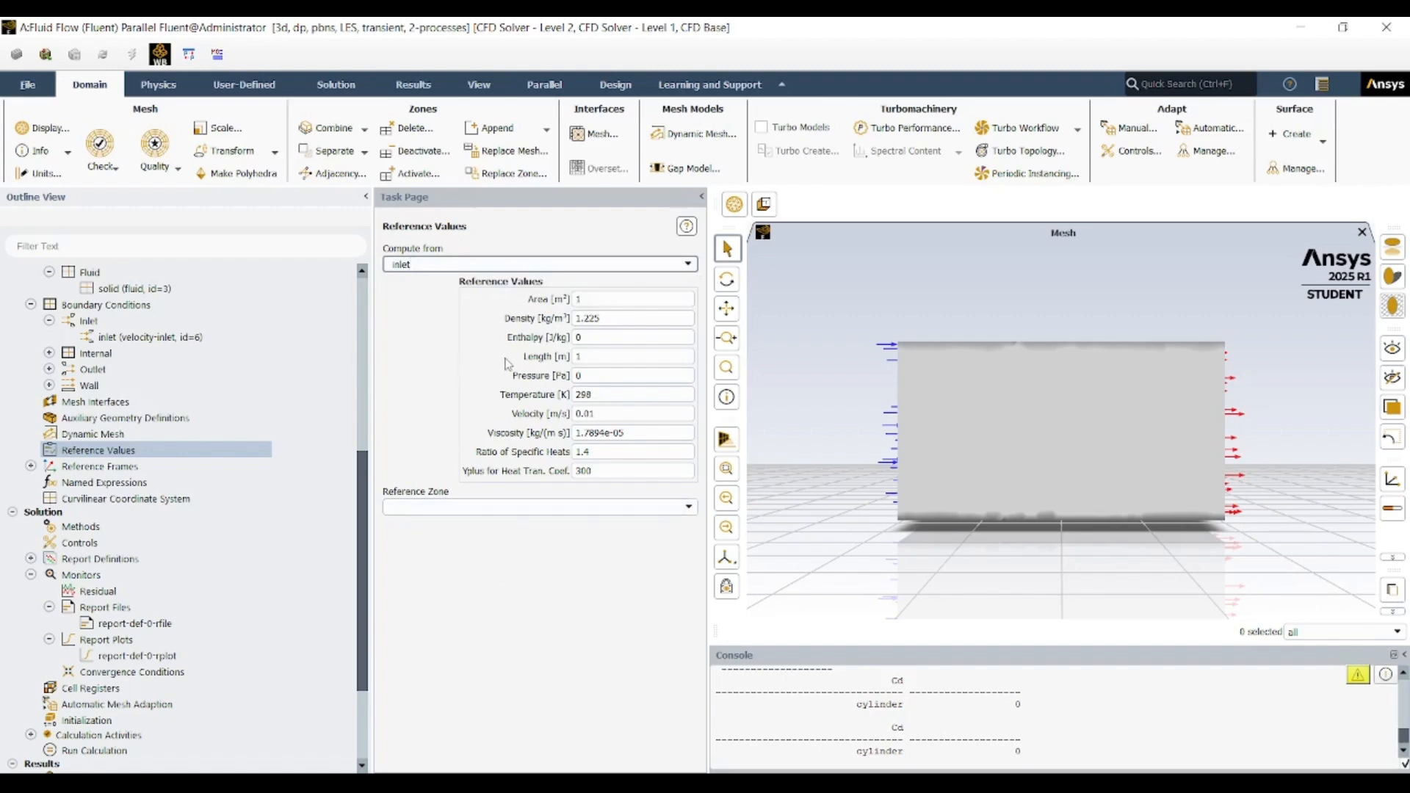
- Set the reference length to .06 m and the reference area to 2.827e-3 m²
left_click(603, 357)
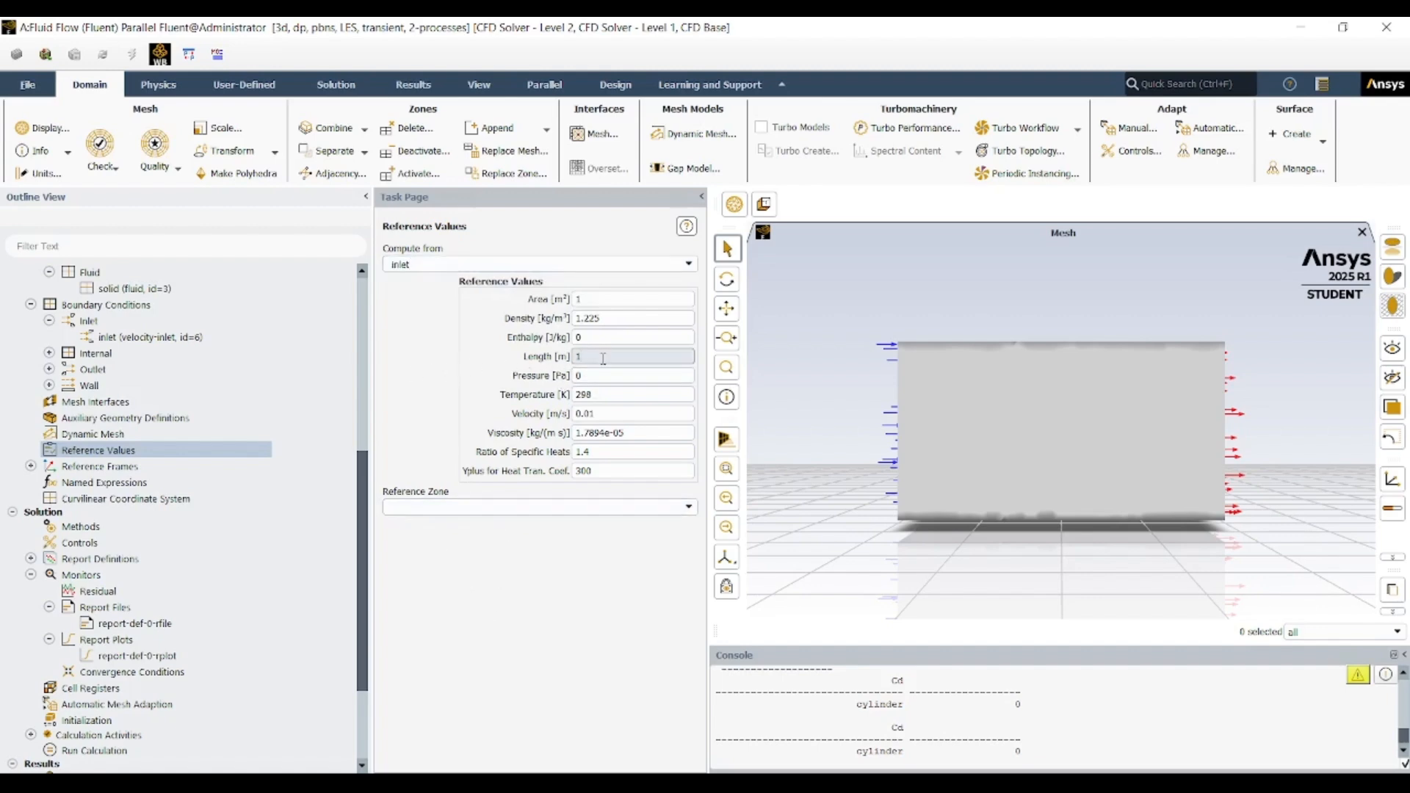
type(".06")
left_click(598, 317)
left_click(596, 299)
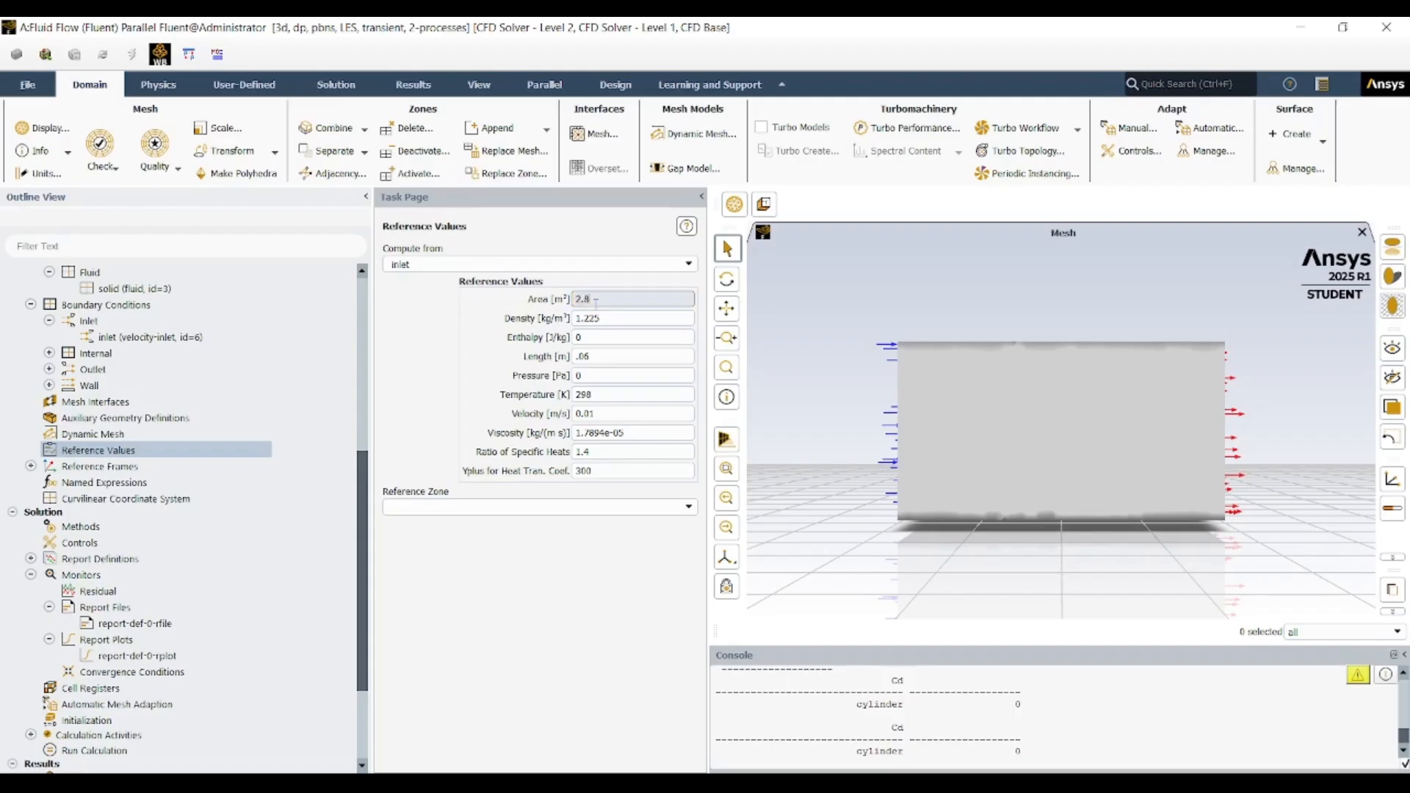
type("e-3")
left_click(599, 322)
left_click(621, 304)
key("BackSpace")
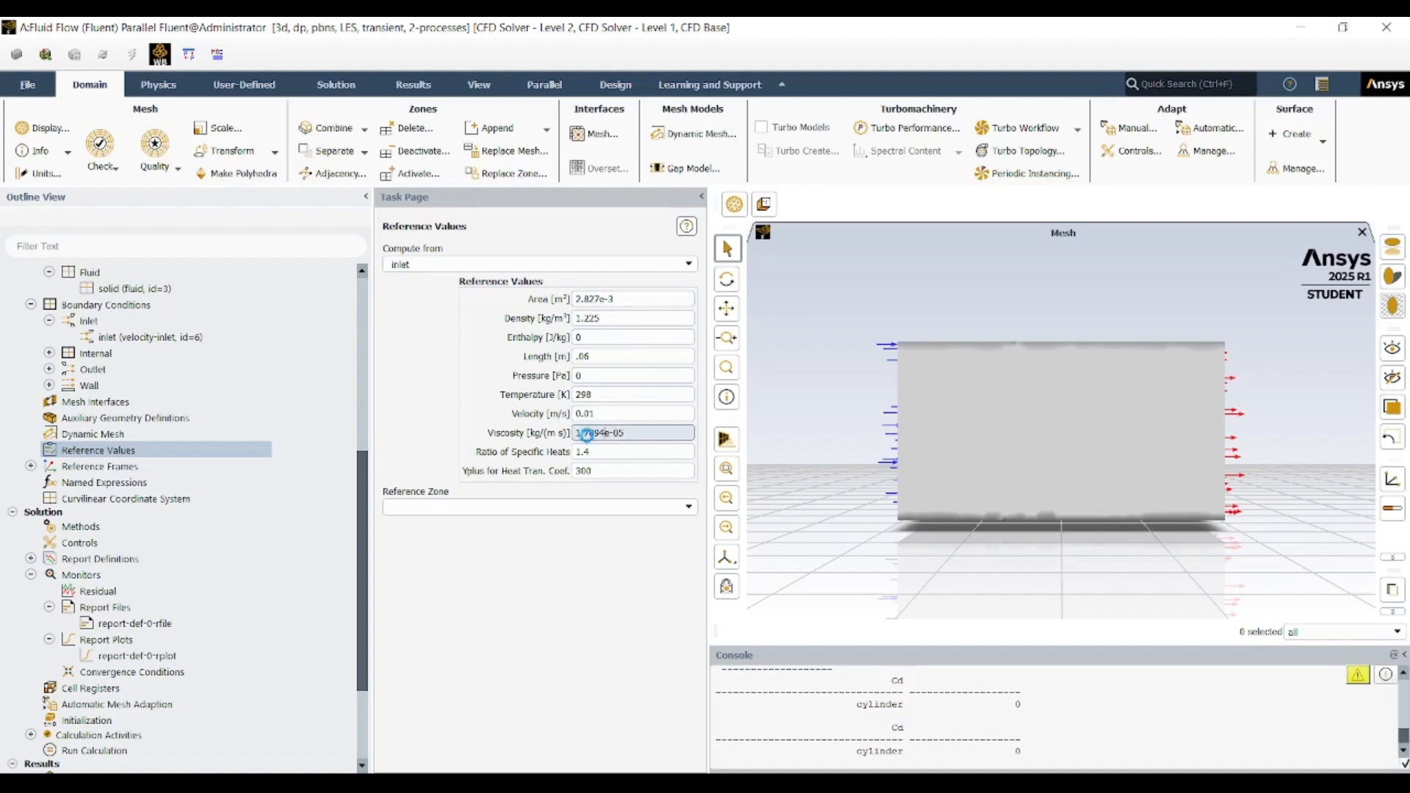
- Set the reference viscosity to 1.82e-05 kg/(m s) and choose solid as the reference zone
key("BackSpace")
key("BackSpace")
key("BackSpace")
key("BackSpace")
type("82")
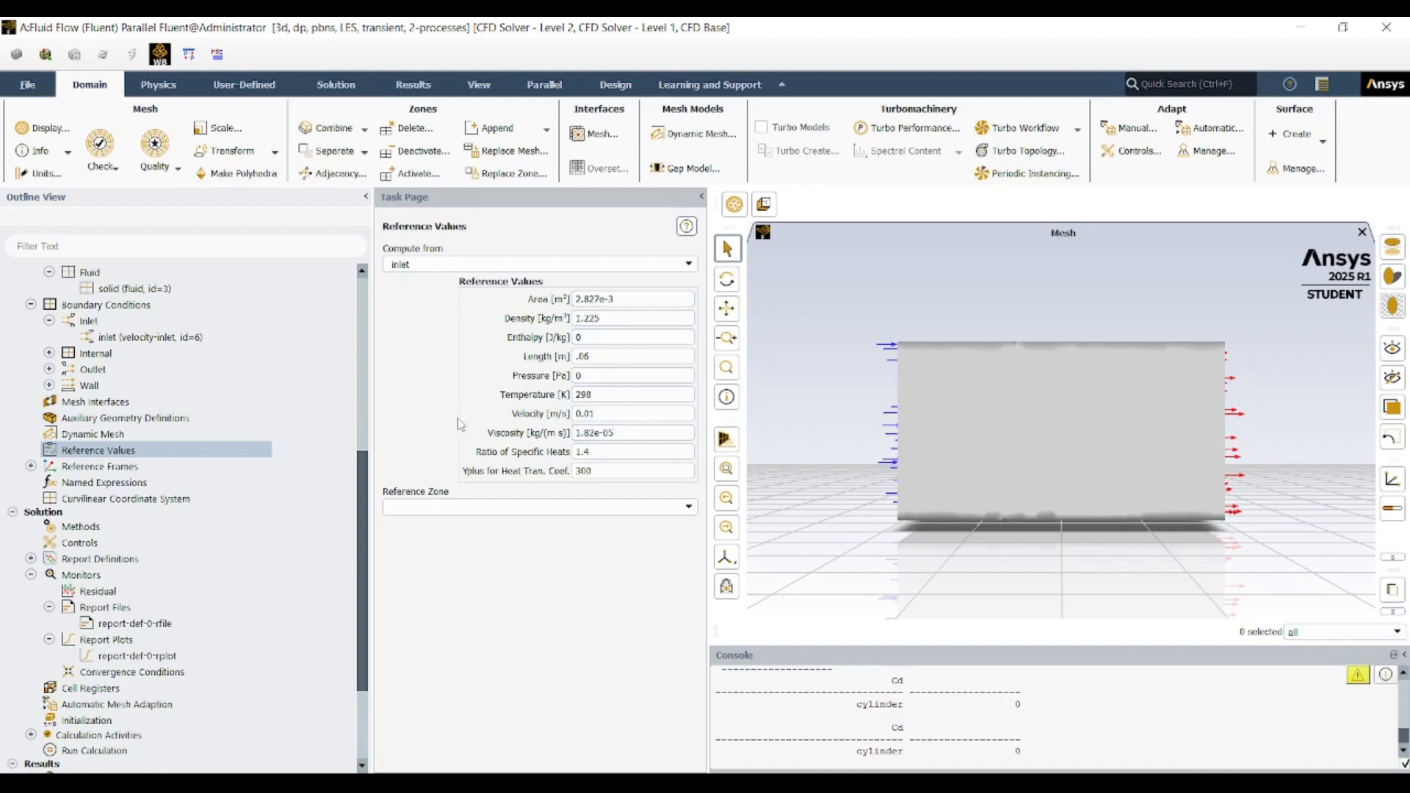
left_click(463, 508)
left_click(468, 534)
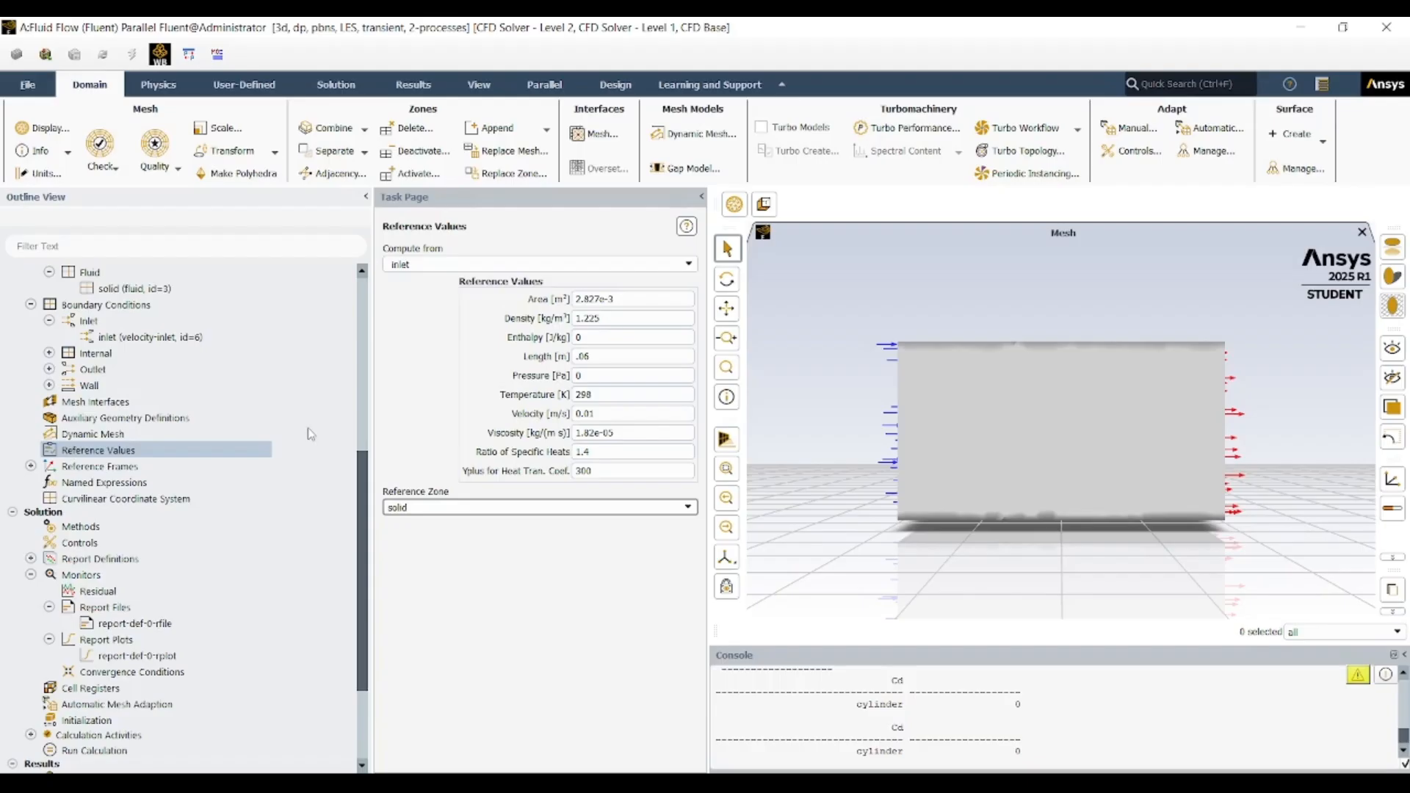
- Set the rotation-axis direction of the solid fluid zone to X 1 and Z 0, and apply the cell zone settings
scroll(309, 437, "up", 2)
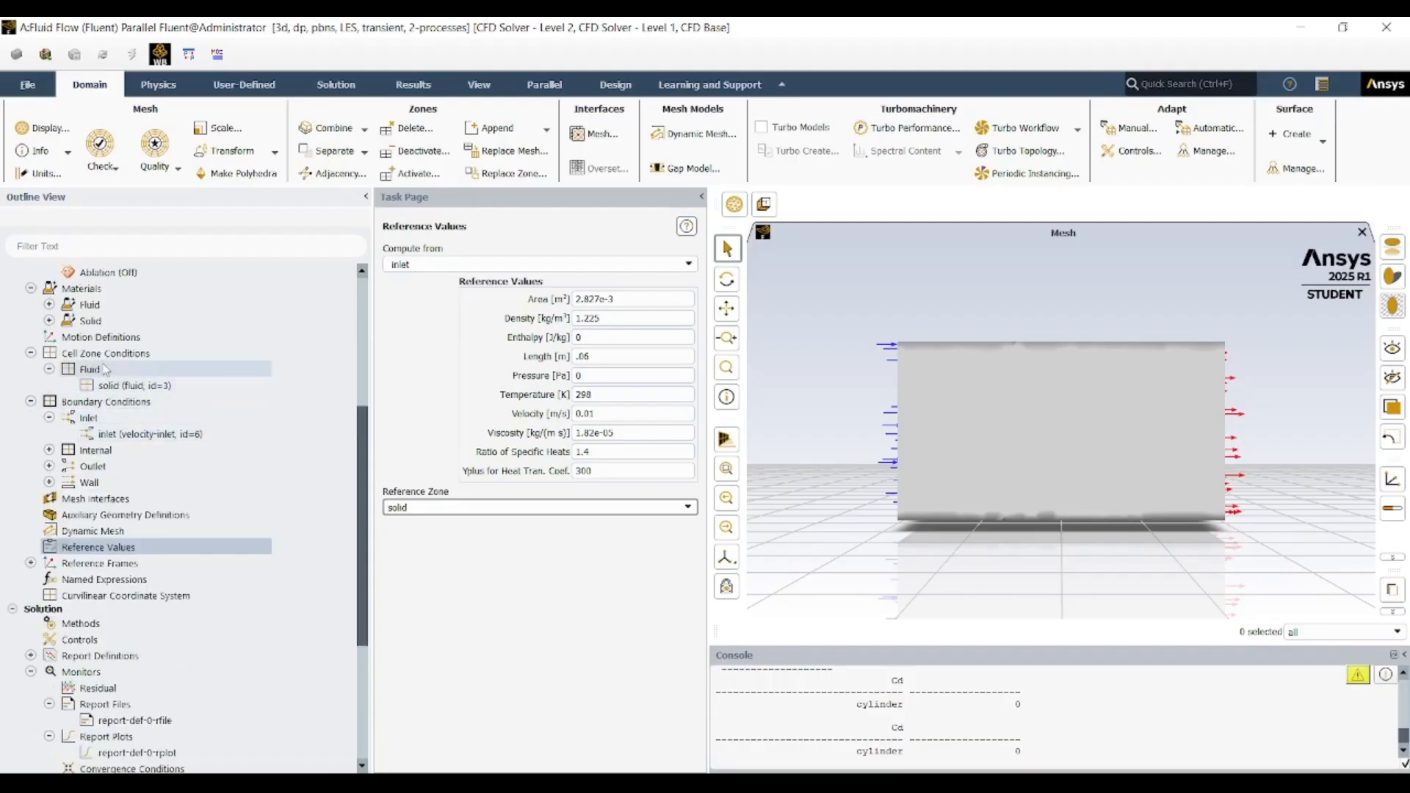
scroll(105, 369, "up", 1)
left_click(112, 434)
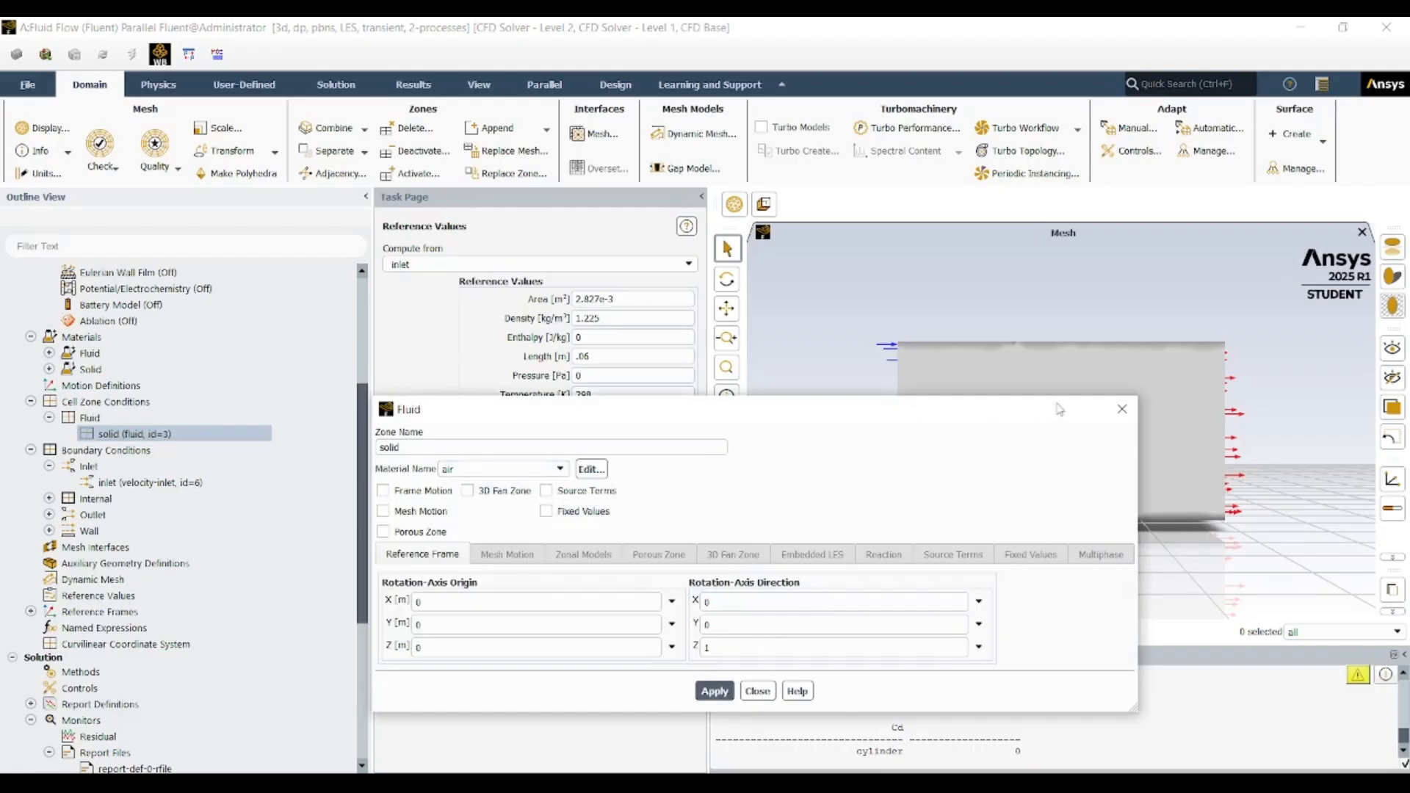
double_click(735, 600)
type("1")
left_click(741, 649)
key("BackSpace")
type("0")
left_click(713, 691)
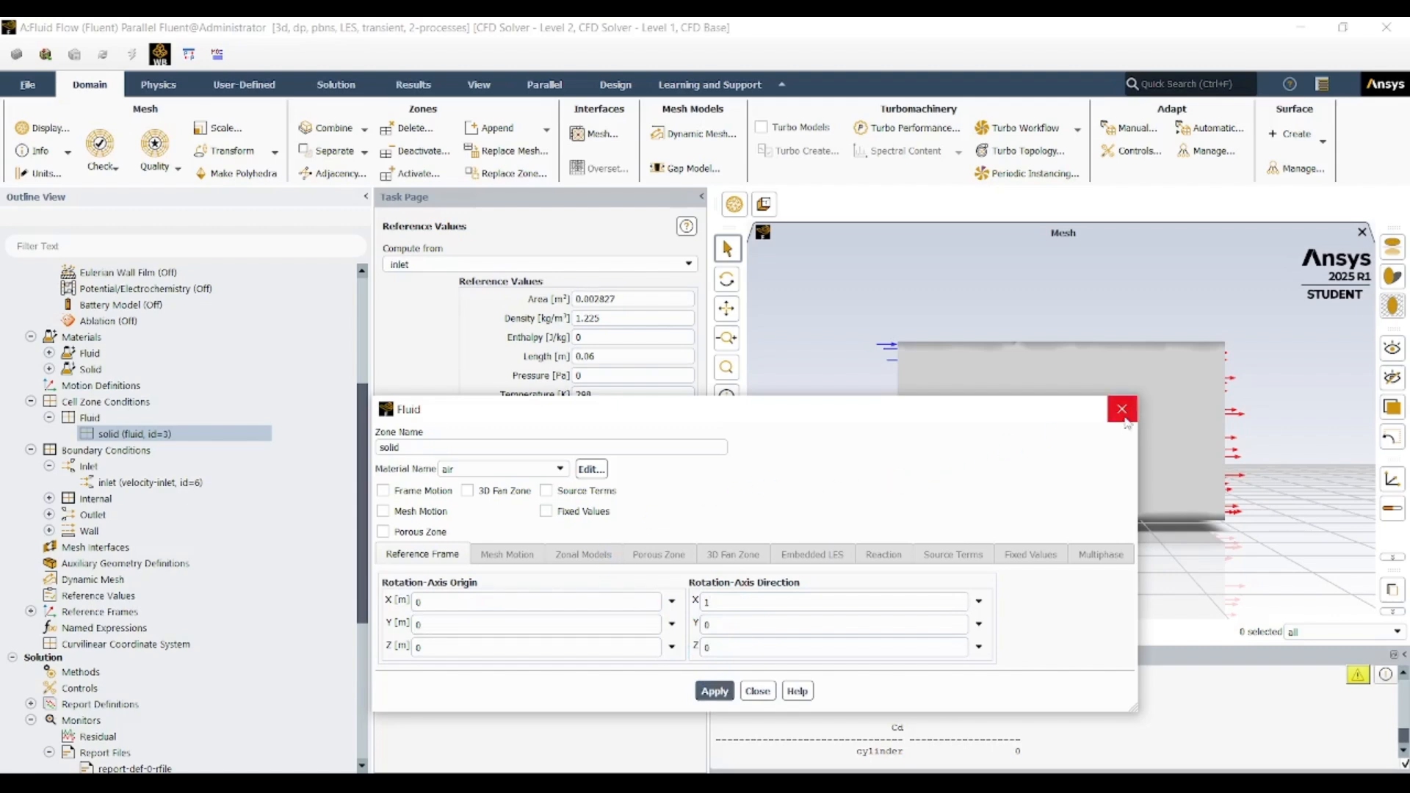
left_click(1122, 409)
- Open the cell zone conditions and select the solid zone to review its type
left_click(49, 417)
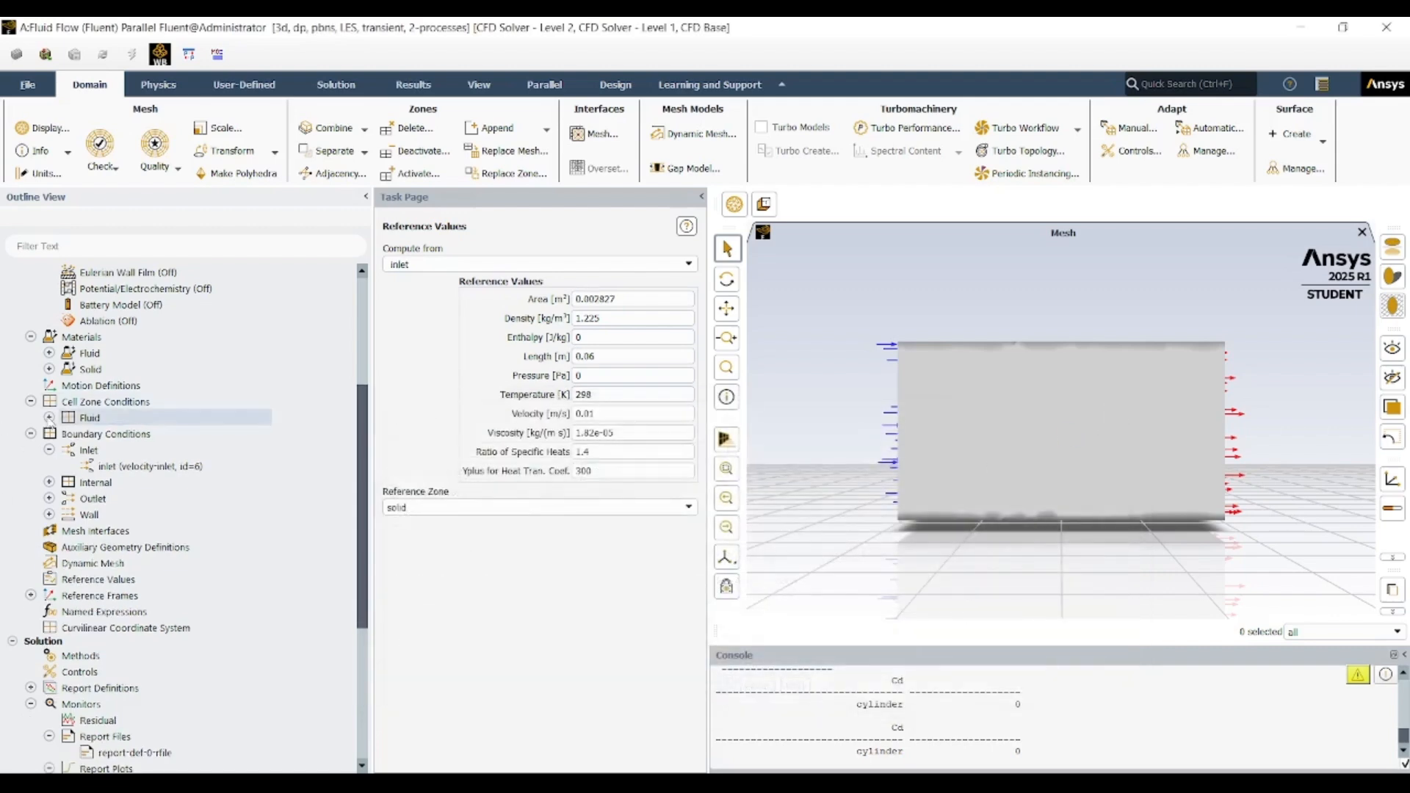
scroll(71, 415, "up", 1)
double_click(75, 450)
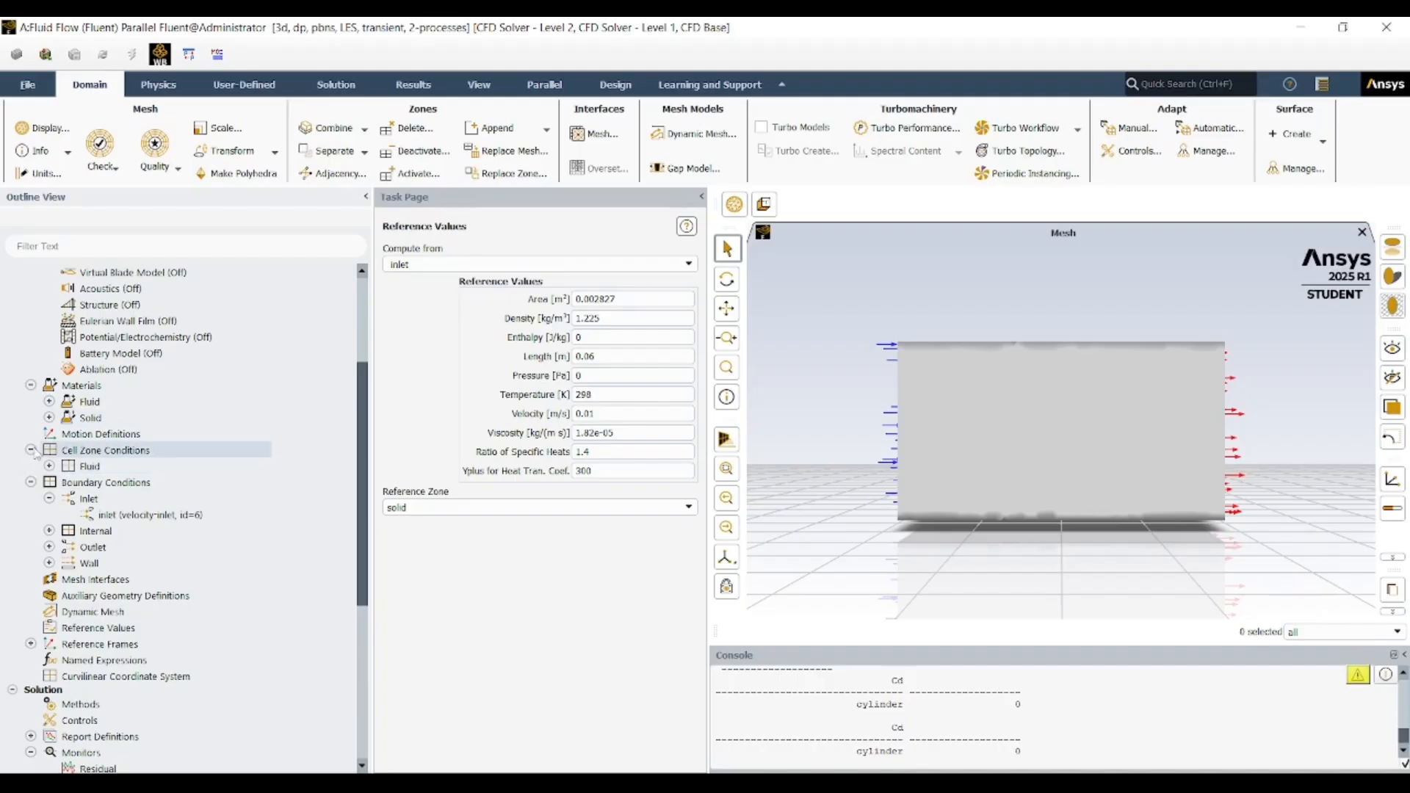
double_click(82, 451)
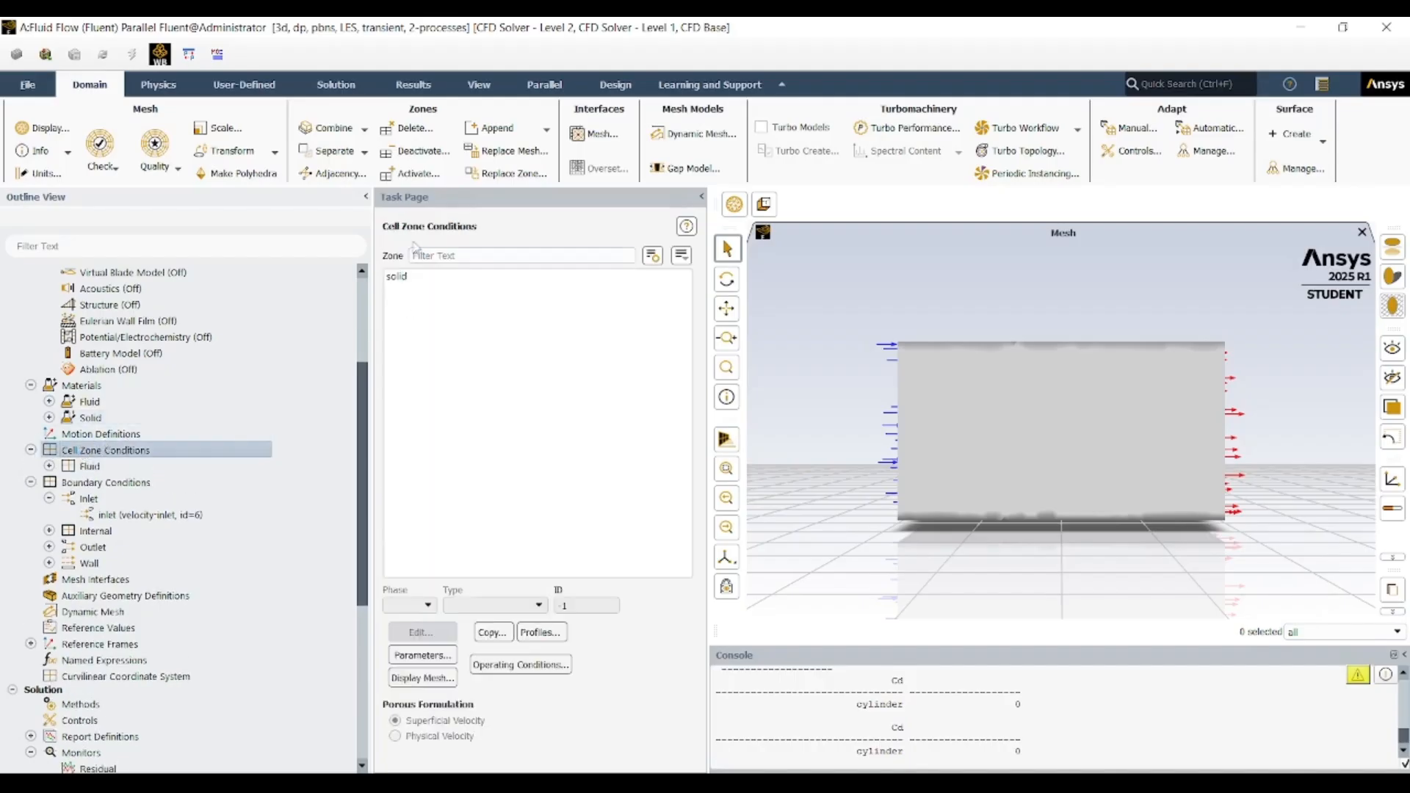
left_click(405, 278)
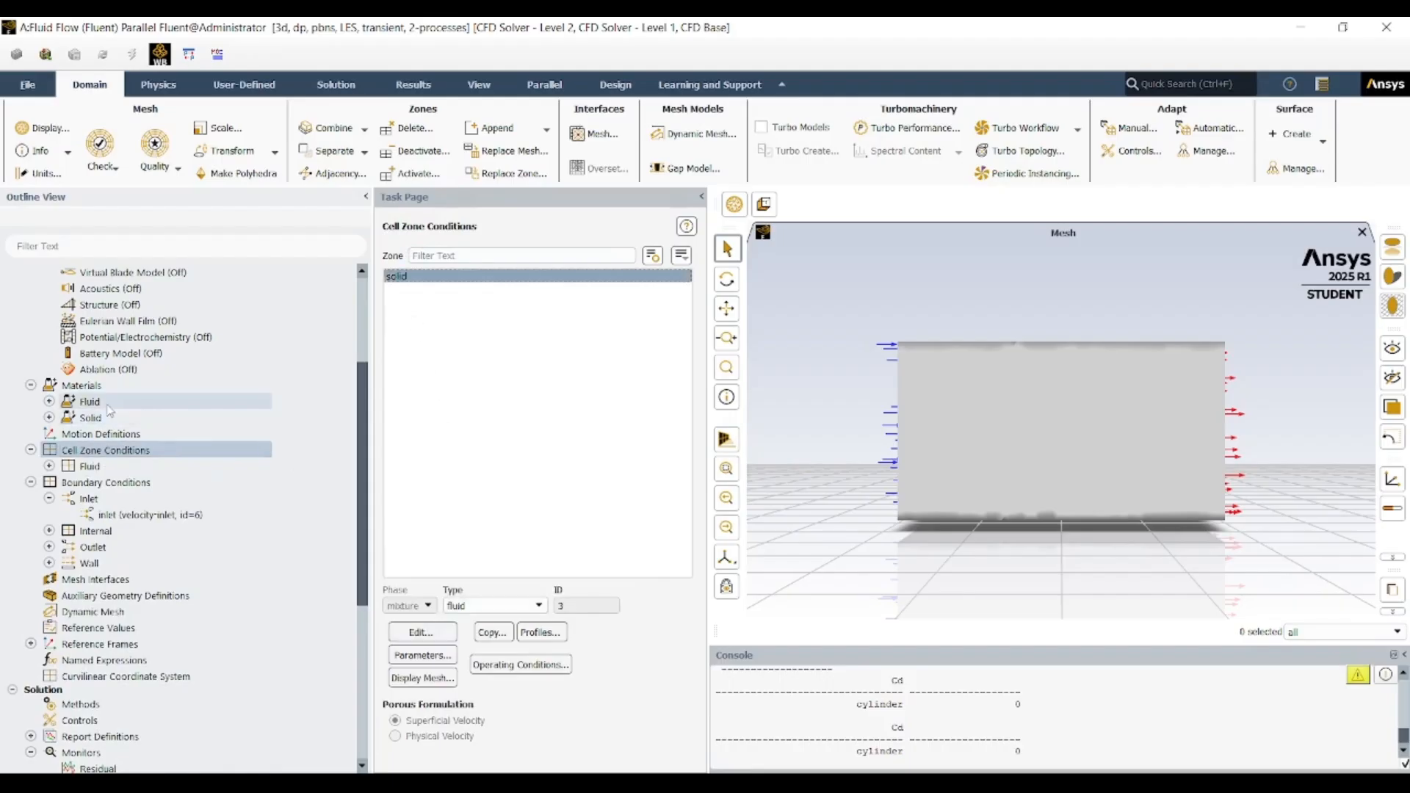
- Set the viscosity of the fluid material air to 1.82e-05 kg/(m s), apply the change and close the material editor
scroll(102, 408, "up", 2)
scroll(109, 406, "up", 2)
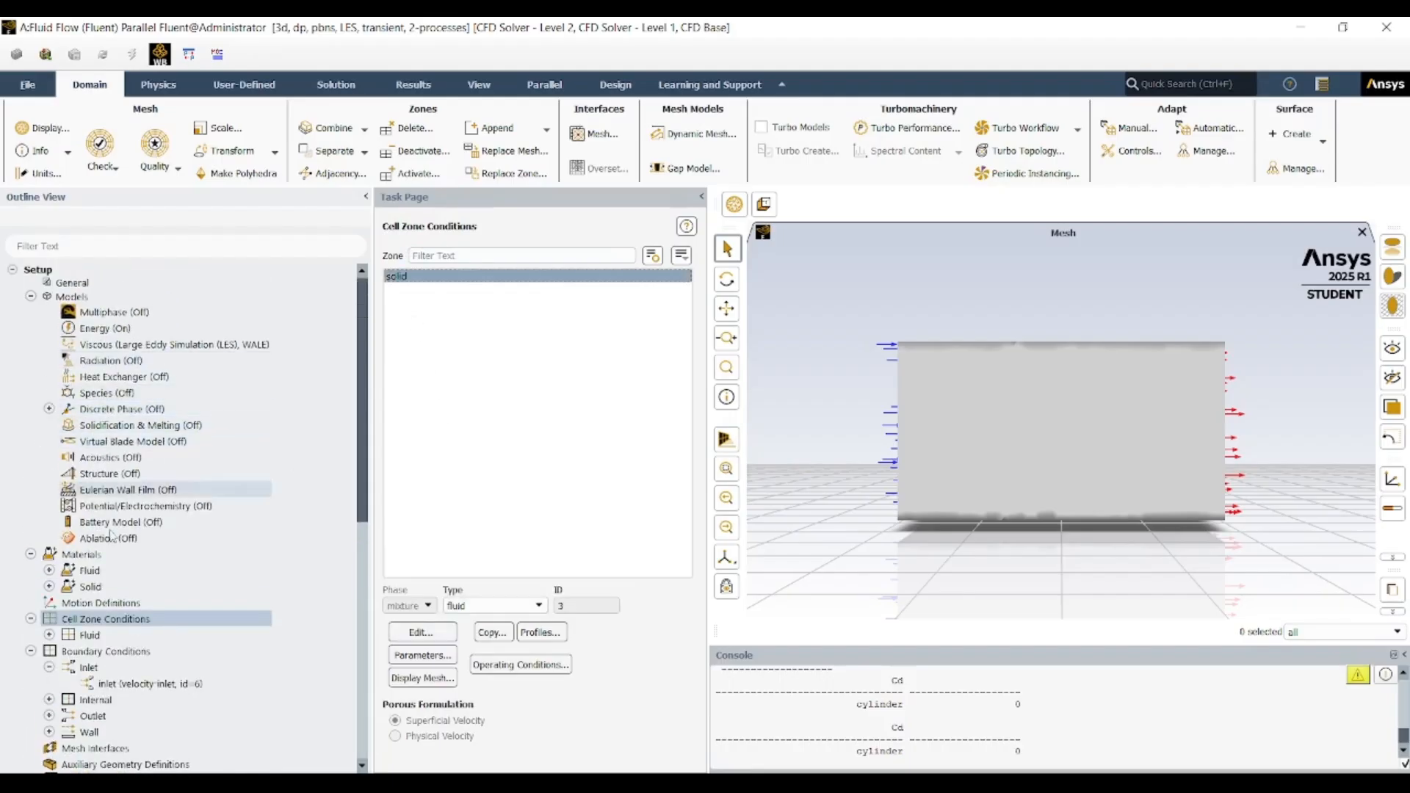
double_click(85, 513)
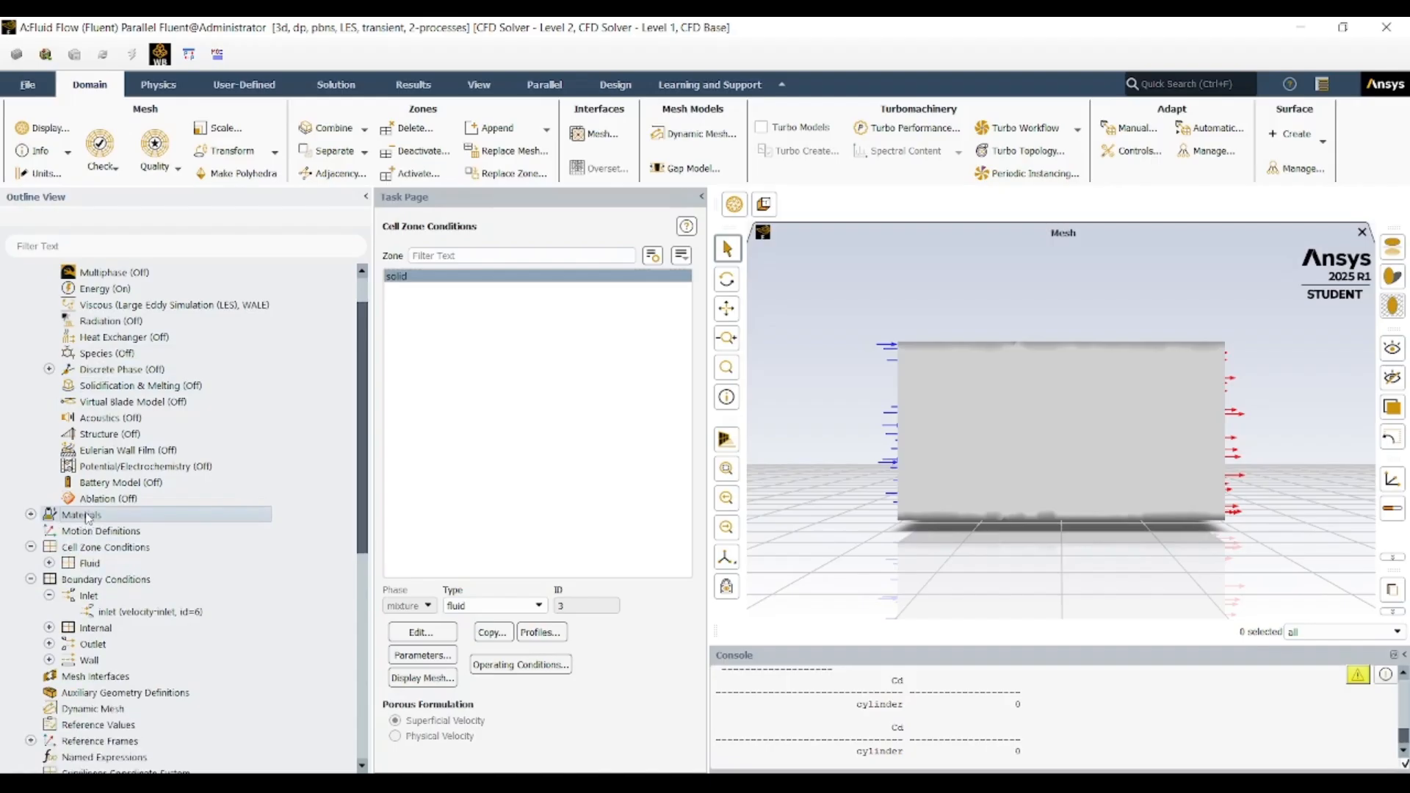
left_click(403, 281)
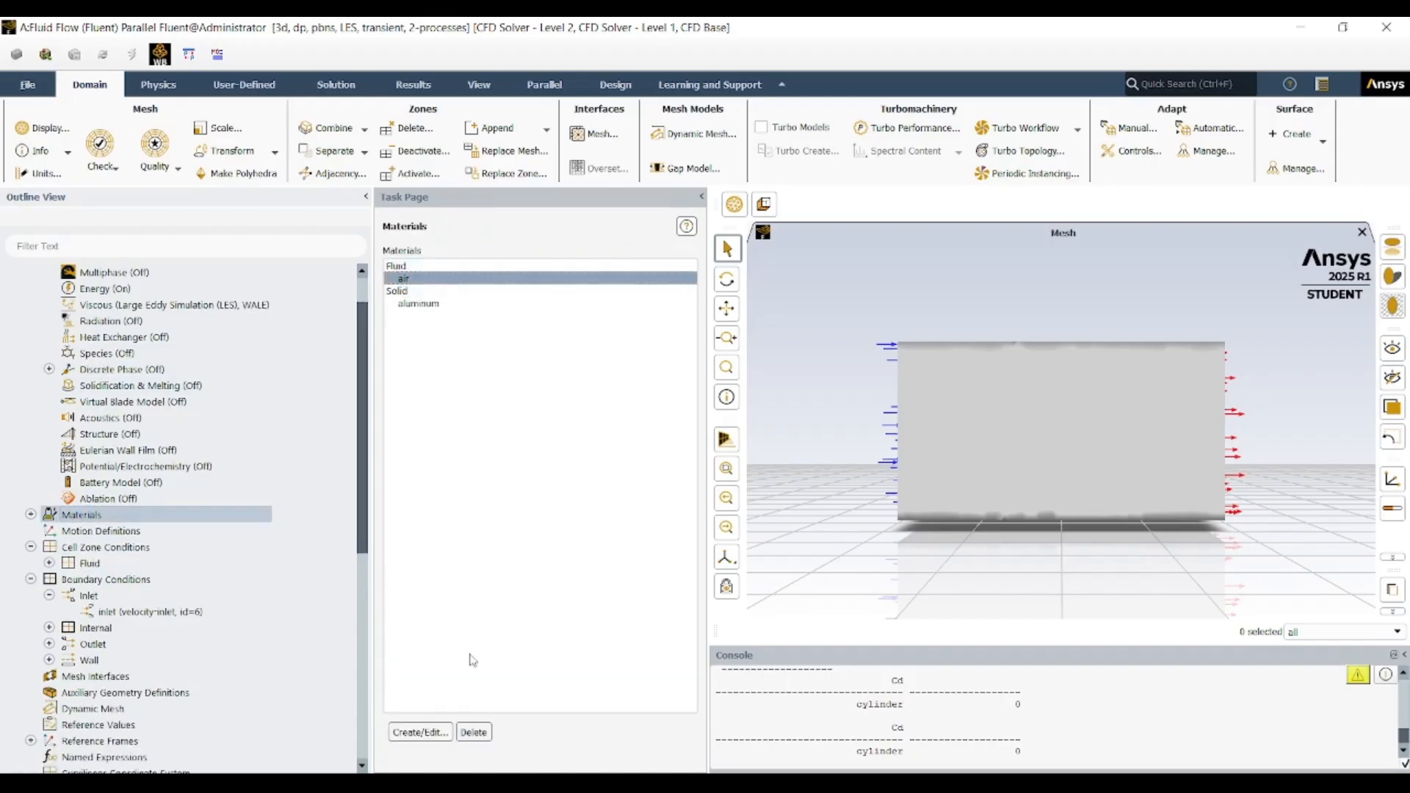
left_click(420, 732)
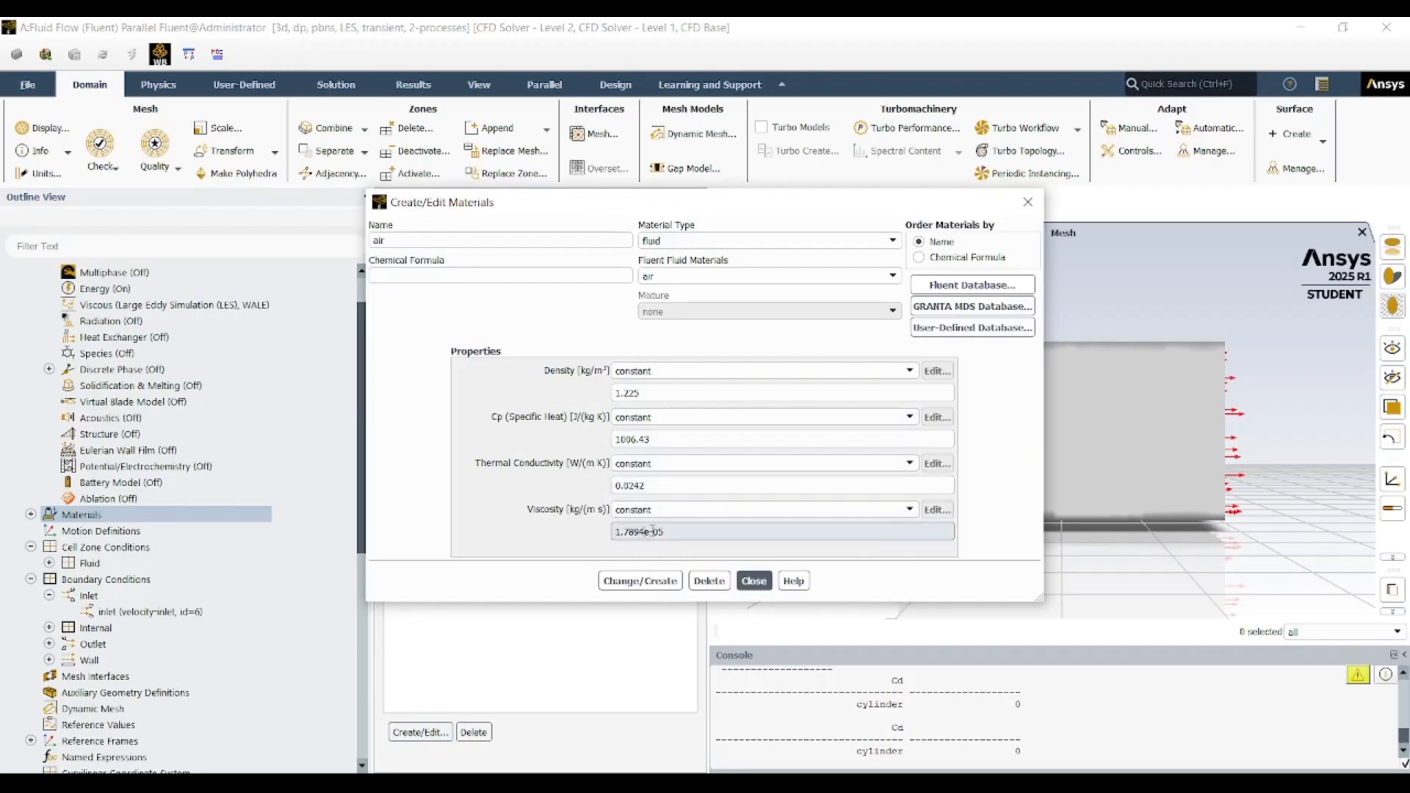
key("BackSpace")
key("BackSpace")
key("BackSpace")
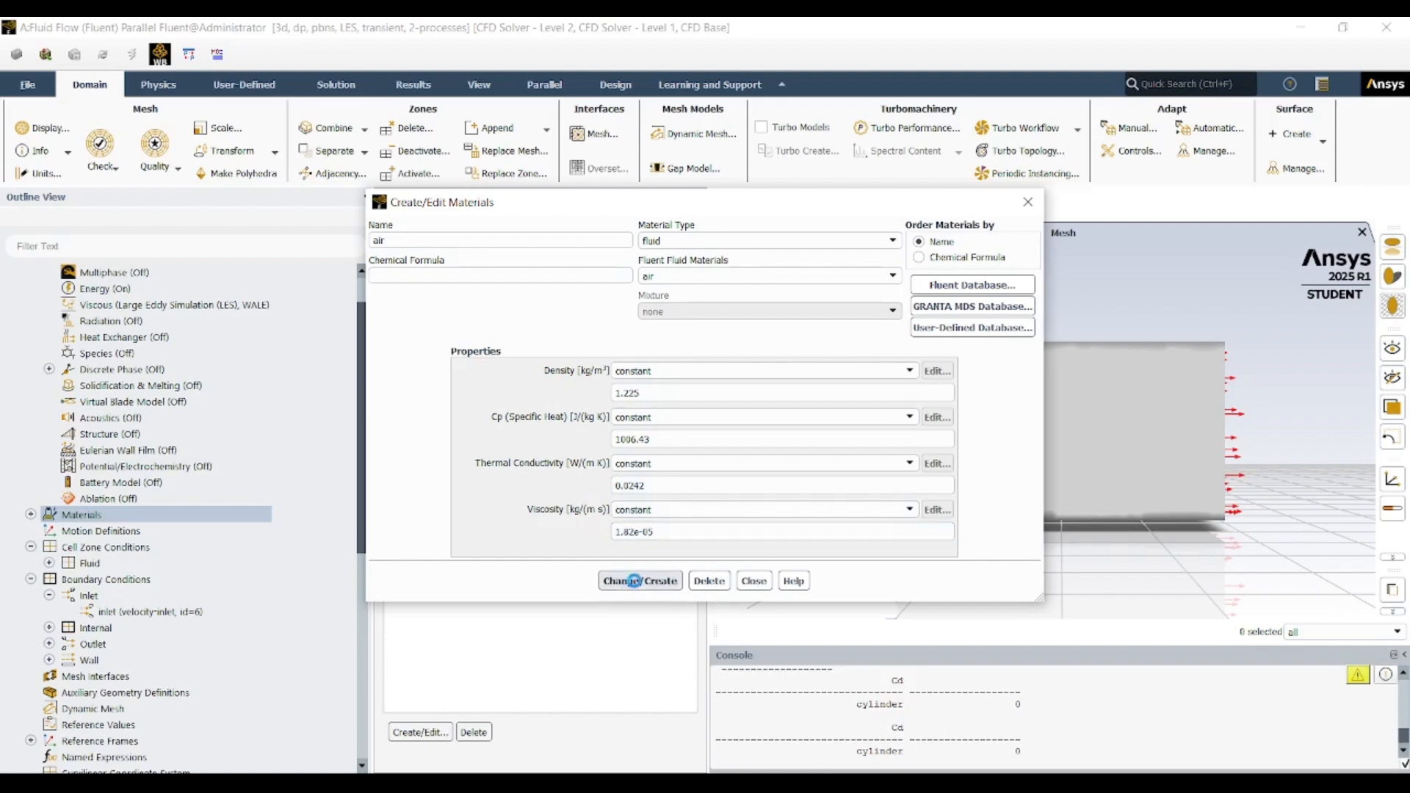
left_click(633, 581)
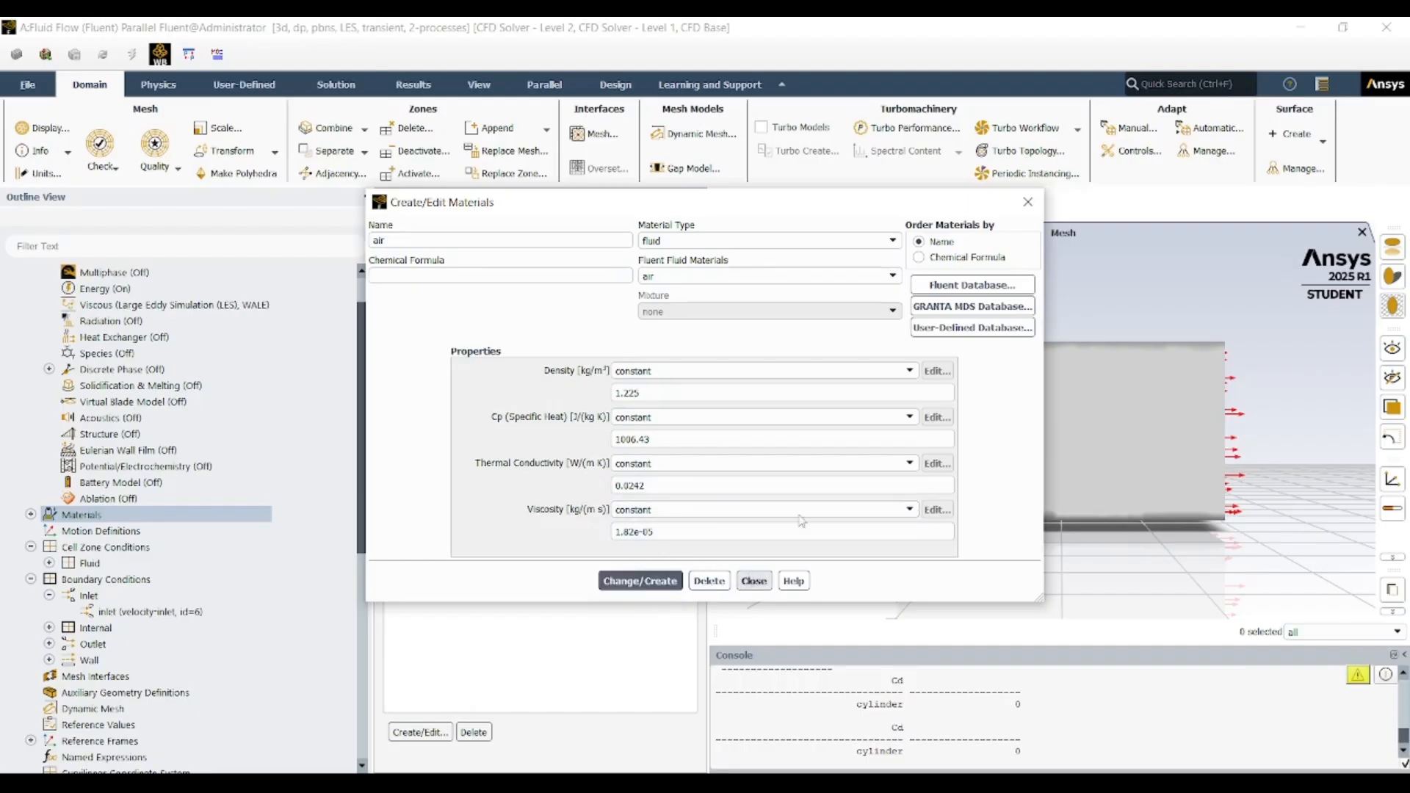
left_click(1027, 201)
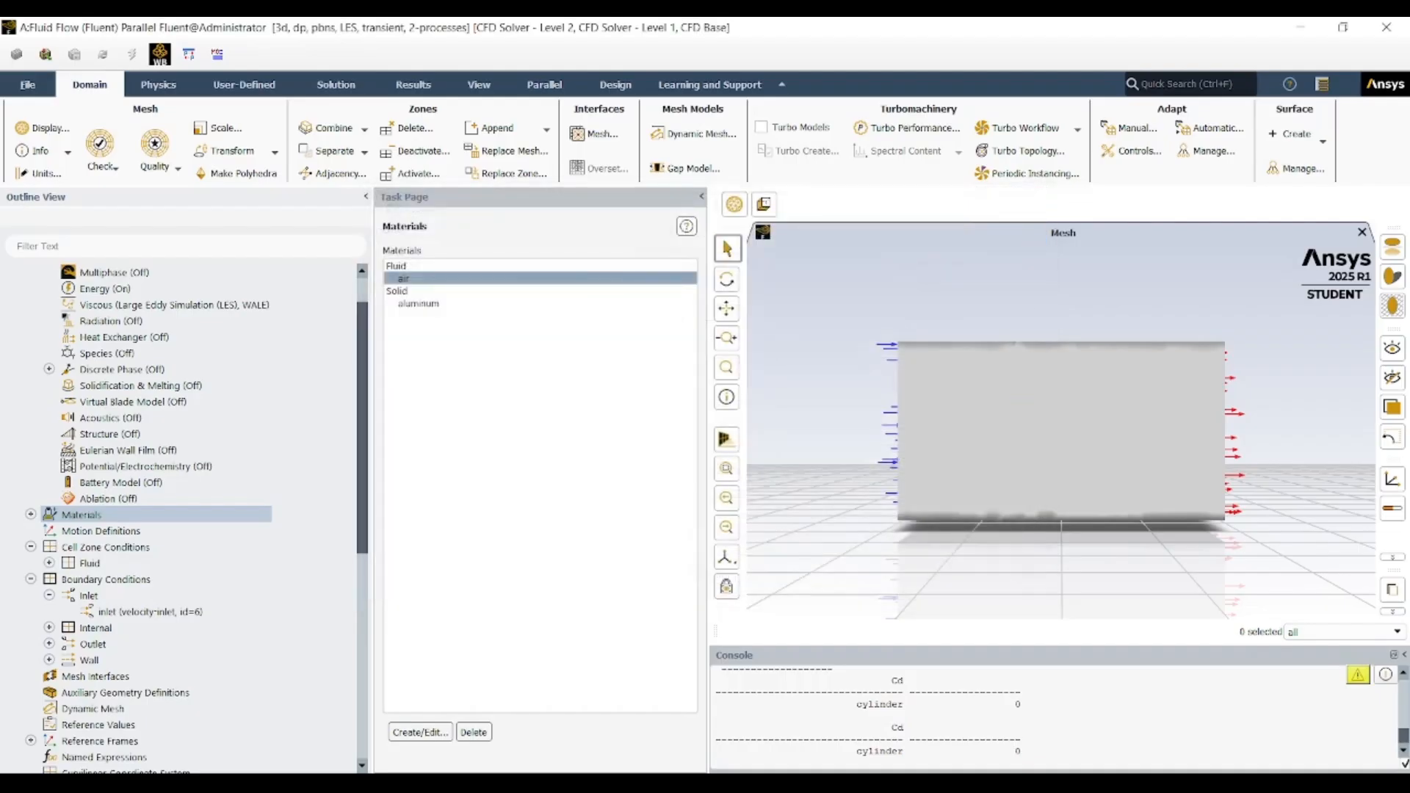
- Initialize the solution with standard initialization computed from the inlet, discarding the current data
scroll(129, 556, "down", 2)
scroll(130, 556, "down", 3)
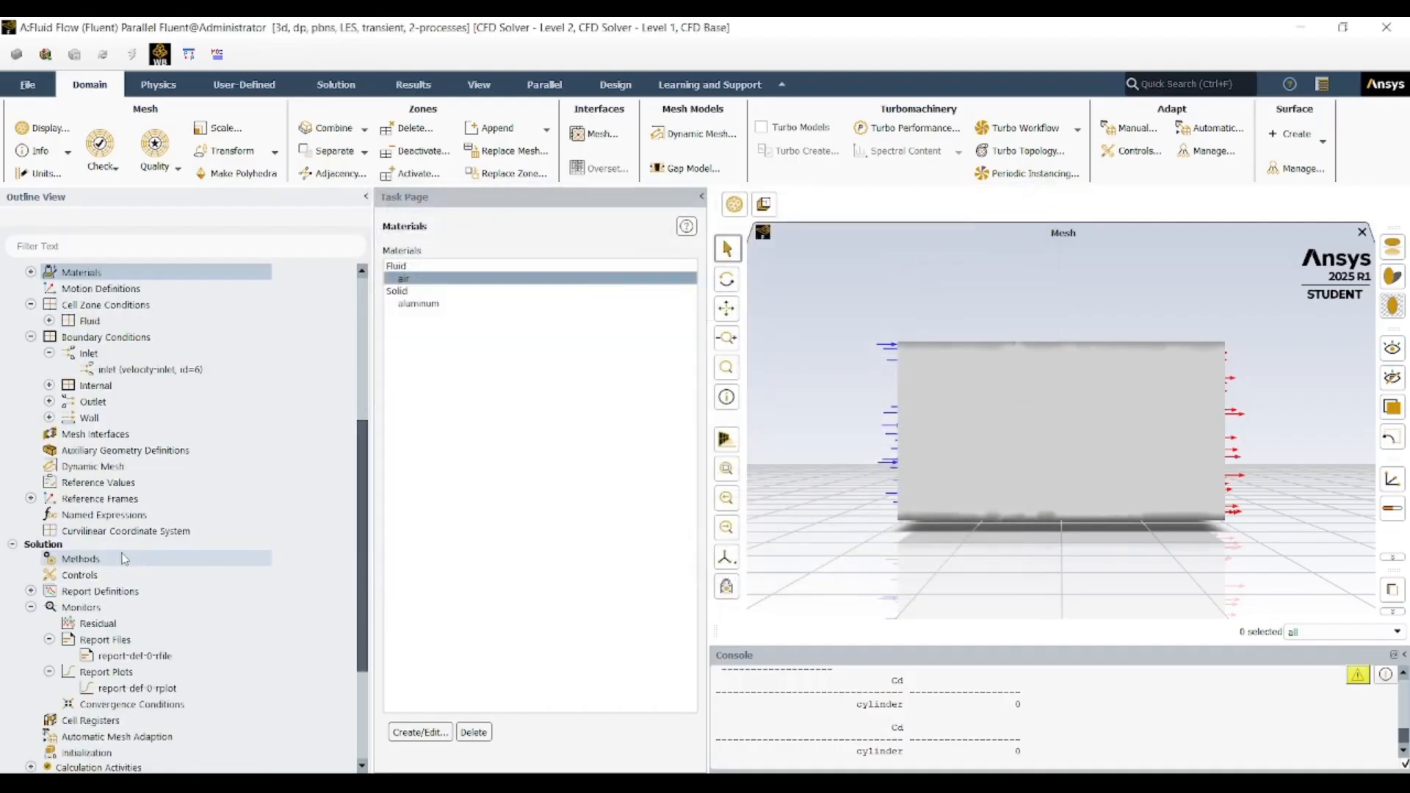
scroll(121, 557, "up", 3)
scroll(87, 542, "down", 7)
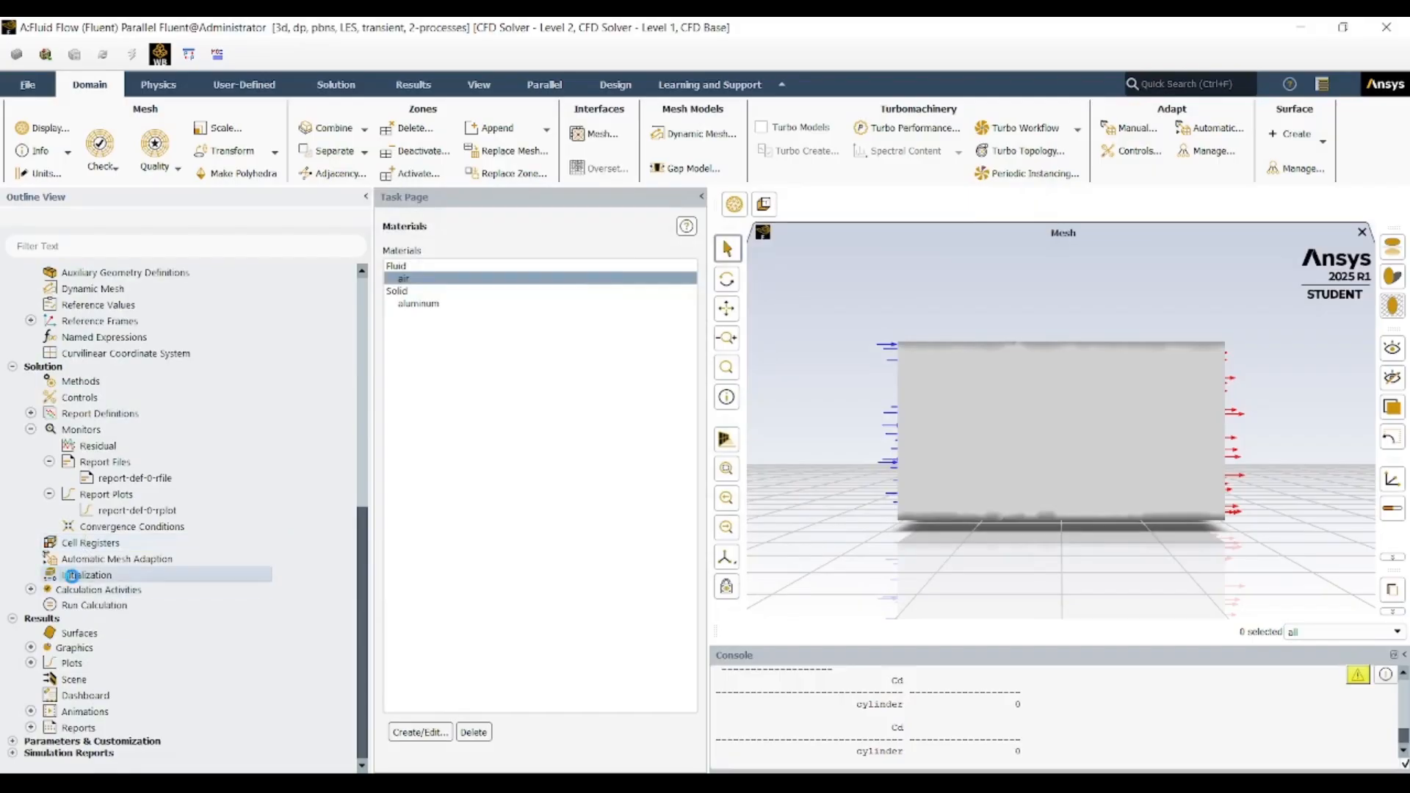
double_click(77, 576)
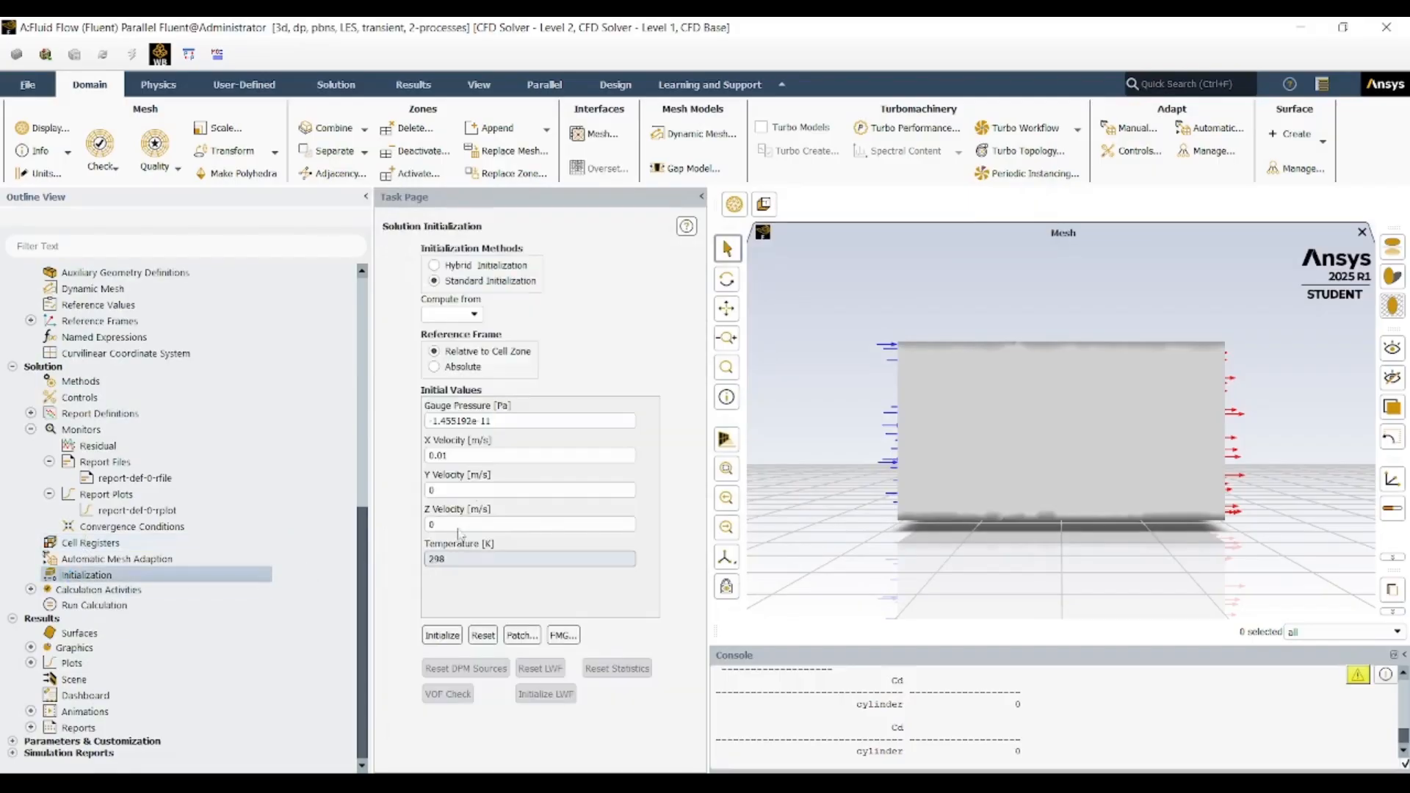
left_click(507, 423)
left_click(455, 315)
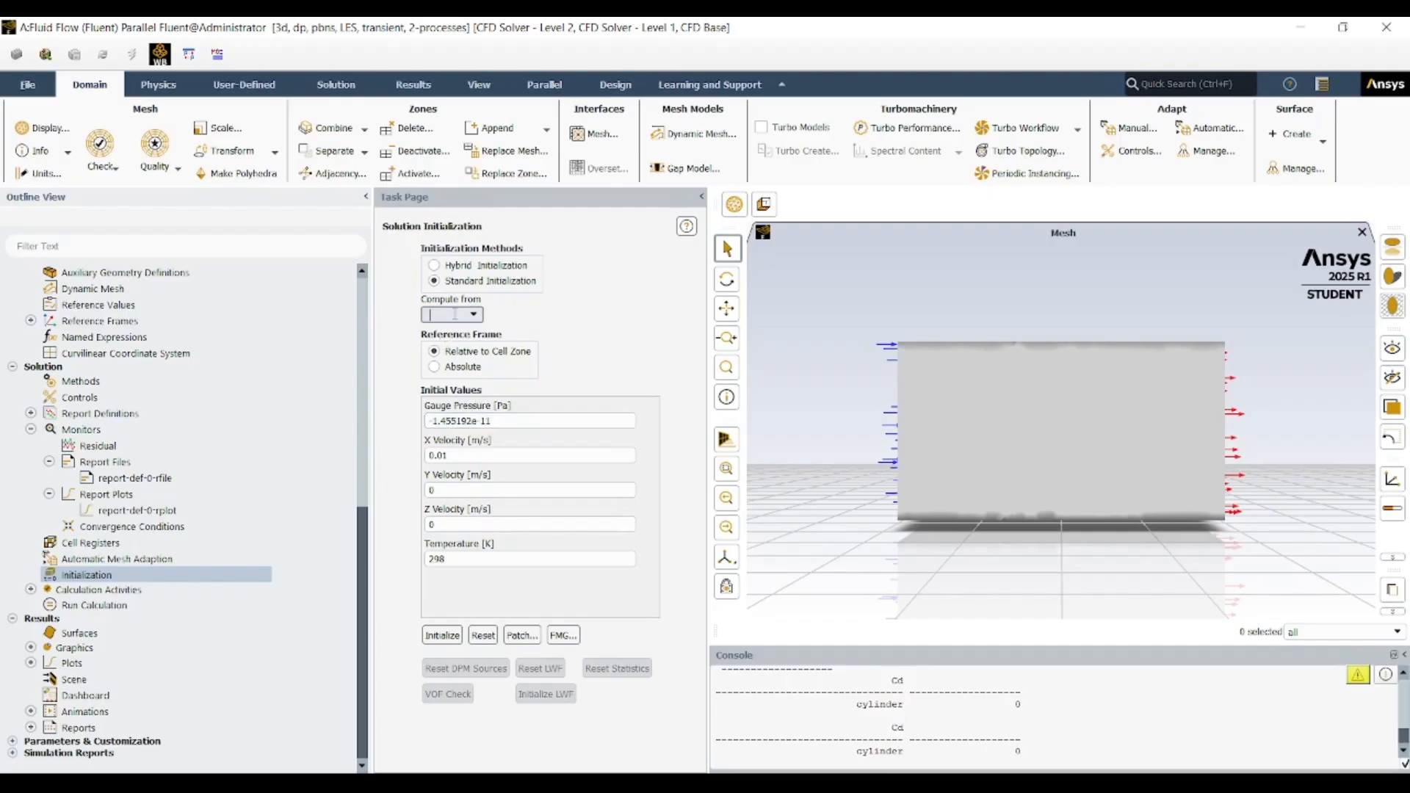
left_click(478, 317)
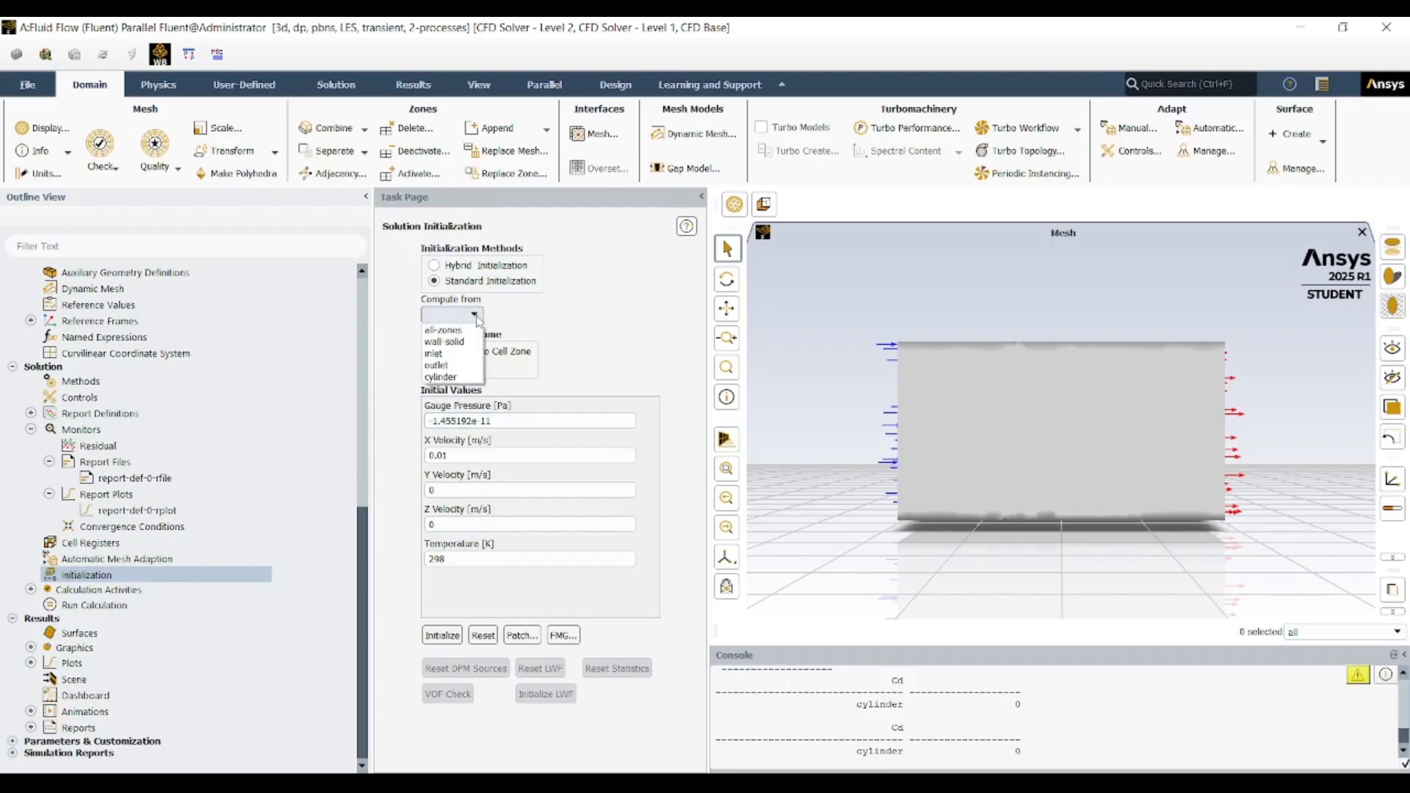
left_click(449, 354)
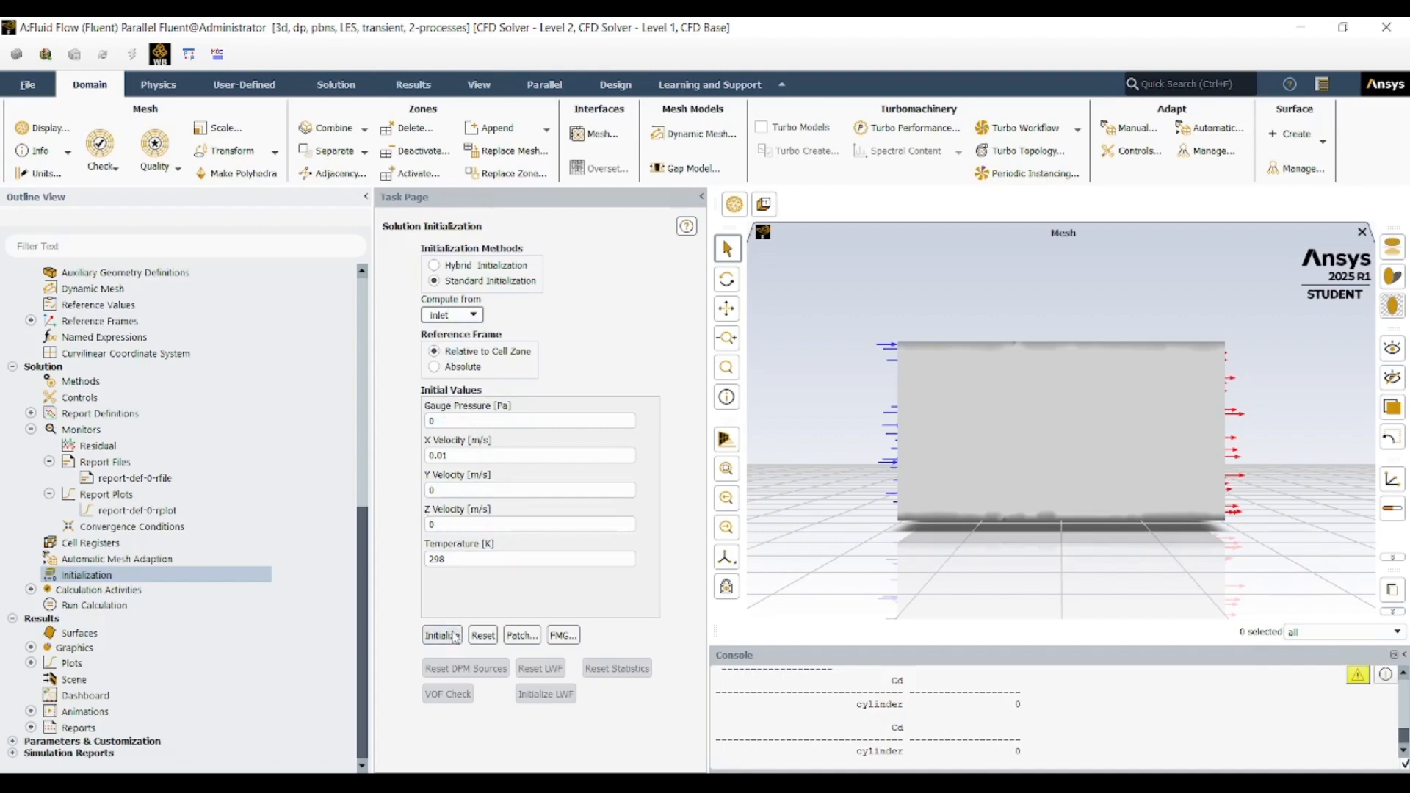
left_click(455, 635)
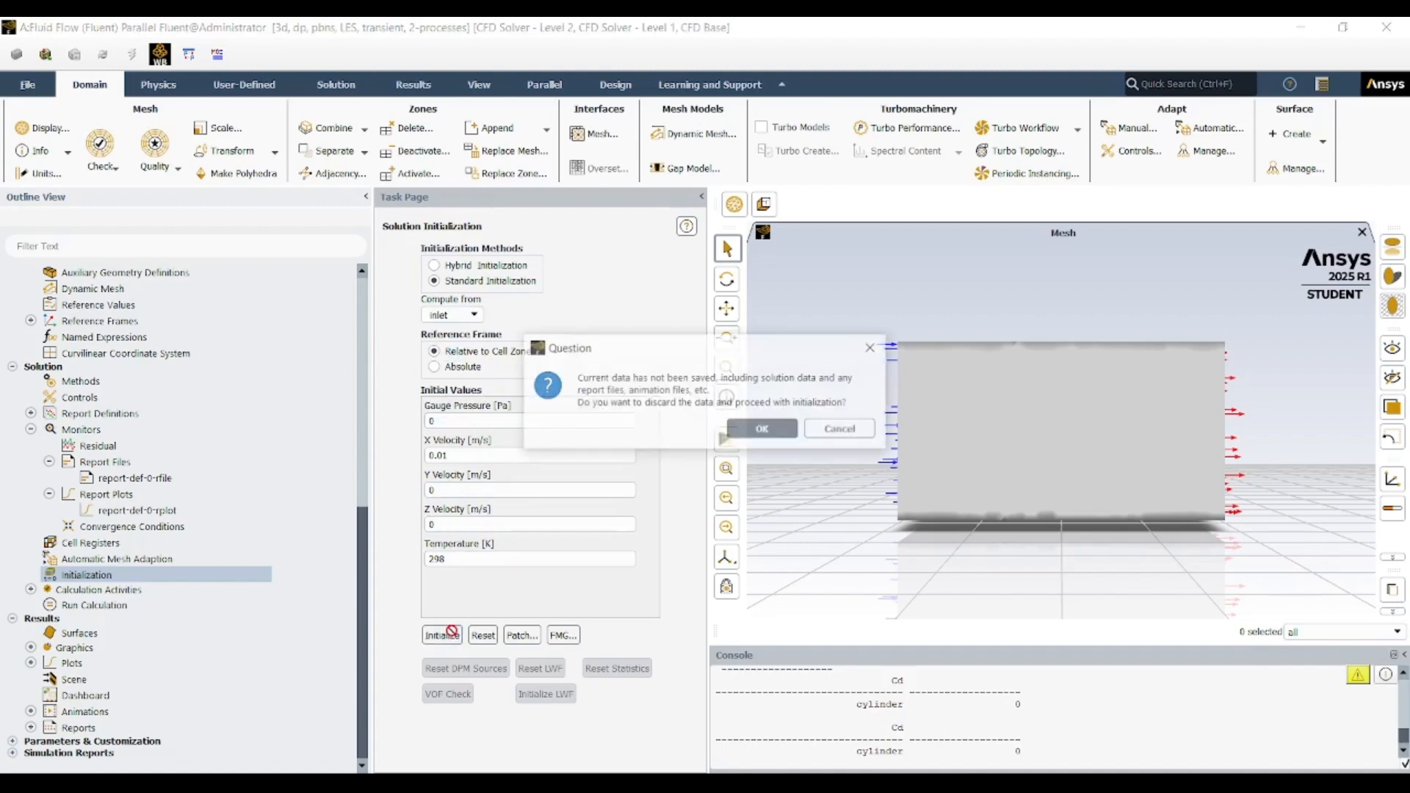
left_click(762, 431)
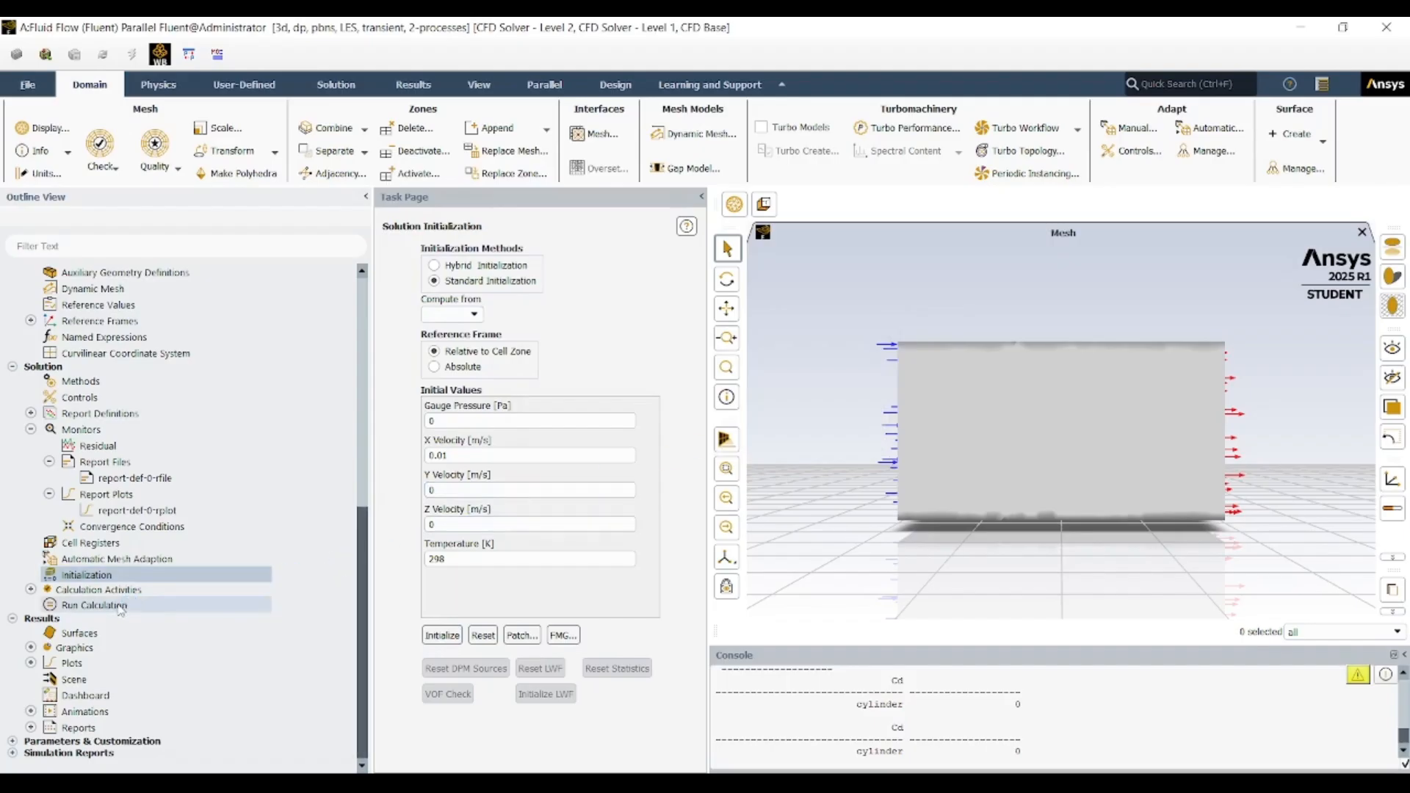
- Open the run calculation settings, then create a new XY plot and select the cylinder as its surface
left_click(122, 607)
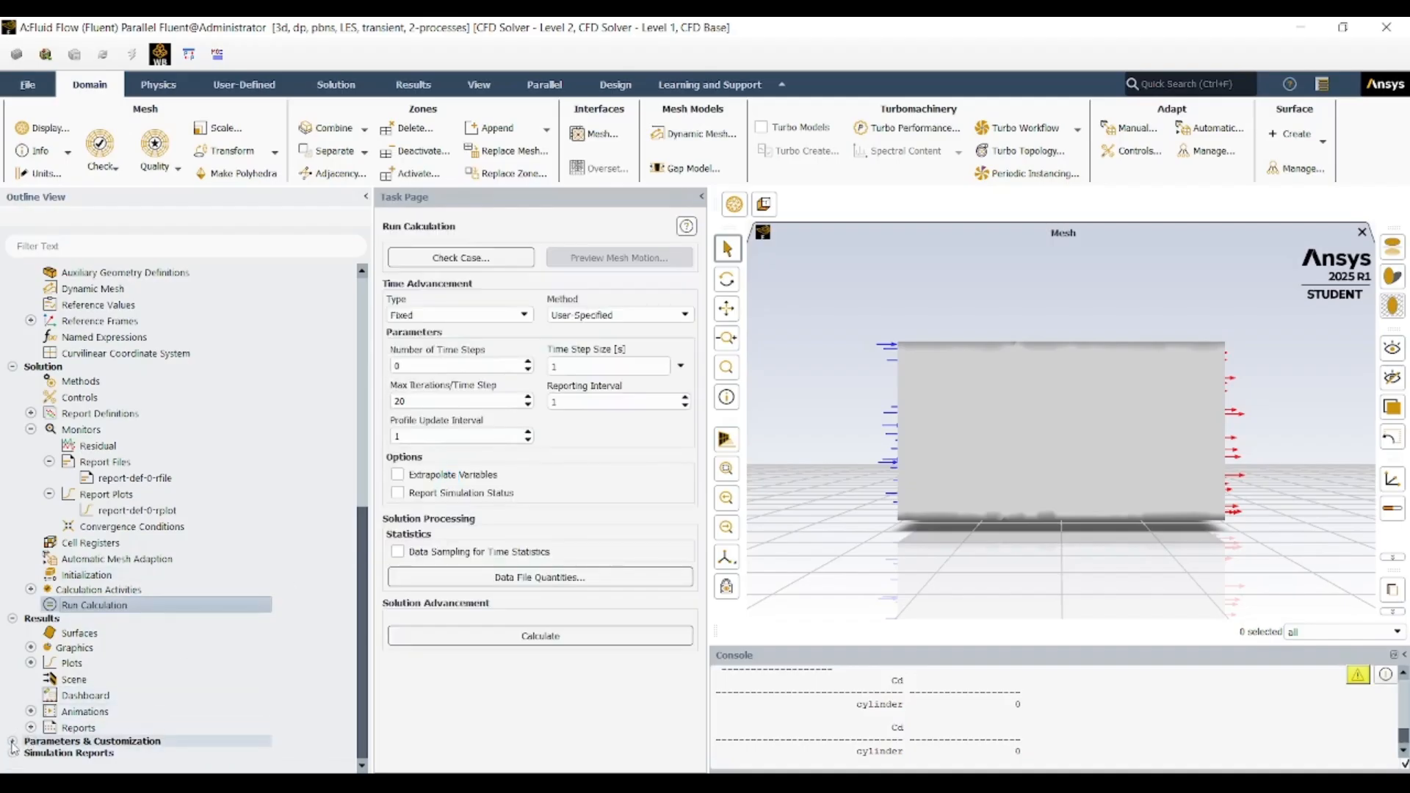
left_click(31, 663)
right_click(82, 695)
left_click(105, 705)
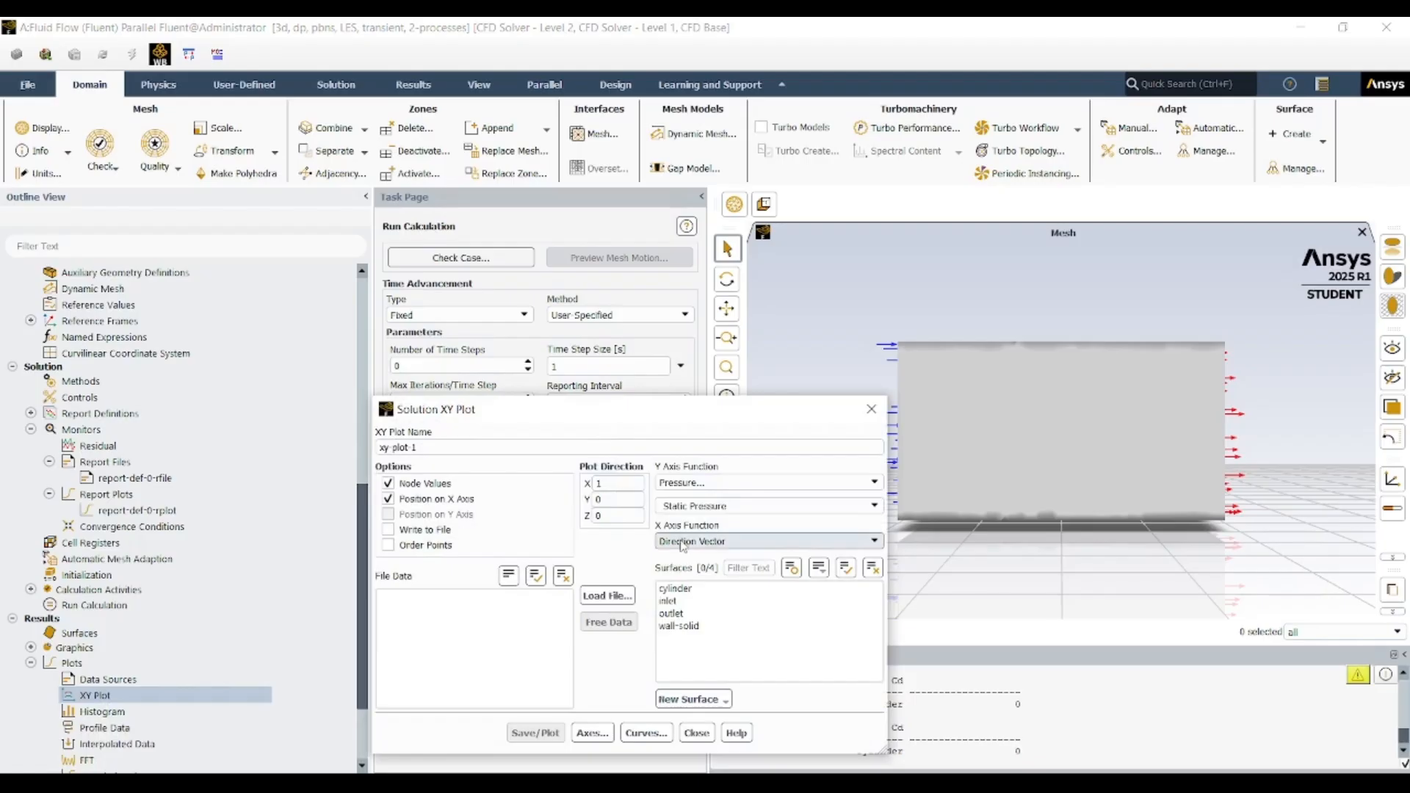
left_click(683, 591)
- Set the XY plot's Y axis function to Velocity with Cell Reynolds Number as the variable
left_click(712, 483)
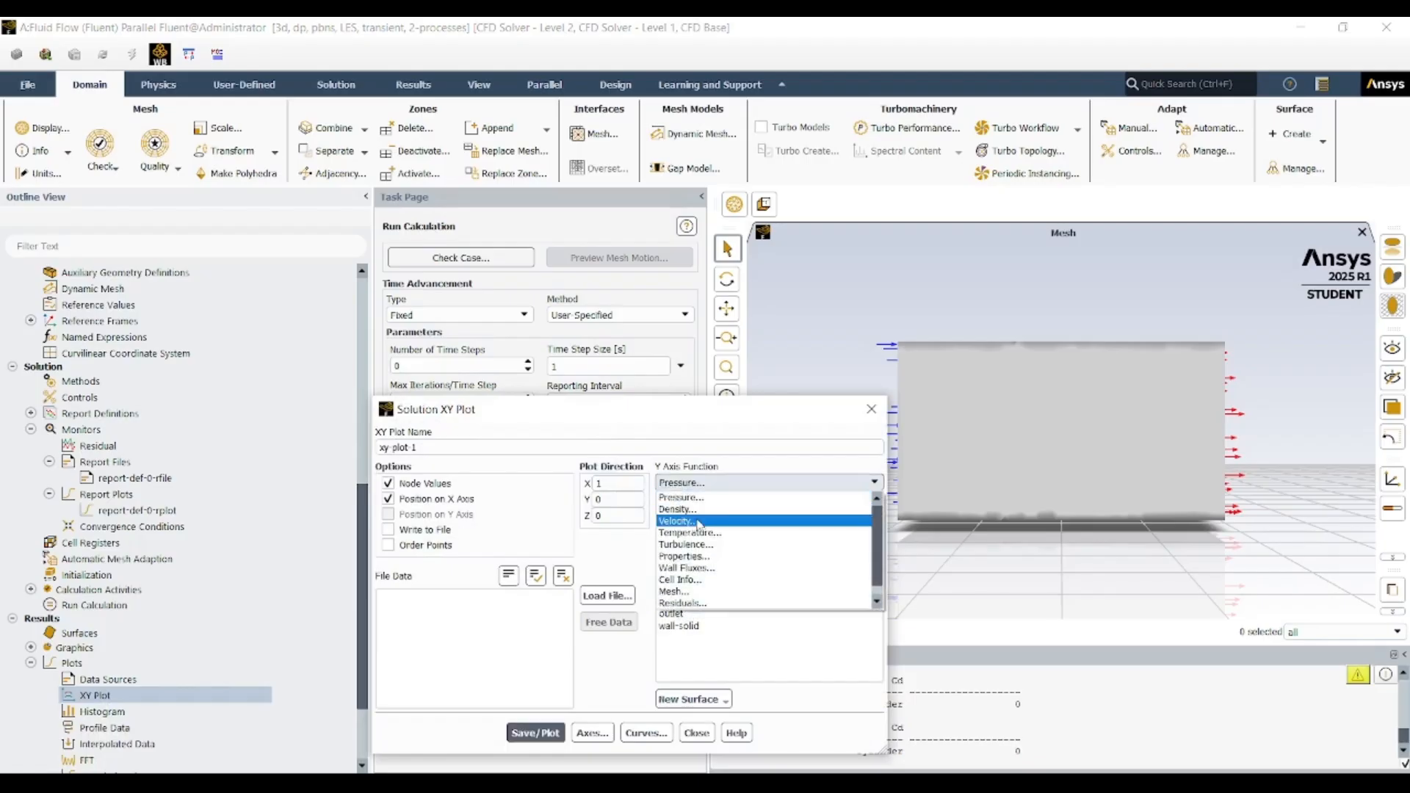
left_click(689, 523)
left_click(874, 506)
left_click(874, 506)
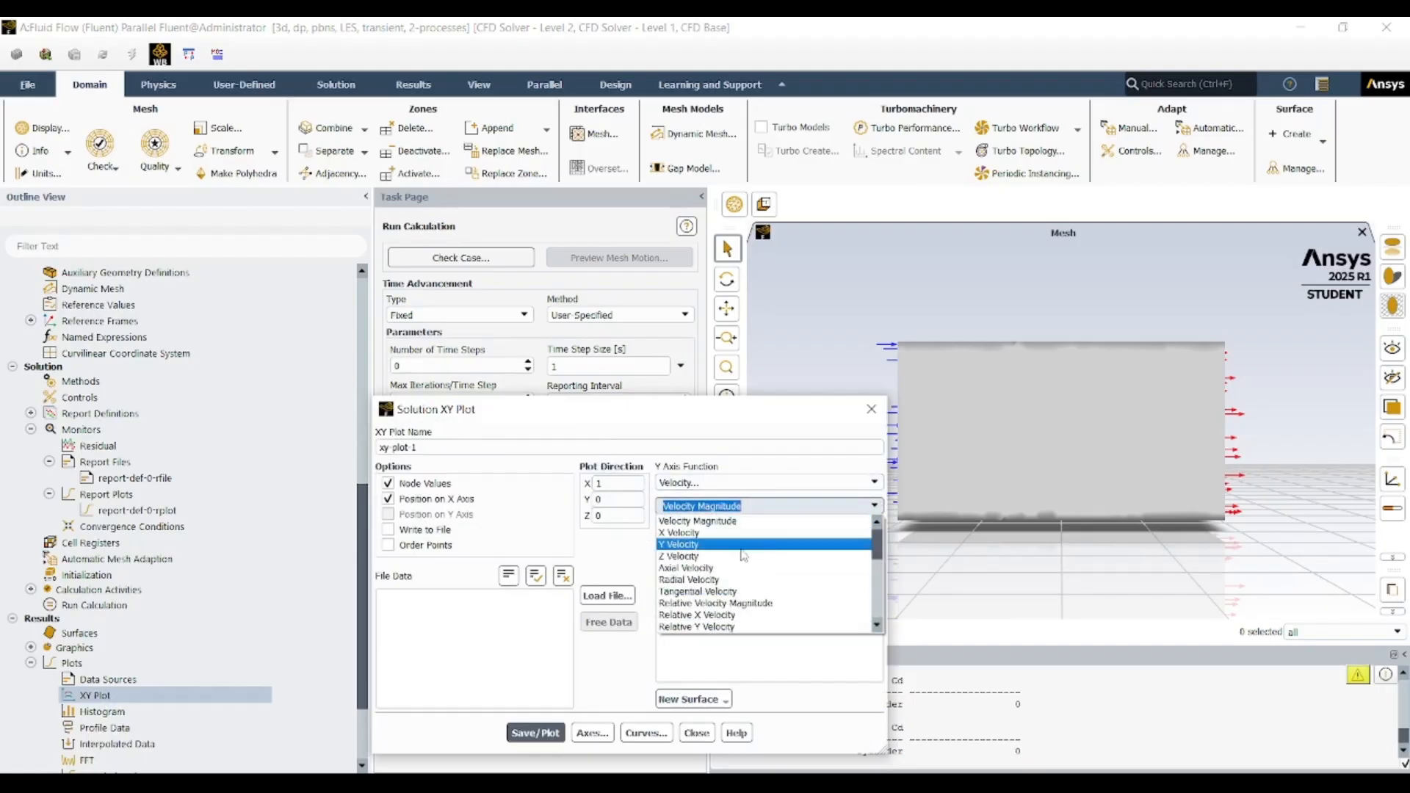
scroll(726, 572, "down", 5)
scroll(725, 572, "down", 2)
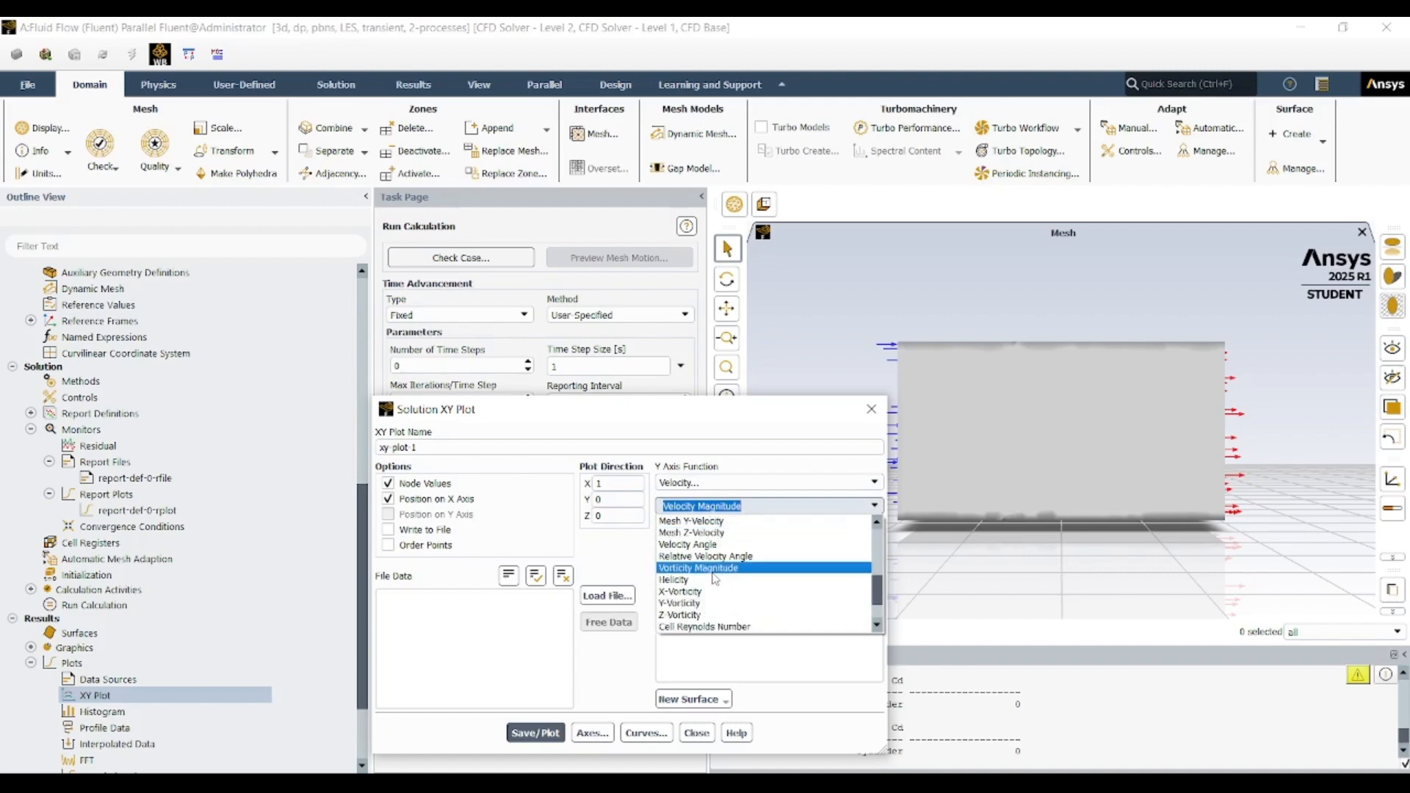
scroll(718, 584, "down", 3)
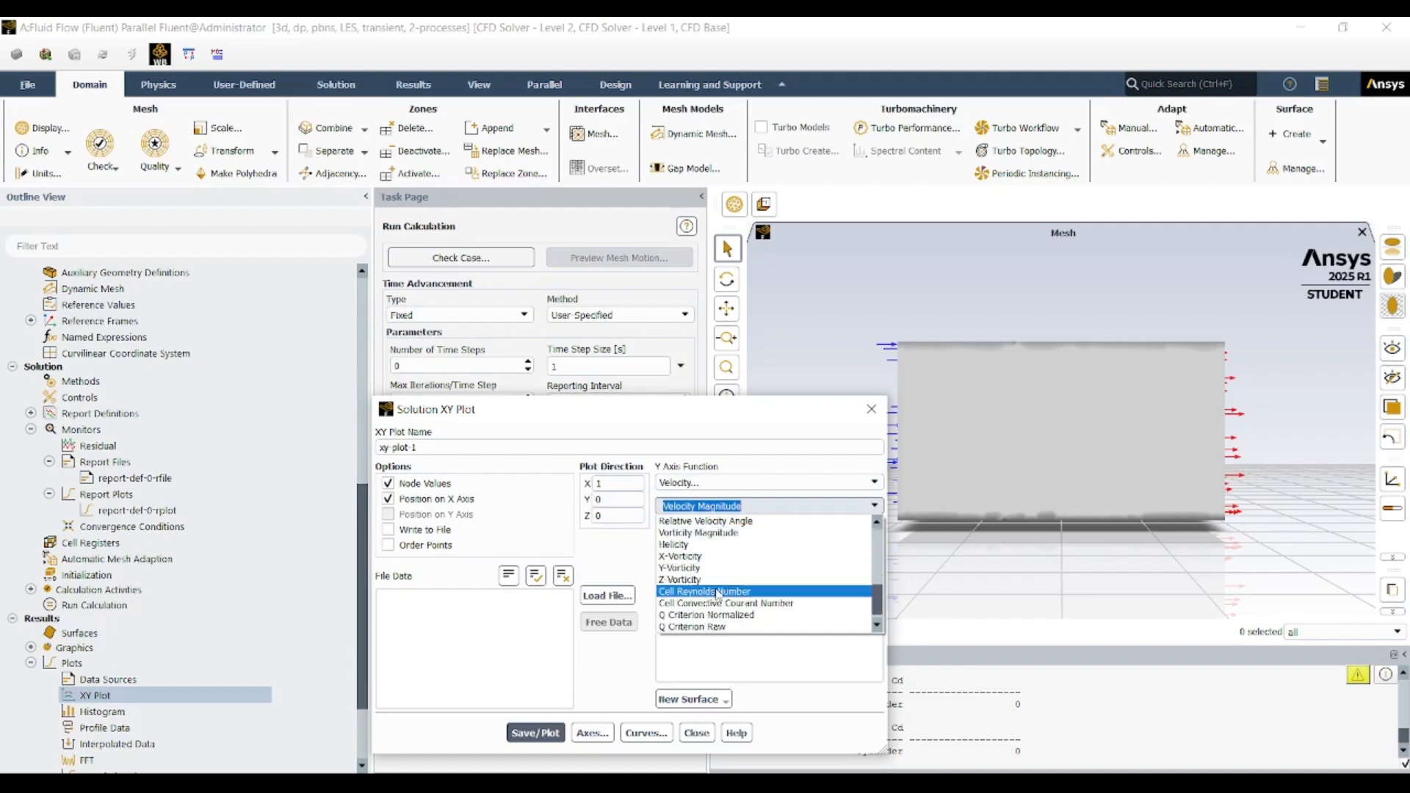
left_click(723, 592)
left_click(724, 592)
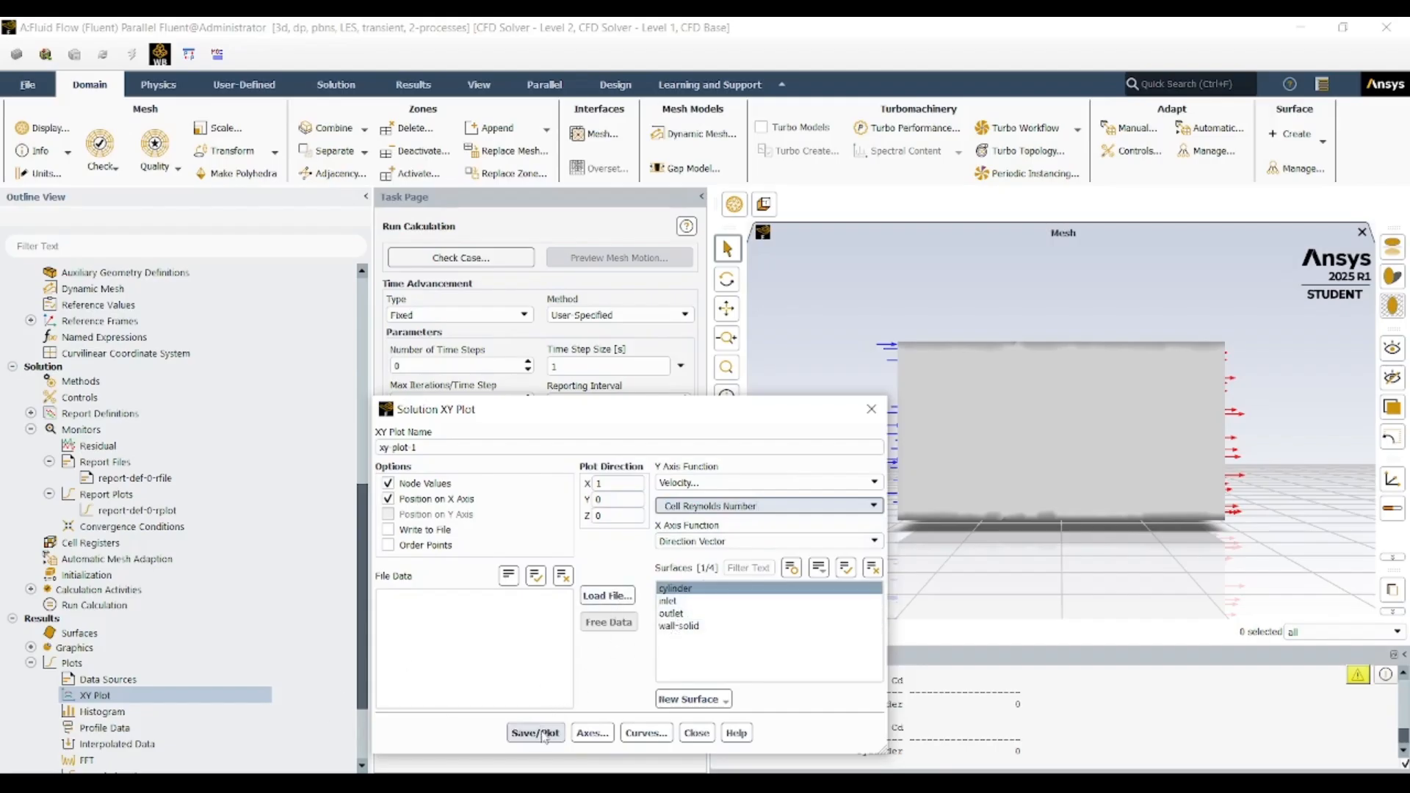
- Name the XY plot renouldscylinder, save and plot it, and close the plot setup
left_click(434, 447)
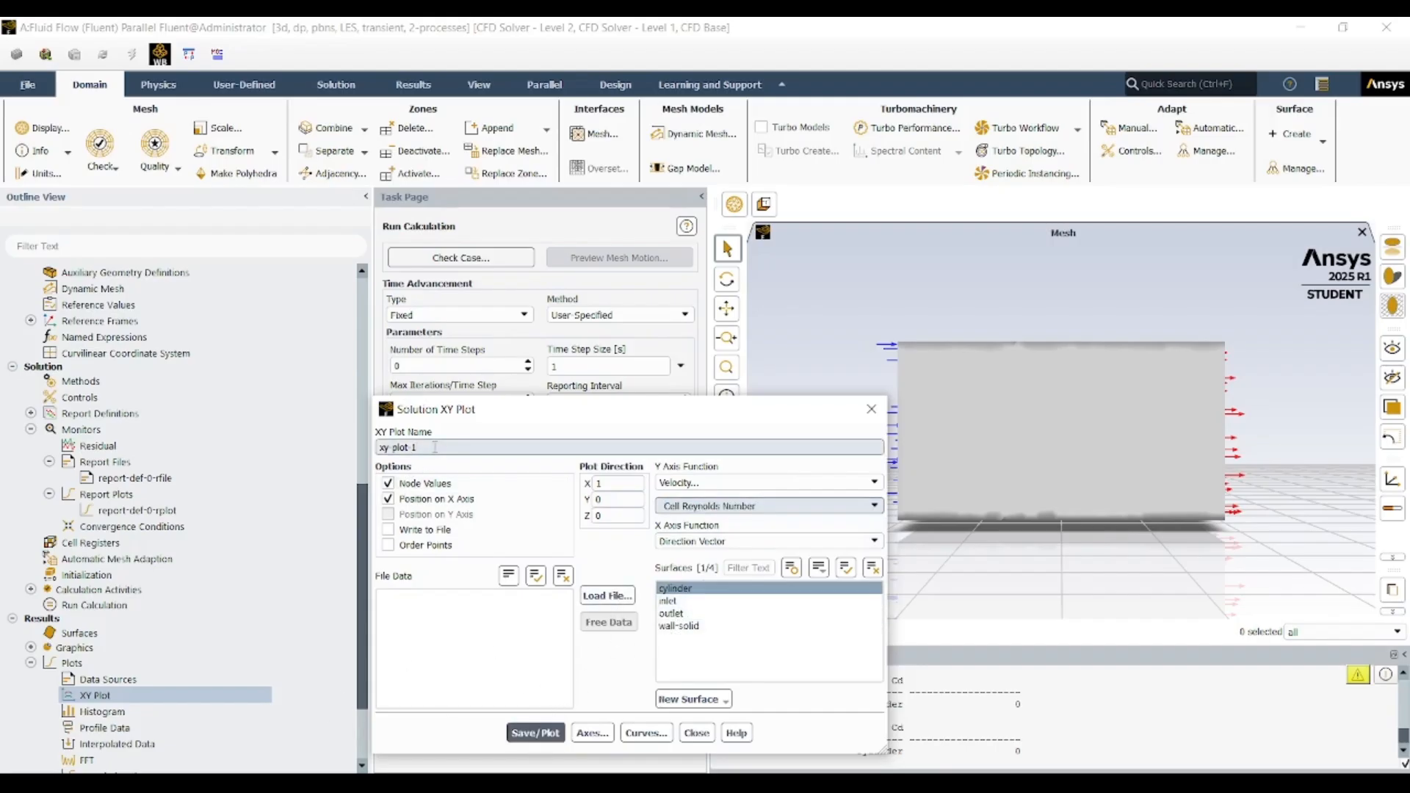
key("BackSpace")
key("BackSpace")
key("BackSpace")
key("BackSpace")
key("BackSpace")
key("BackSpace")
key("BackSpace")
key("BackSpace")
key("BackSpace")
type("recyli")
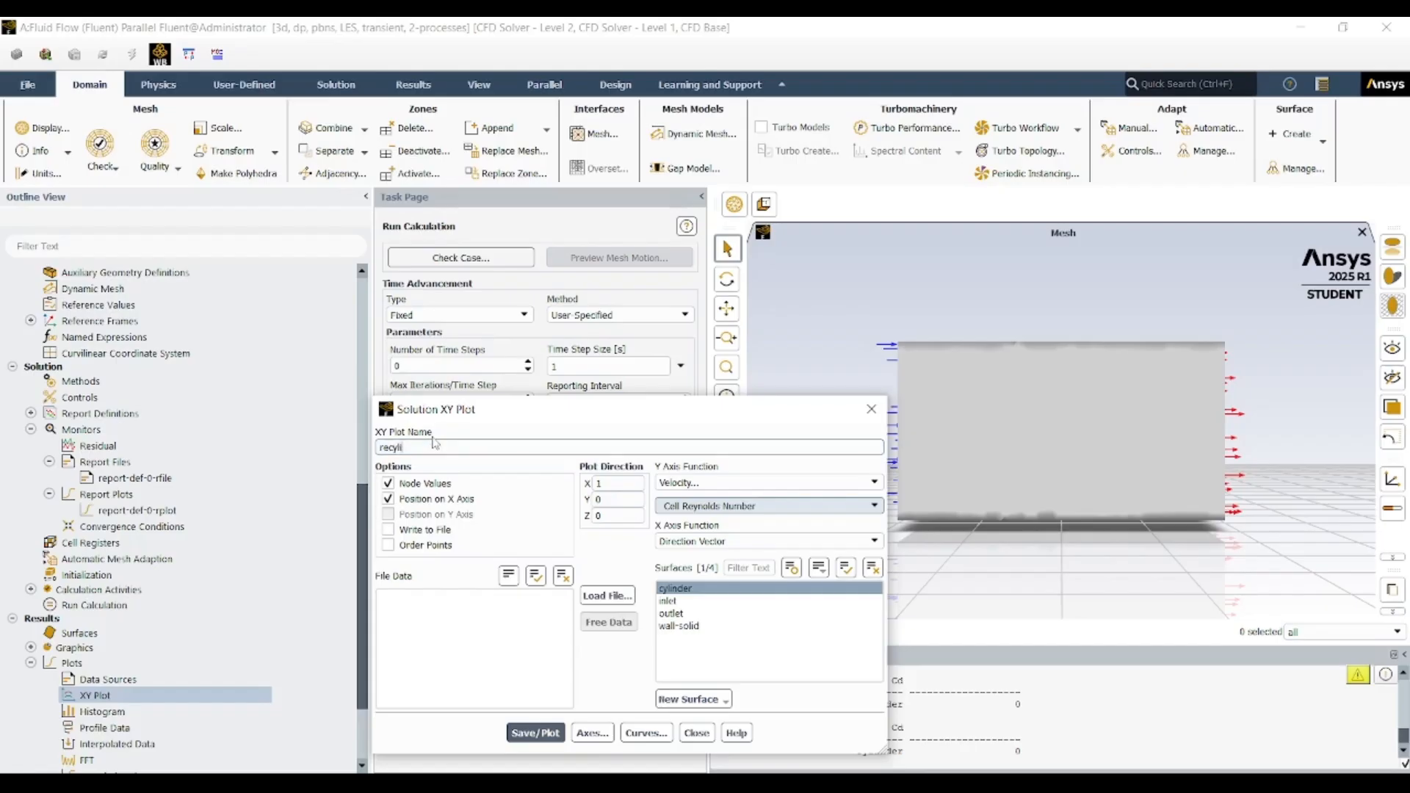
type("nder")
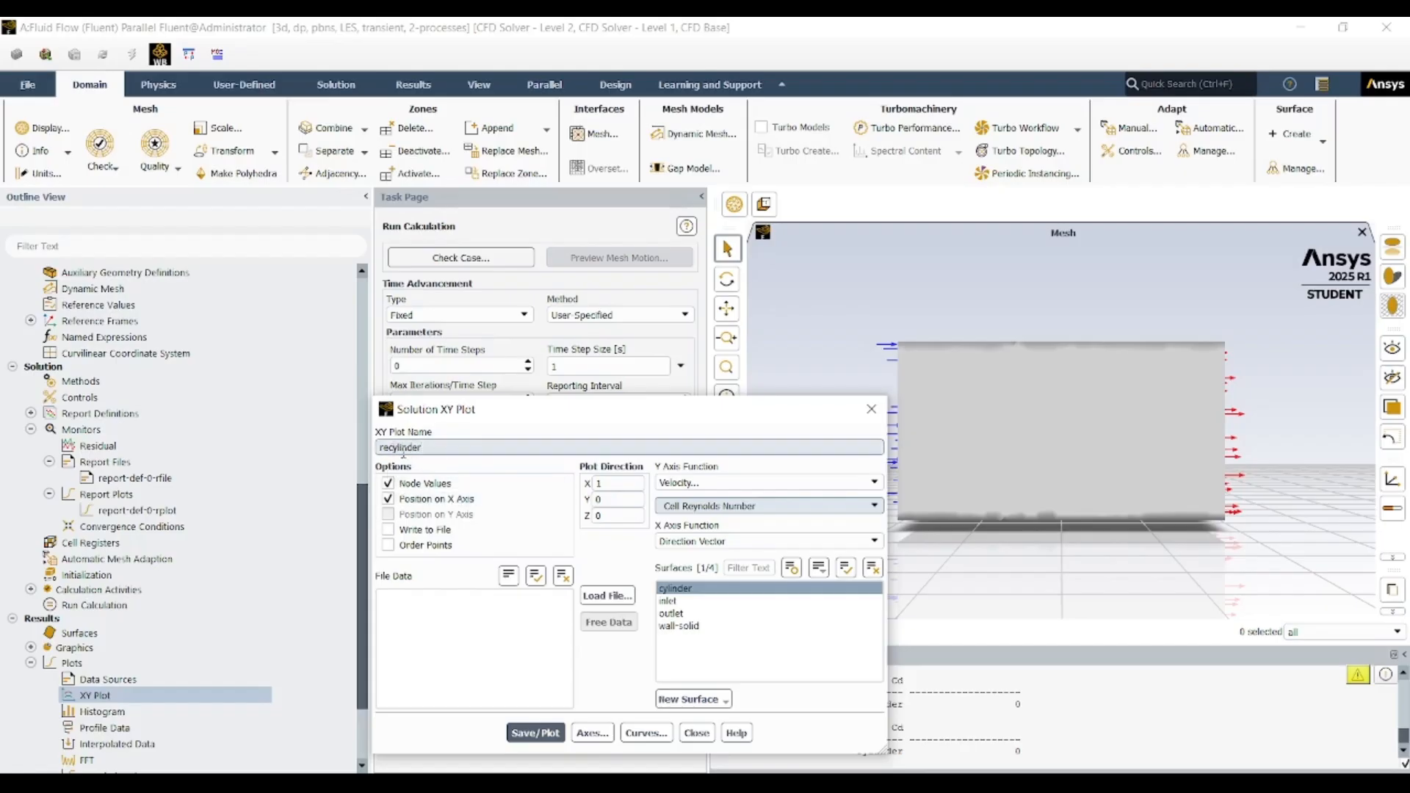
key("BackSpace")
key("BackSpace")
type("renc")
type("oulds")
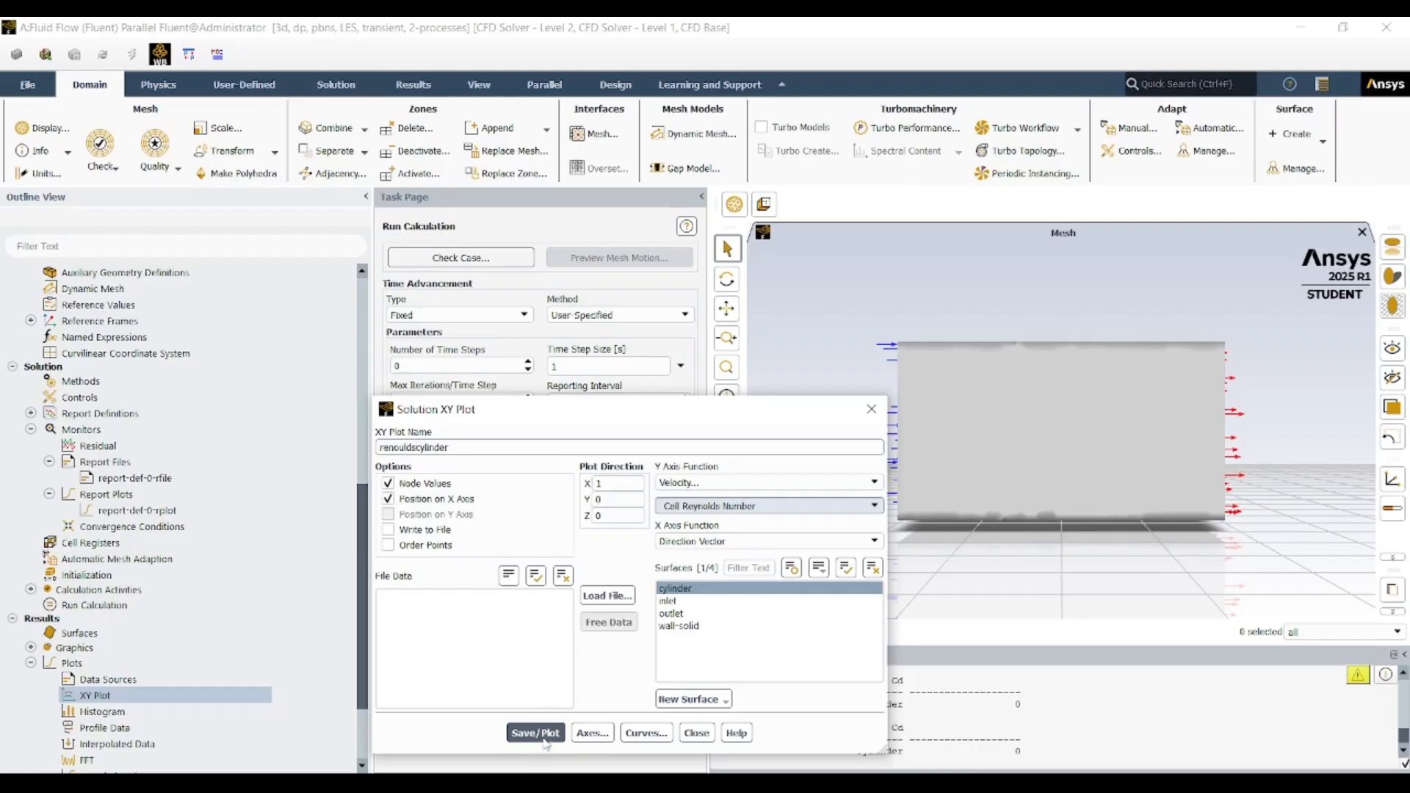
left_click(536, 735)
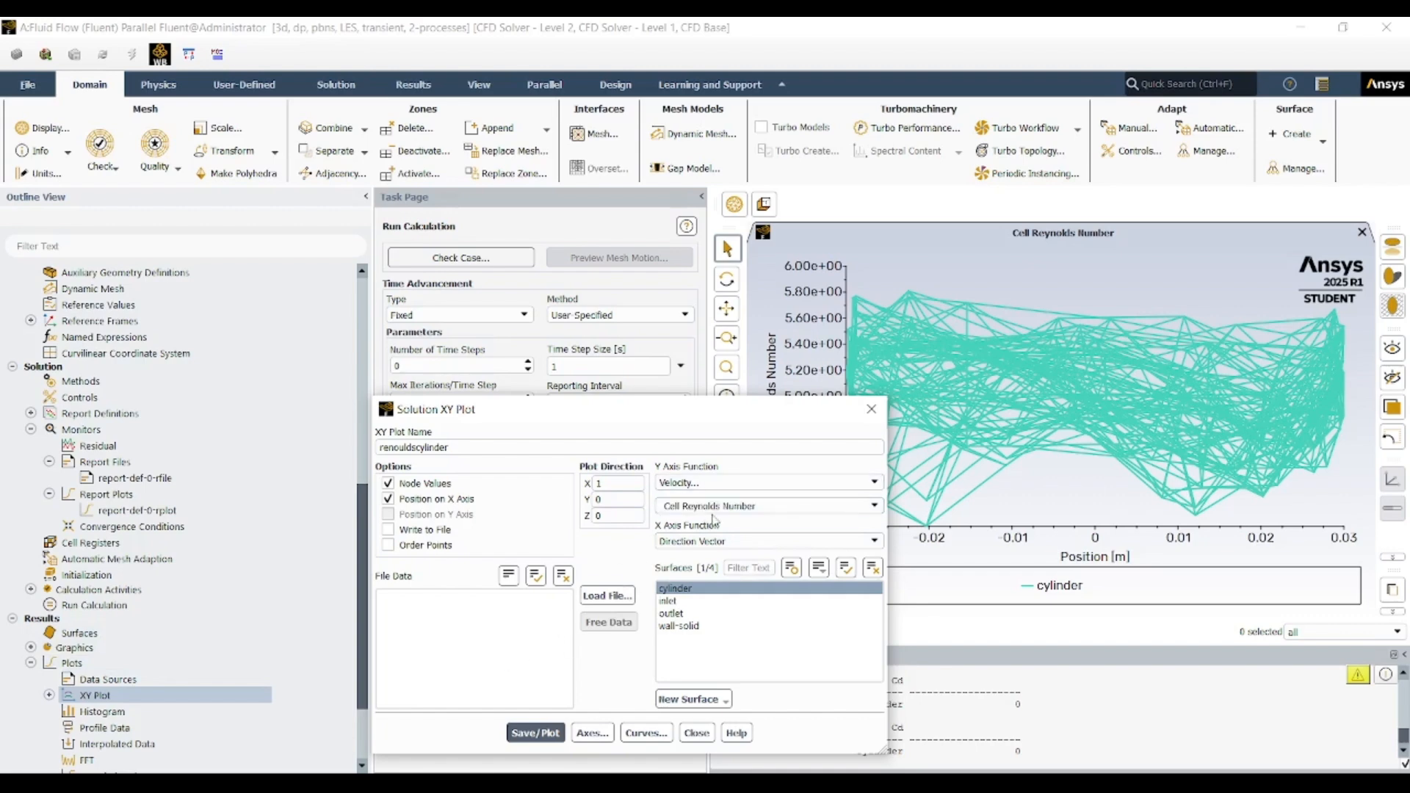
left_click(697, 733)
- Create another XY plot with the Y axis function set to Velocity and Vorticity Magnitude as the variable
left_click(49, 696)
right_click(87, 696)
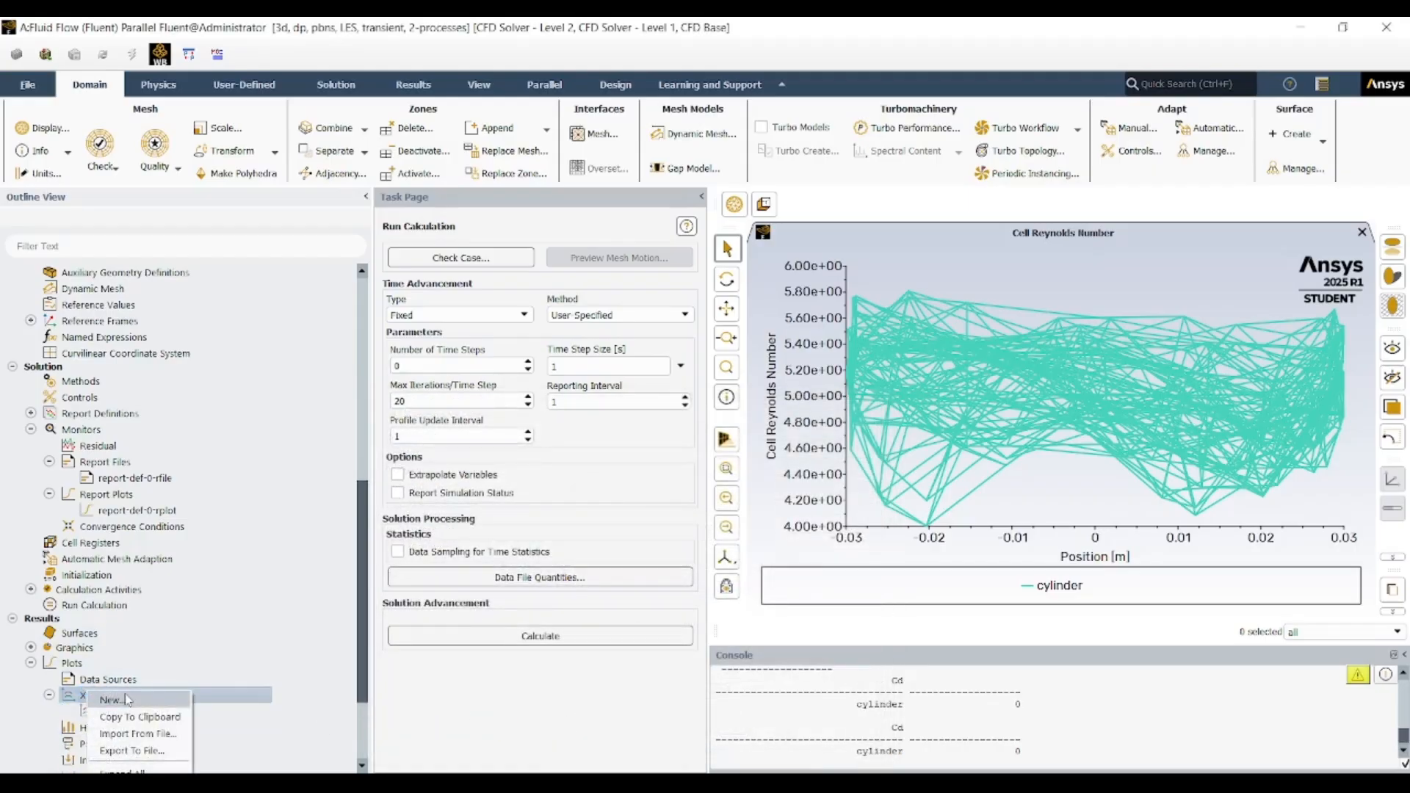
left_click(126, 700)
left_click(742, 483)
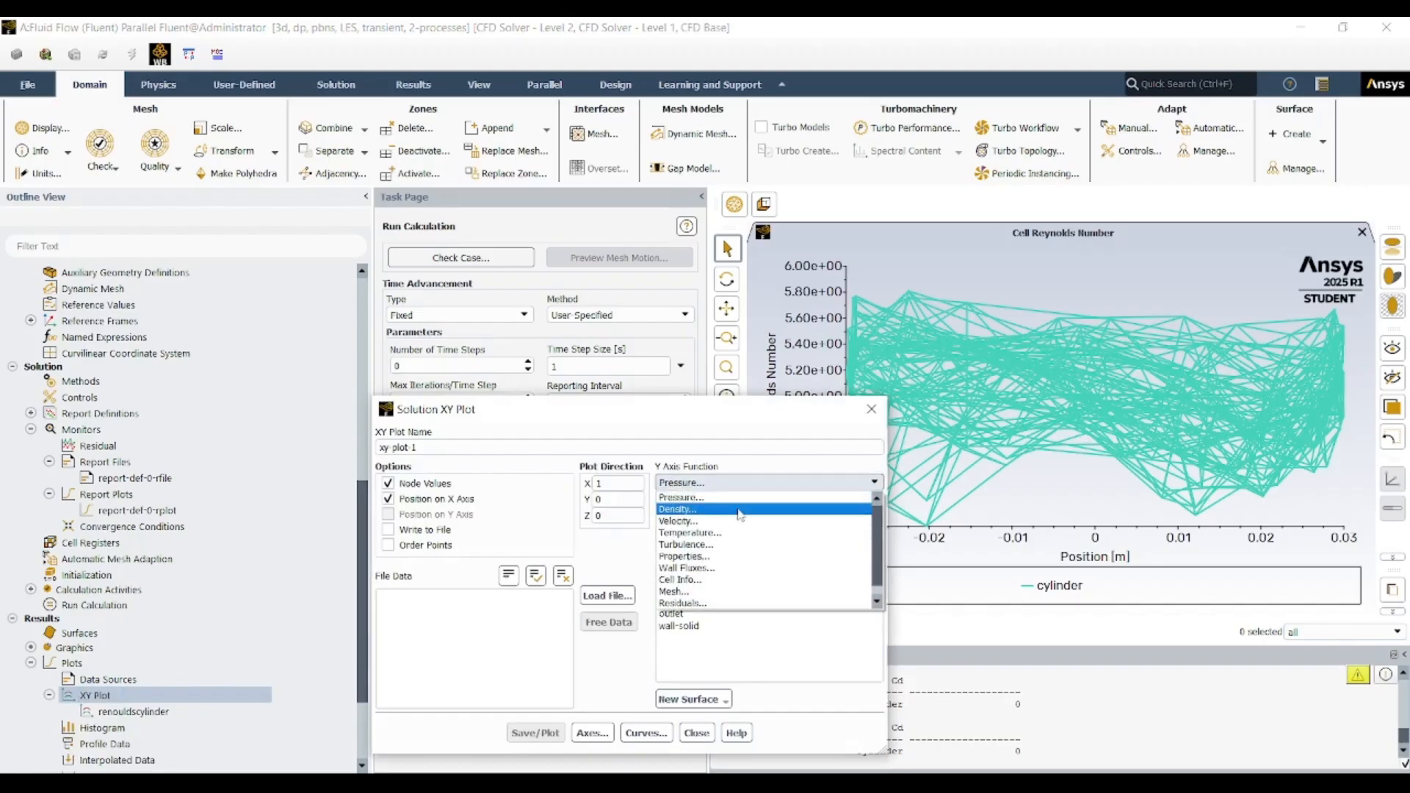
left_click(740, 521)
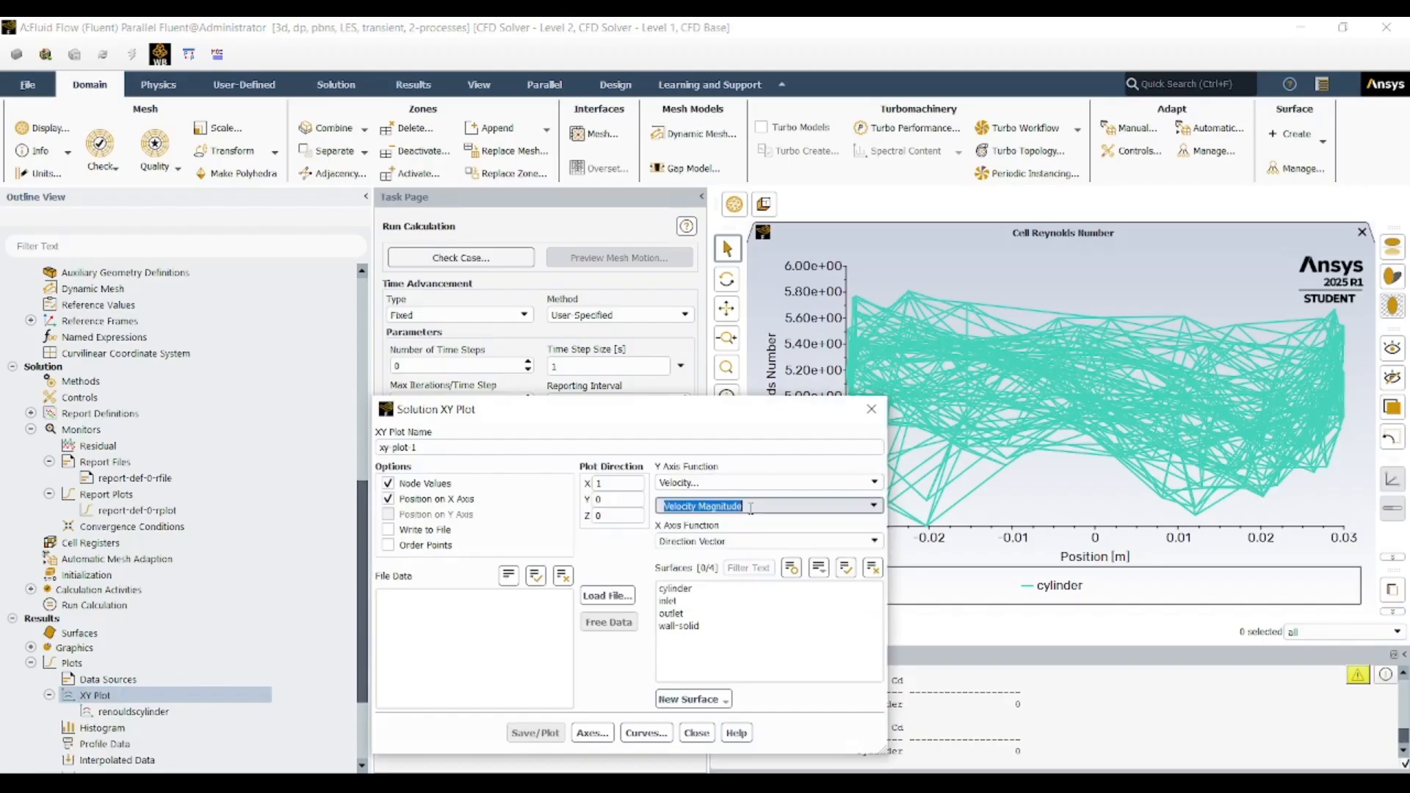
left_click(879, 506)
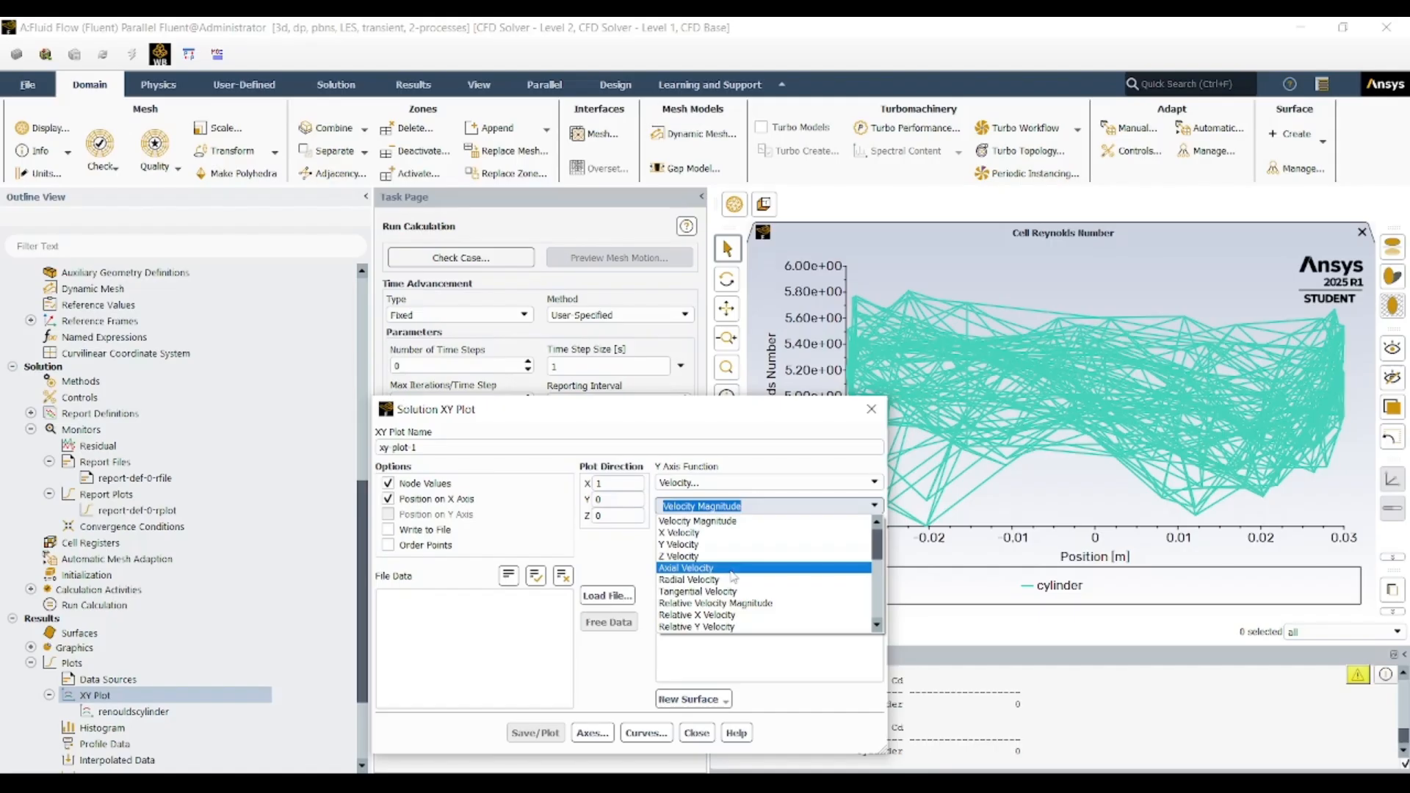
scroll(733, 577, "down", 1)
scroll(723, 563, "down", 2)
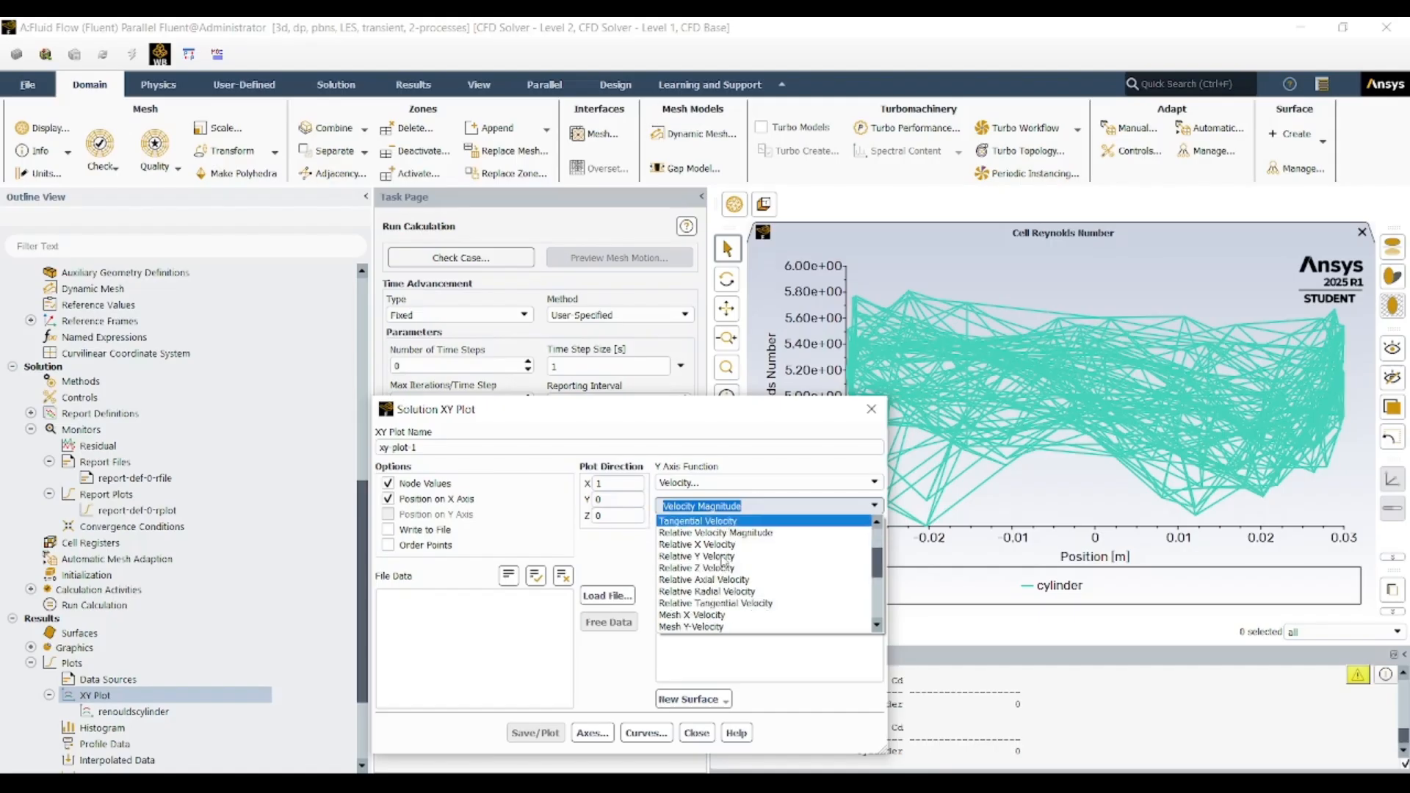
scroll(723, 563, "down", 1)
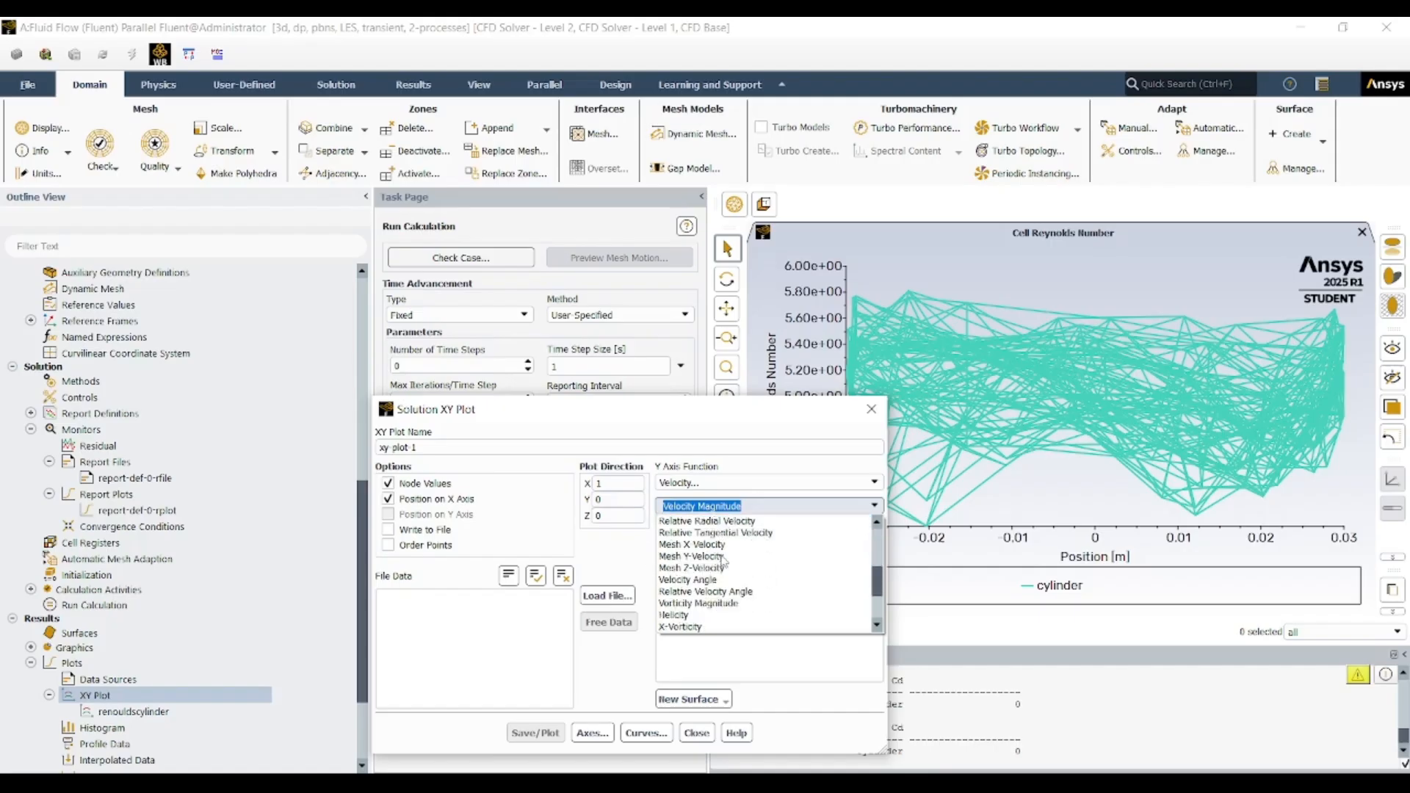
scroll(724, 562, "down", 1)
left_click(735, 570)
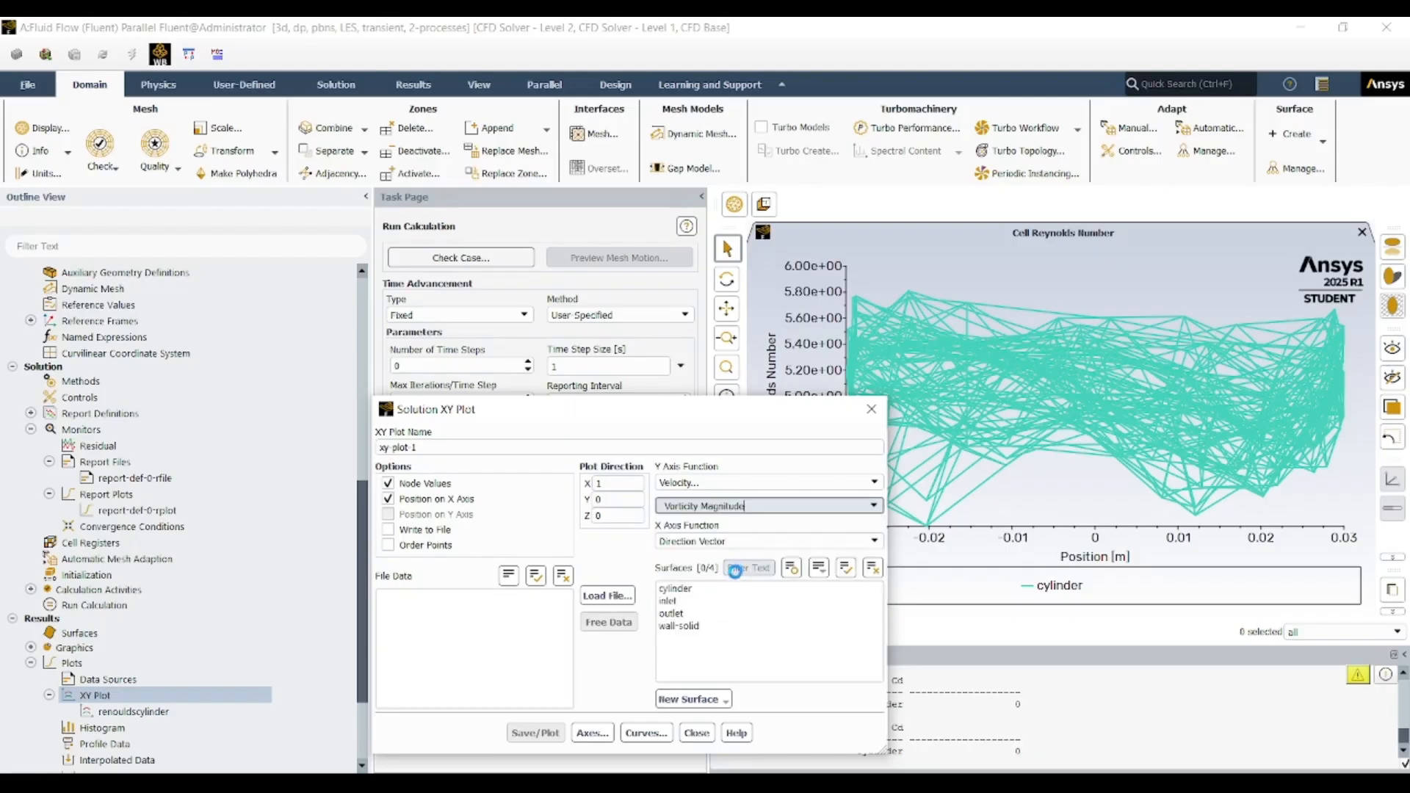
- Select the cylinder surface, name the XY plot vortex mag, save and plot it, and close the plot setup
left_click(683, 590)
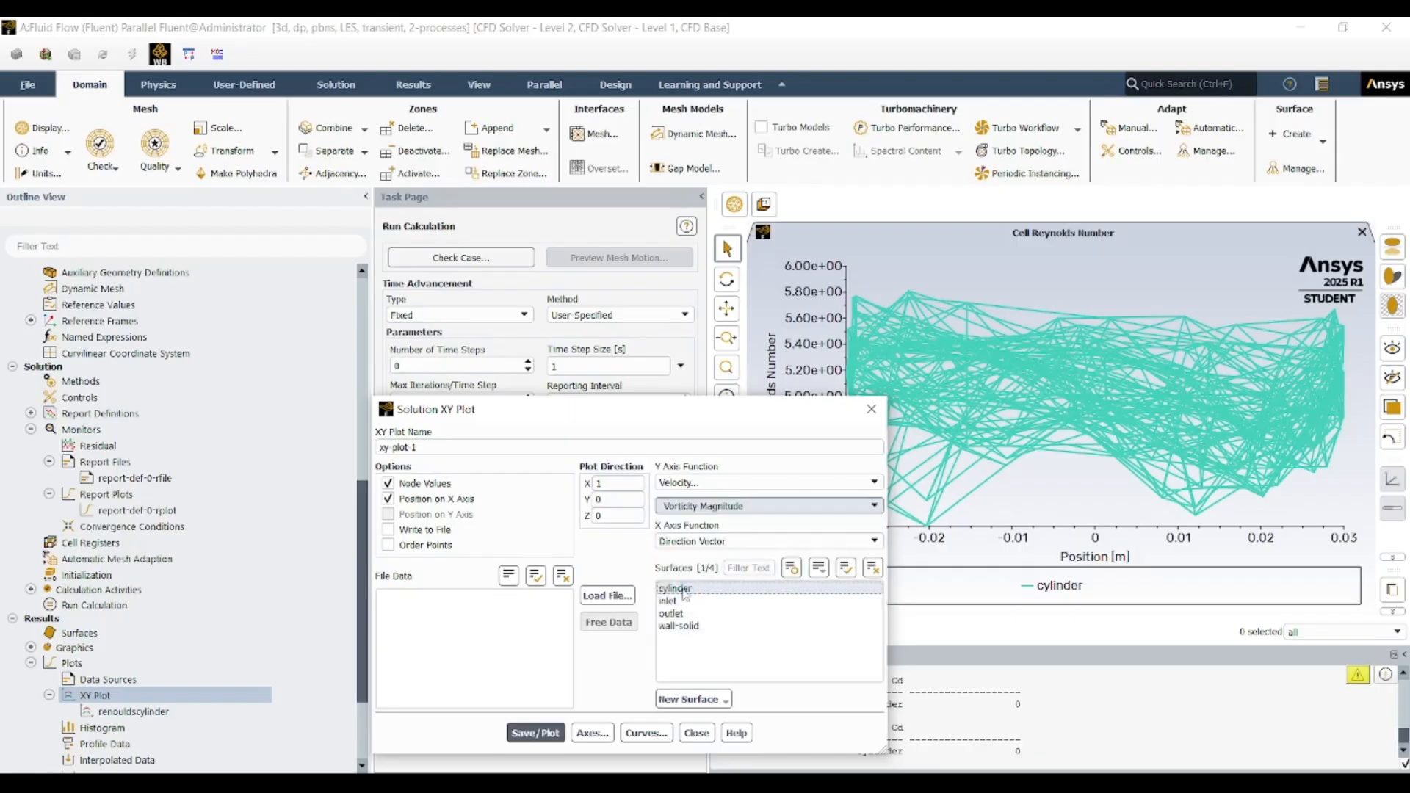
left_click(549, 734)
key("BackSpace")
key("BackSpace")
key("BackSpace")
key("BackSpace")
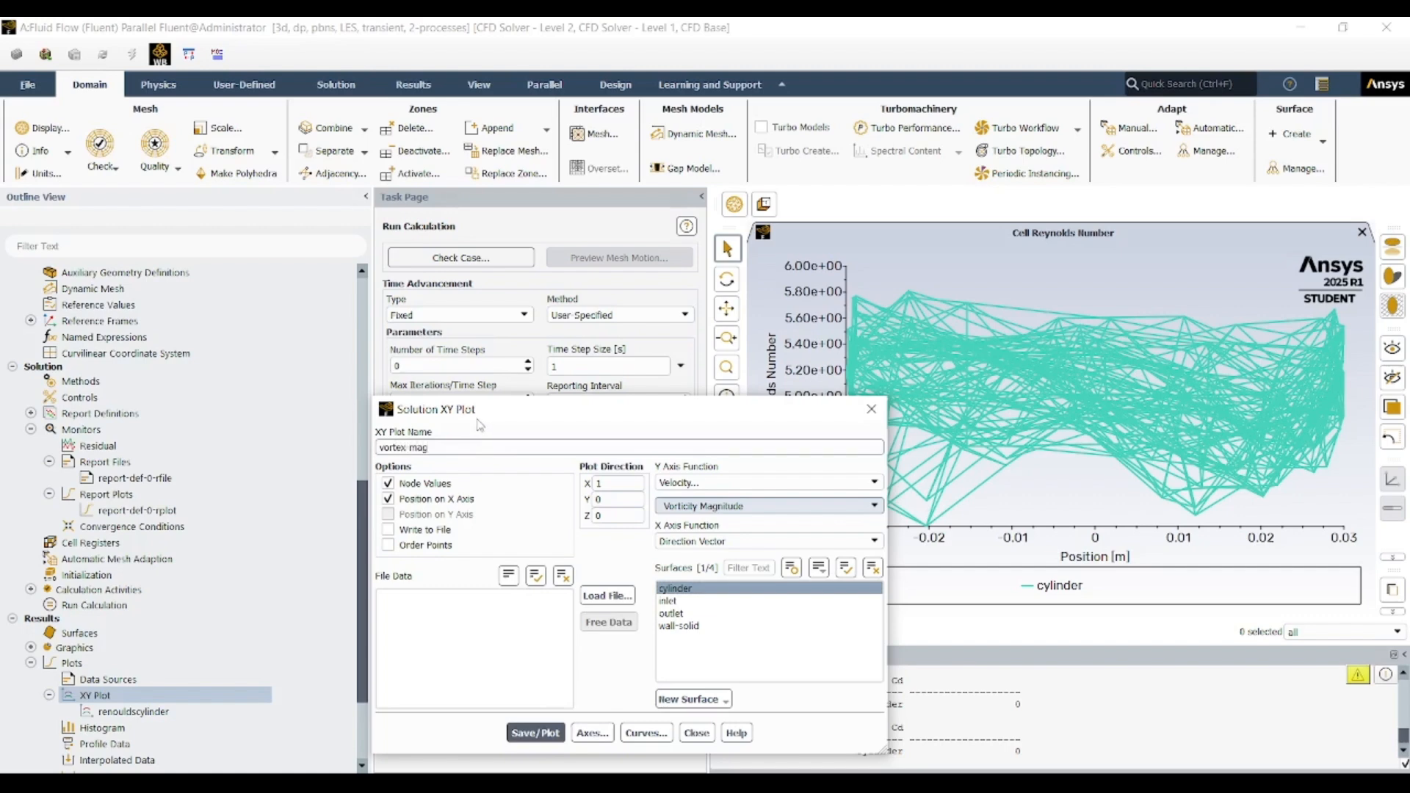
left_click(533, 730)
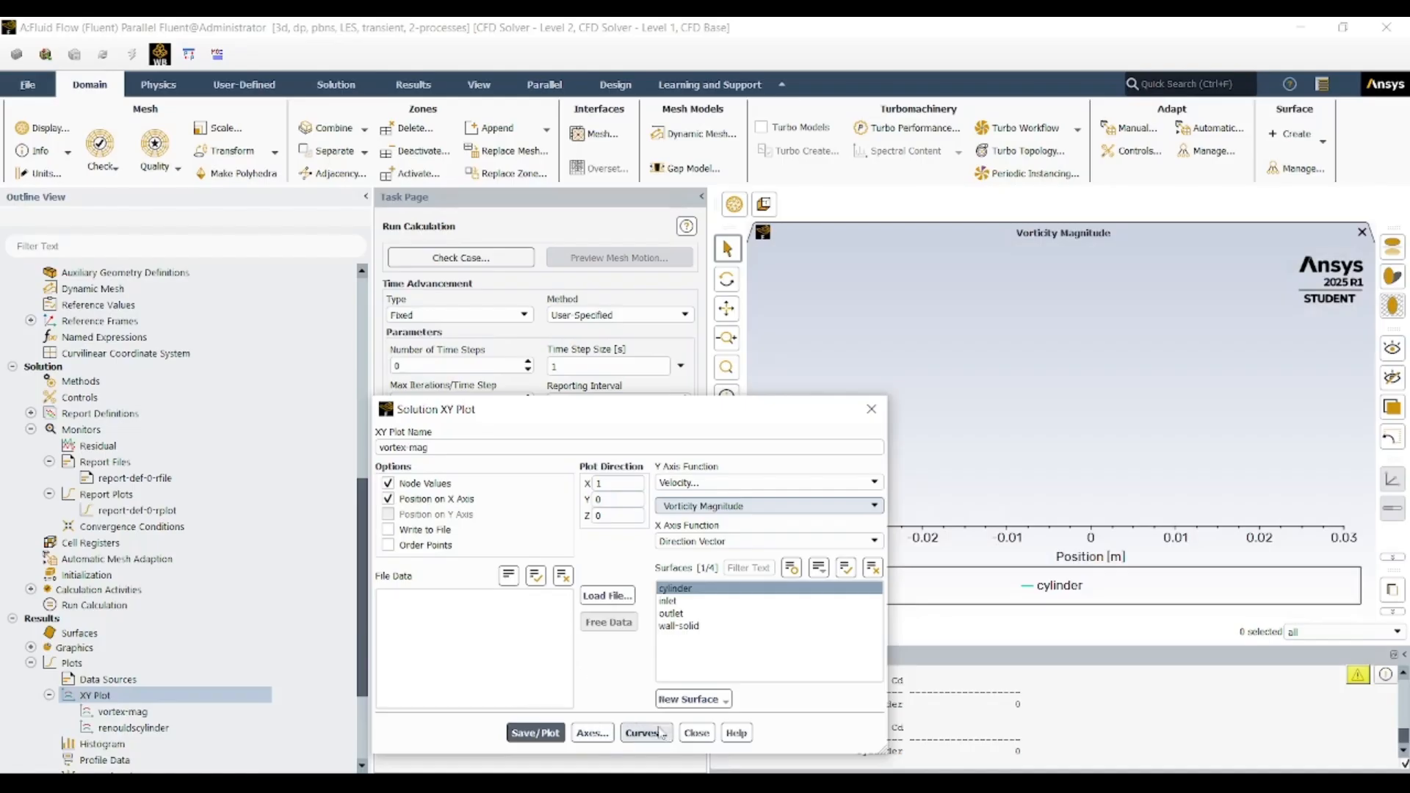
left_click(696, 733)
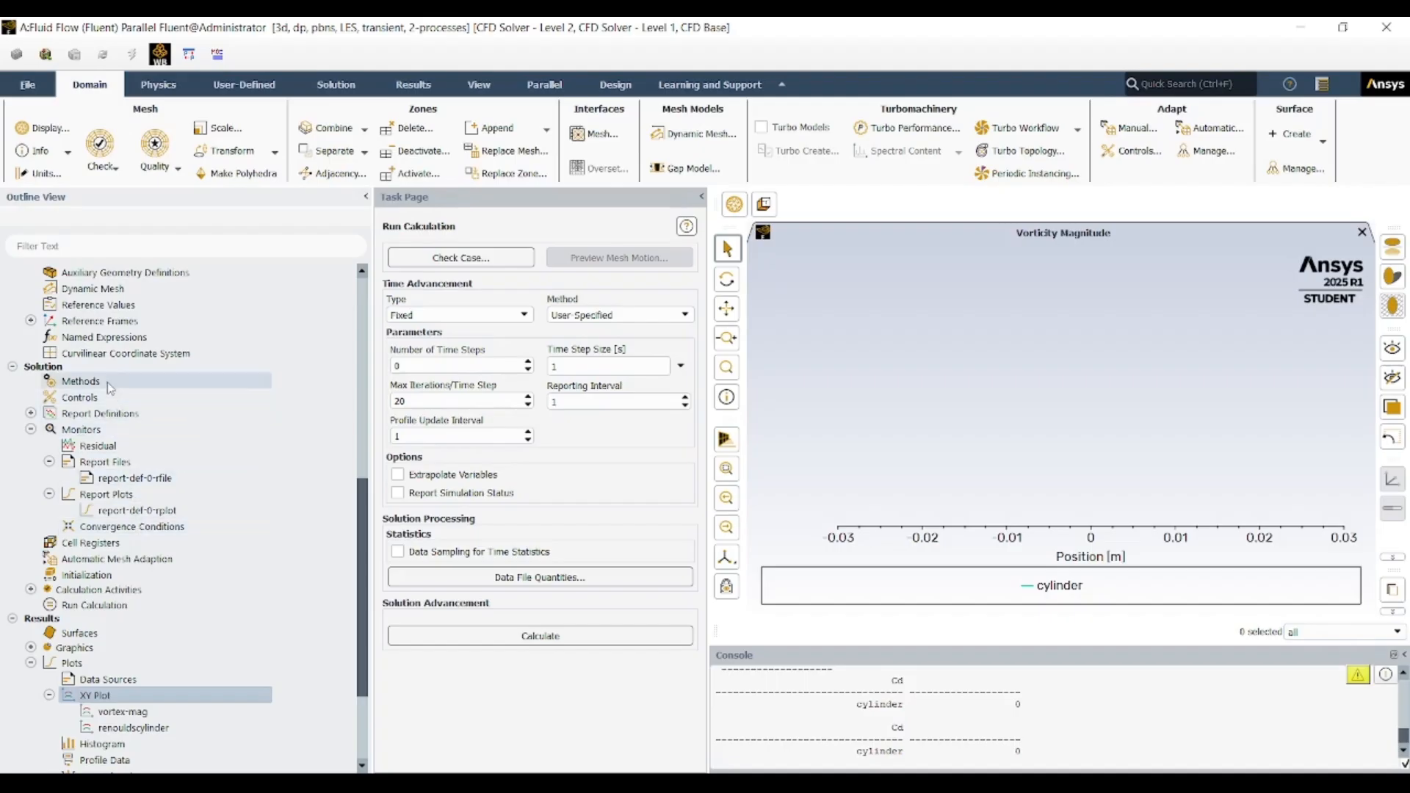
- In the run calculation settings, set the maximum iterations per time step to 25
left_click(115, 607)
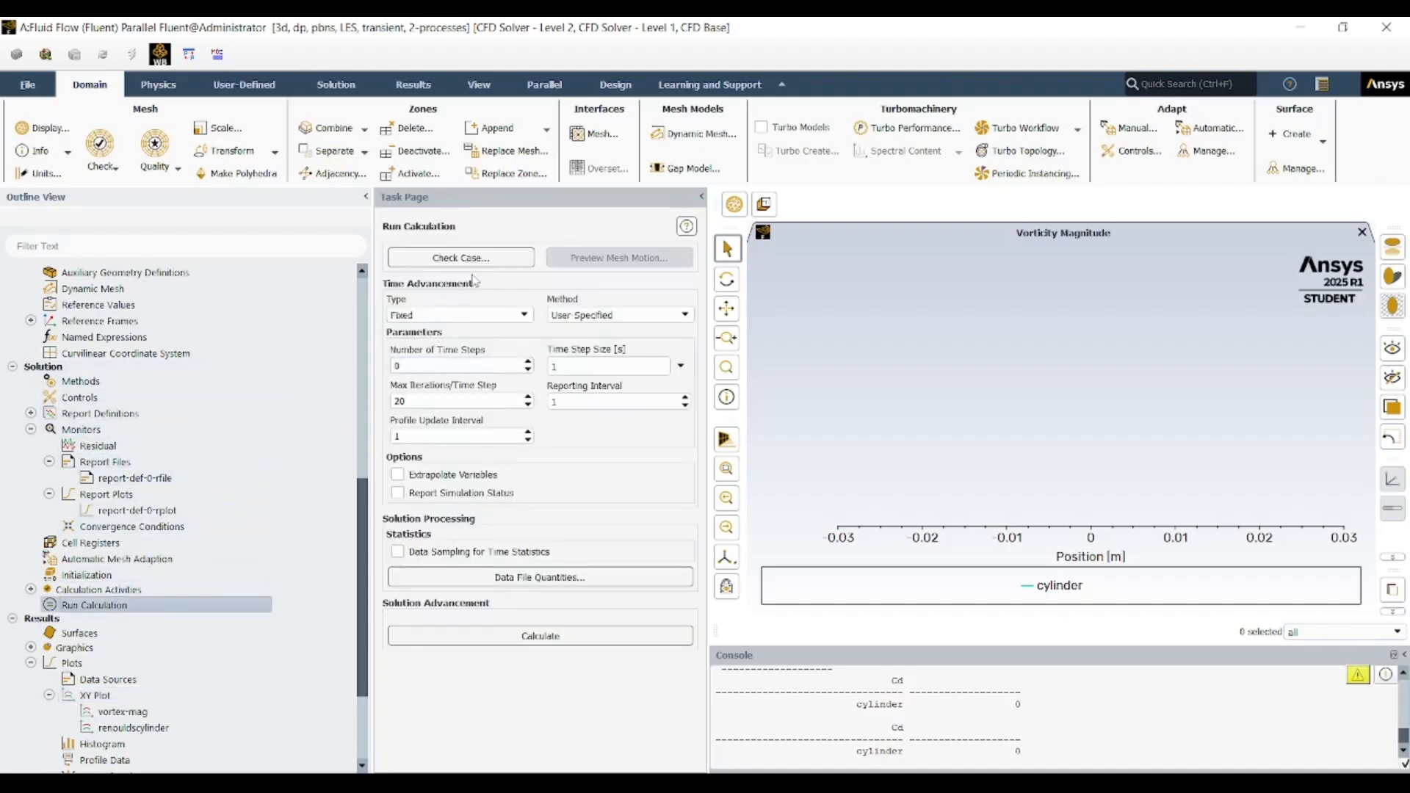
left_click(528, 404)
left_click(528, 404)
left_click(528, 404)
left_click(528, 404)
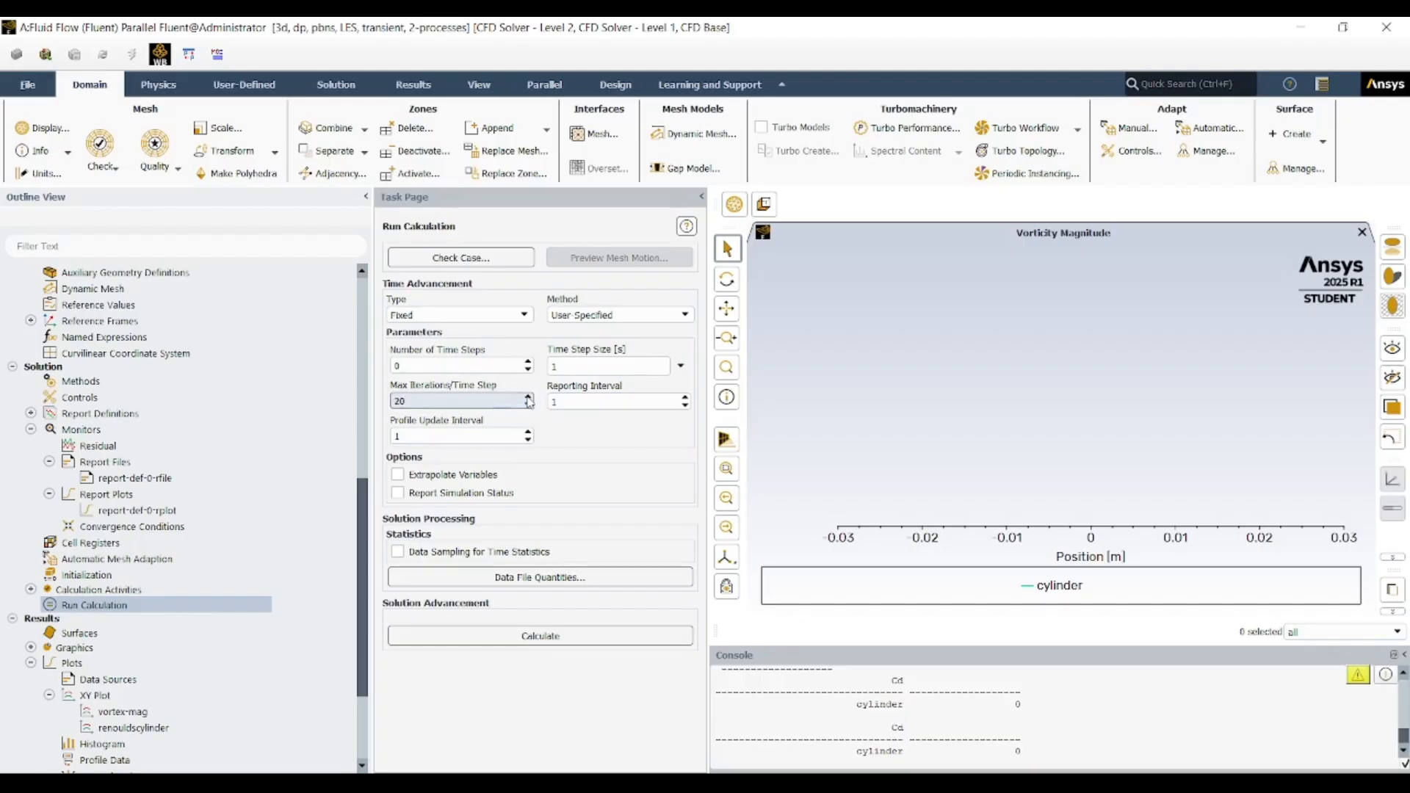
left_click(527, 397)
left_click(527, 397)
- Set the time step size to a value of 0.5 s
left_click(619, 362)
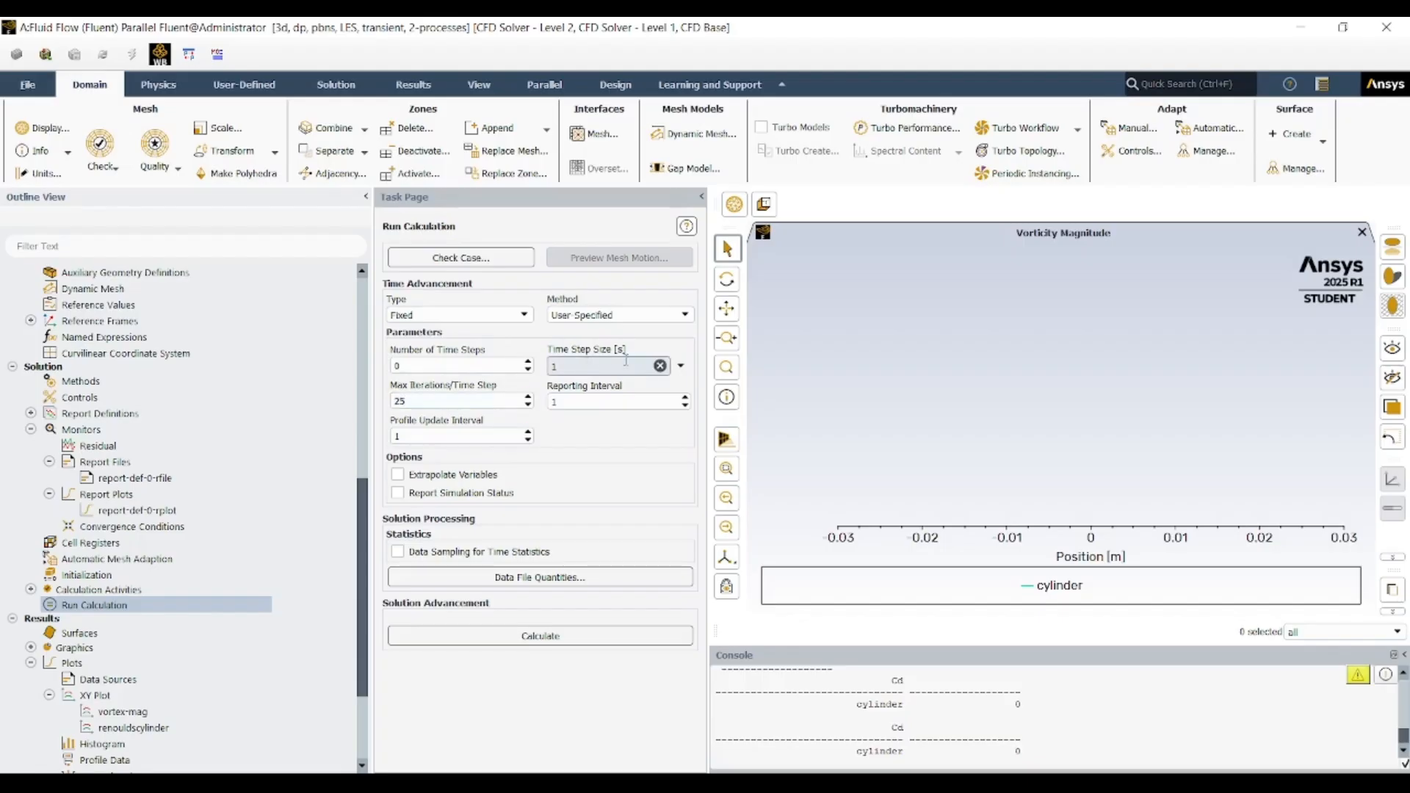
left_click(680, 367)
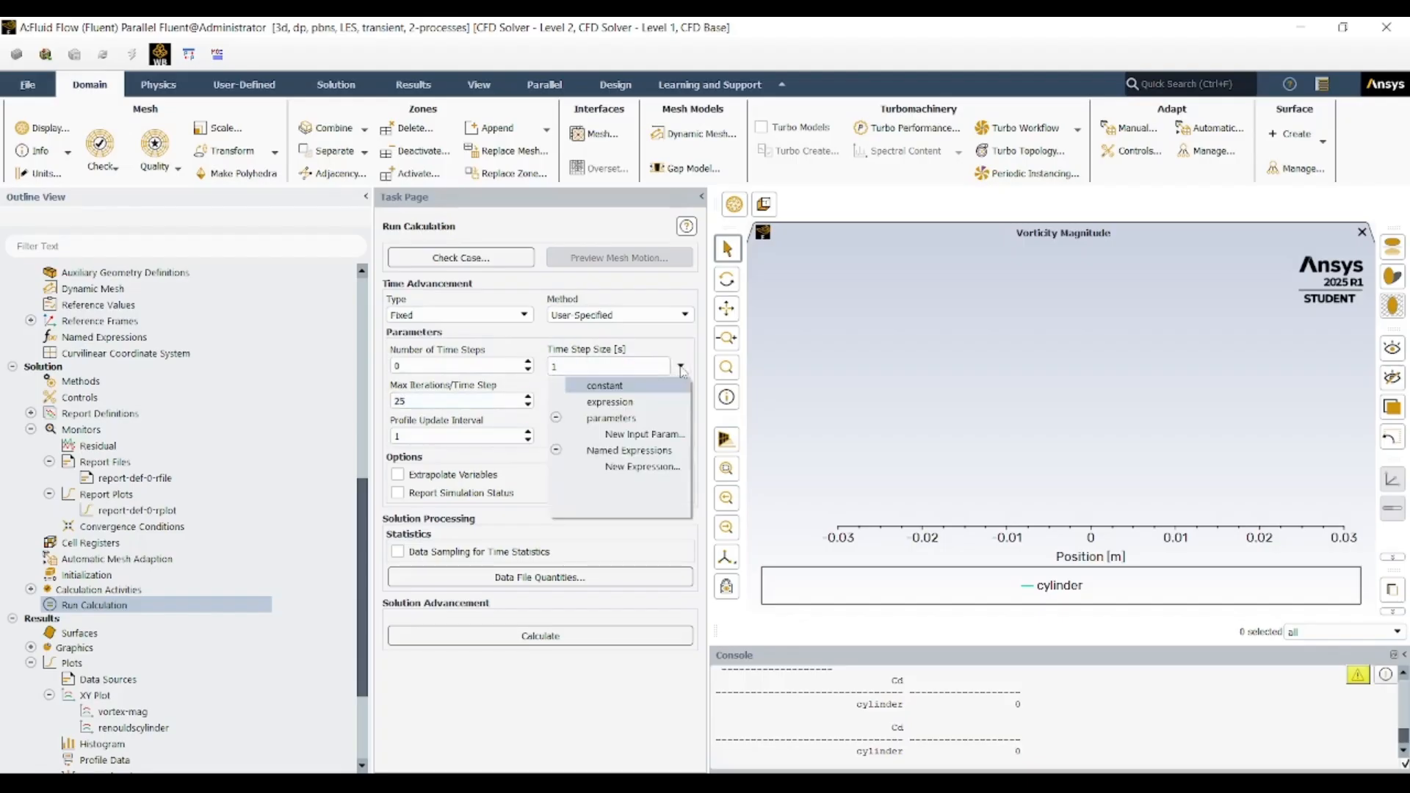
left_click(625, 365)
key("BackSpace")
type("0.5")
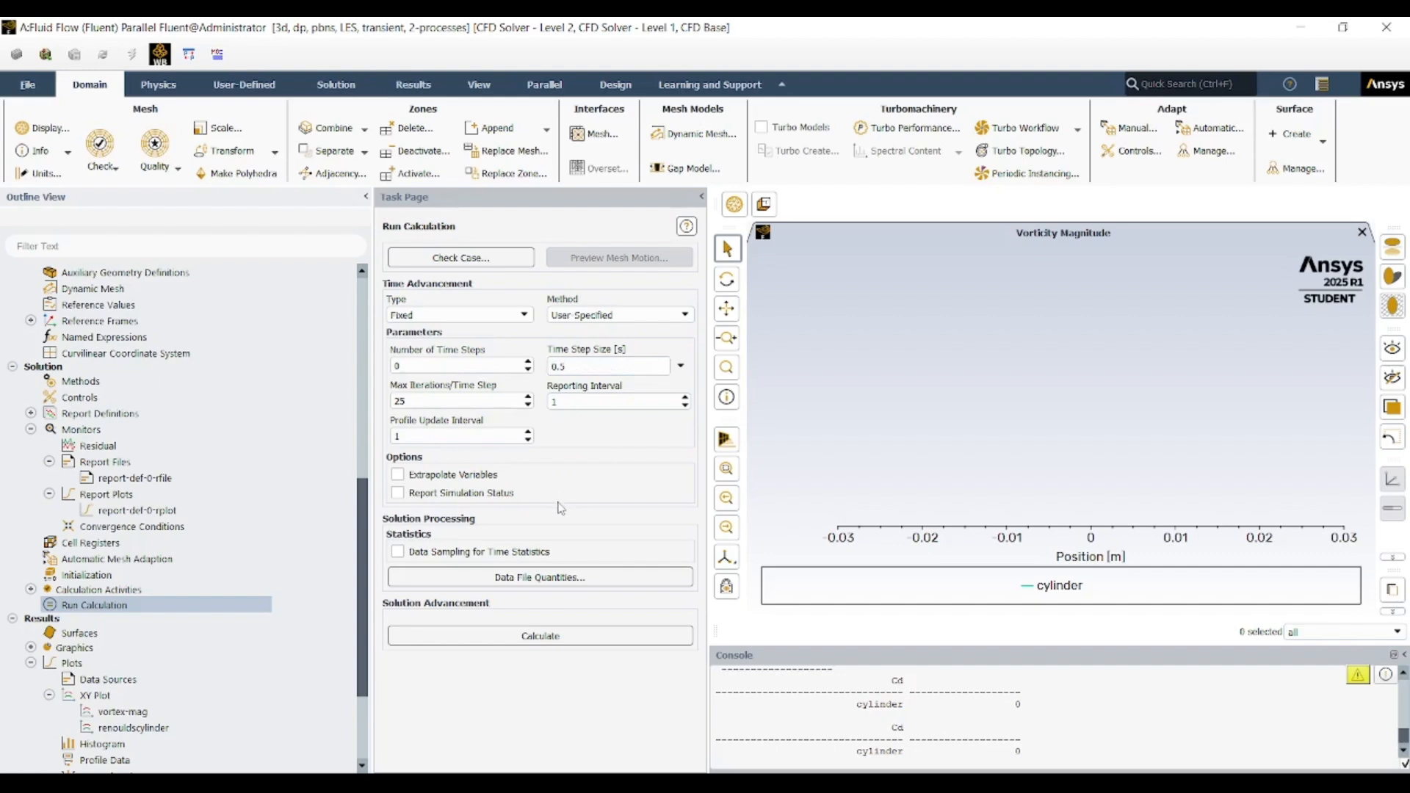
- Run the calculation to completion and display the scaled residuals graph
left_click(545, 641)
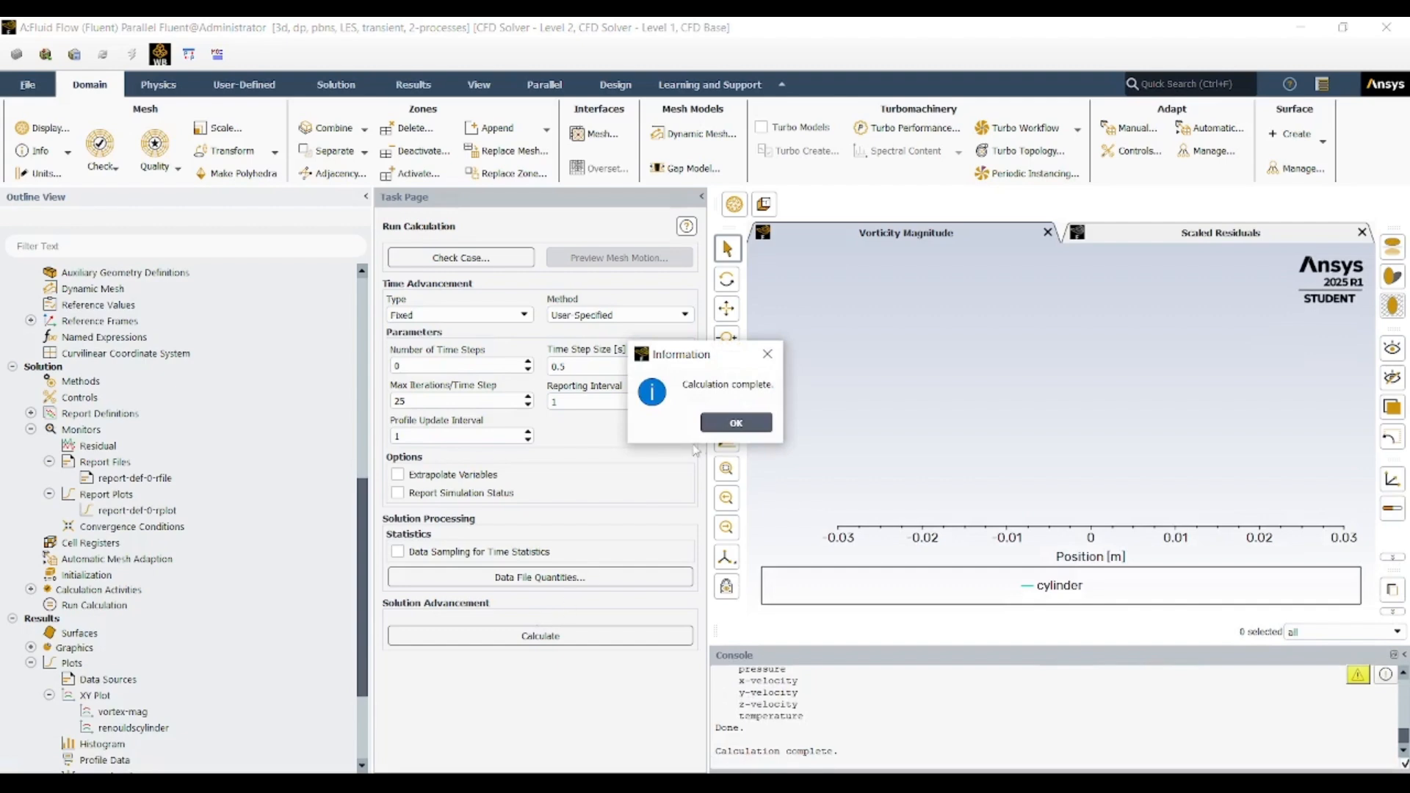
left_click(737, 423)
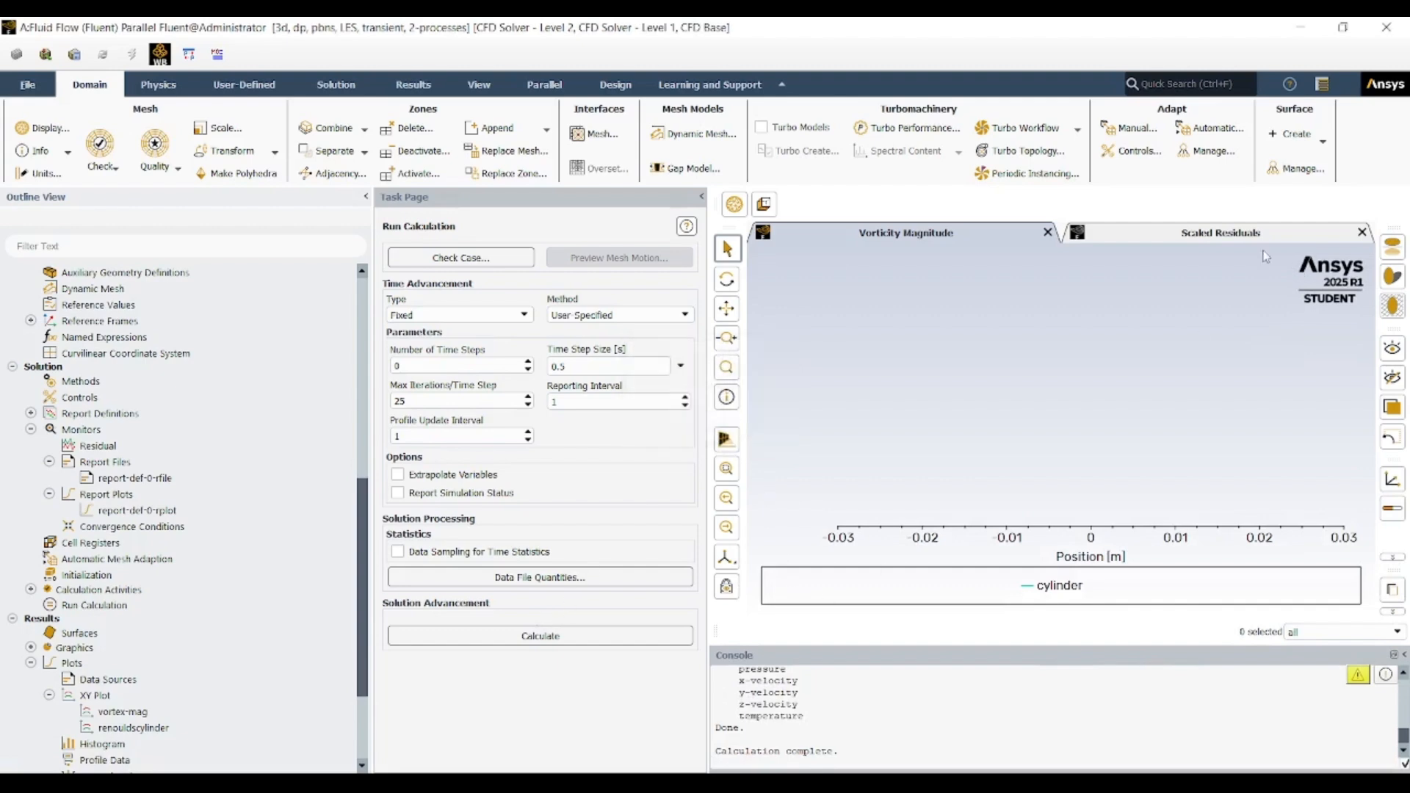
left_click(1249, 233)
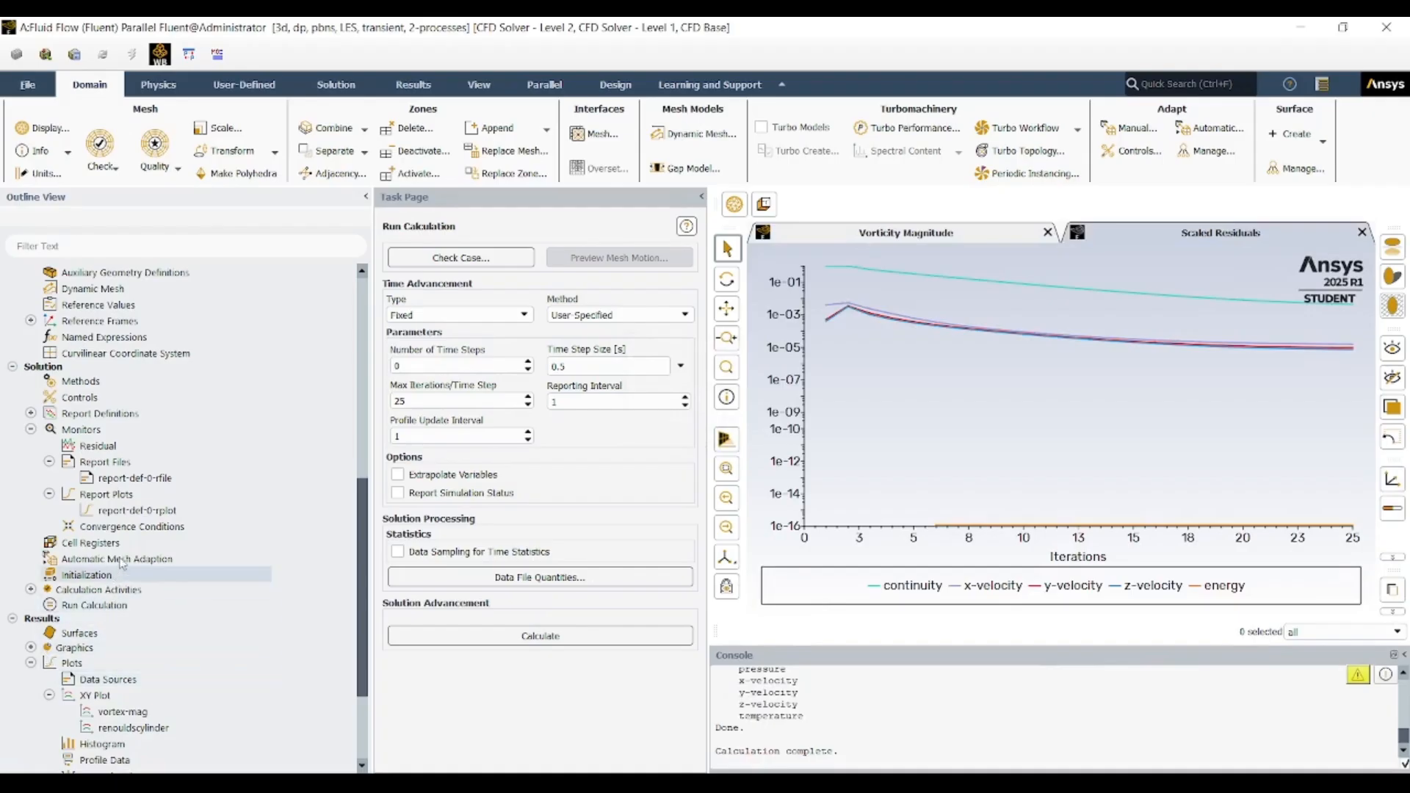
- Try to plot the report plot report-def-0-rplot and dismiss the resulting message
scroll(117, 532, "down", 1)
right_click(135, 464)
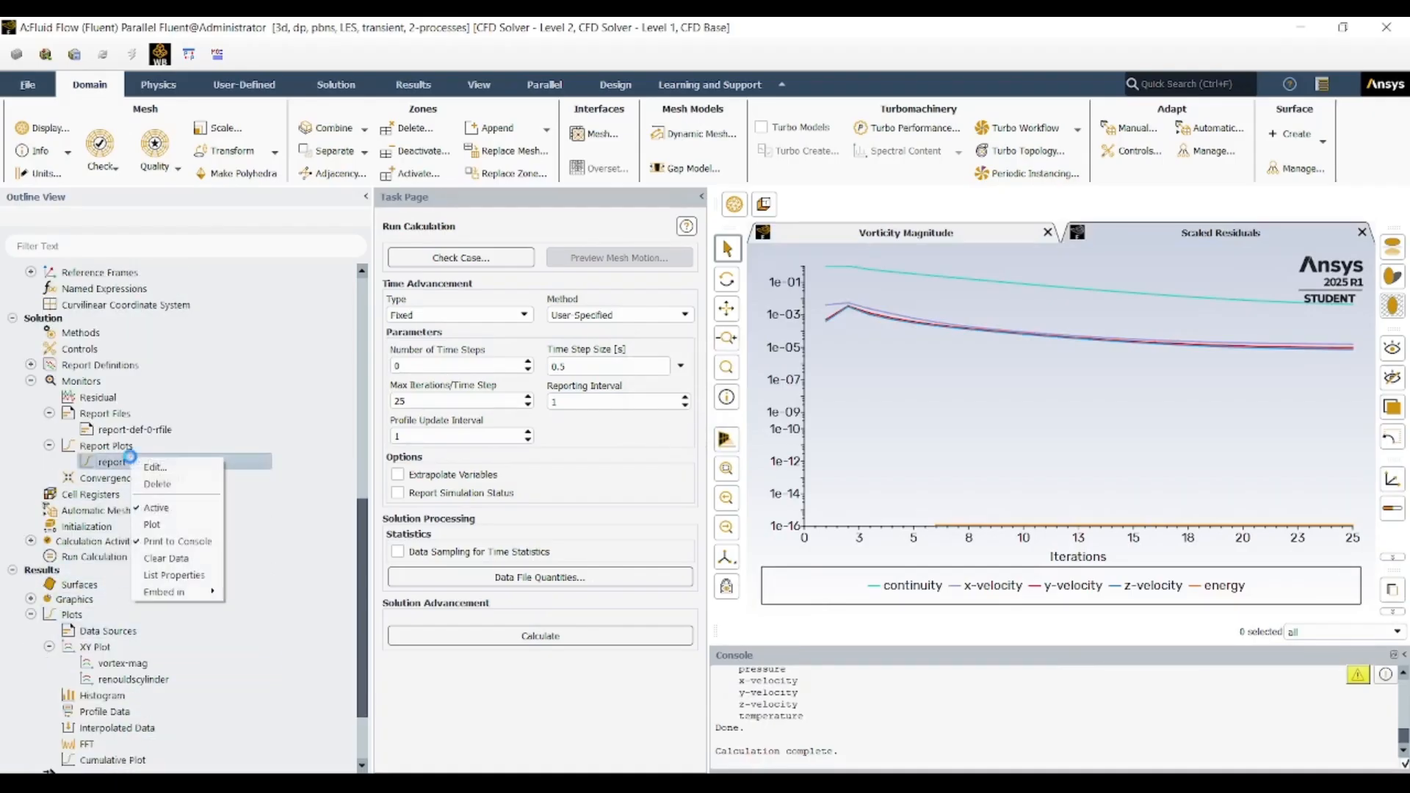
left_click(163, 521)
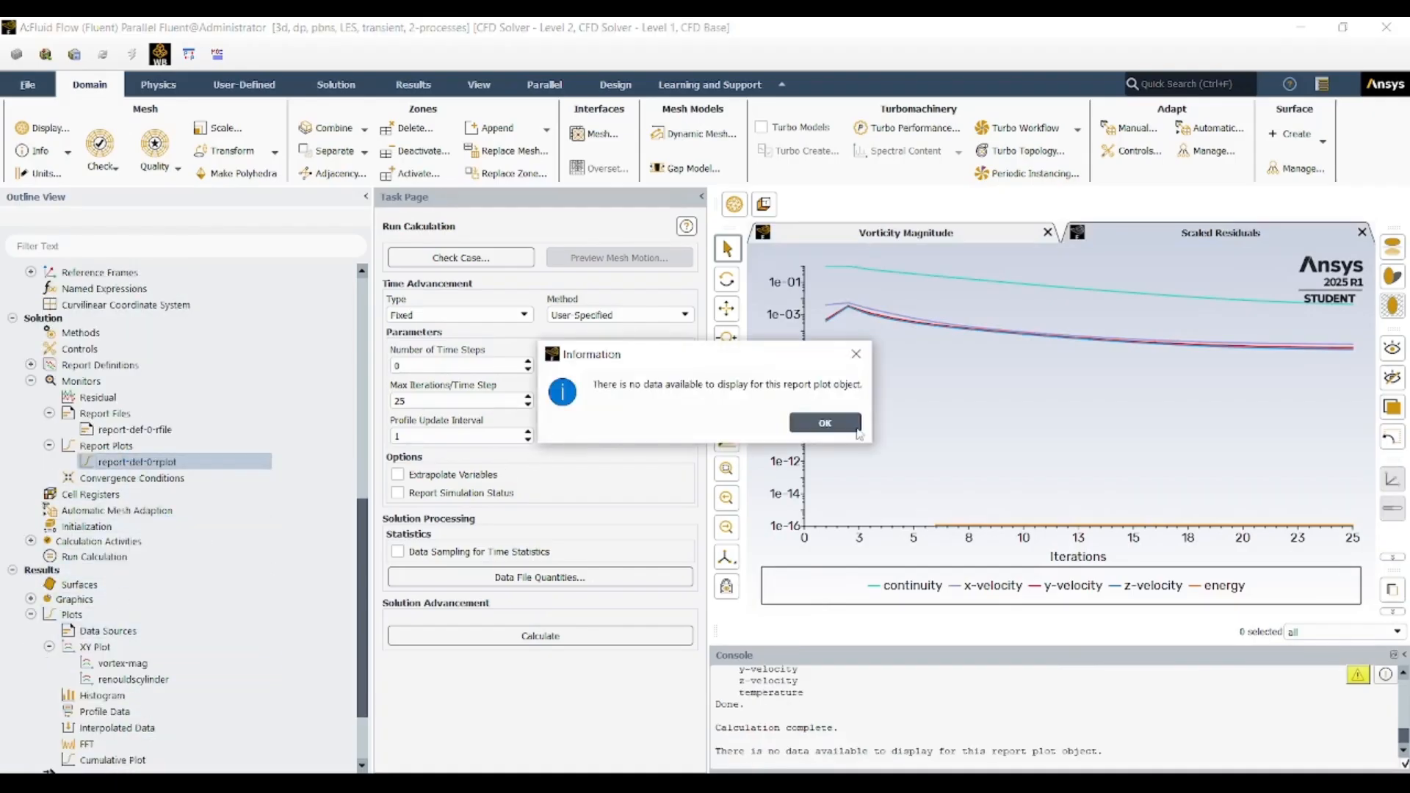
key("Return")
- Plot the renouldscylinder XY plot of cell Reynolds number in a new window
scroll(154, 652, "down", 1)
scroll(154, 653, "down", 1)
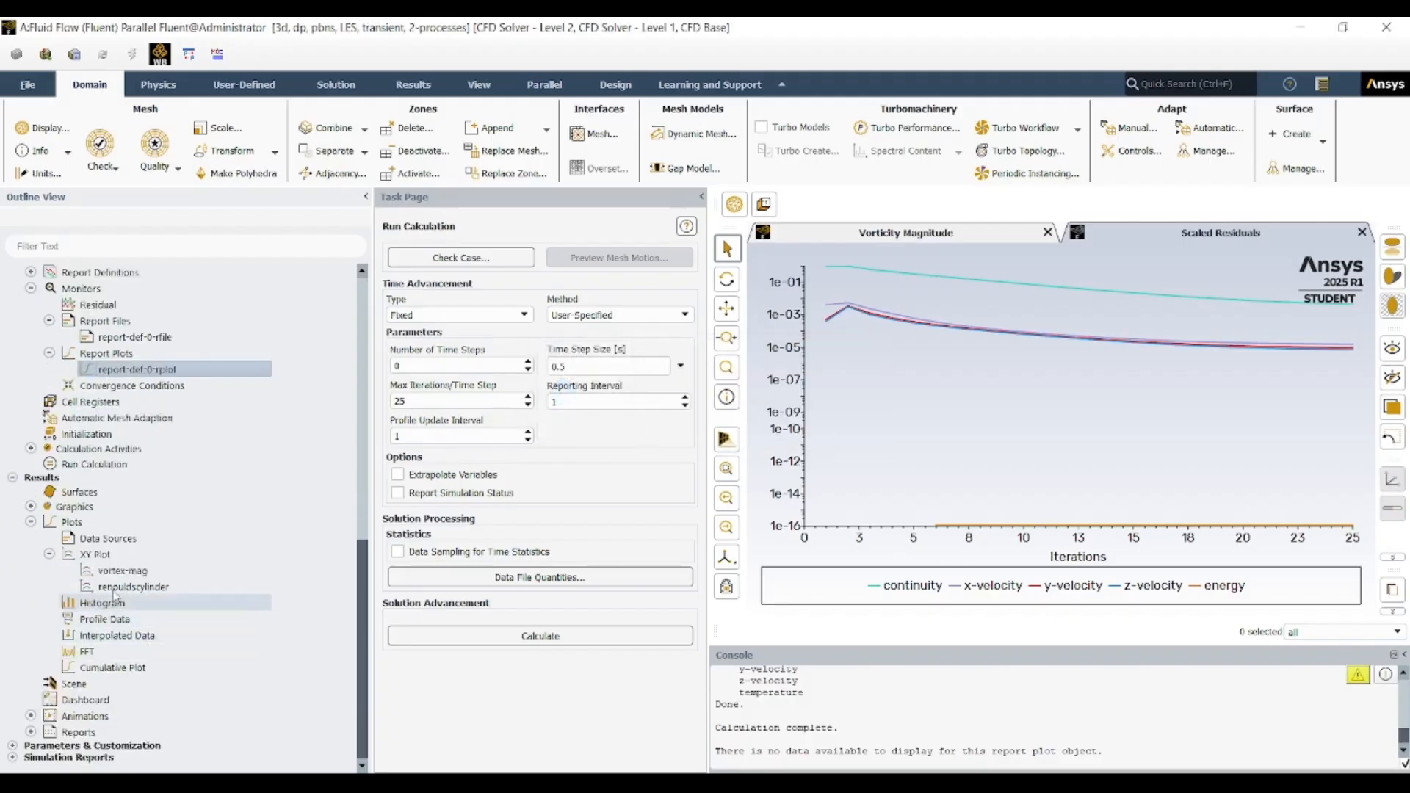
left_click(127, 578)
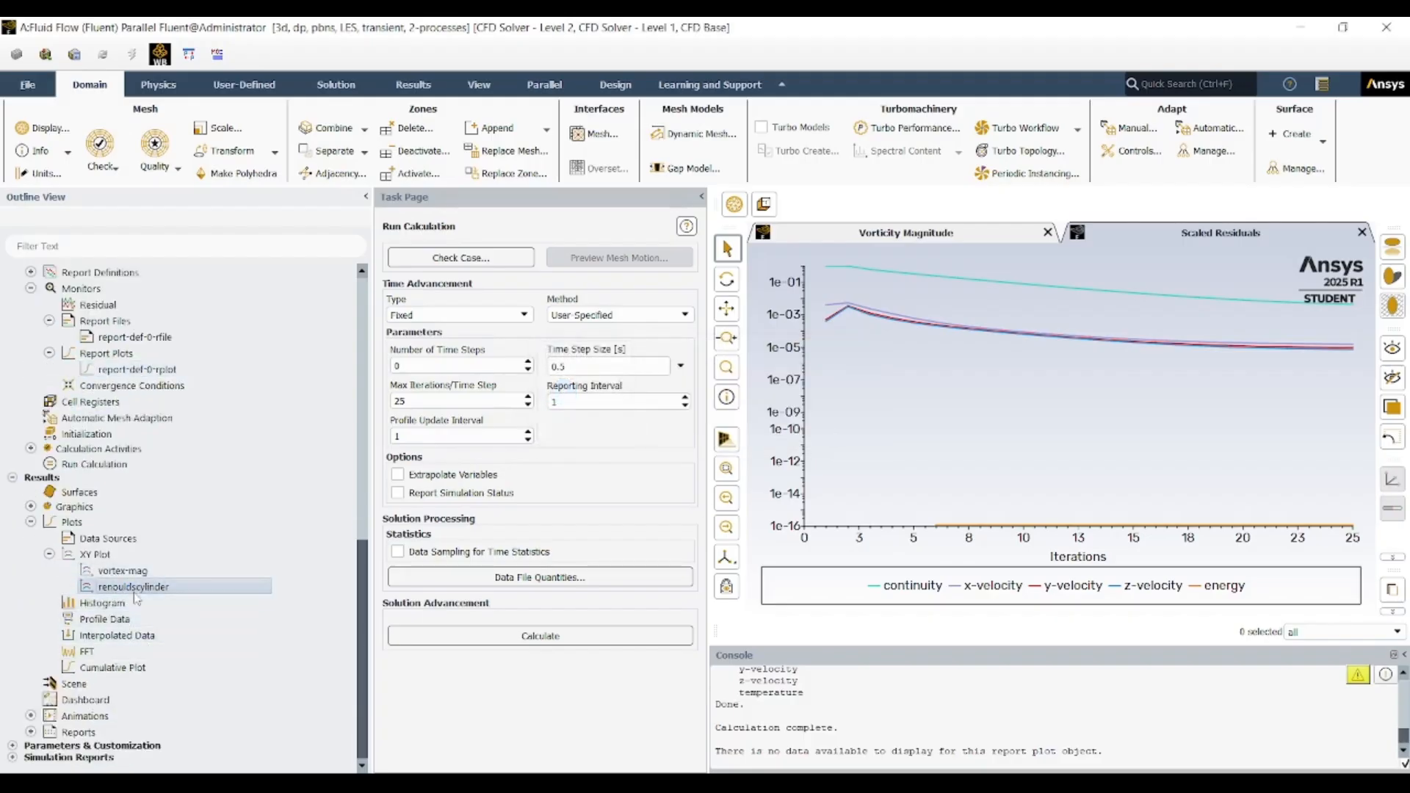
right_click(136, 594)
mouse_move(175, 674)
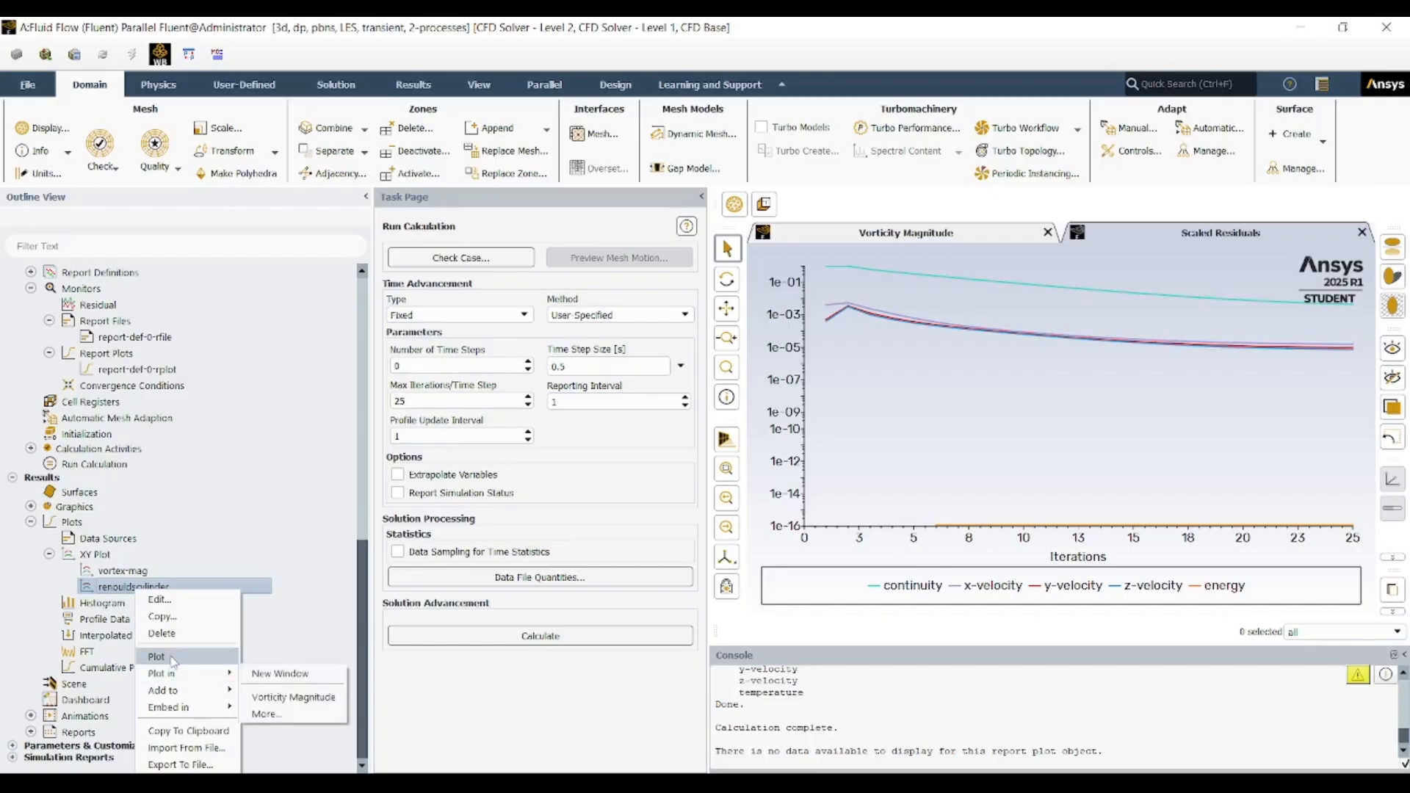
left_click(273, 675)
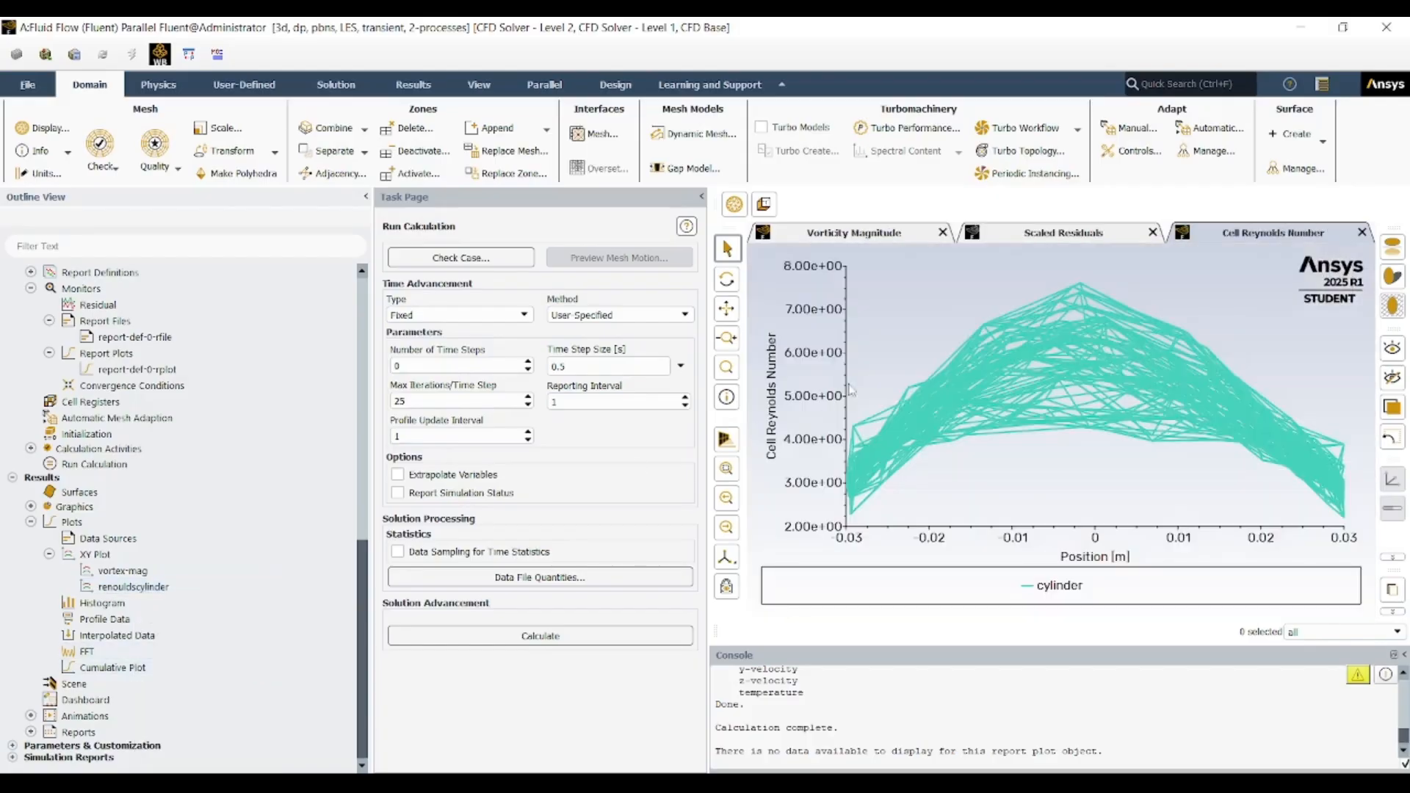
mouse_move(1082, 285)
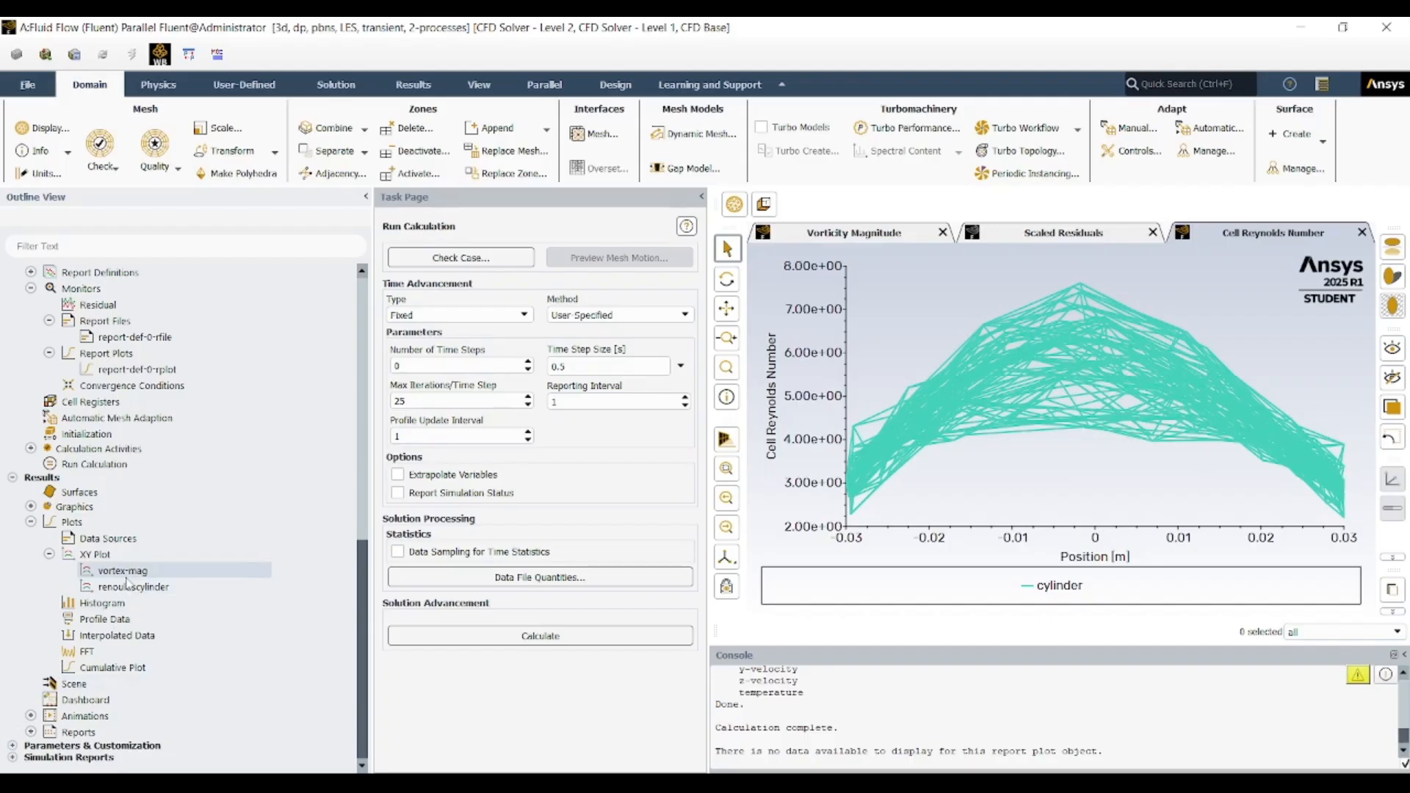
- Plot the vortex-mag XY plot of vorticity magnitude in a new window
right_click(125, 575)
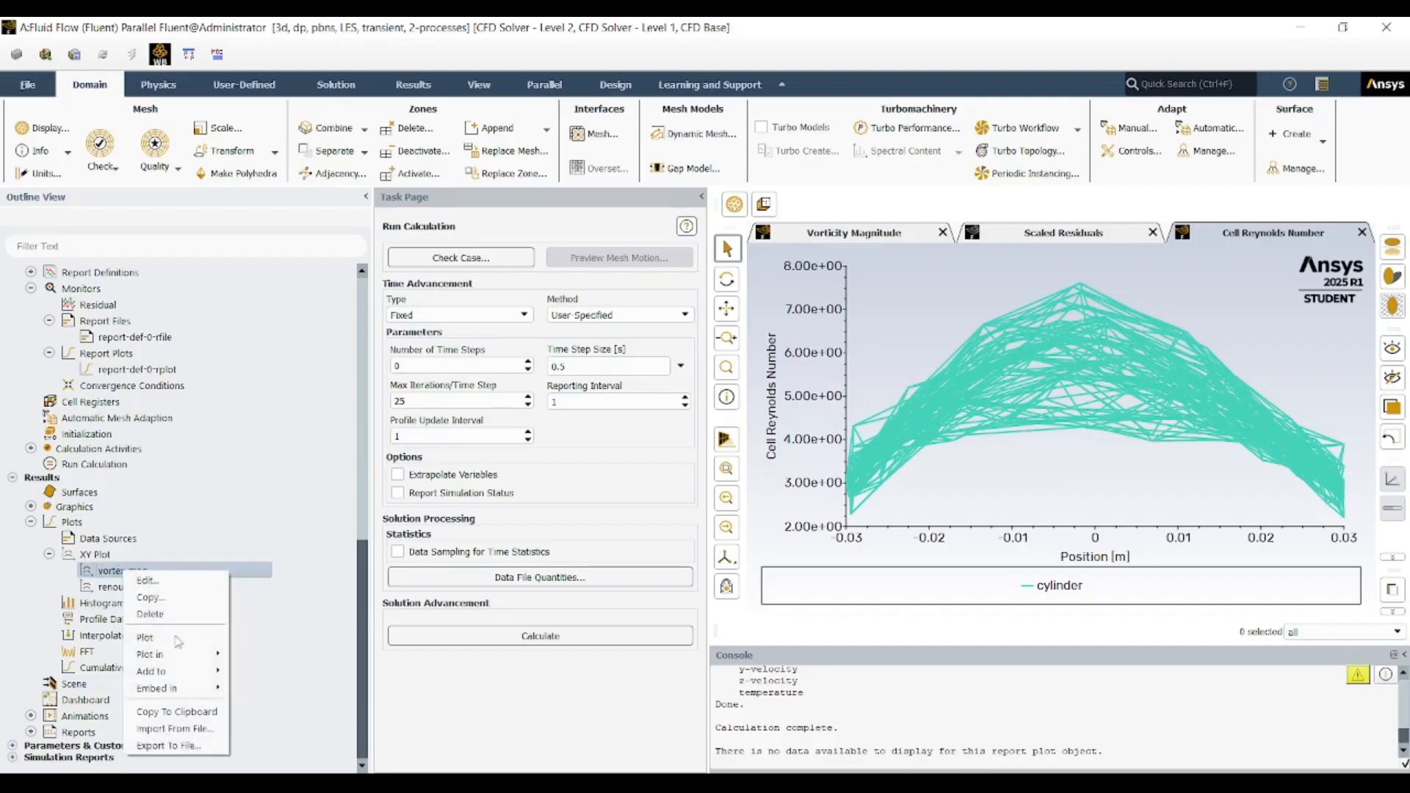
mouse_move(176, 654)
left_click(249, 655)
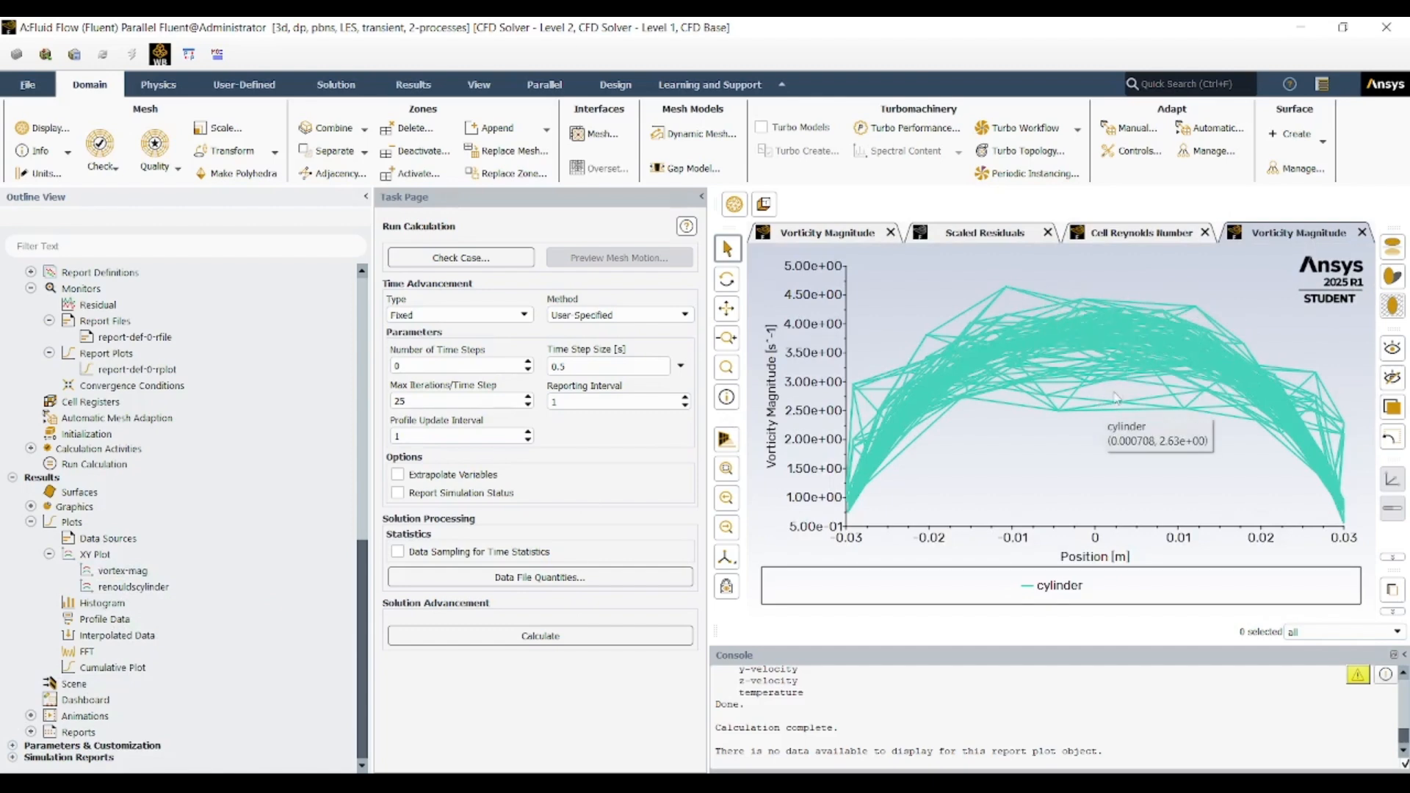
- Look through the outline's setup, solution and results entries, including the list of report definitions
scroll(259, 508, "up", 7)
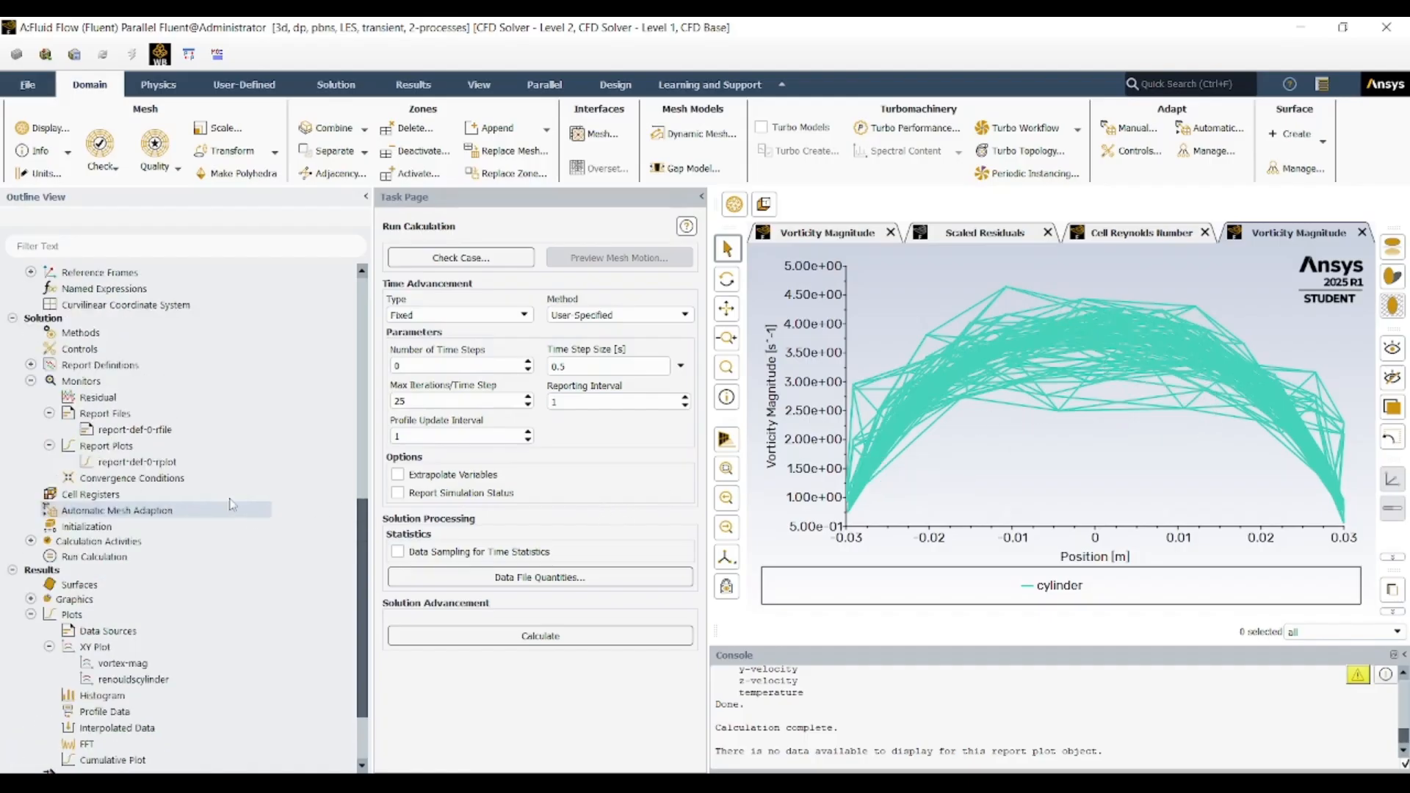
scroll(220, 488, "up", 3)
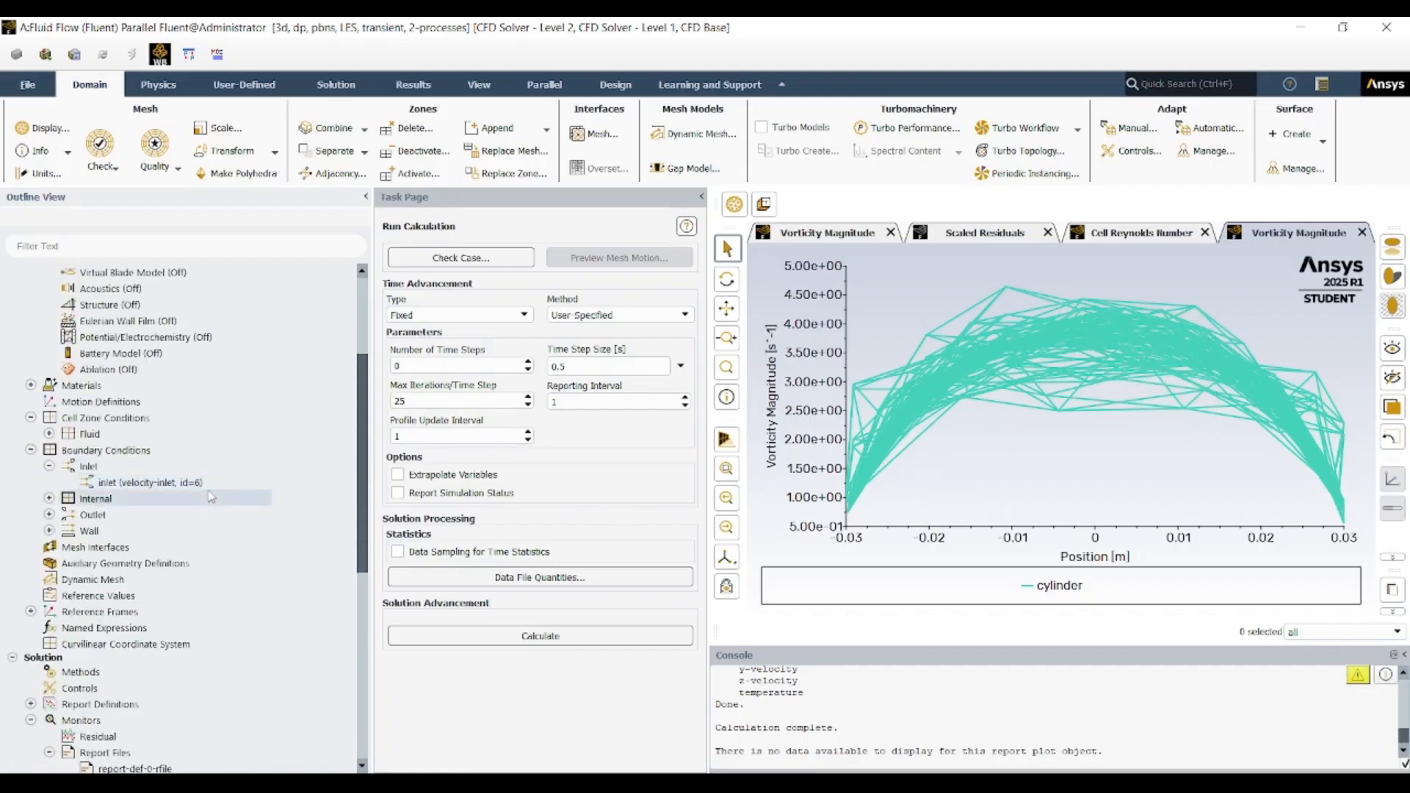
scroll(208, 493, "down", 10)
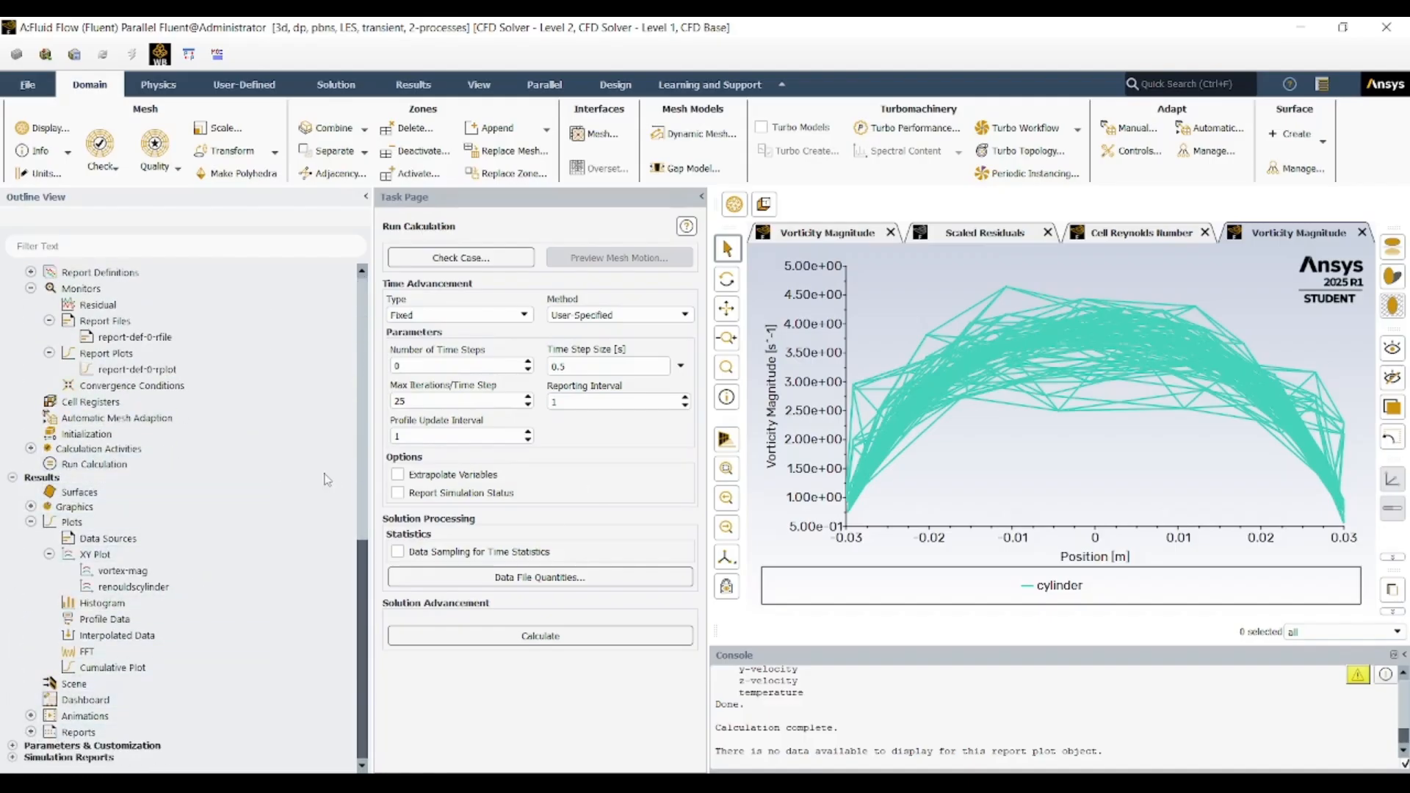
scroll(334, 479, "up", 3)
scroll(49, 434, "up", 2)
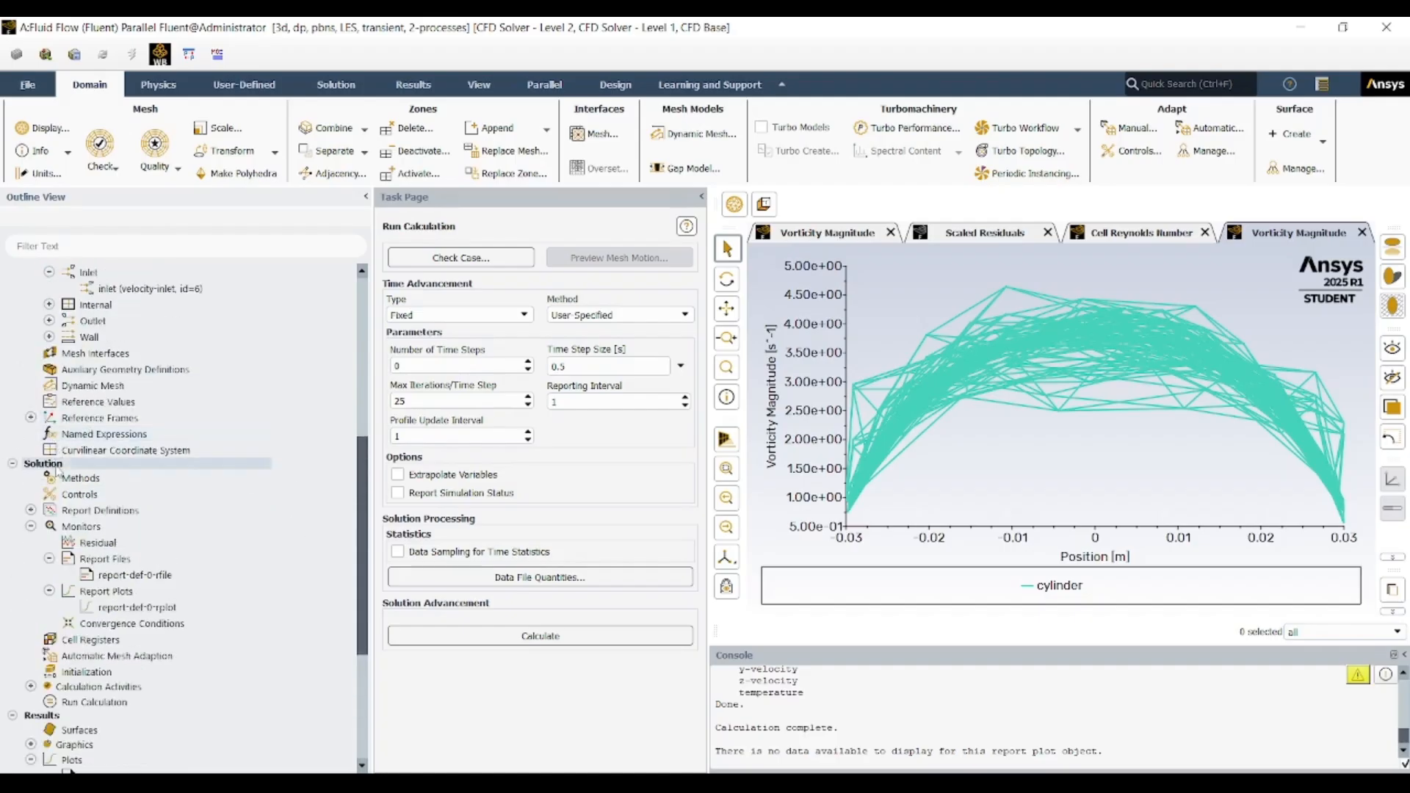
left_click(31, 511)
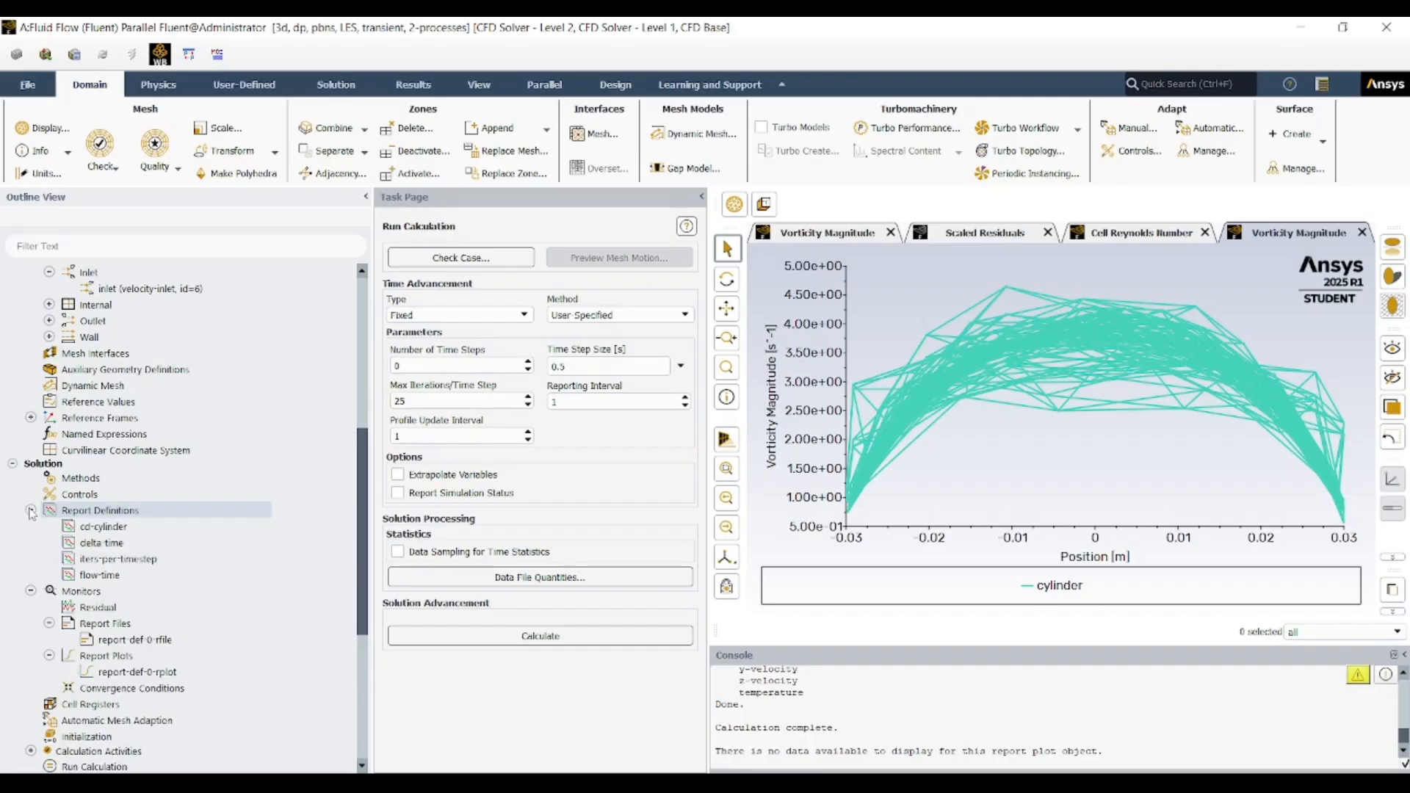
left_click(31, 510)
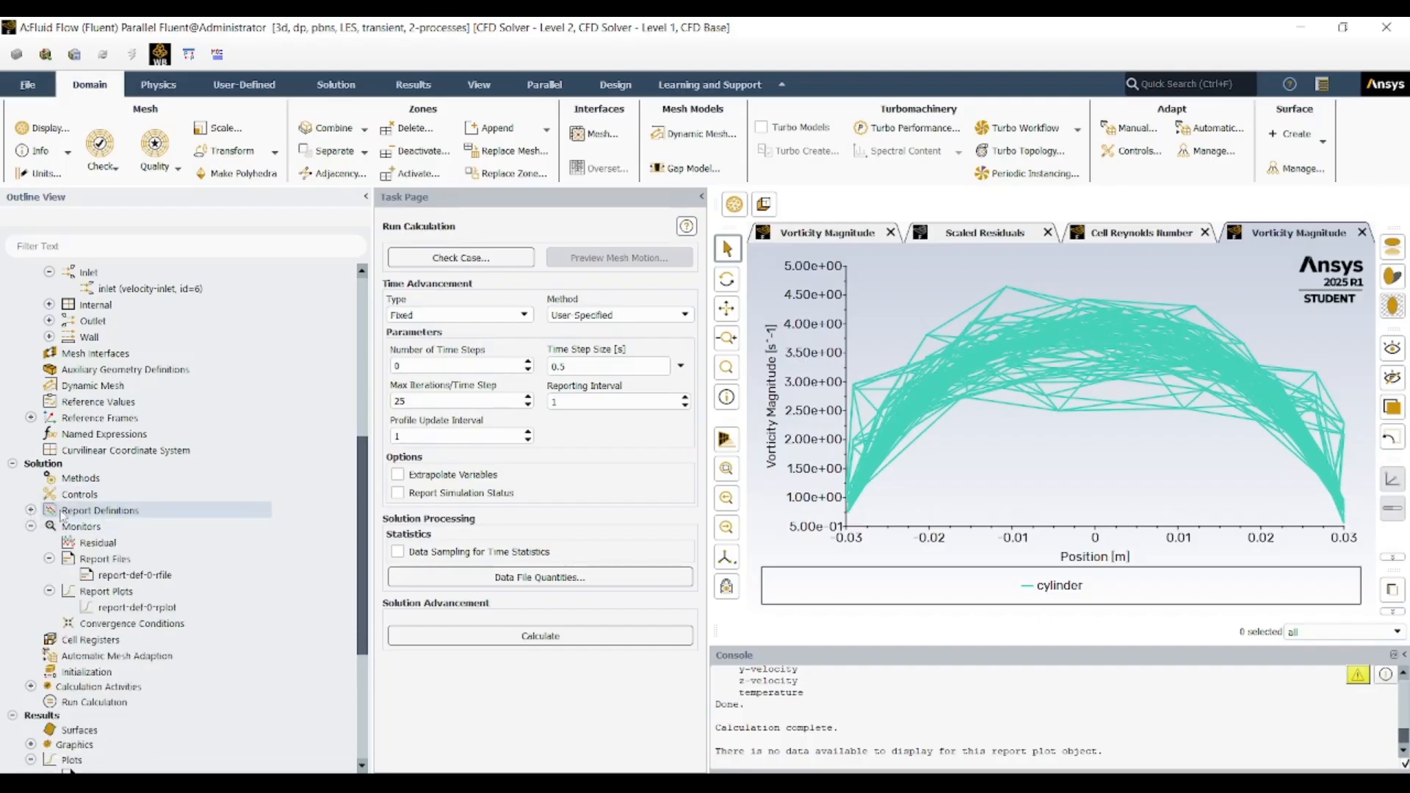
scroll(63, 516, "down", 5)
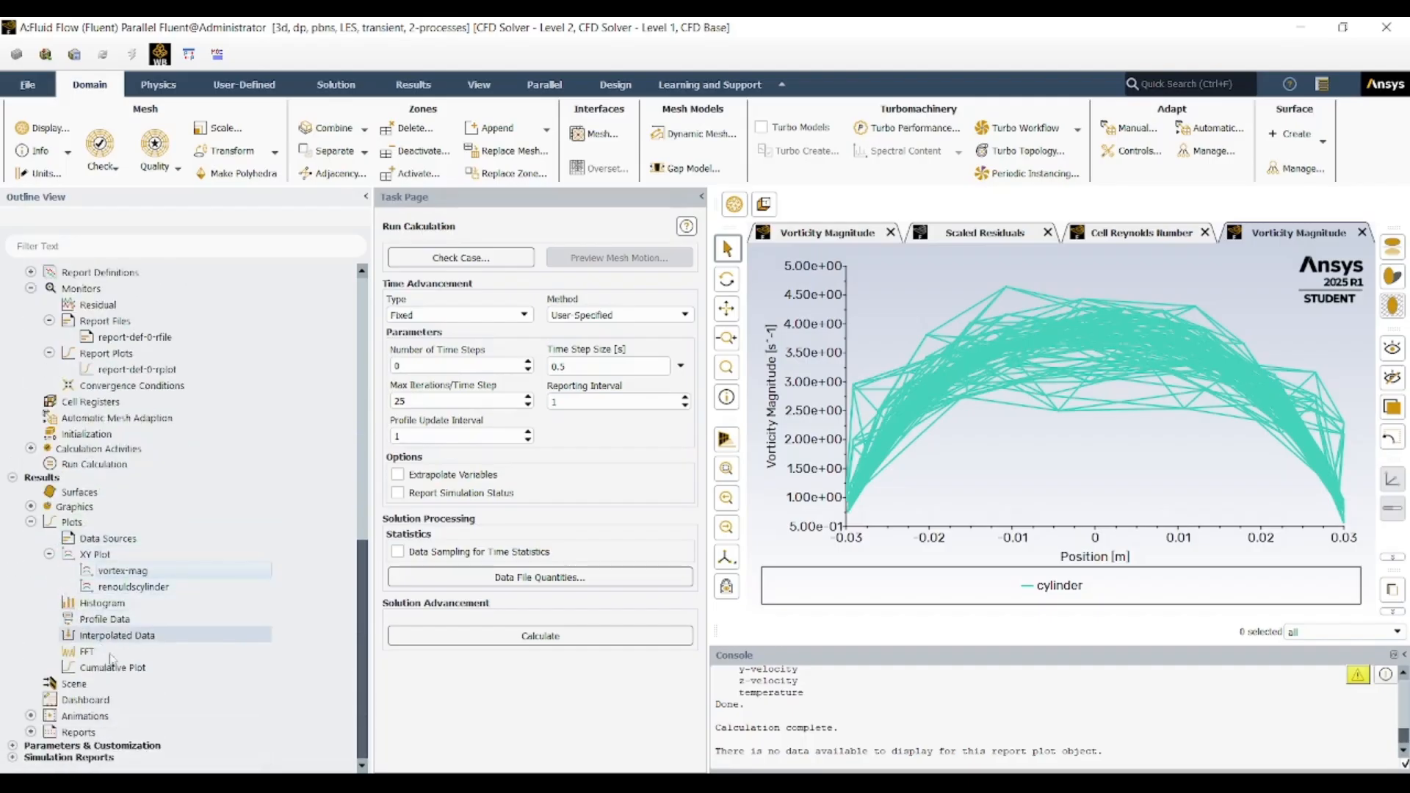
- Start a new contour plot definition under the results graphics and set its variable category to Velocity
left_click(31, 507)
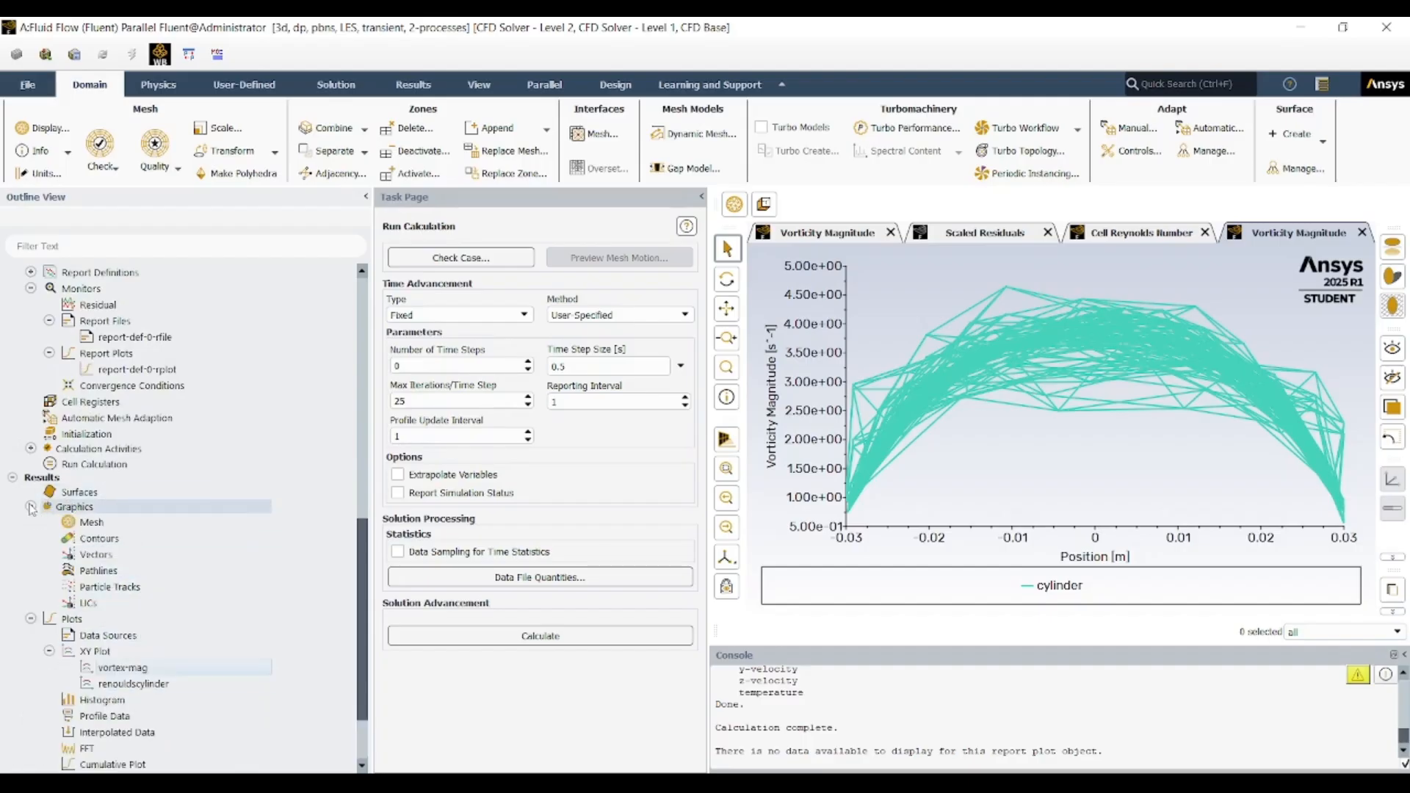
double_click(123, 540)
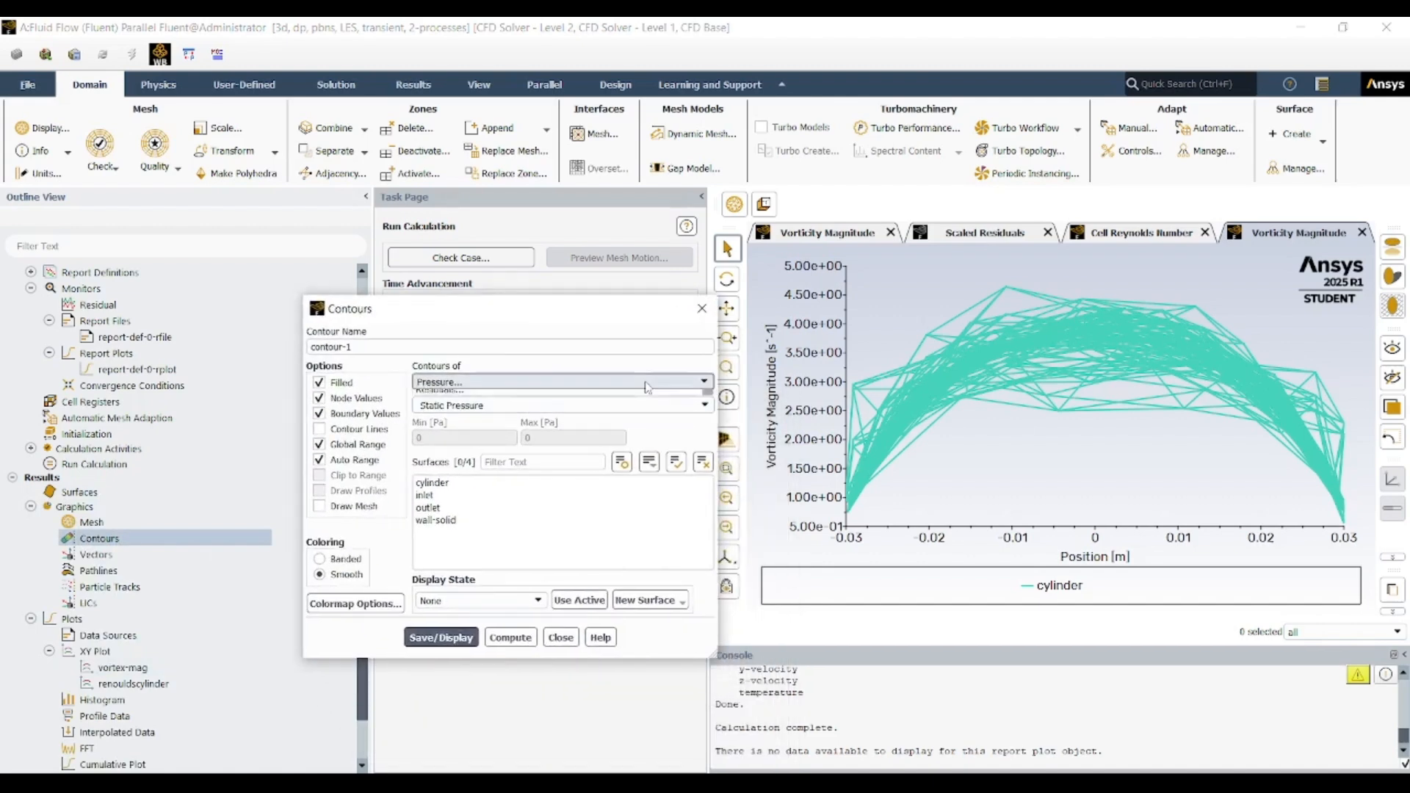
left_click(561, 382)
left_click(531, 421)
- Set the contour variable to Cell Reynolds Number, save the contour and close its definition
left_click(687, 405)
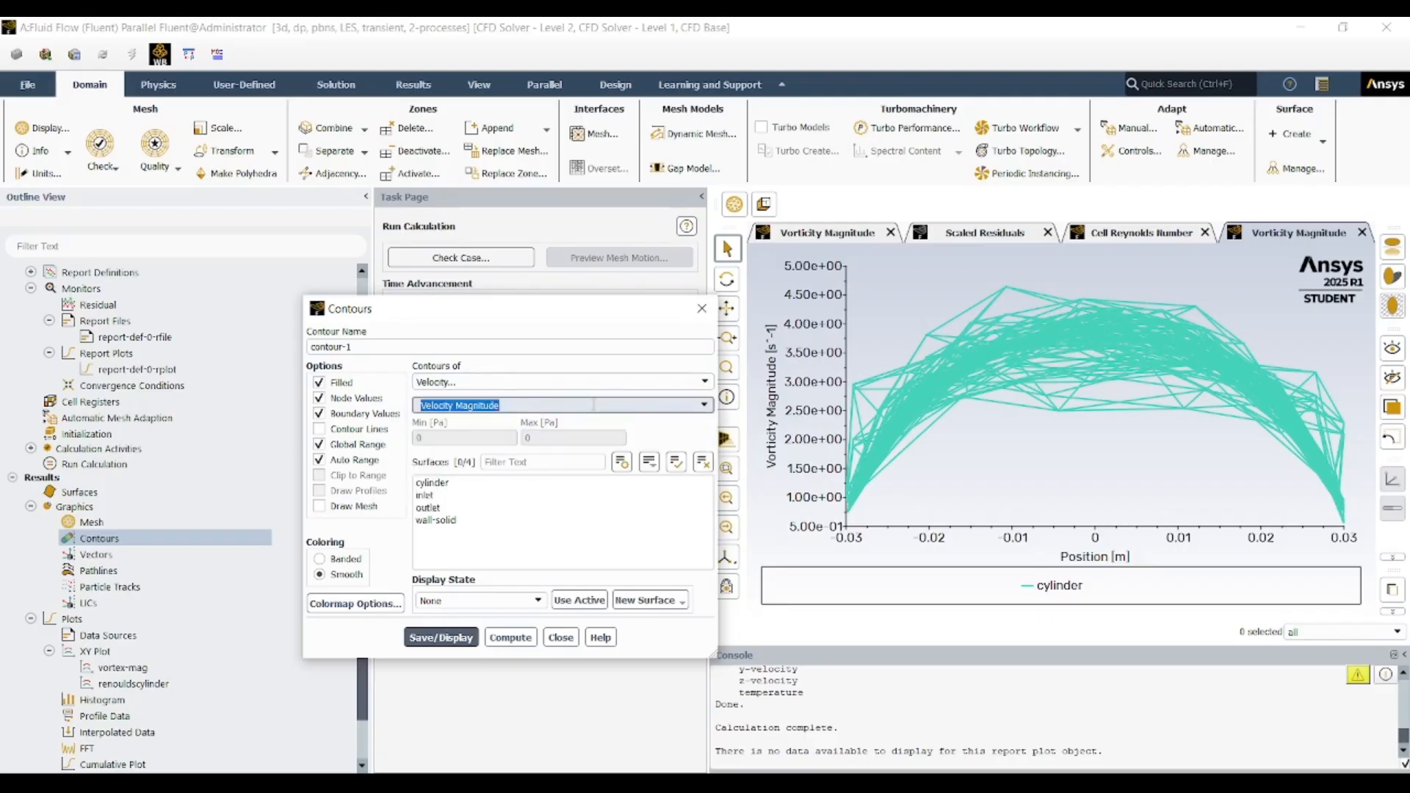
left_click(703, 408)
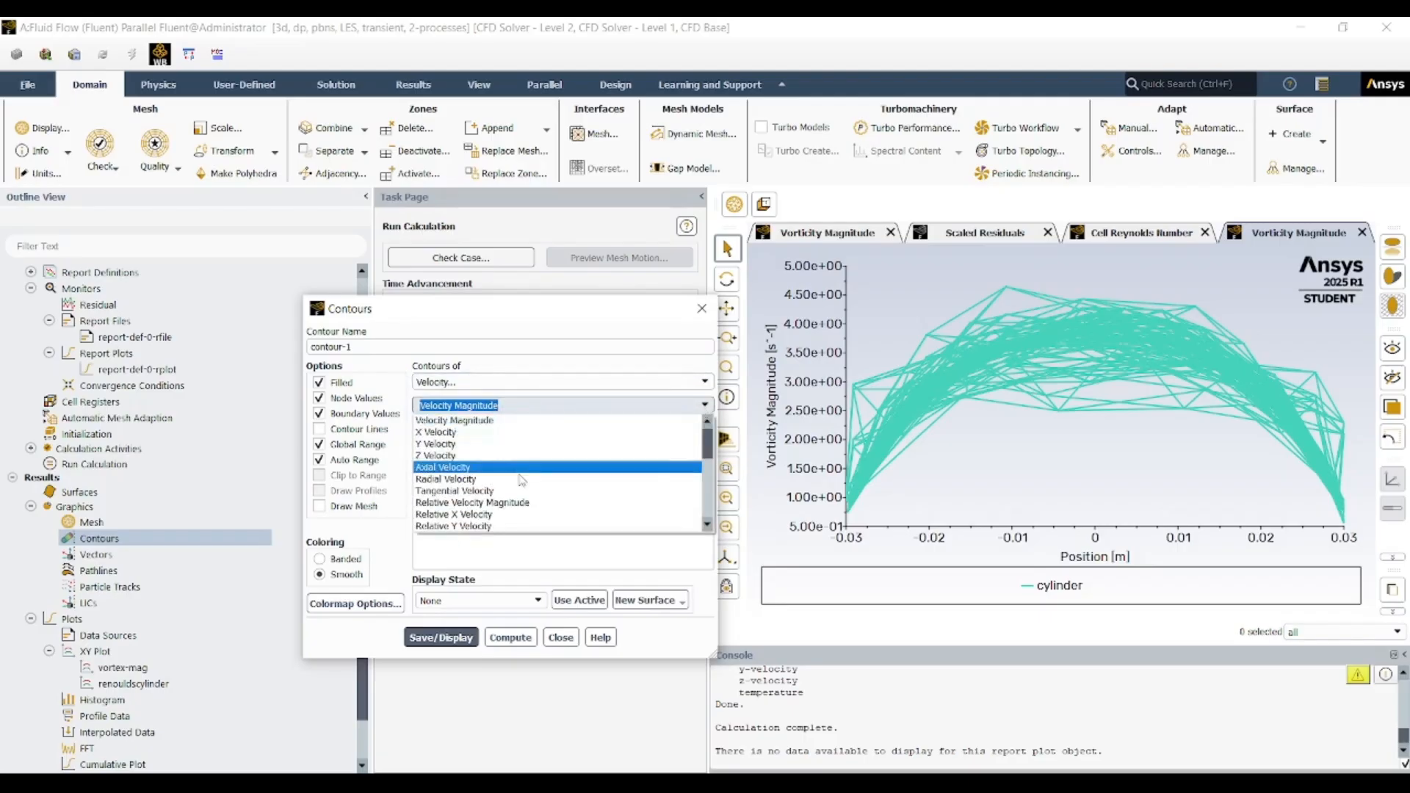
scroll(516, 496, "down", 1)
scroll(515, 498, "down", 2)
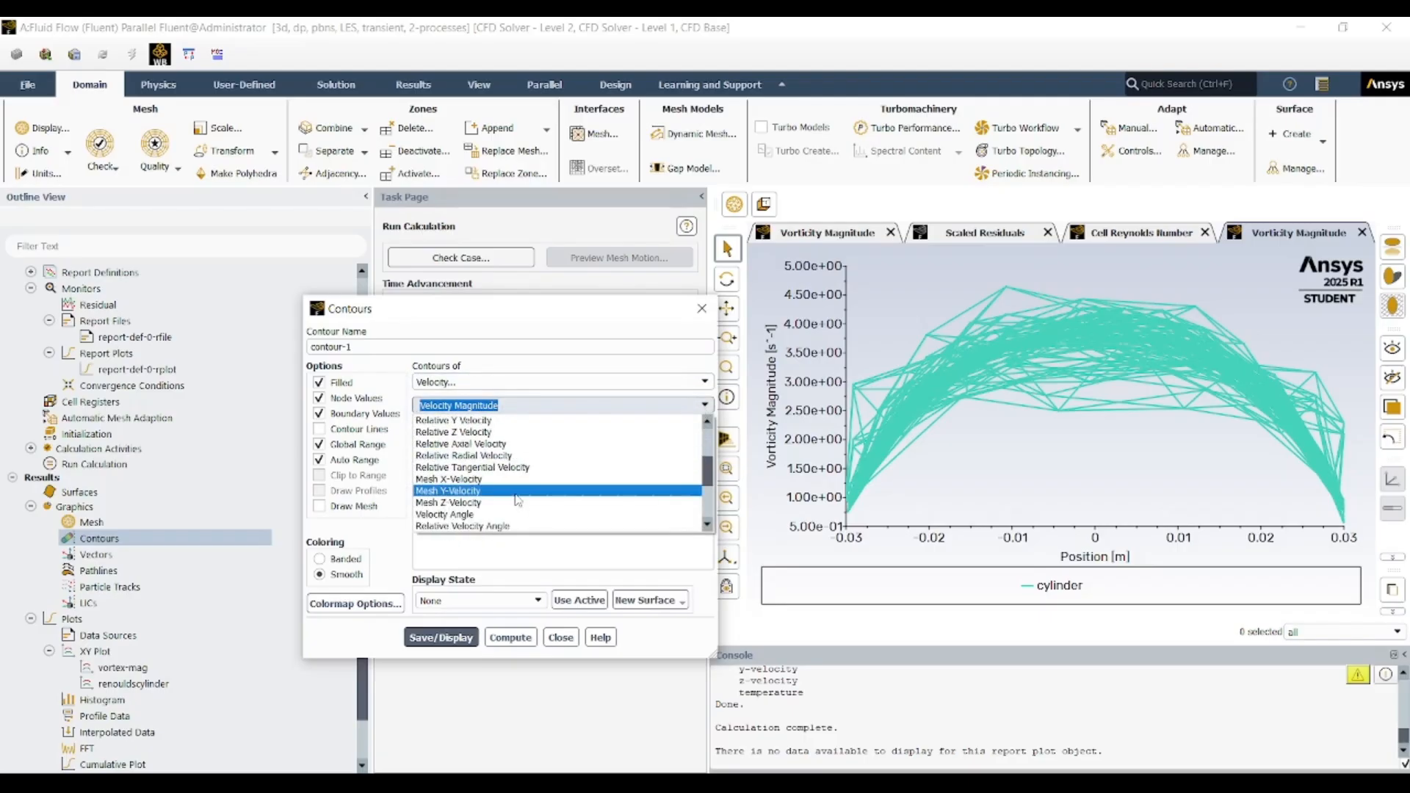
scroll(518, 500, "down", 1)
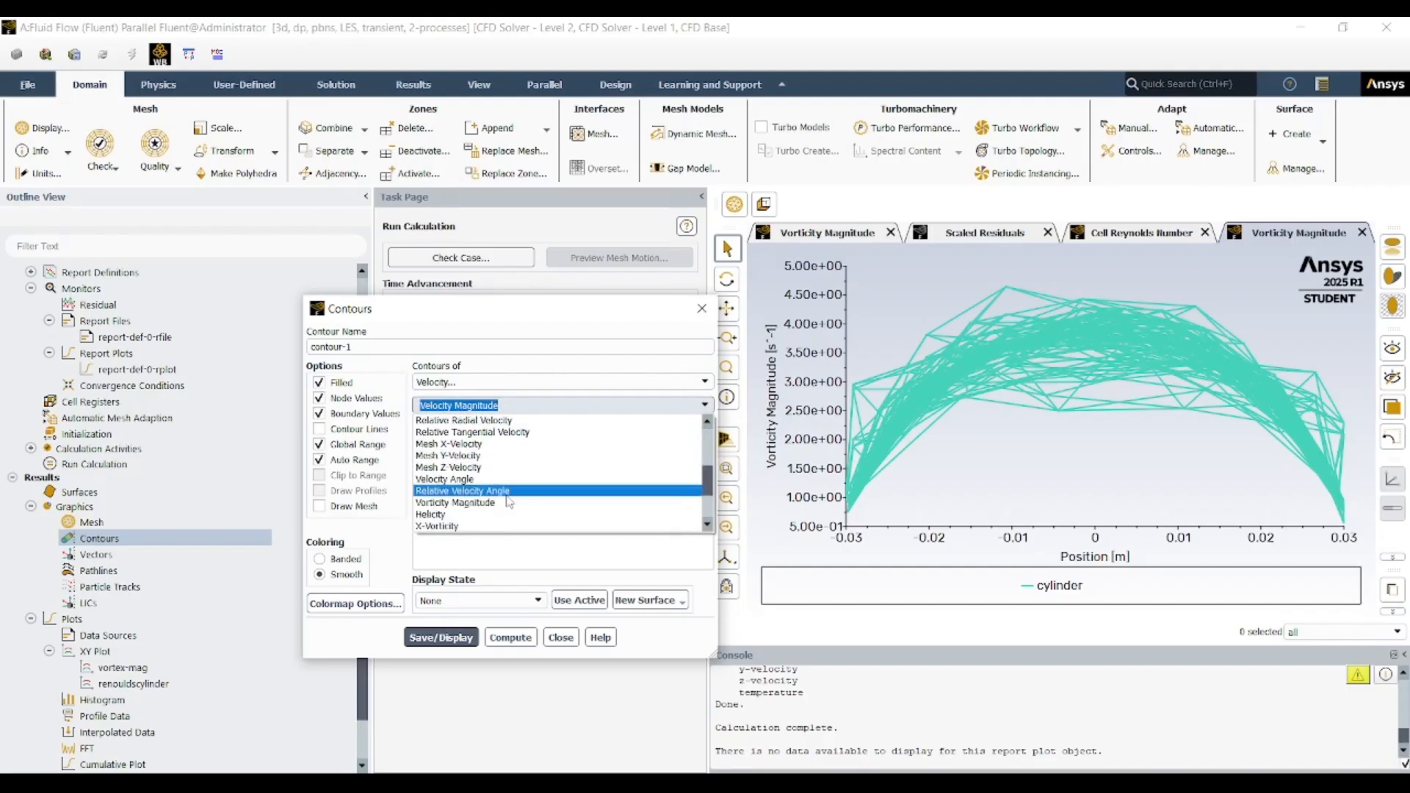
scroll(506, 501, "down", 3)
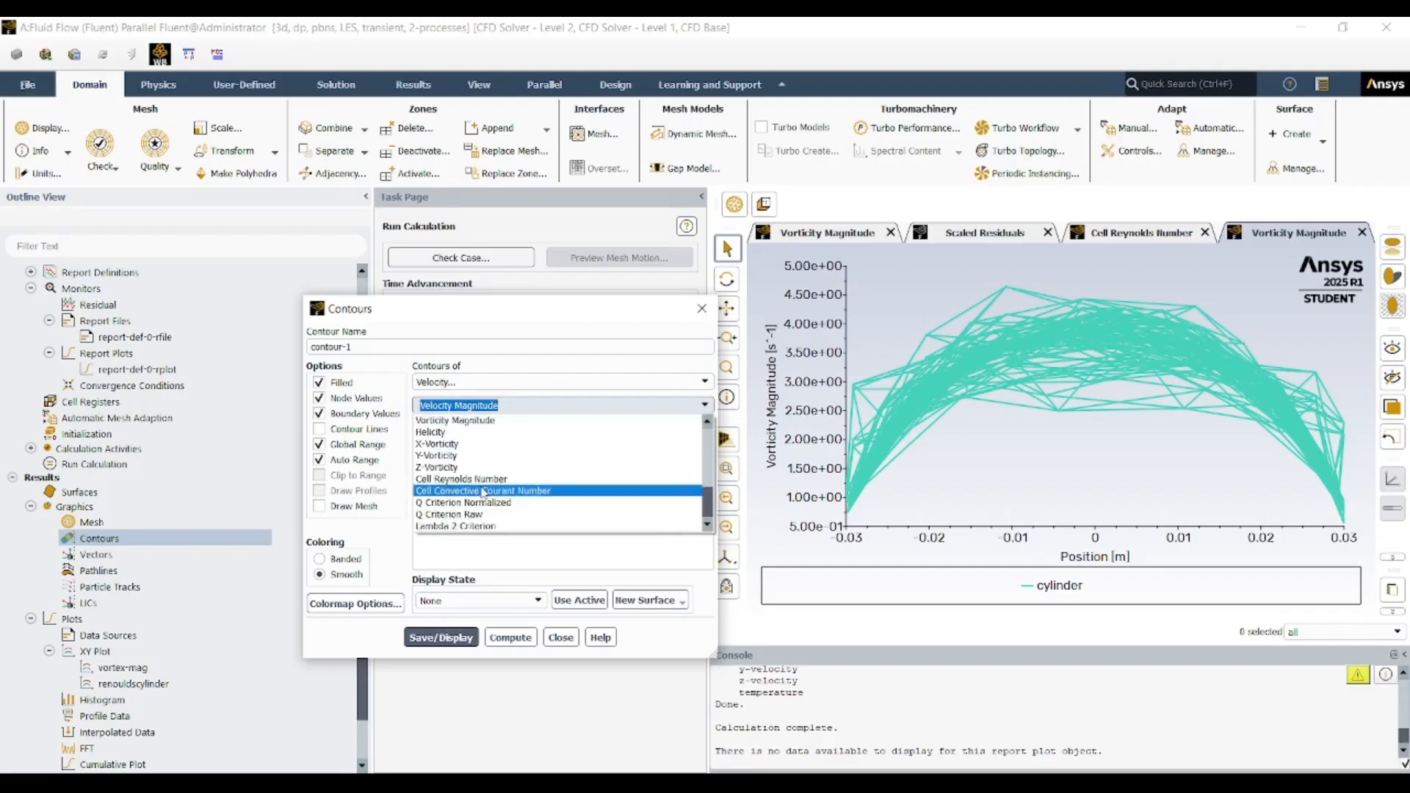
left_click(482, 481)
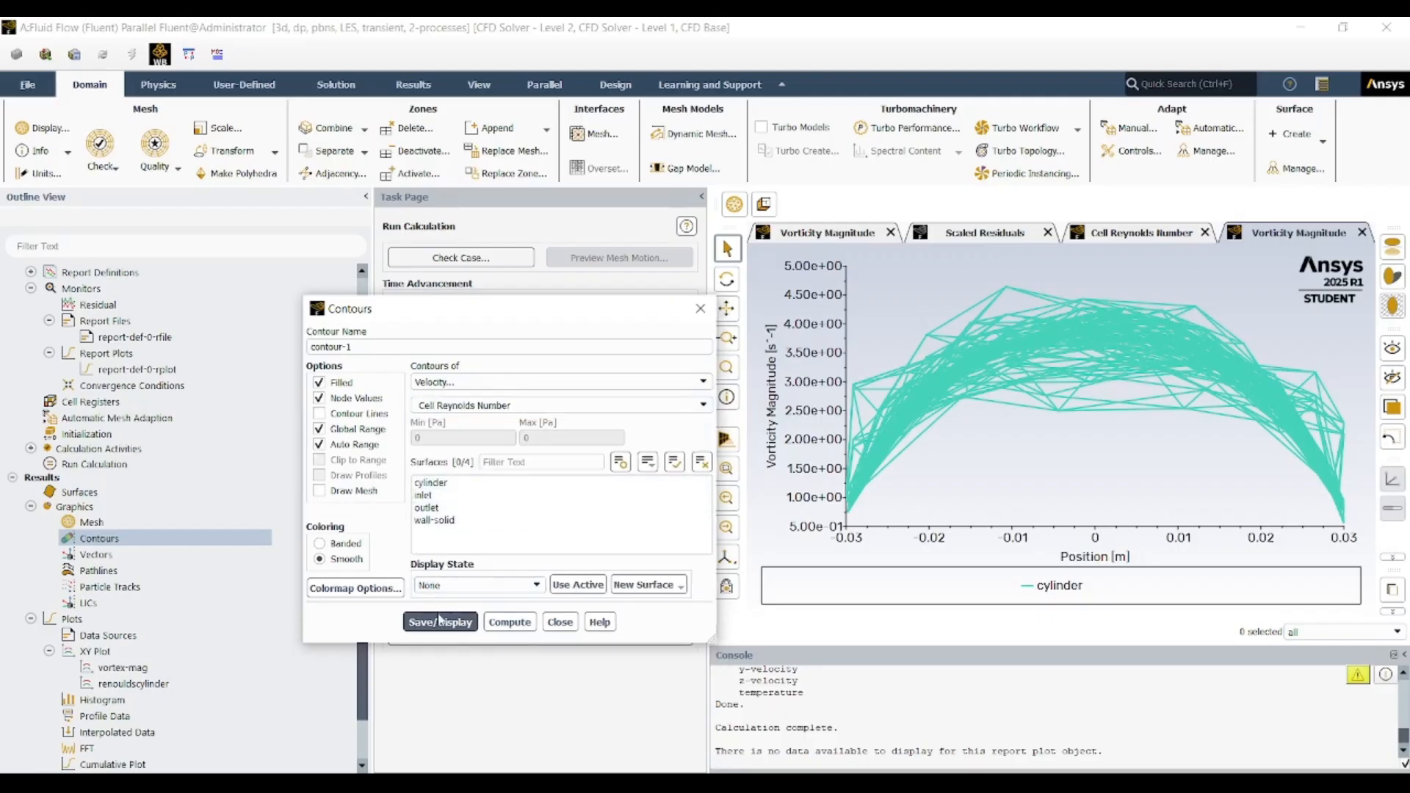
left_click(462, 626)
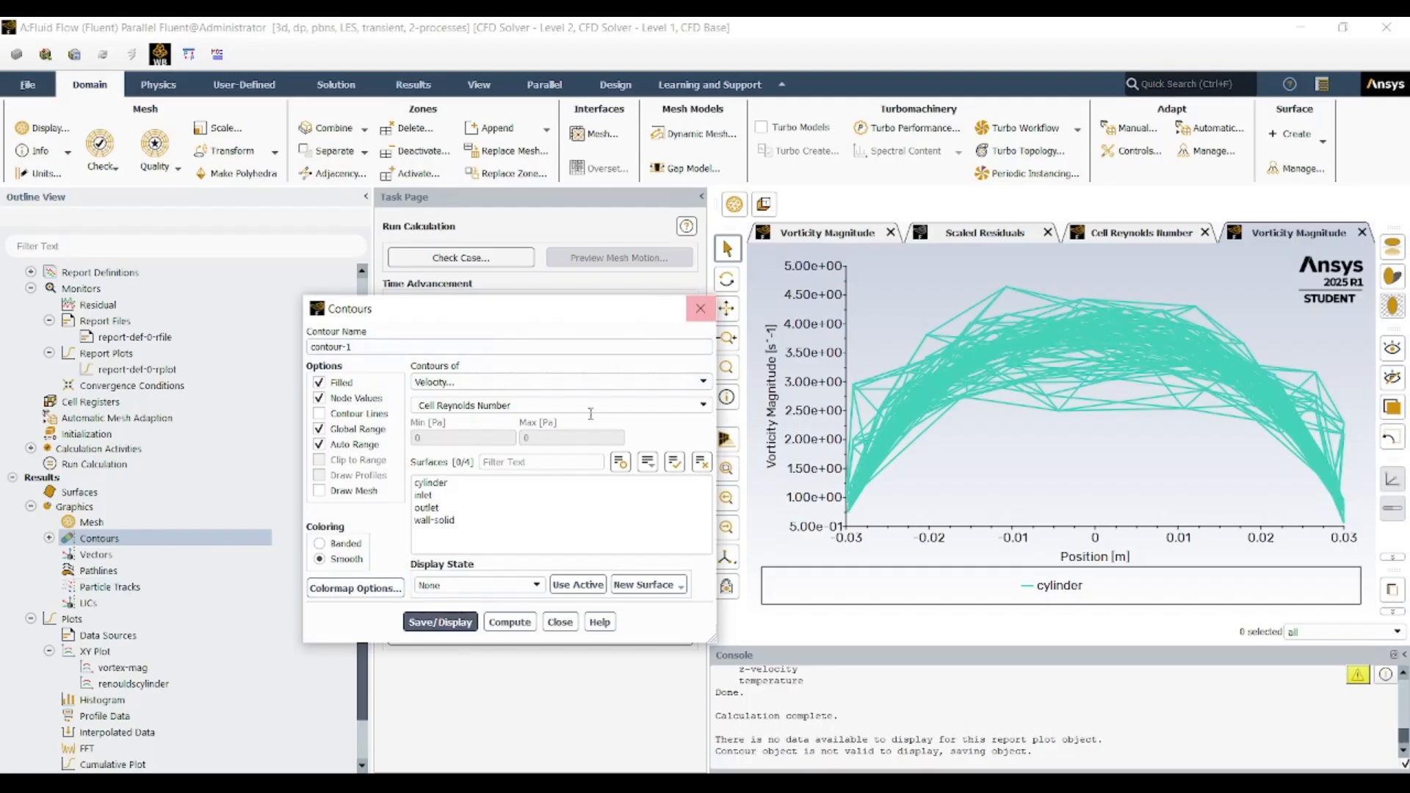
left_click(701, 309)
- Start a second contour plot definition
right_click(91, 543)
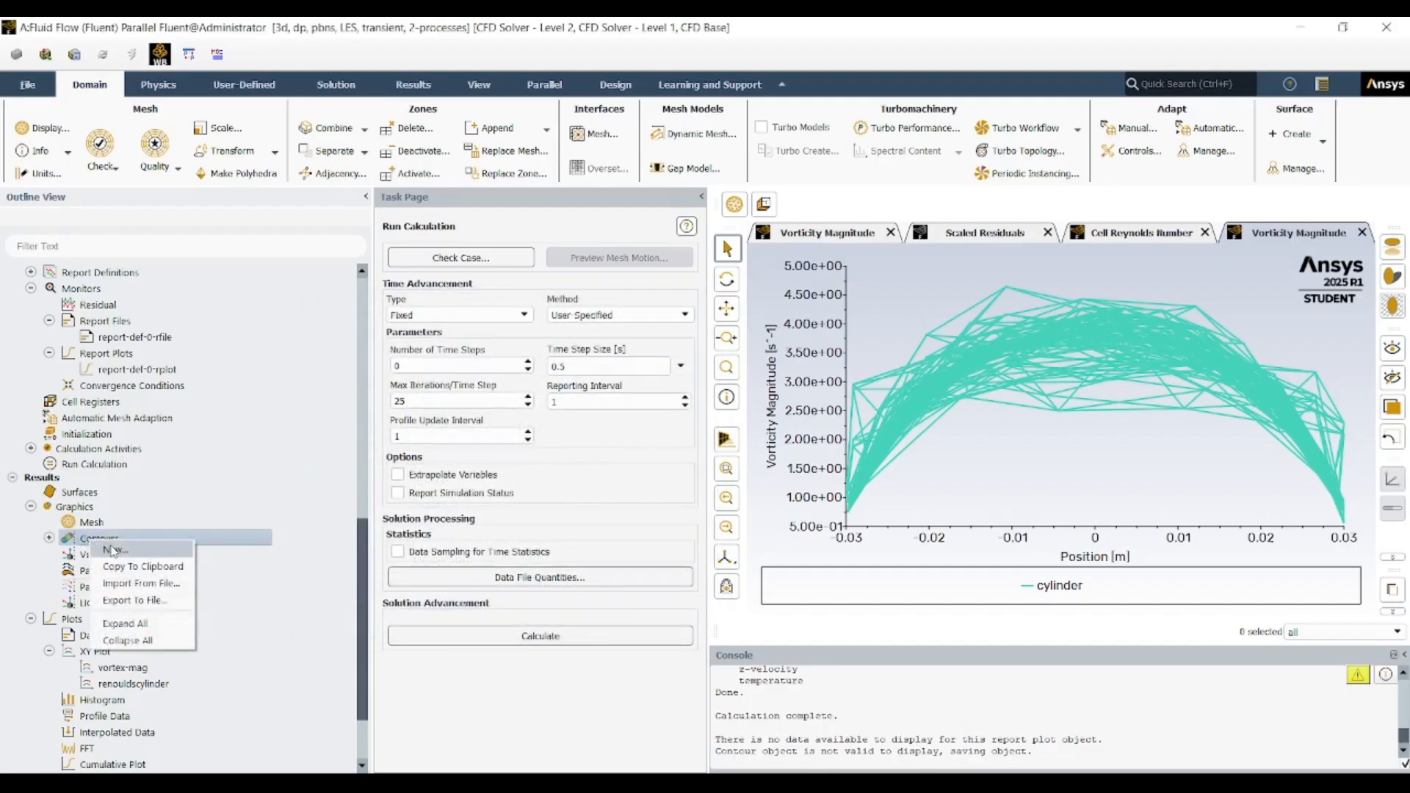
left_click(112, 549)
left_click(540, 402)
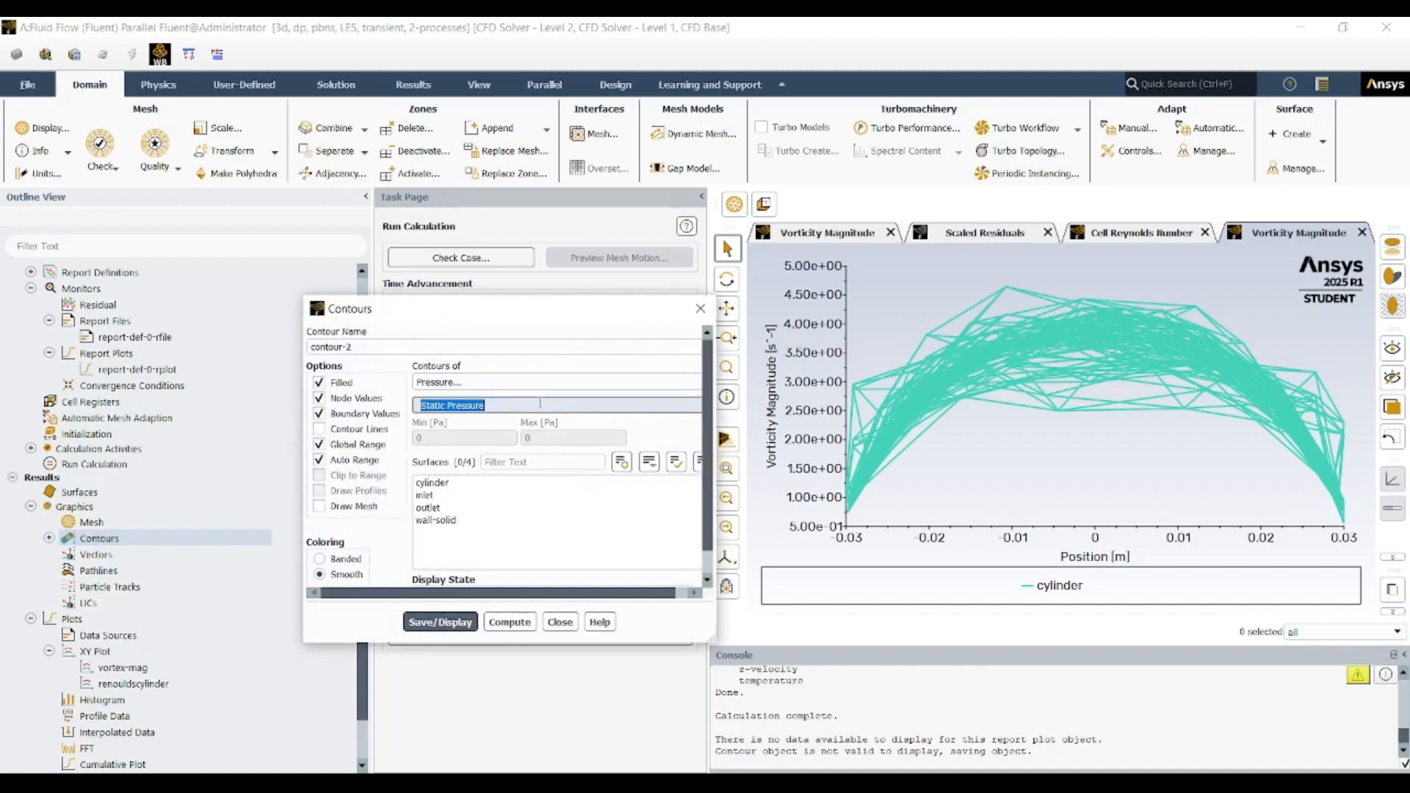
- Look through the variables offered under Properties and Residuals for the second contour
left_click(570, 384)
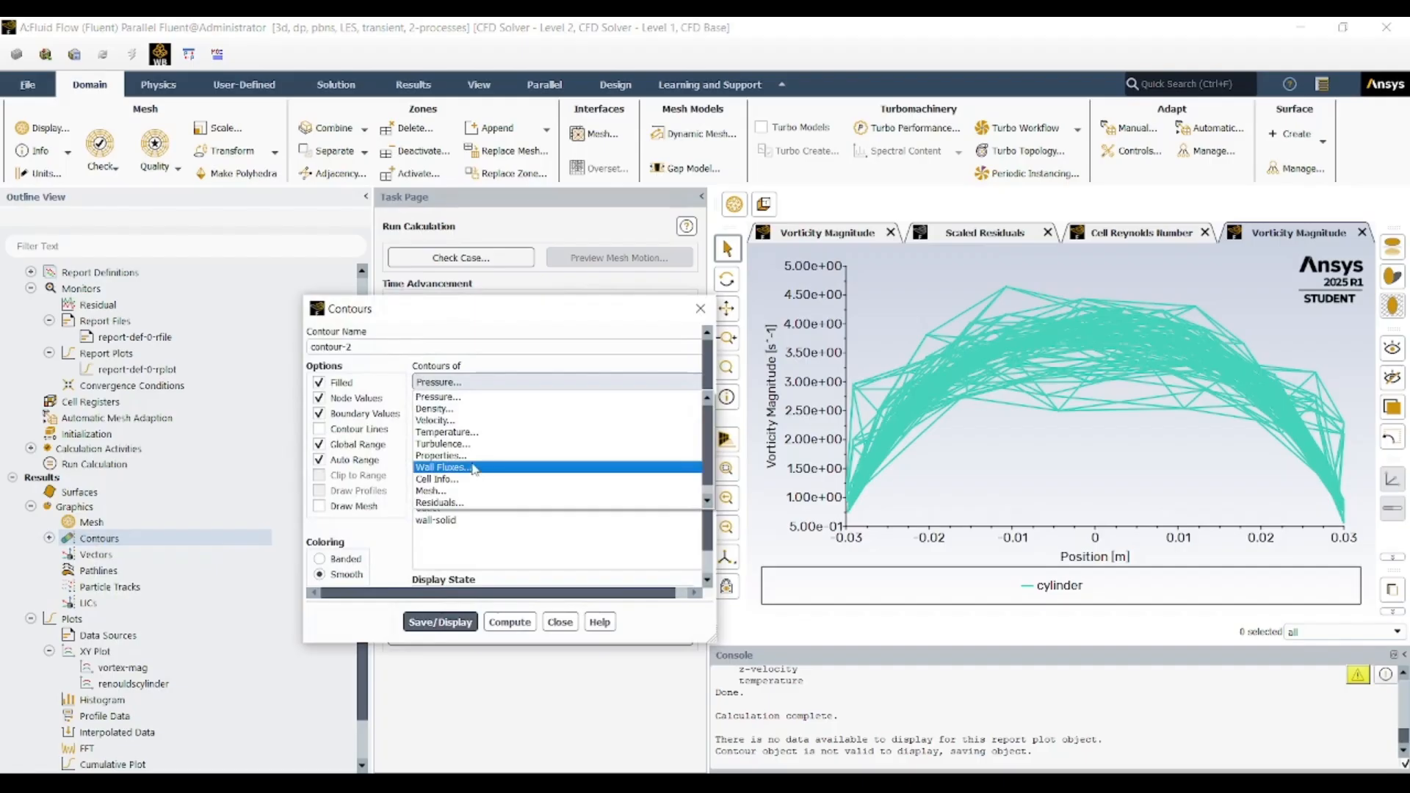
left_click(441, 455)
left_click(665, 405)
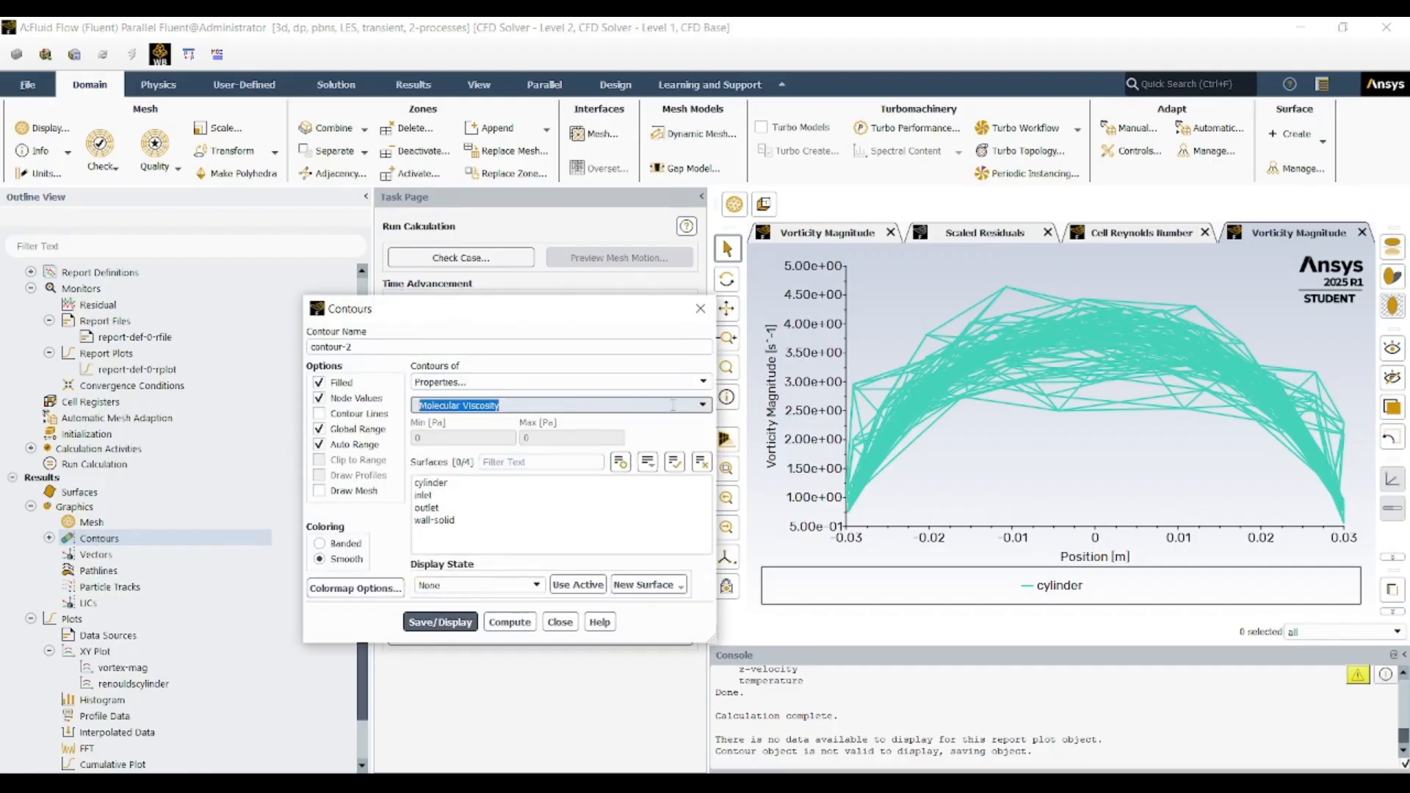
left_click(702, 407)
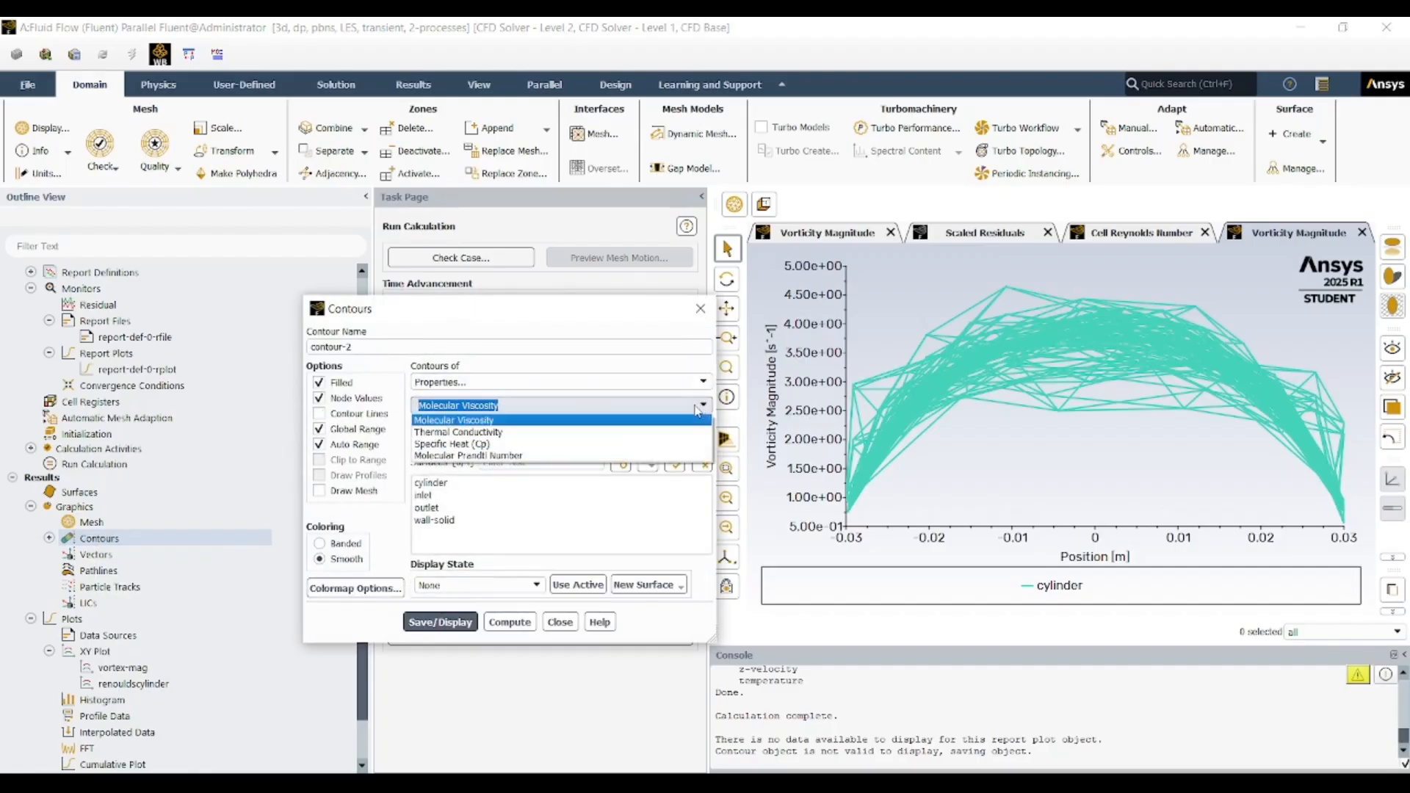
left_click(676, 383)
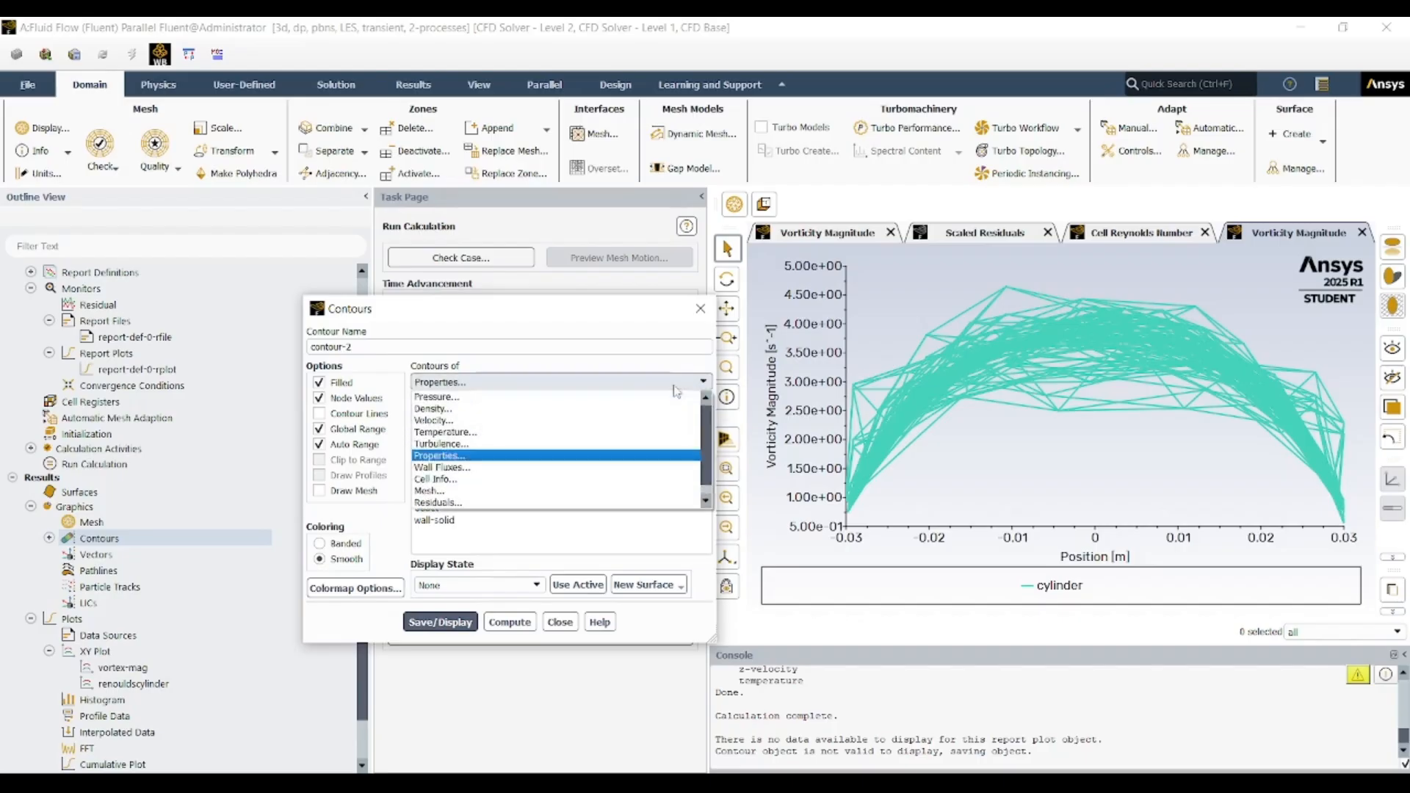
left_click(456, 503)
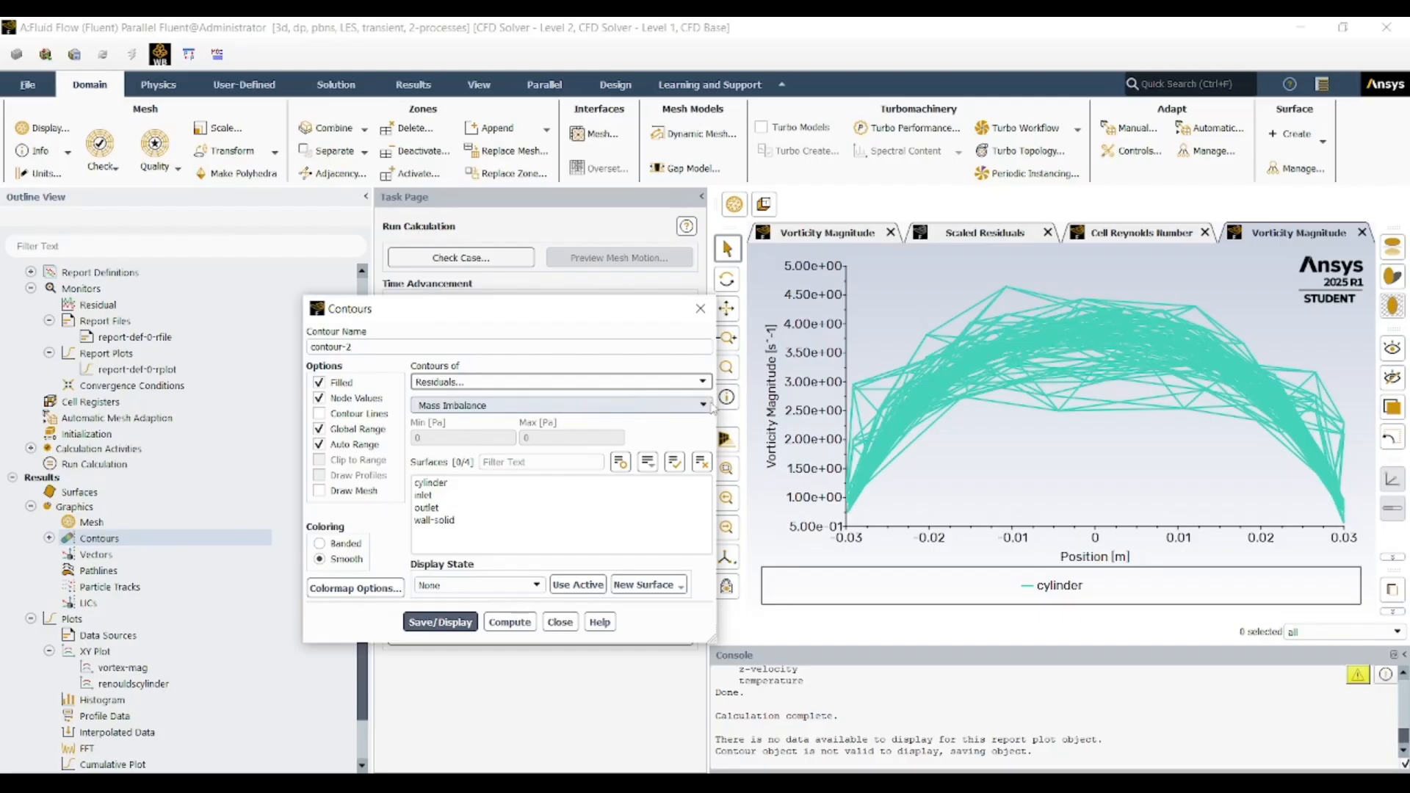
left_click(702, 406)
- Set the second contour to the Velocity variable X-Vorticity, save it and close its definition
left_click(683, 383)
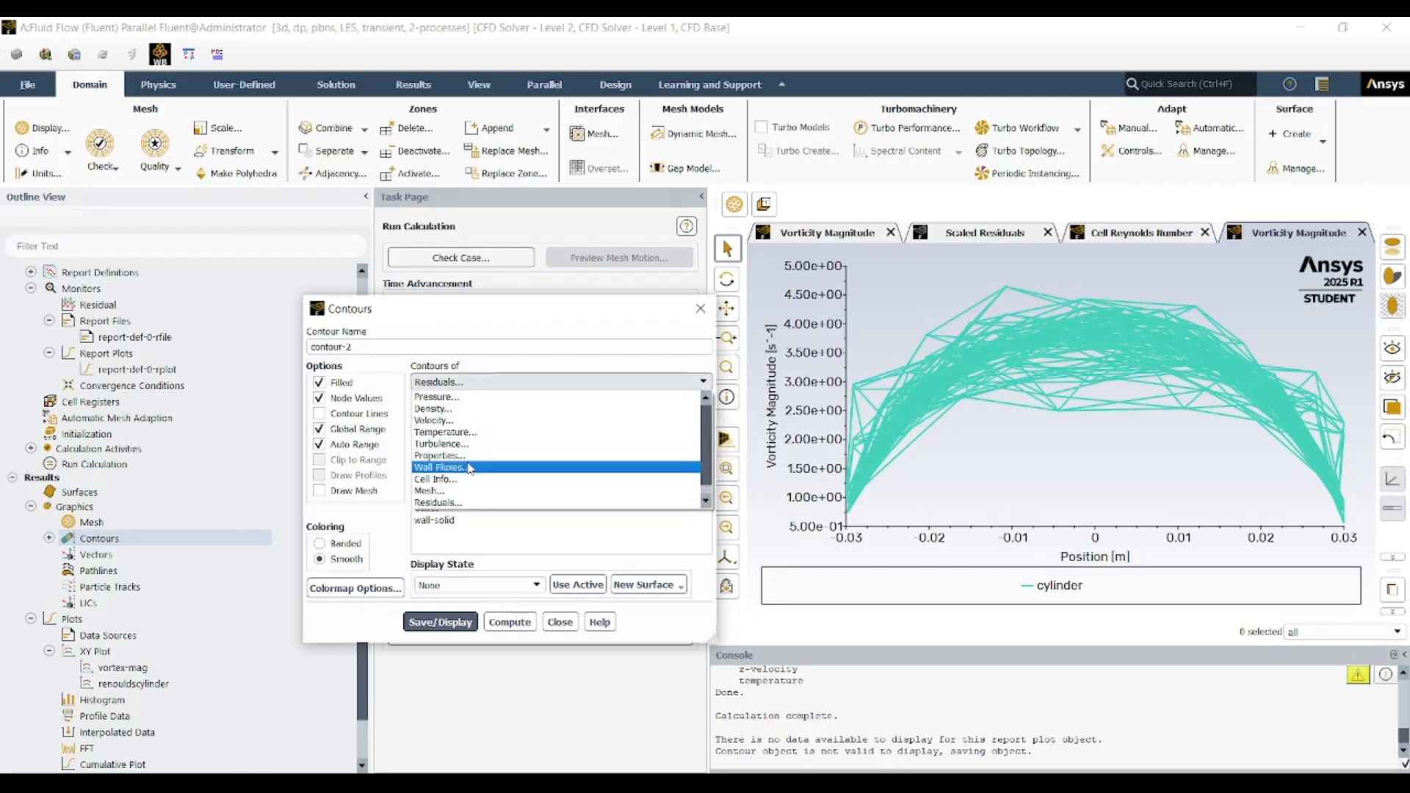
left_click(460, 421)
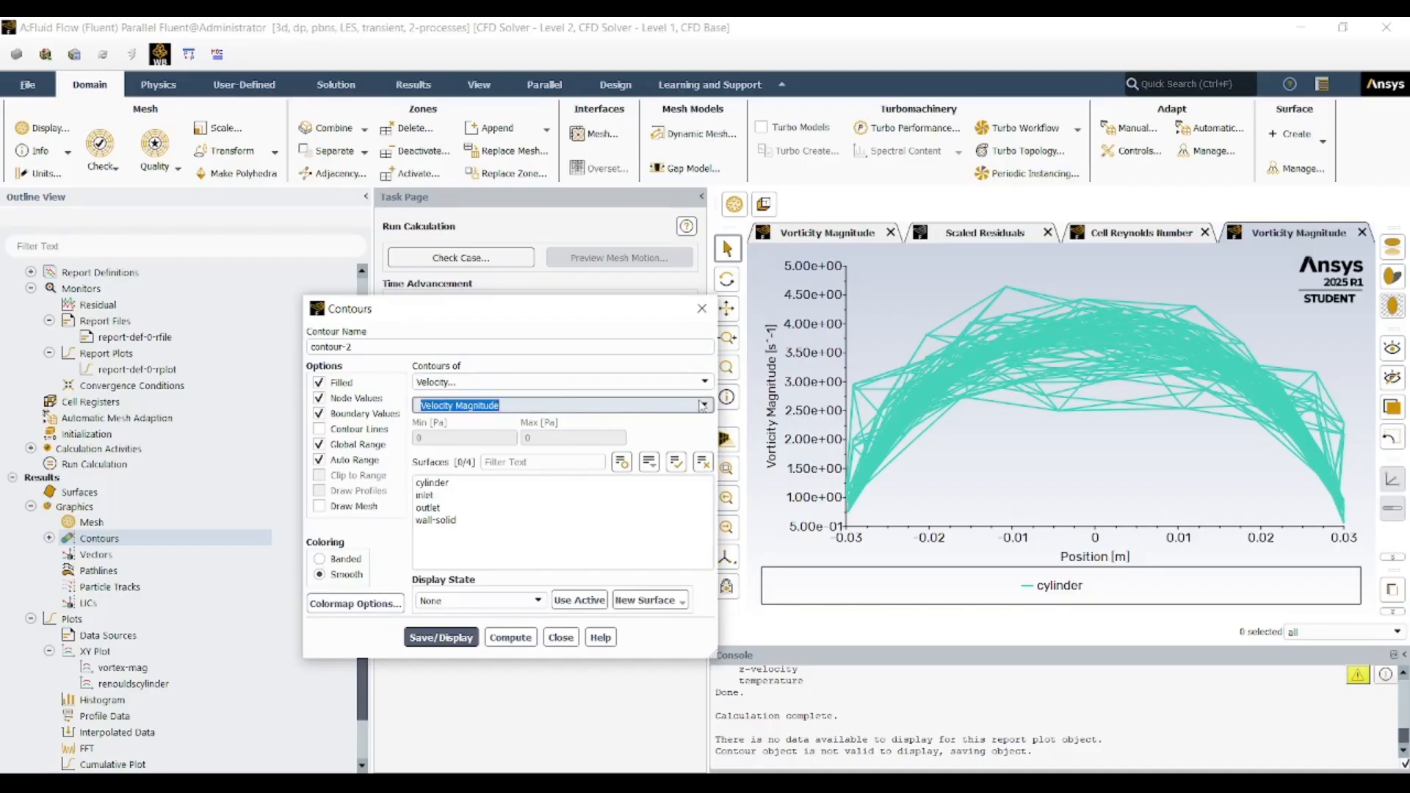
left_click(702, 406)
scroll(482, 481, "down", 3)
scroll(482, 481, "down", 4)
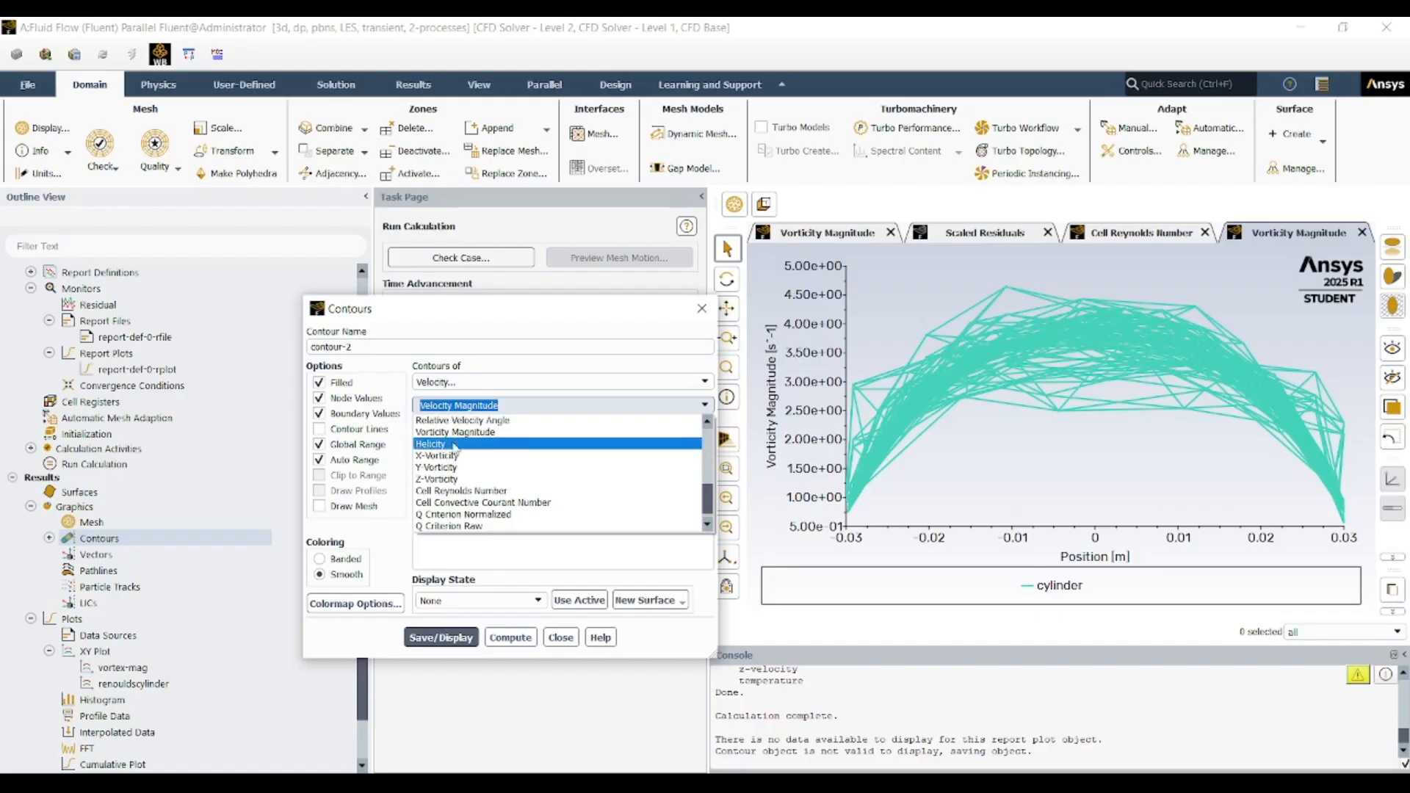
scroll(452, 463, "down", 1)
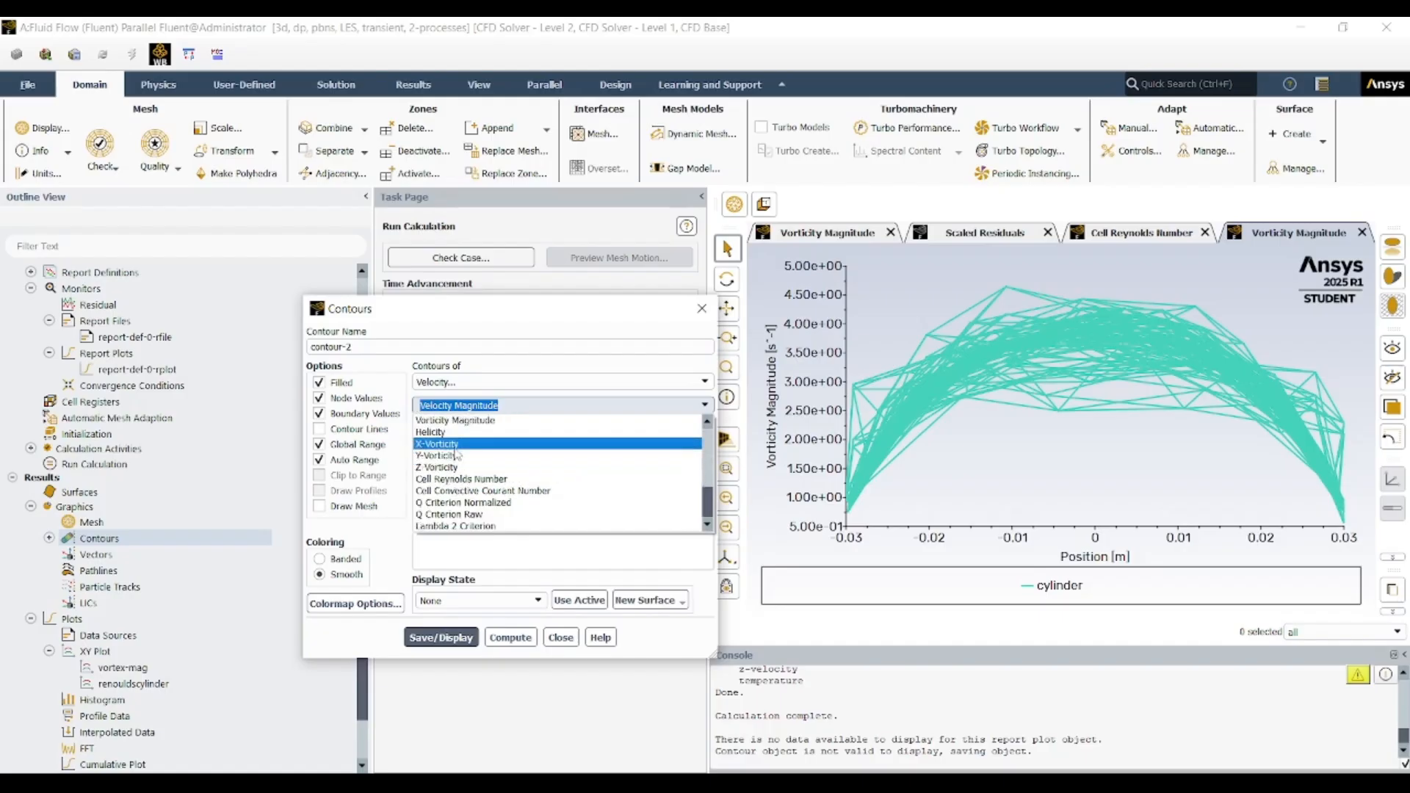
left_click(455, 447)
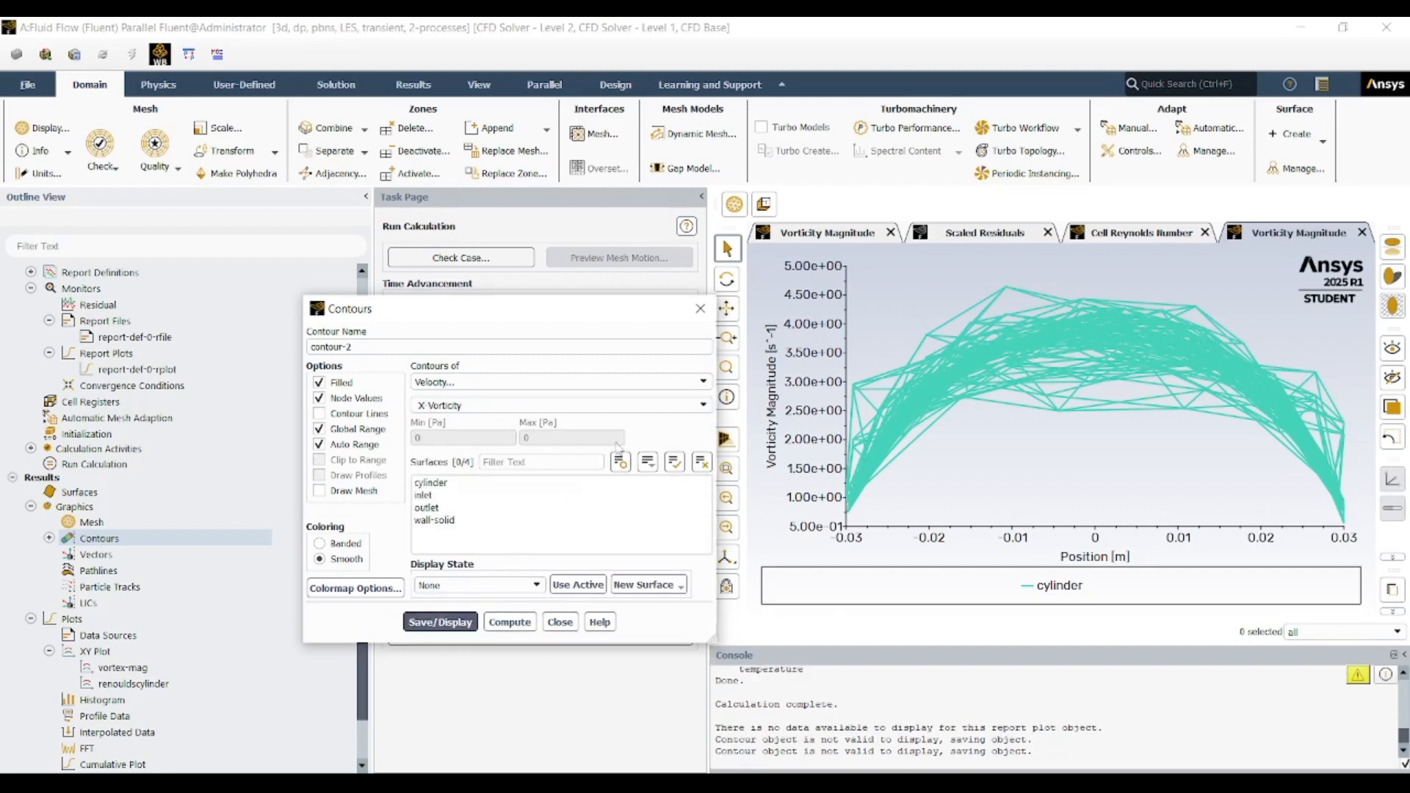
left_click(707, 311)
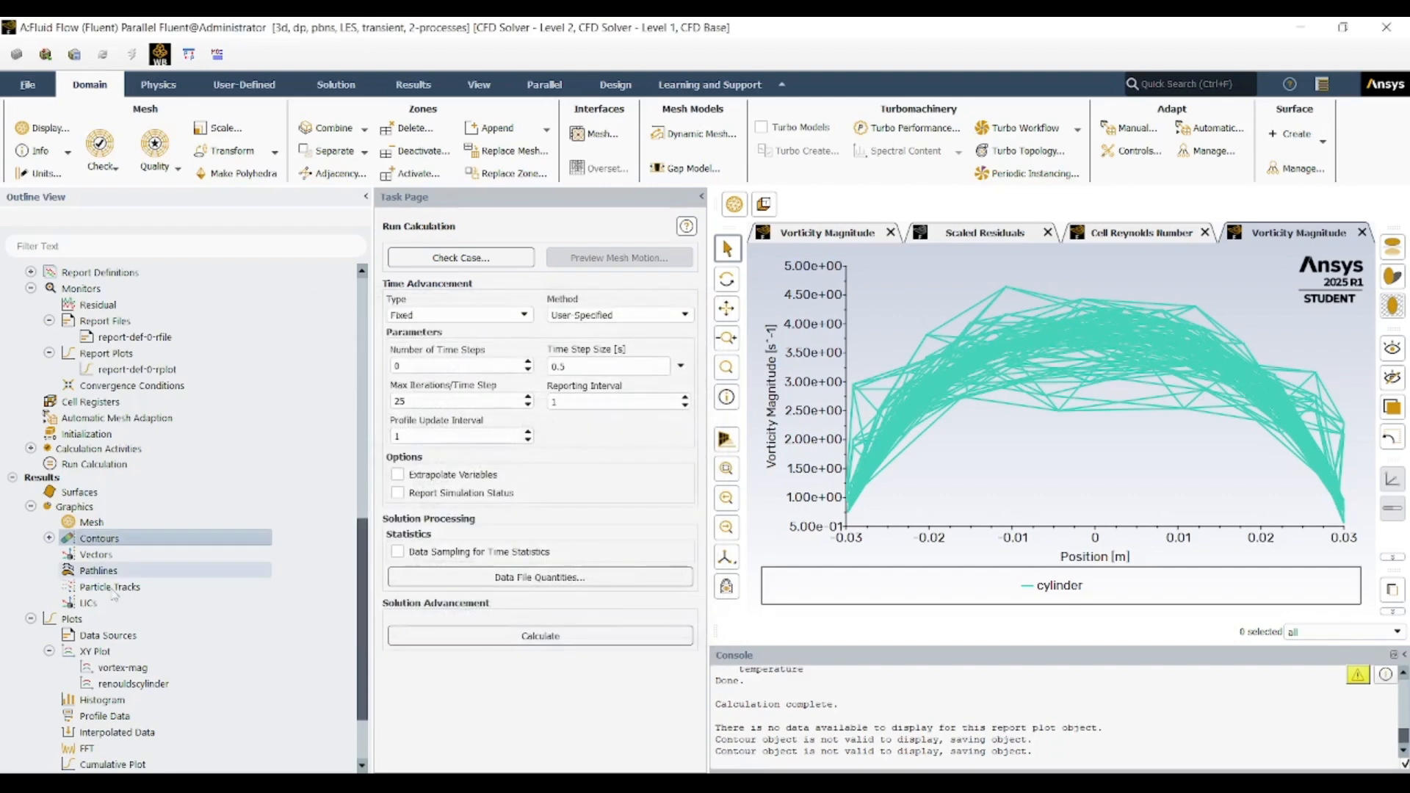
- Reopen contour-1 and compute its Cell Reynolds Number range, then leave its definition
left_click(49, 539)
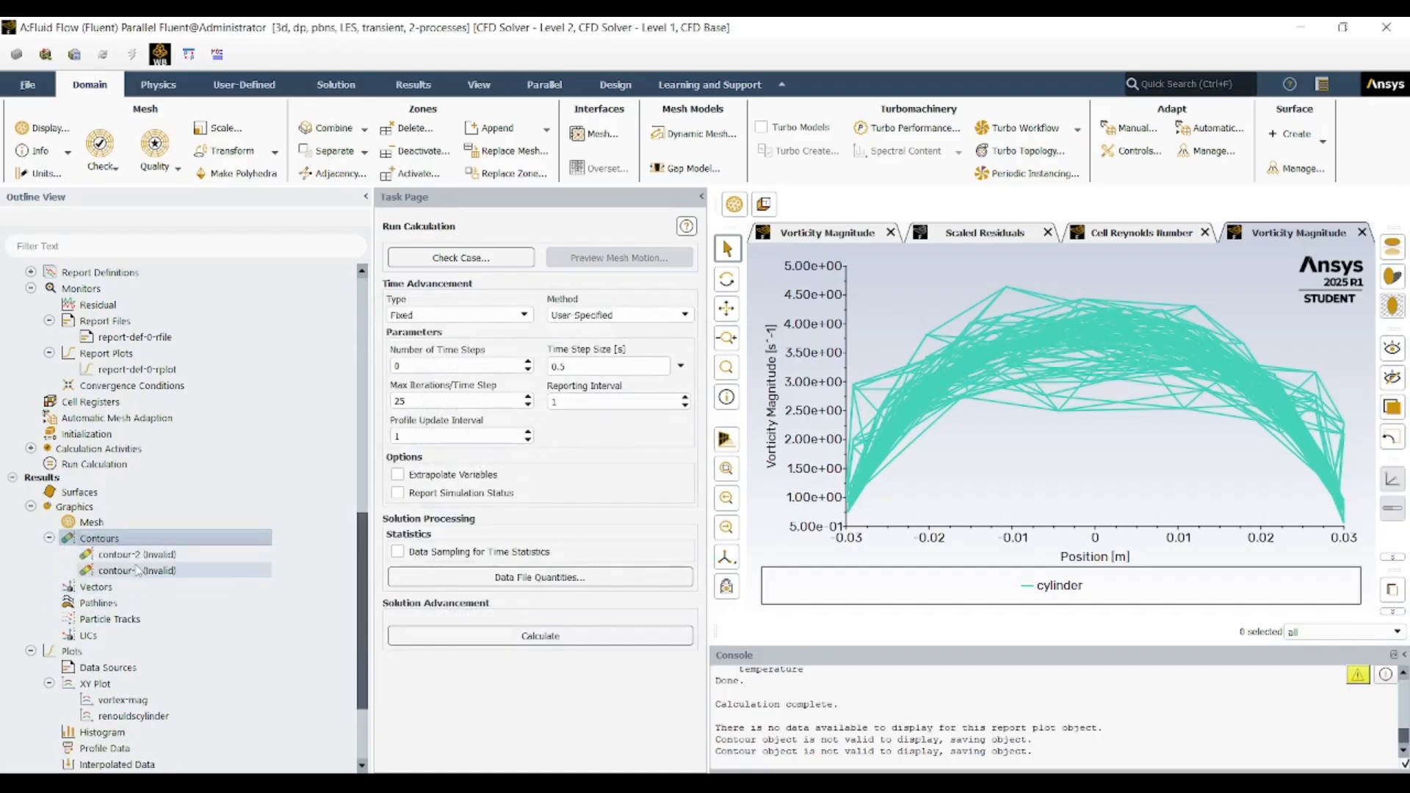
double_click(145, 570)
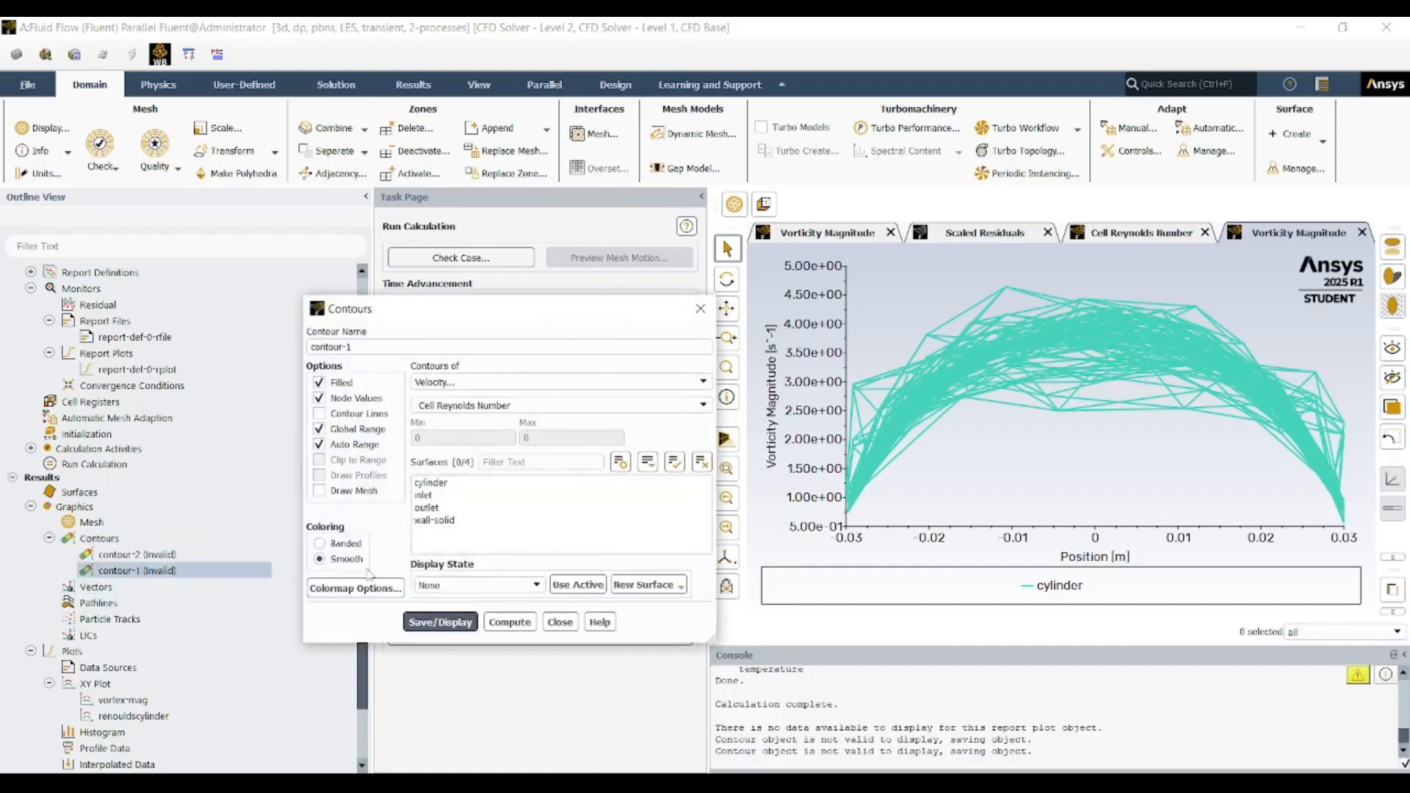
left_click(509, 623)
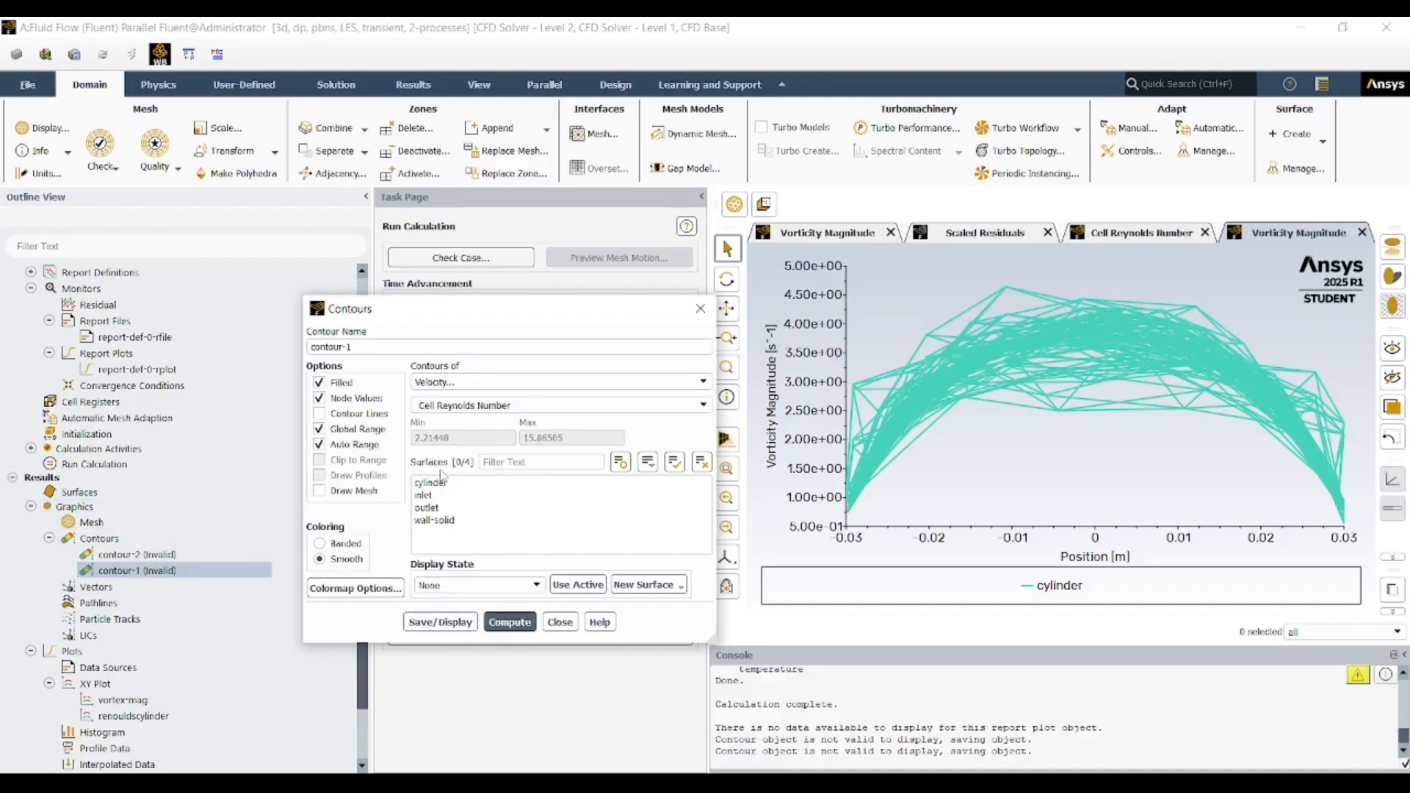
left_click(136, 554)
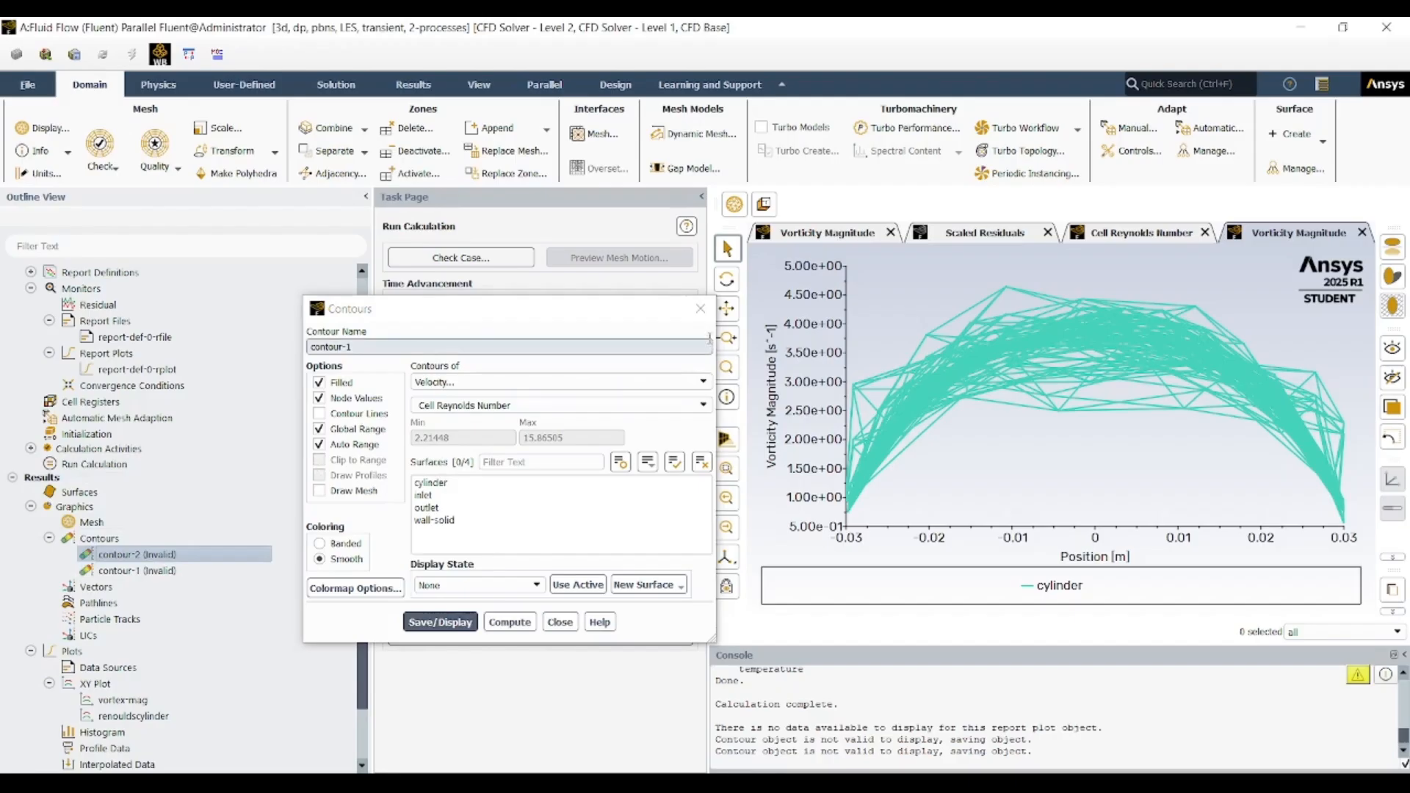
- Run the calculation with the settings changes applied to the current calculation only, and dismiss the resulting message
left_click(118, 465)
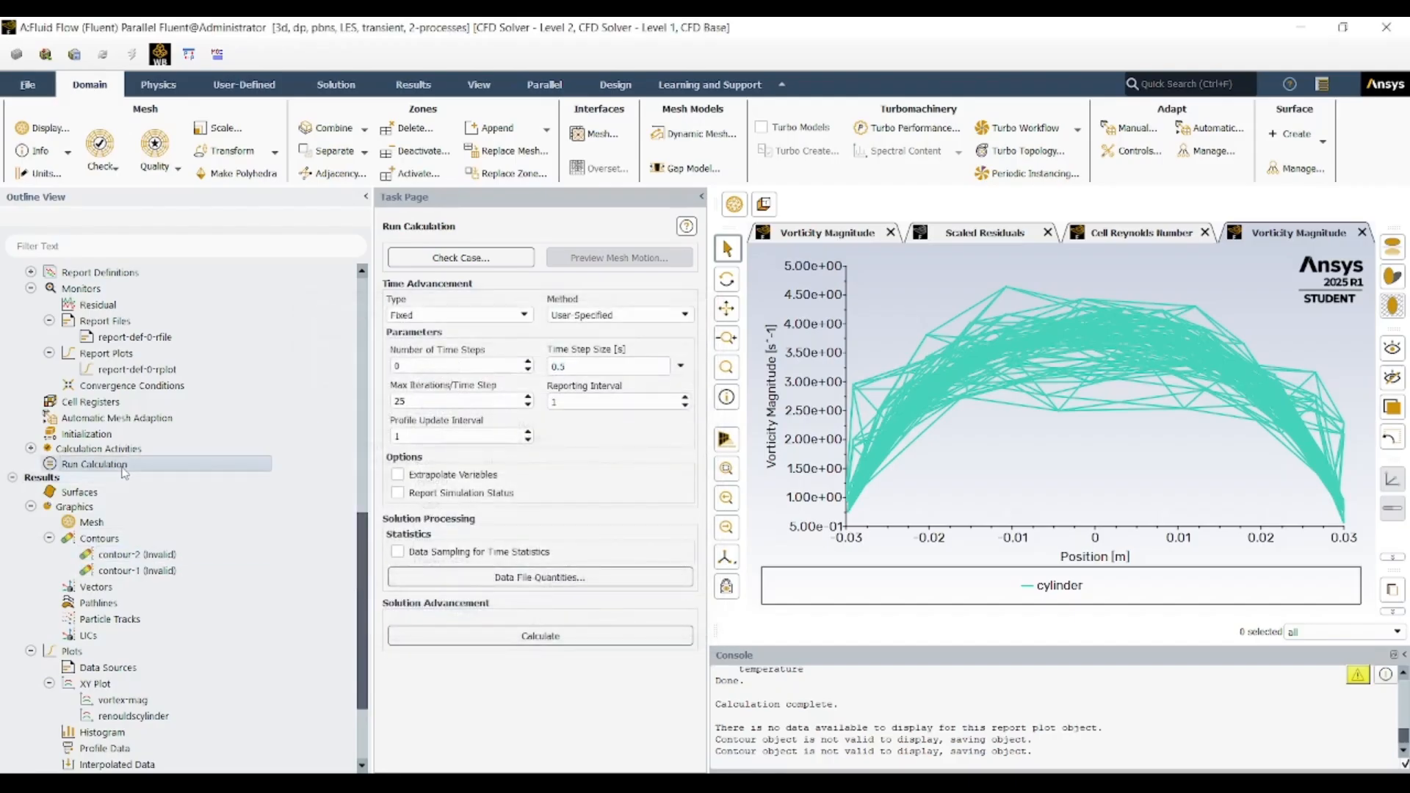
left_click(506, 633)
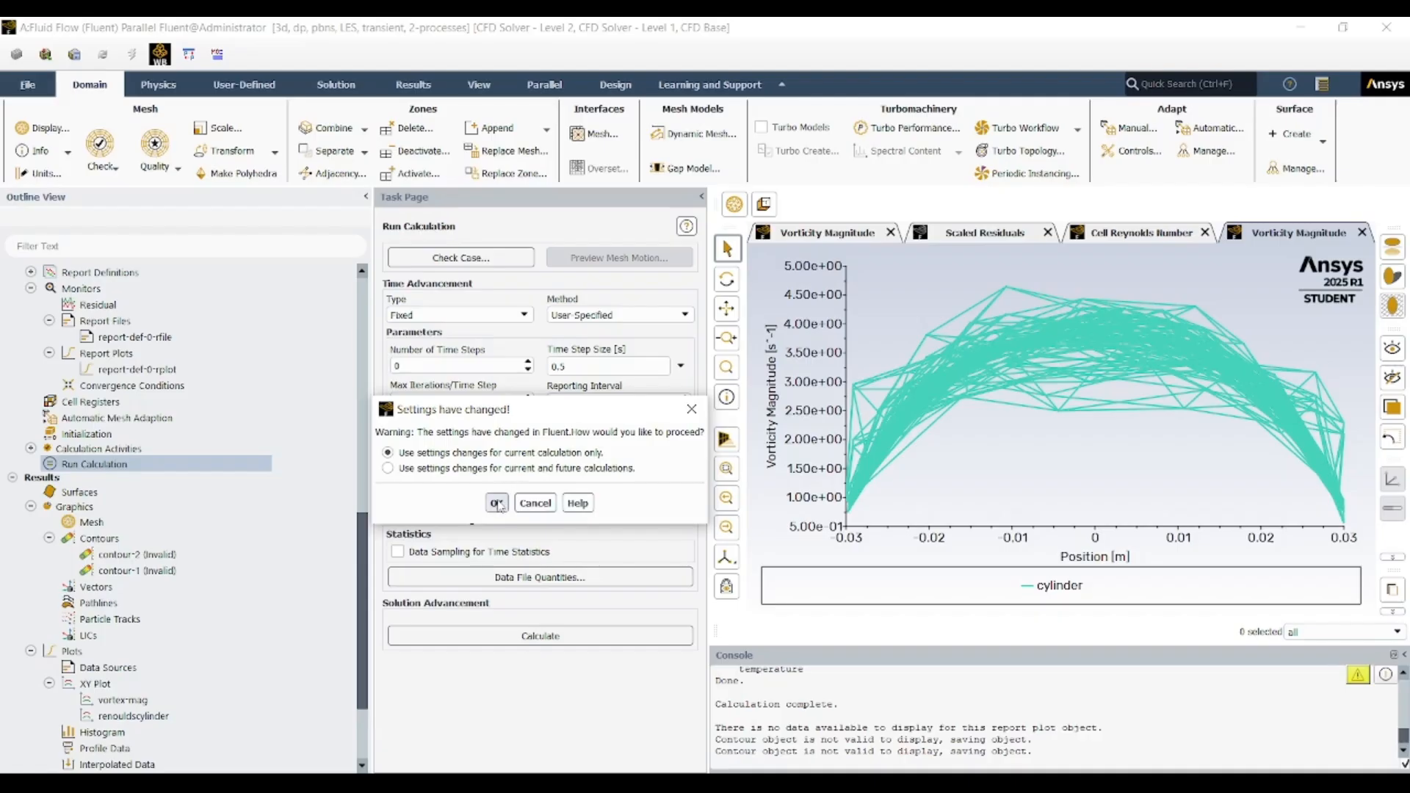
left_click(497, 503)
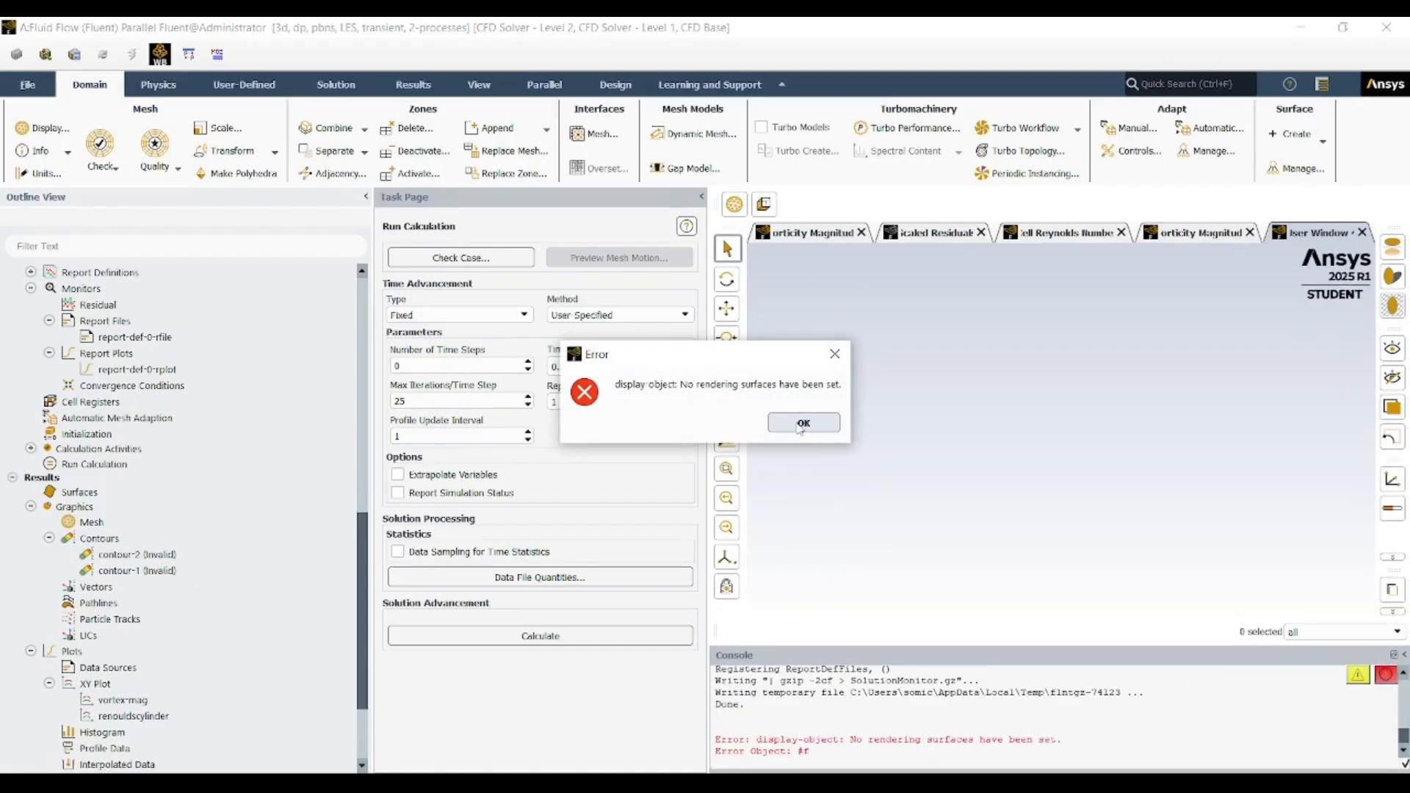
left_click(801, 423)
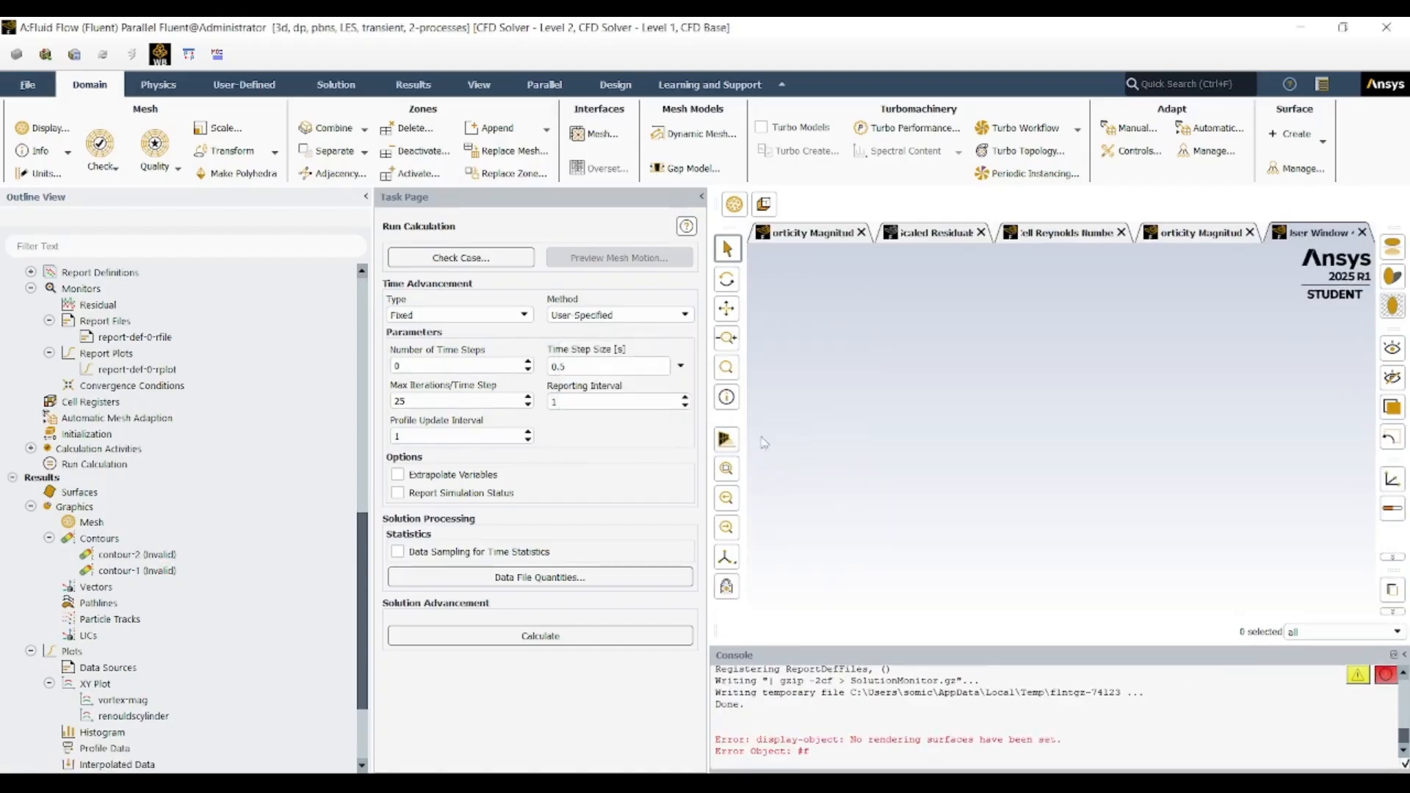
- Enable contour lines and mesh drawing for contour-1, display the mesh on all four surfaces, and compute the contour's range
double_click(156, 567)
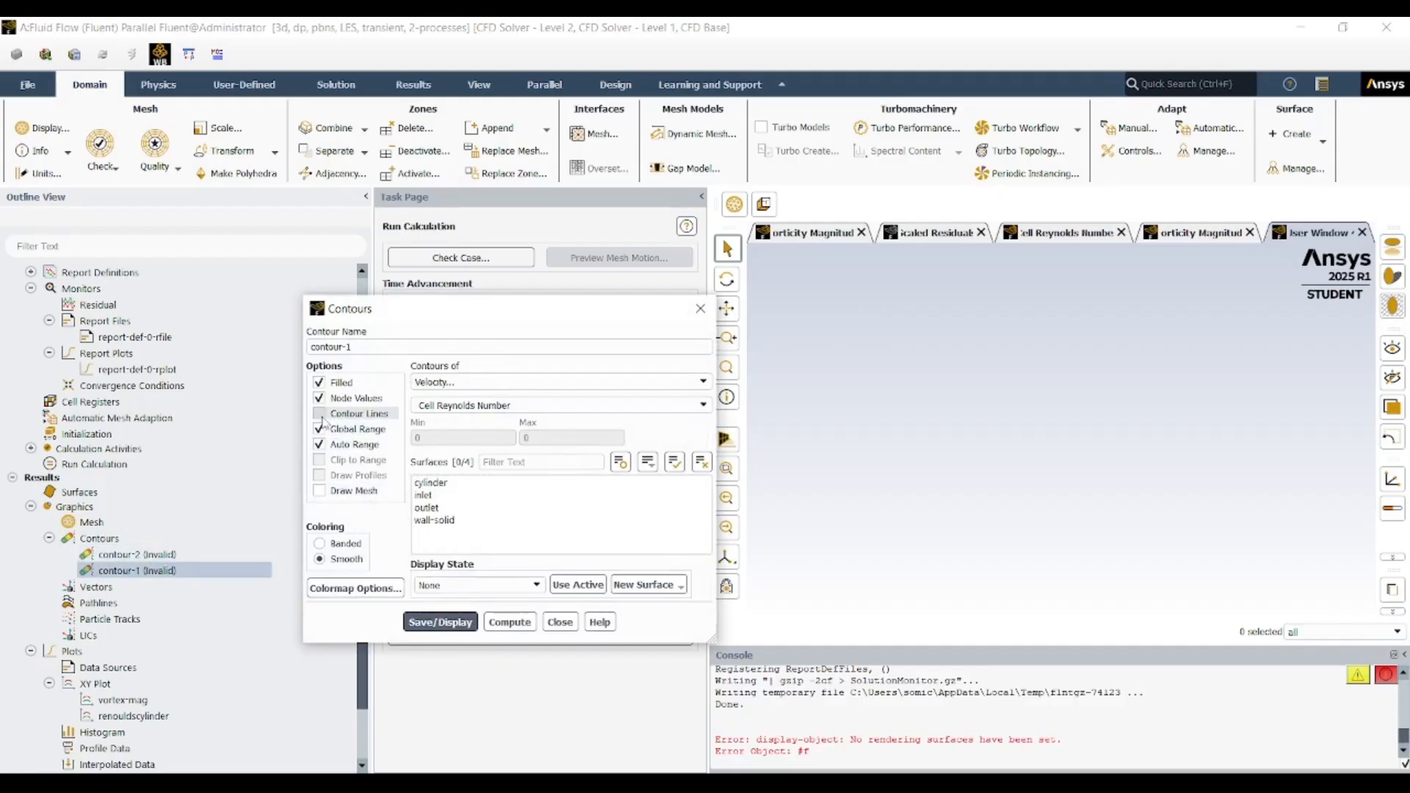
left_click(321, 491)
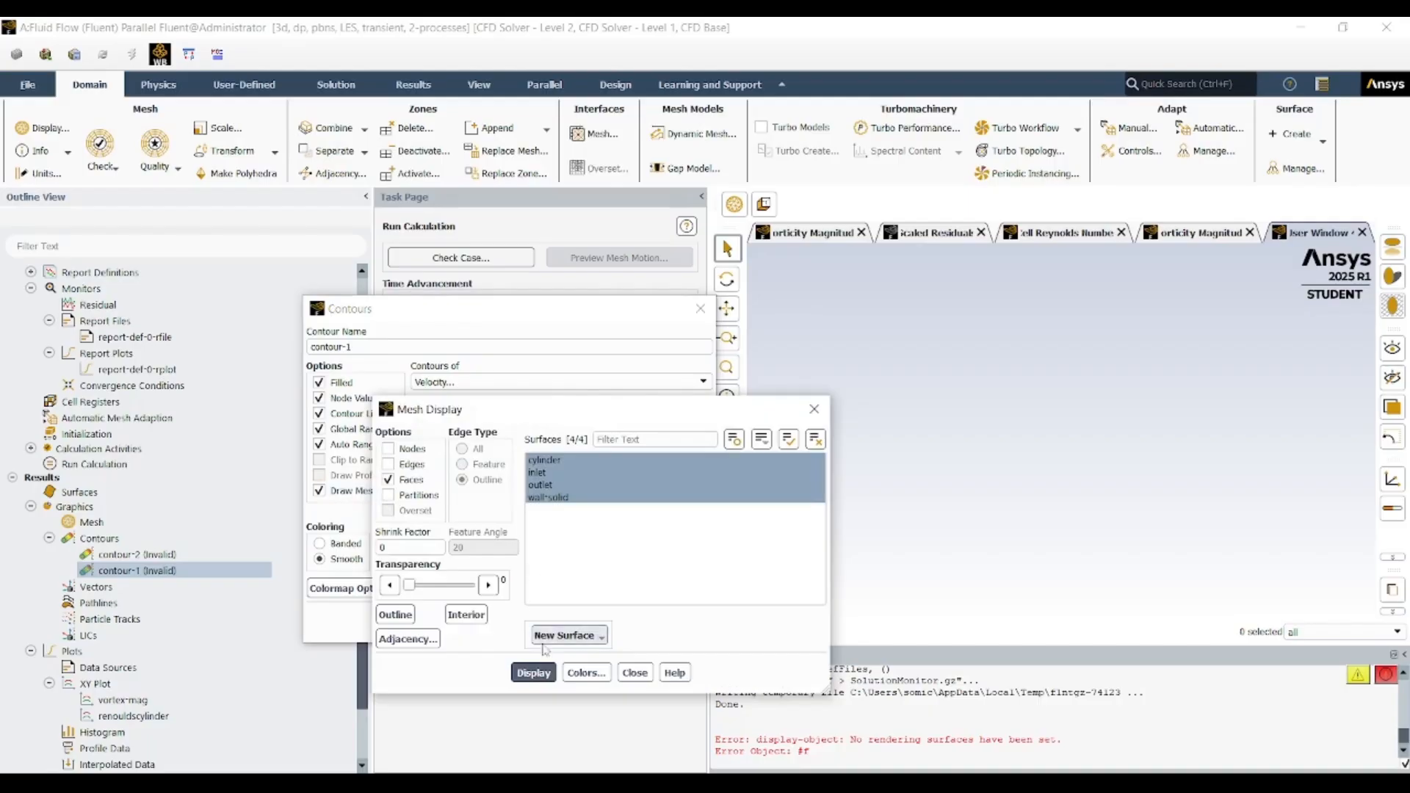
left_click(539, 672)
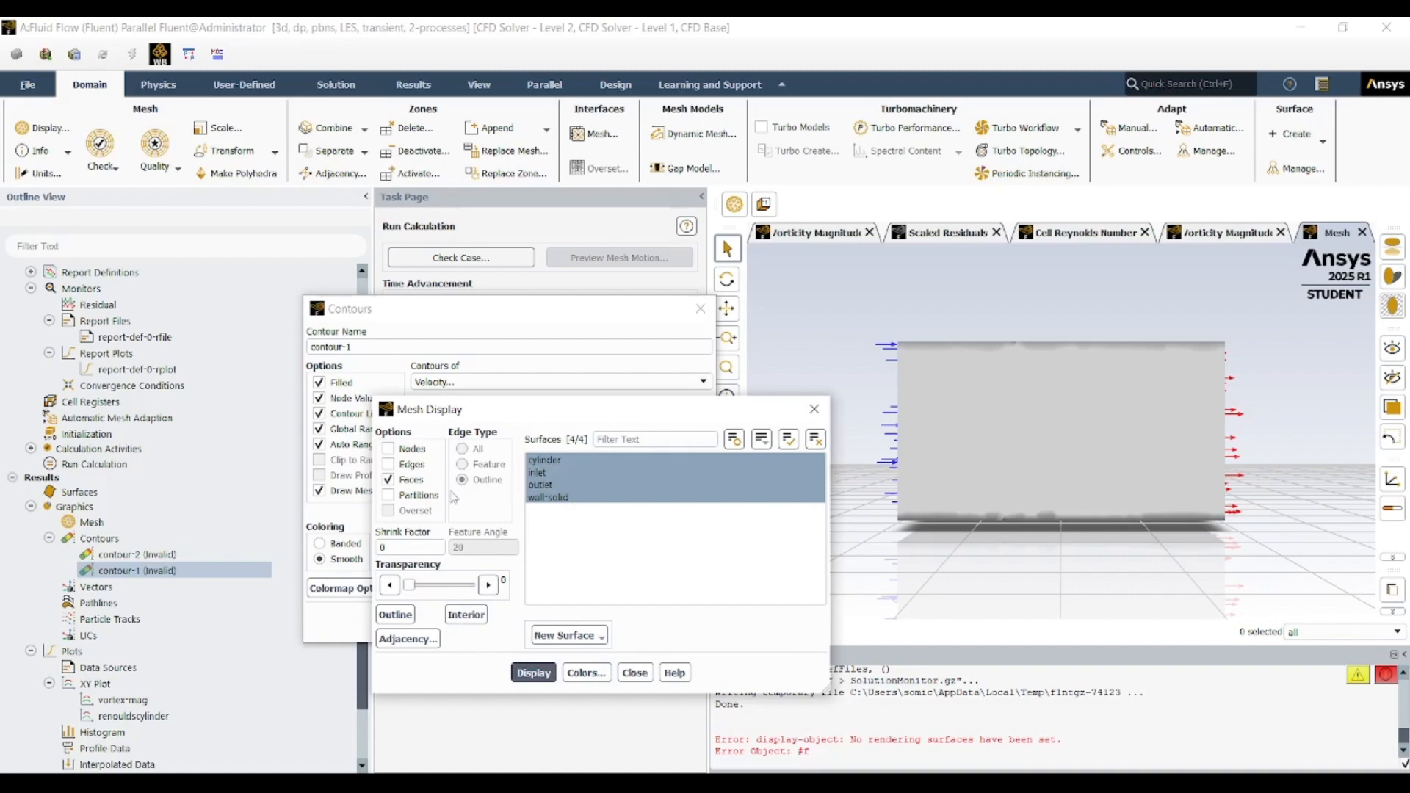
left_click(634, 673)
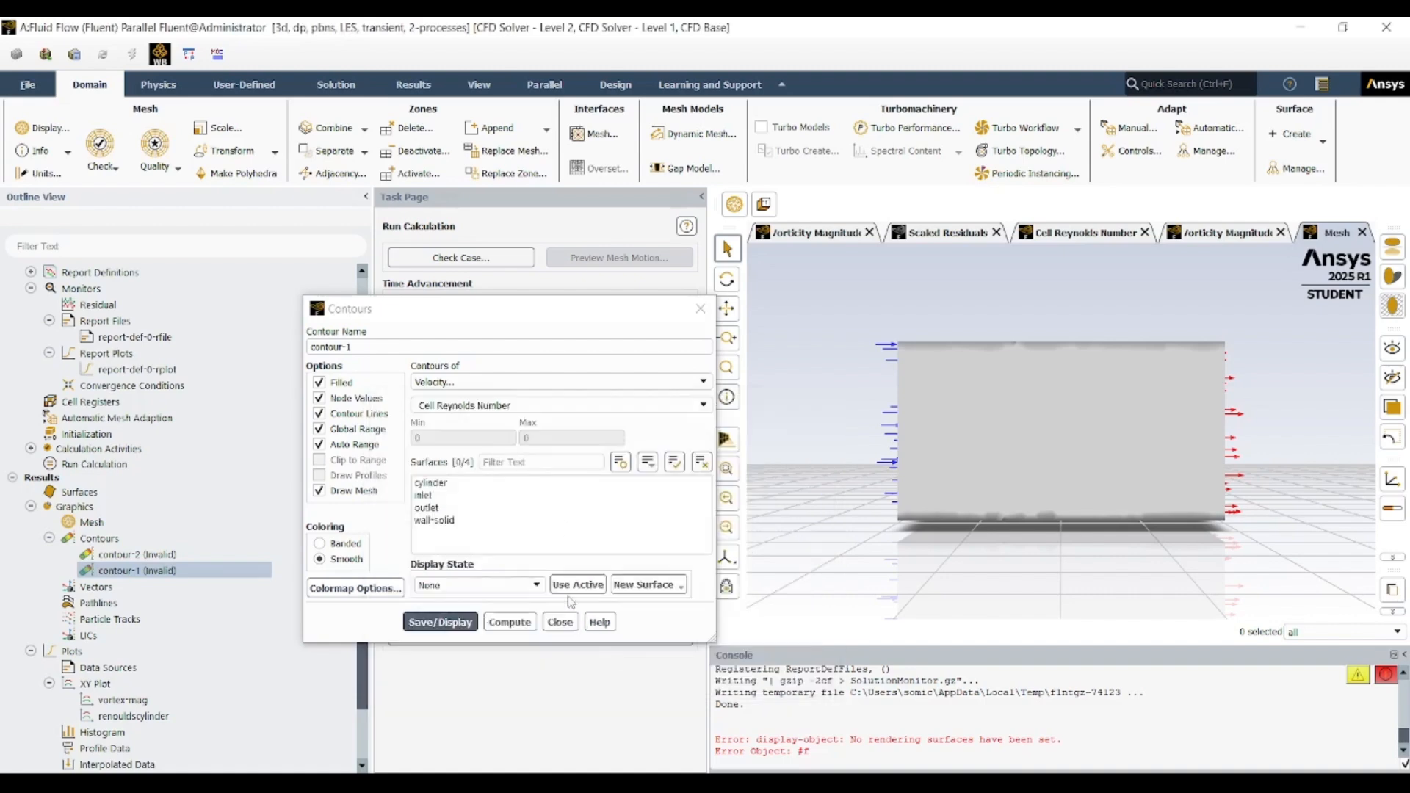
left_click(506, 623)
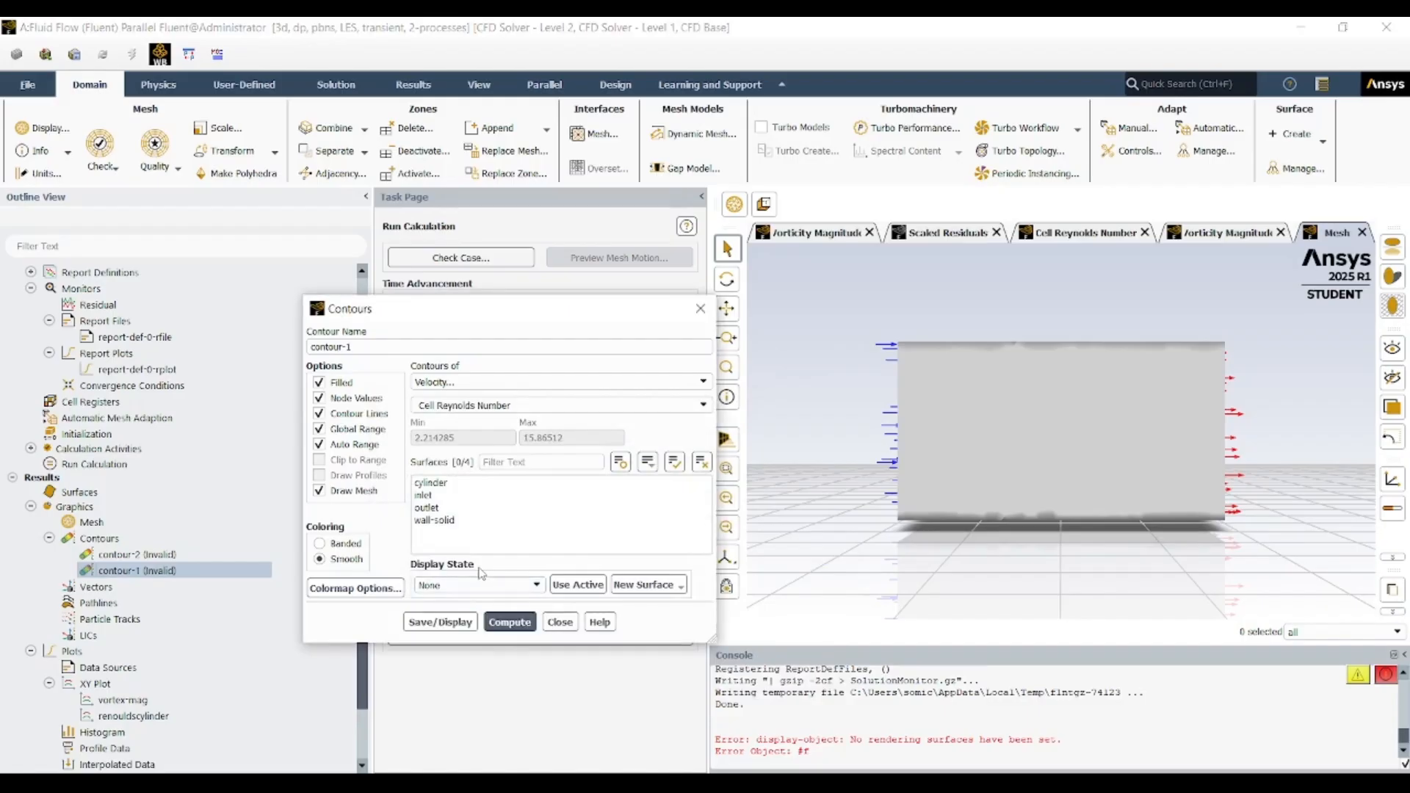
- Assign the cylinder surface to contour-1, then save and display its Cell Reynolds Number contour
left_click(455, 621)
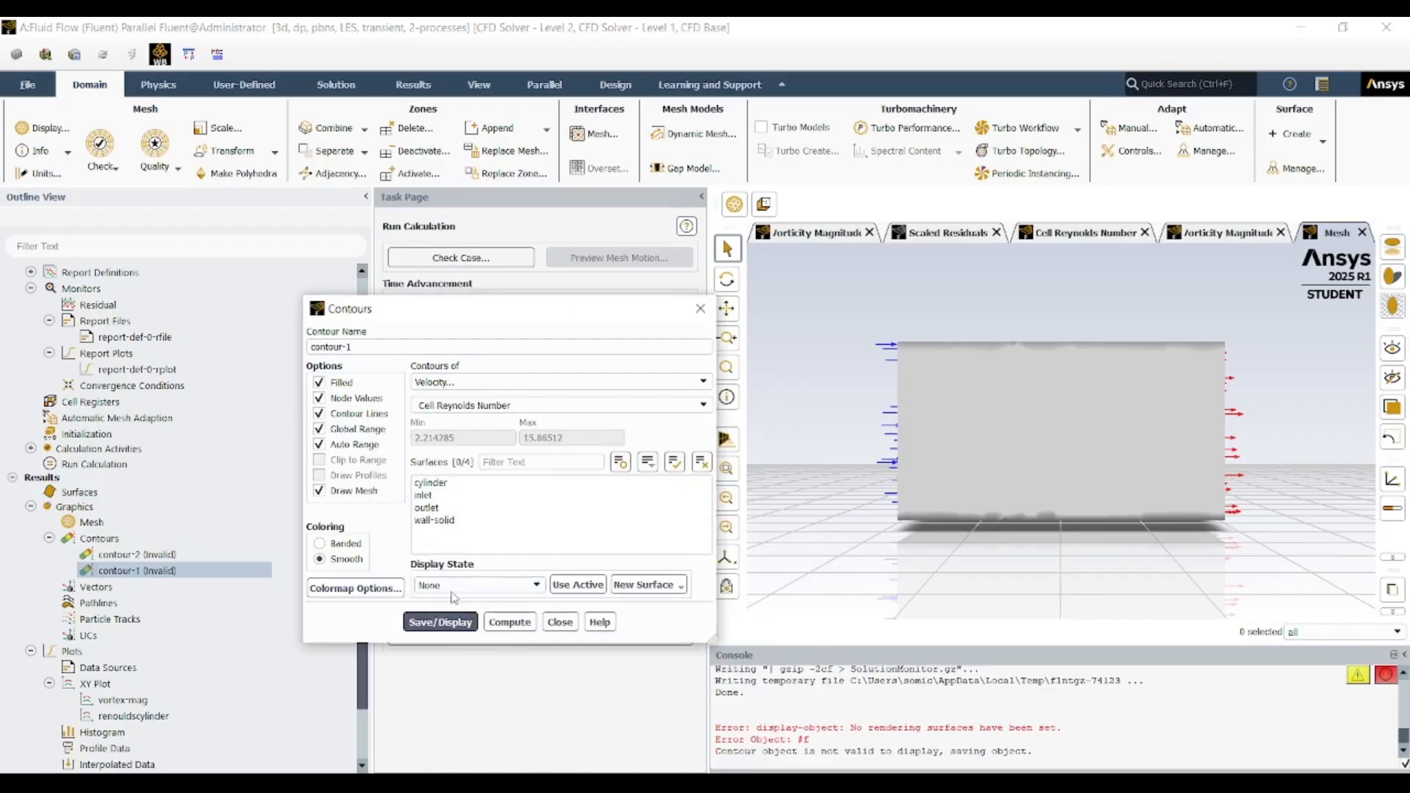
left_click(350, 590)
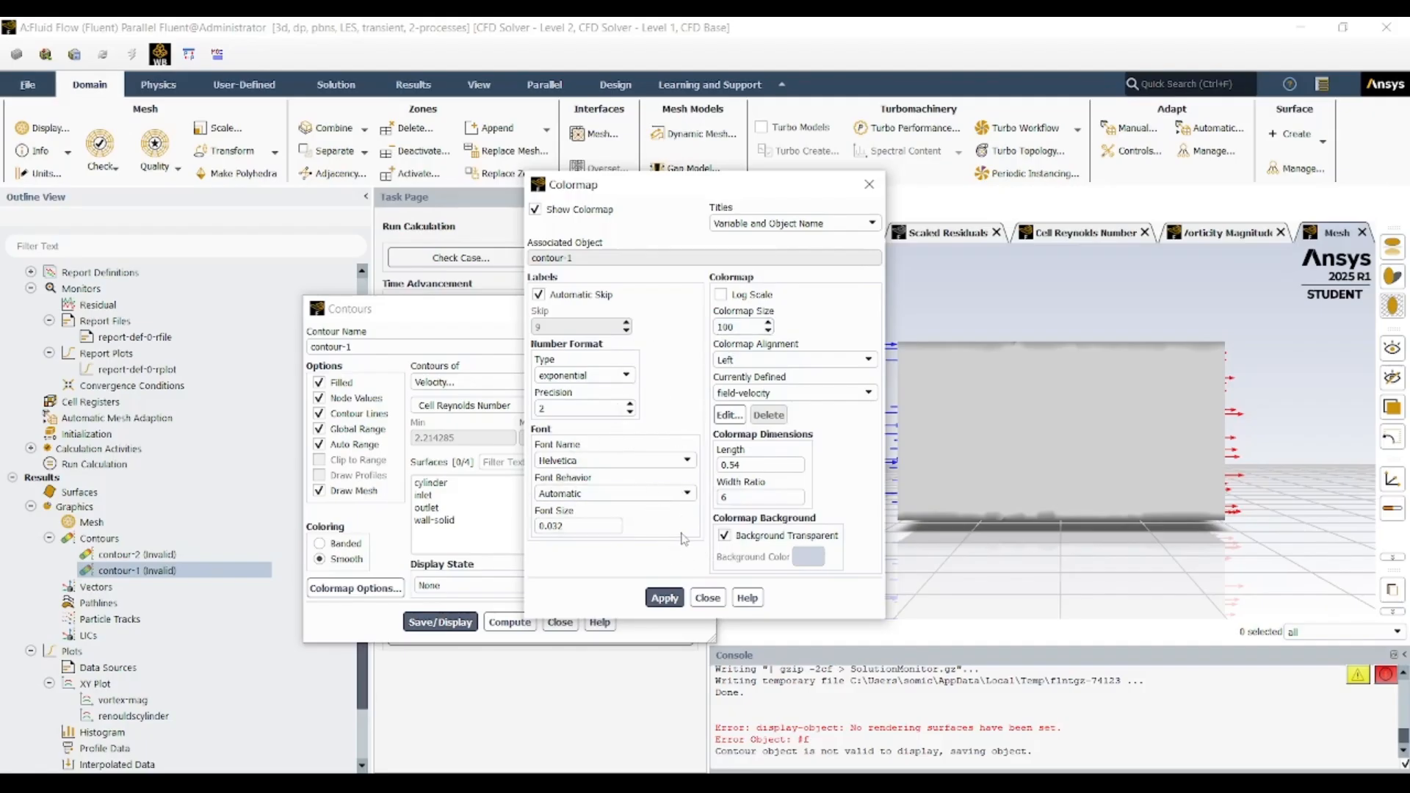
left_click(709, 601)
left_click(632, 586)
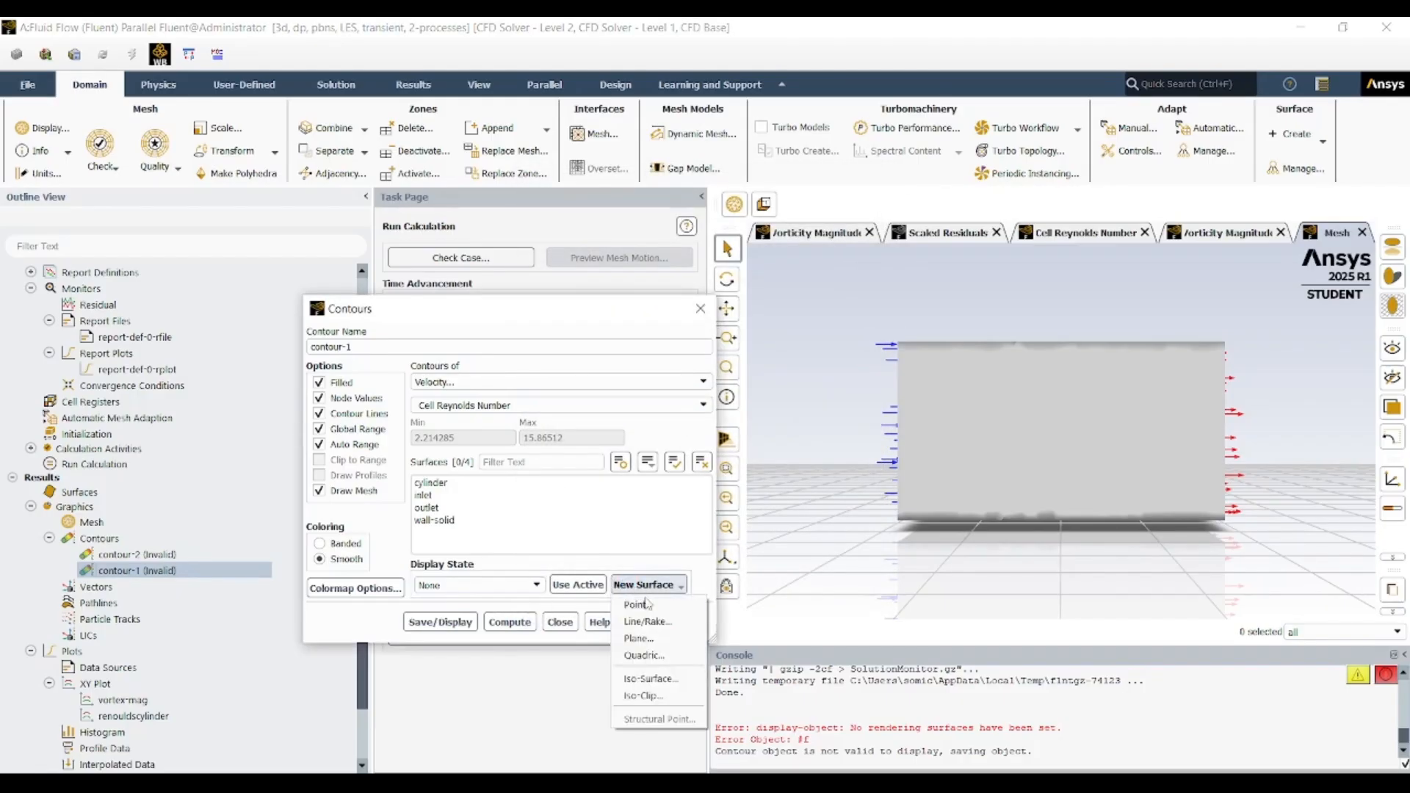
left_click(423, 483)
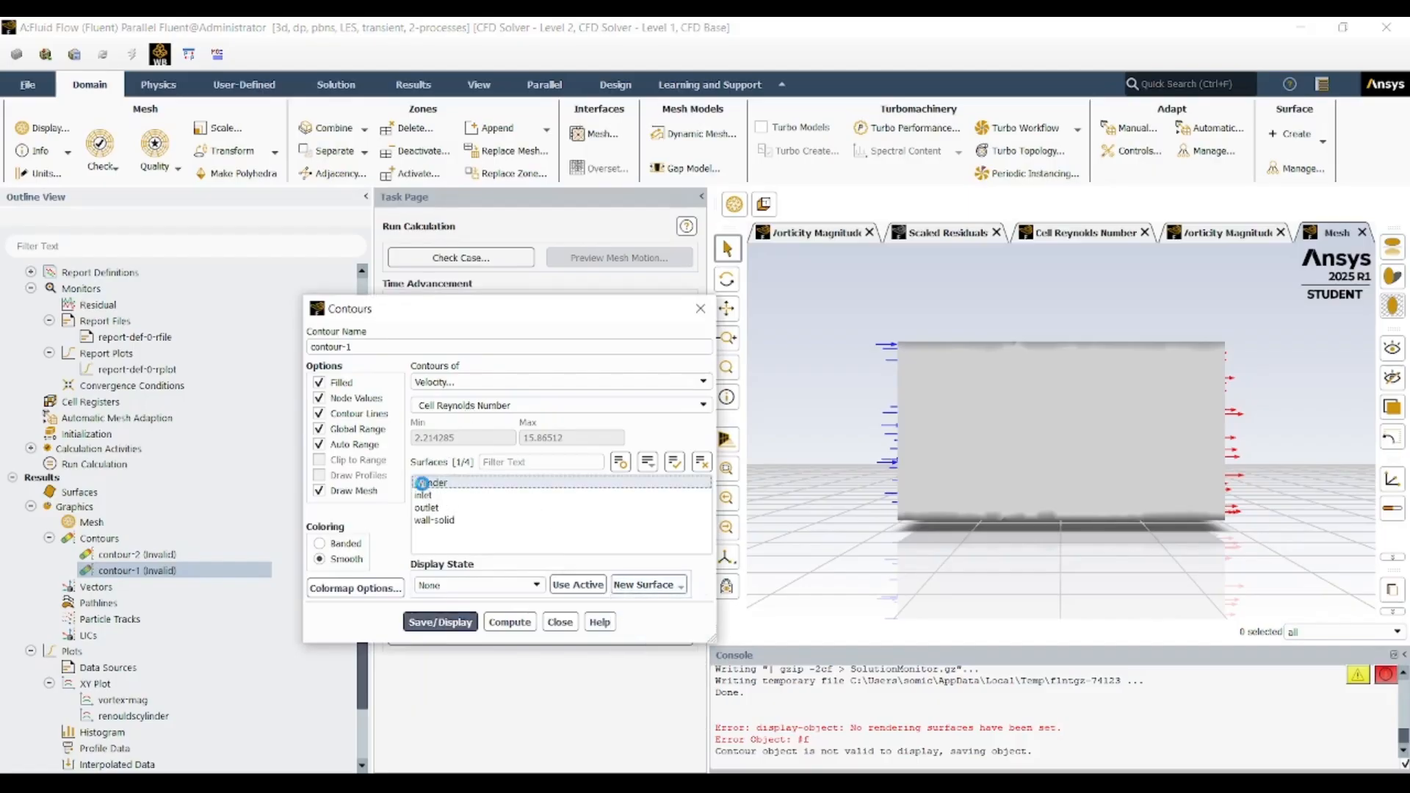
left_click(440, 623)
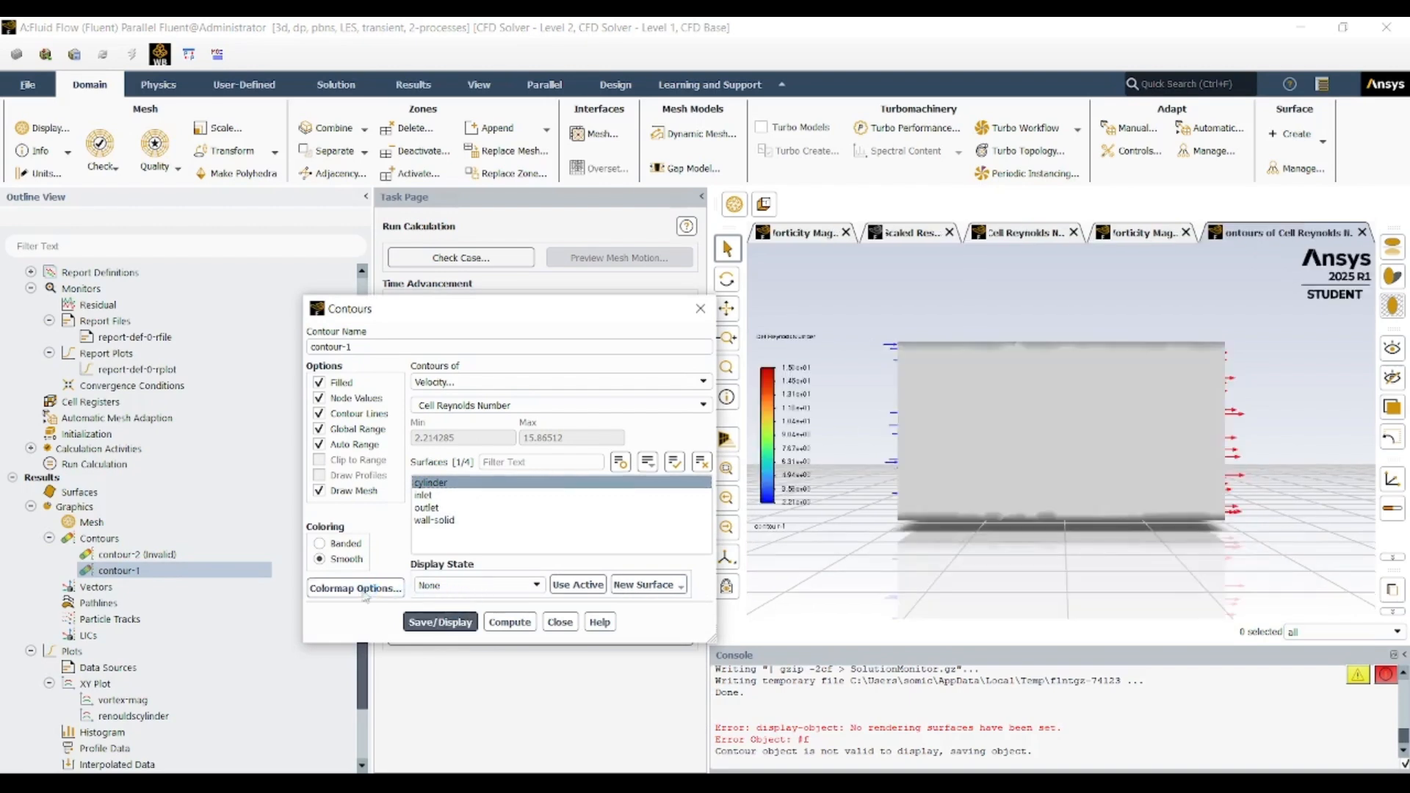
- Open contour-2, assign it the cylinder surface, and save and display its X-Vorticity contour
left_click(181, 558)
left_click(181, 556)
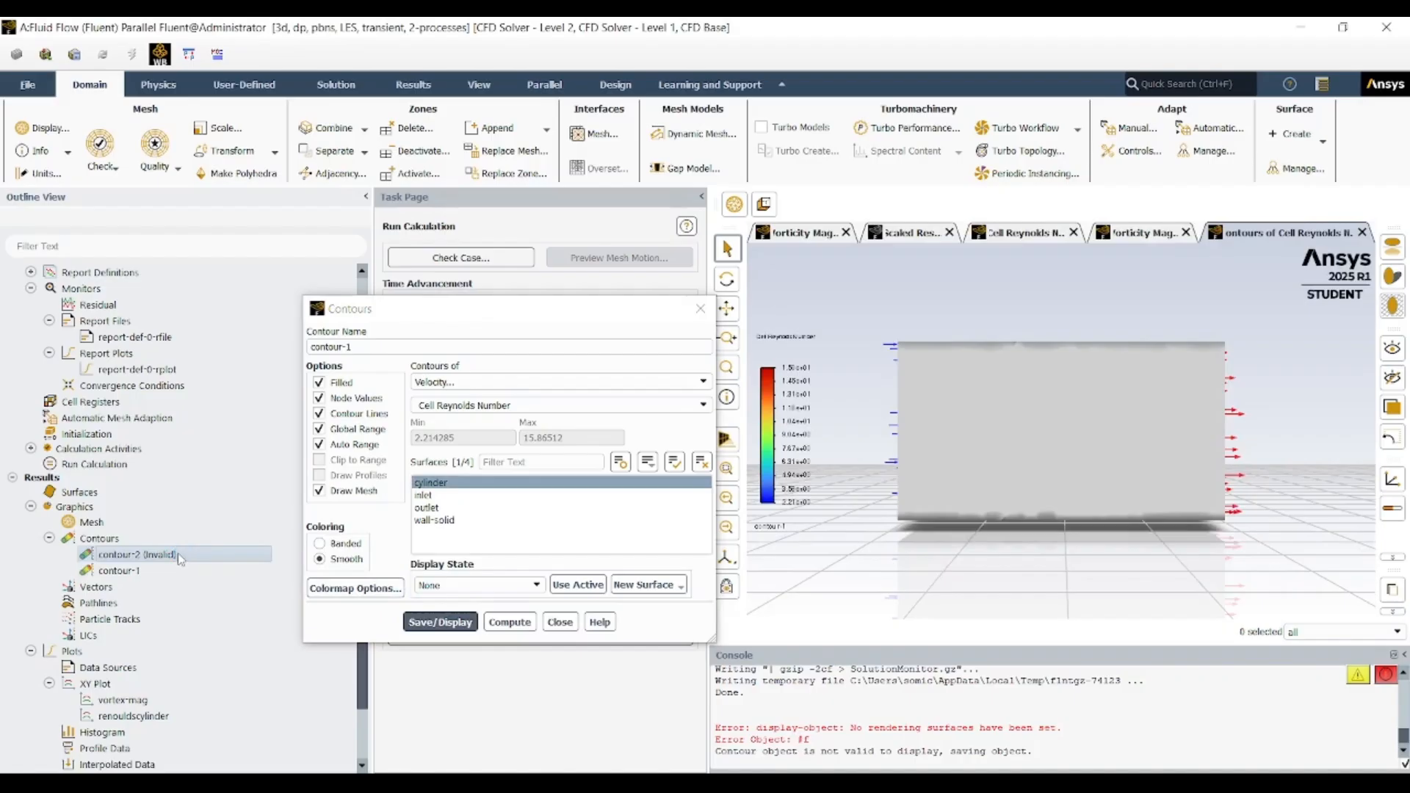
left_click(439, 484)
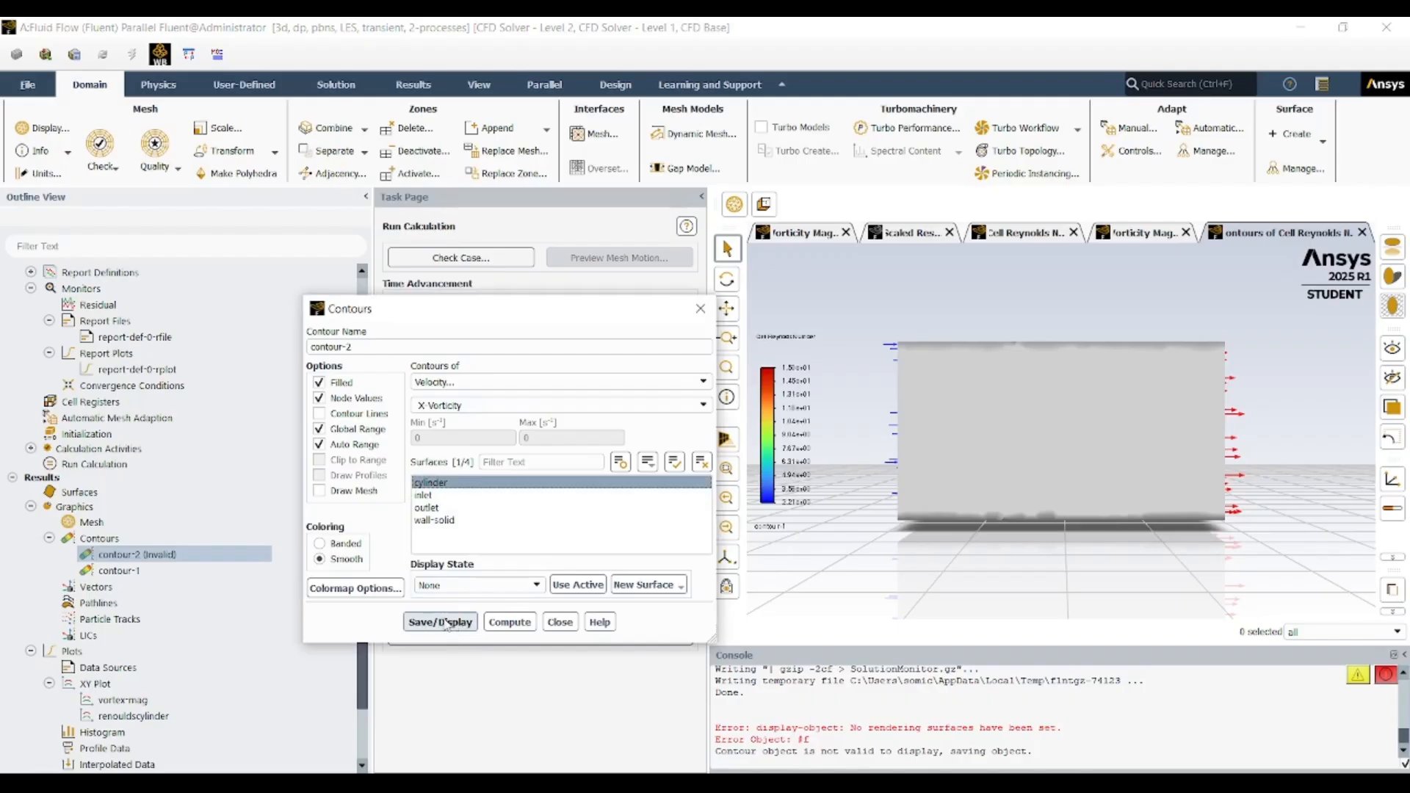
left_click(443, 623)
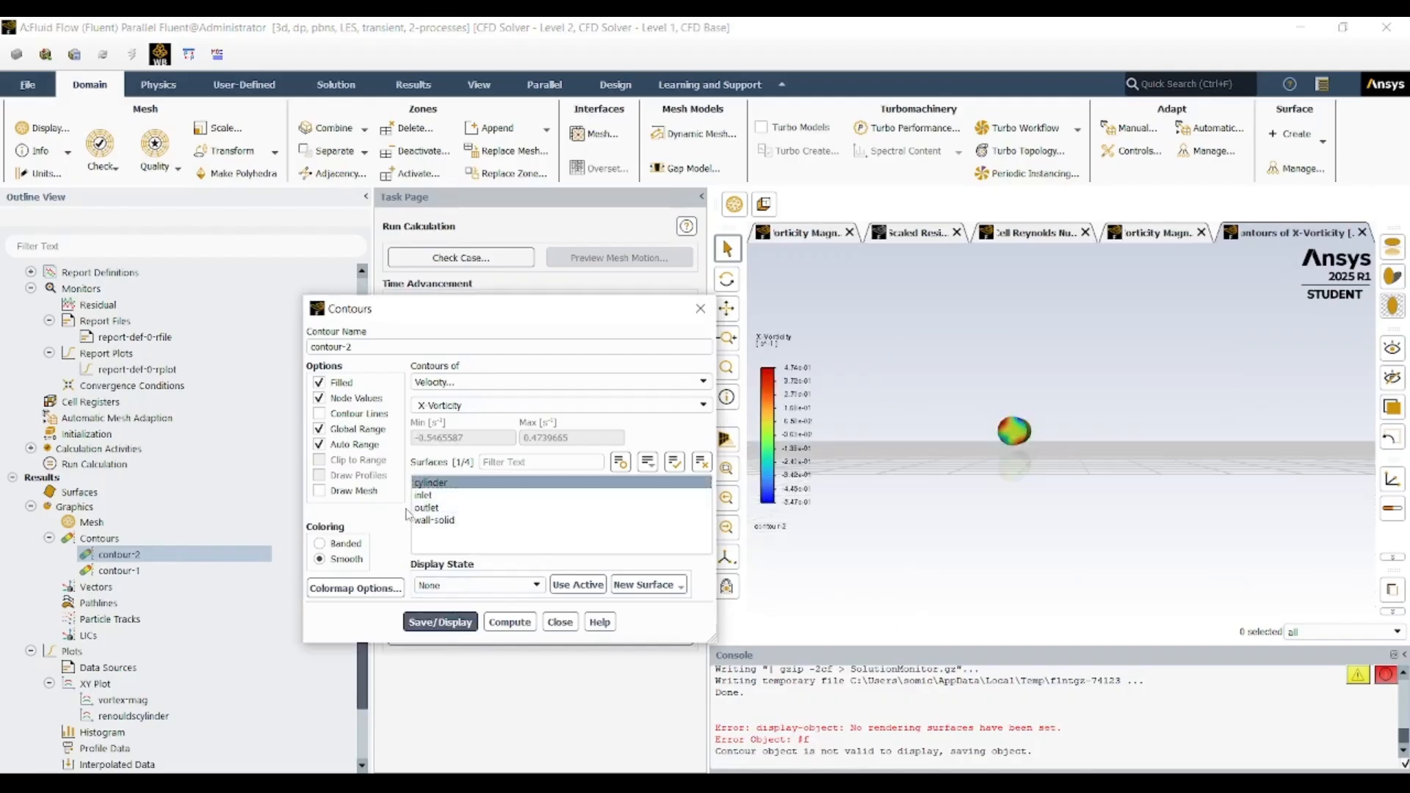
- Turn off mesh drawing for contour-1, redisplay it on the cylinder, and close its definition
left_click(136, 573)
double_click(136, 574)
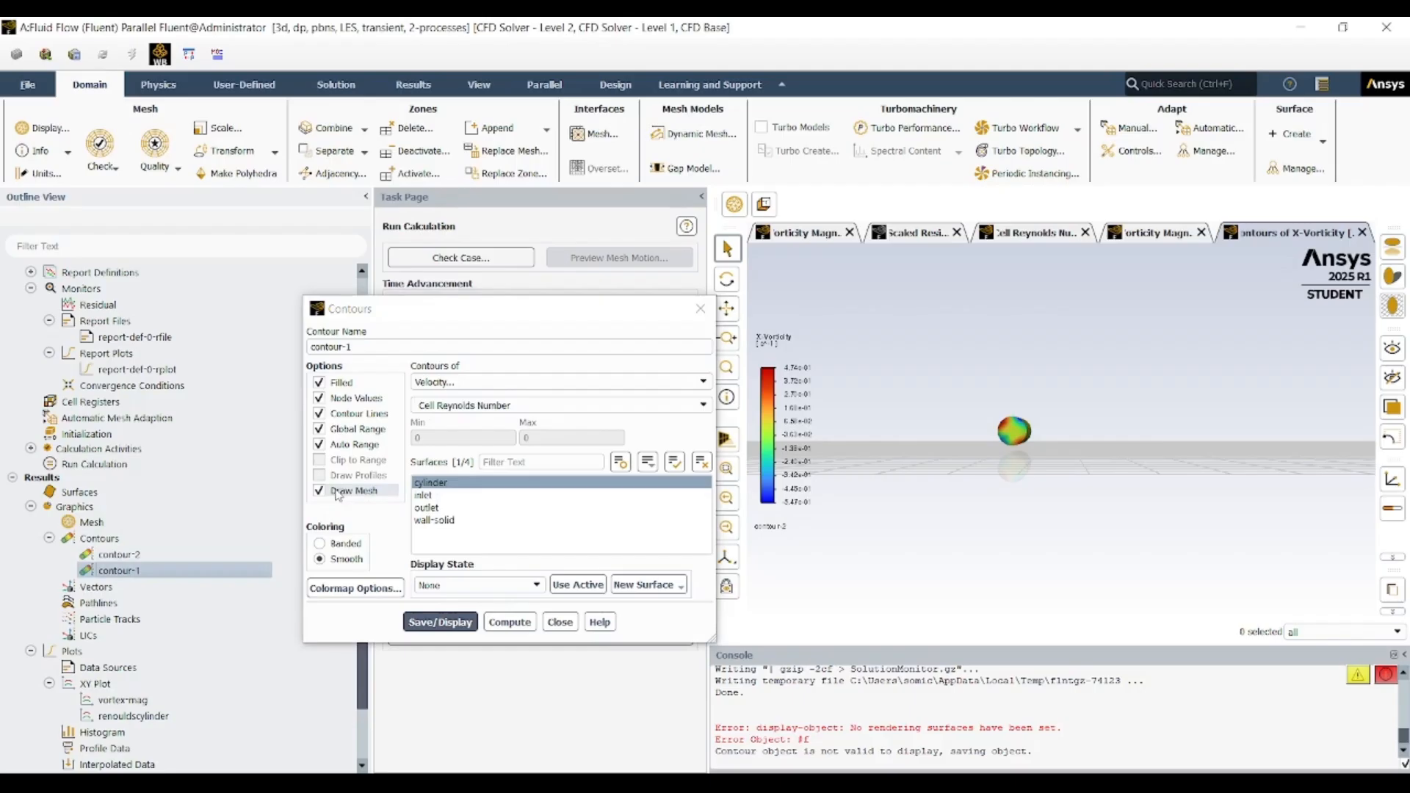
left_click(336, 492)
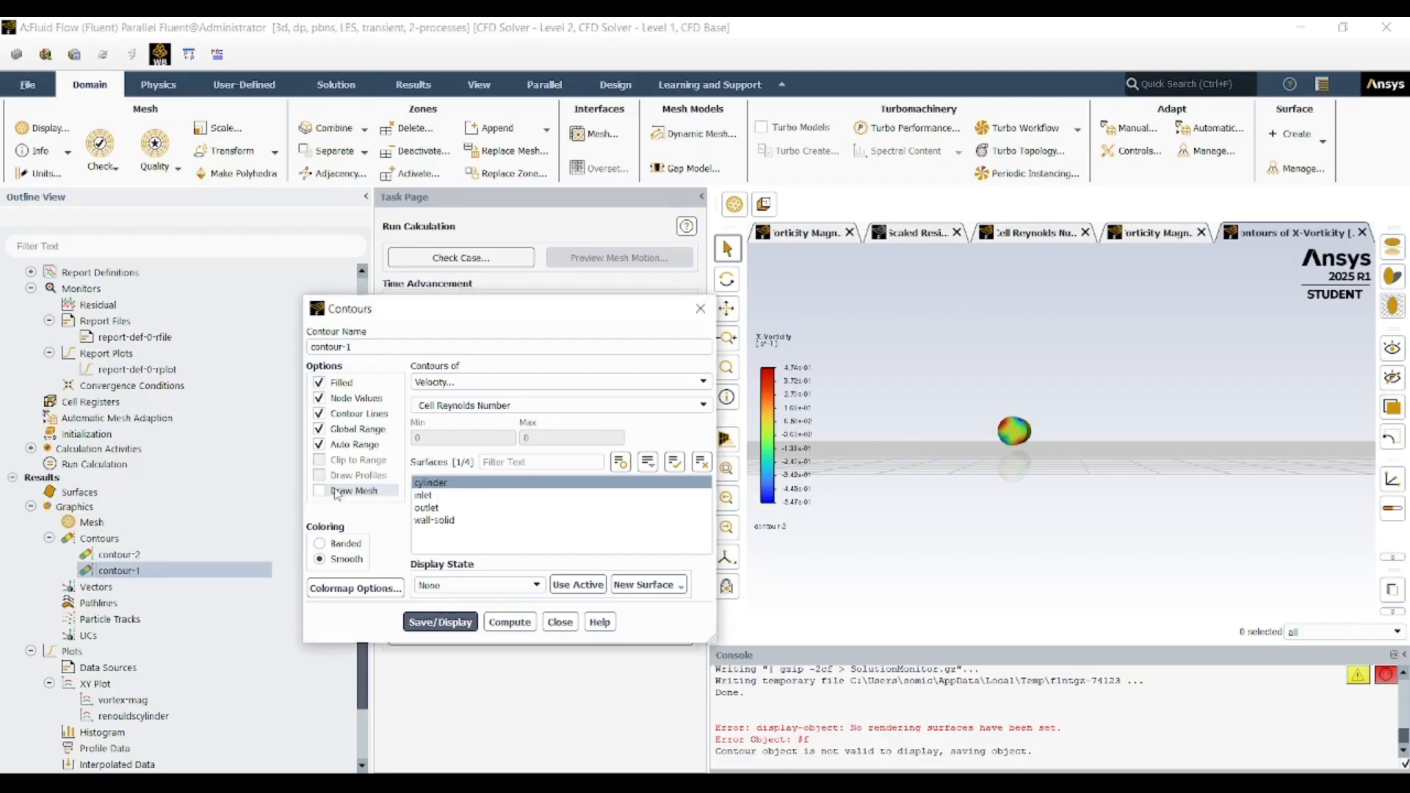
left_click(461, 624)
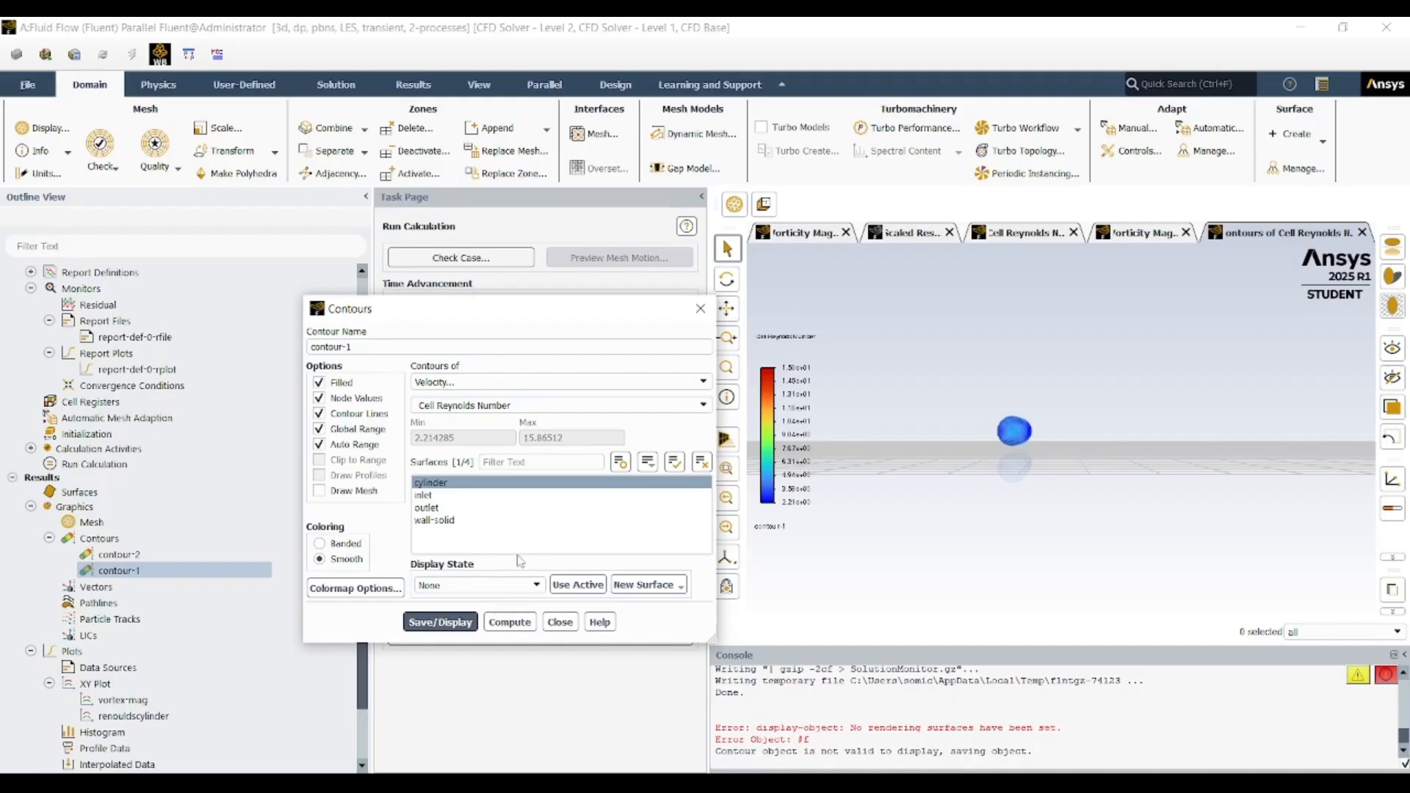
left_click(560, 622)
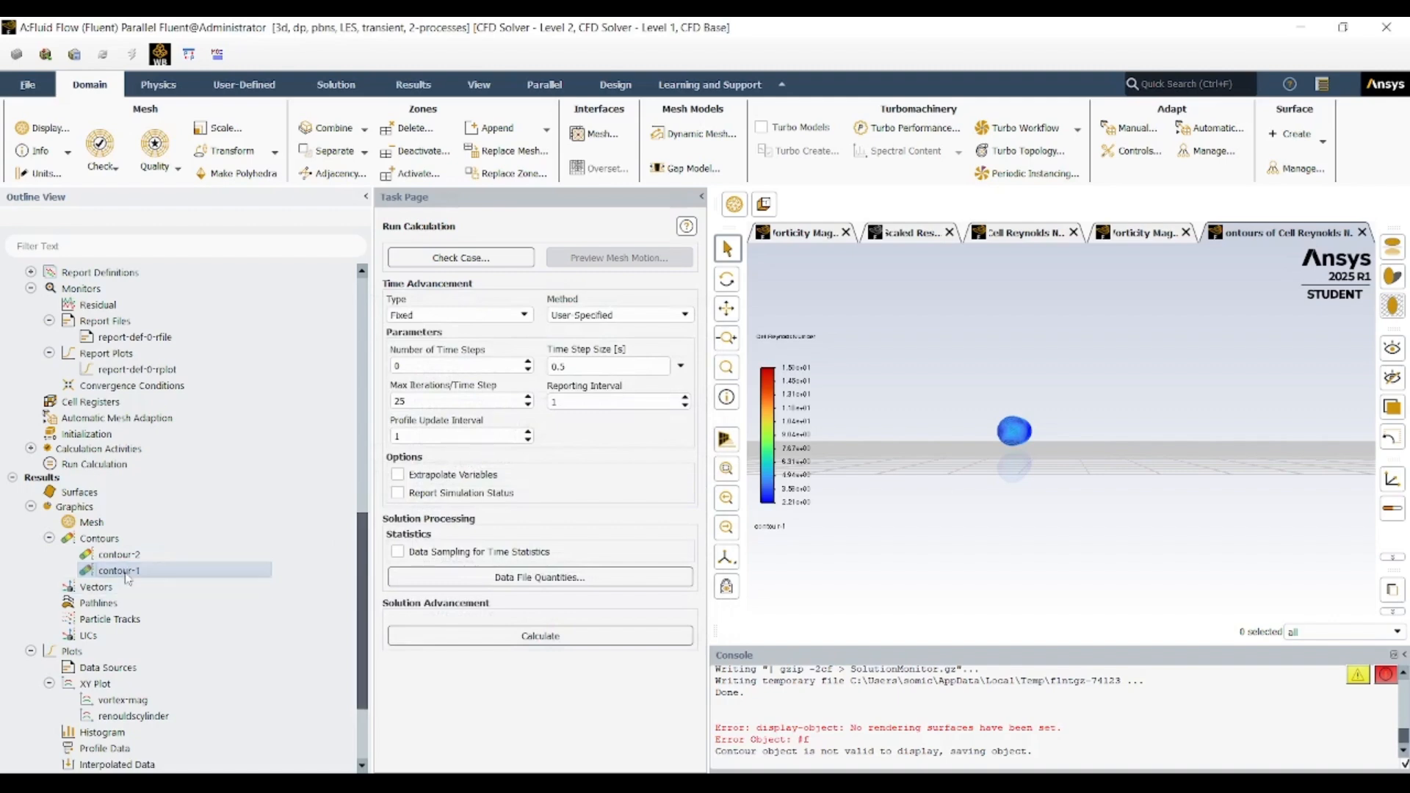
left_click_drag(946, 398, 951, 448)
scroll(991, 424, "up", 5)
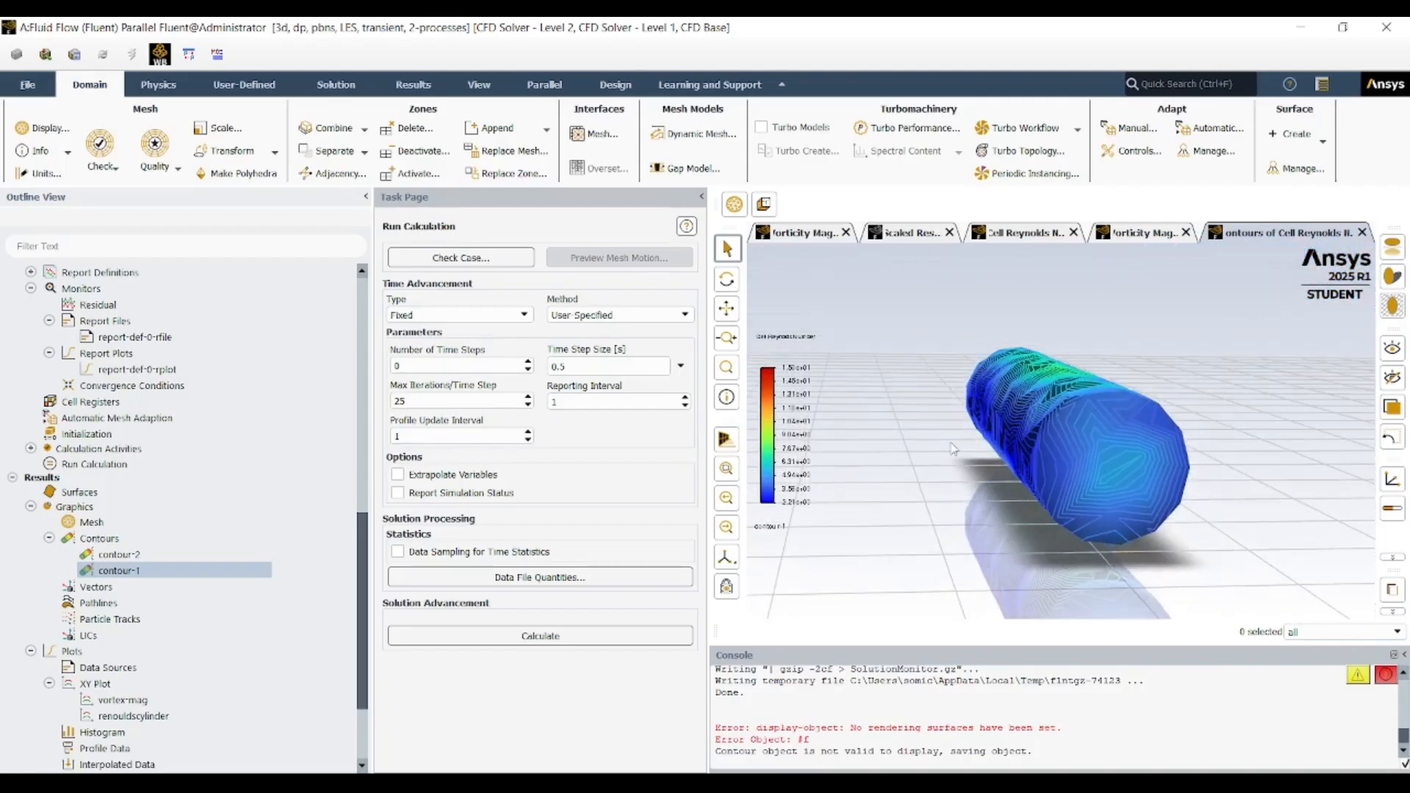
- Reopen contour-1 for editing and compute its Cell Reynolds Number range on the cylinder
right_click(117, 569)
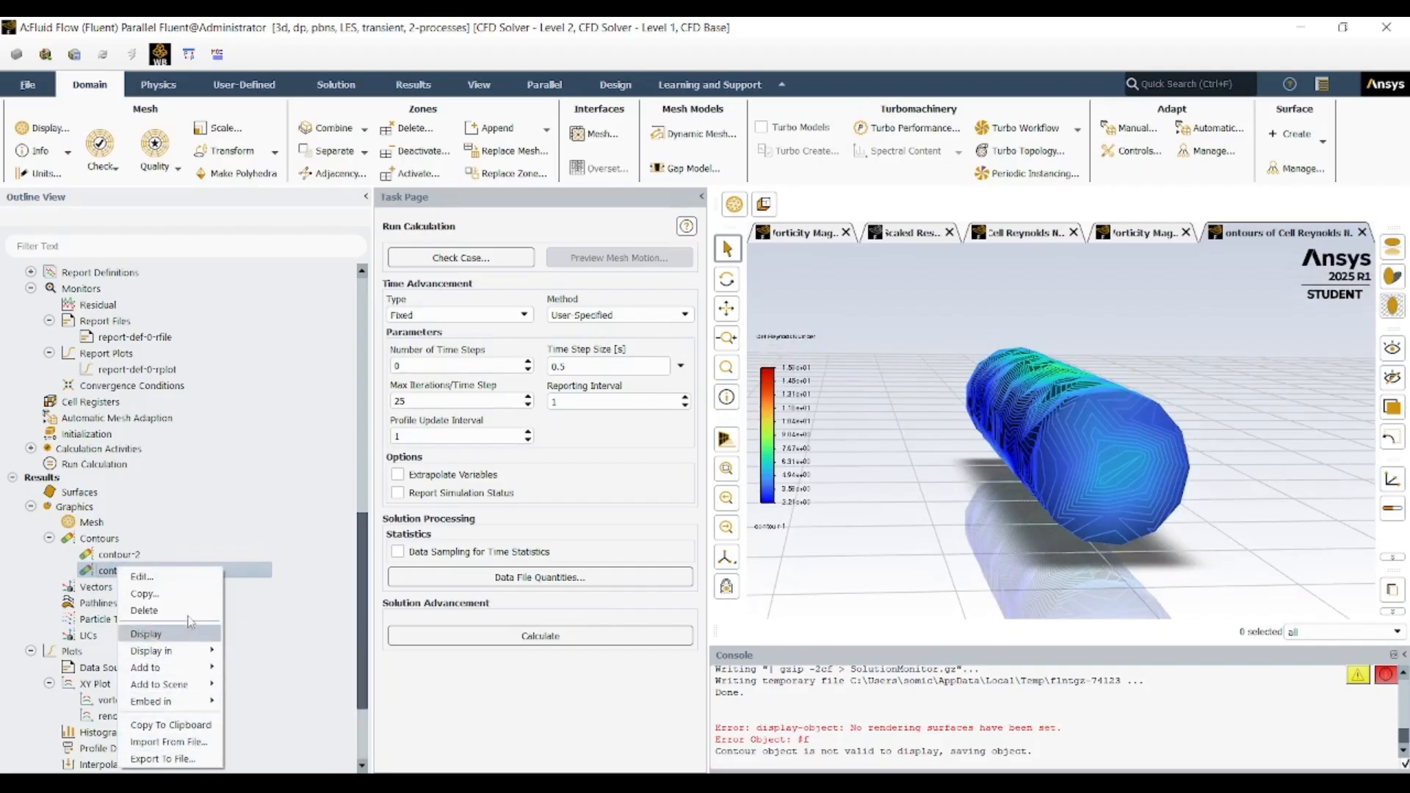
left_click(147, 577)
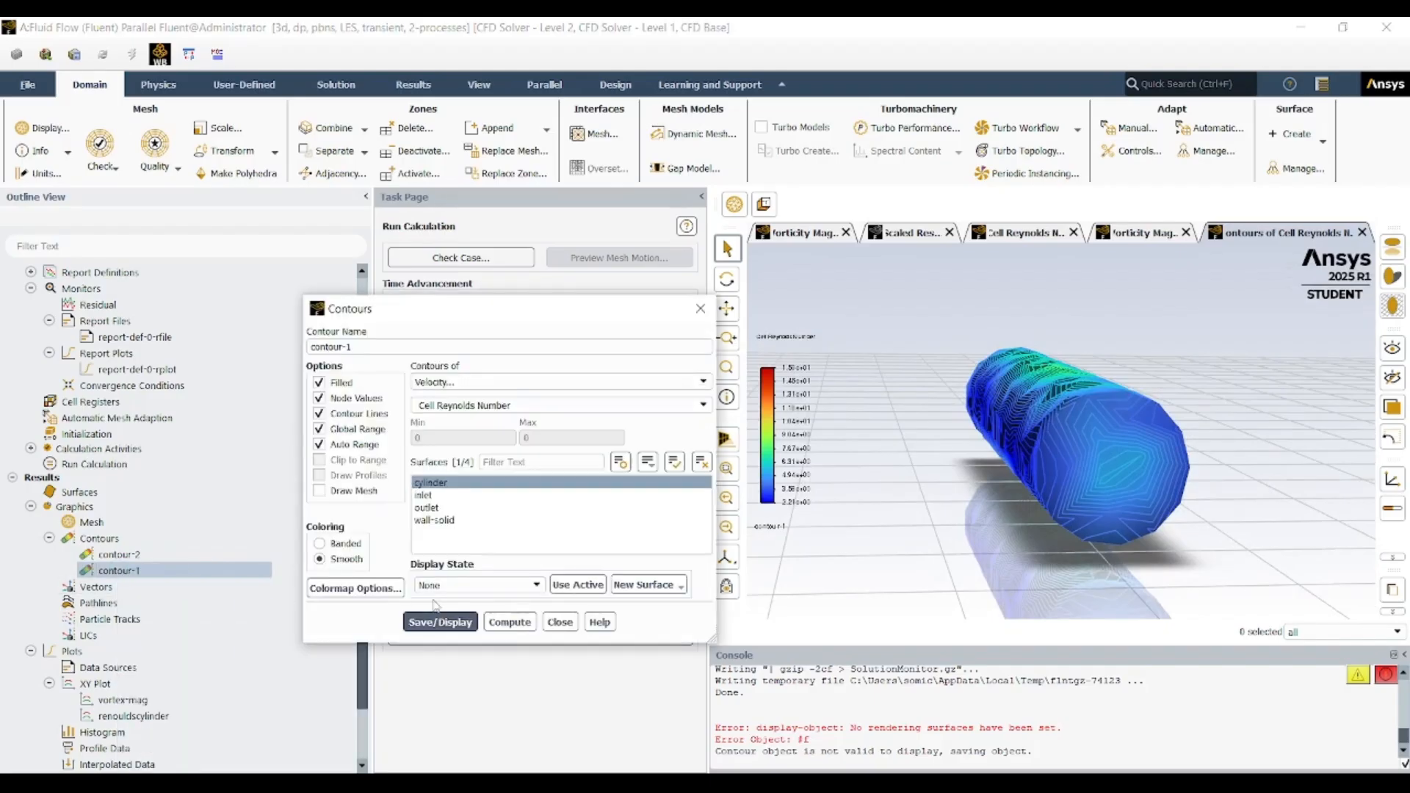
left_click(524, 624)
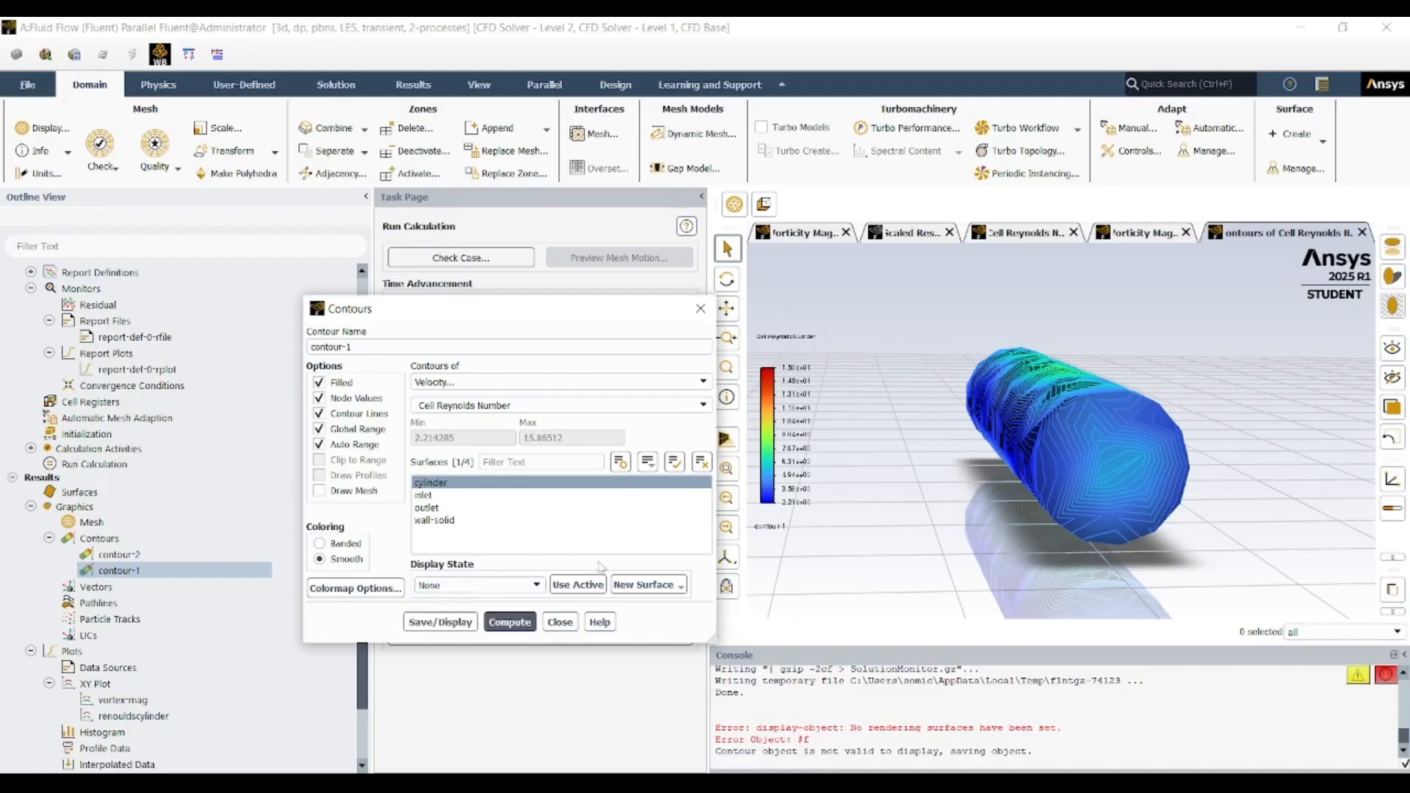
- Examine the display state settings available for contour-1, then leave them and the contour definition
left_click(536, 586)
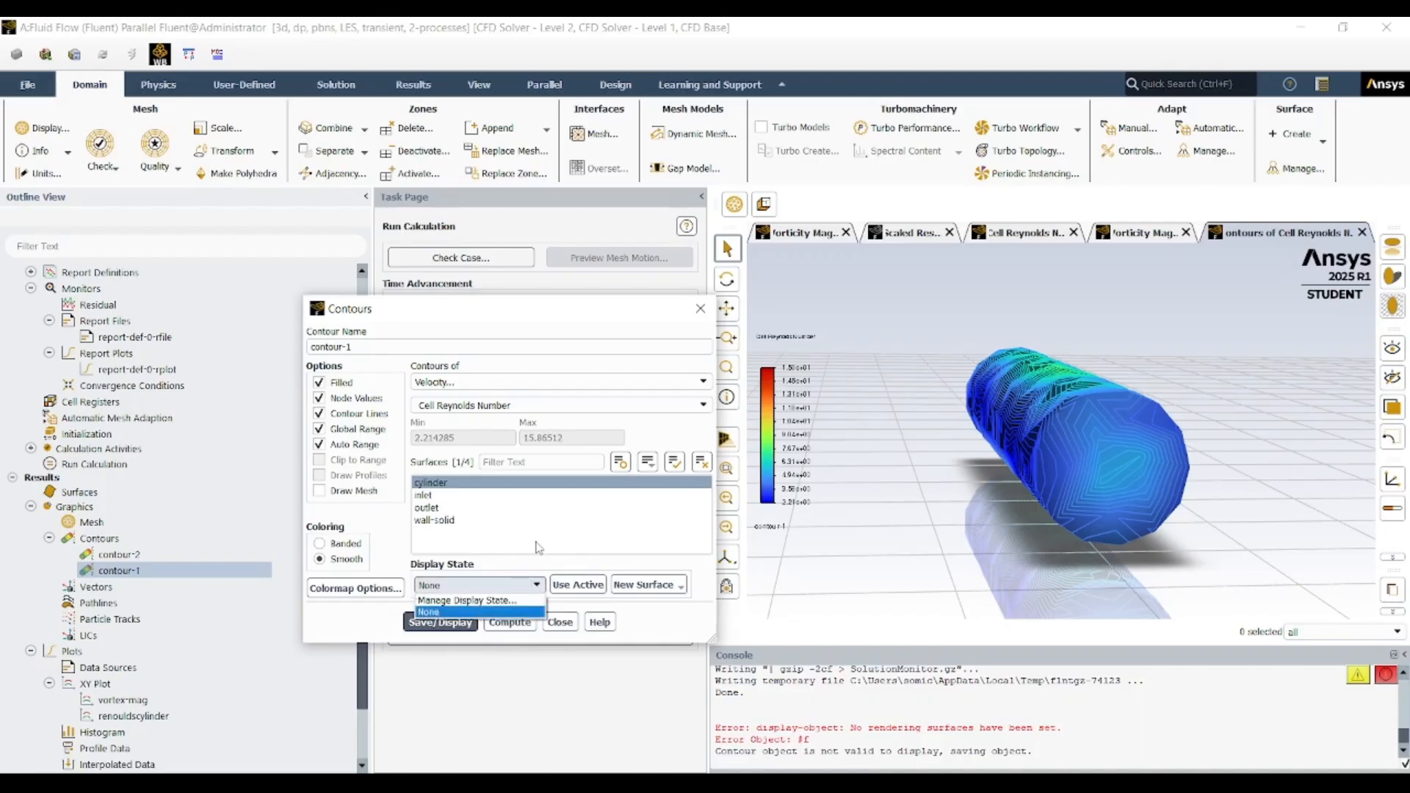
left_click(539, 547)
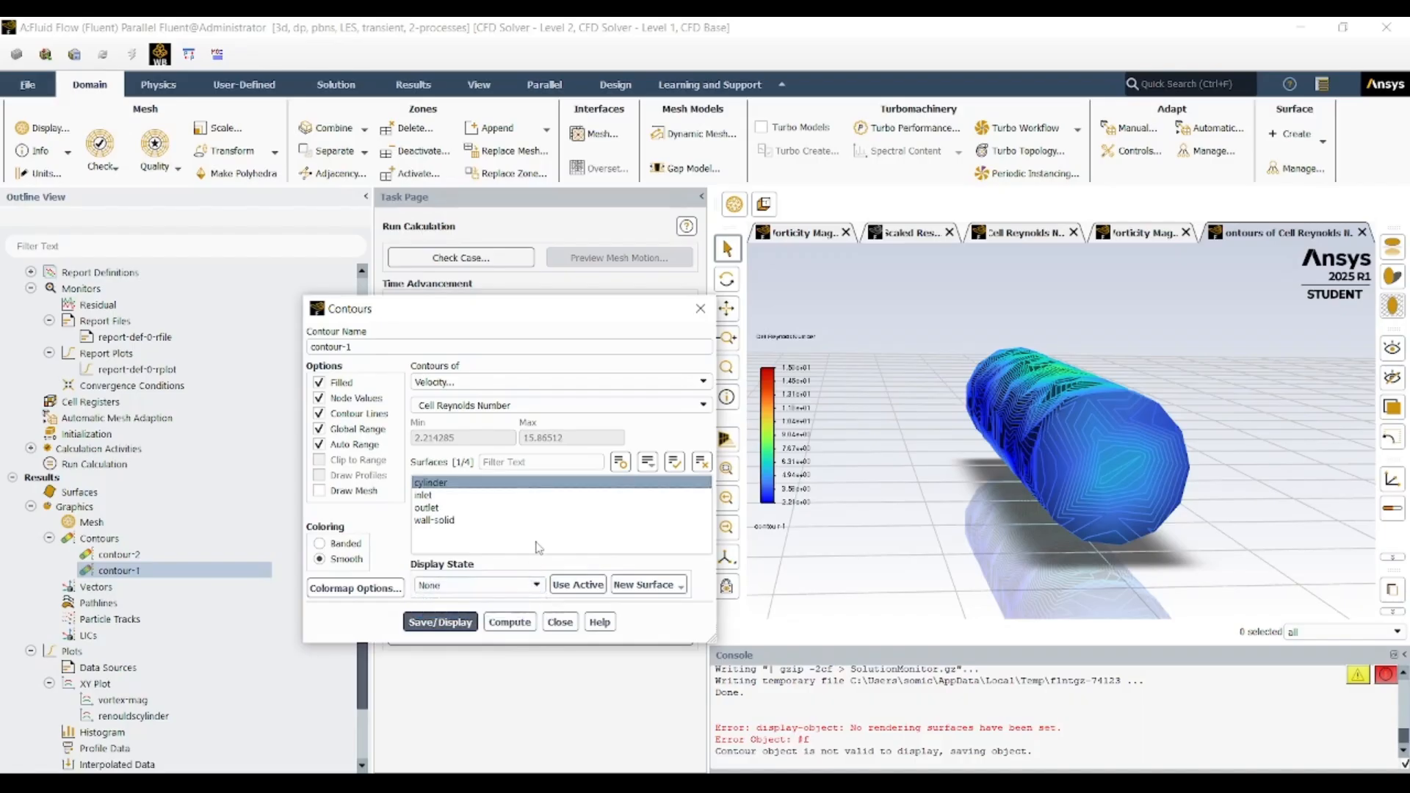
left_click(456, 586)
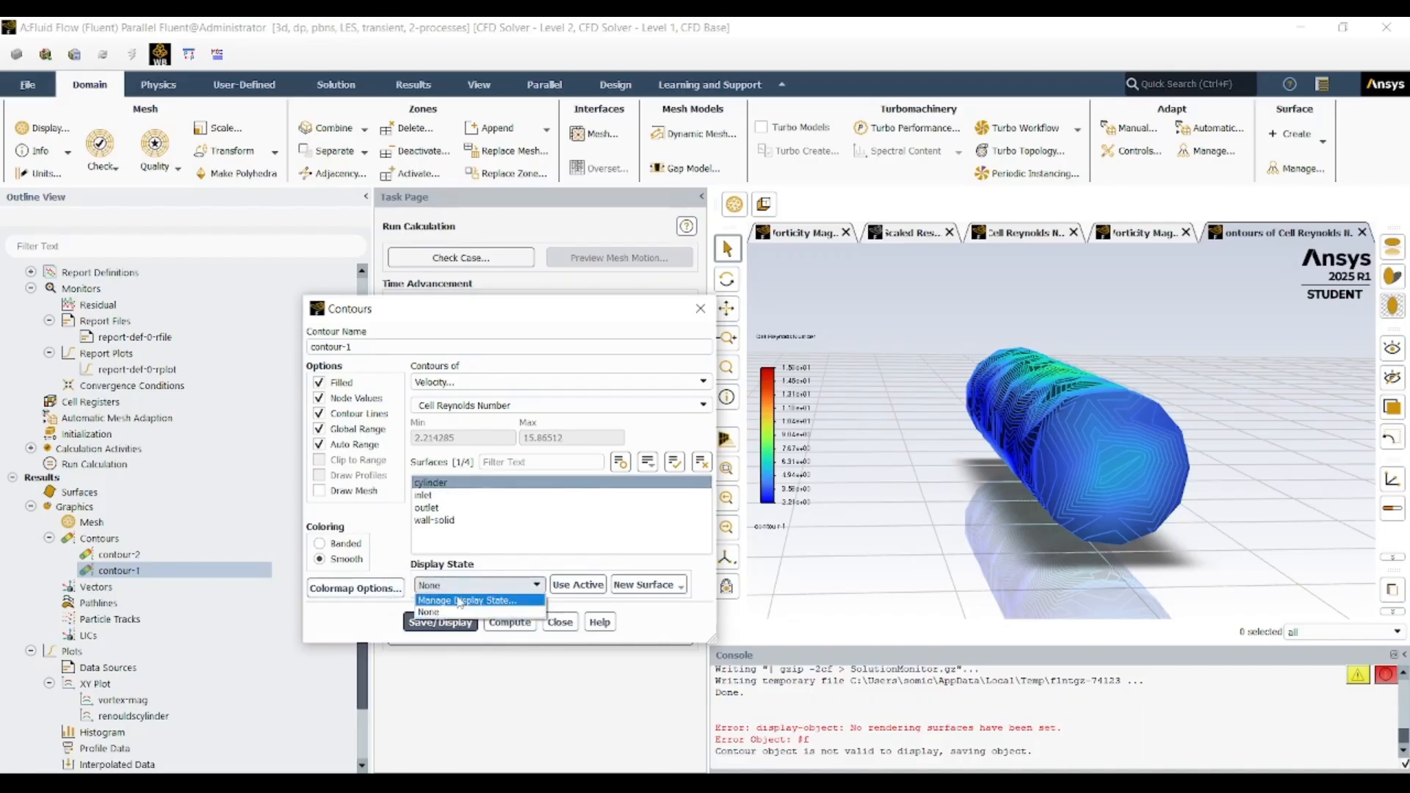
left_click(494, 601)
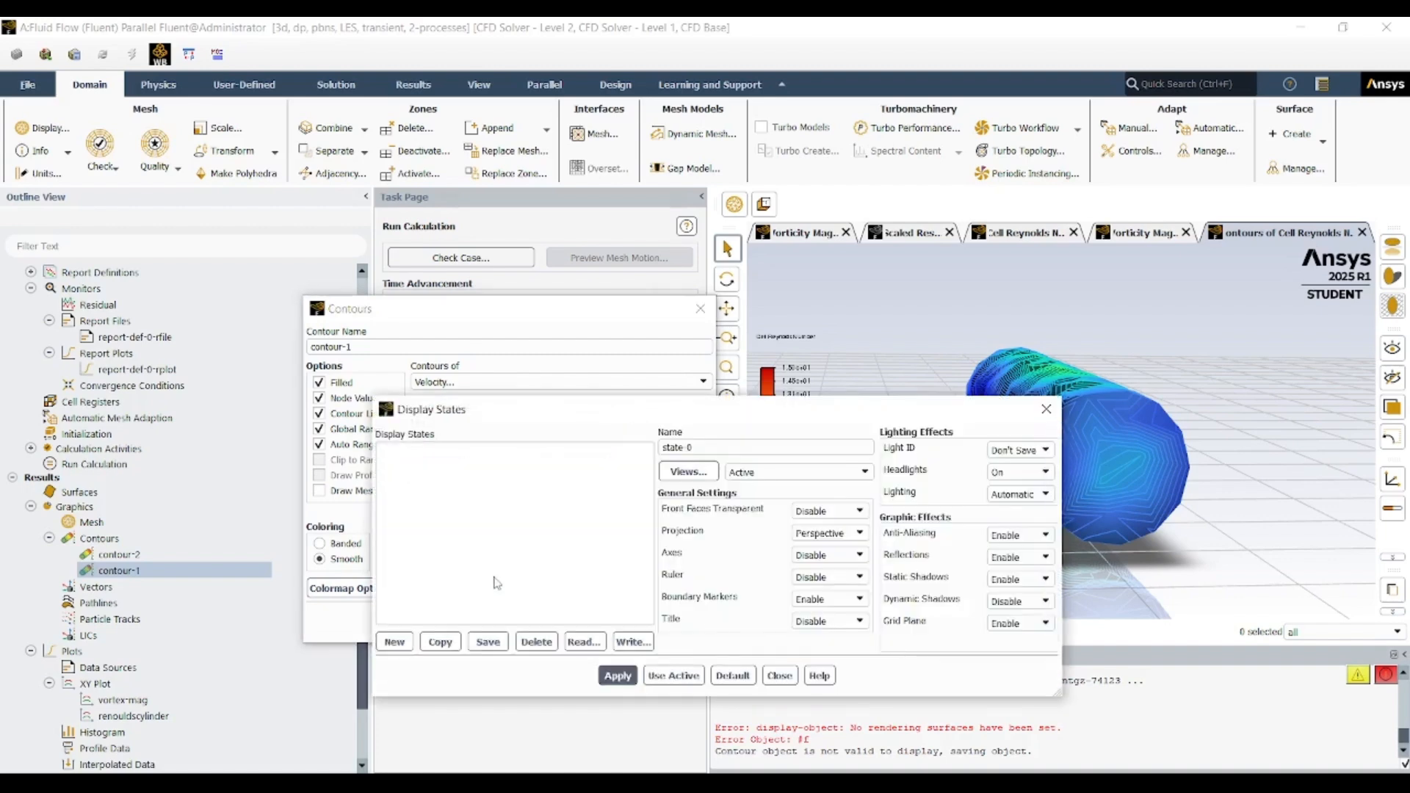
left_click_drag(523, 413, 267, 278)
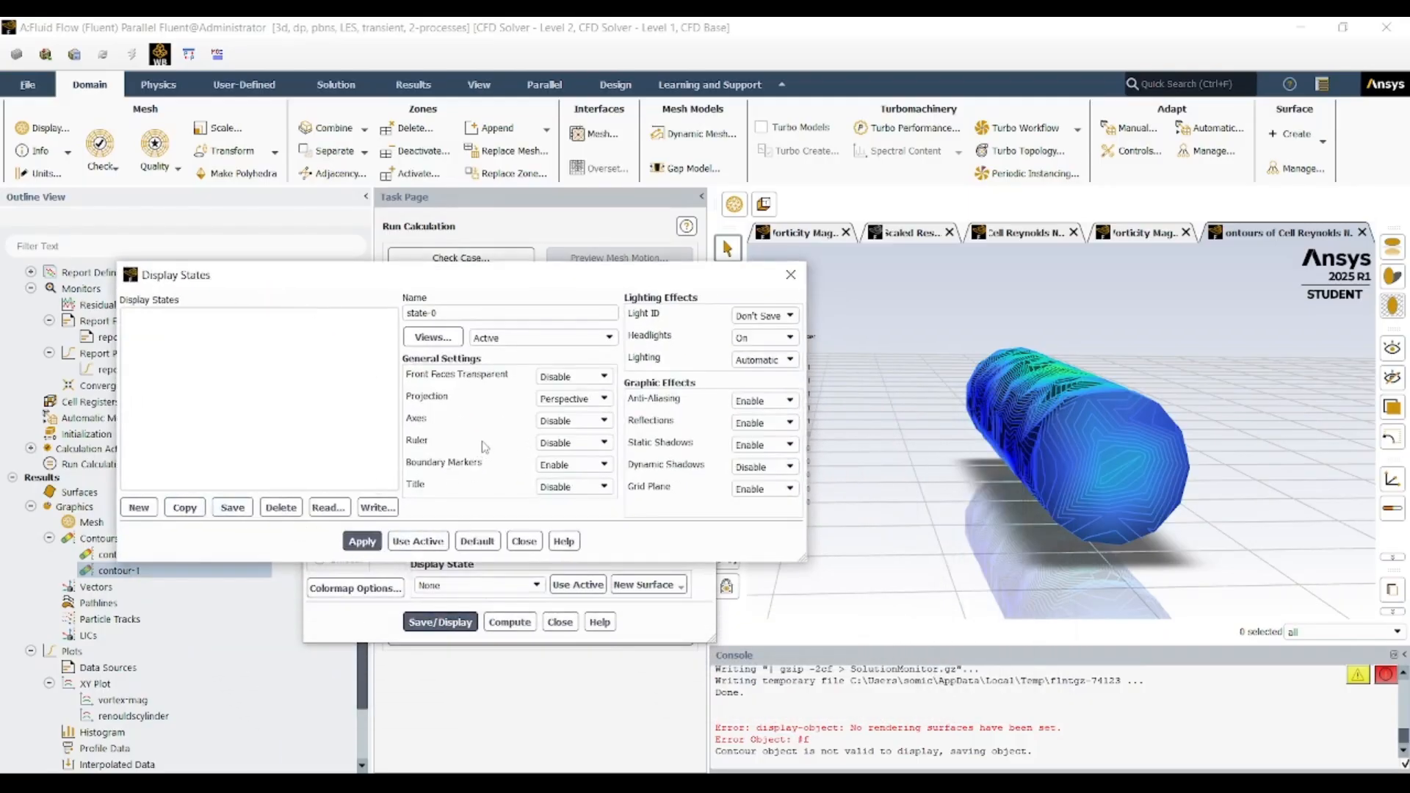
left_click(791, 273)
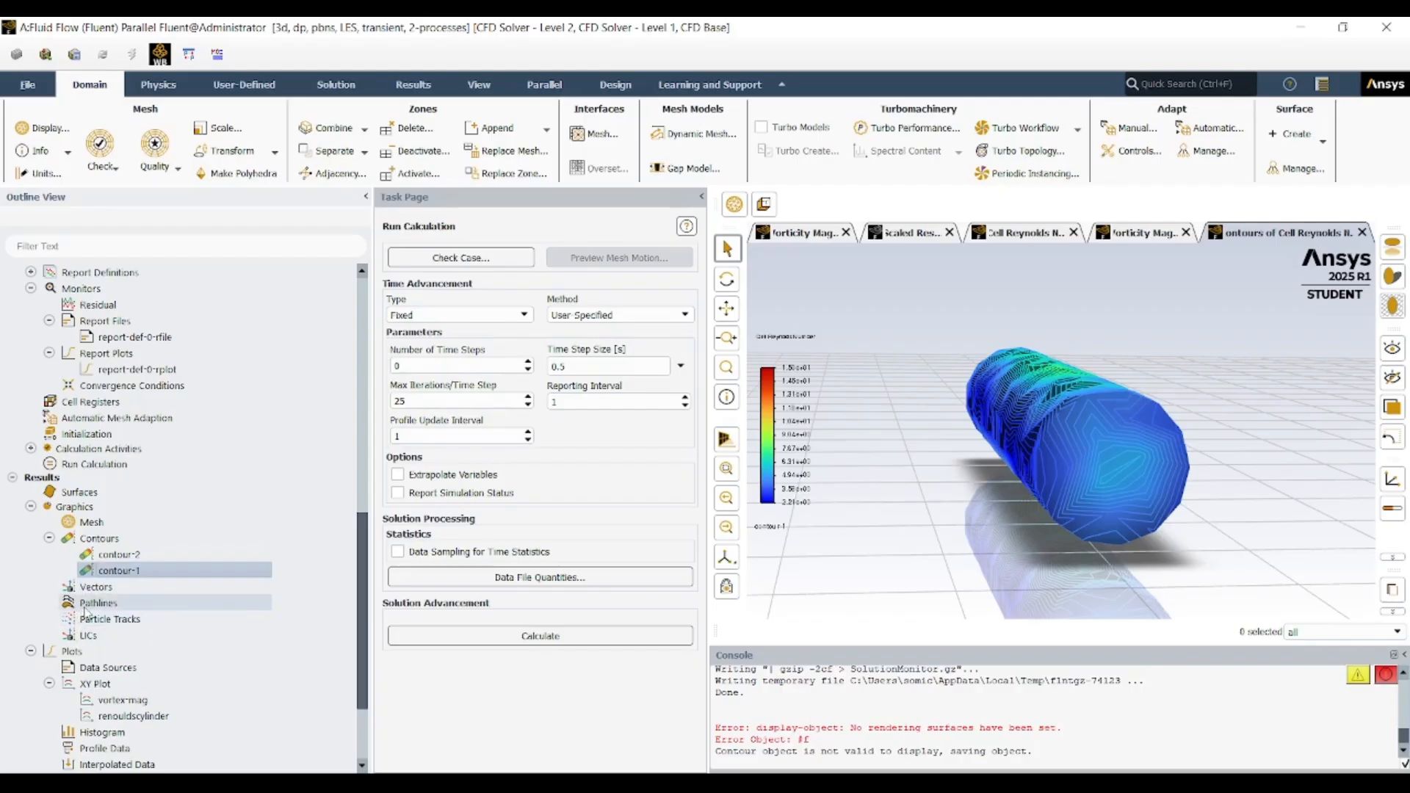
- Probe a point on the cylinder's displayed contour and review the commands available for the graphics display
left_click(1025, 457)
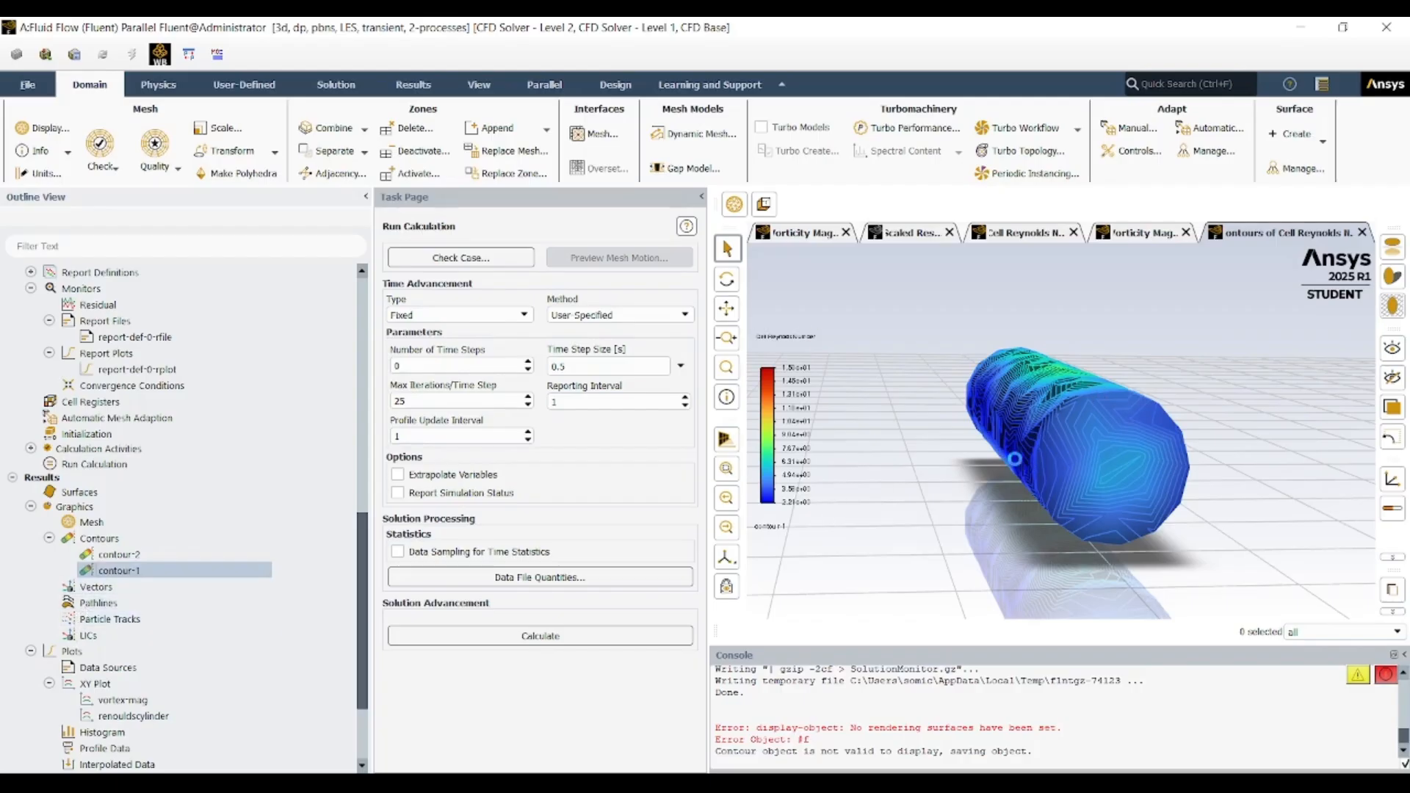
right_click(969, 450)
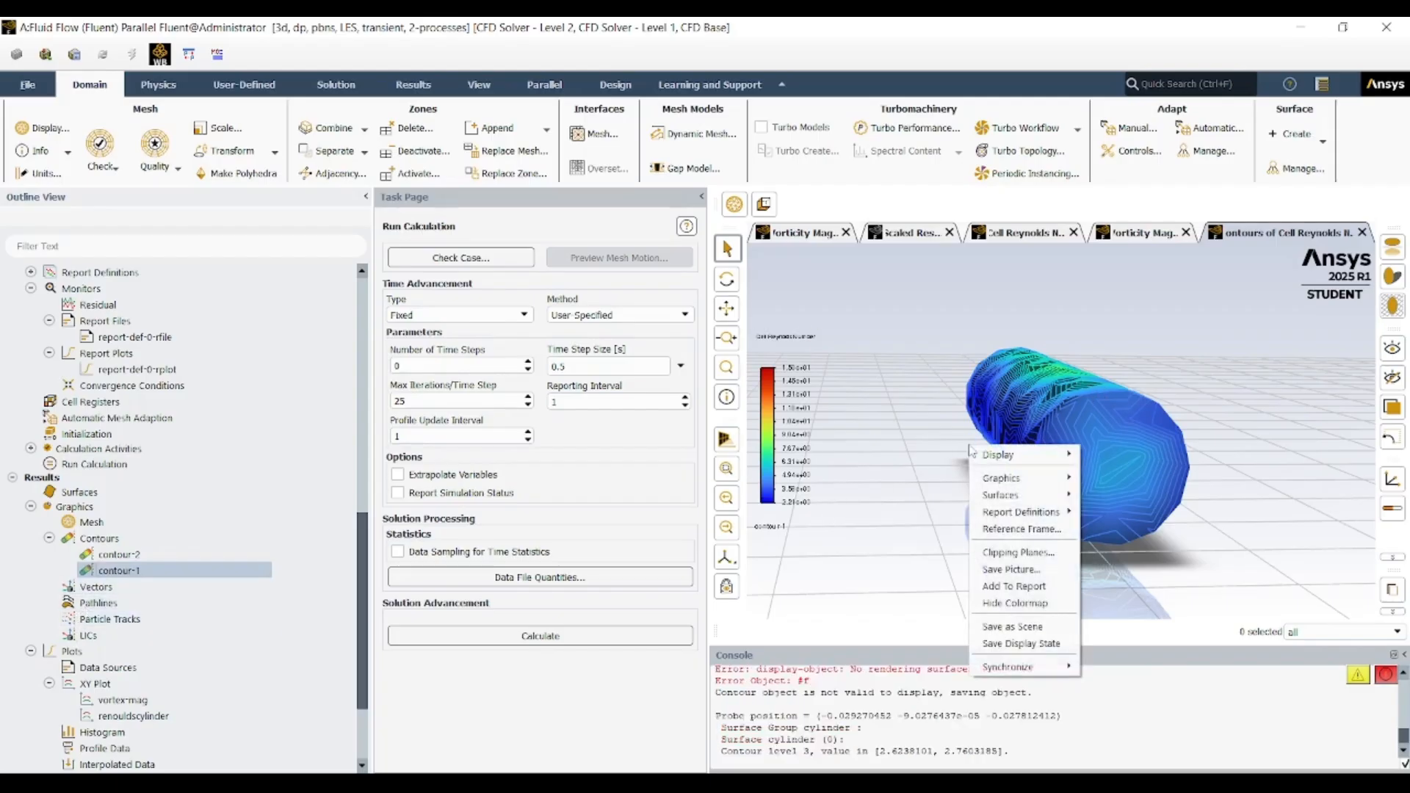
mouse_move(991, 459)
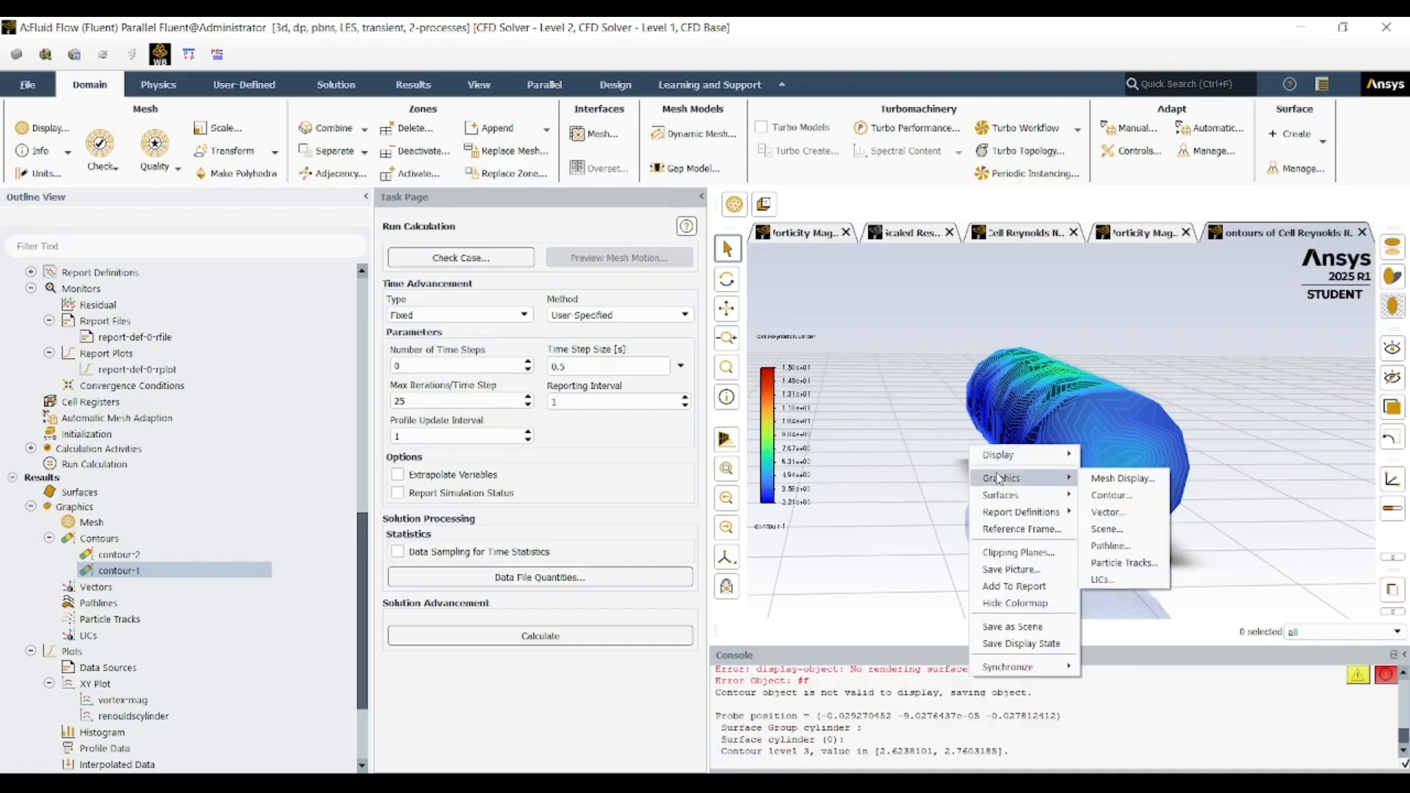
mouse_move(1000, 517)
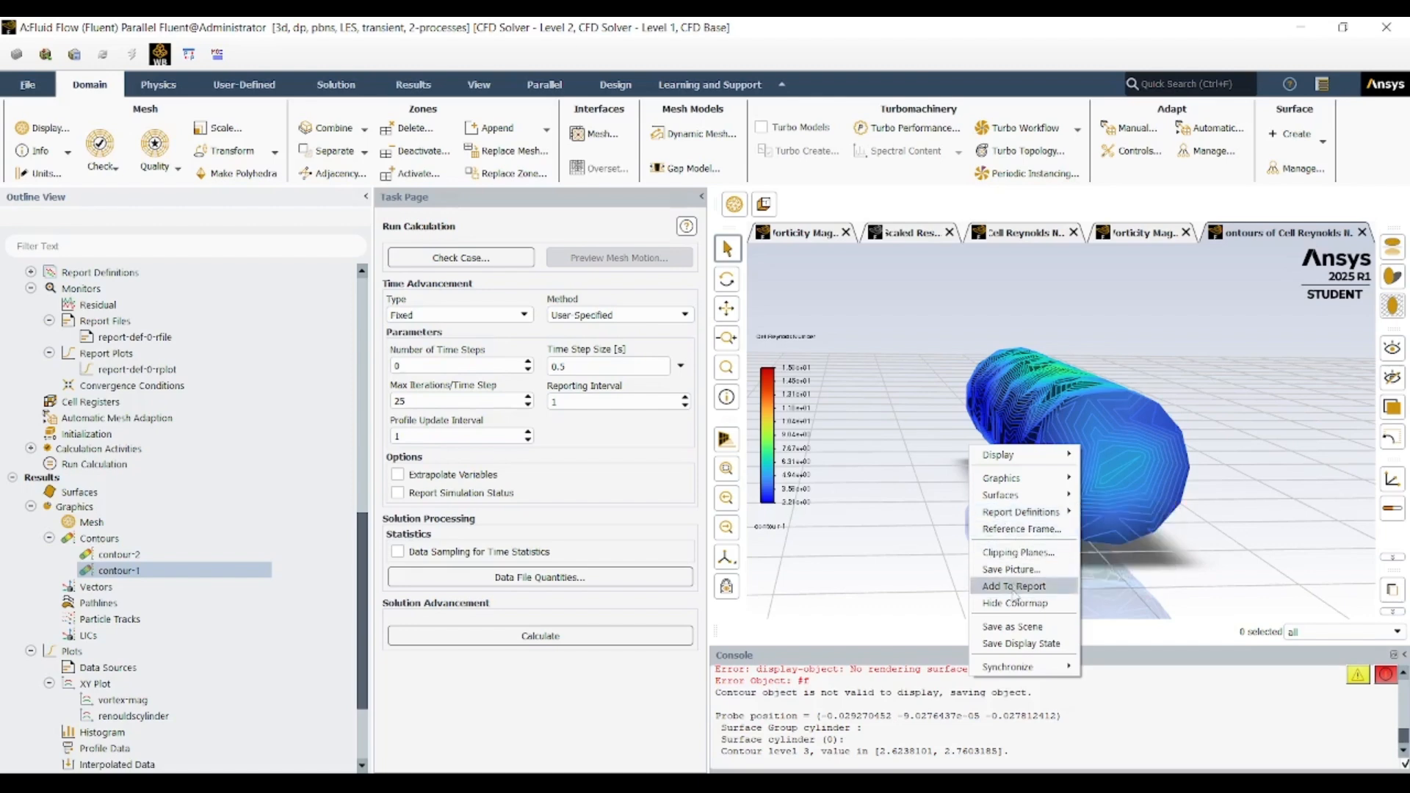
mouse_move(1010, 672)
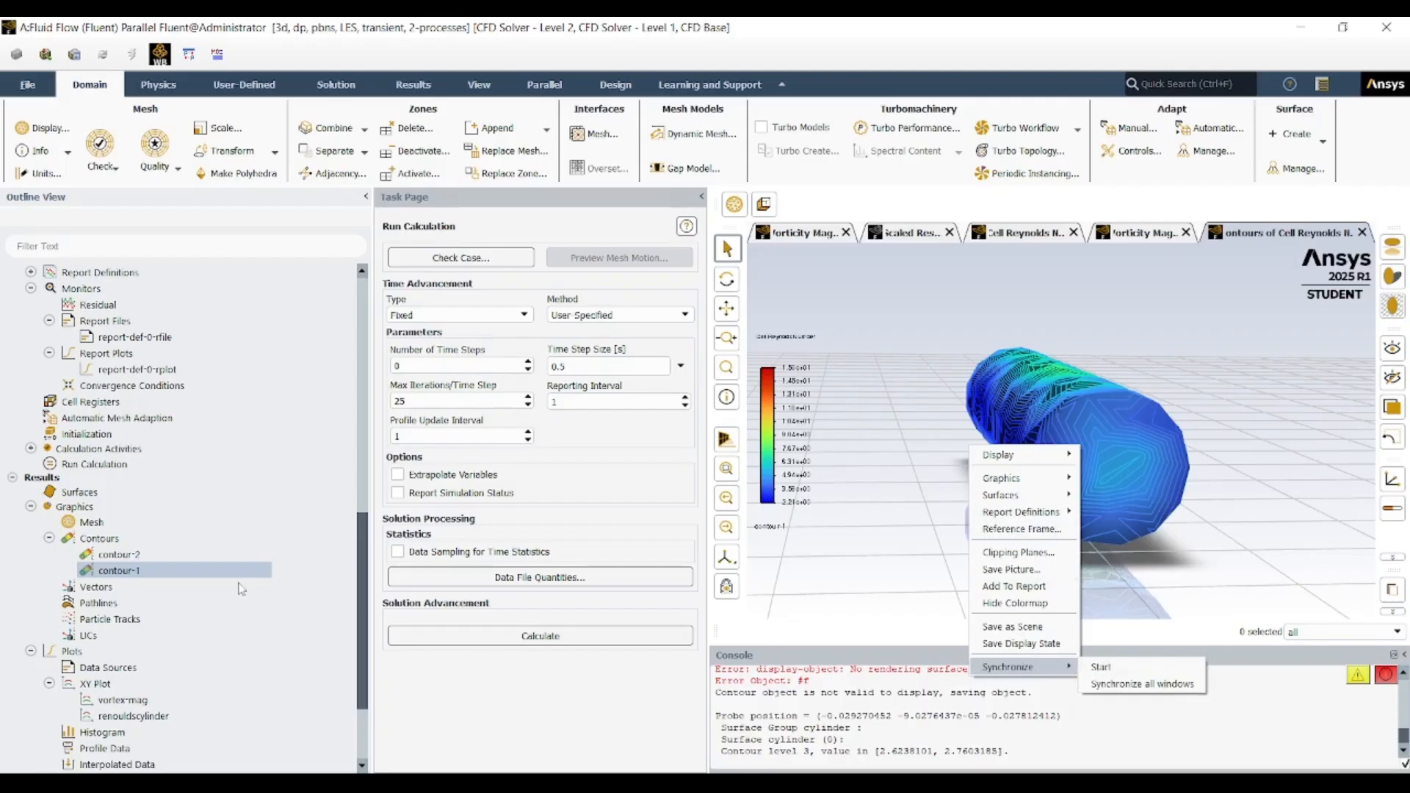
- Start a new pathlines definition and set its coloring to the Velocity variable Axial Velocity
left_click(97, 604)
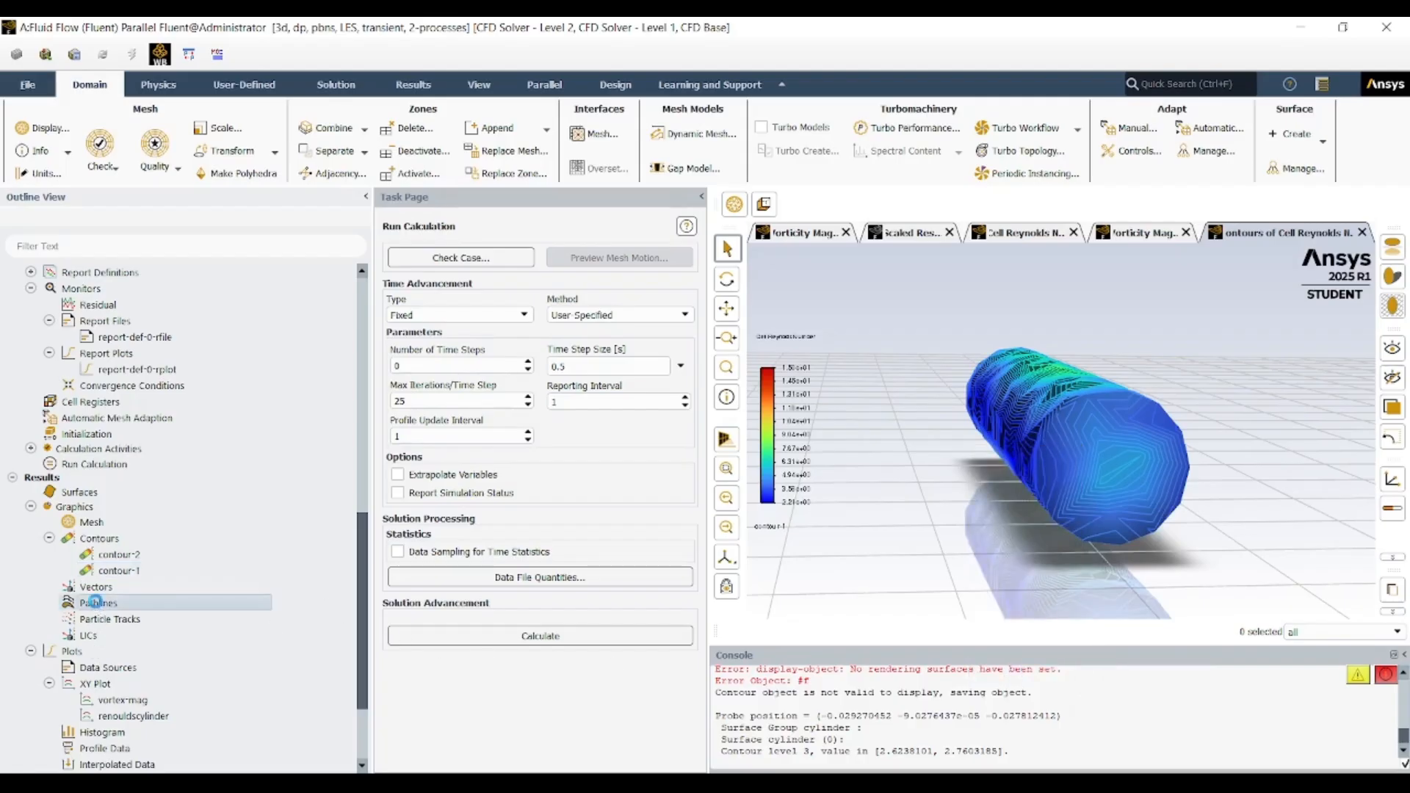
right_click(98, 605)
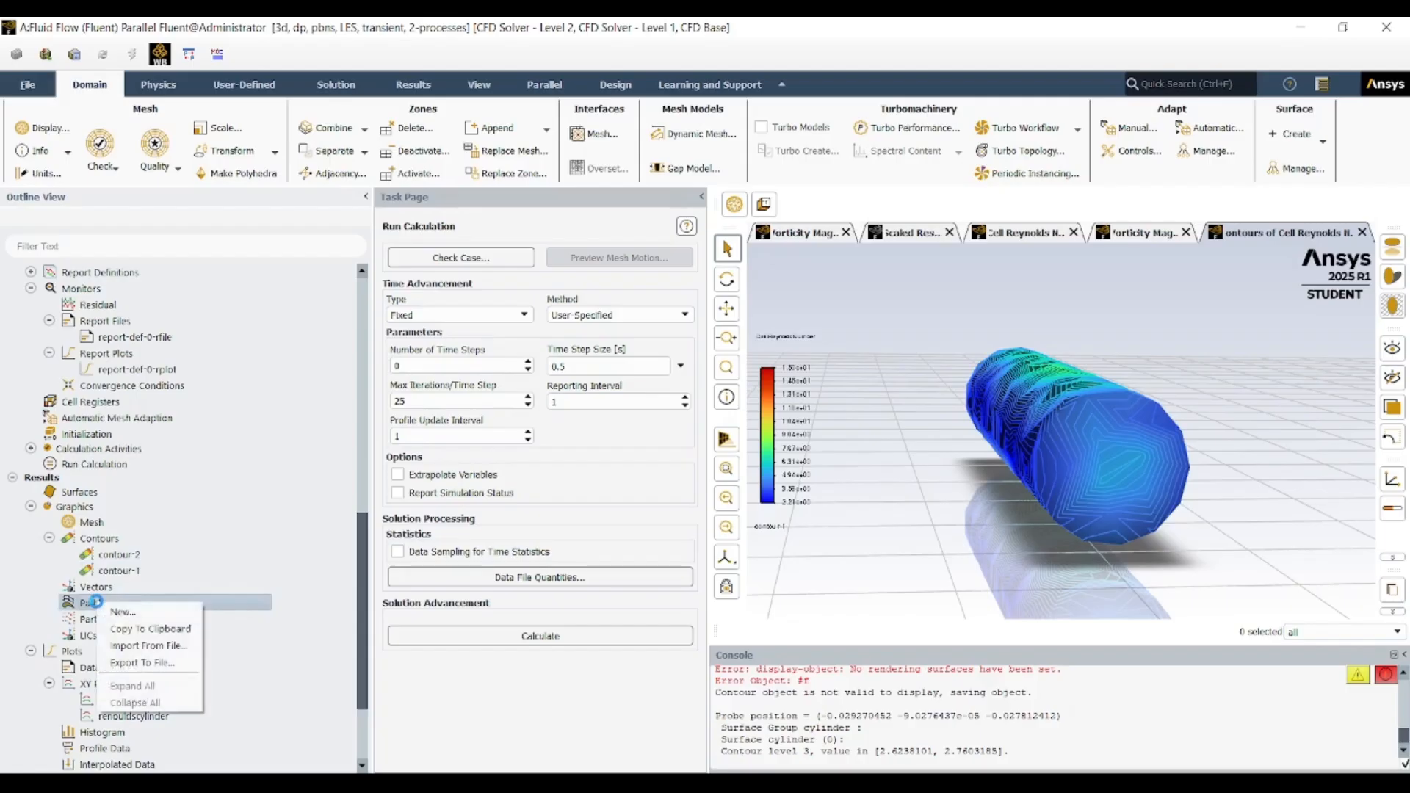
left_click(165, 614)
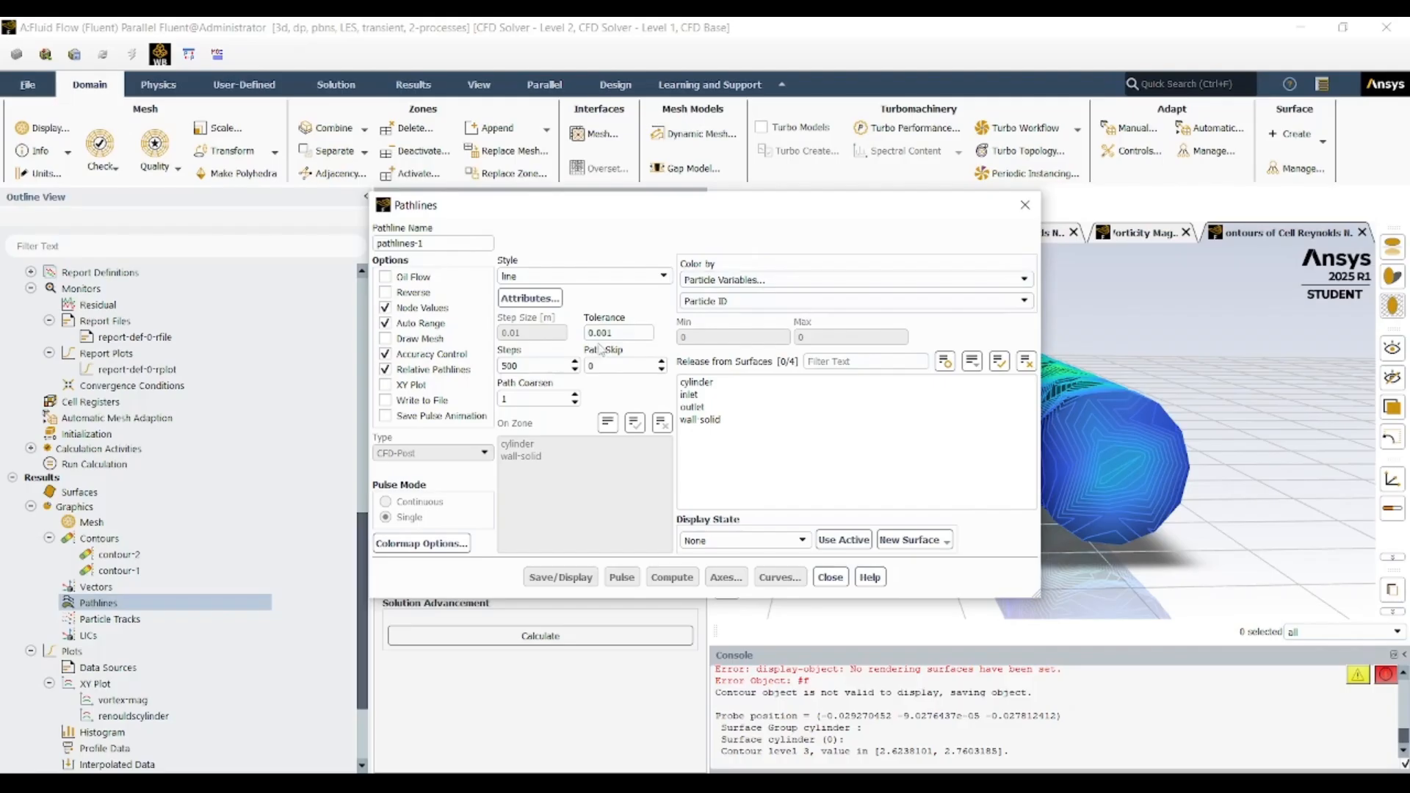
left_click(726, 301)
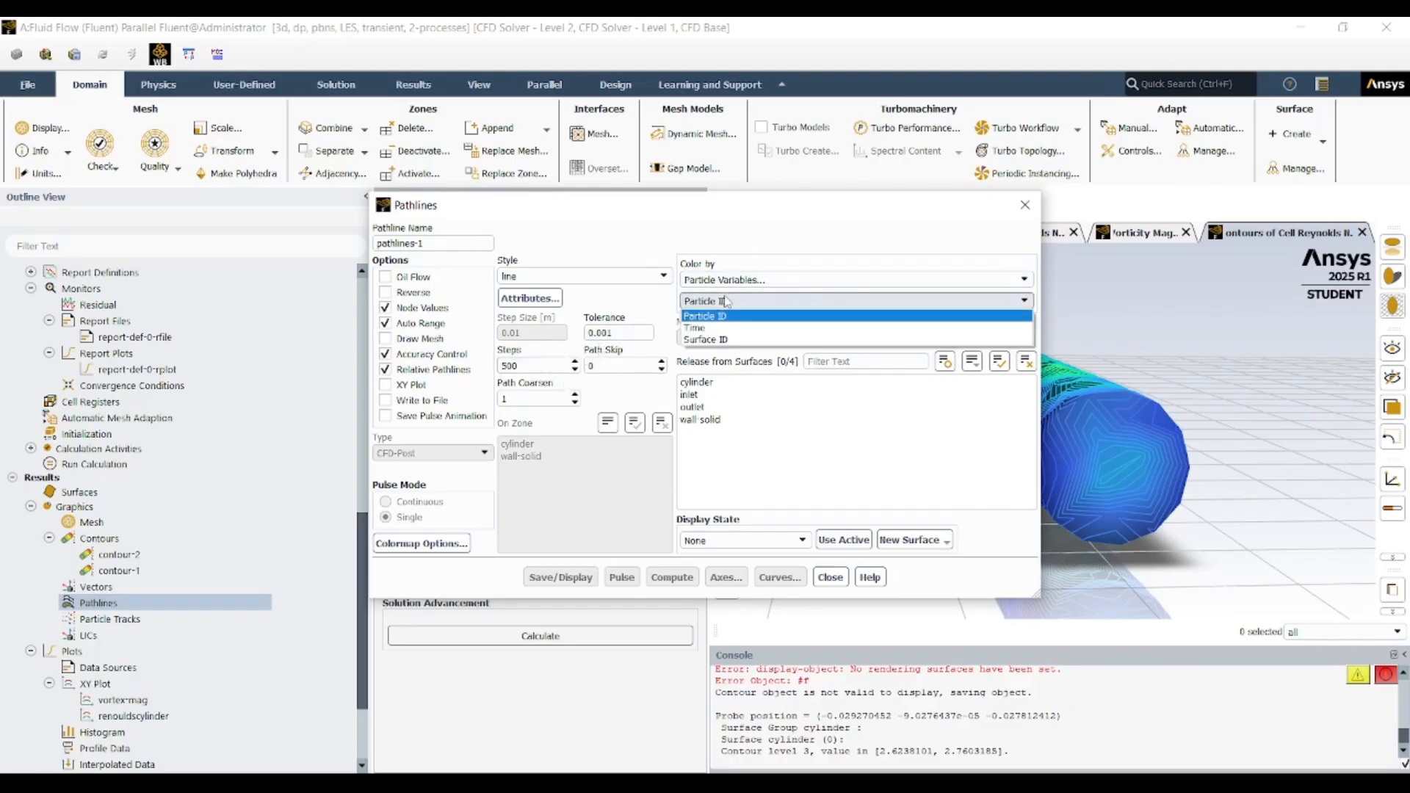
left_click(725, 302)
left_click(734, 280)
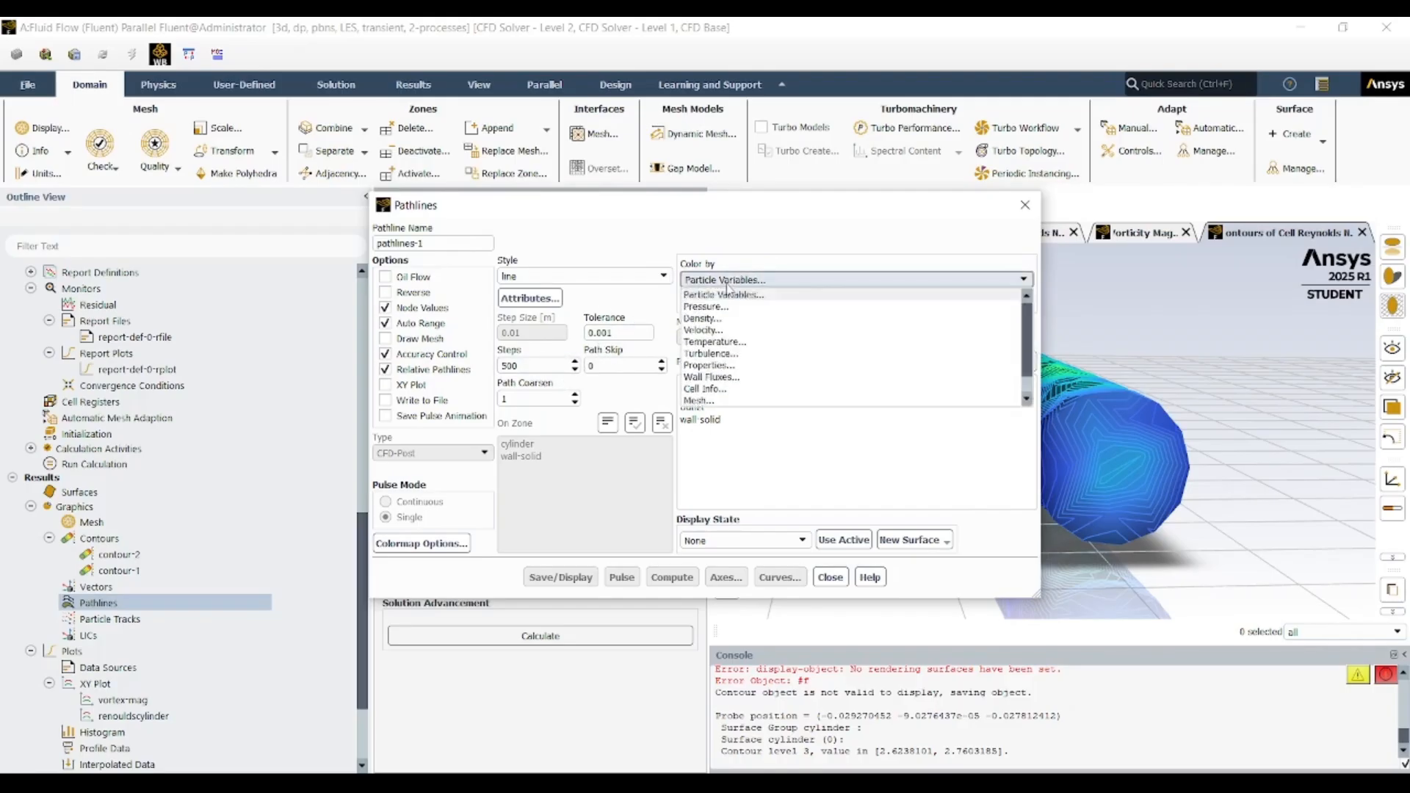
left_click(707, 330)
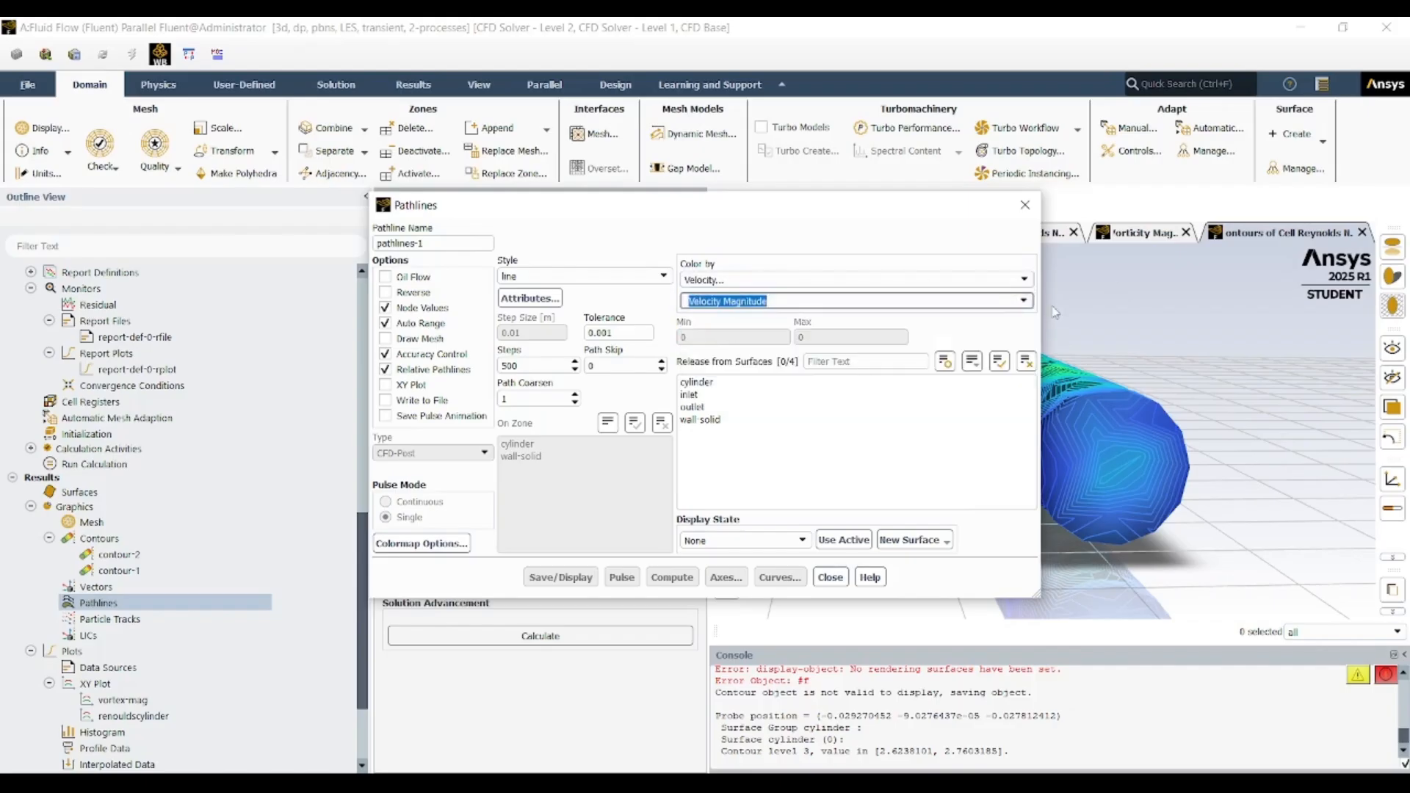
left_click(1023, 301)
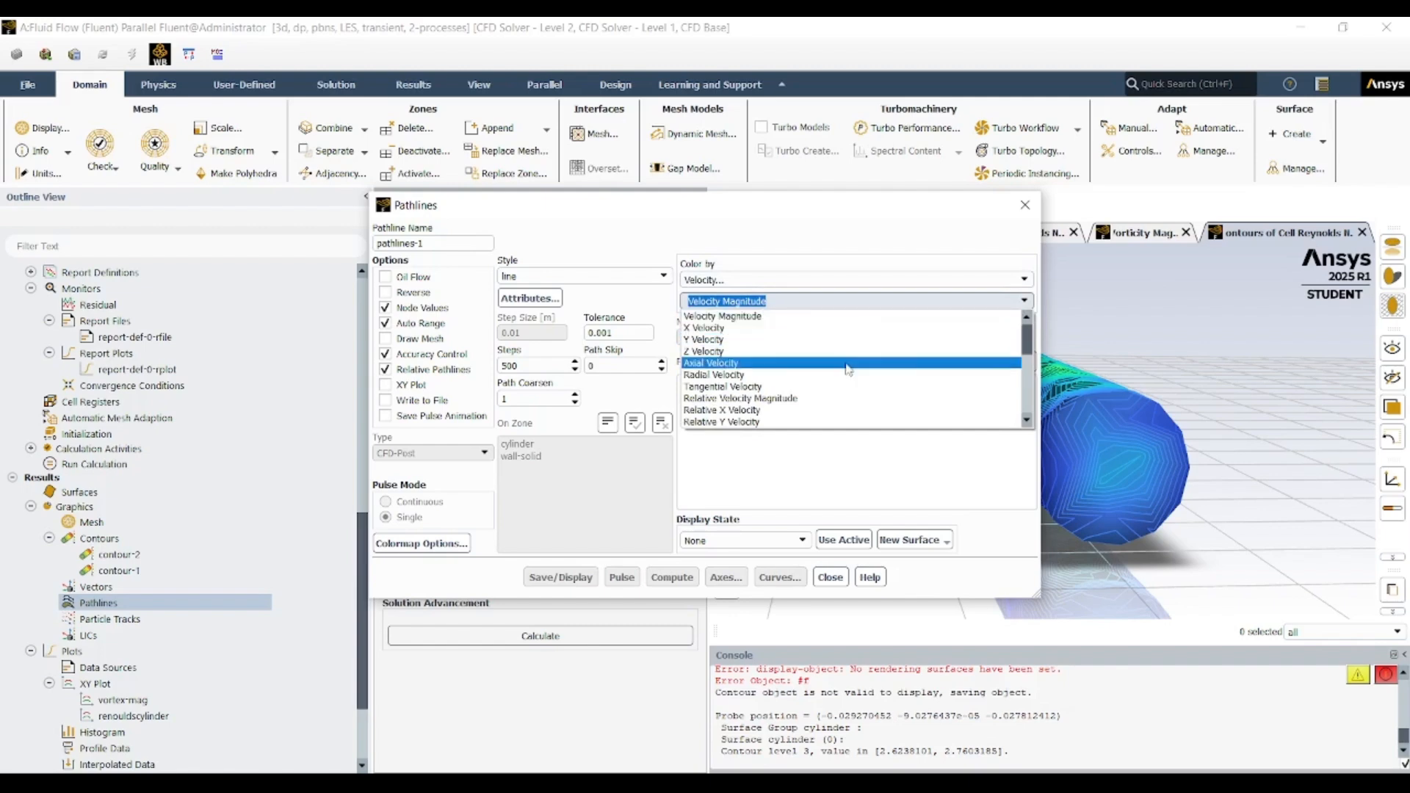
left_click(845, 362)
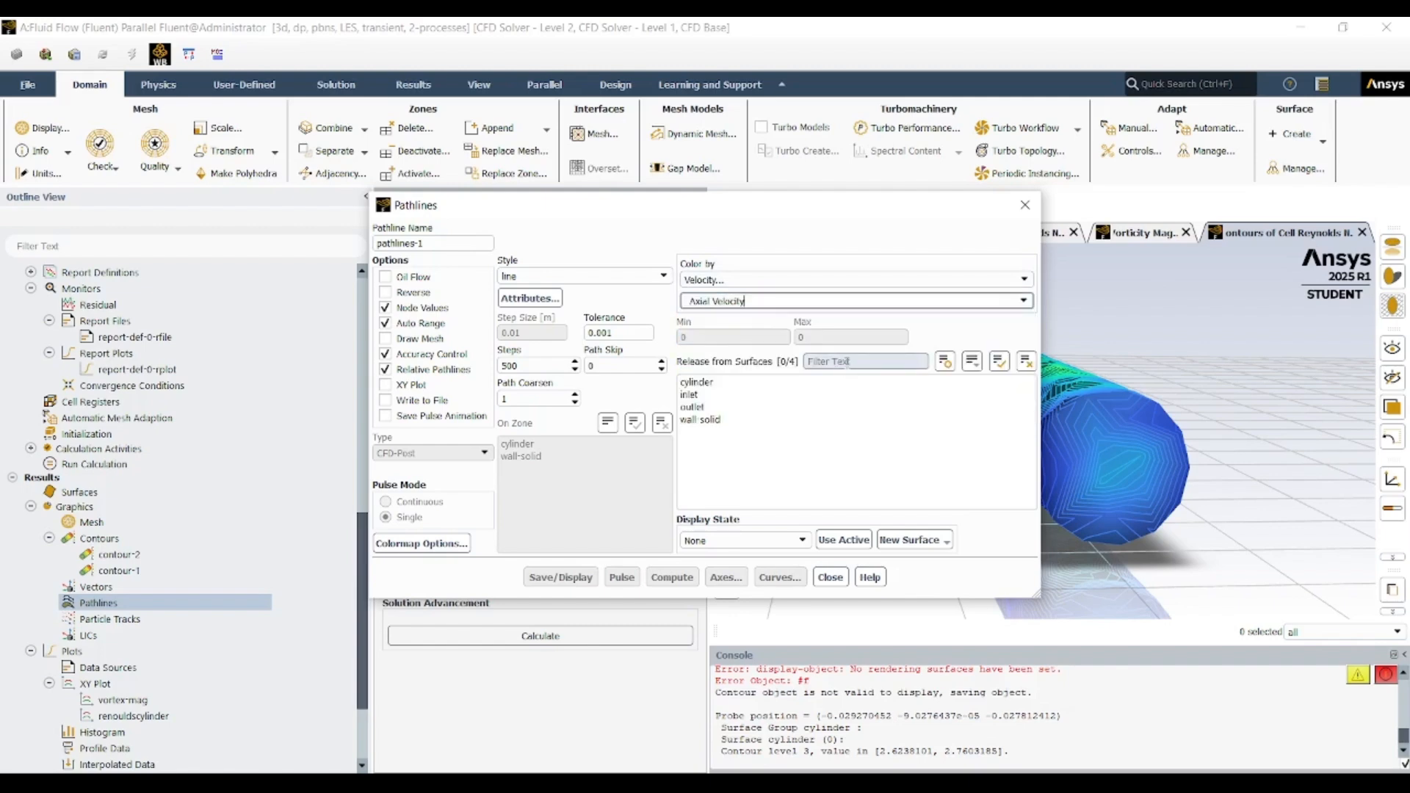
- Release the pathlines from the cylinder surface, then save and display pathlines-1 colored by Axial Velocity
left_click(732, 382)
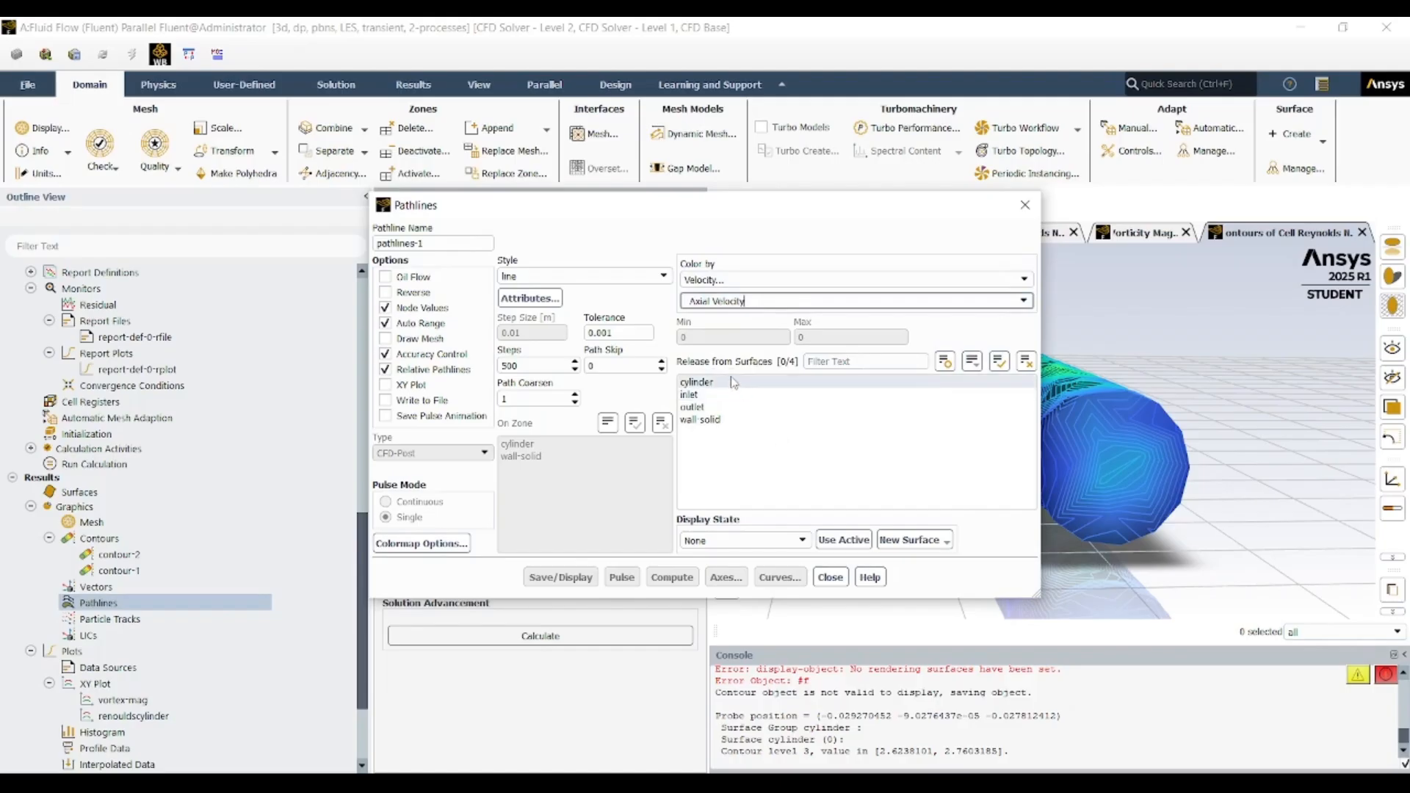
left_click(579, 578)
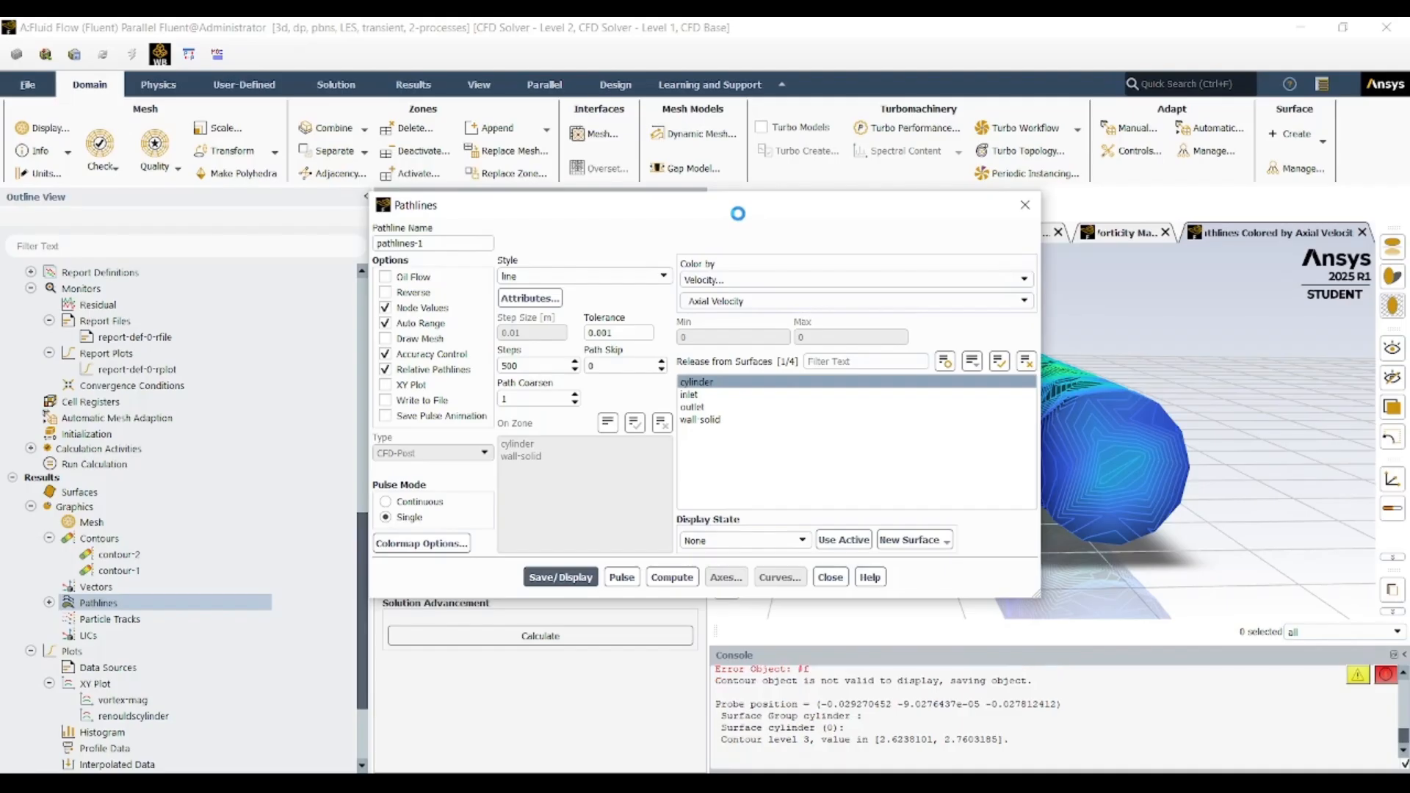
mouse_move(738, 213)
left_mouse_down()
mouse_move(531, 254)
mouse_move(383, 262)
mouse_move(433, 238)
left_mouse_up()
middle_click_drag(1108, 572, 1086, 473)
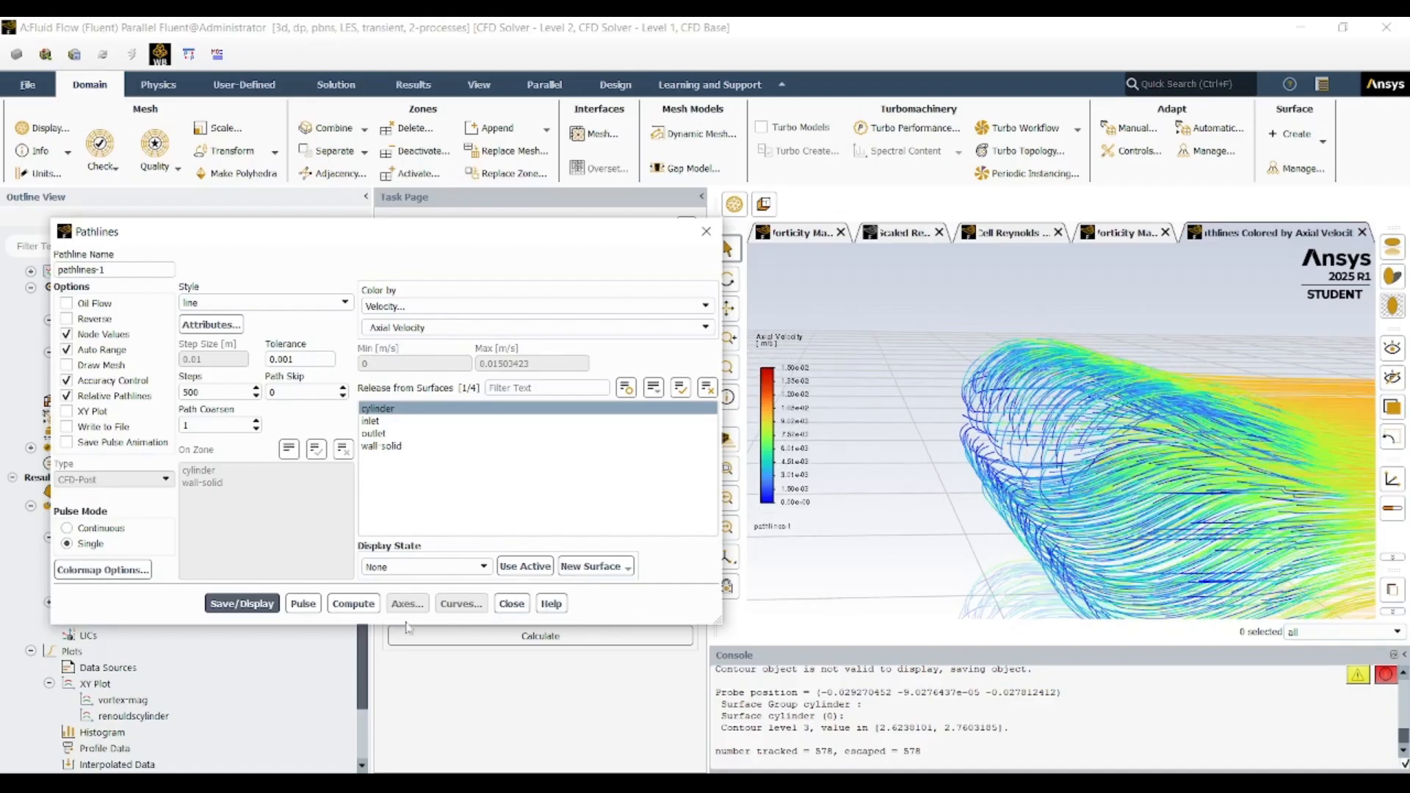
- Play the pulse animation of the cylinder pathlines, then leave the pathlines definition
left_click(317, 606)
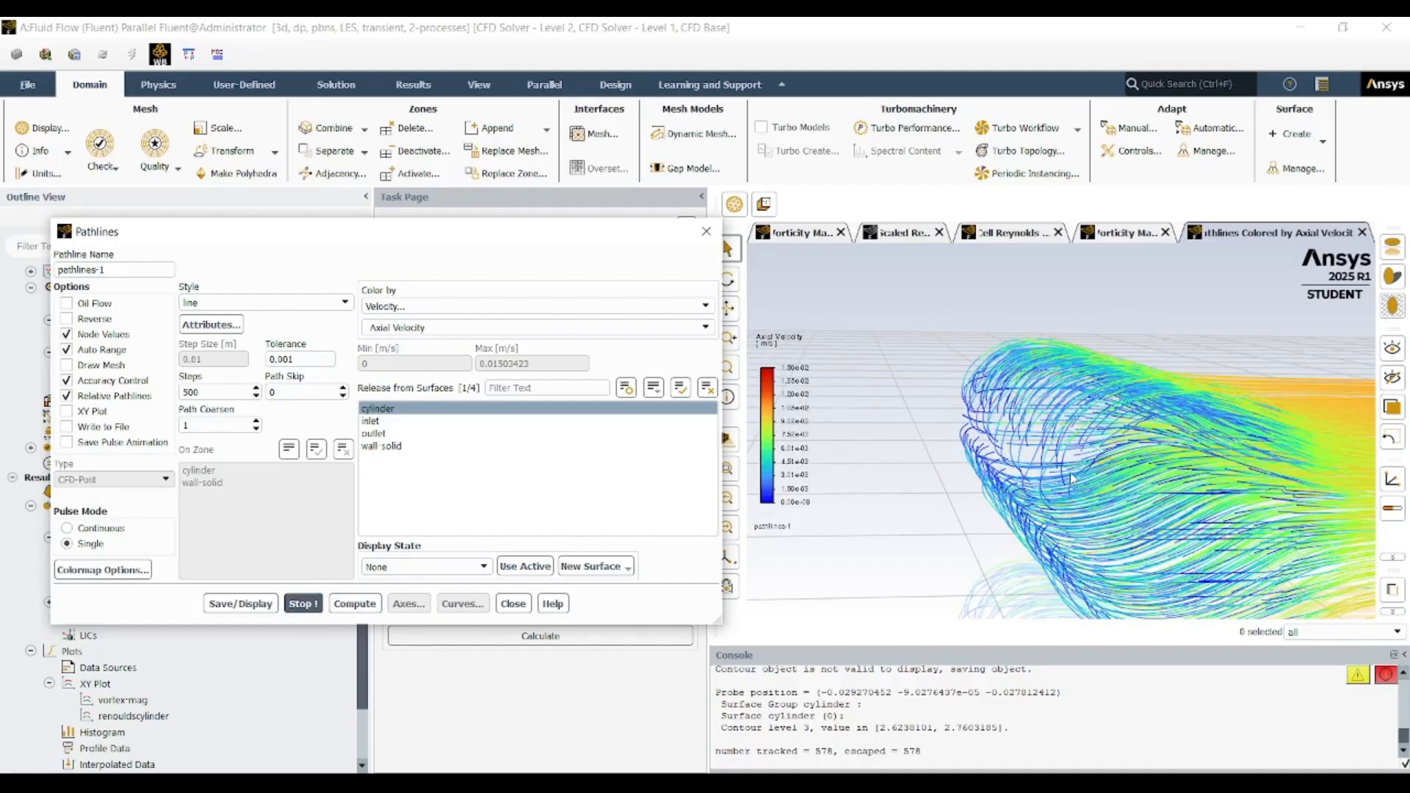
scroll(1070, 470, "down", 3)
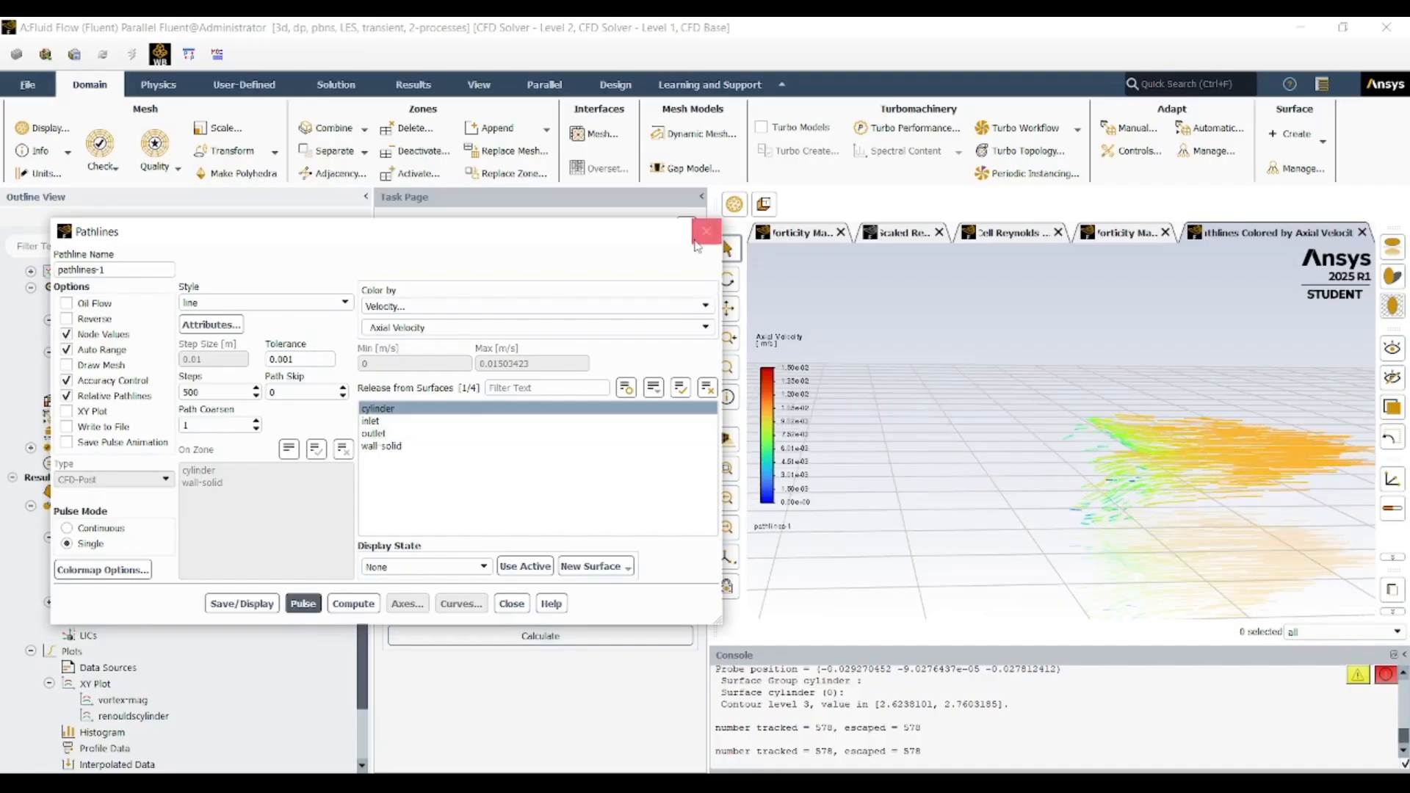
left_click(511, 603)
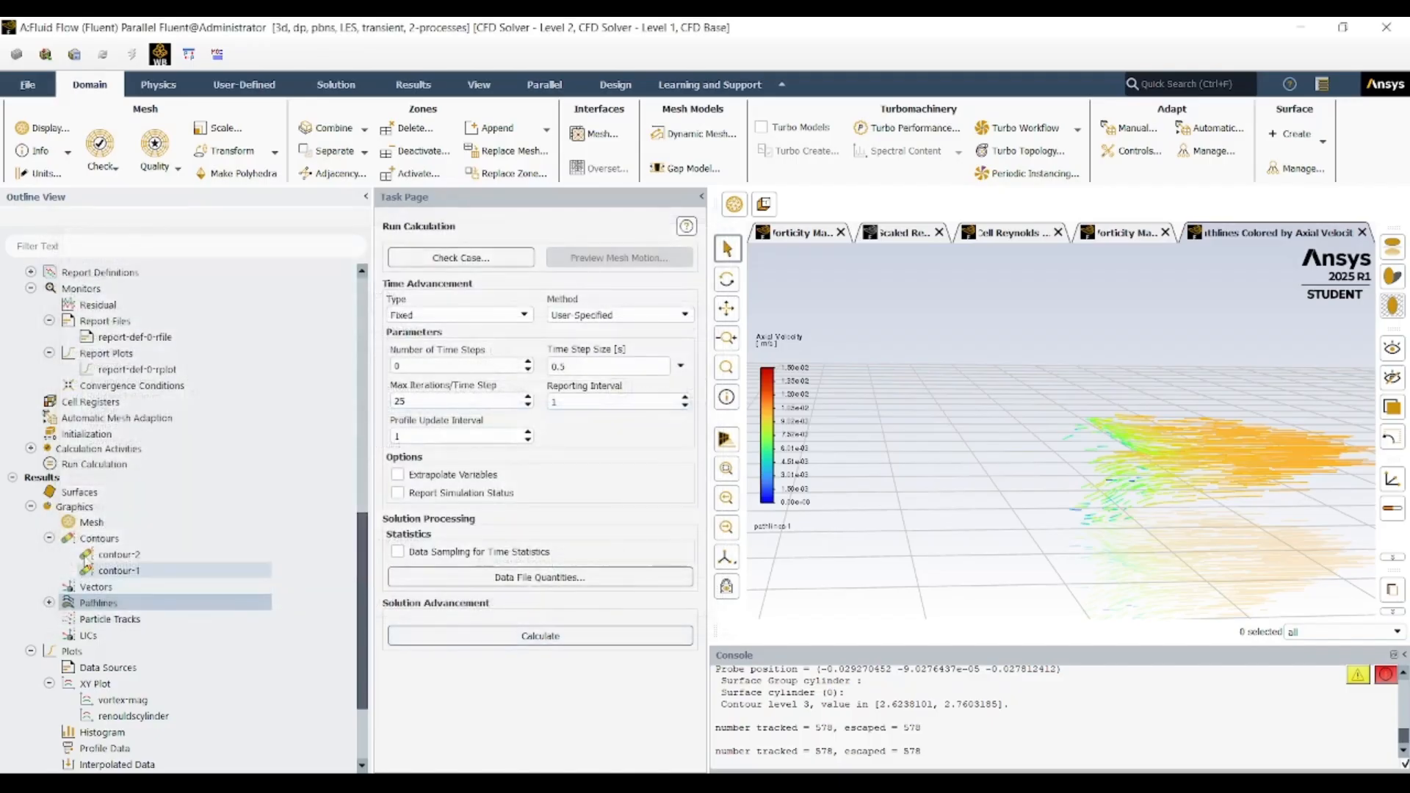
- Reopen contour-2, display its X-Vorticity contour on the cylinder, and inspect the colored surface up close and from another angle
left_click(110, 556)
left_click(108, 572, "ctrl")
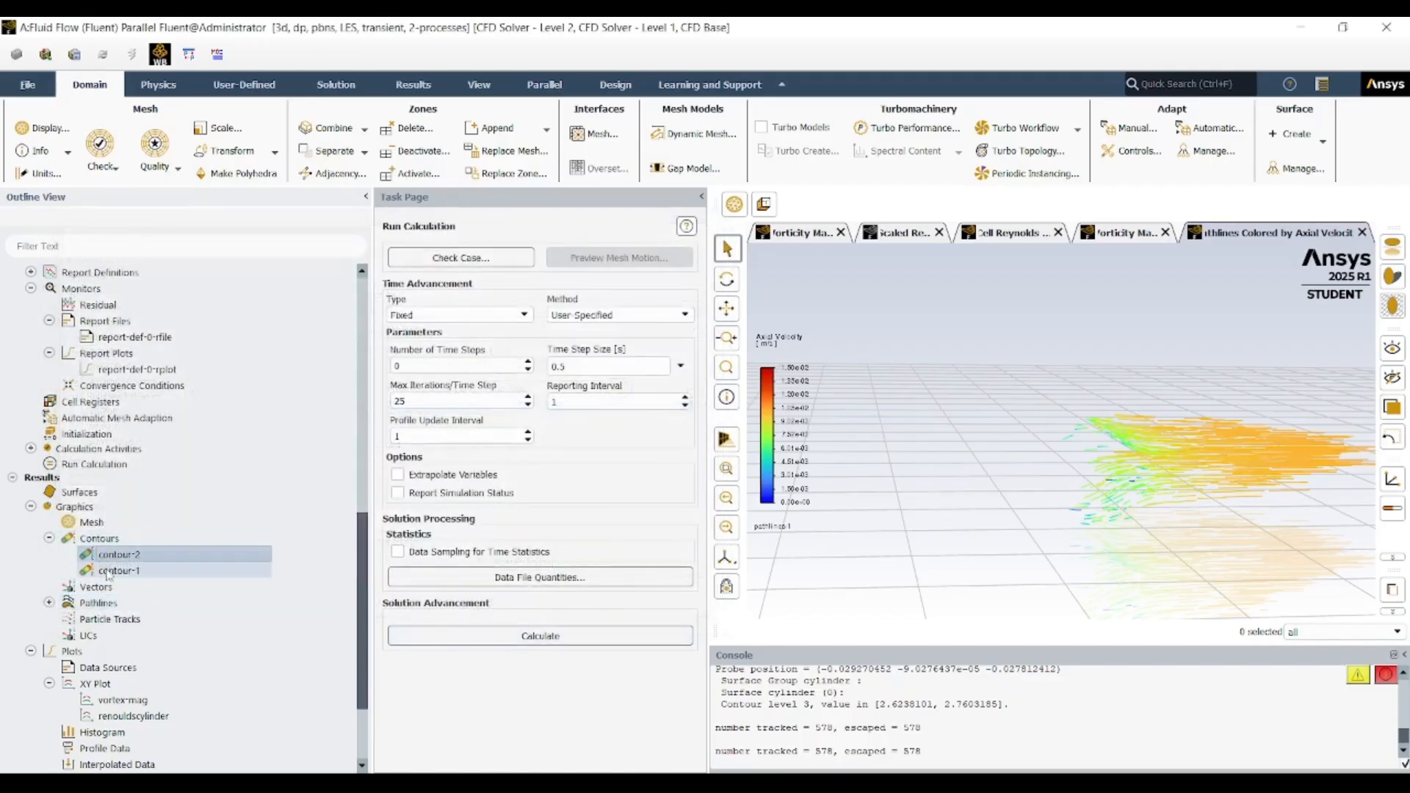
double_click(110, 556)
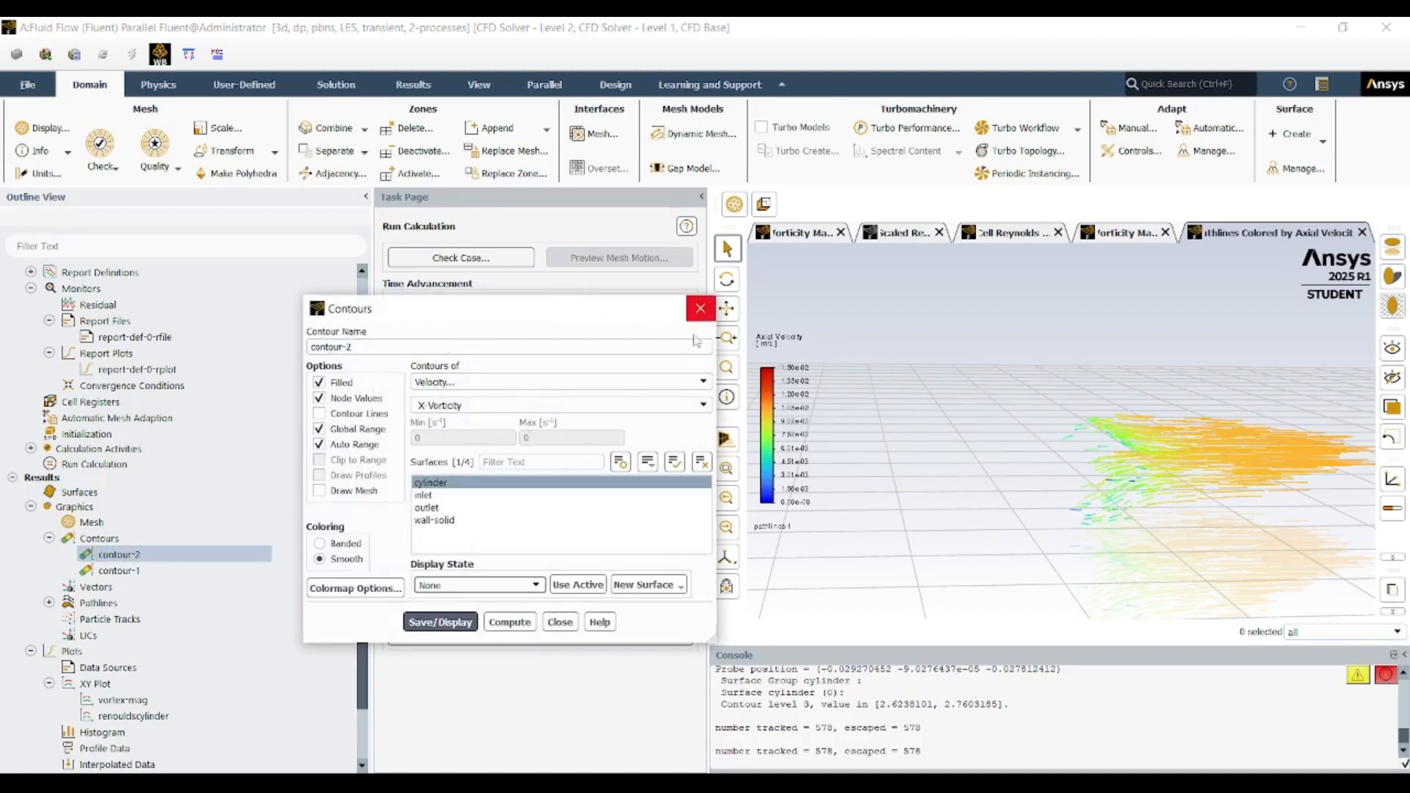
left_click(467, 619)
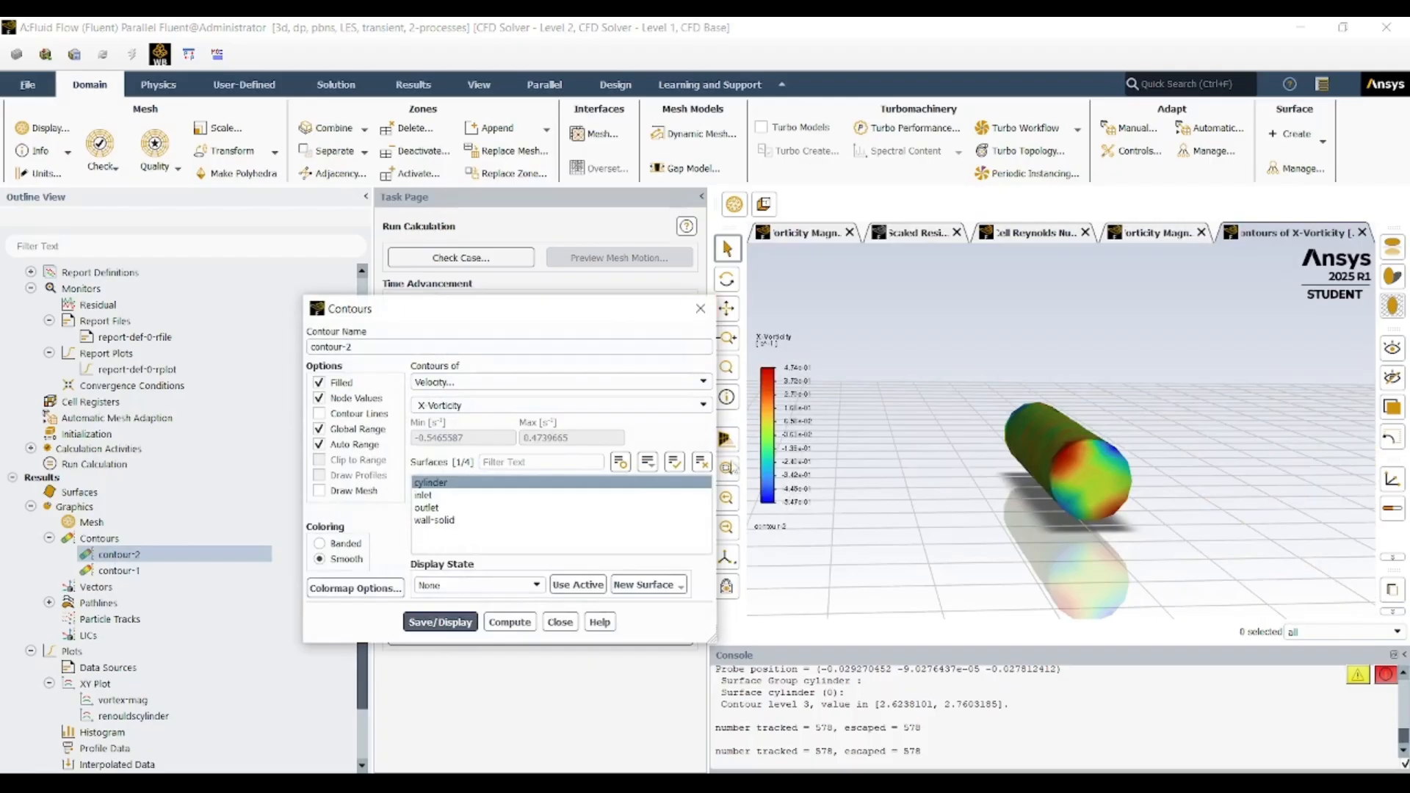
left_click(699, 312)
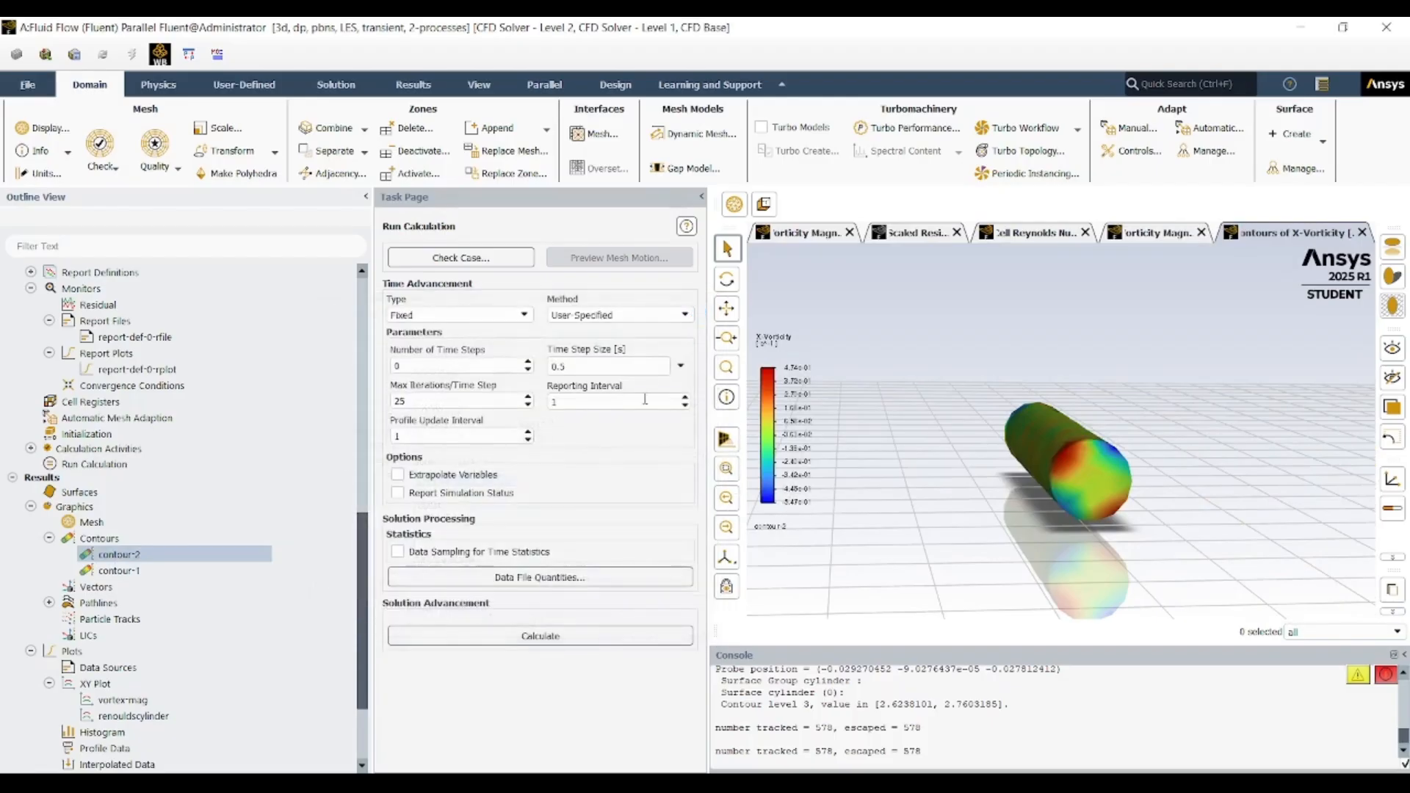
scroll(1025, 439, "up", 10)
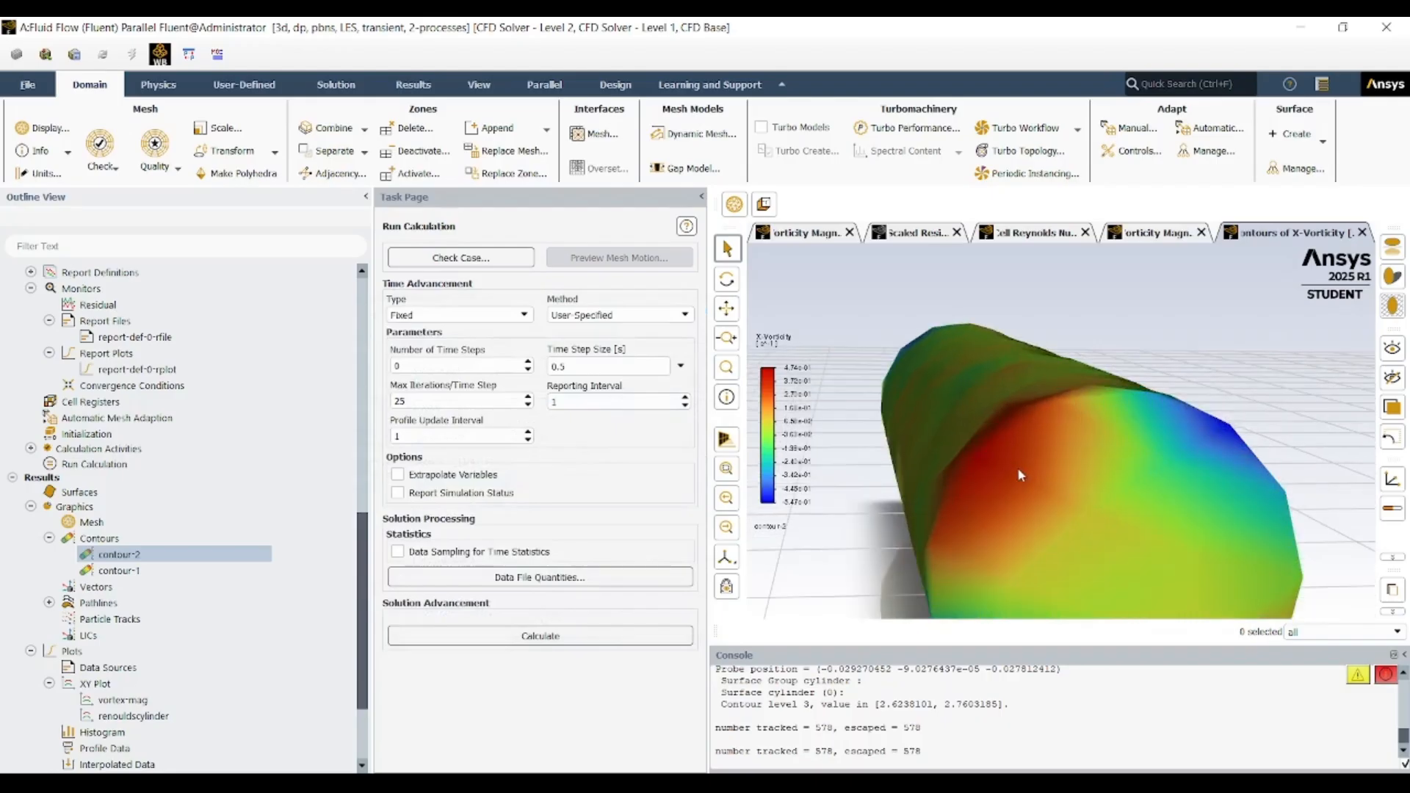
middle_click_drag(1058, 425, 1028, 450)
scroll(1058, 455, "up", 5)
scroll(1058, 455, "down", 5)
scroll(1058, 456, "down", 5)
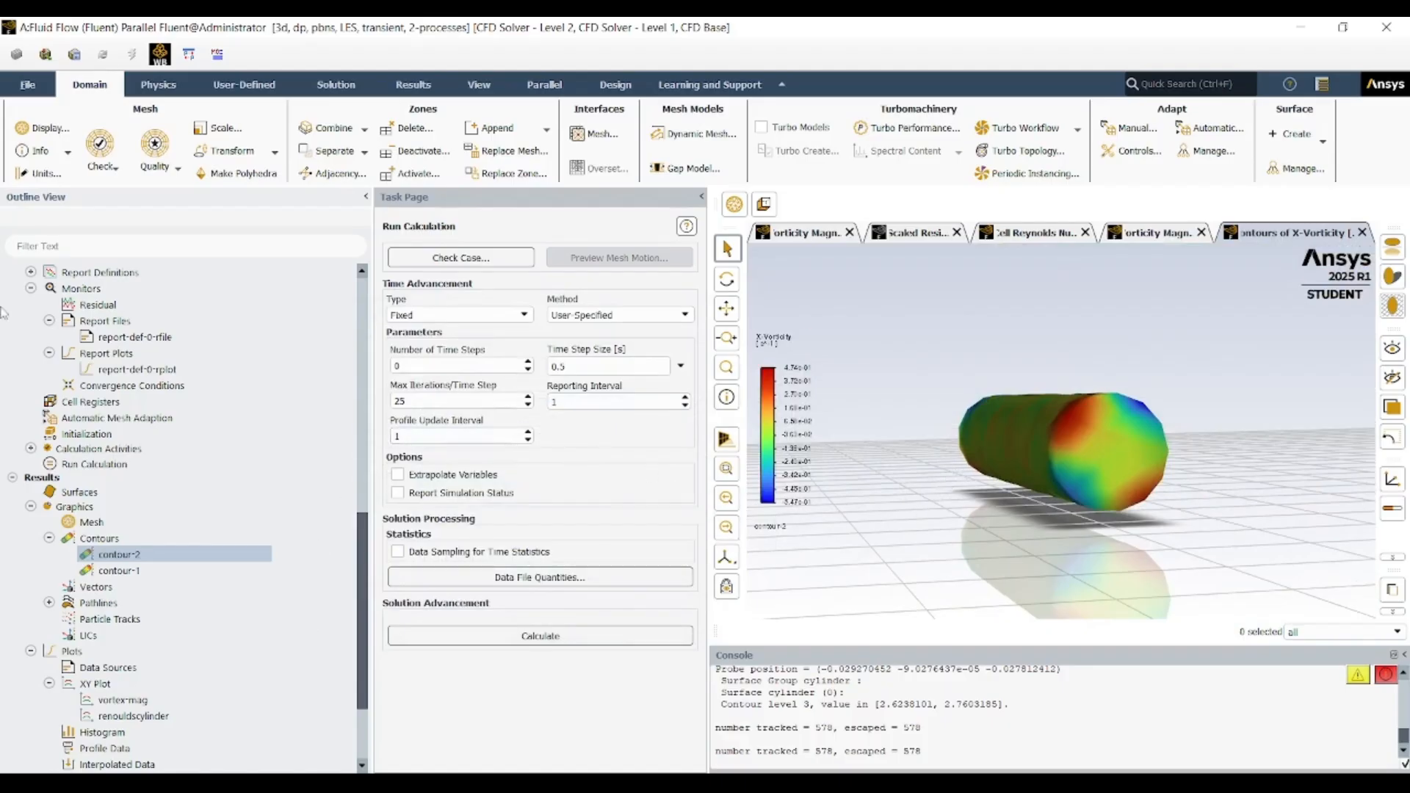
- Start saving the project, using the settings changes for the current calculation only
left_click(40, 89)
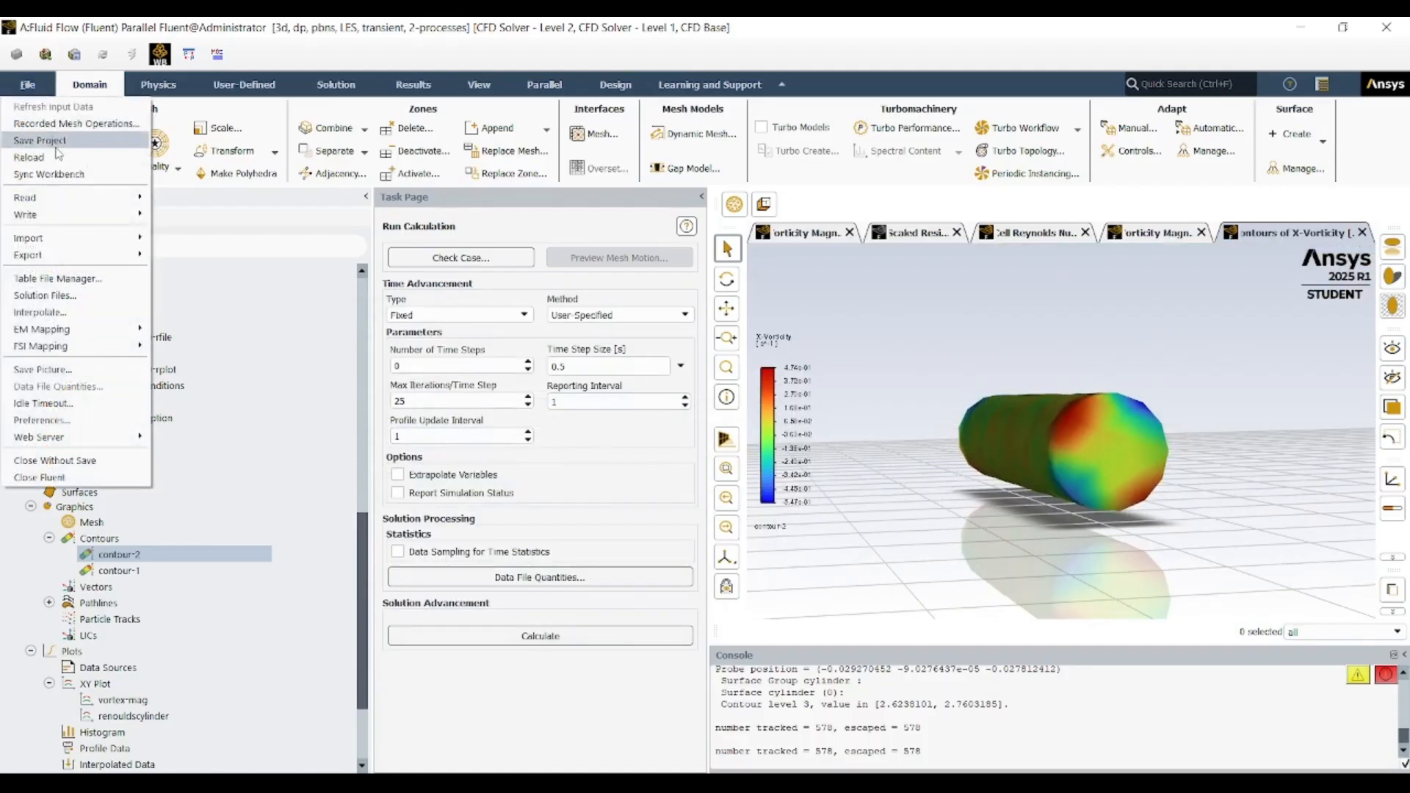
left_click(56, 144)
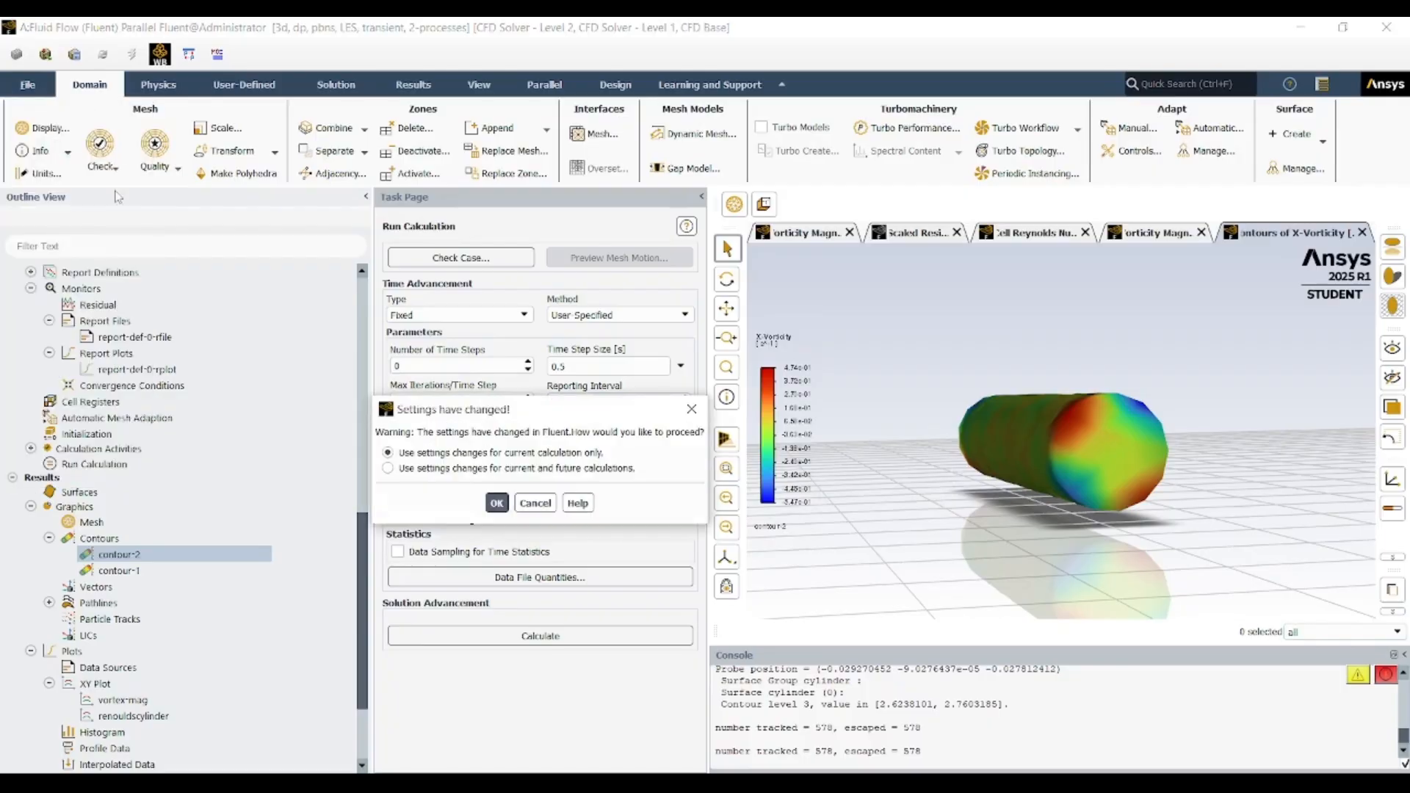
left_click(497, 503)
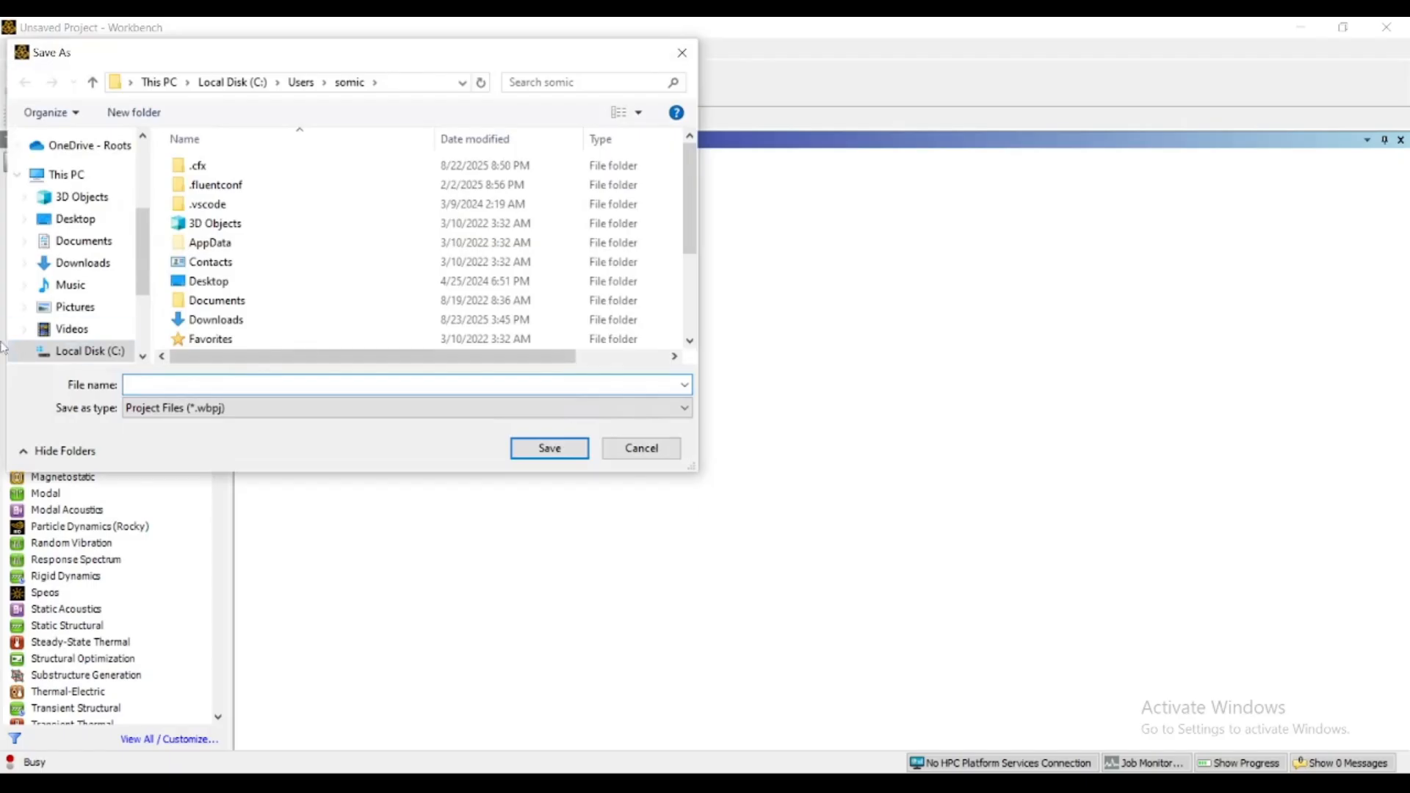
- Save the project as "cylinder full ansys build" in a new folder "Cylinder full analysis build" under Ansys projects on Local Disk (F:)
scroll(65, 325, "down", 1)
left_click(75, 321)
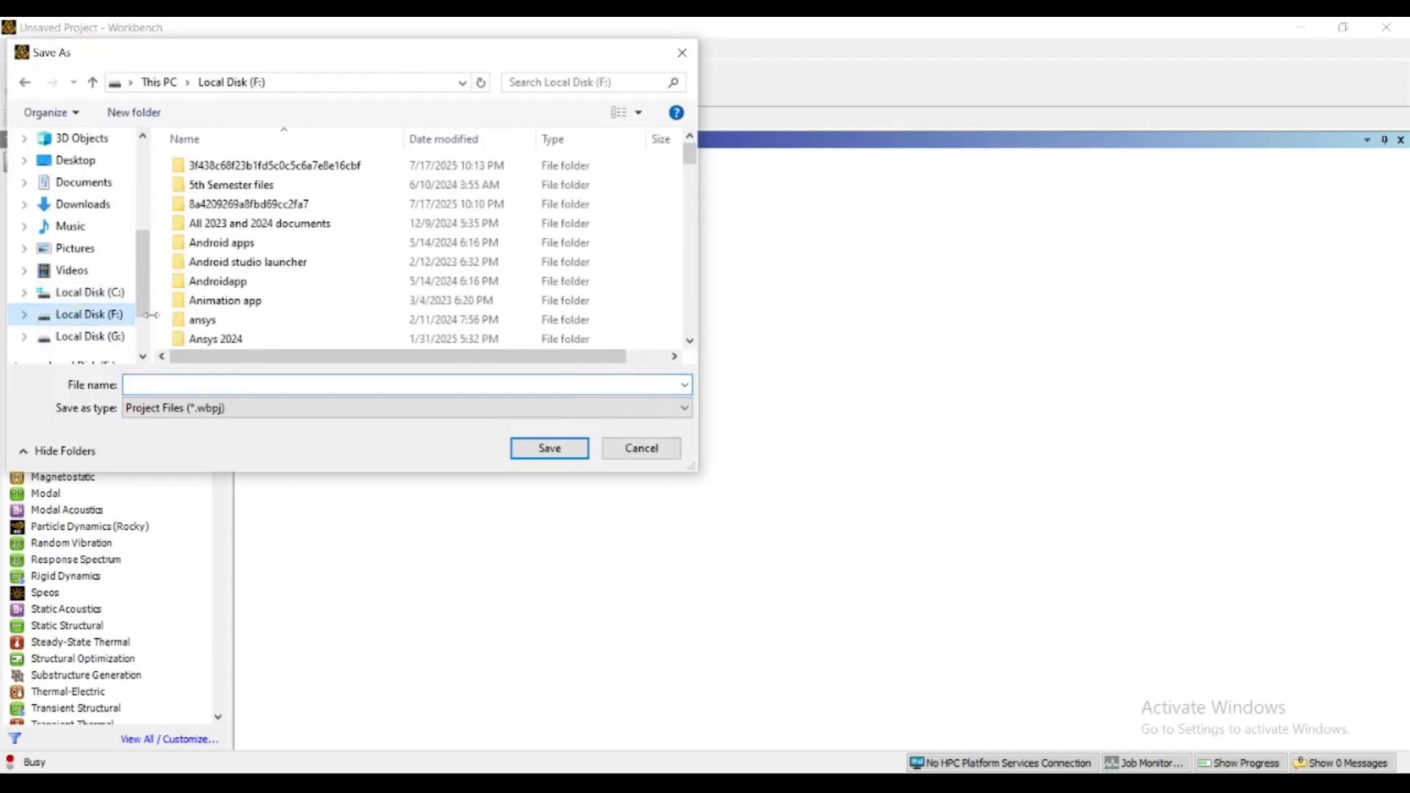
scroll(246, 279, "down", 2)
double_click(250, 281)
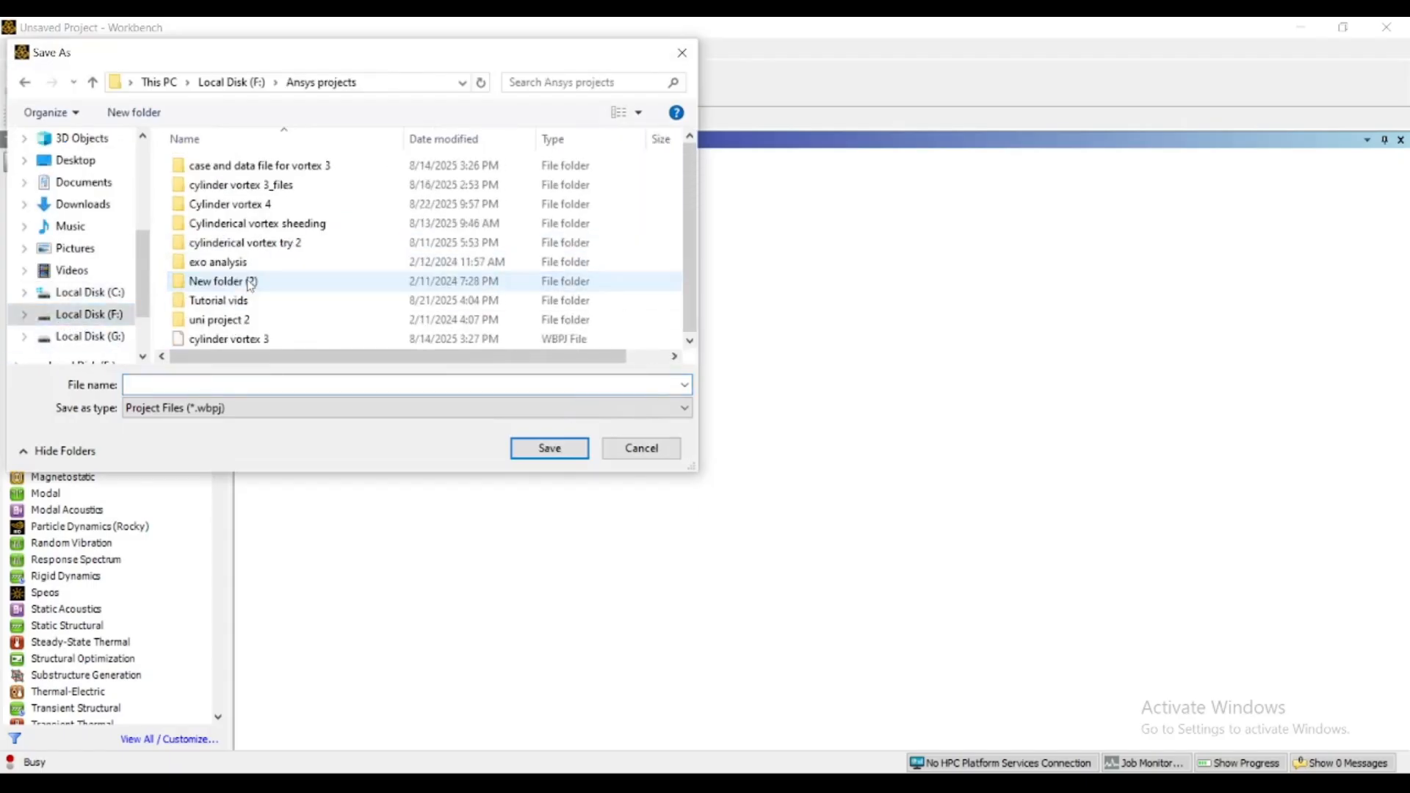
left_click(154, 118)
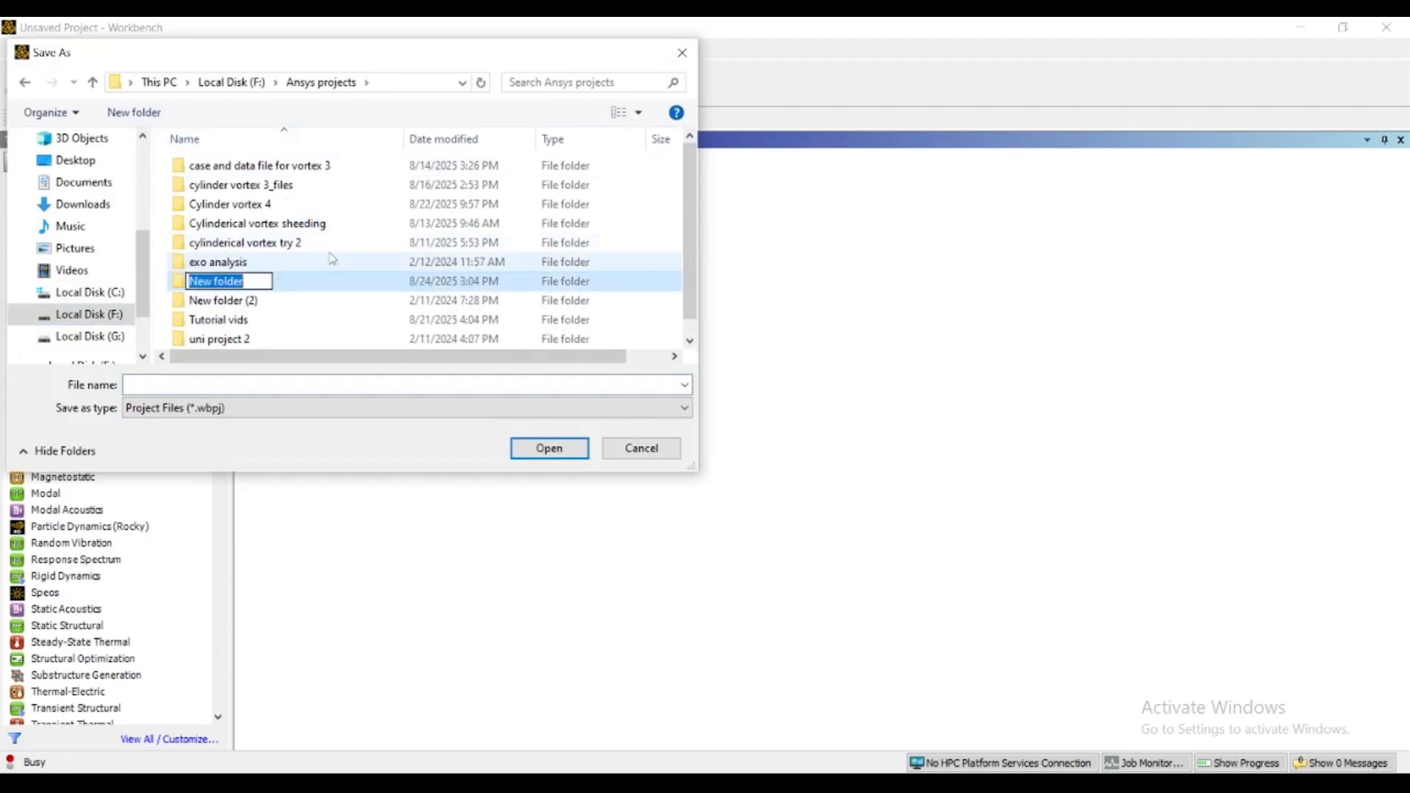
type("Cylinder full analysis")
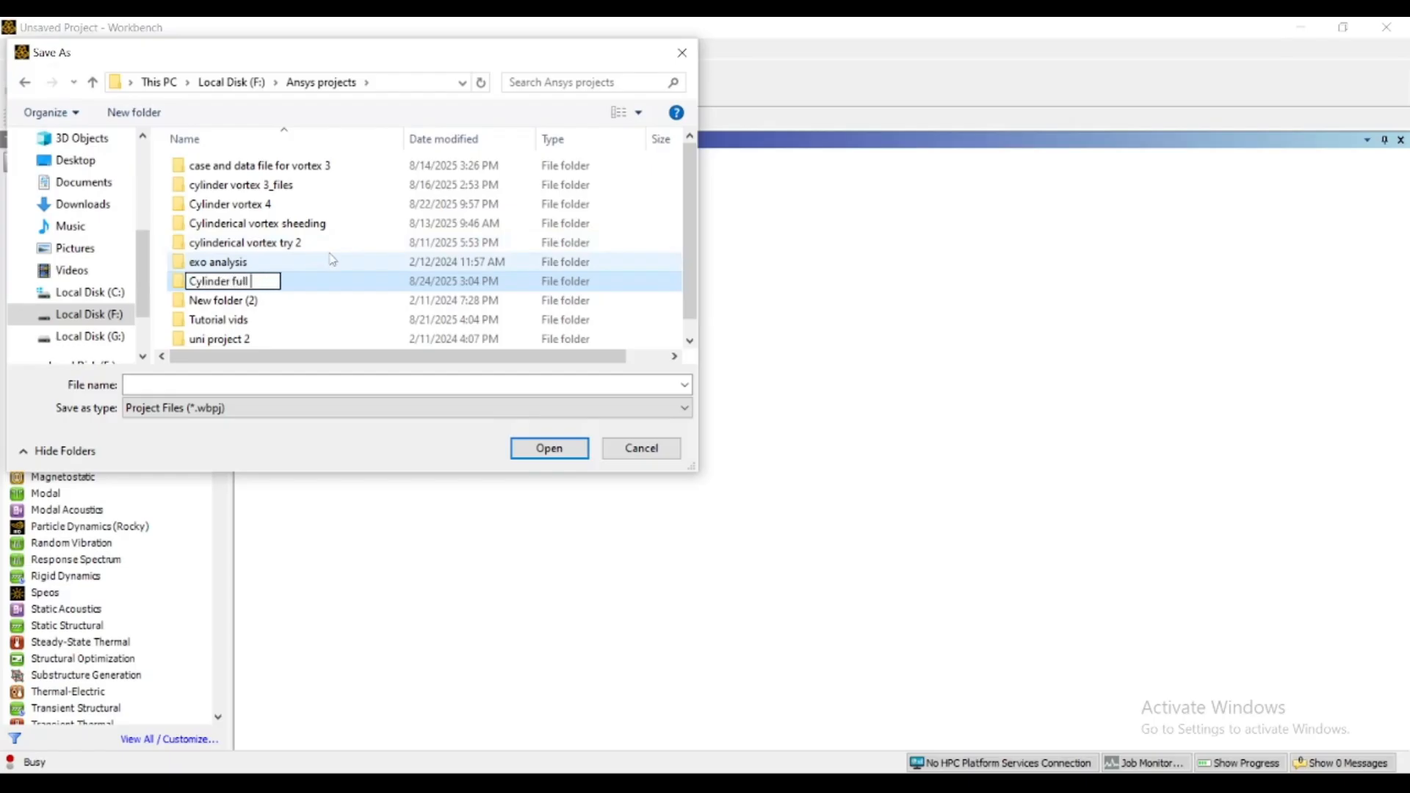
type(" build")
key("Return")
double_click(319, 189)
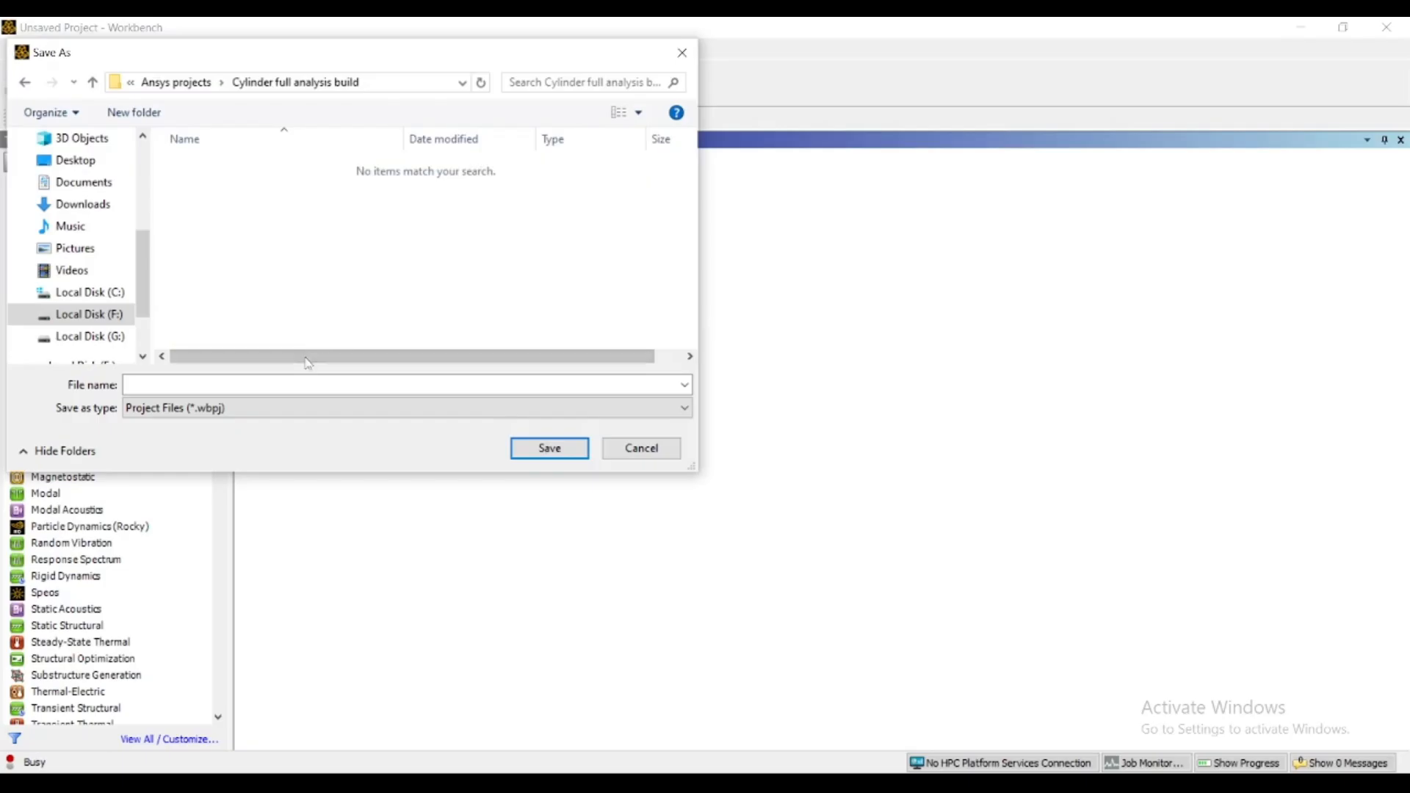
left_click(303, 388)
type("cylidn")
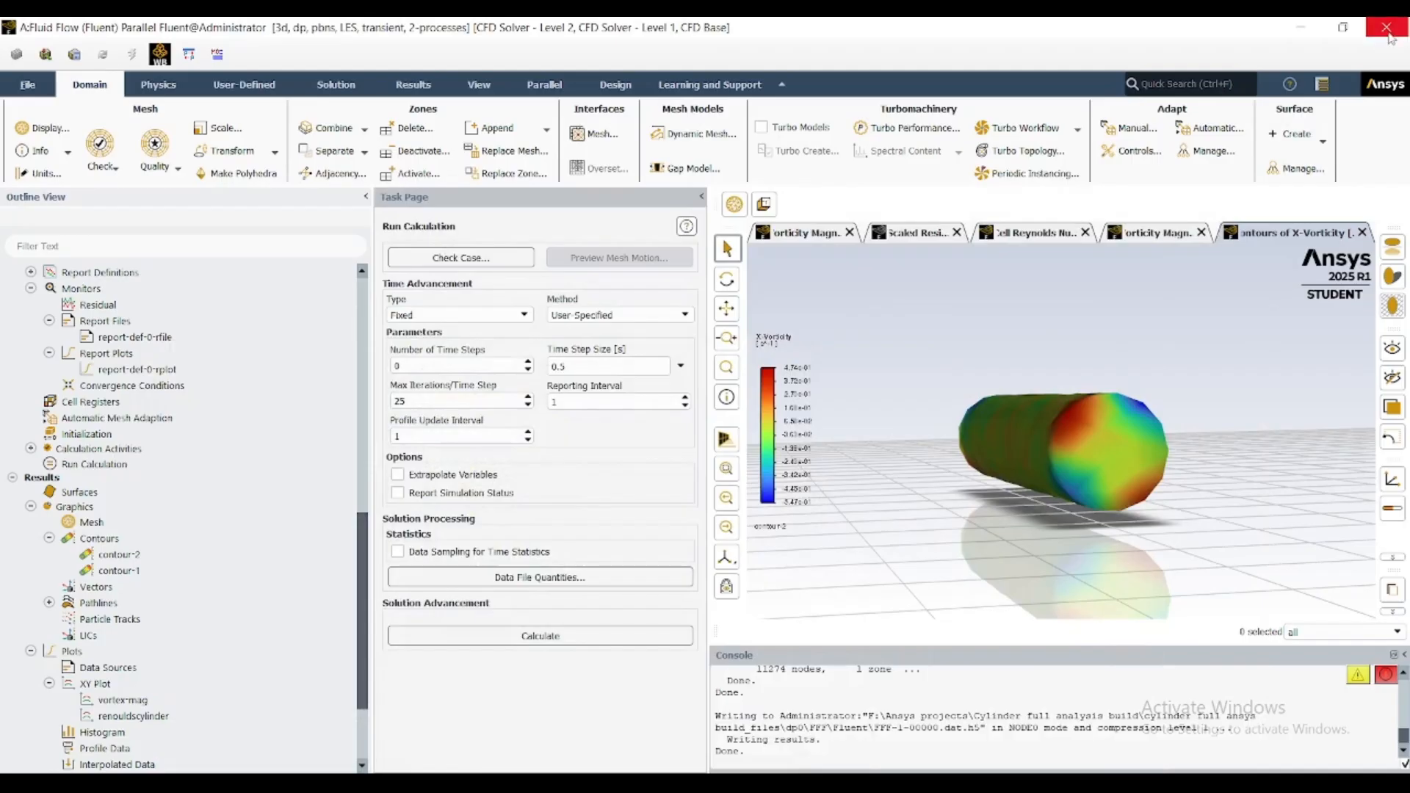
- Close Fluent and switch back to the Workbench project schematic
left_click(1386, 27)
left_click(709, 423)
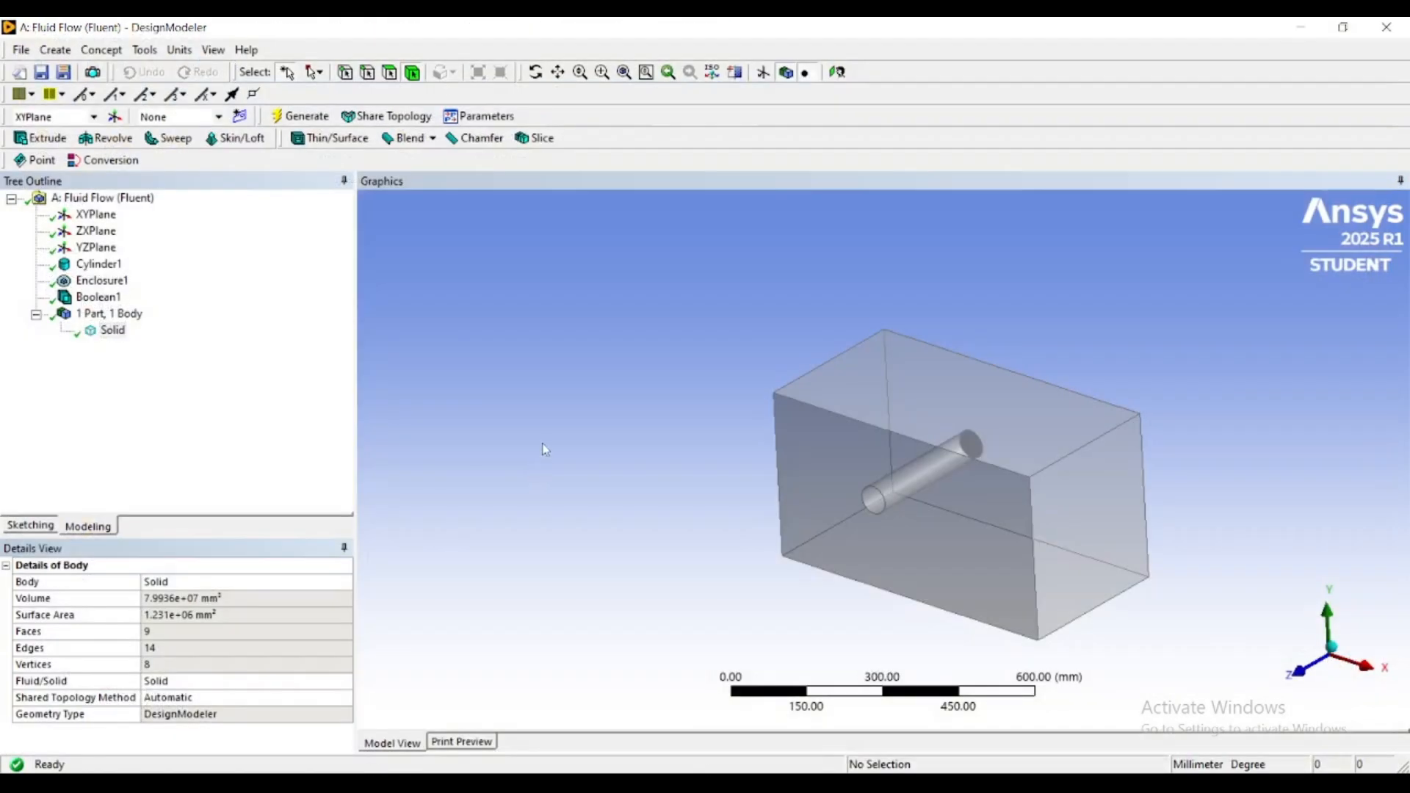
mouse_move(605, 783)
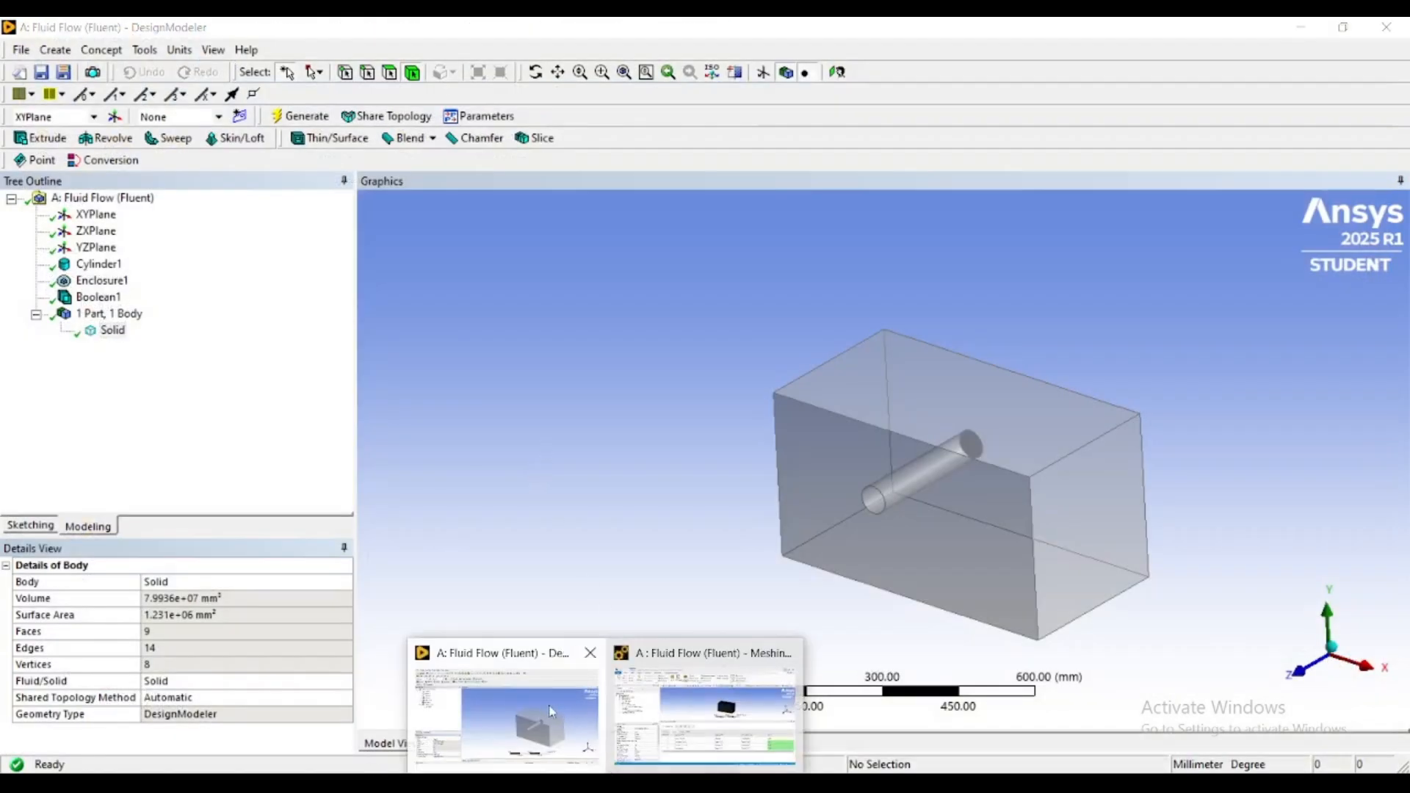
left_click(571, 783)
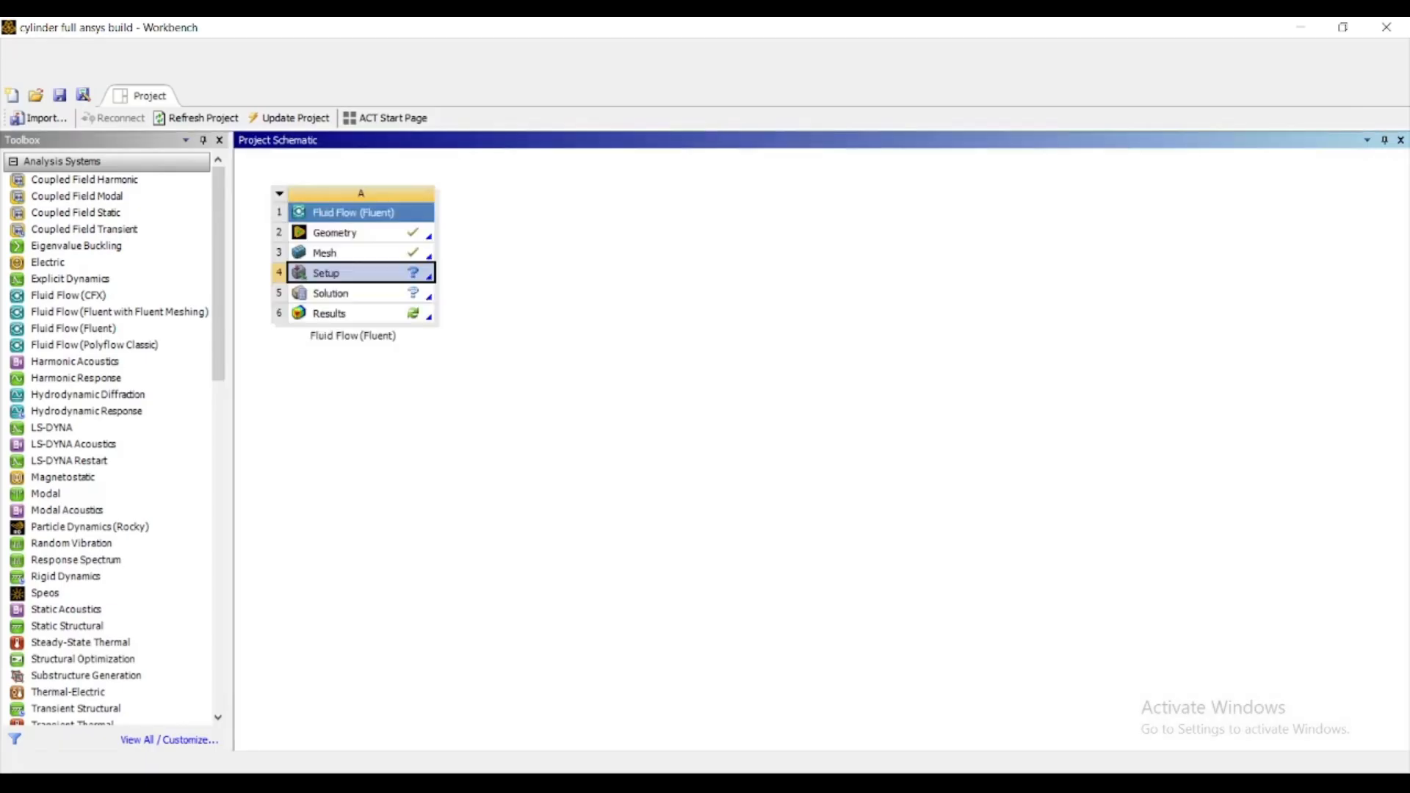
- Open the Results cell of the Fluid Flow (Fluent) system in CFD-Post and maximize its window
left_click(381, 312)
right_click(385, 316)
left_click(441, 321)
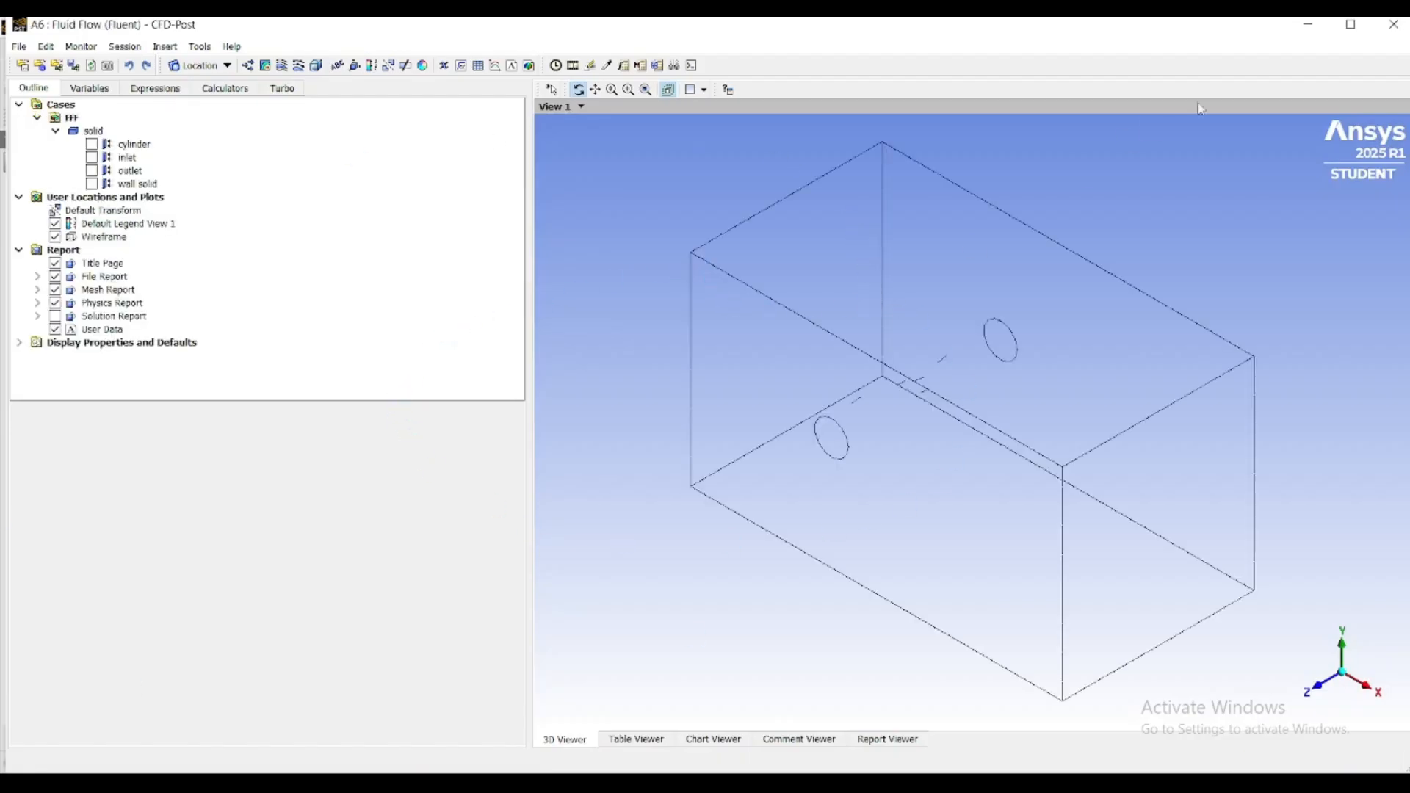
left_click(1349, 24)
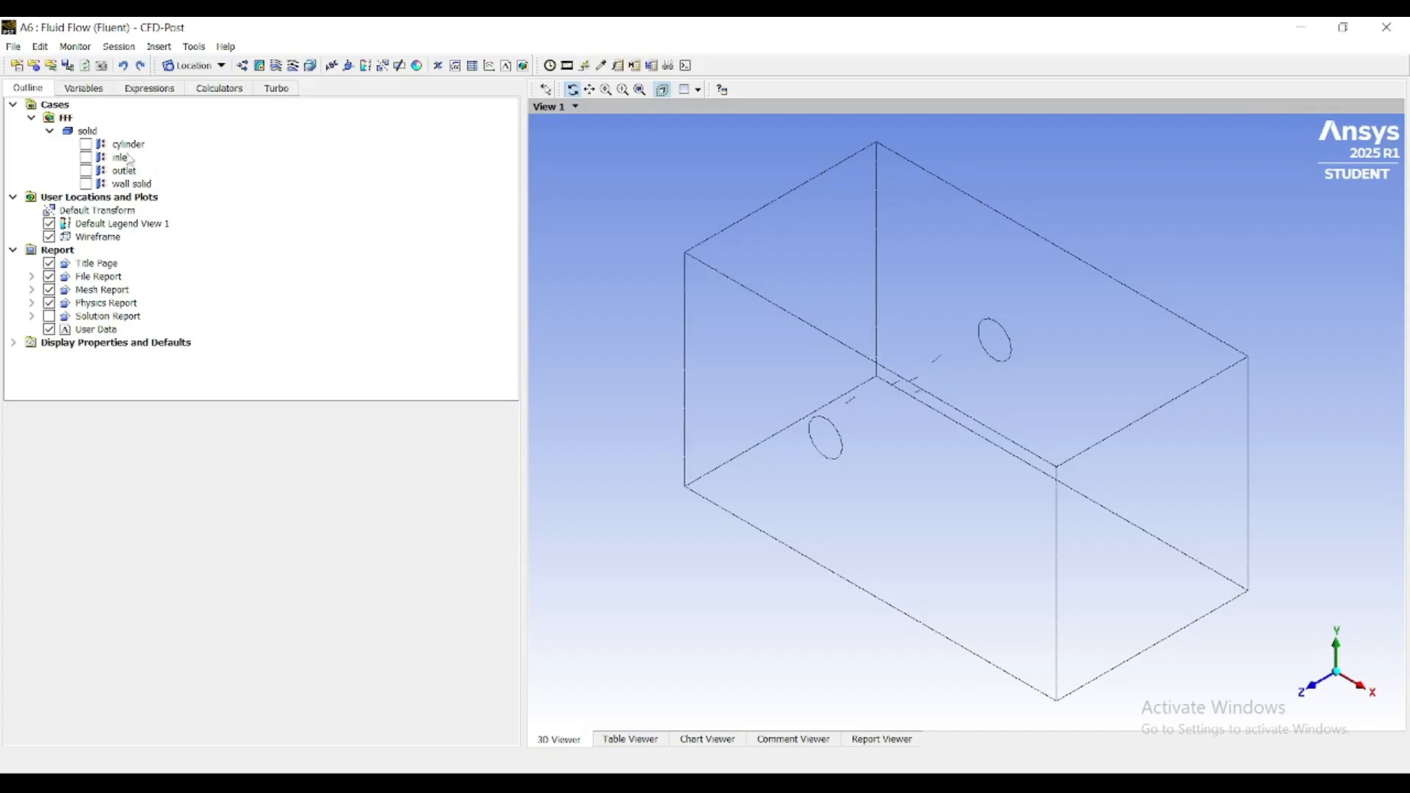
- Show the cylinder surface in the 3D view, briefly check where the inlet lies, and leave the inlet hidden
left_click(85, 143)
left_click_drag(708, 400, 805, 389)
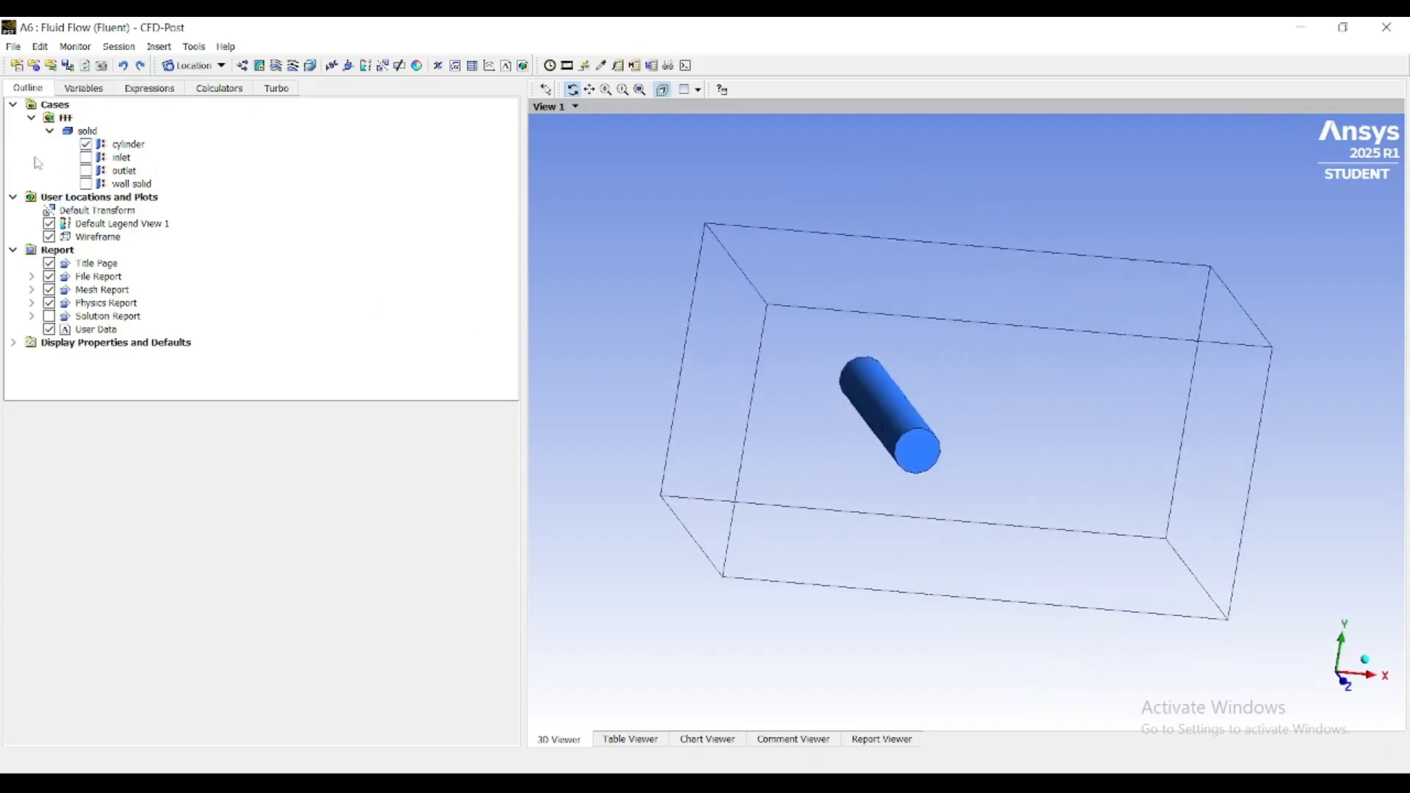
left_click(86, 157)
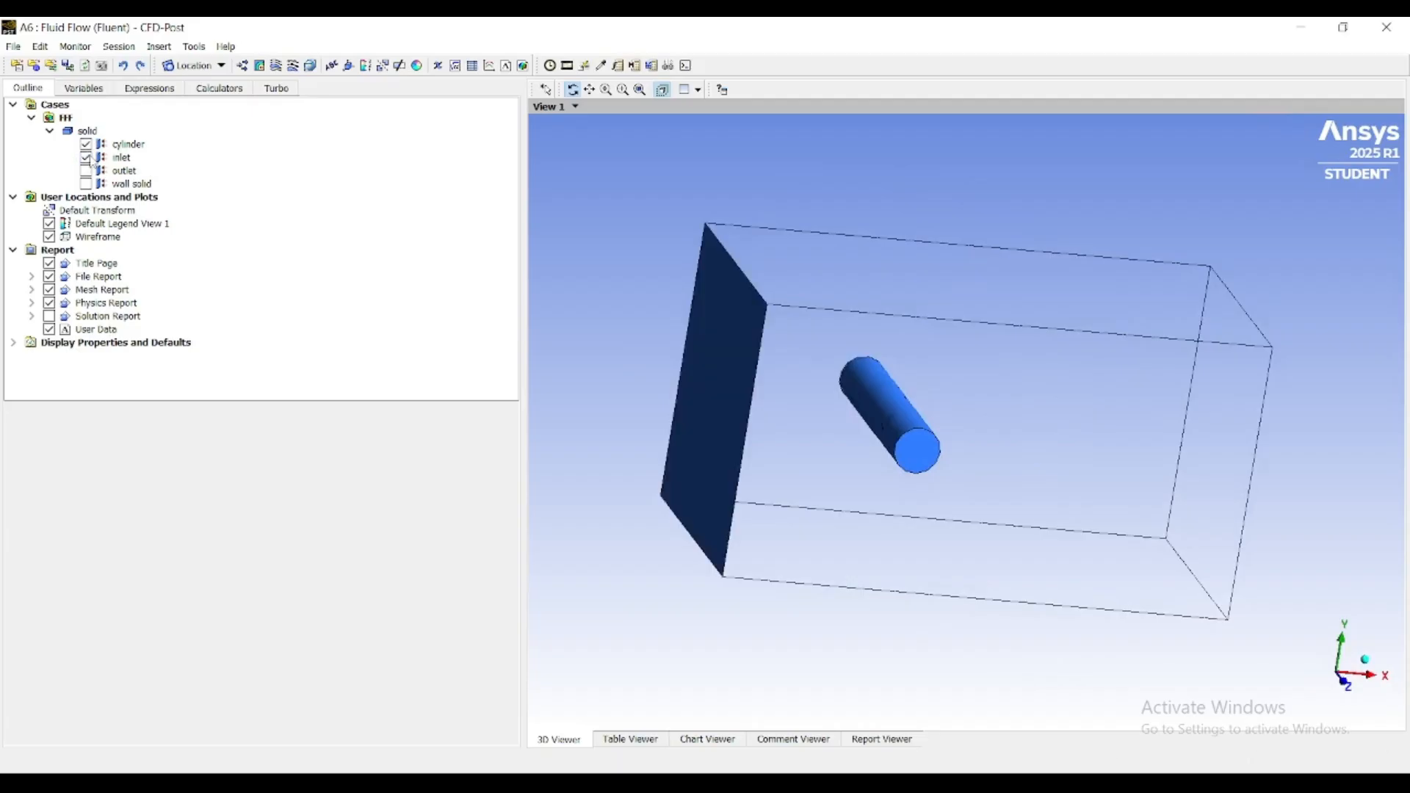
left_click(86, 157)
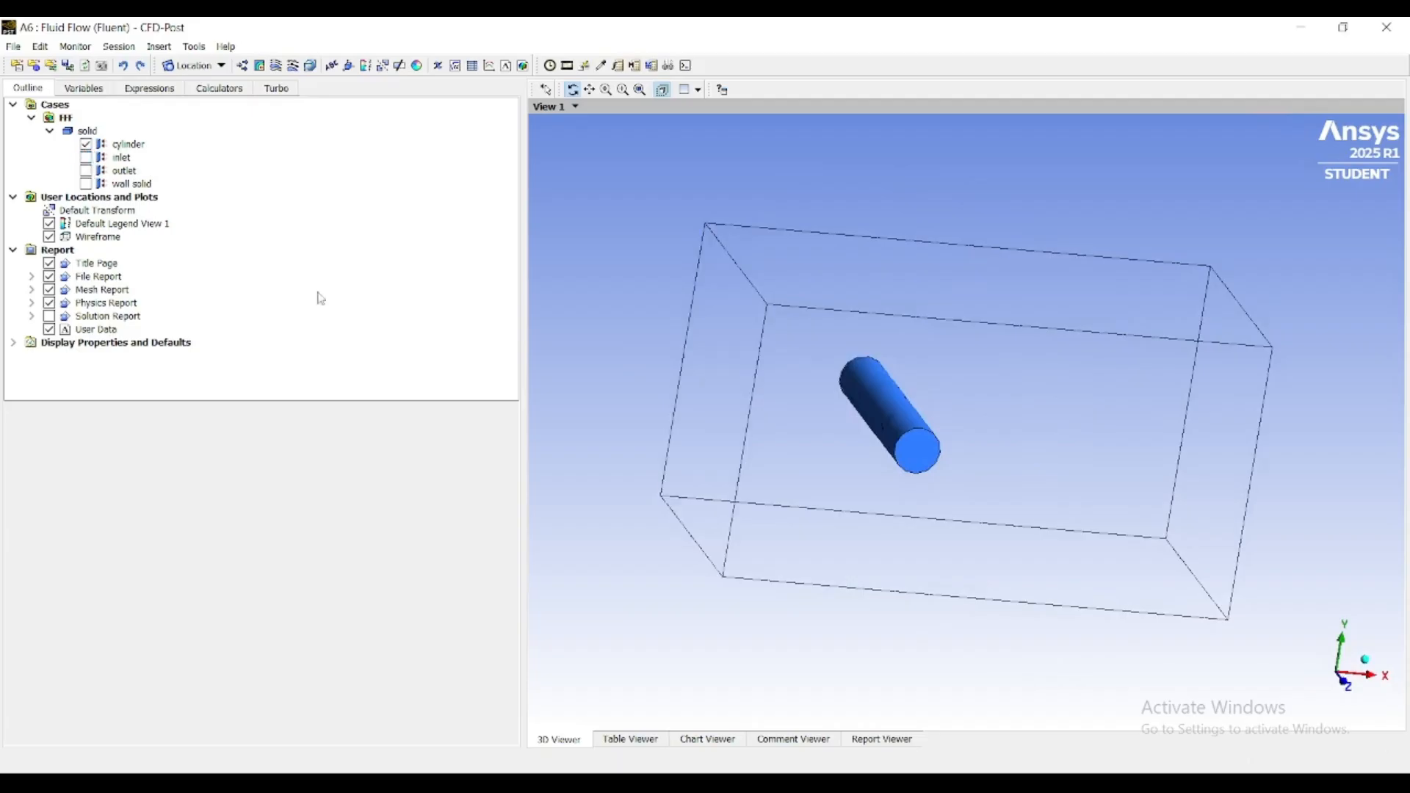
left_click(12, 343)
left_click(31, 356)
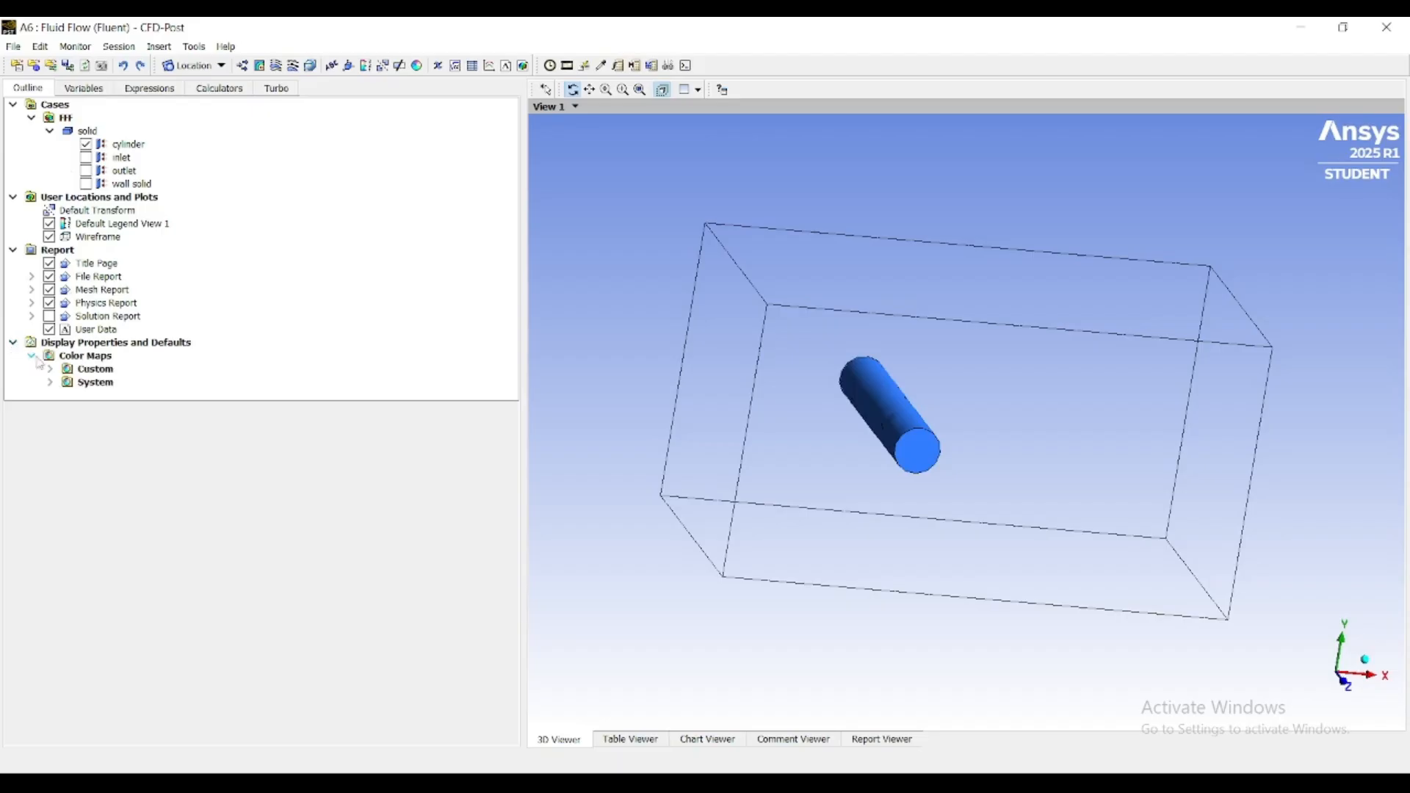
left_click(33, 357)
left_click(263, 69)
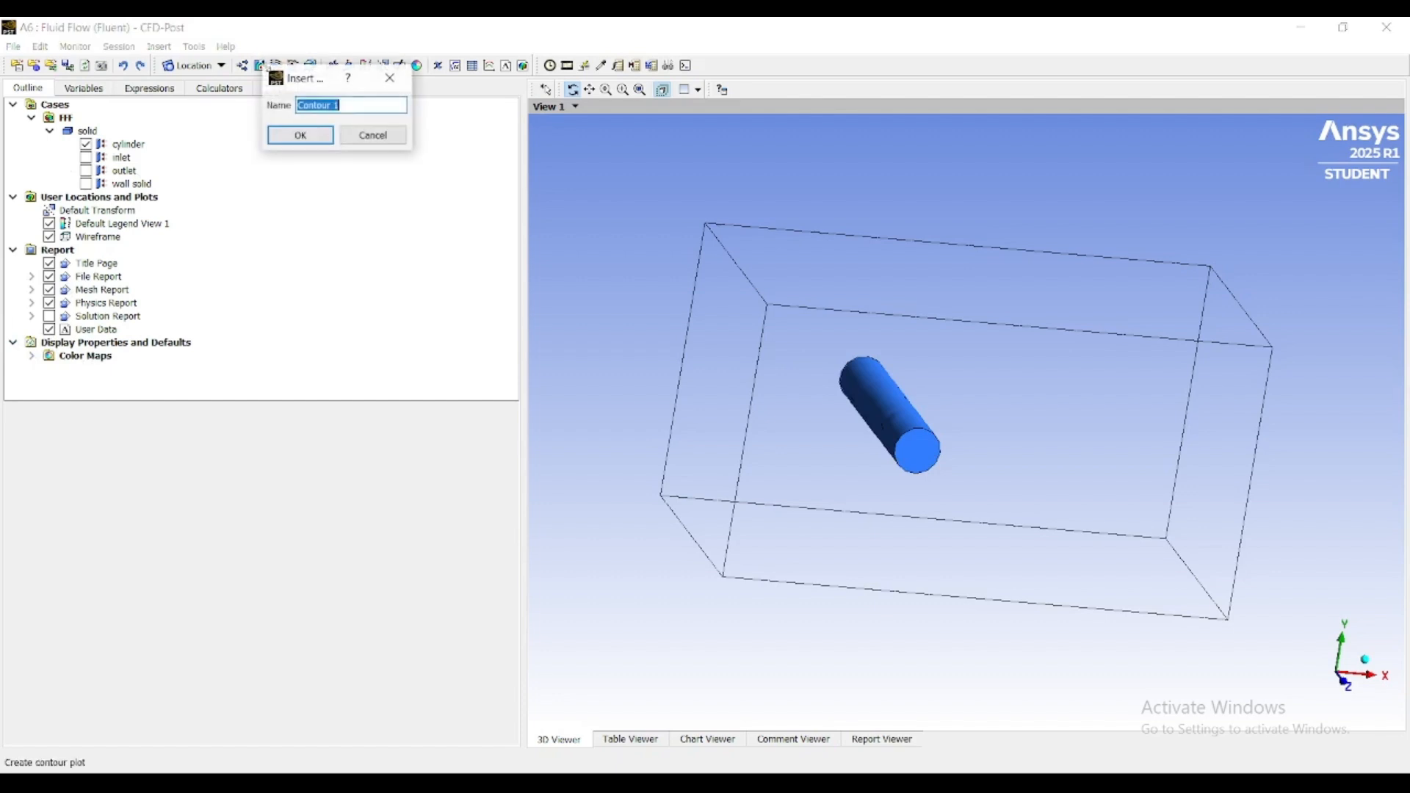
left_click(391, 78)
- Create a 3D streamline named Streamline 1 and set it to start from the inlet
left_click(276, 65)
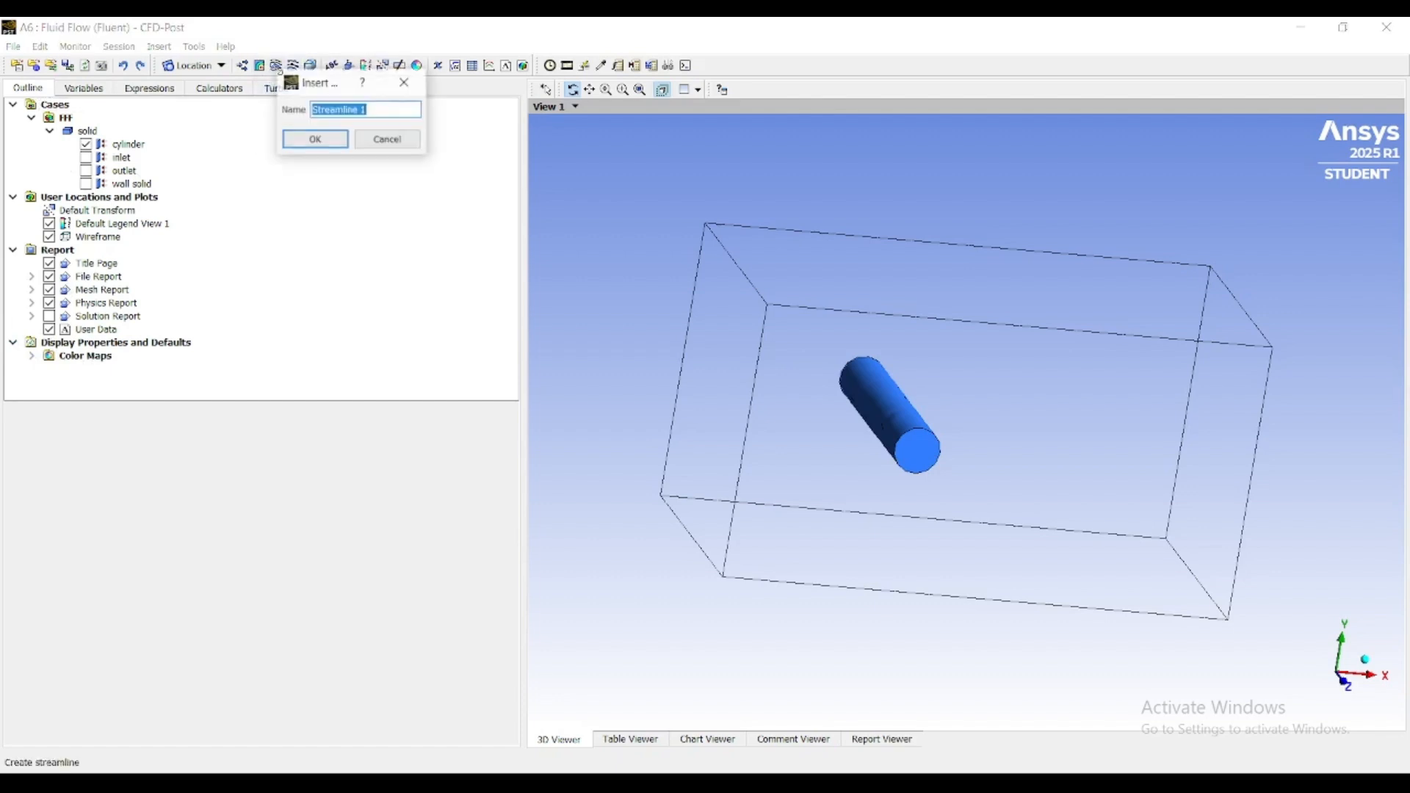
left_click(333, 139)
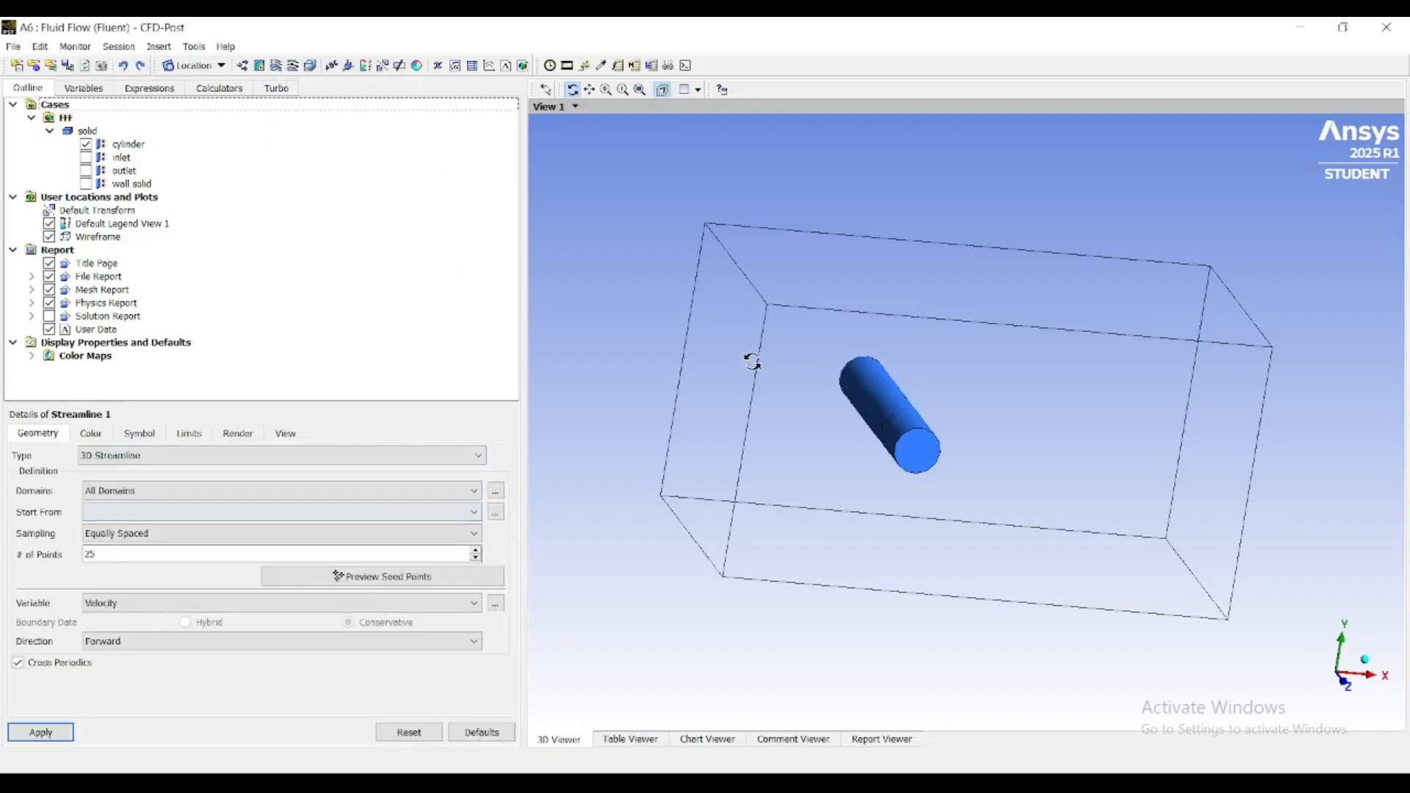
left_click(428, 510)
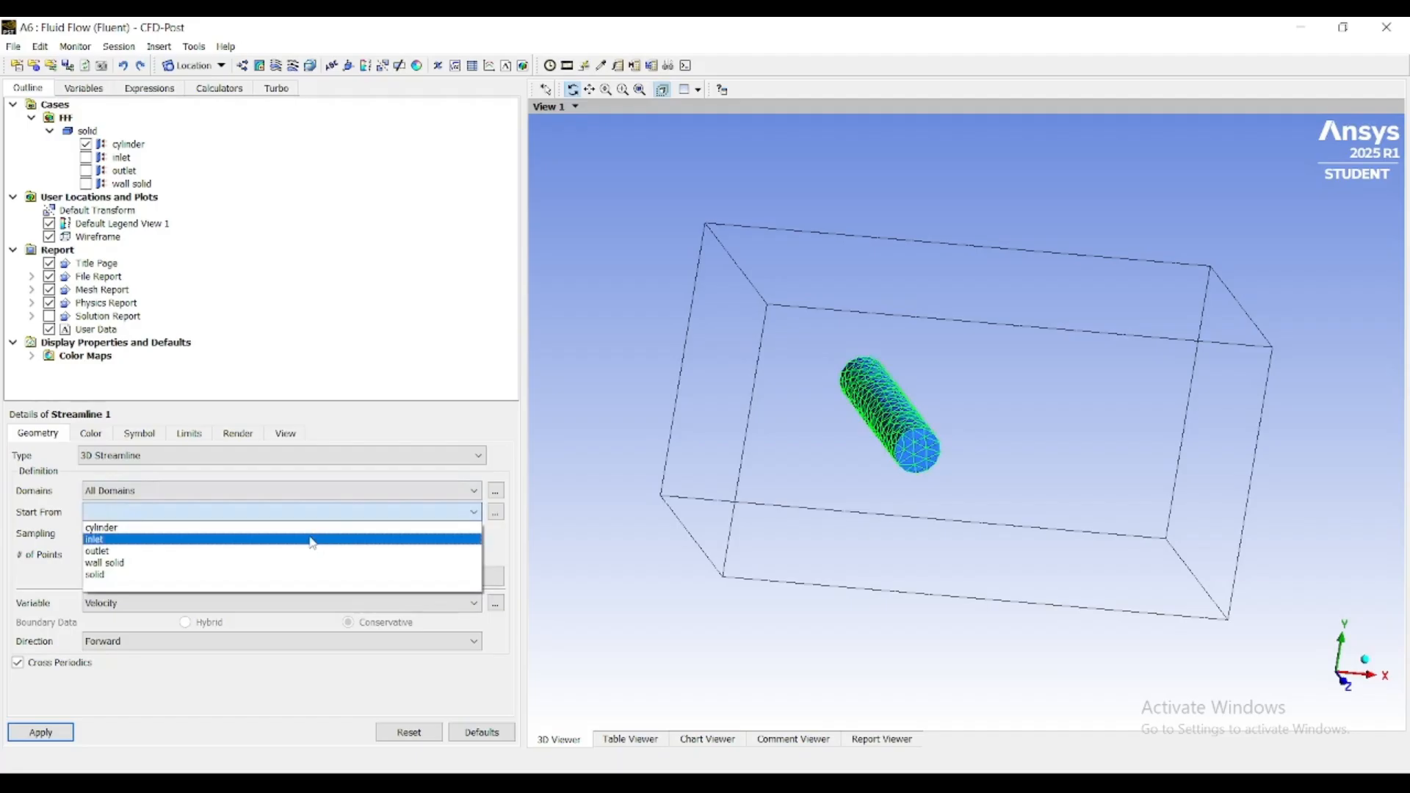
left_click(311, 541)
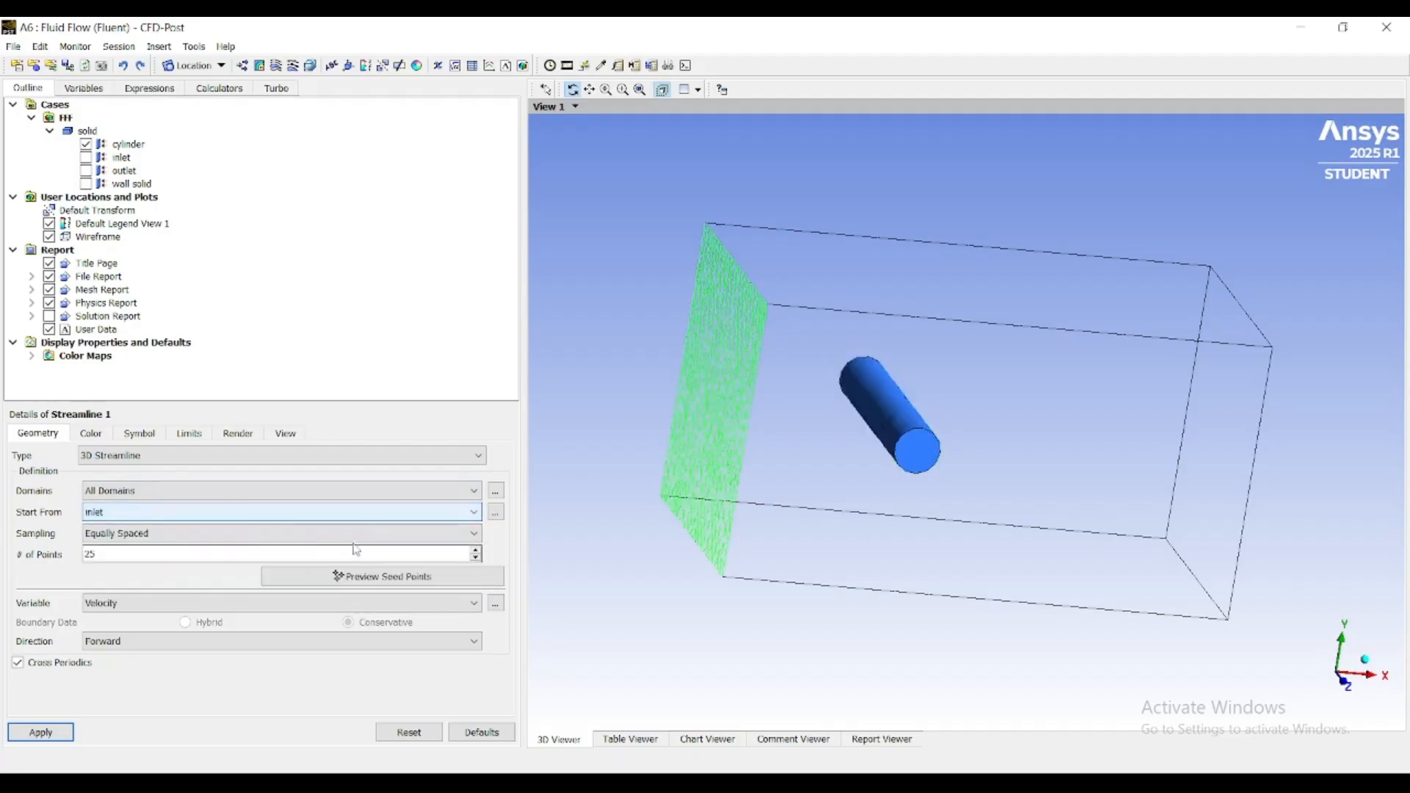
- Set Streamline 1 to 300 equally spaced seed points and preview the points on the inlet
left_click(143, 555)
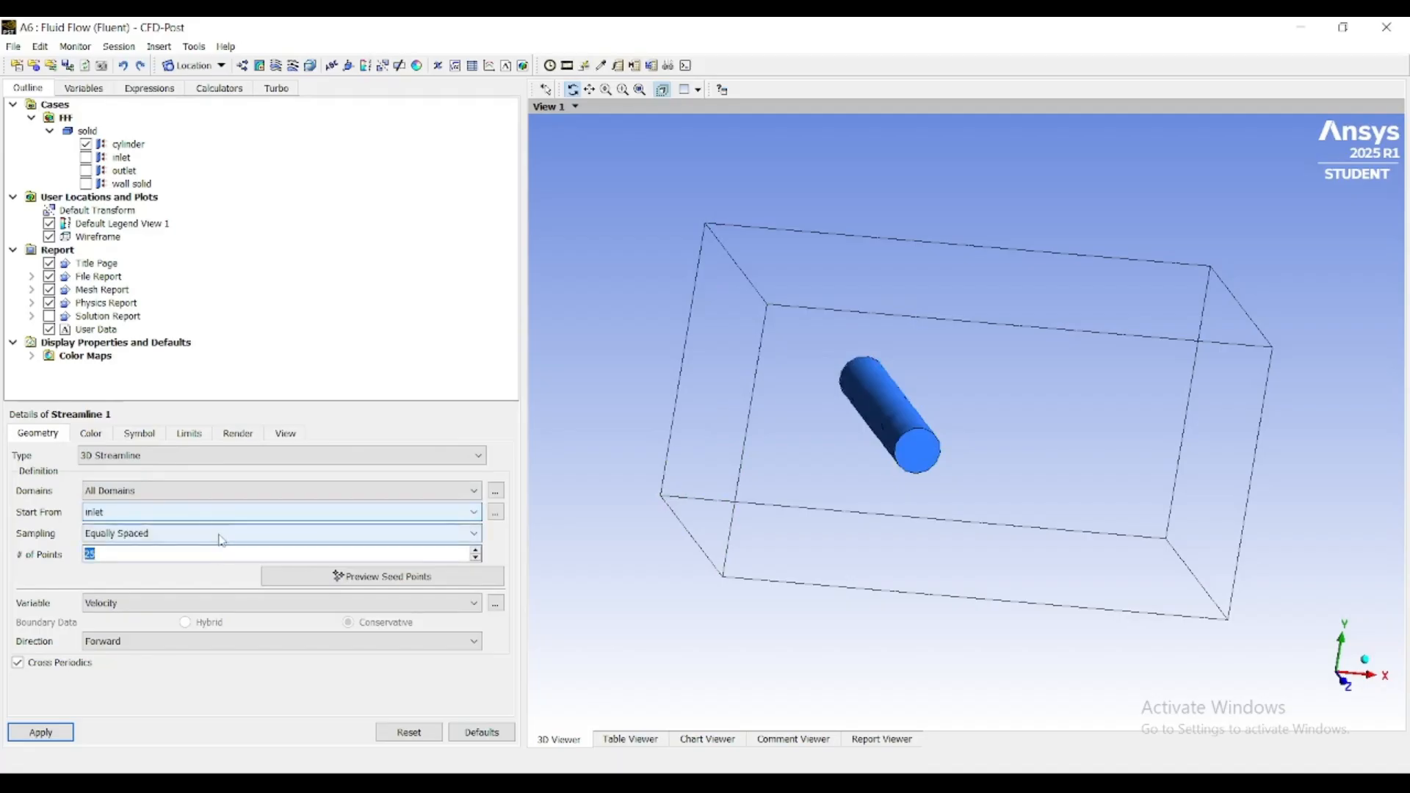
key("Return")
left_click(562, 420)
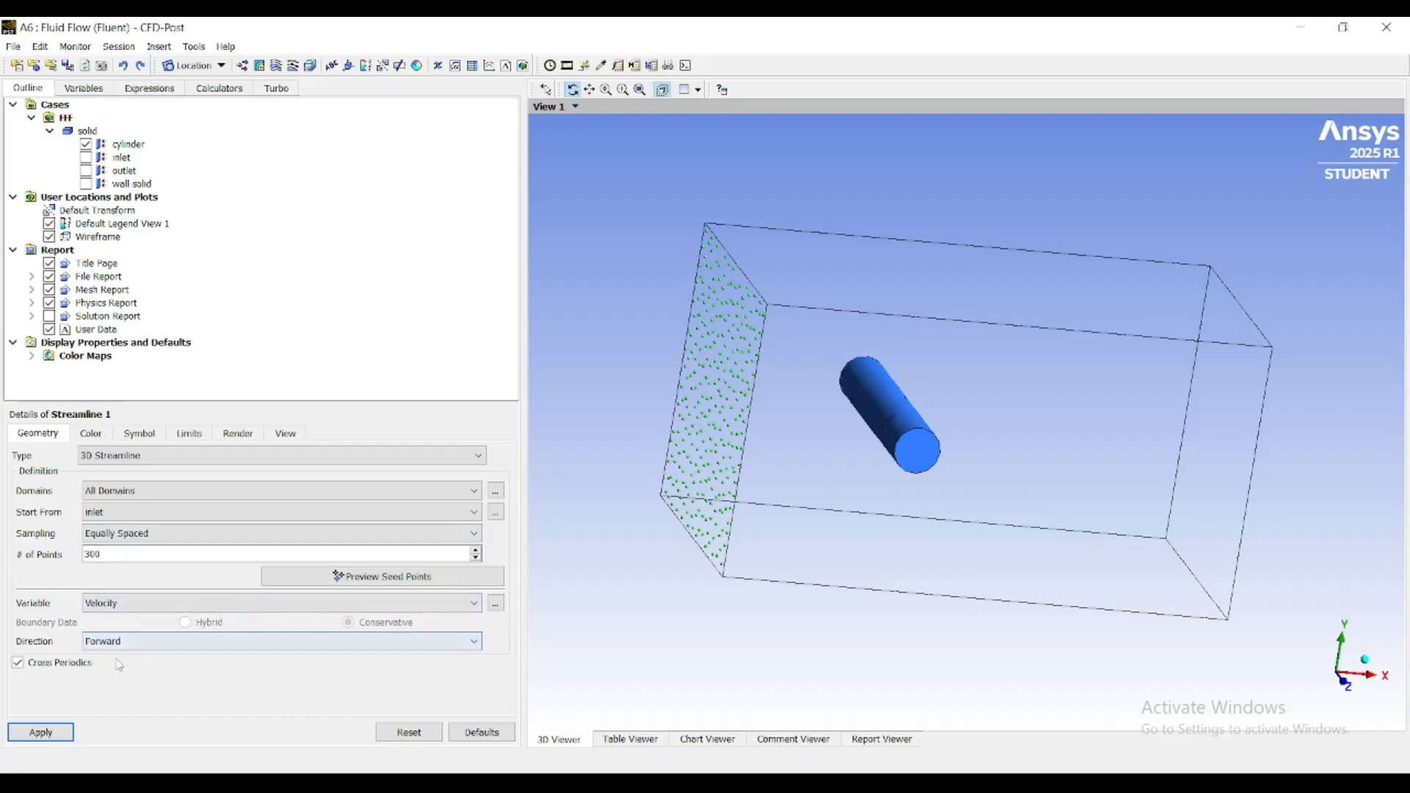
- Review Streamline 1's color, symbol, limits, render and view settings, then generate the velocity streamlines
left_click(101, 435)
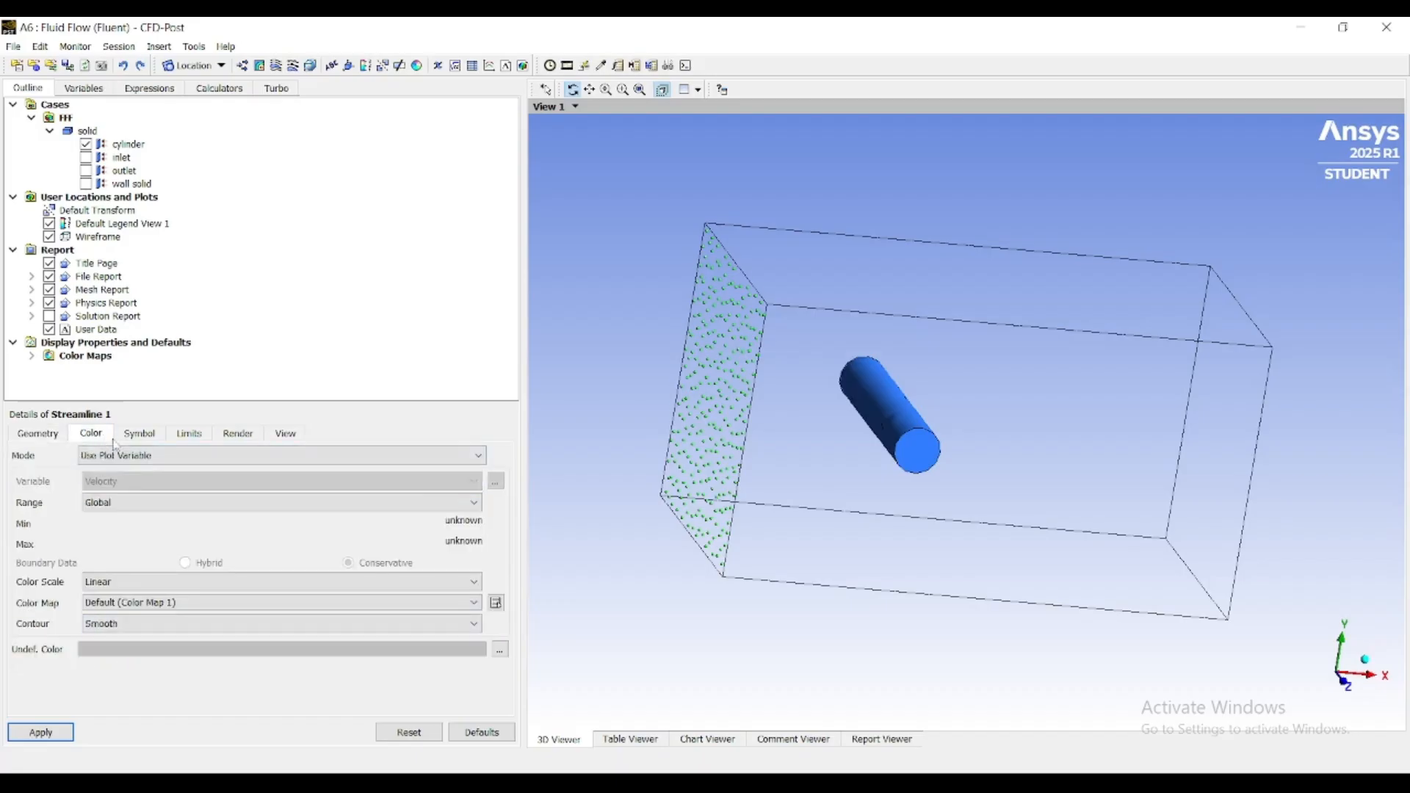
left_click(151, 456)
left_click(153, 458)
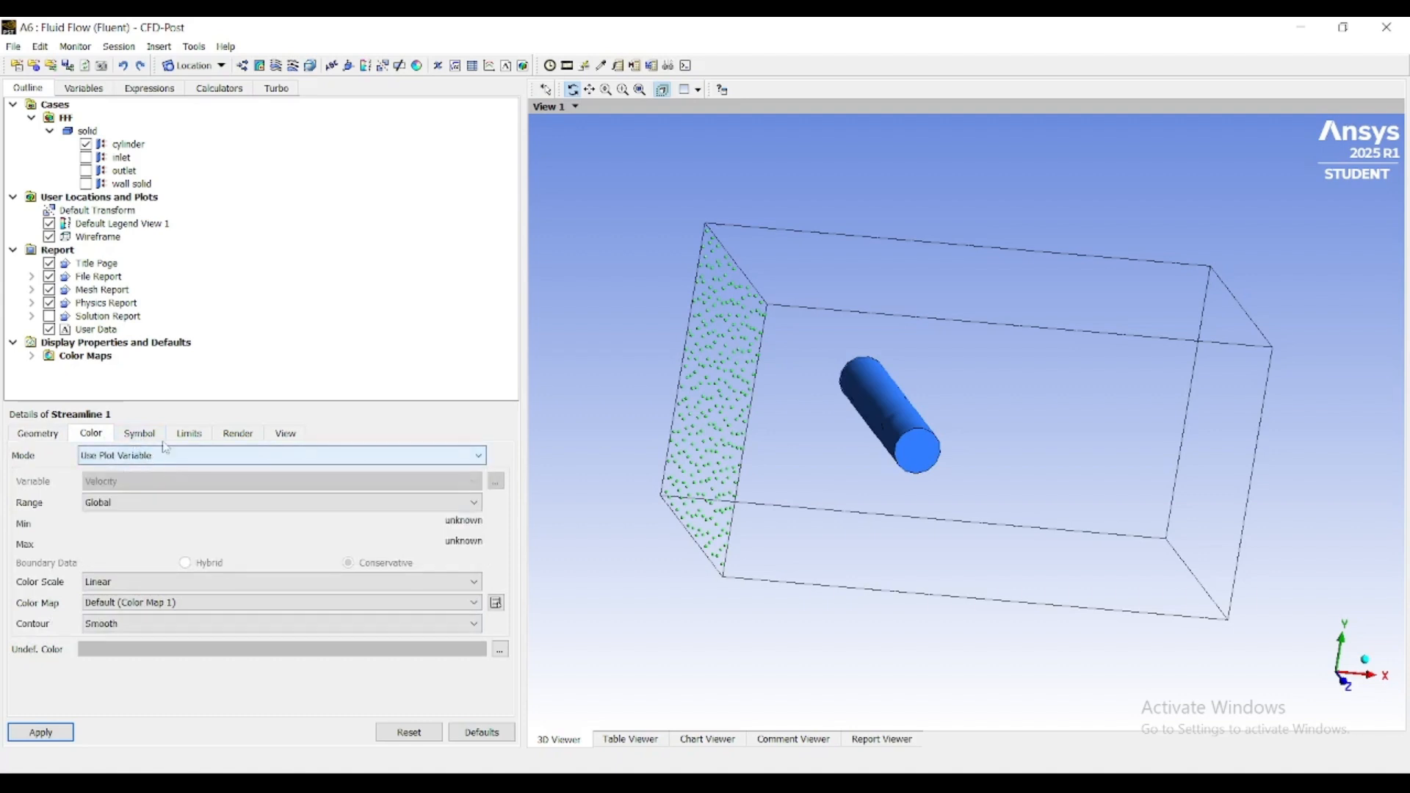
left_click(156, 435)
left_click(196, 439)
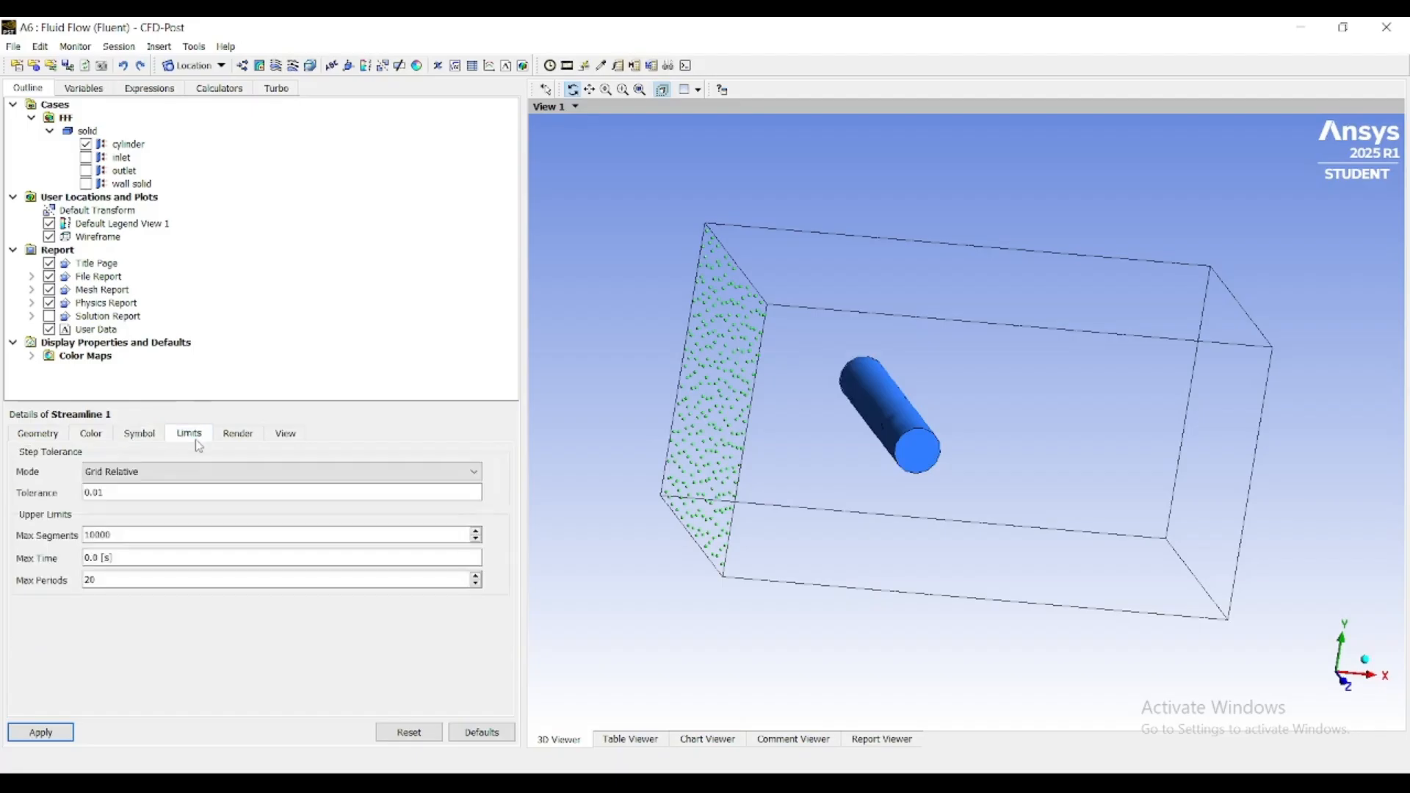
left_click(228, 439)
left_click(282, 435)
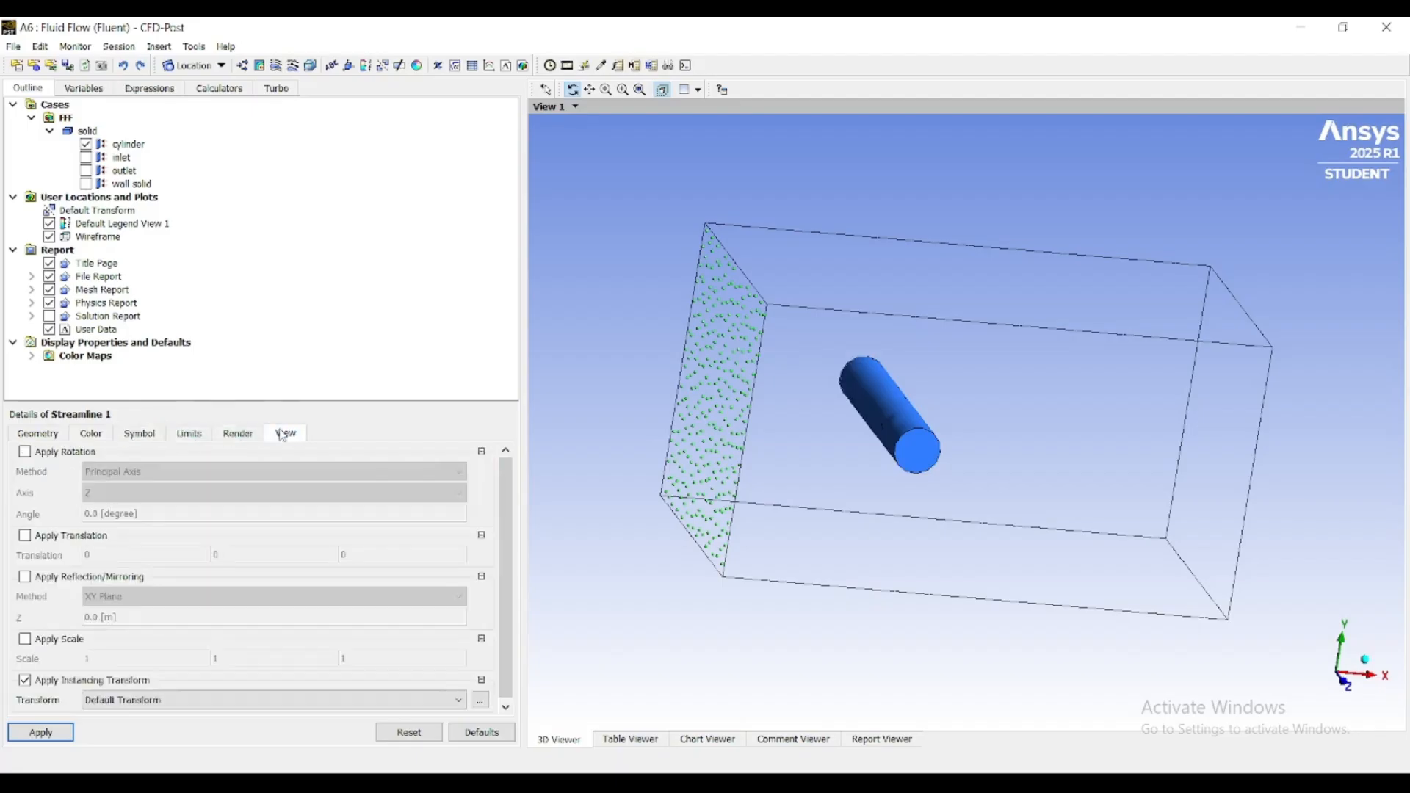
left_click(42, 439)
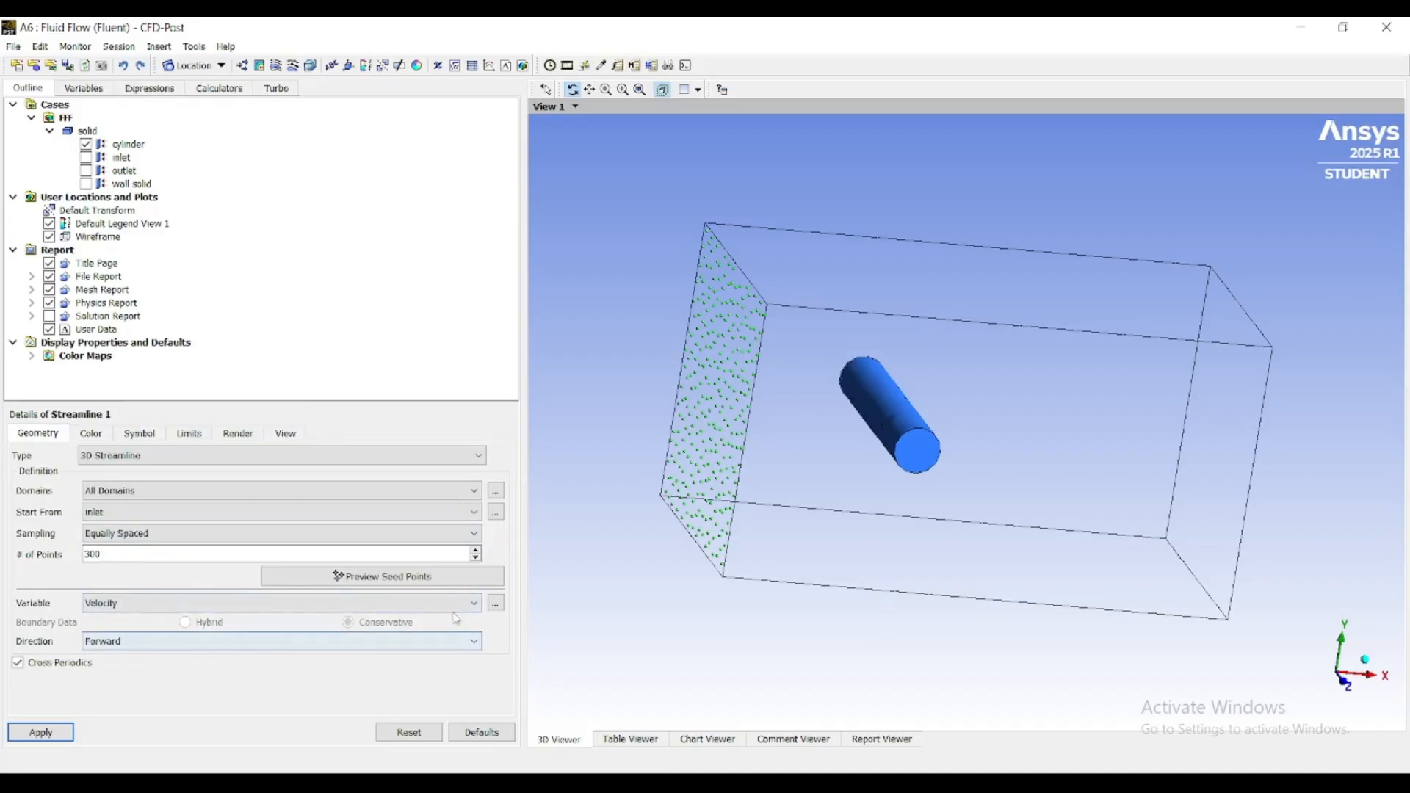
left_click(42, 732)
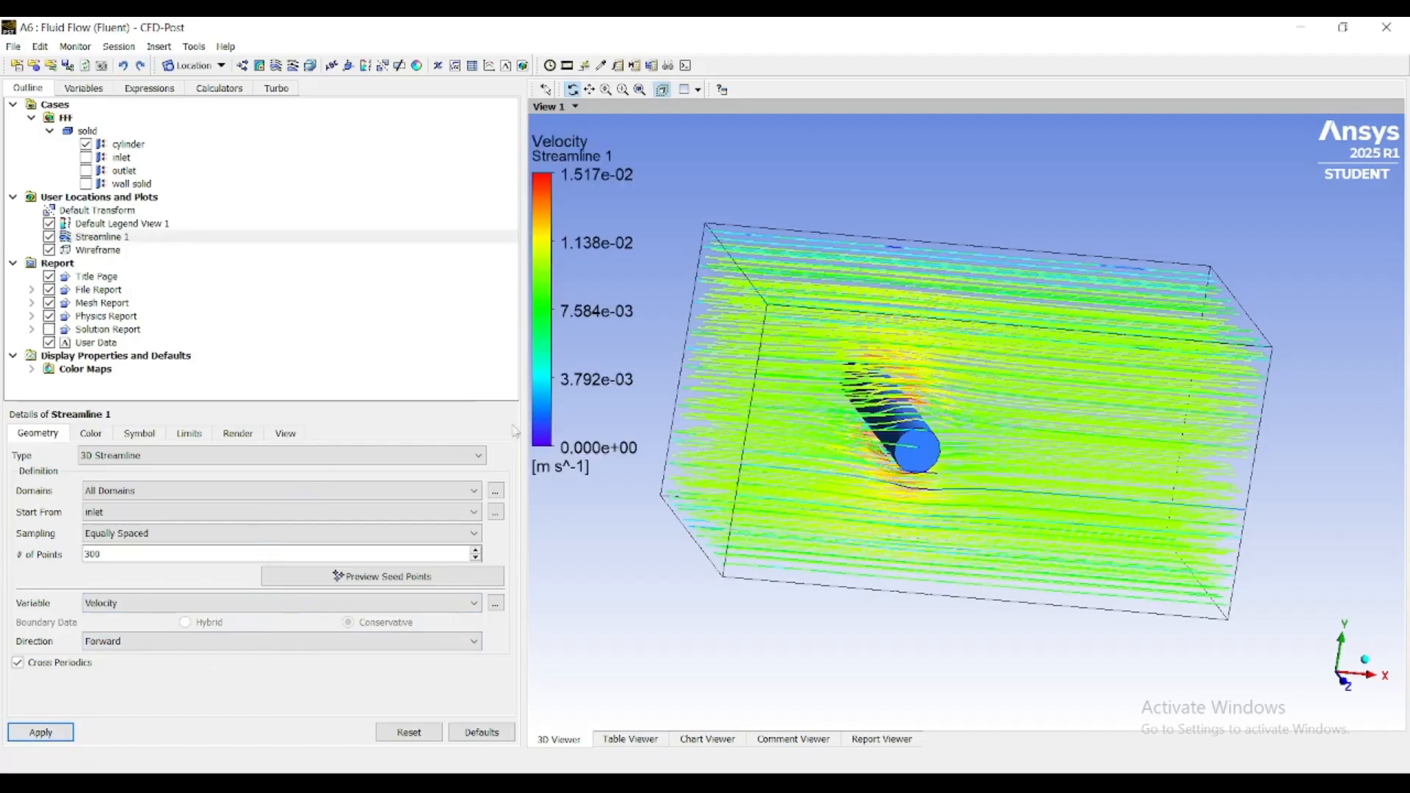
- Examine the velocity streamlines around the cylinder from several angles and check the streamline's domain, type and variable settings
left_click_drag(711, 321, 933, 393)
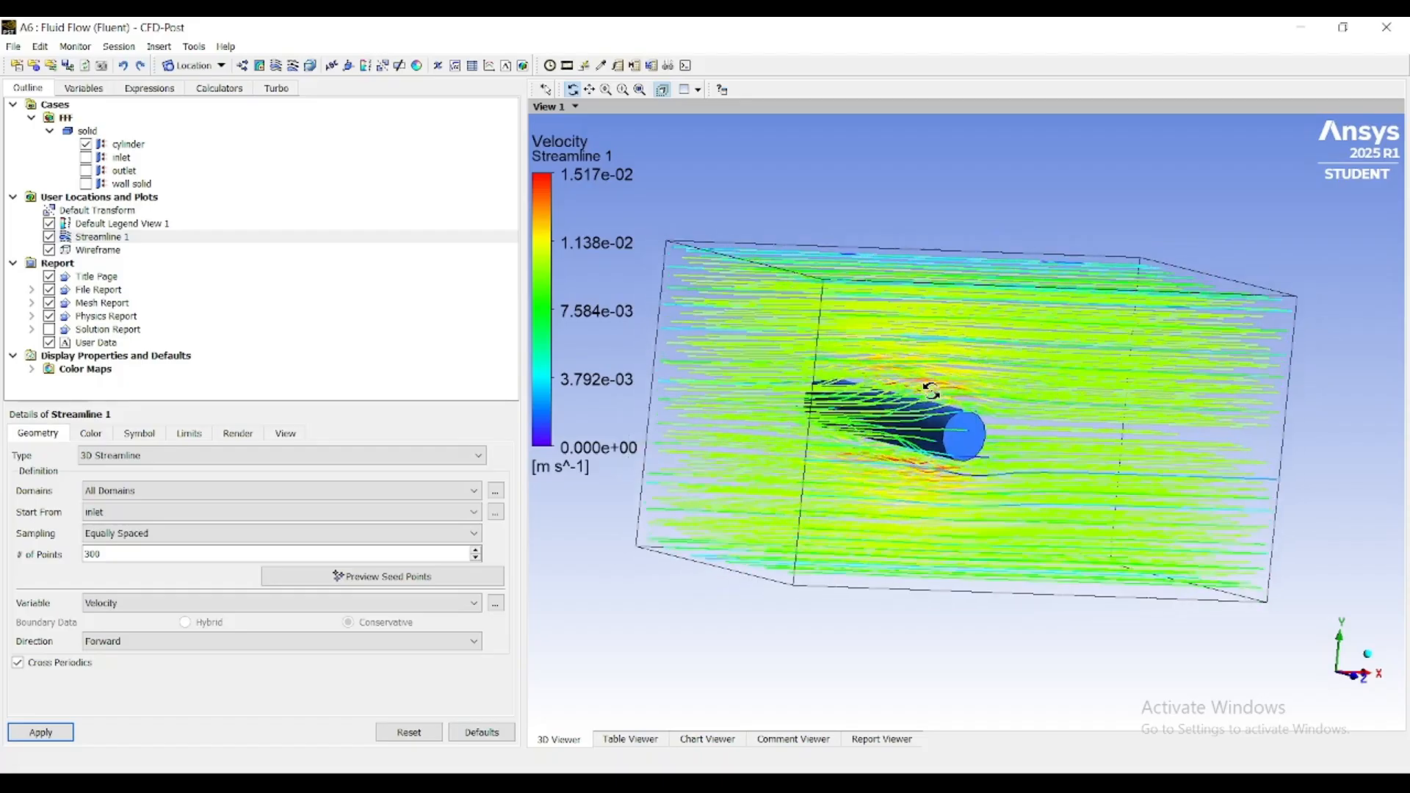
left_click(335, 497)
left_click(335, 495)
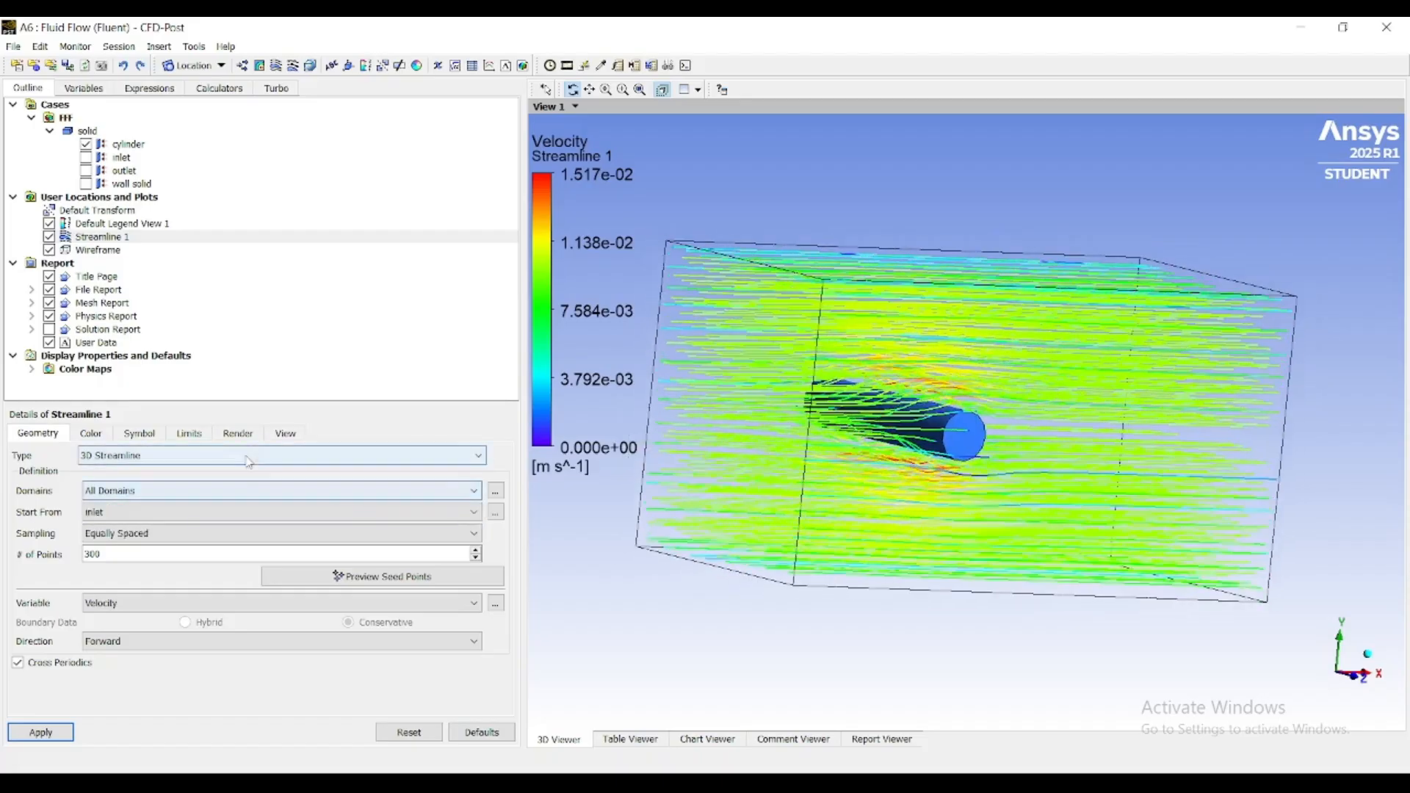
left_click(248, 460)
left_click(90, 457)
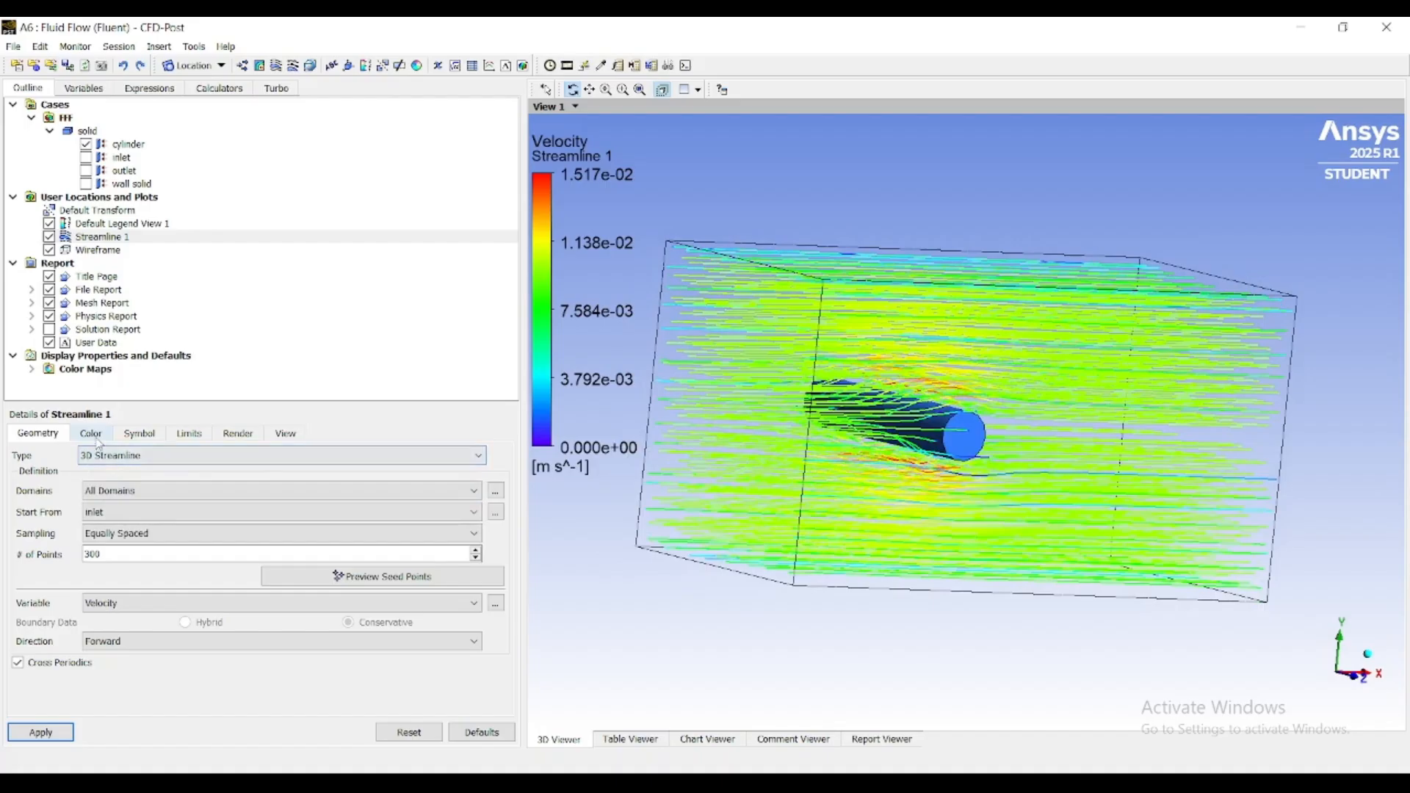
left_click(146, 606)
left_click(146, 618)
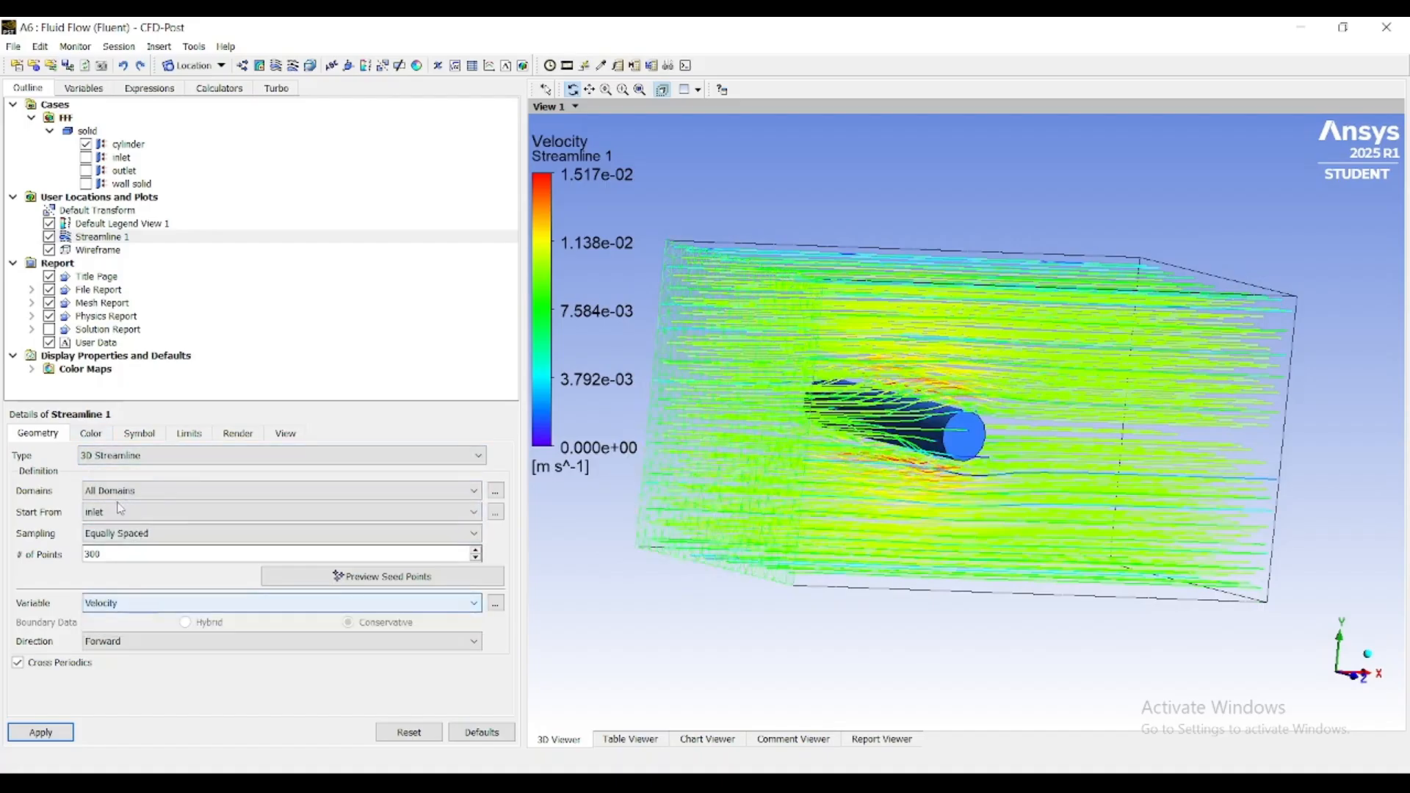
left_click_drag(802, 345, 683, 442)
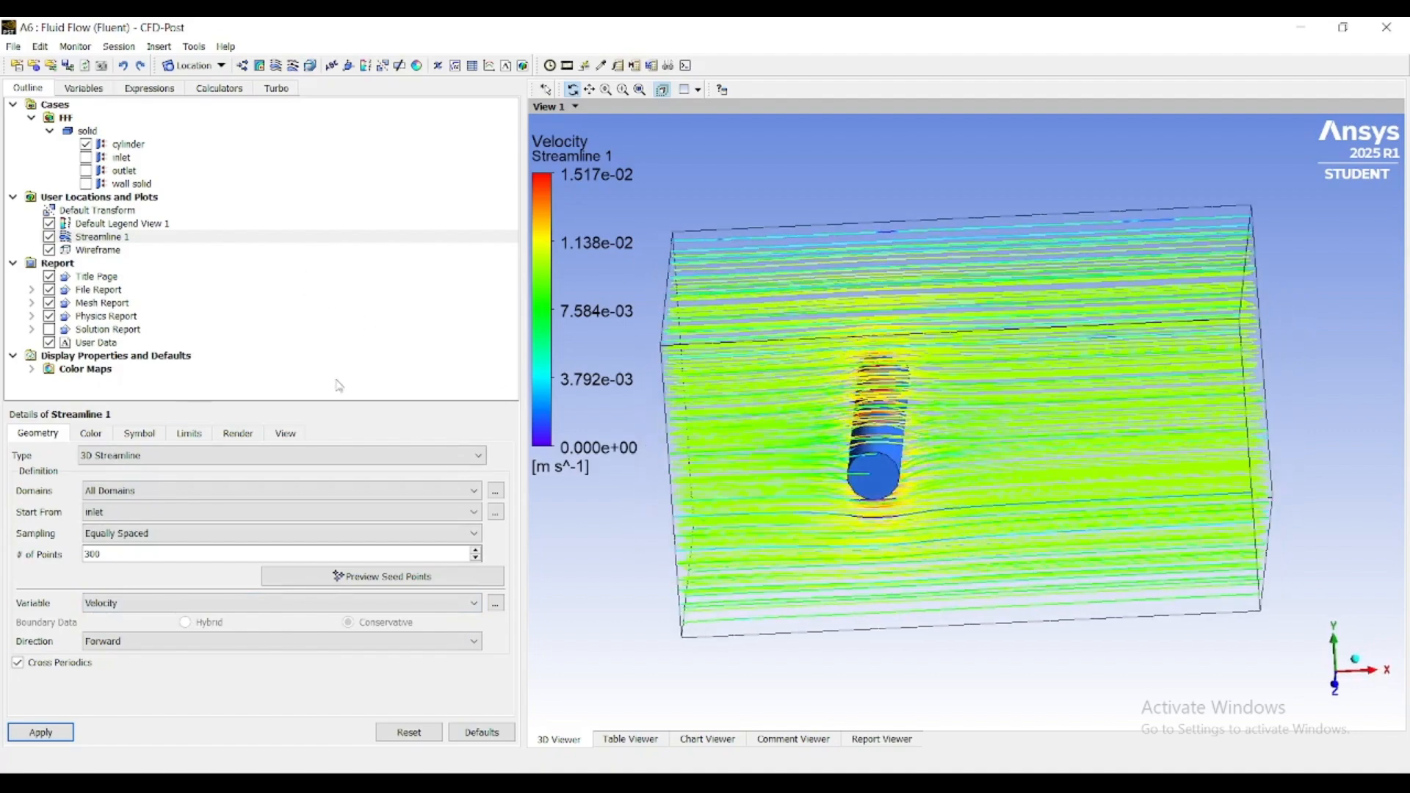
- Play a slightly slower sweep animation of Streamline 1, then stop it
left_click(568, 67)
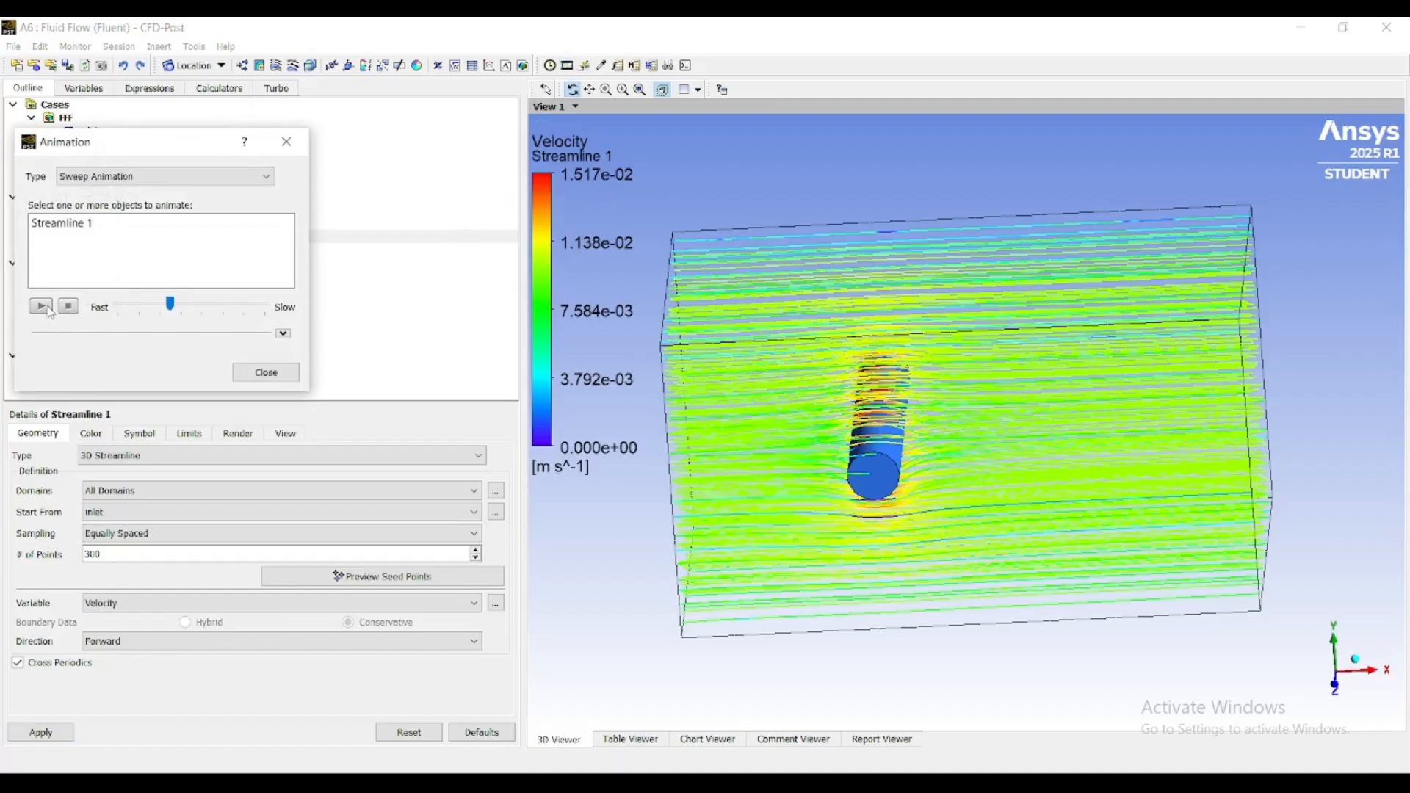
left_click_drag(168, 301, 195, 305)
left_click(83, 234)
left_click(41, 307)
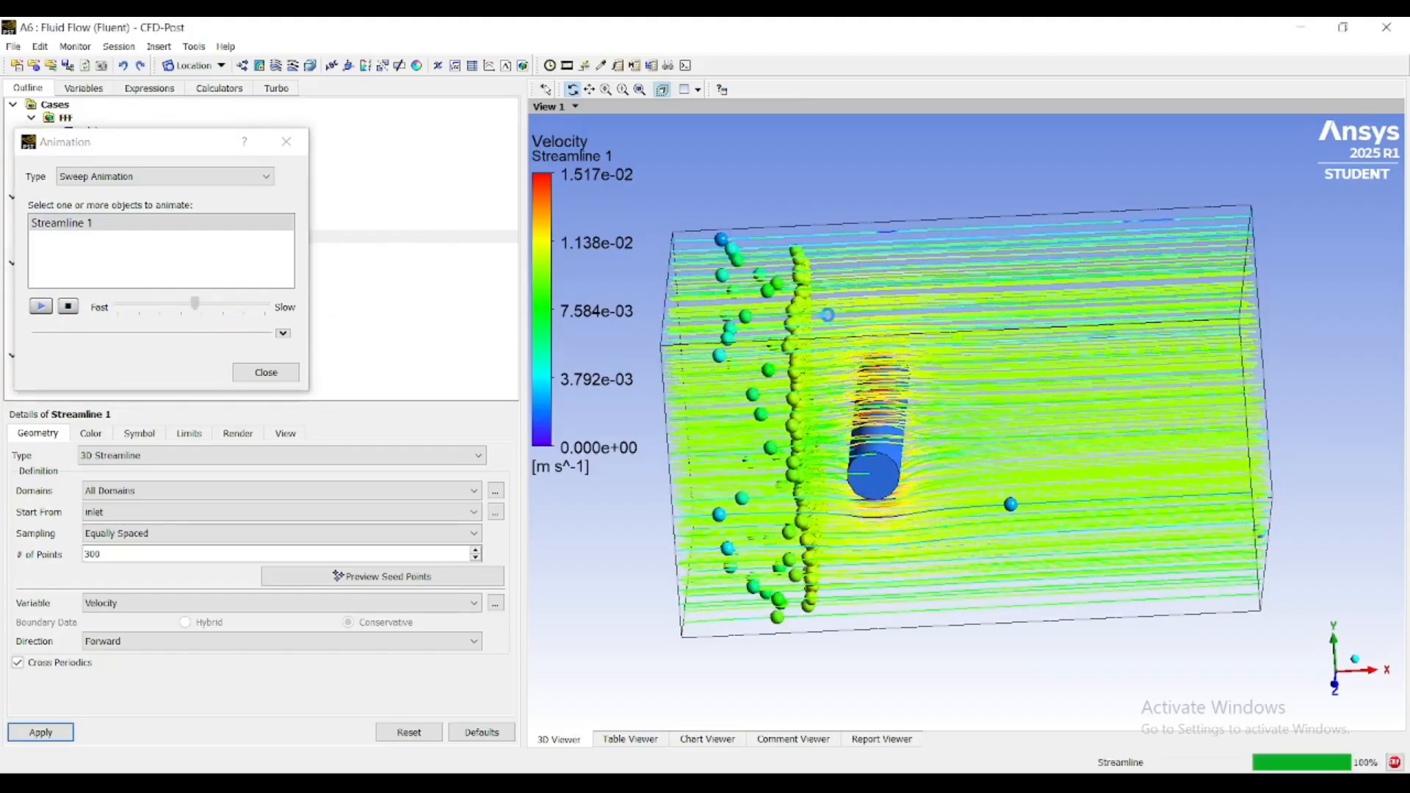
left_click(67, 307)
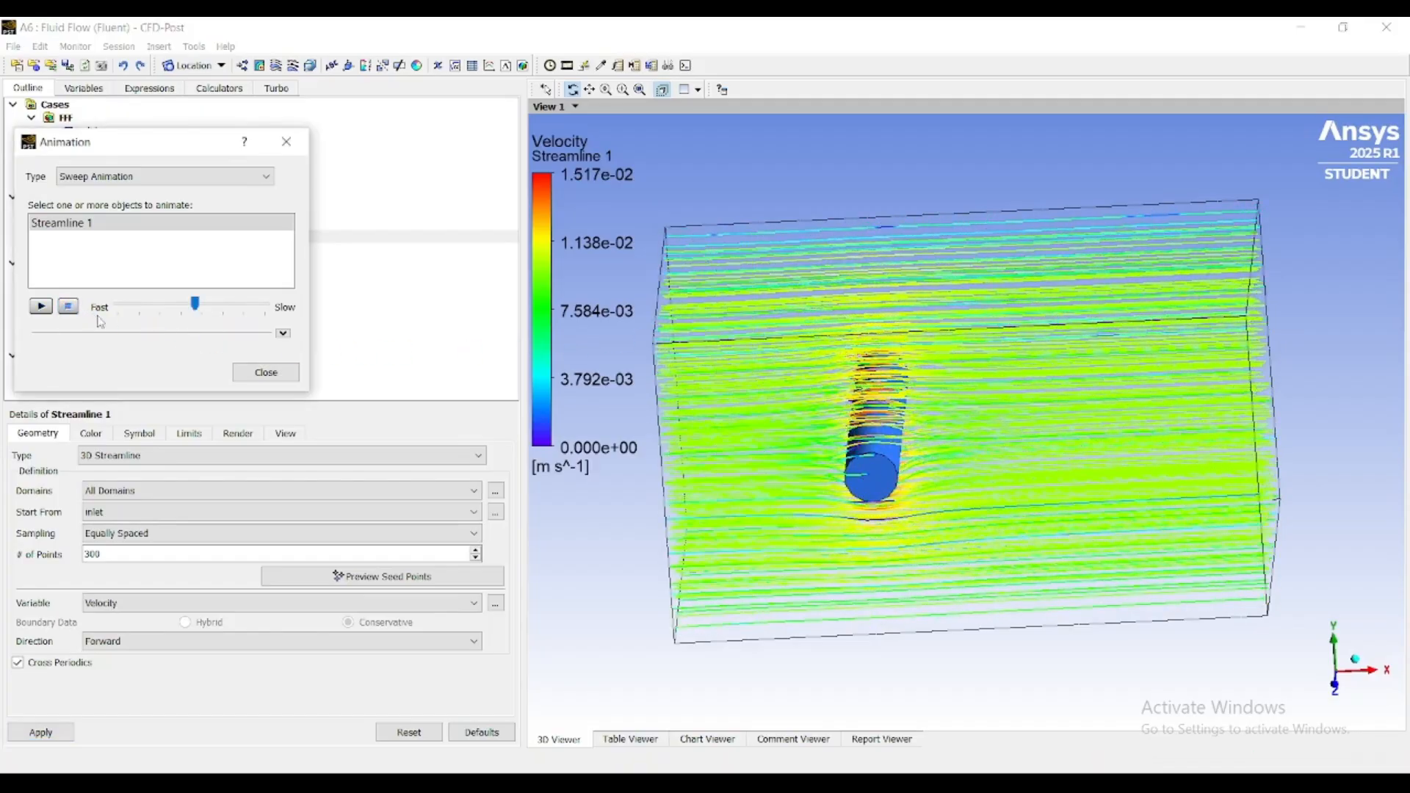
- Replay the Streamline 1 sweep animation from an angled view, then stop it and close the animation settings
mouse_move(830, 314)
left_mouse_down()
mouse_move(764, 290)
mouse_move(780, 281)
mouse_move(746, 299)
mouse_move(815, 321)
mouse_move(807, 301)
mouse_move(796, 299)
mouse_move(805, 318)
left_mouse_up()
left_click(40, 307)
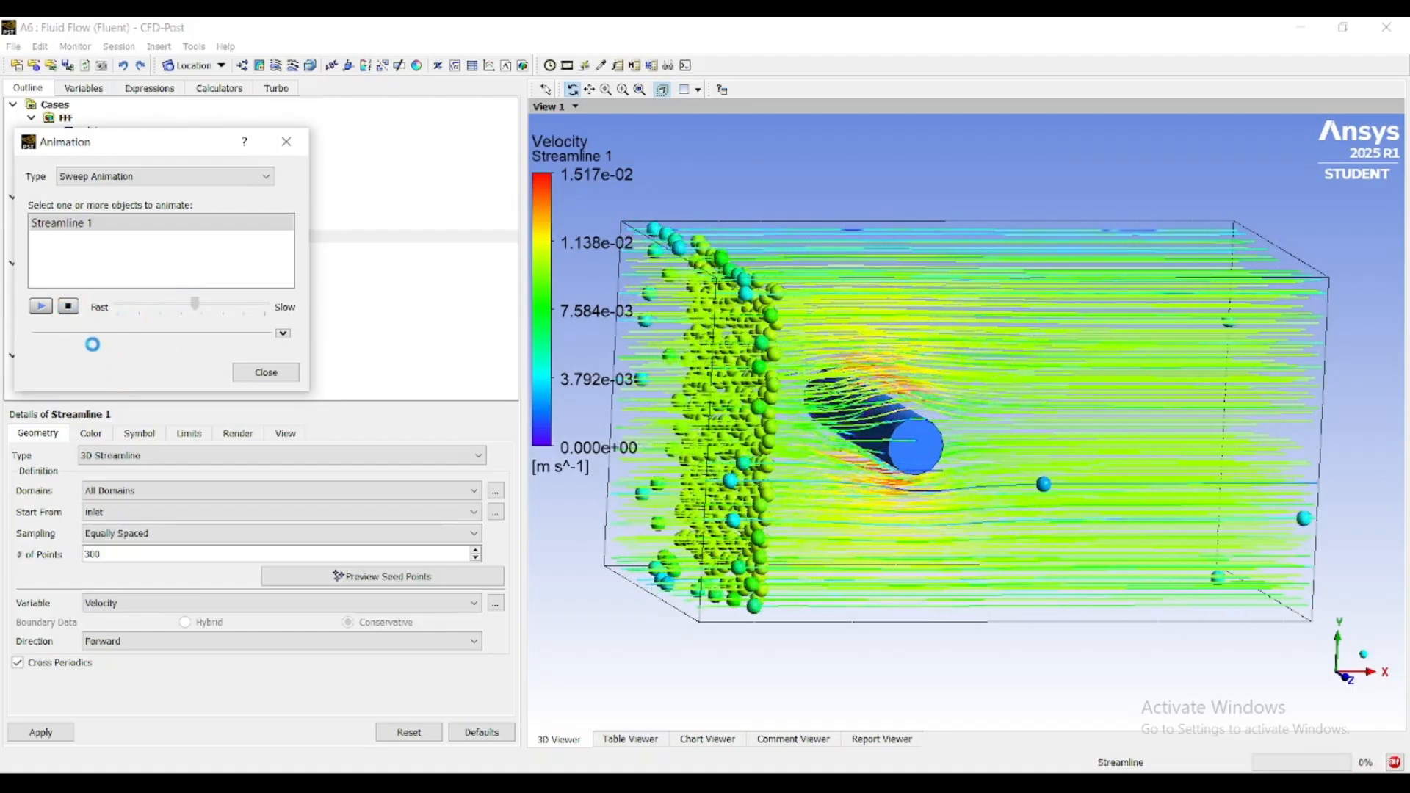
left_click(68, 307)
left_click(242, 372)
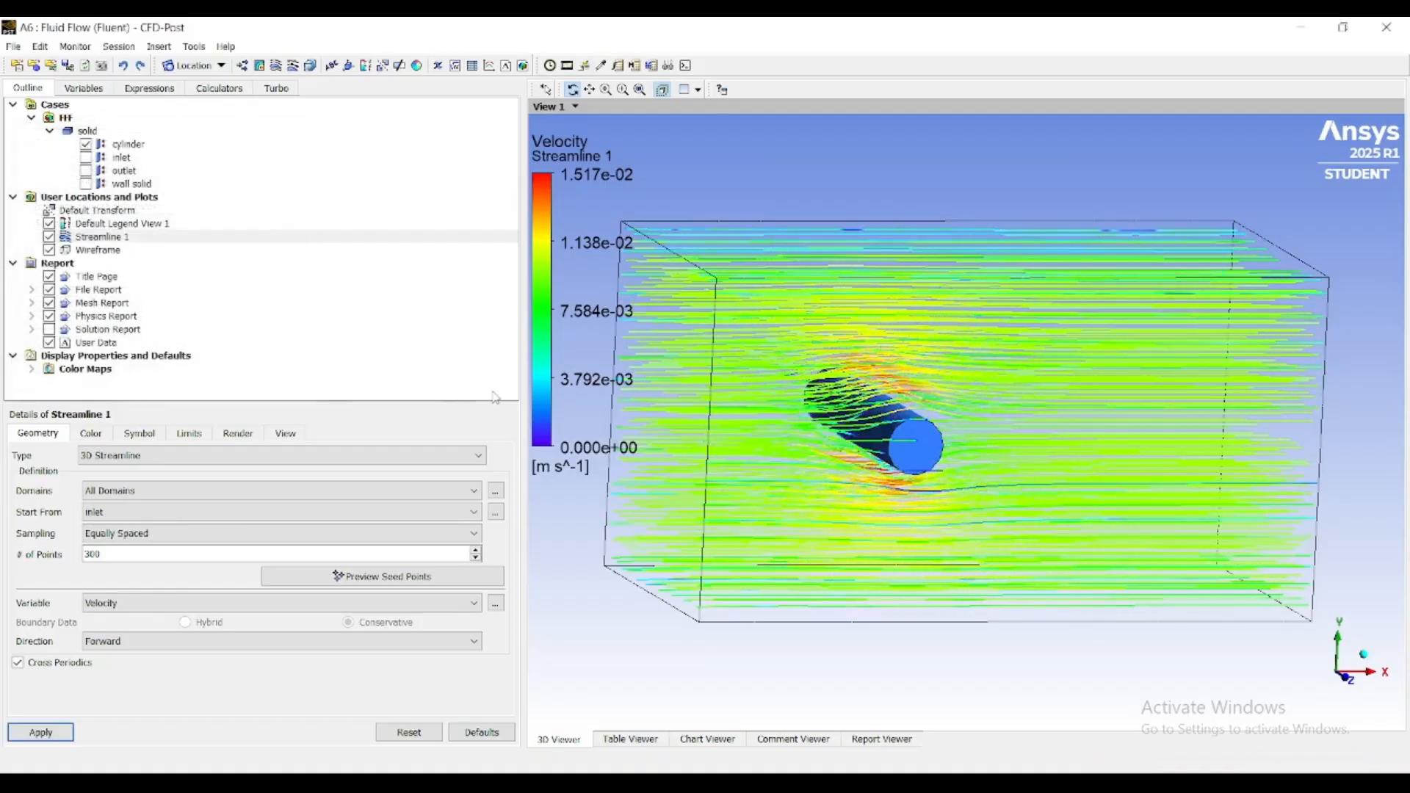
- Create a contour named Contour 1 and look through its available variables, keeping Pressure
left_click(259, 69)
left_click(316, 141)
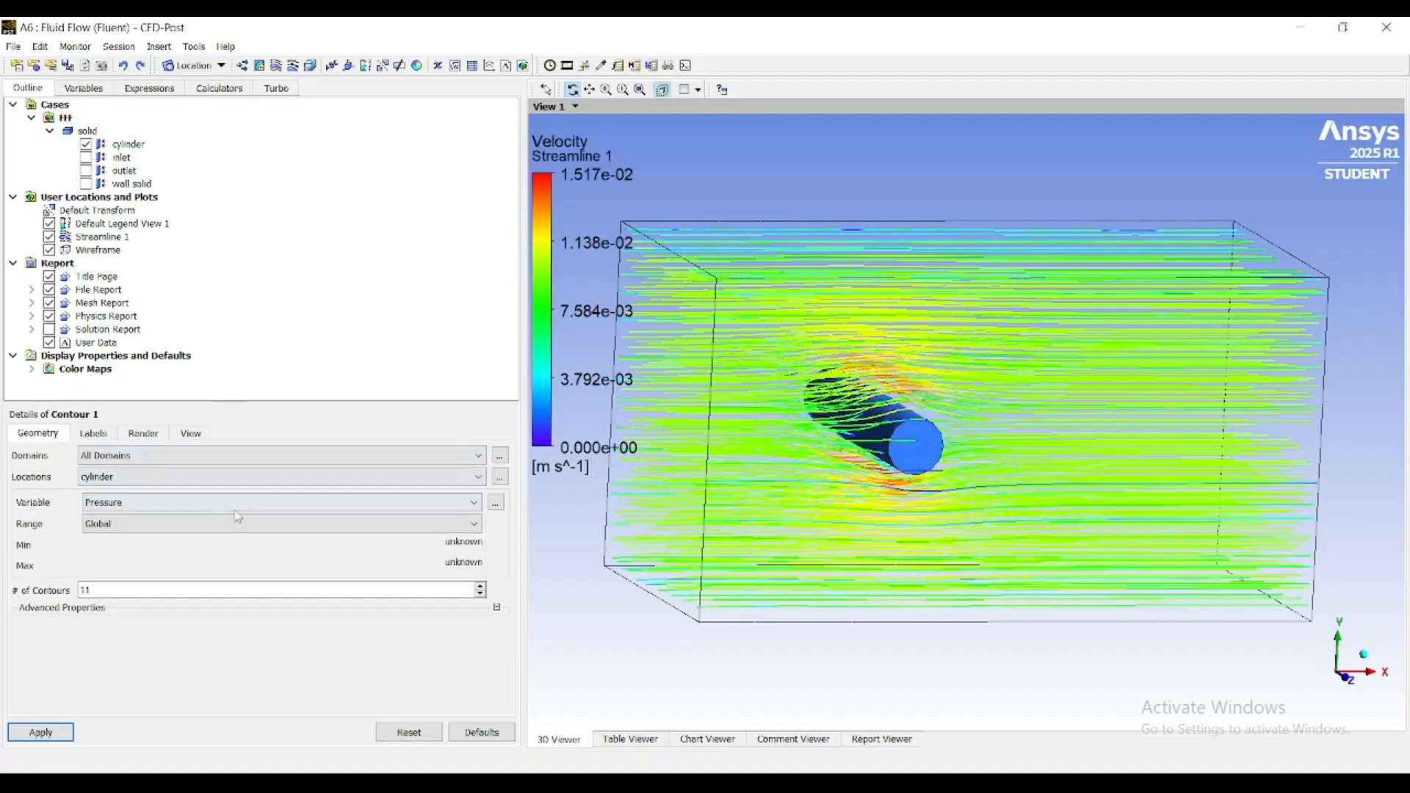
left_click(189, 505)
scroll(152, 566, "down", 5)
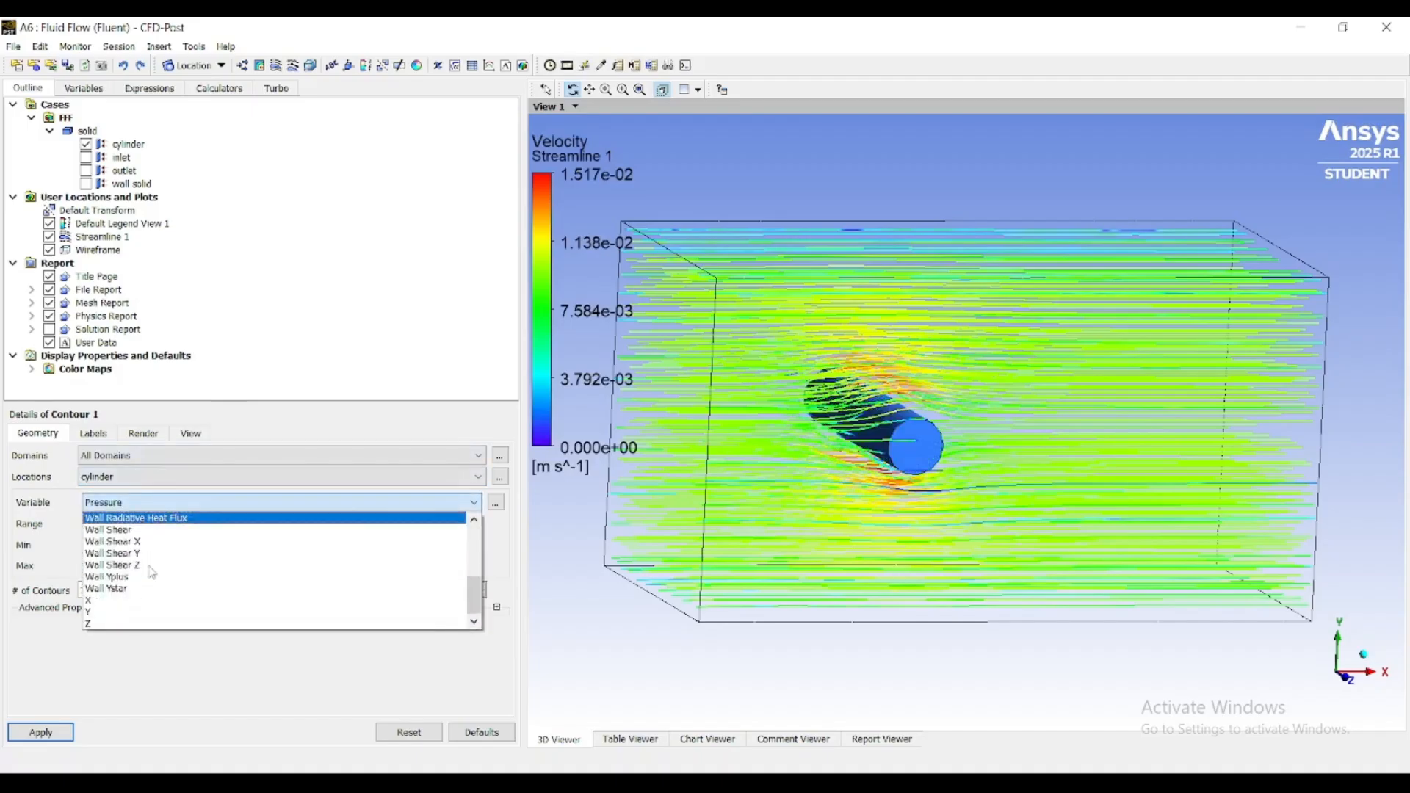
scroll(147, 580, "up", 2)
scroll(145, 598, "down", 3)
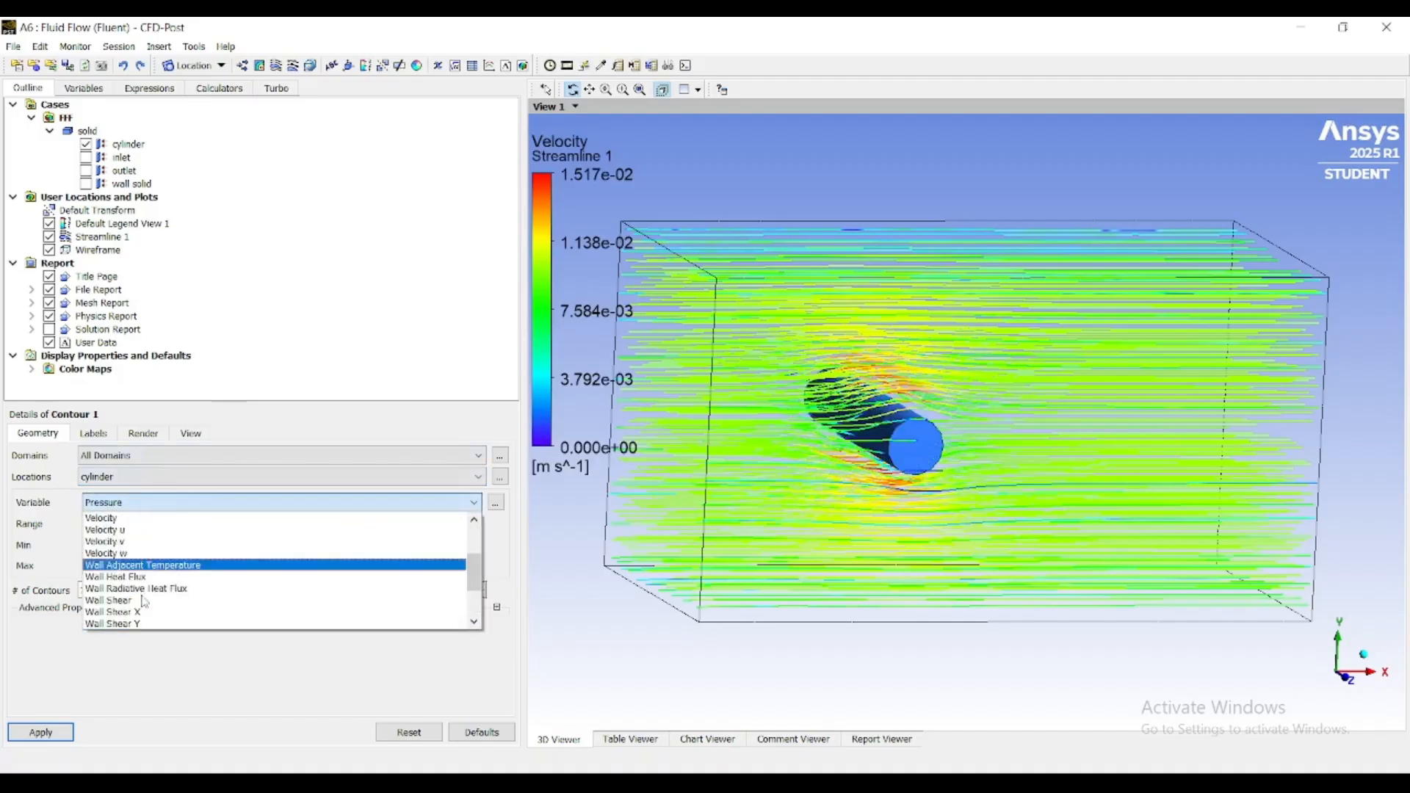
scroll(145, 594, "up", 5)
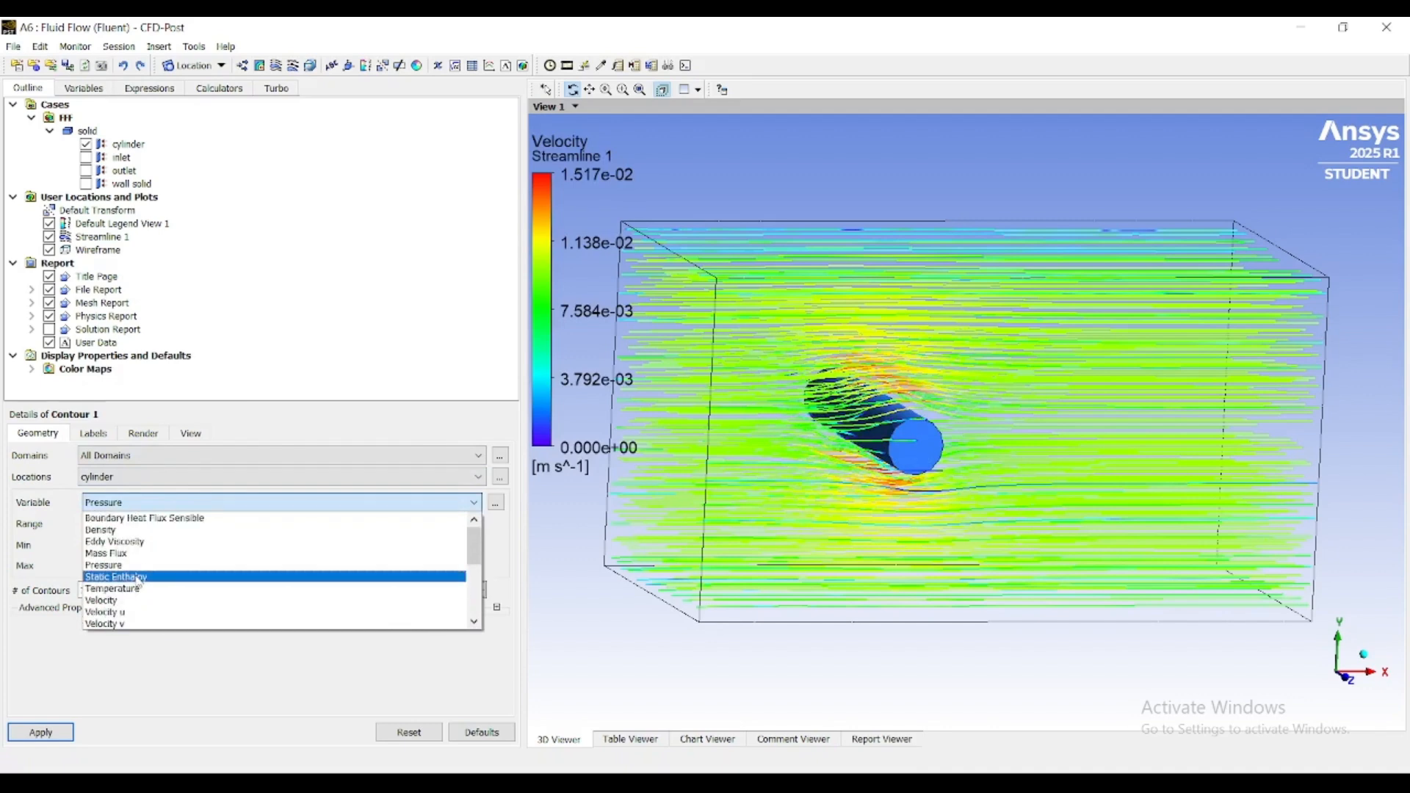
scroll(136, 580, "down", 2)
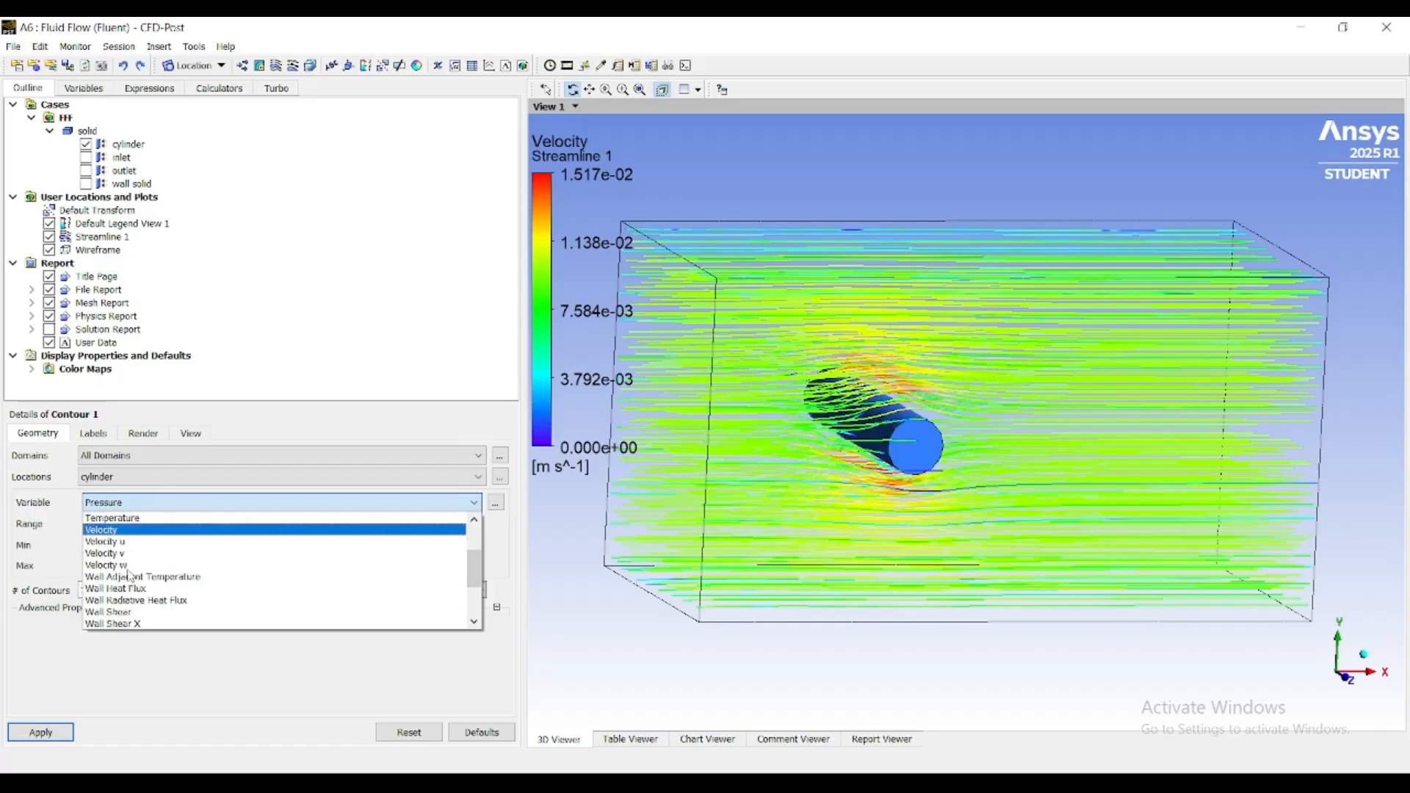
scroll(130, 577, "down", 2)
scroll(123, 582, "up", 2)
scroll(123, 580, "up", 3)
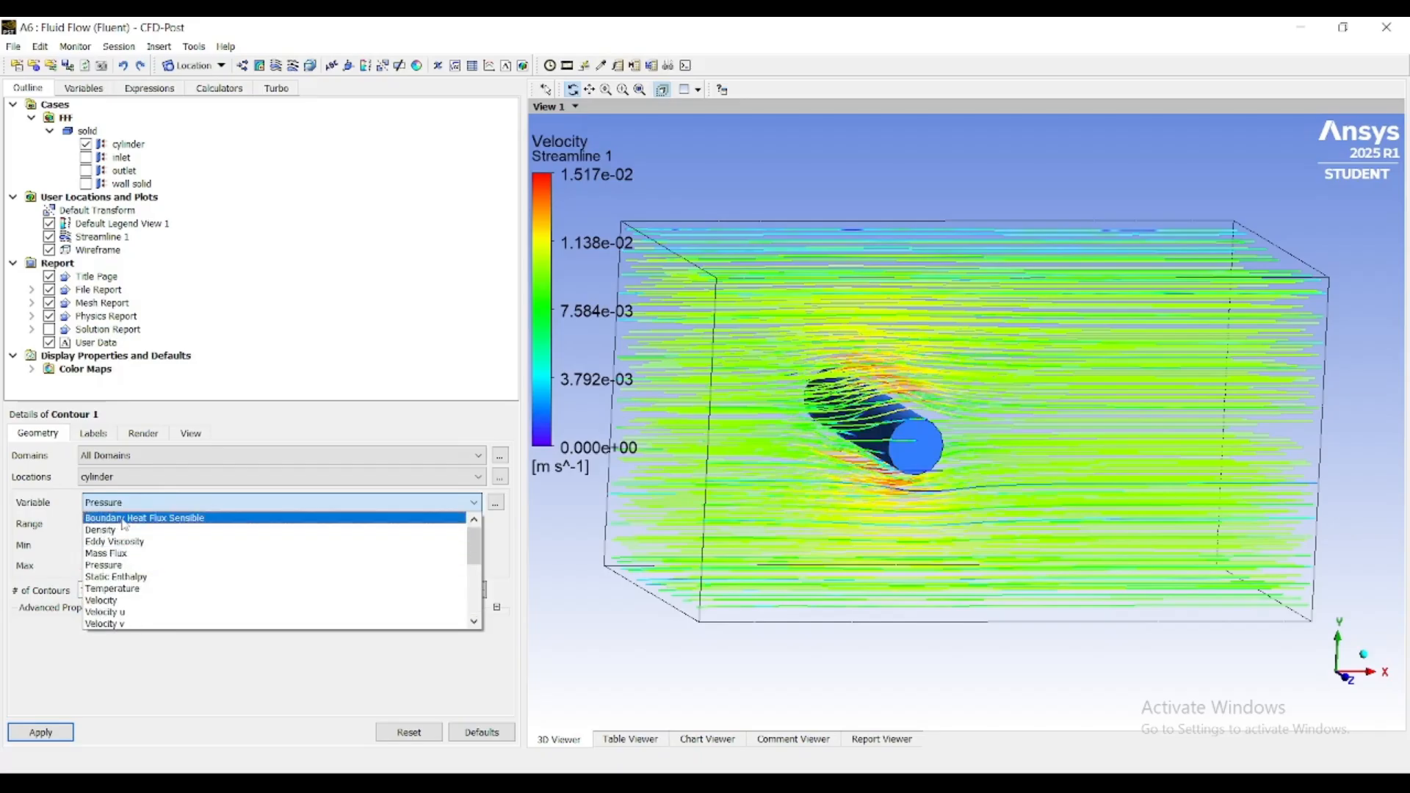
left_click(133, 507)
- Keep the cylinder as the location of Contour 1, check its label options, and generate the pressure contour
left_click(148, 478)
left_click(147, 487)
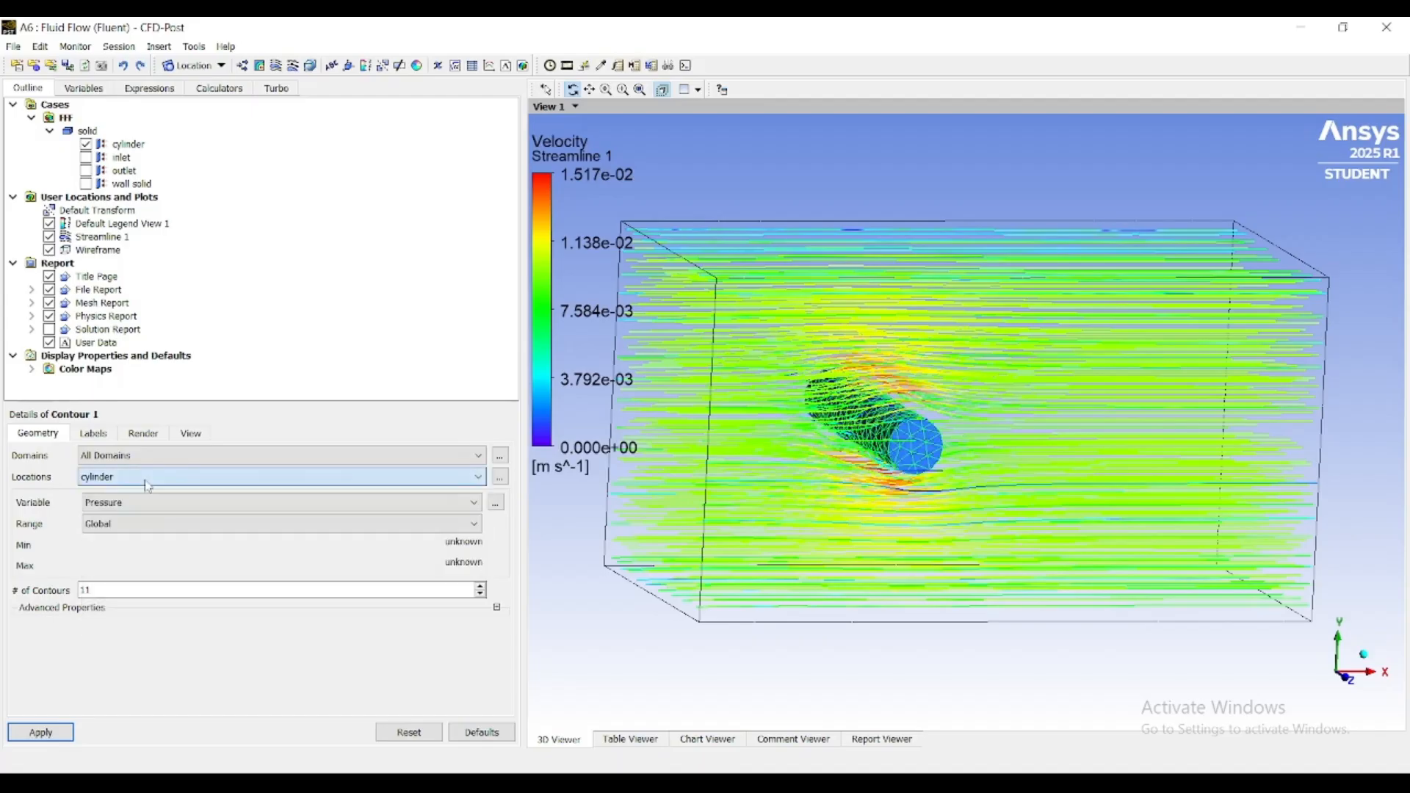
left_click(94, 435)
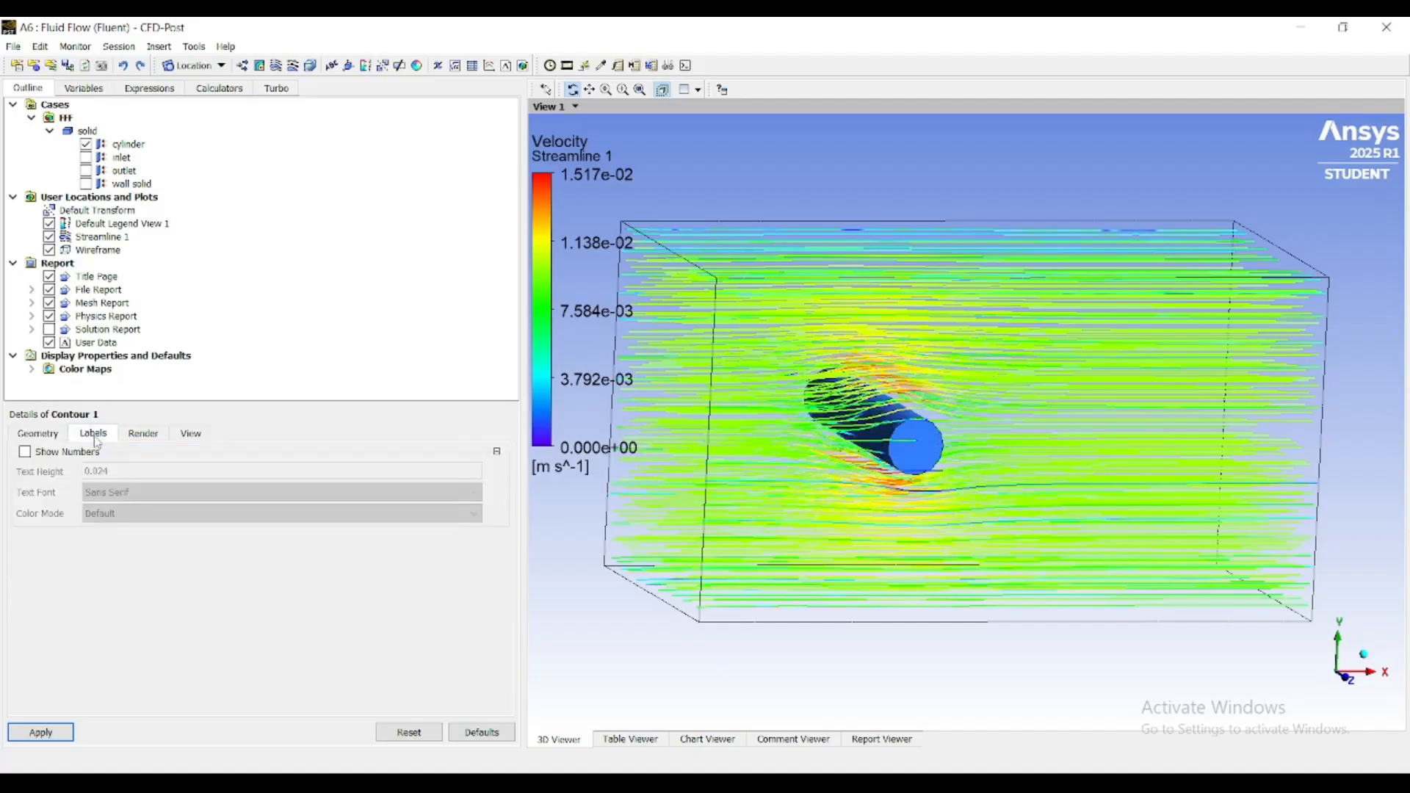
left_click(52, 436)
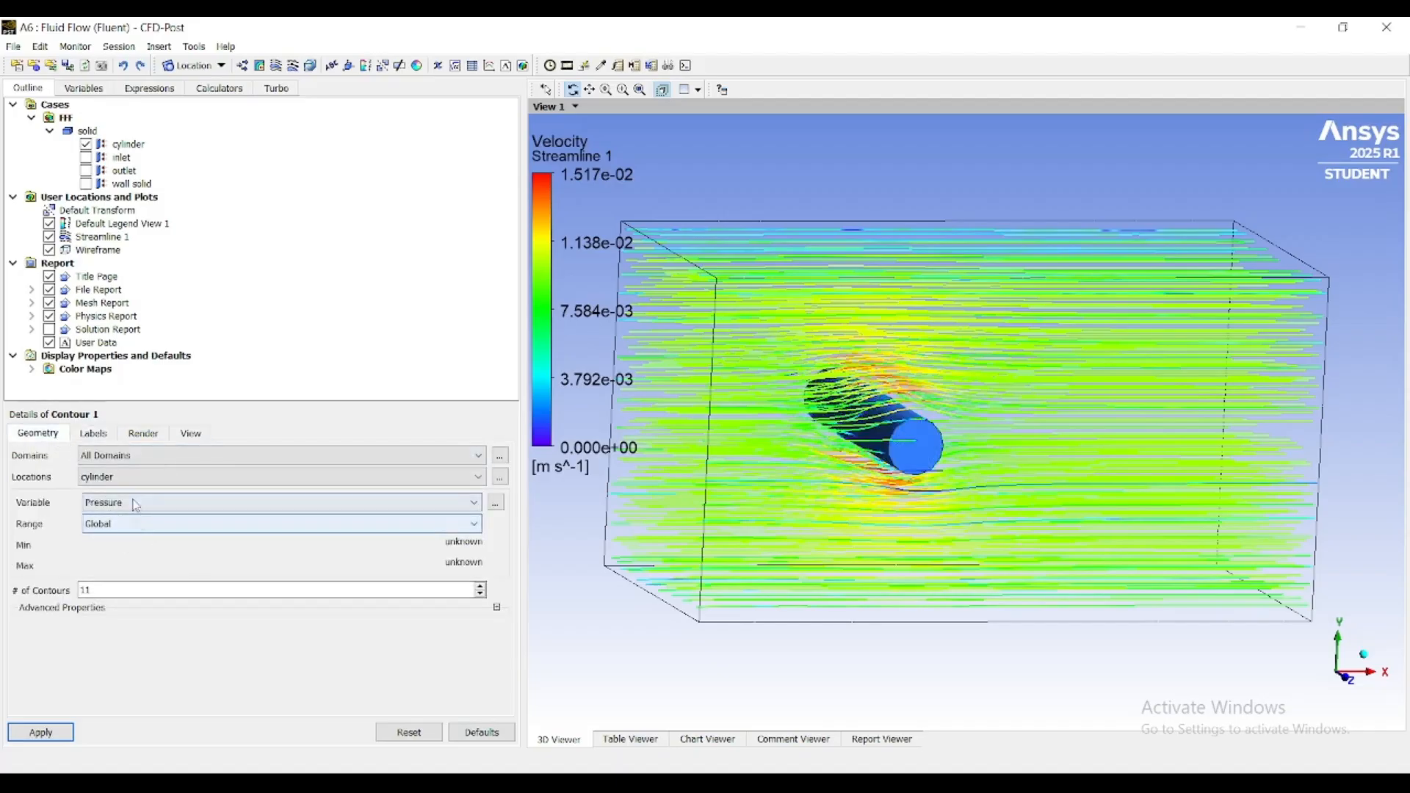
left_click(40, 732)
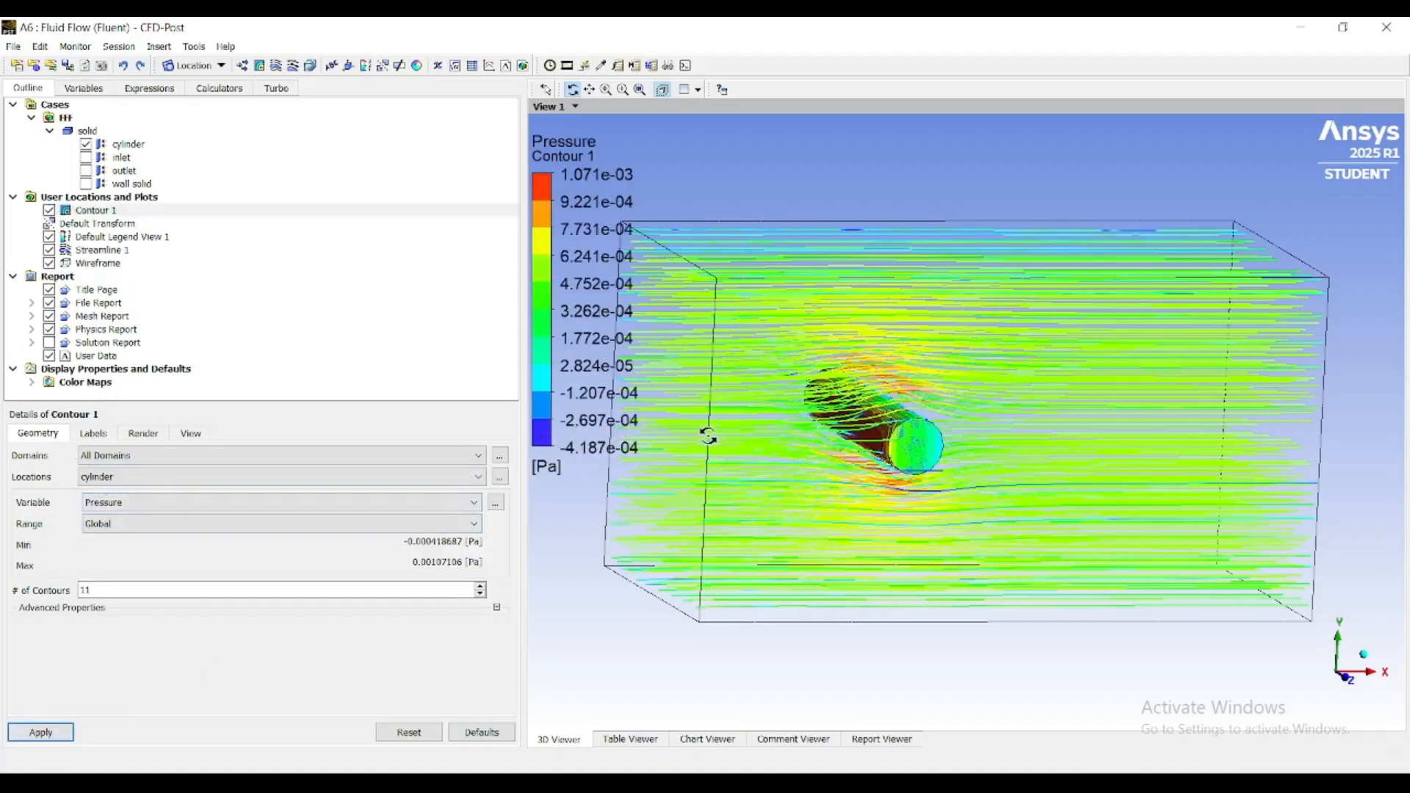
- Examine the pressure contour and streamlines from several angles, highlighting the wall, inlet and outlet boundaries in turn
left_click_drag(839, 462, 774, 456)
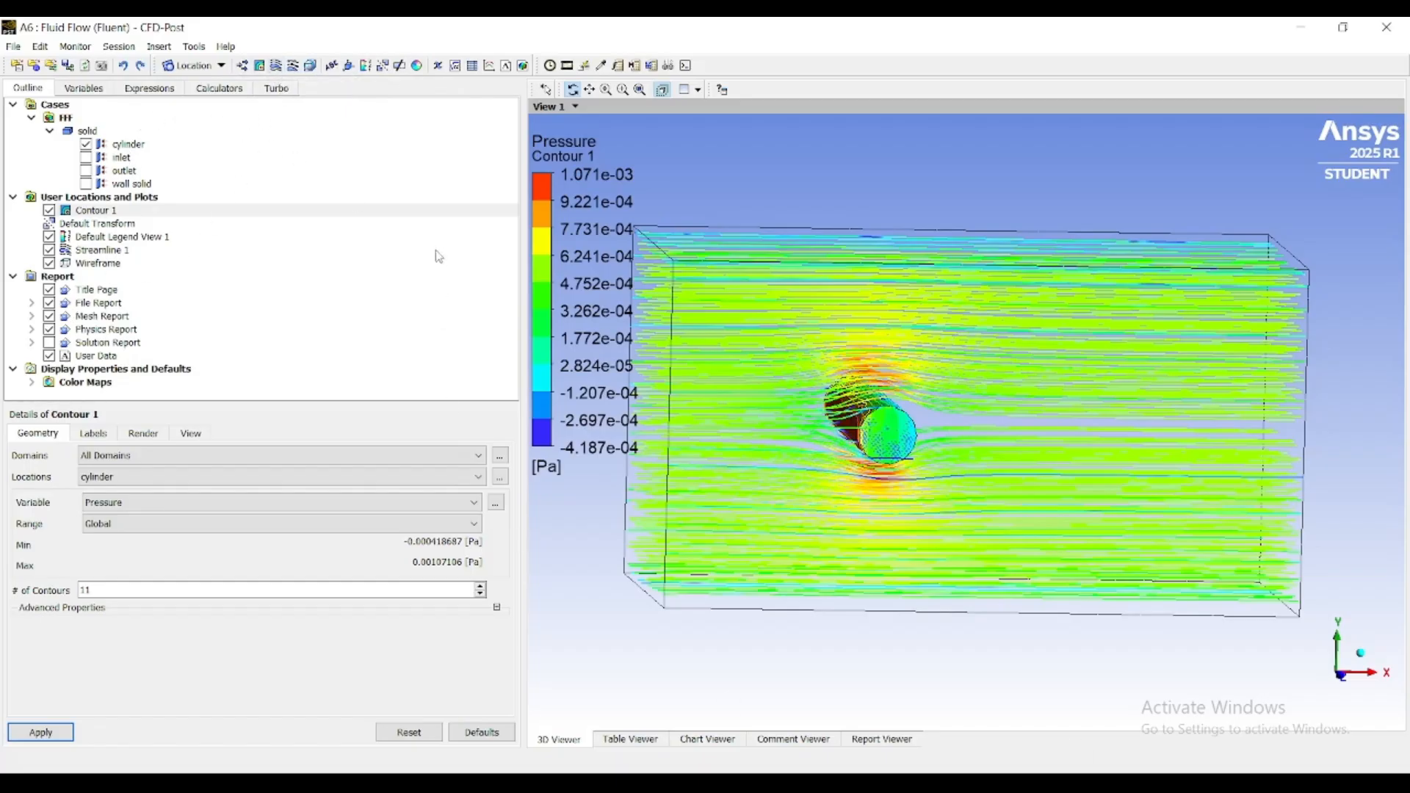
left_click(76, 46)
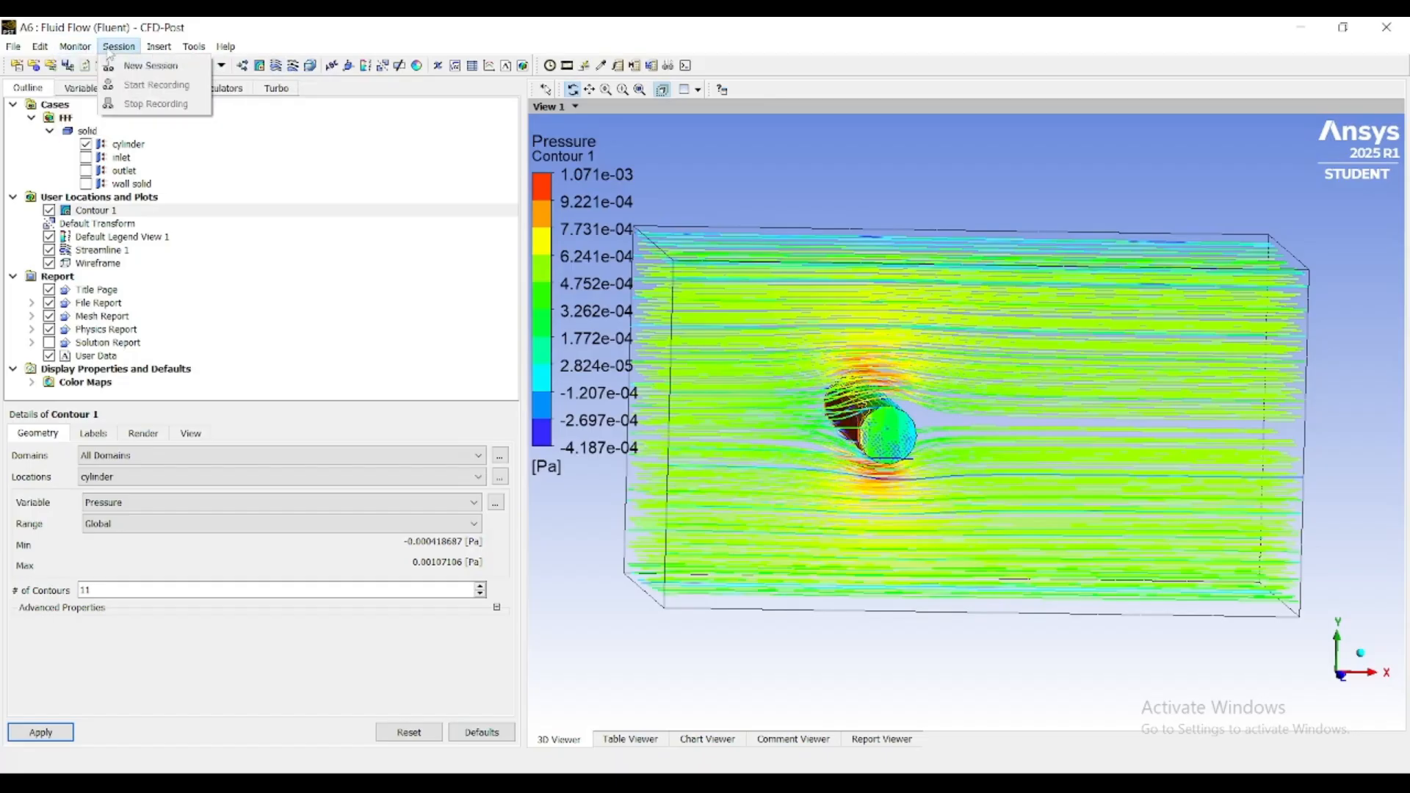
left_click(56, 46)
left_click(158, 46)
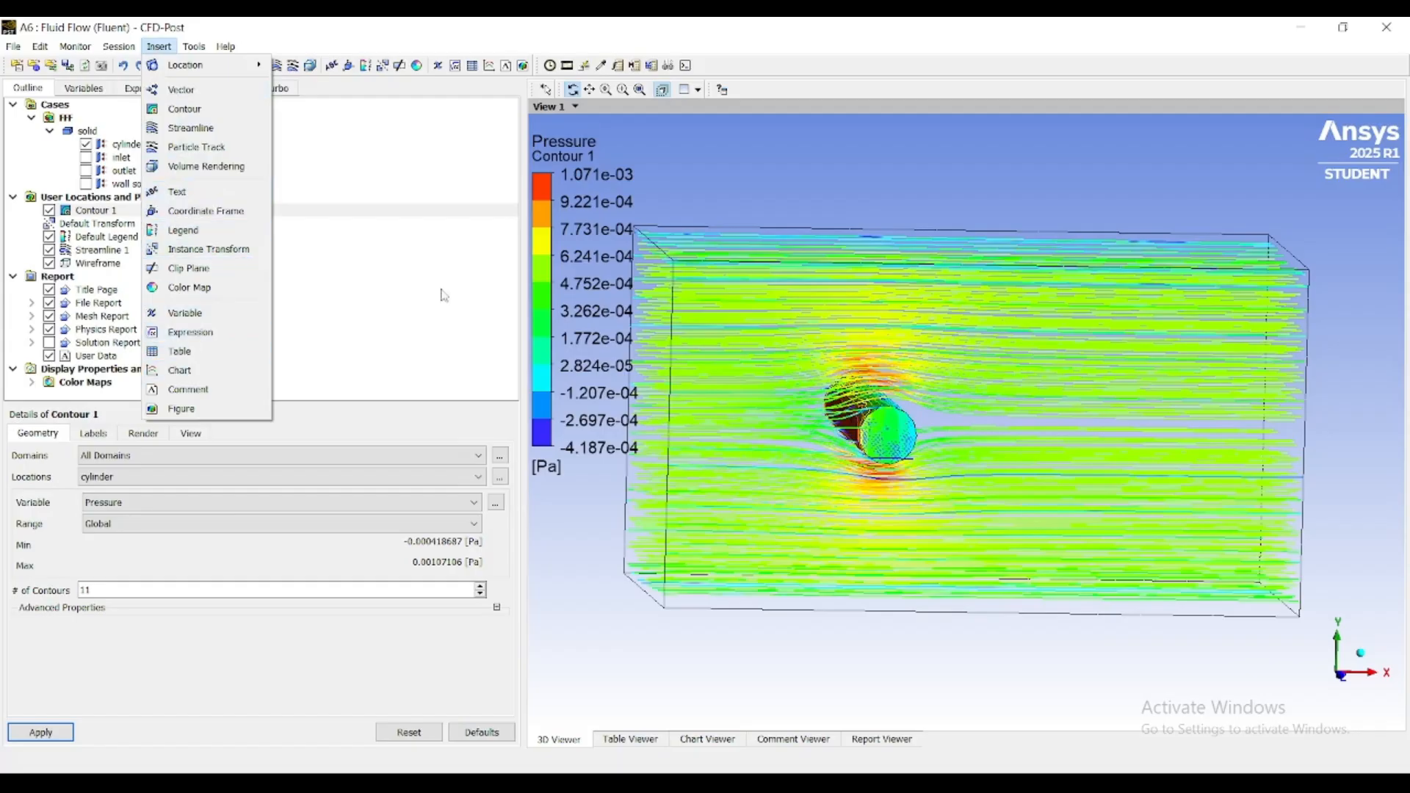
left_click(461, 185)
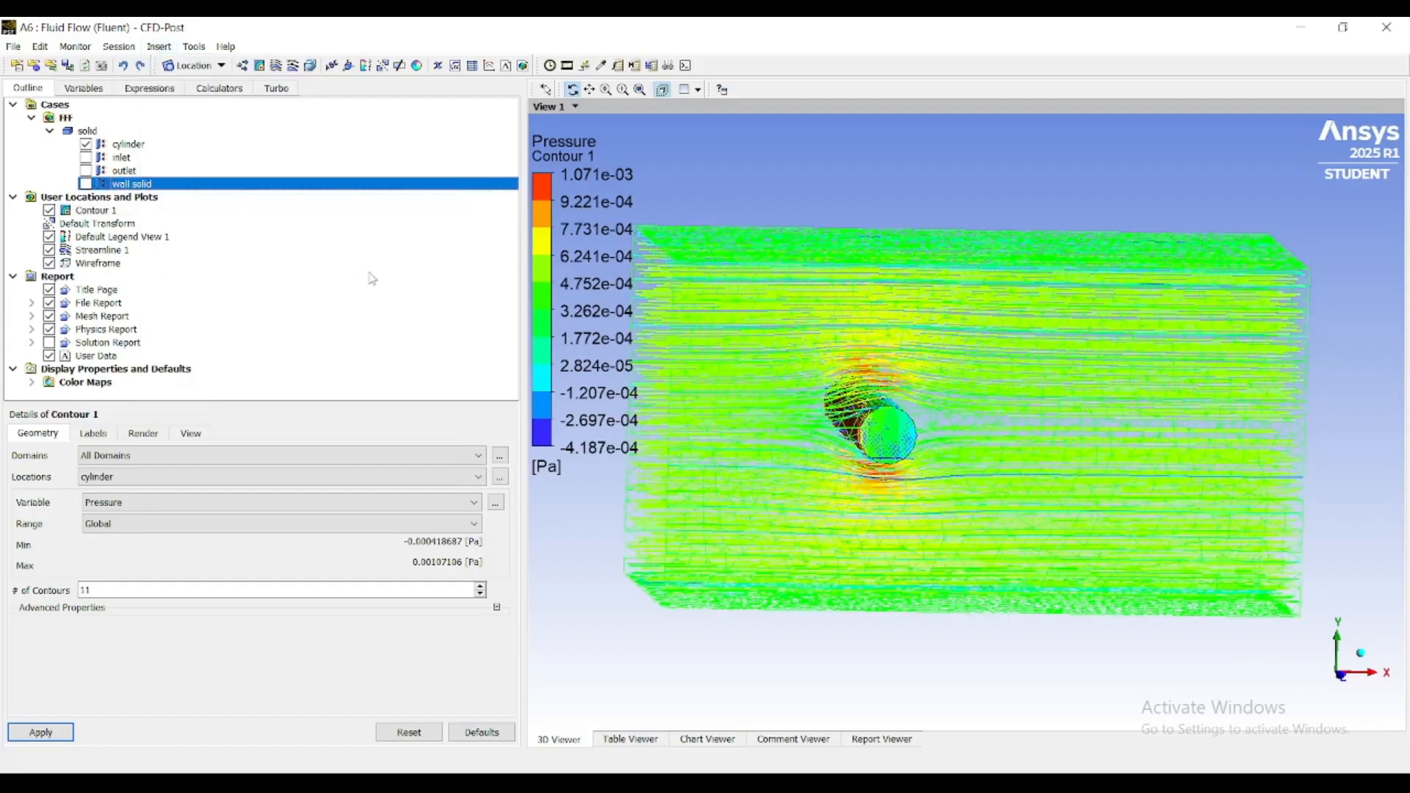
mouse_move(862, 195)
left_mouse_down()
mouse_move(814, 248)
mouse_move(886, 195)
mouse_move(699, 189)
mouse_move(696, 214)
mouse_move(866, 215)
left_mouse_up()
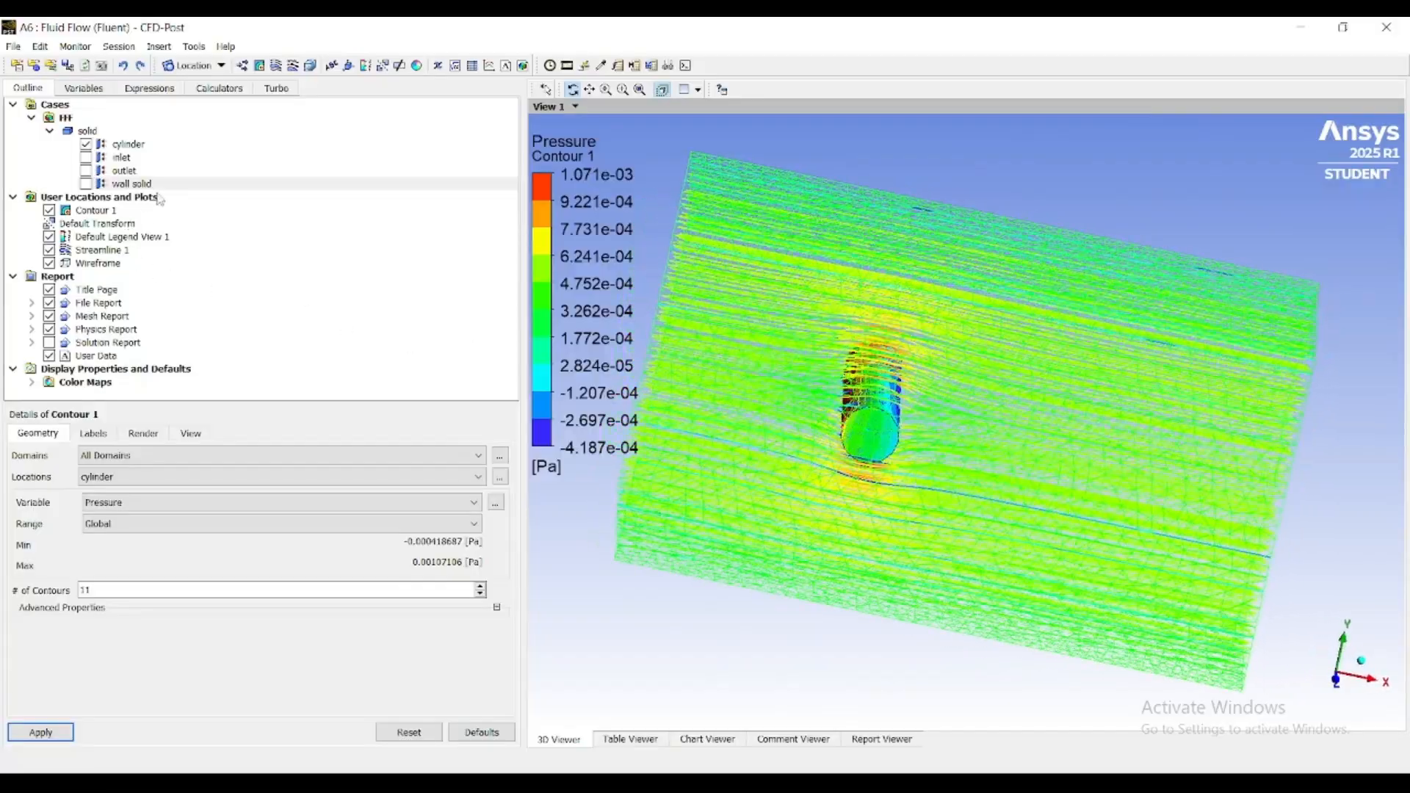
left_click(168, 162)
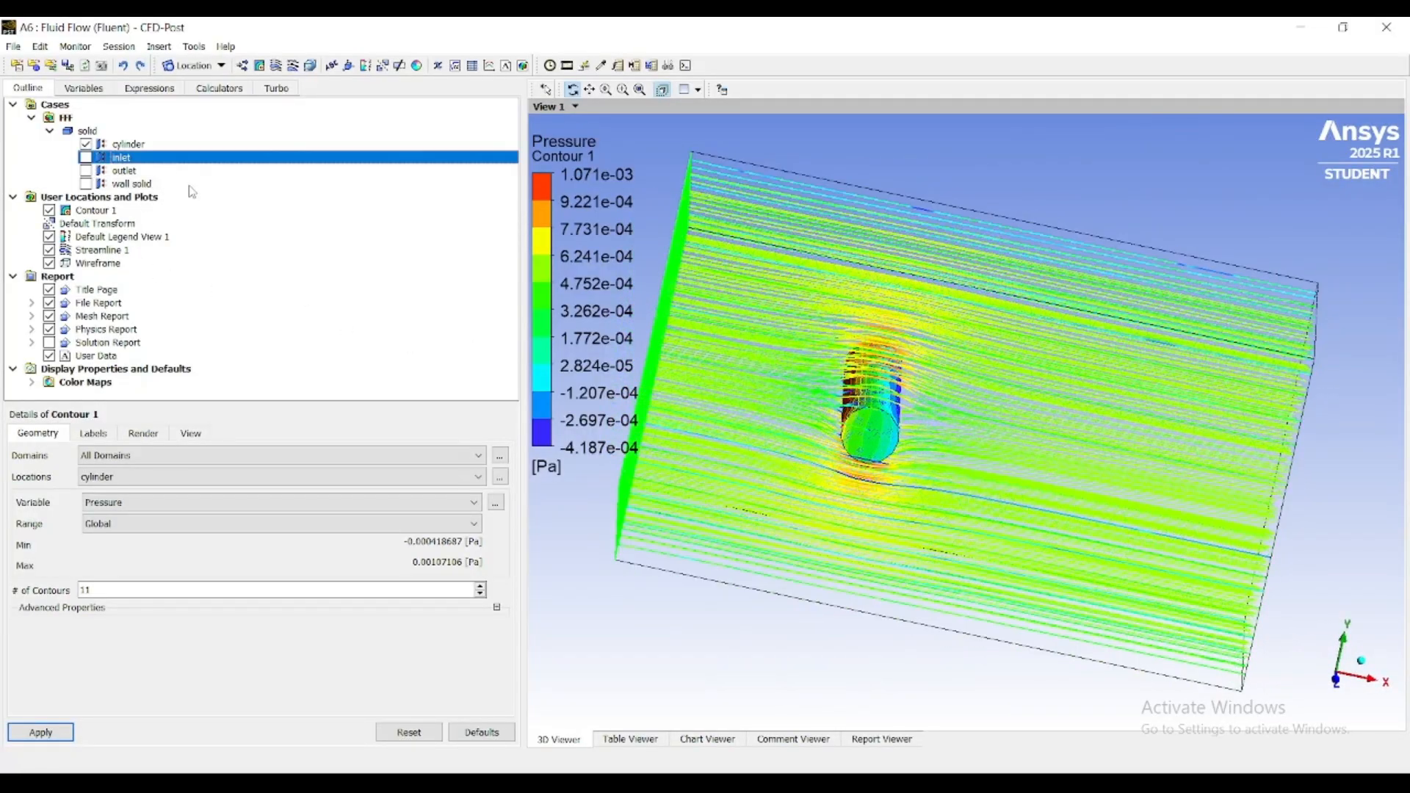
key("Down")
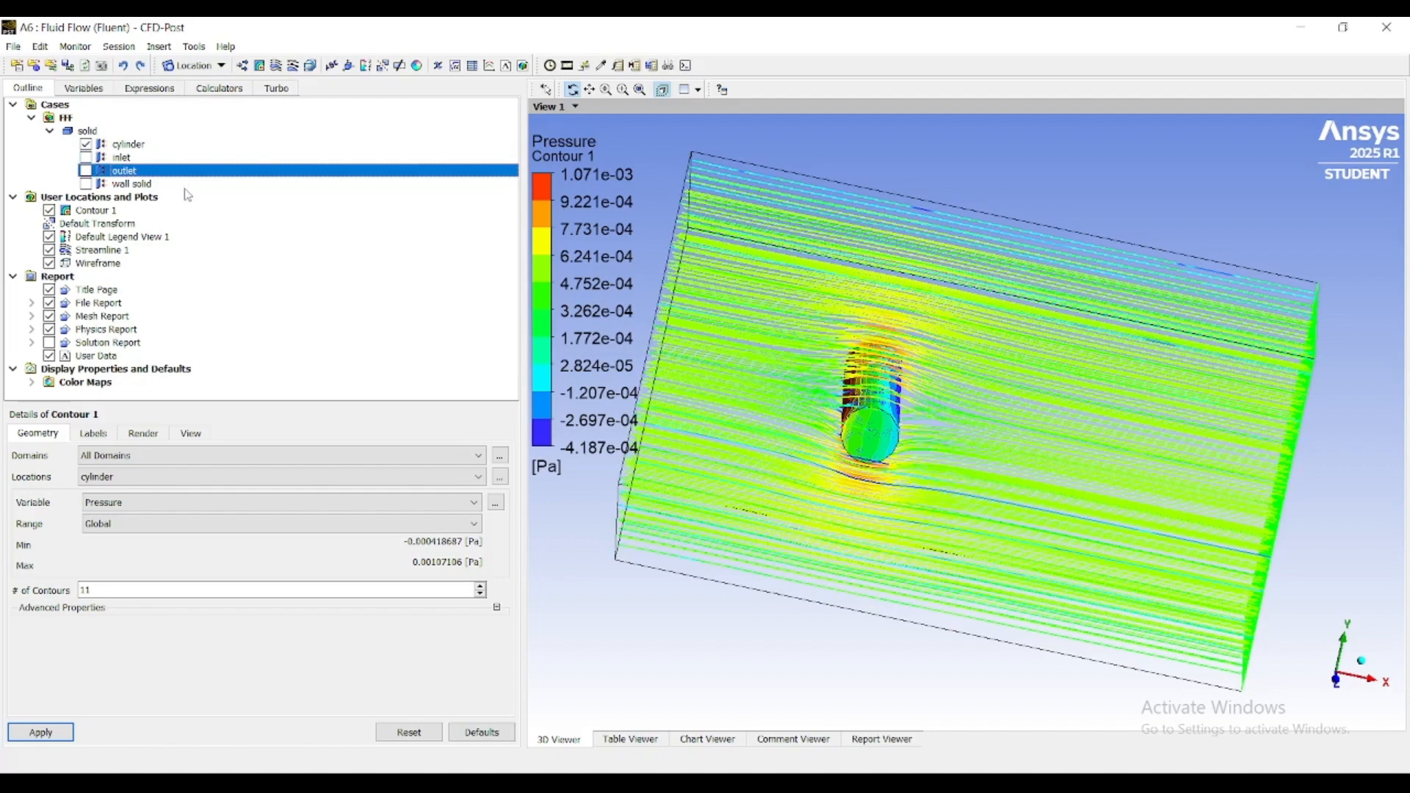
left_click(342, 317)
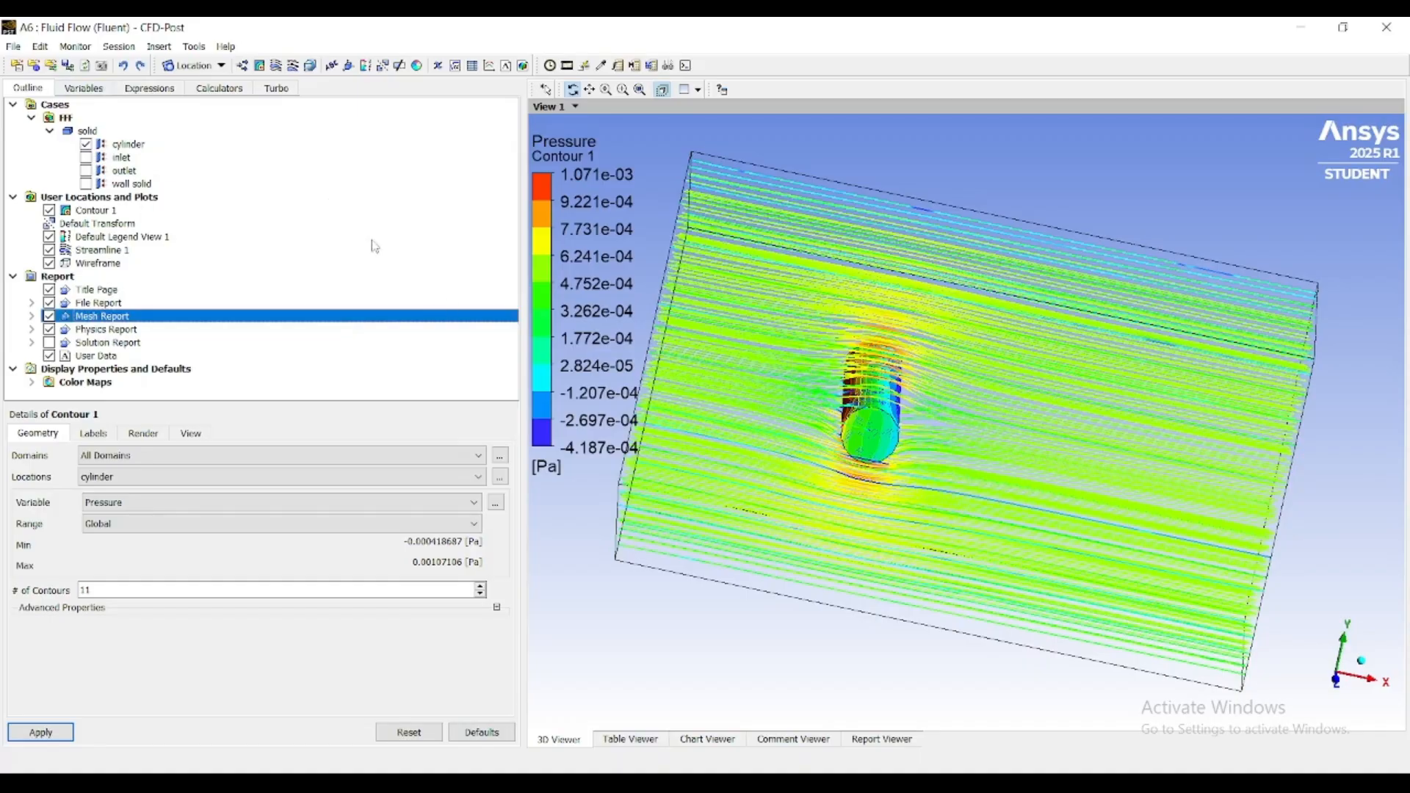
left_click_drag(646, 555, 616, 575)
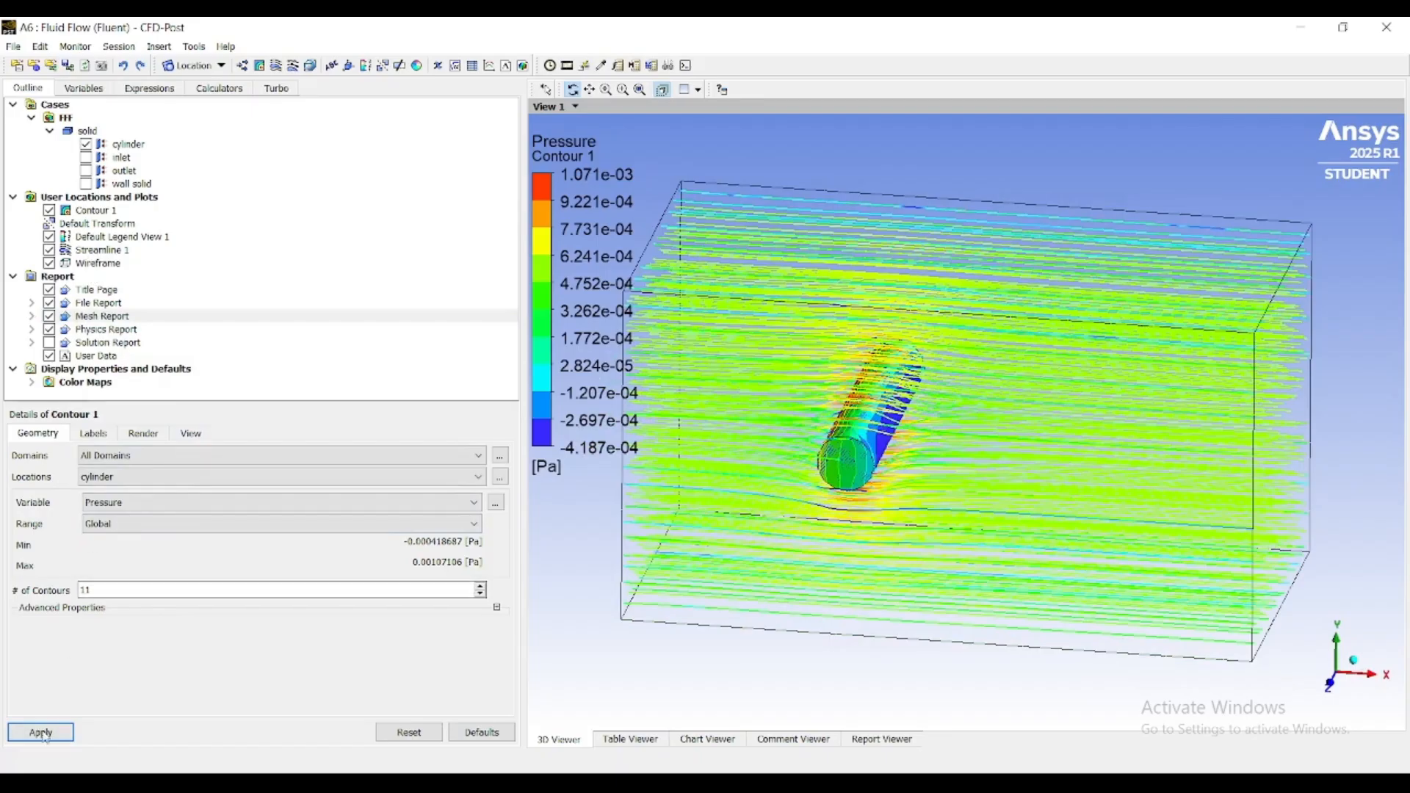
left_click_drag(772, 333, 715, 448)
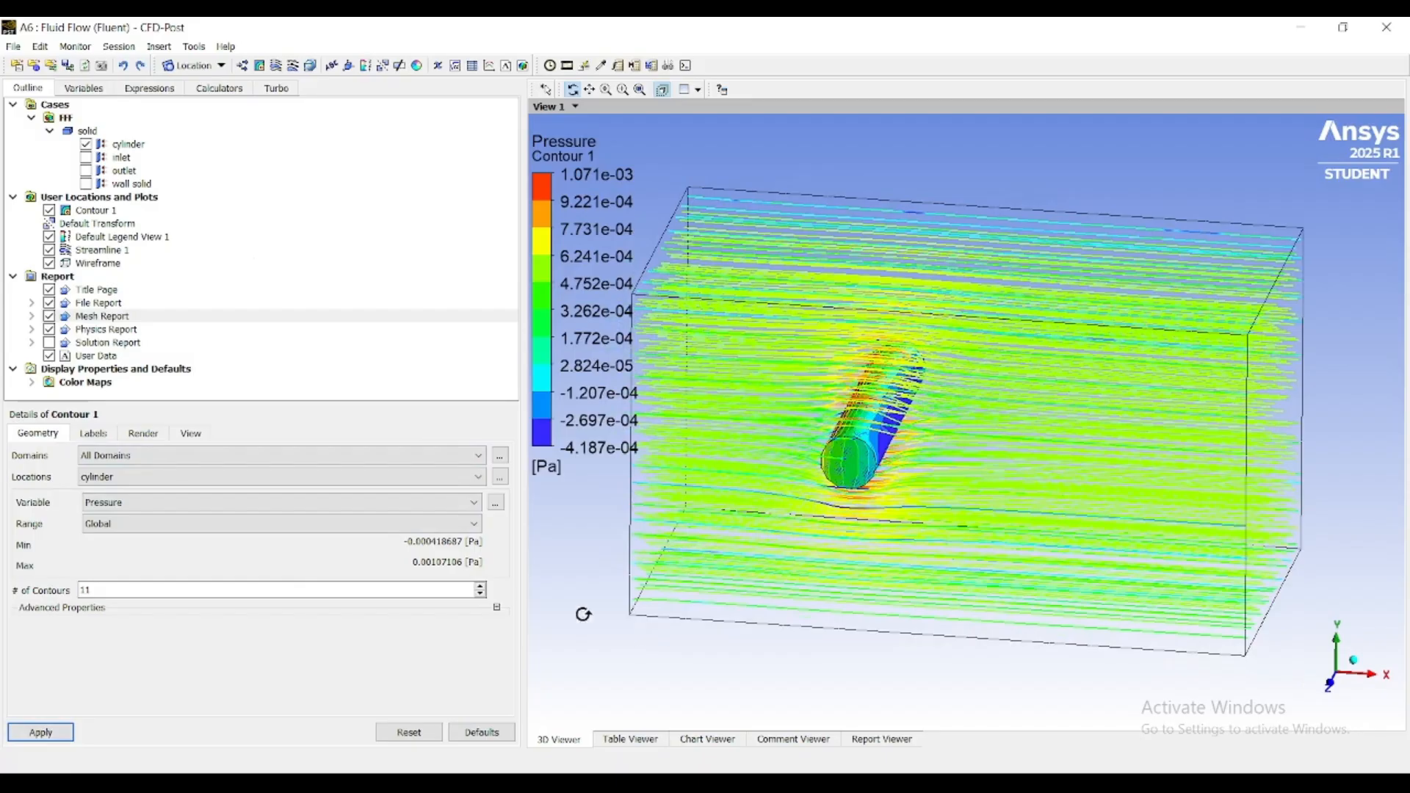
- Save the project with the streamline and contour results
left_click(13, 46)
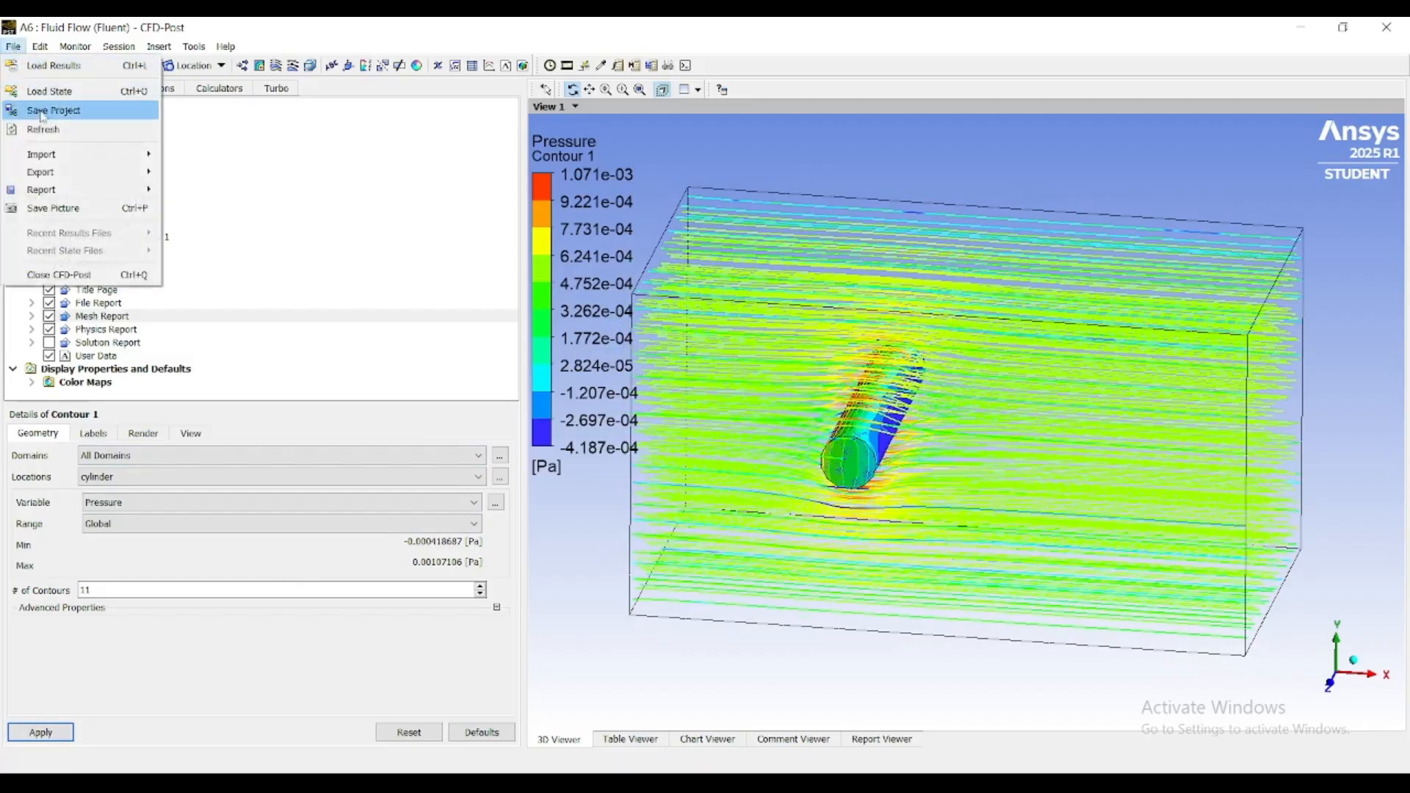
left_click(64, 116)
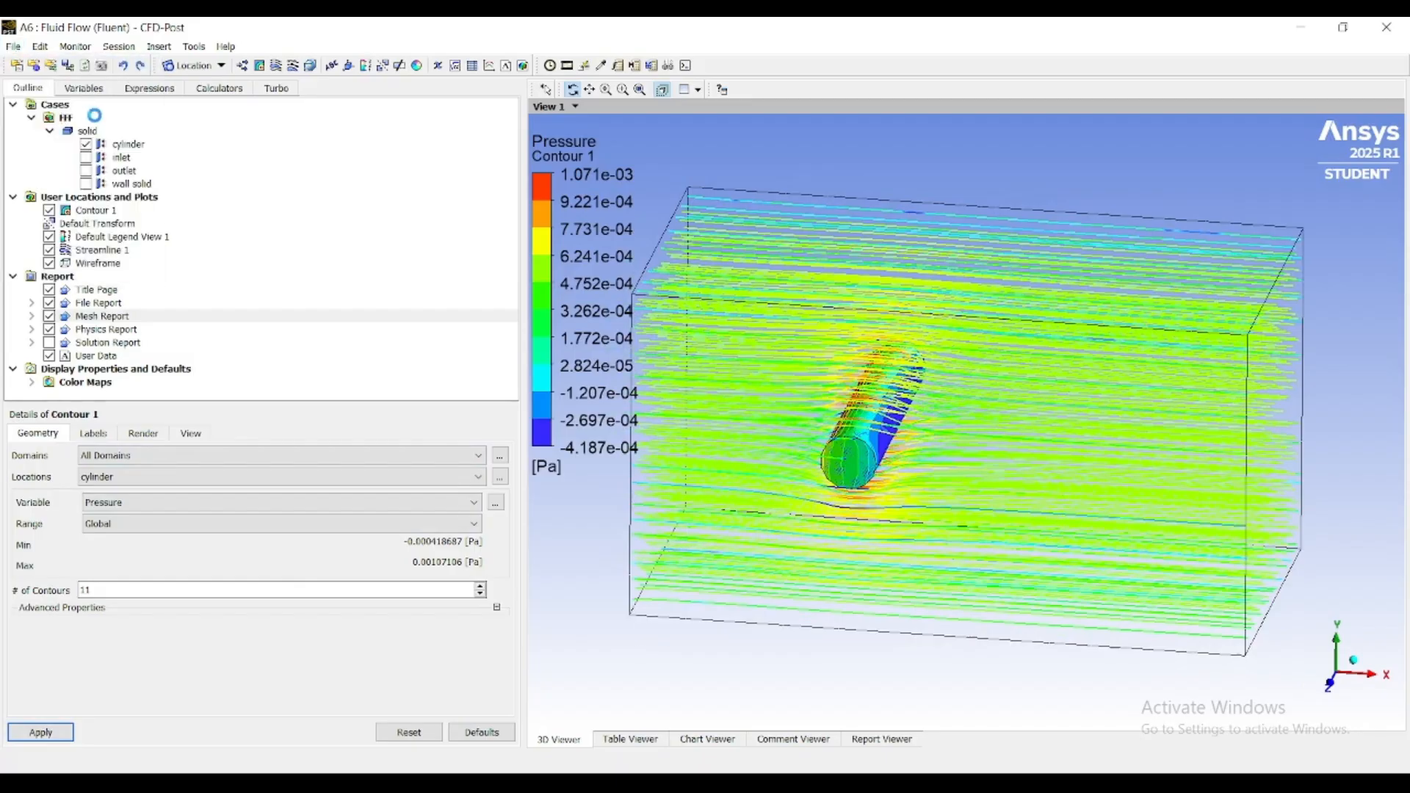